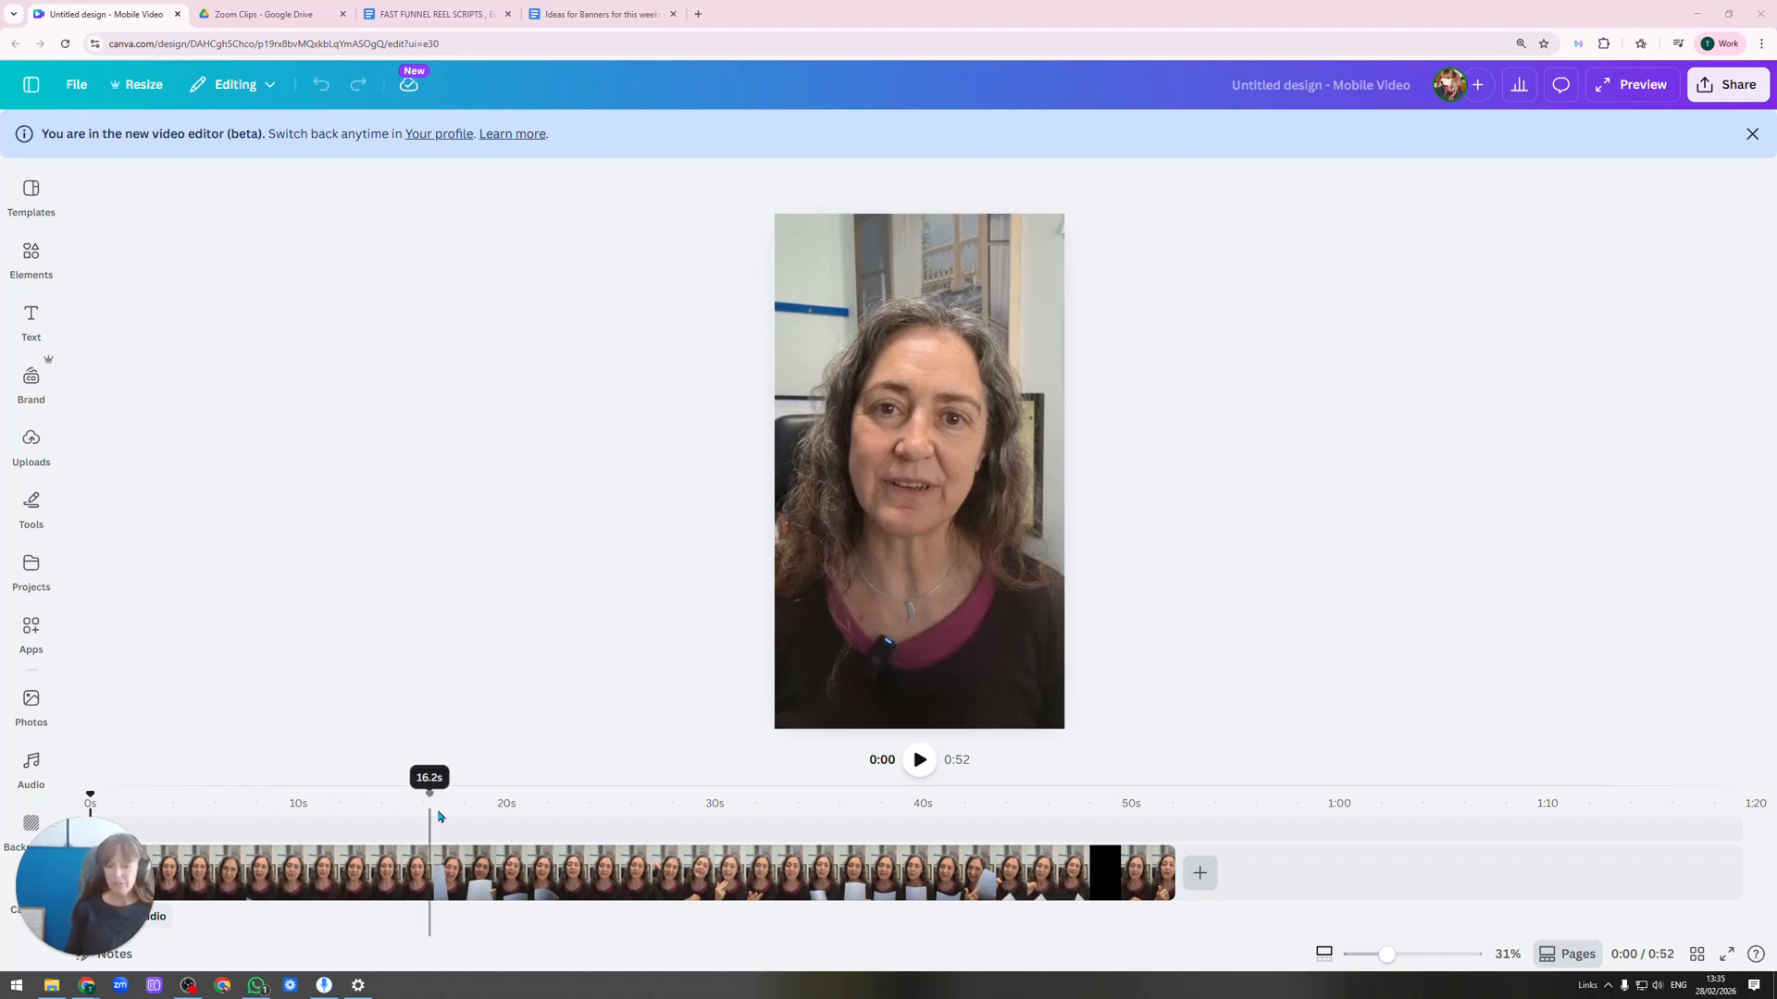
Jump to 10 seconds in the video and review the full transcript of its captions.
left_click(300, 803)
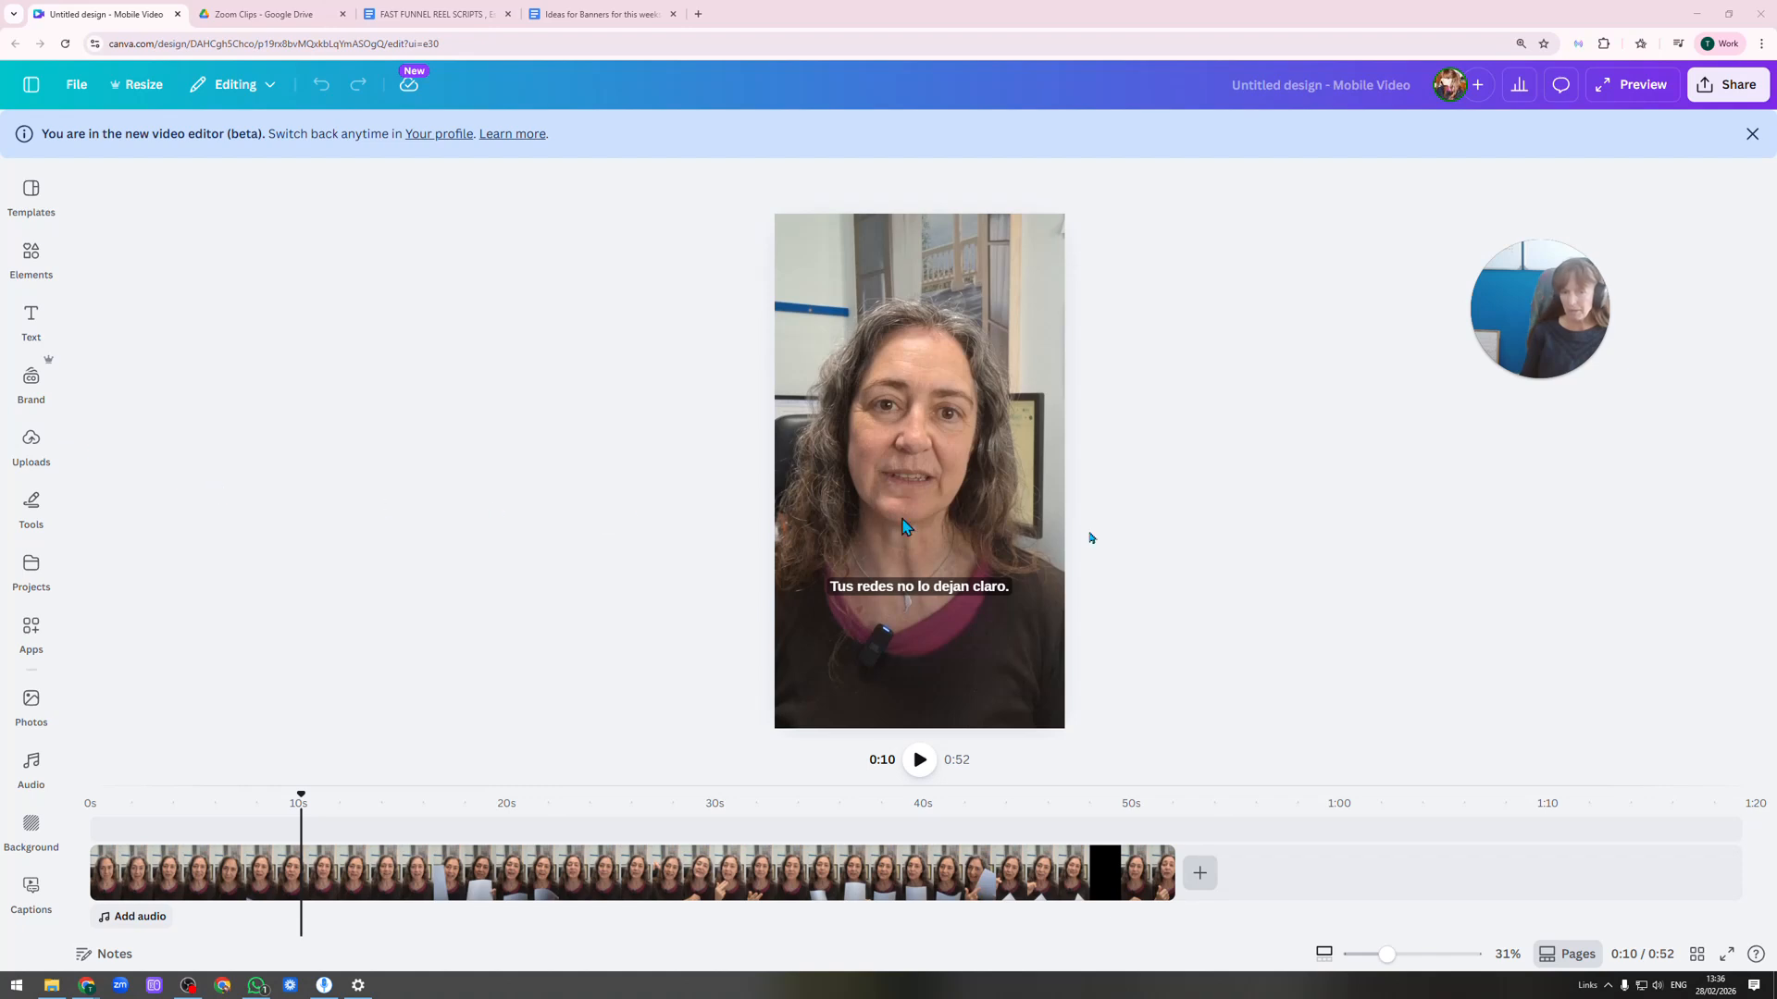
left_click(31, 888)
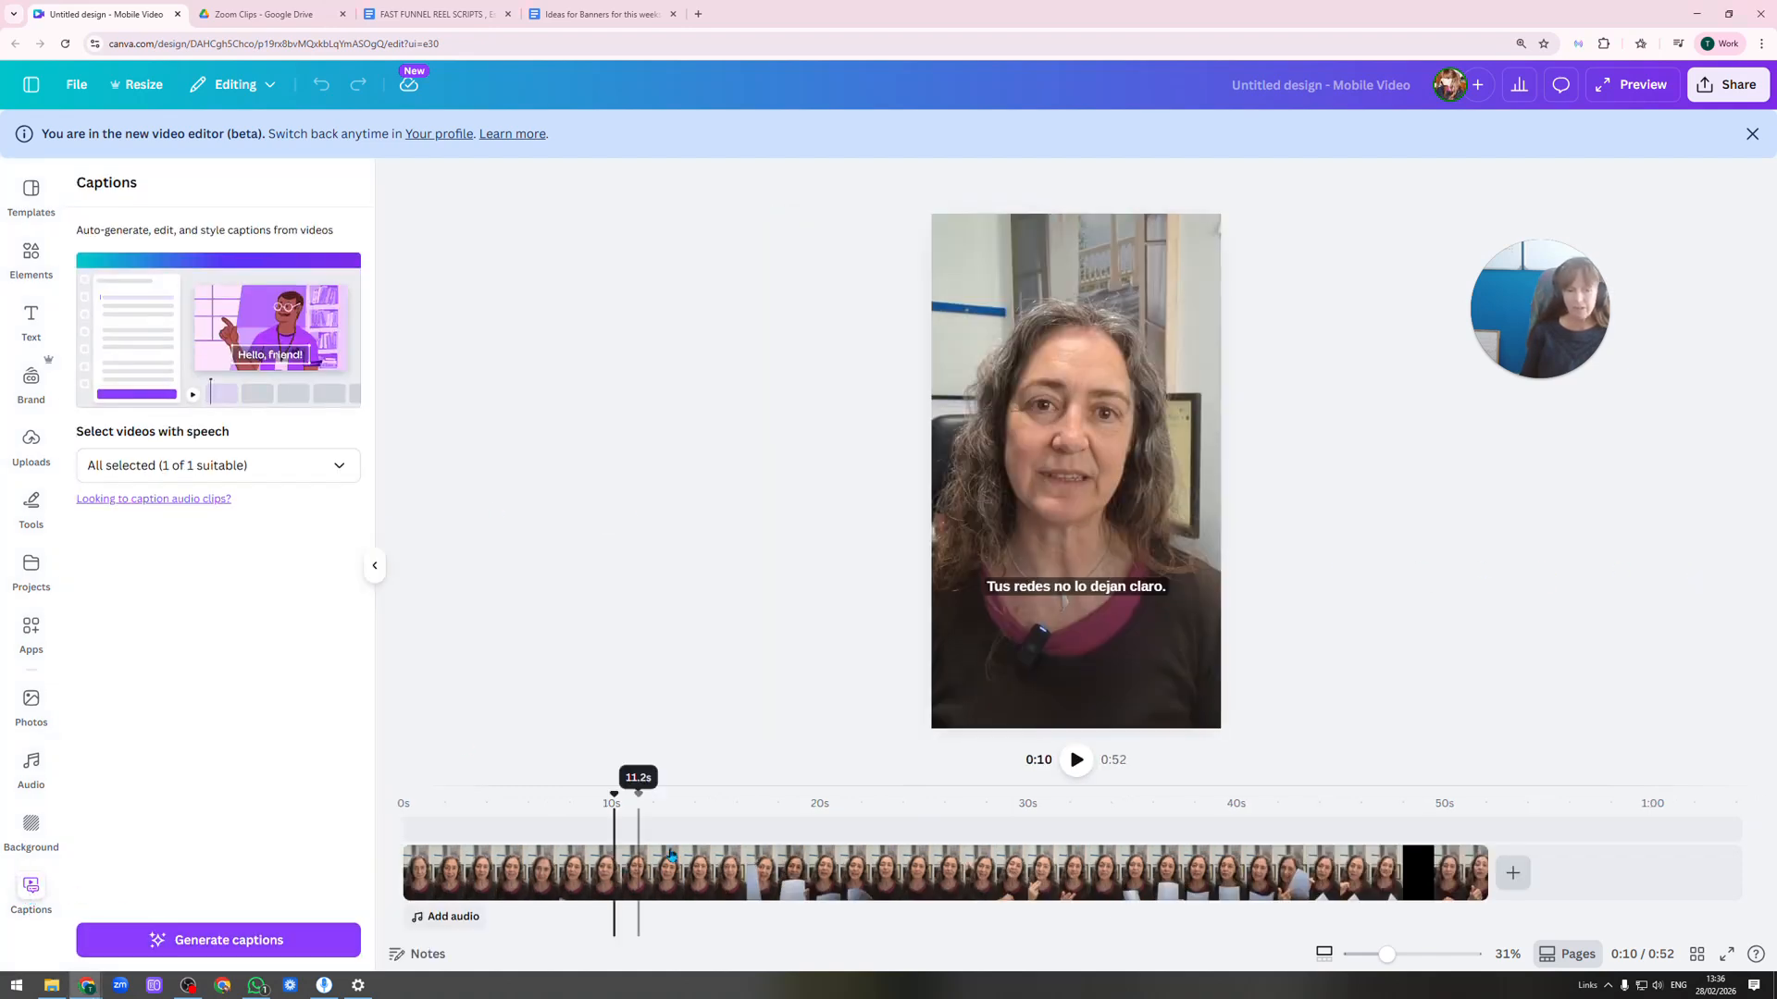
left_click(1100, 596)
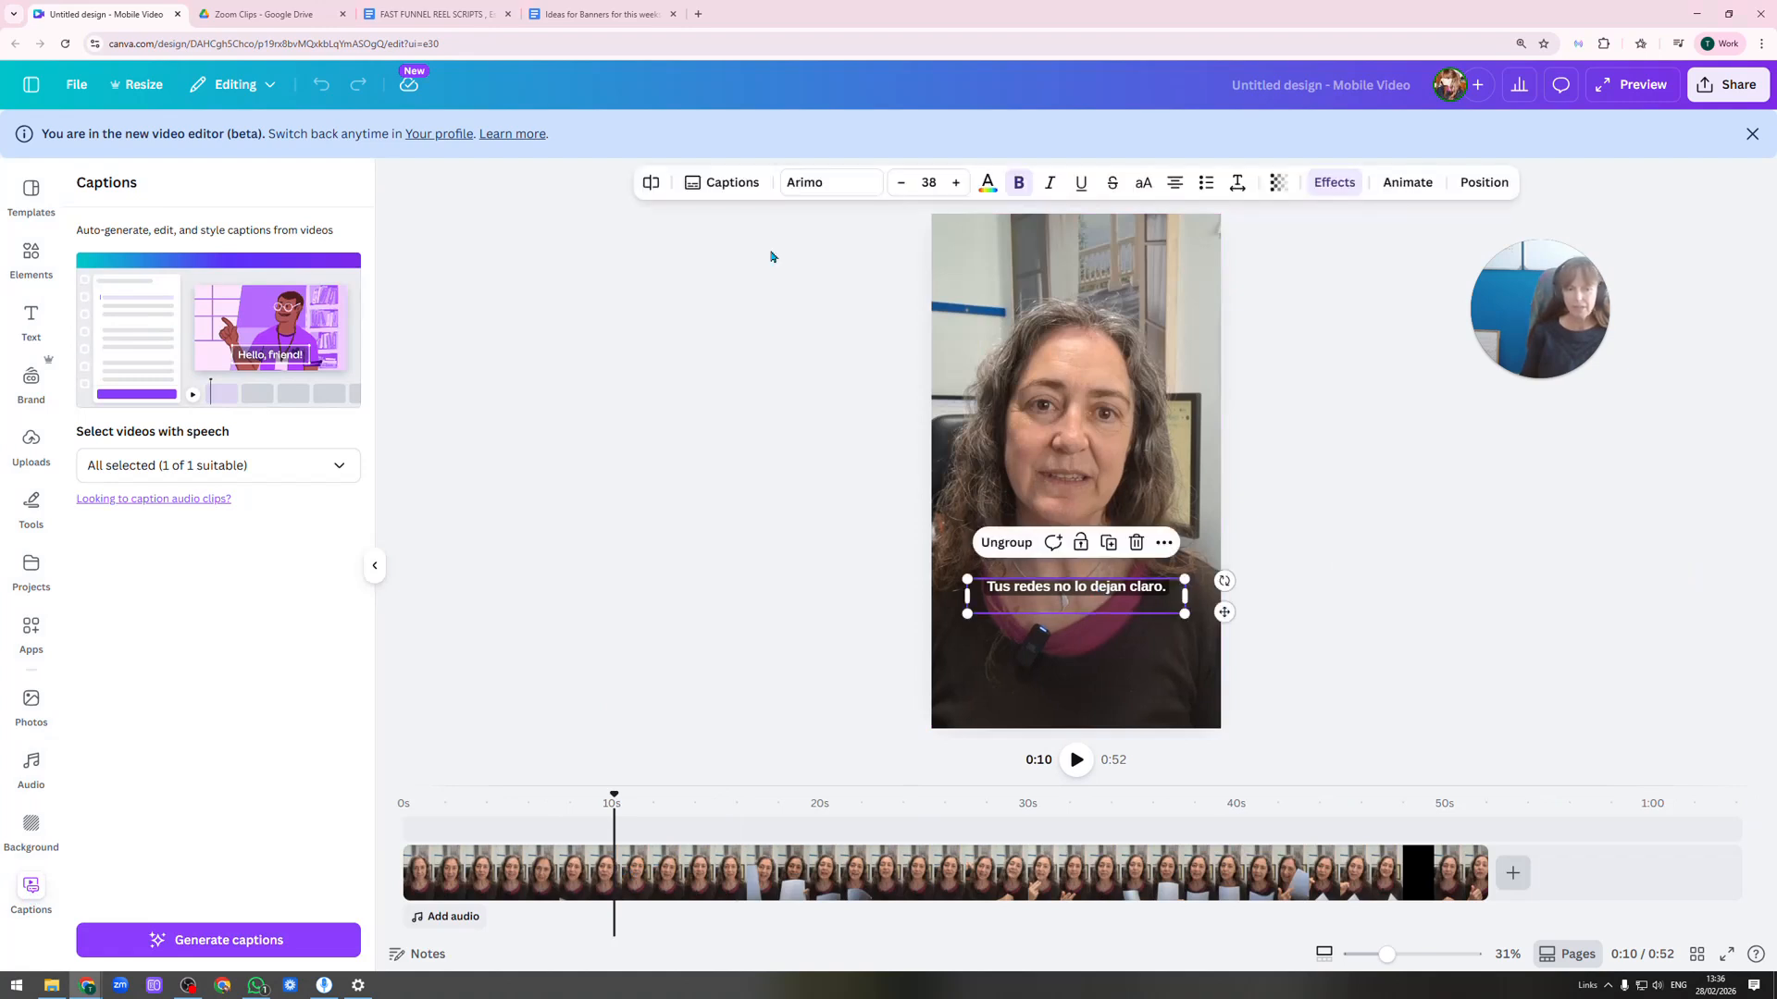
left_click(723, 182)
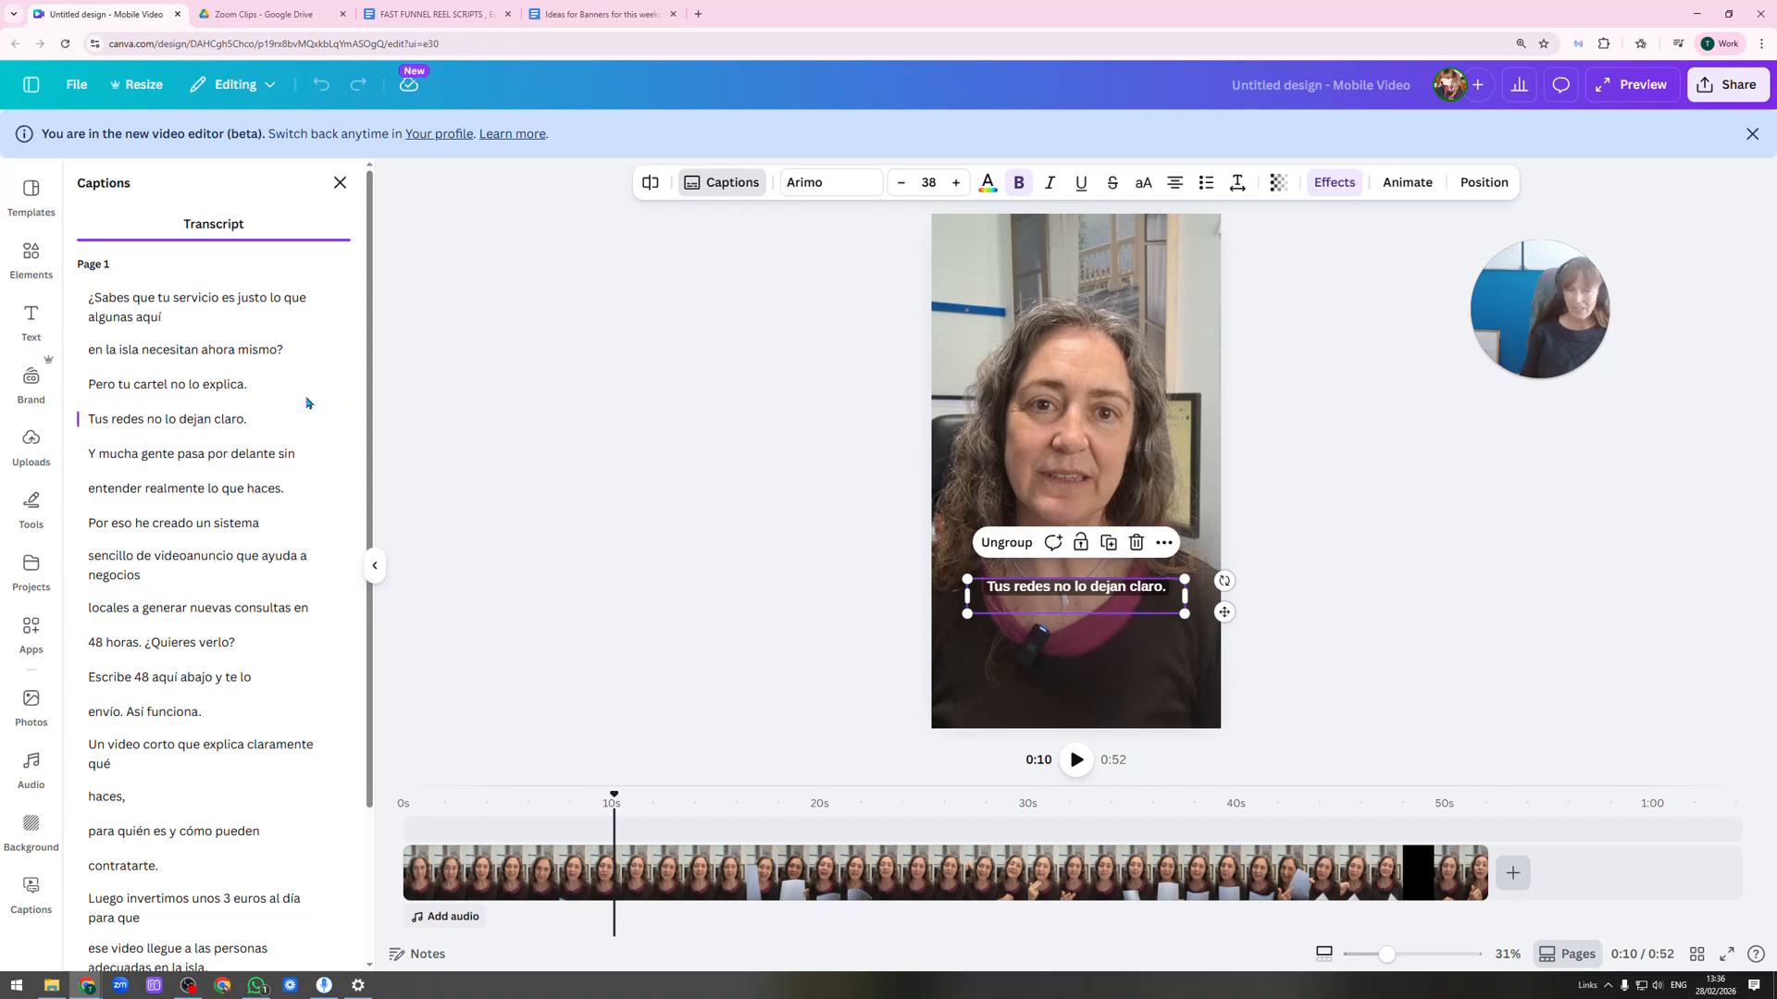
scroll(211, 603, "down", 2)
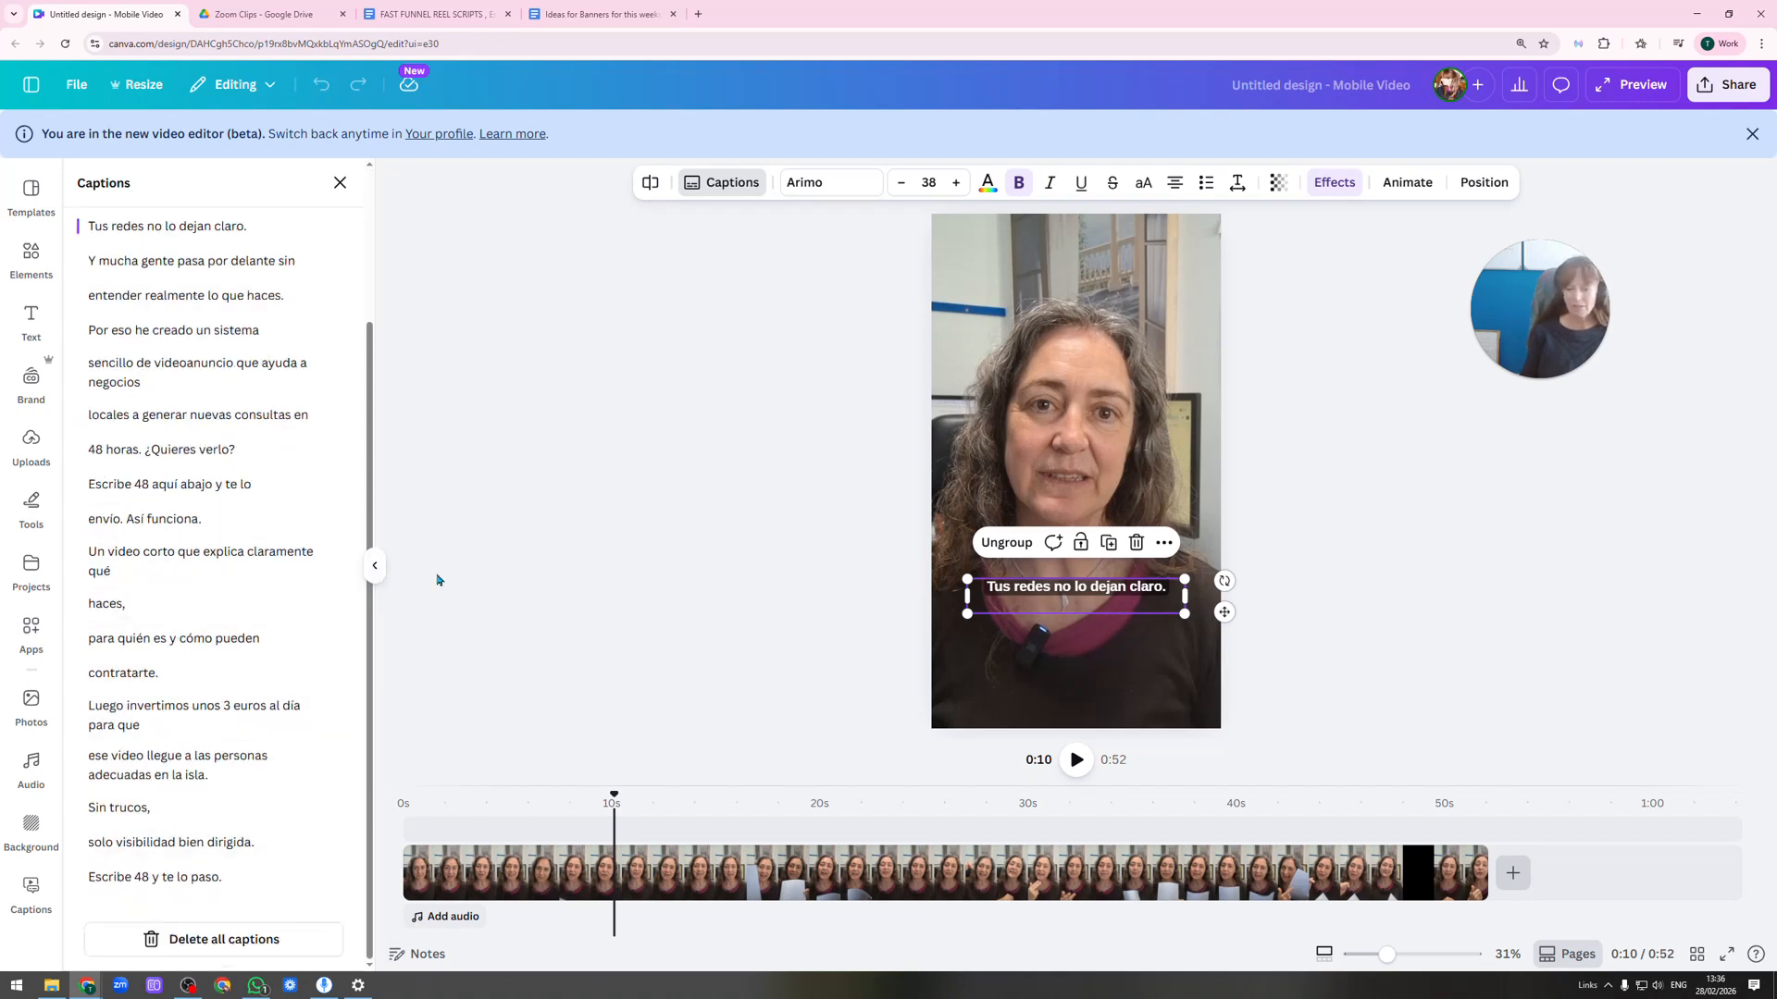
left_click(657, 389)
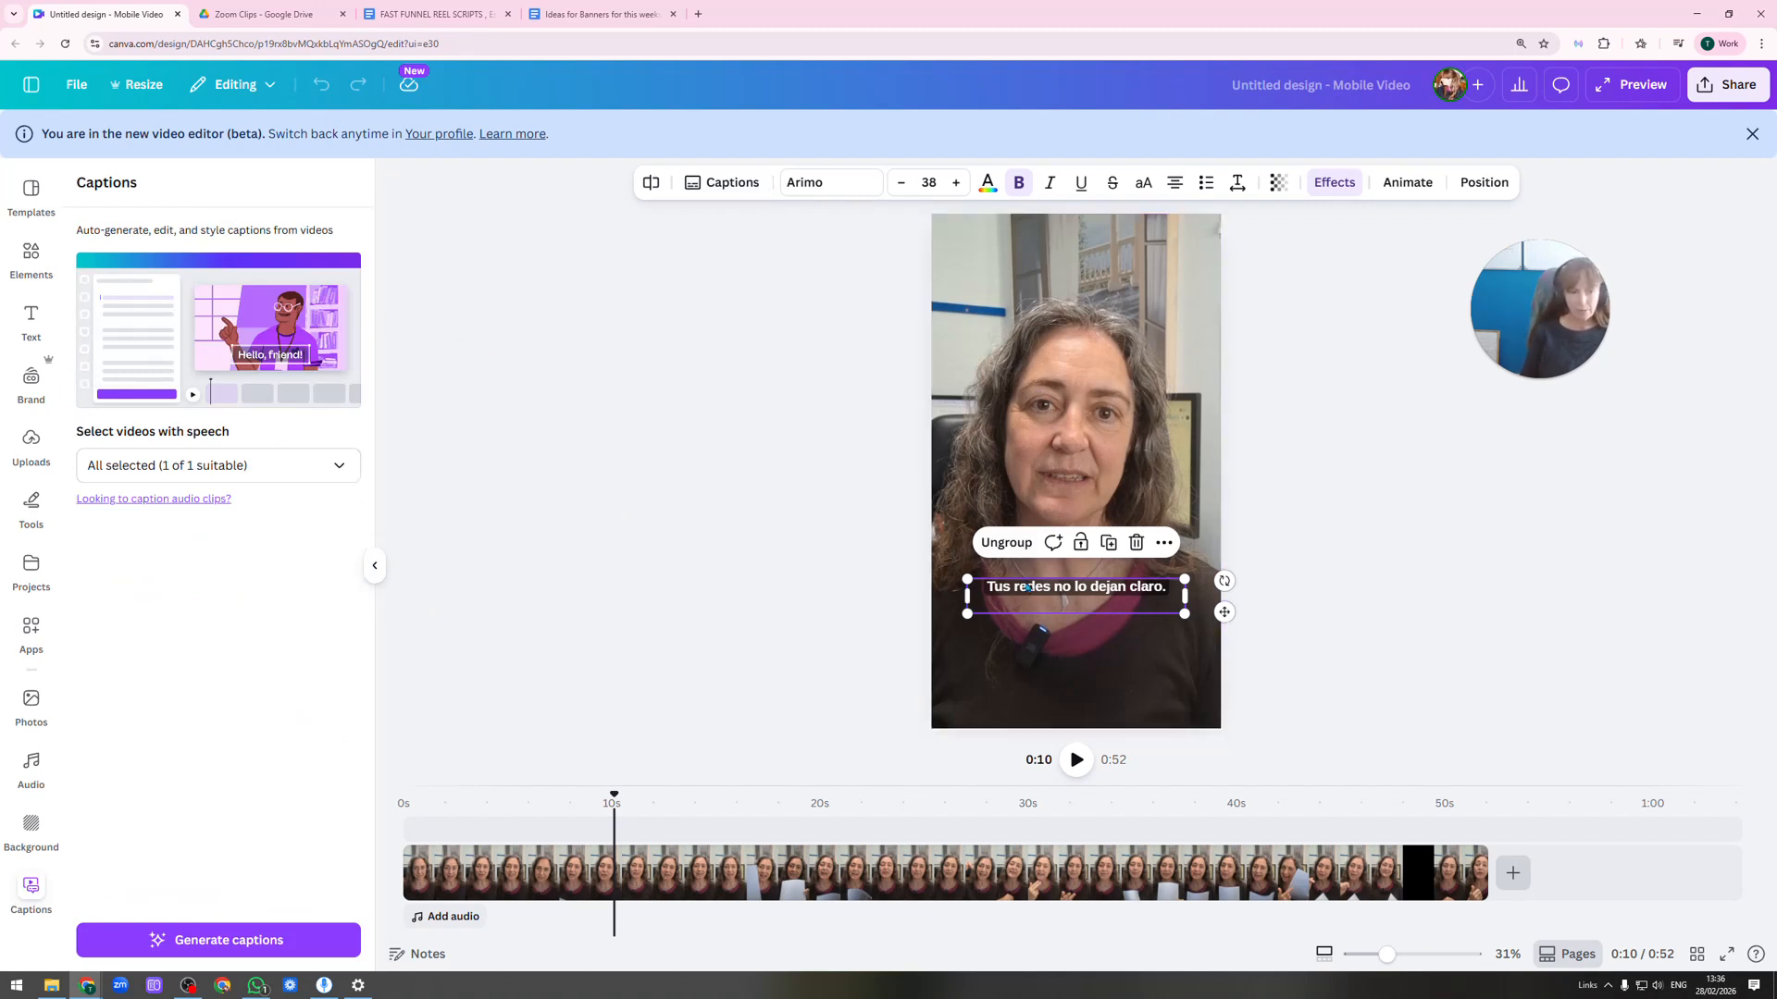
Recolour the caption text to the yellow from the Brand Kit.
left_click(988, 182)
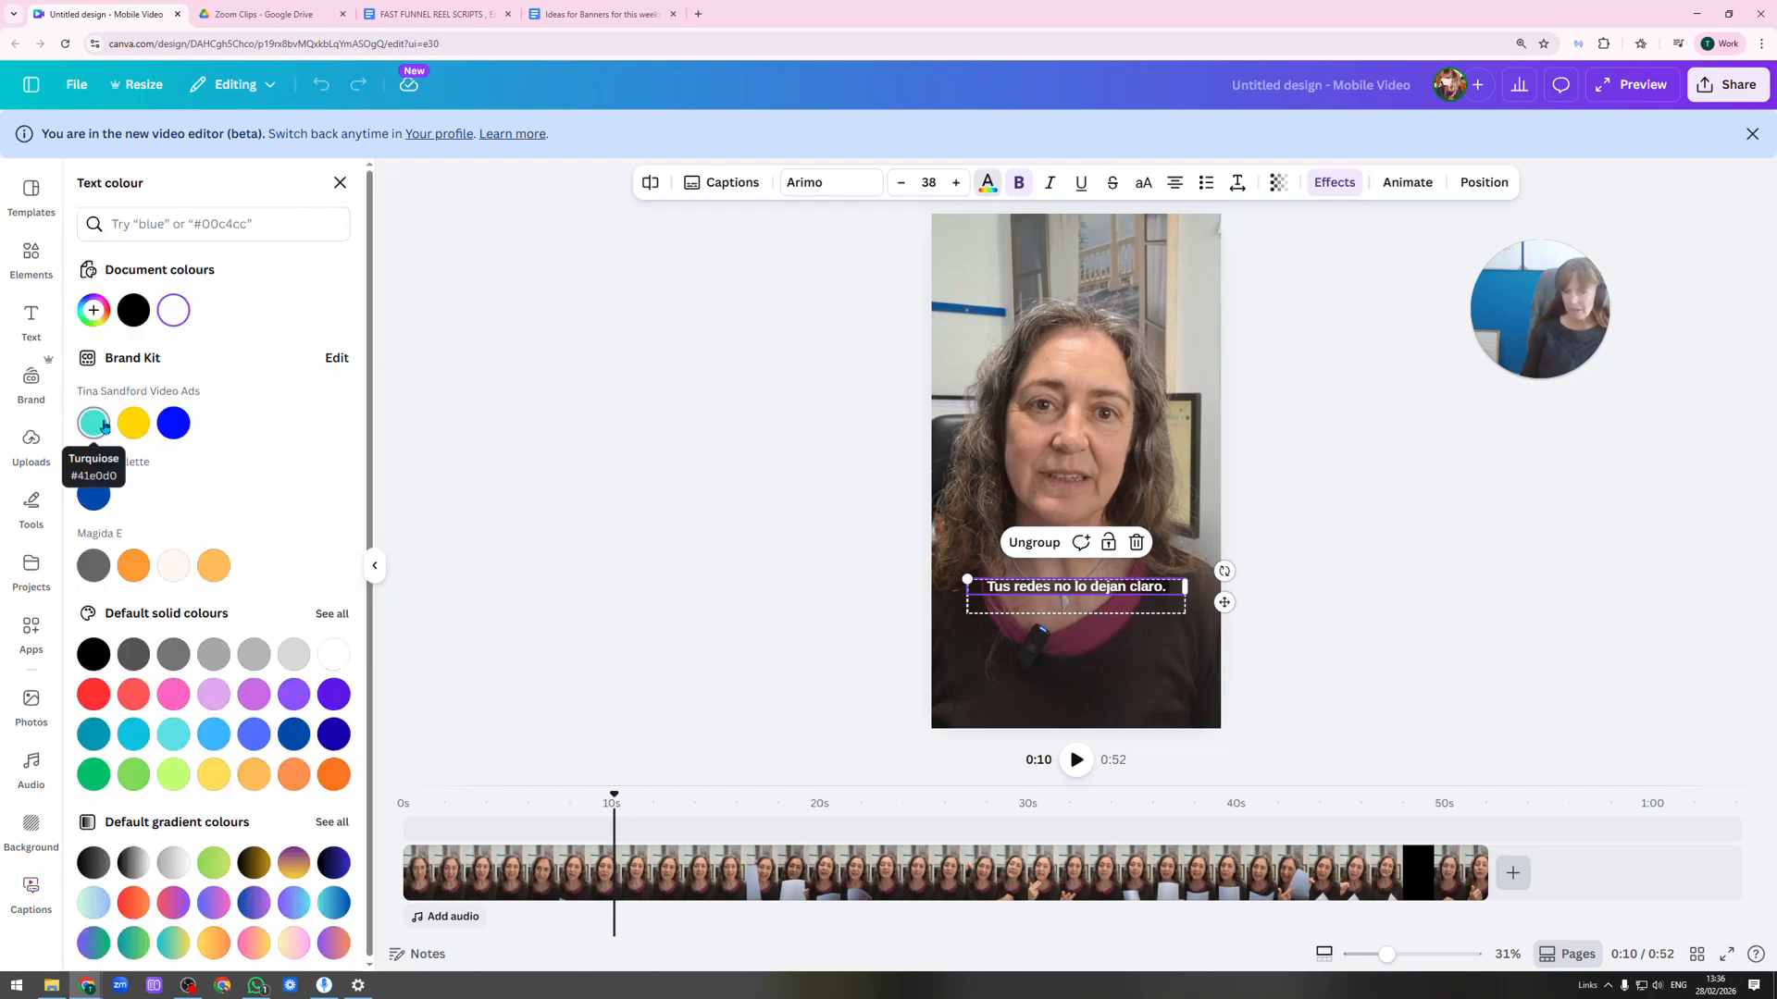
left_click(133, 423)
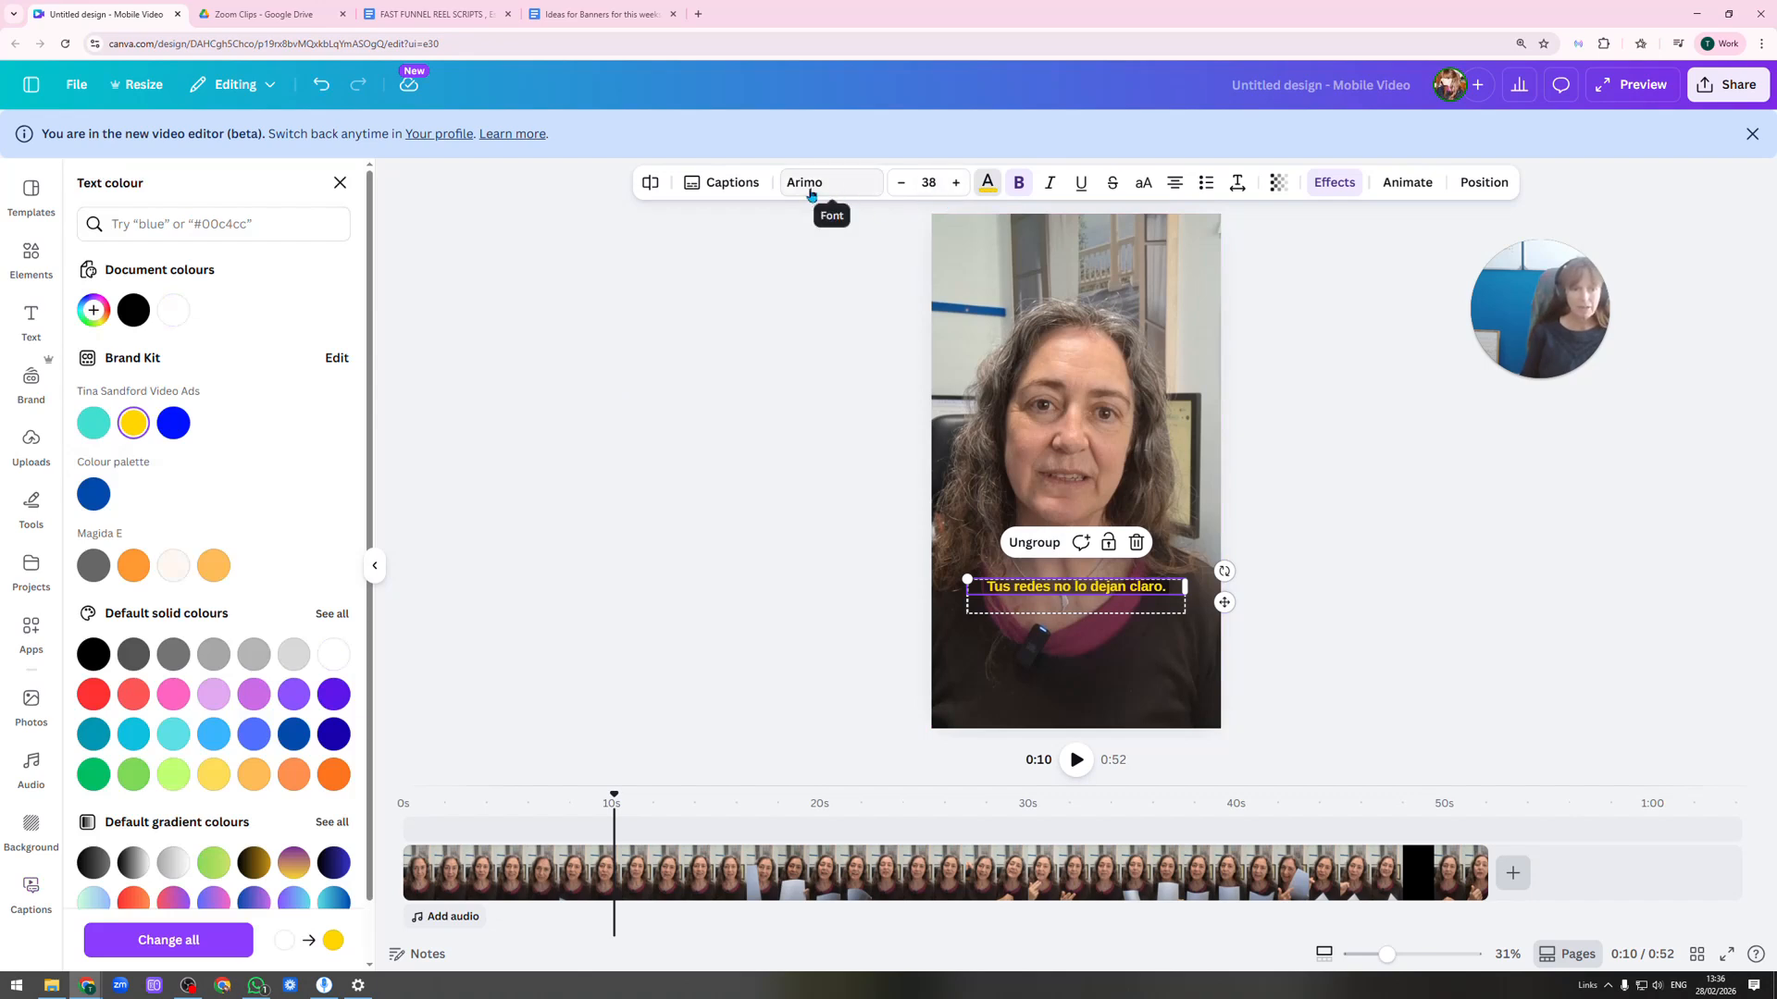
left_click(1407, 182)
left_click(1484, 182)
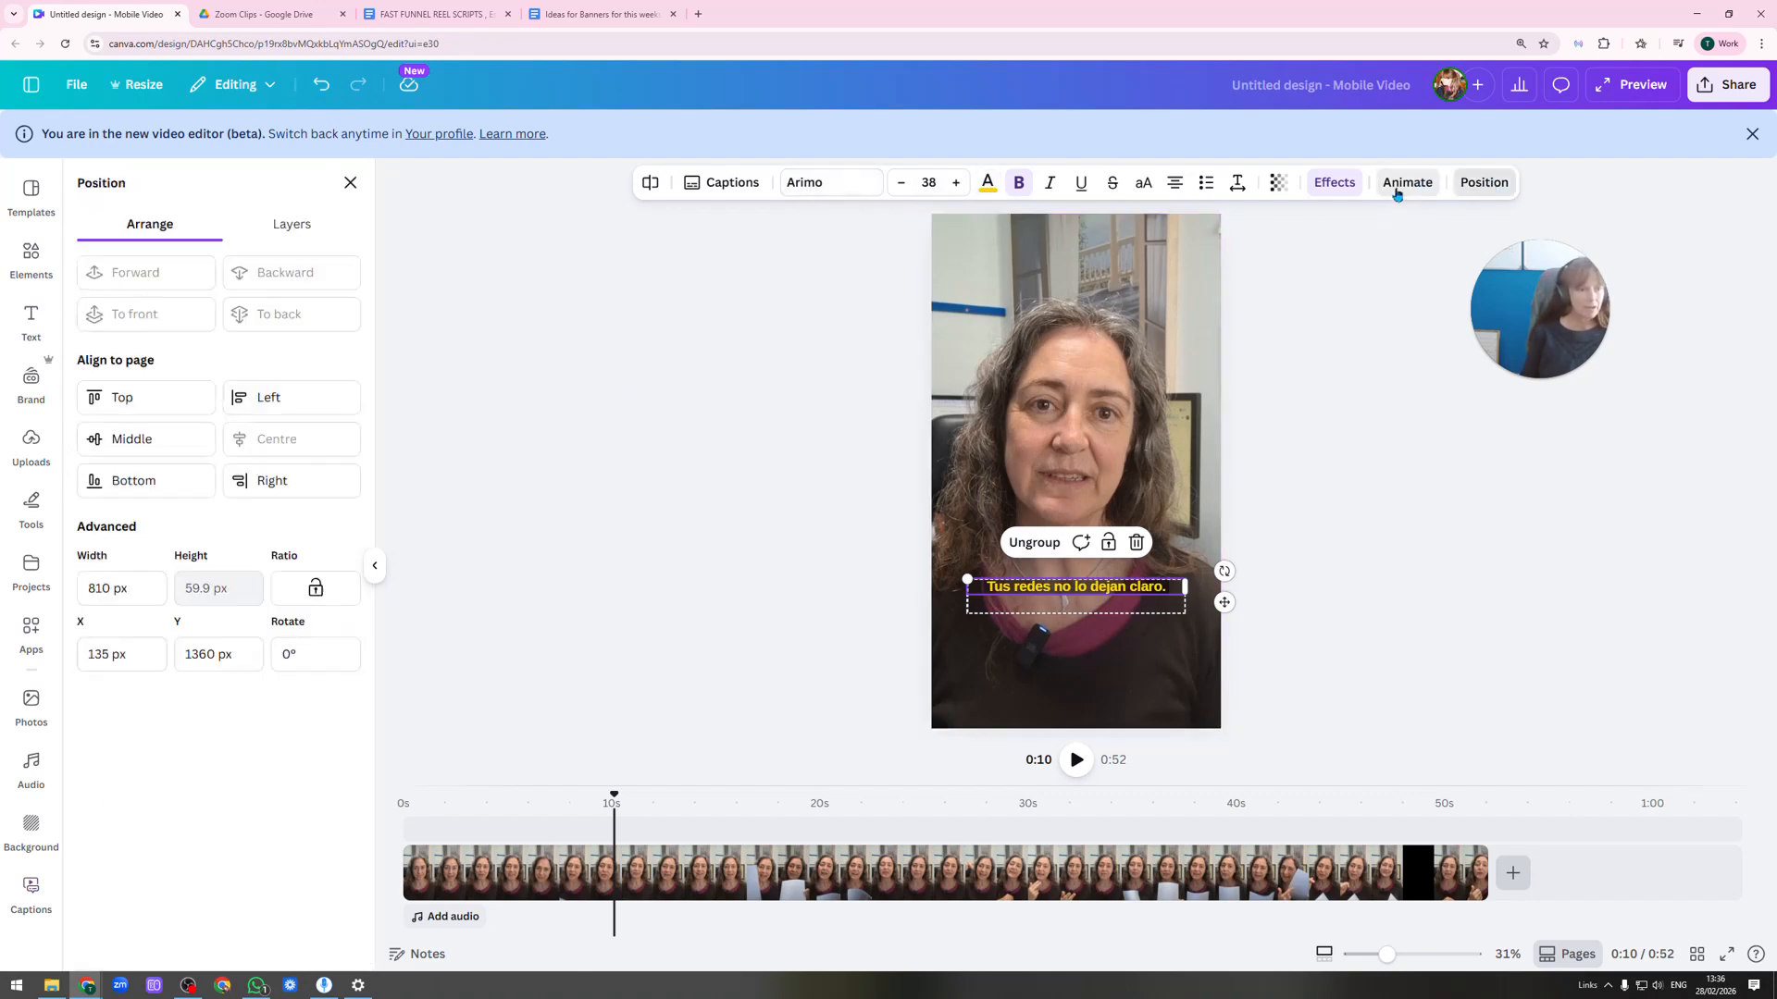
Reapply the Background effect to the caption text with roundness 50, spread 50 and transparency 100.
left_click(1334, 182)
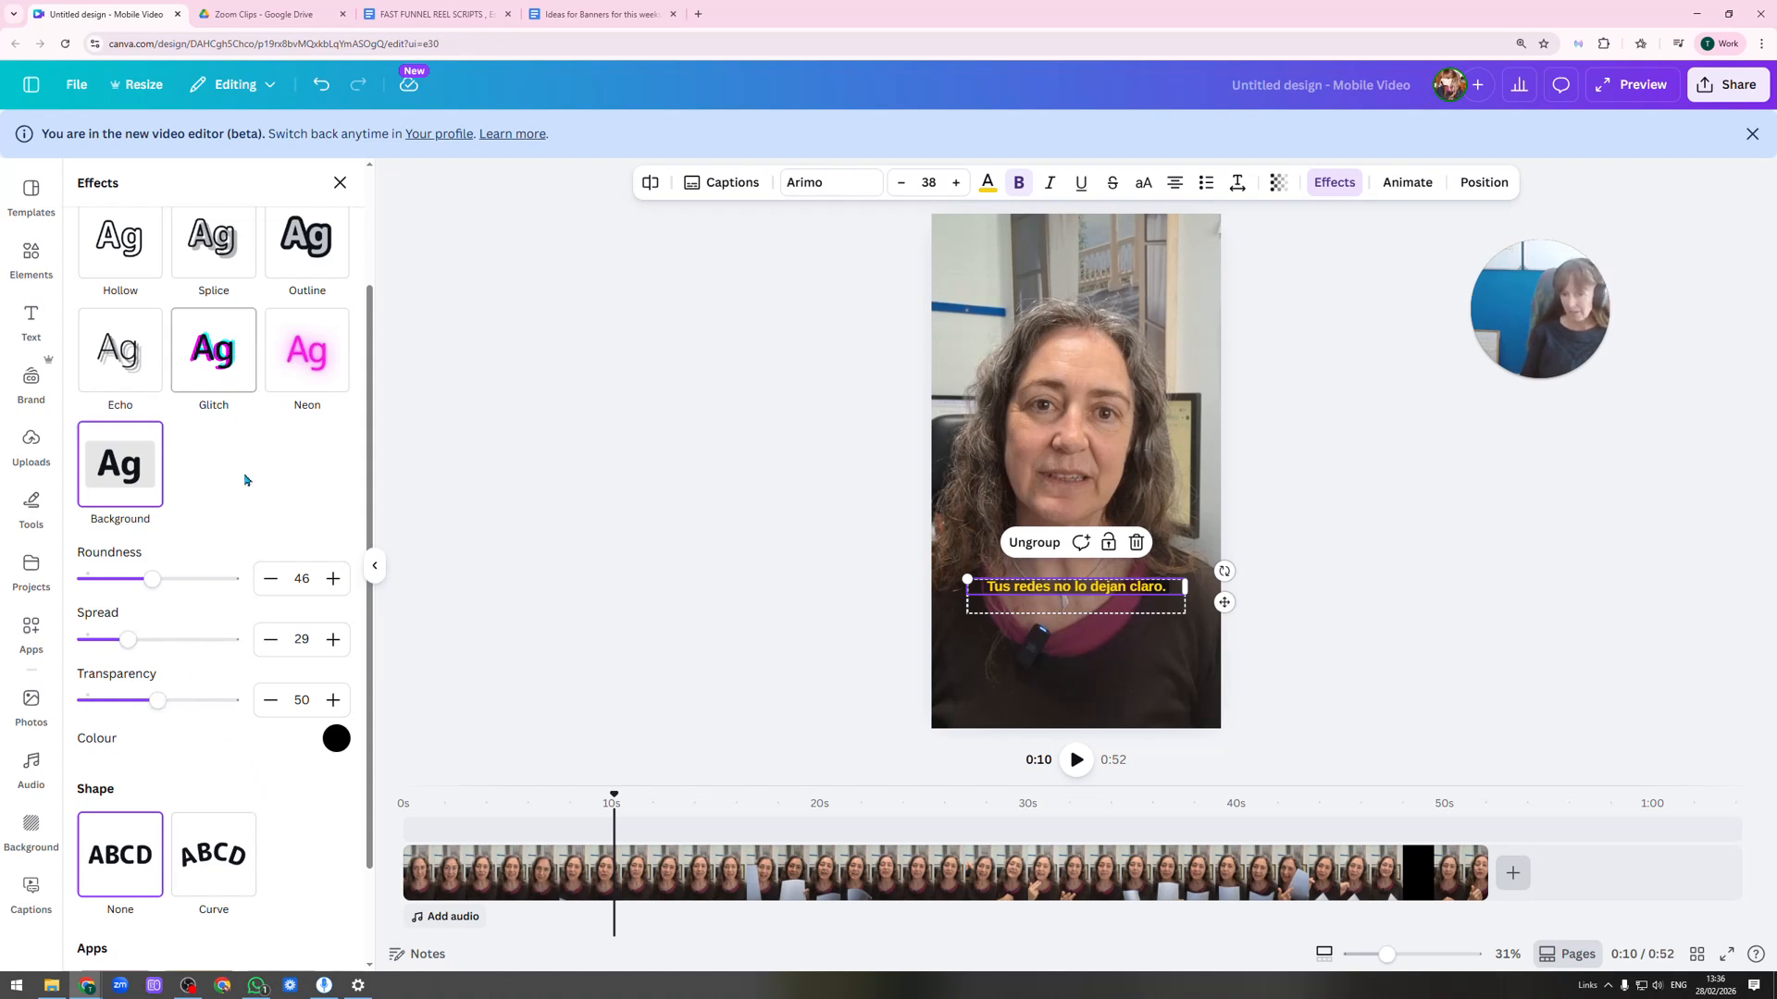
scroll(250, 476, "down", 2)
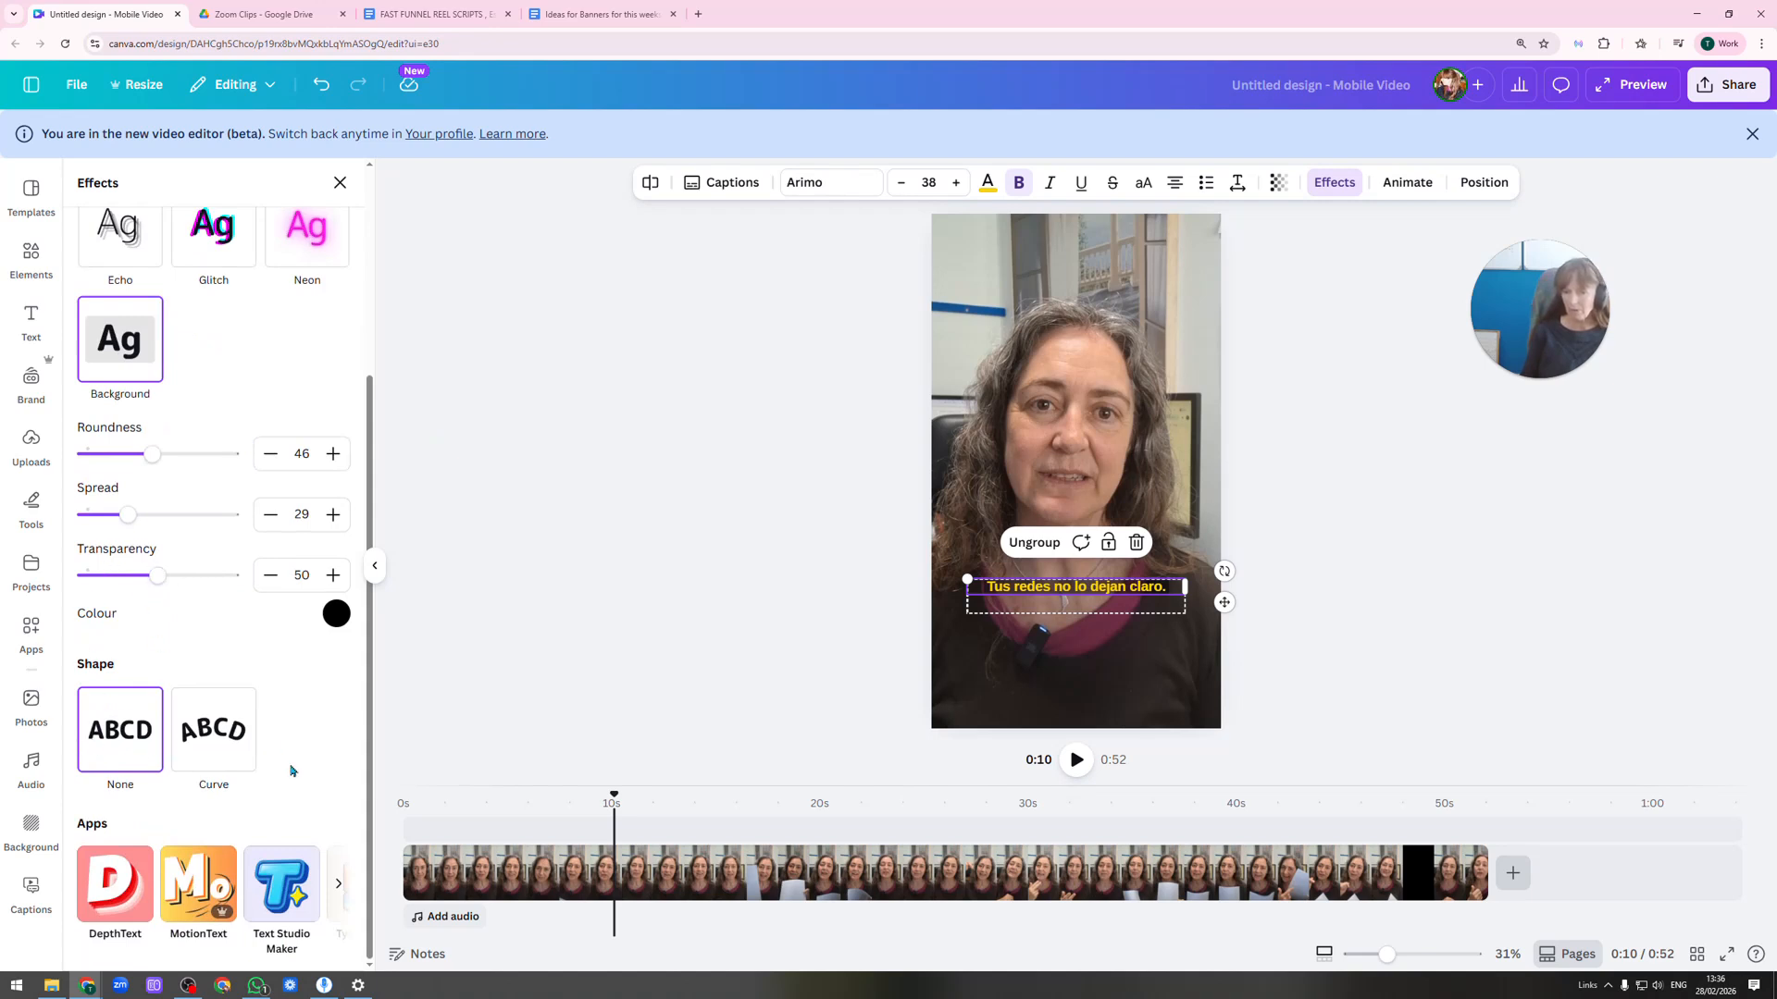
left_click(141, 357)
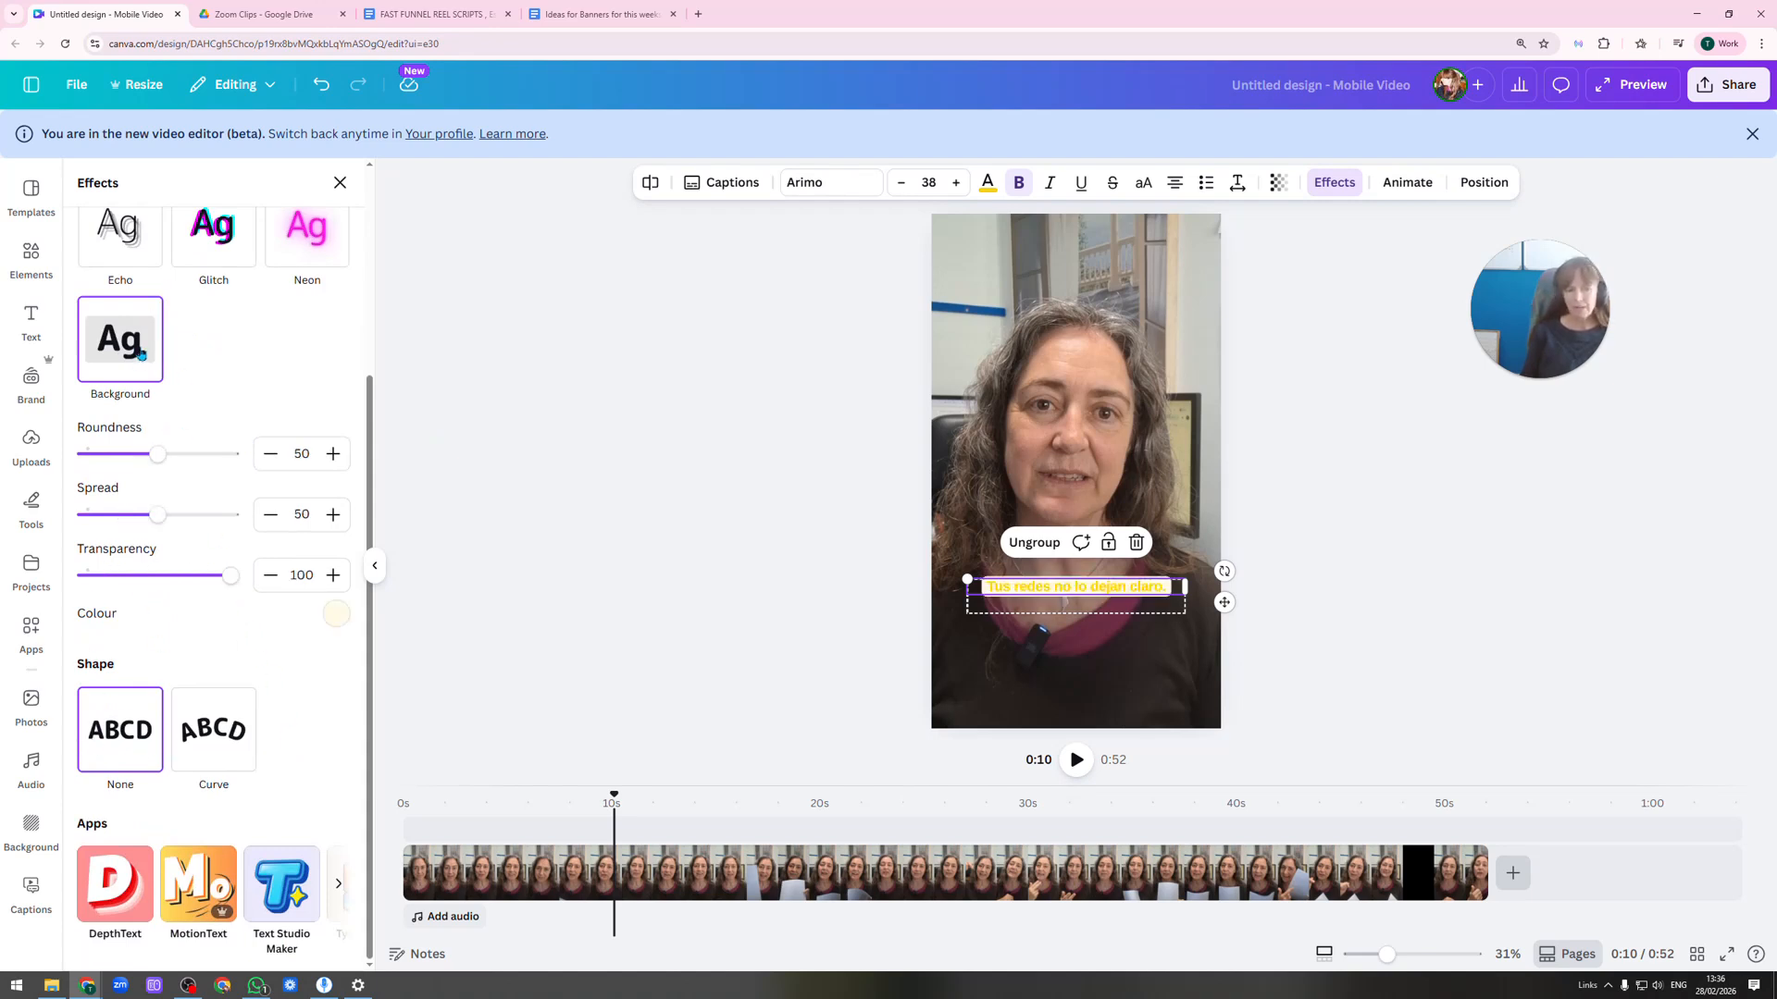
Set the caption text colour to the Brand Kit's turquoise (#41e0d0).
left_click(1001, 190)
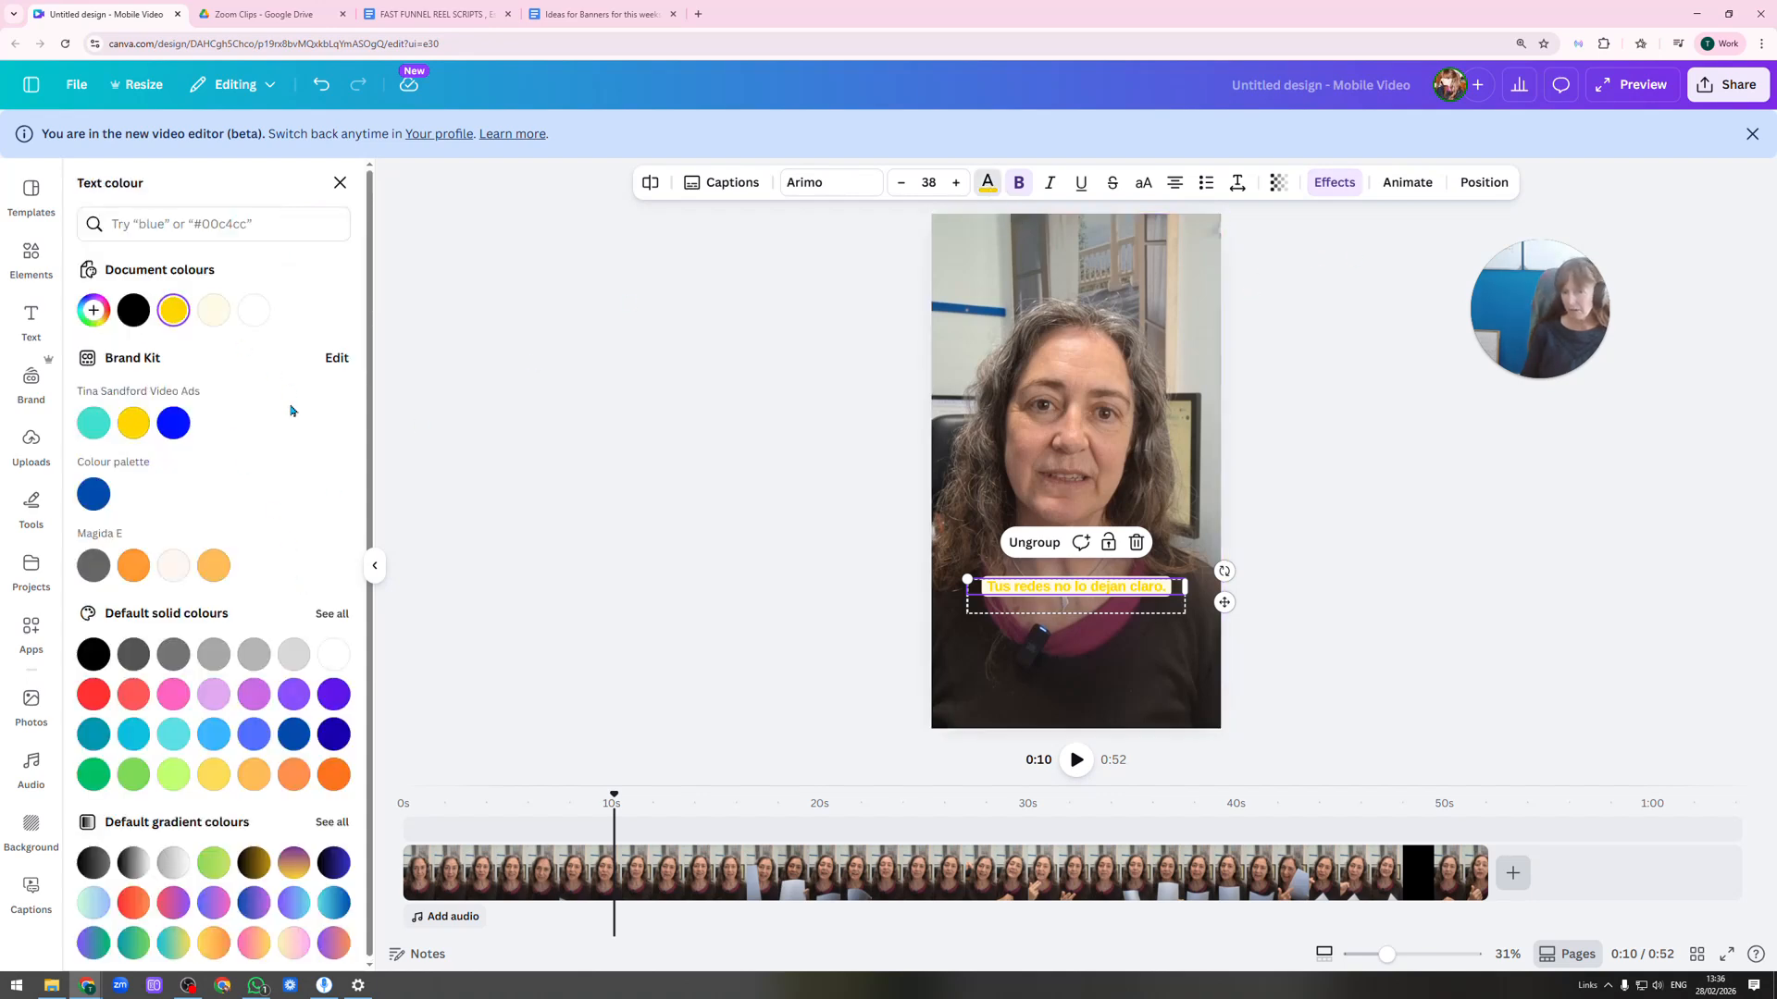
left_click(89, 426)
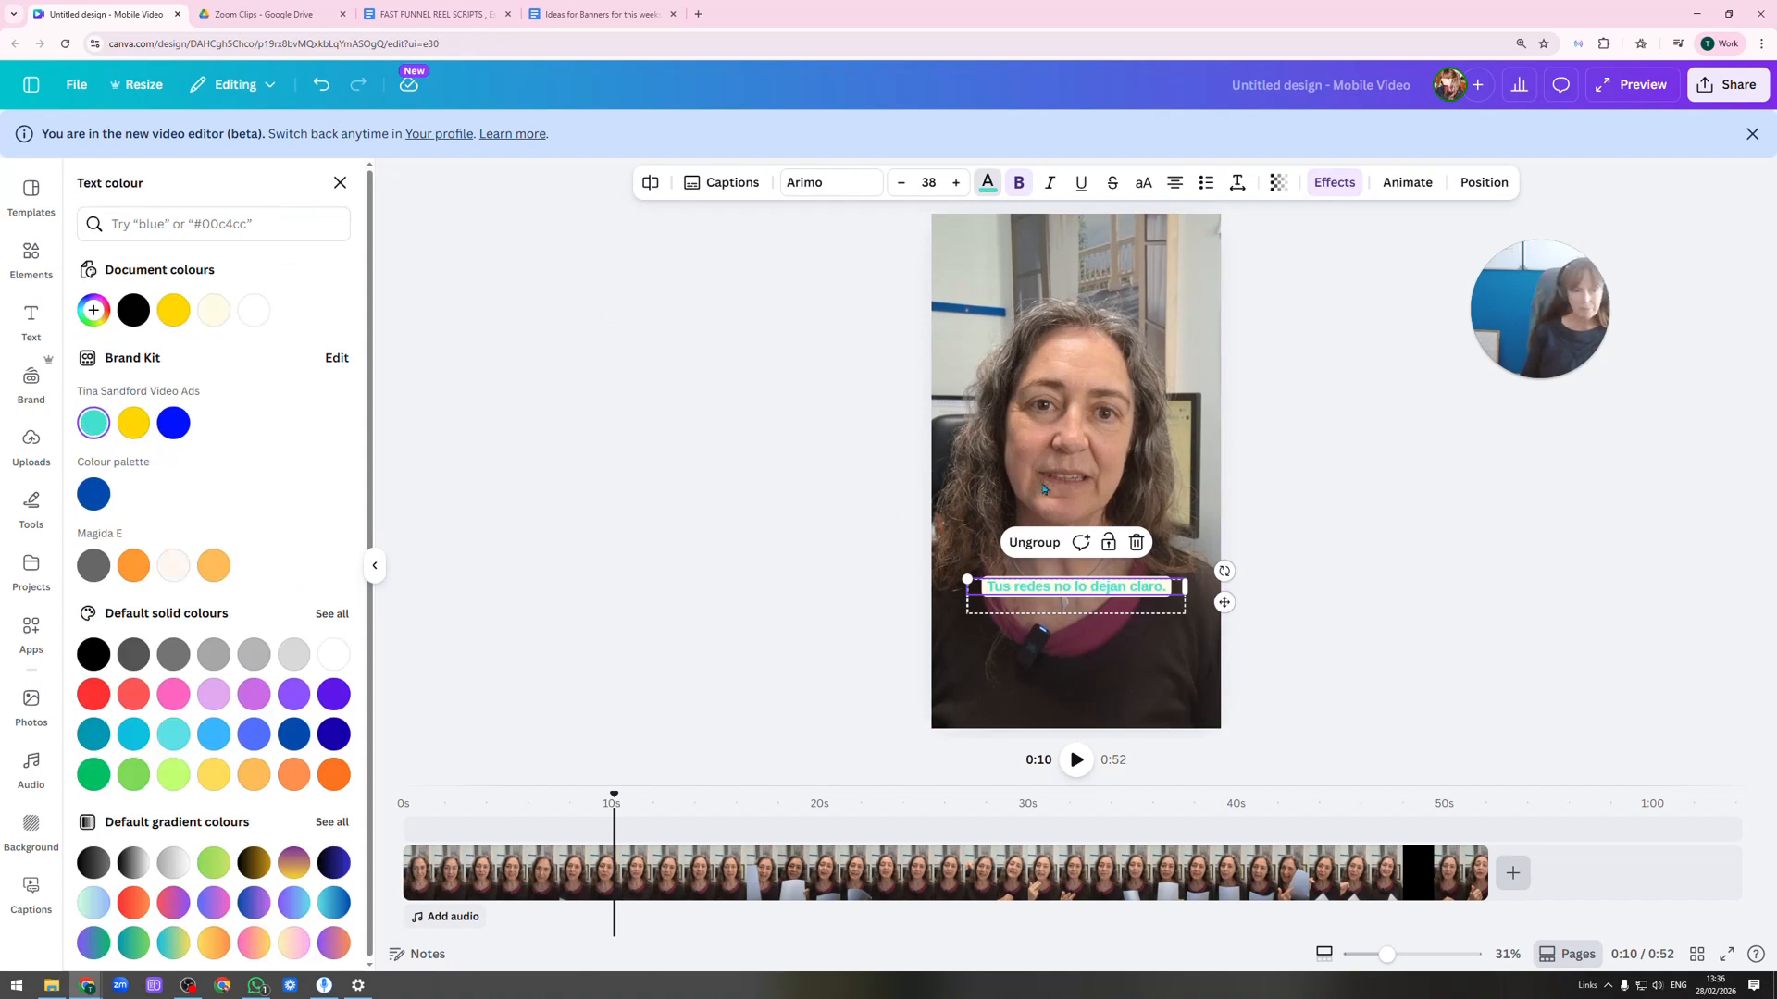
left_click(1323, 185)
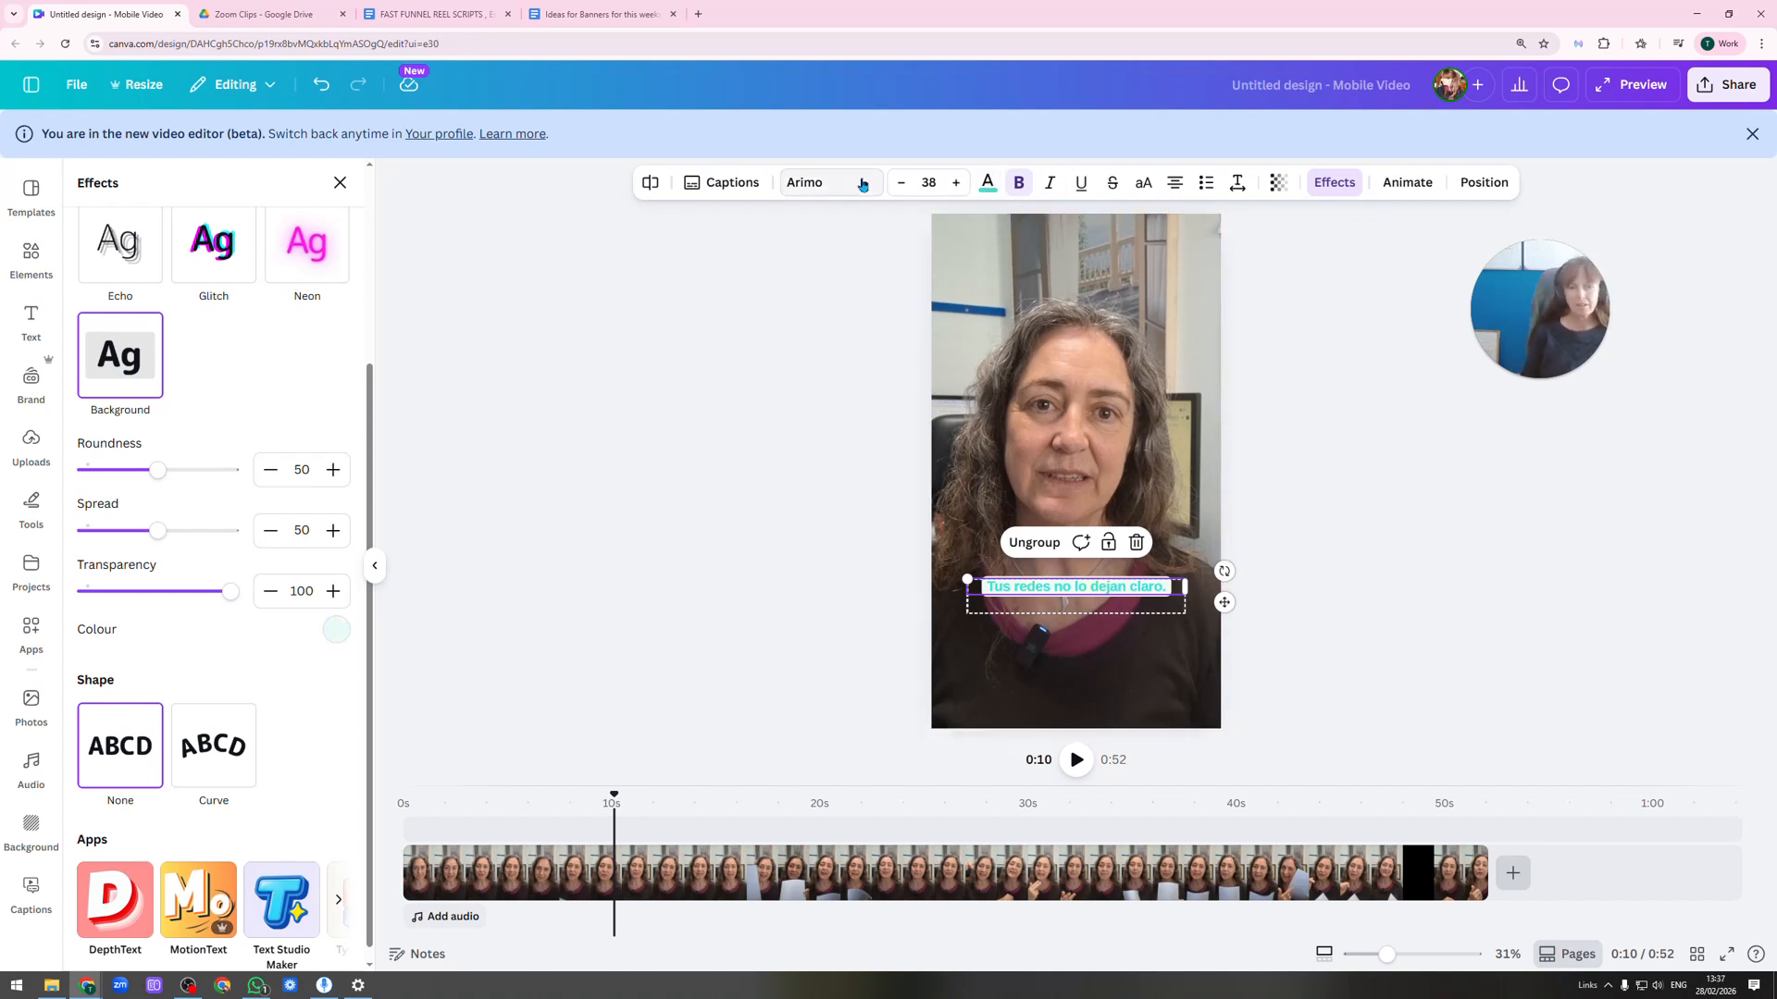
left_click(985, 184)
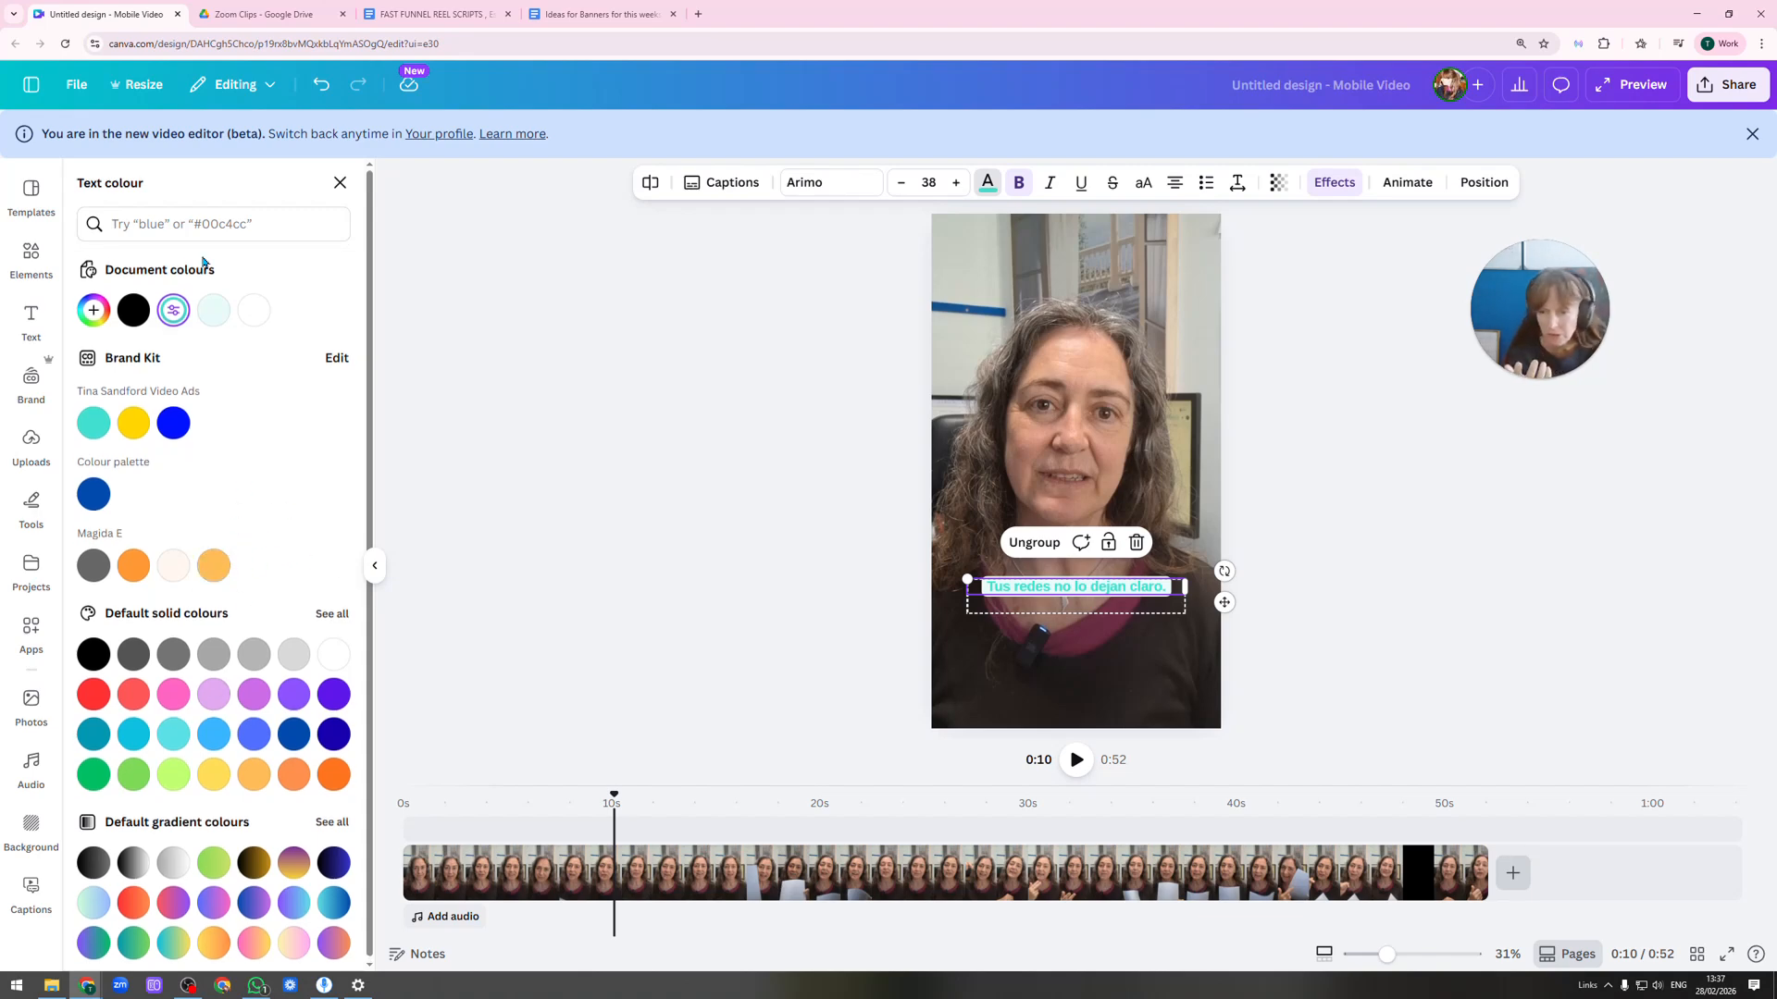
Add a text box, place it near the top of the video frame, and select its placeholder text.
left_click(26, 326)
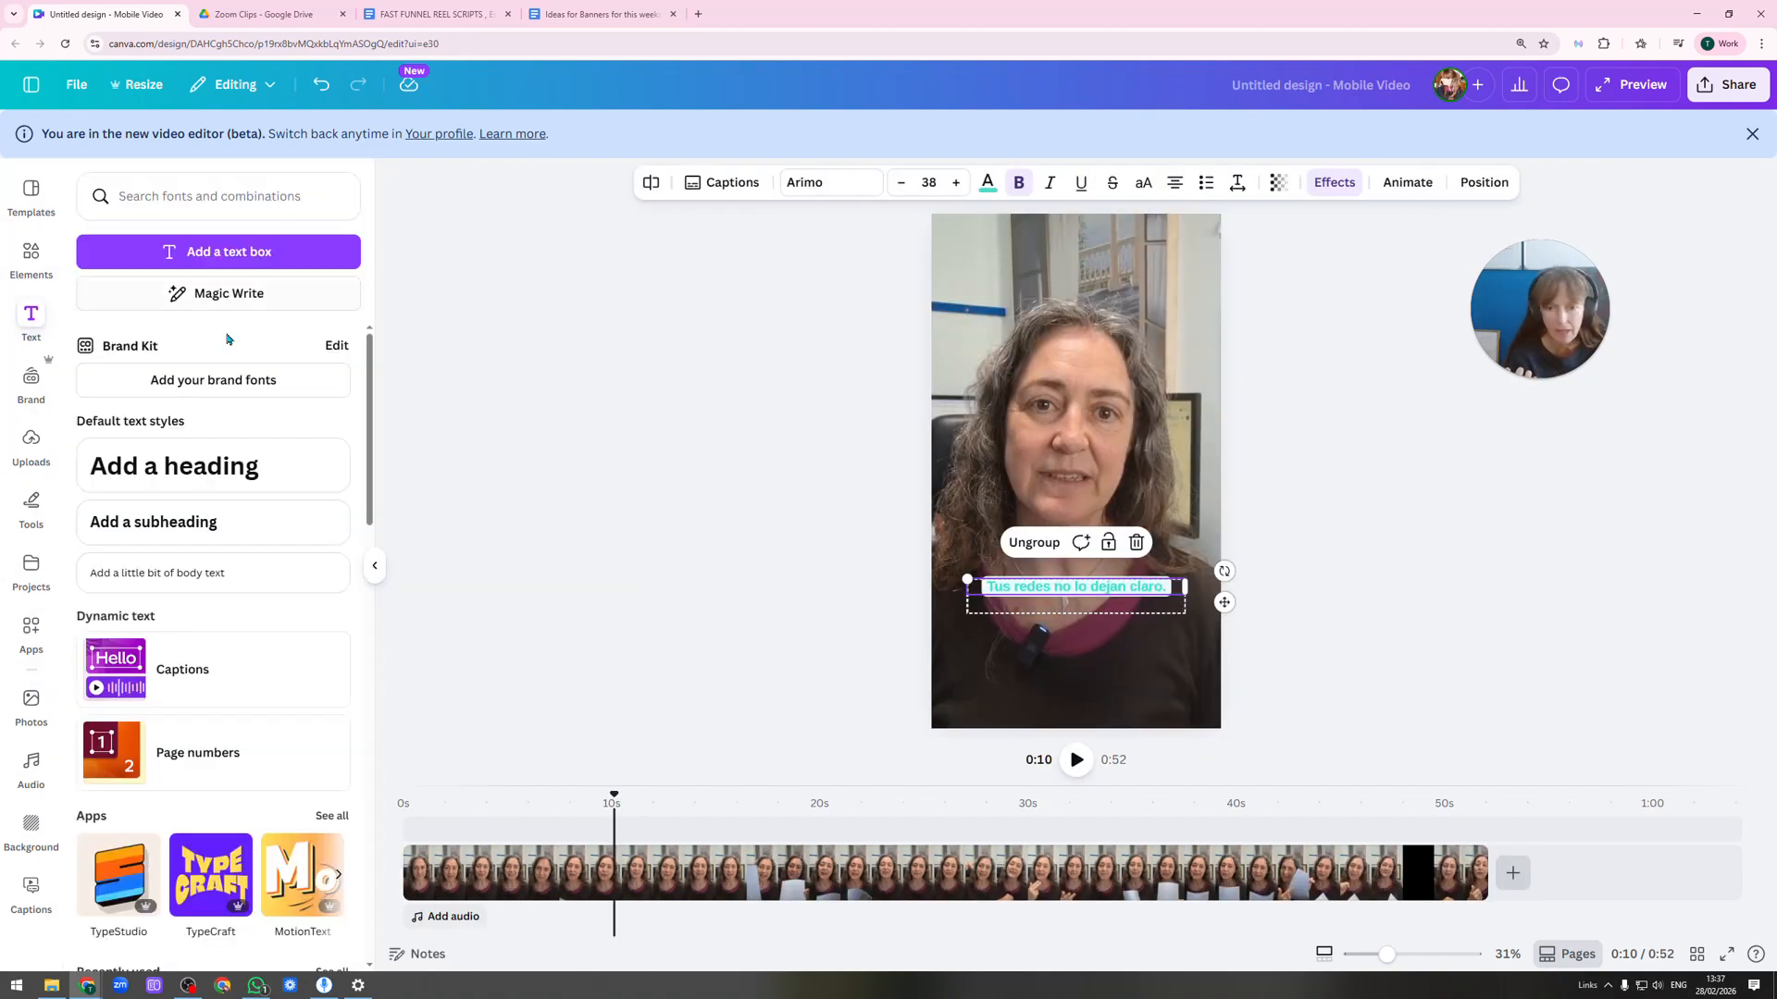
left_click(234, 253)
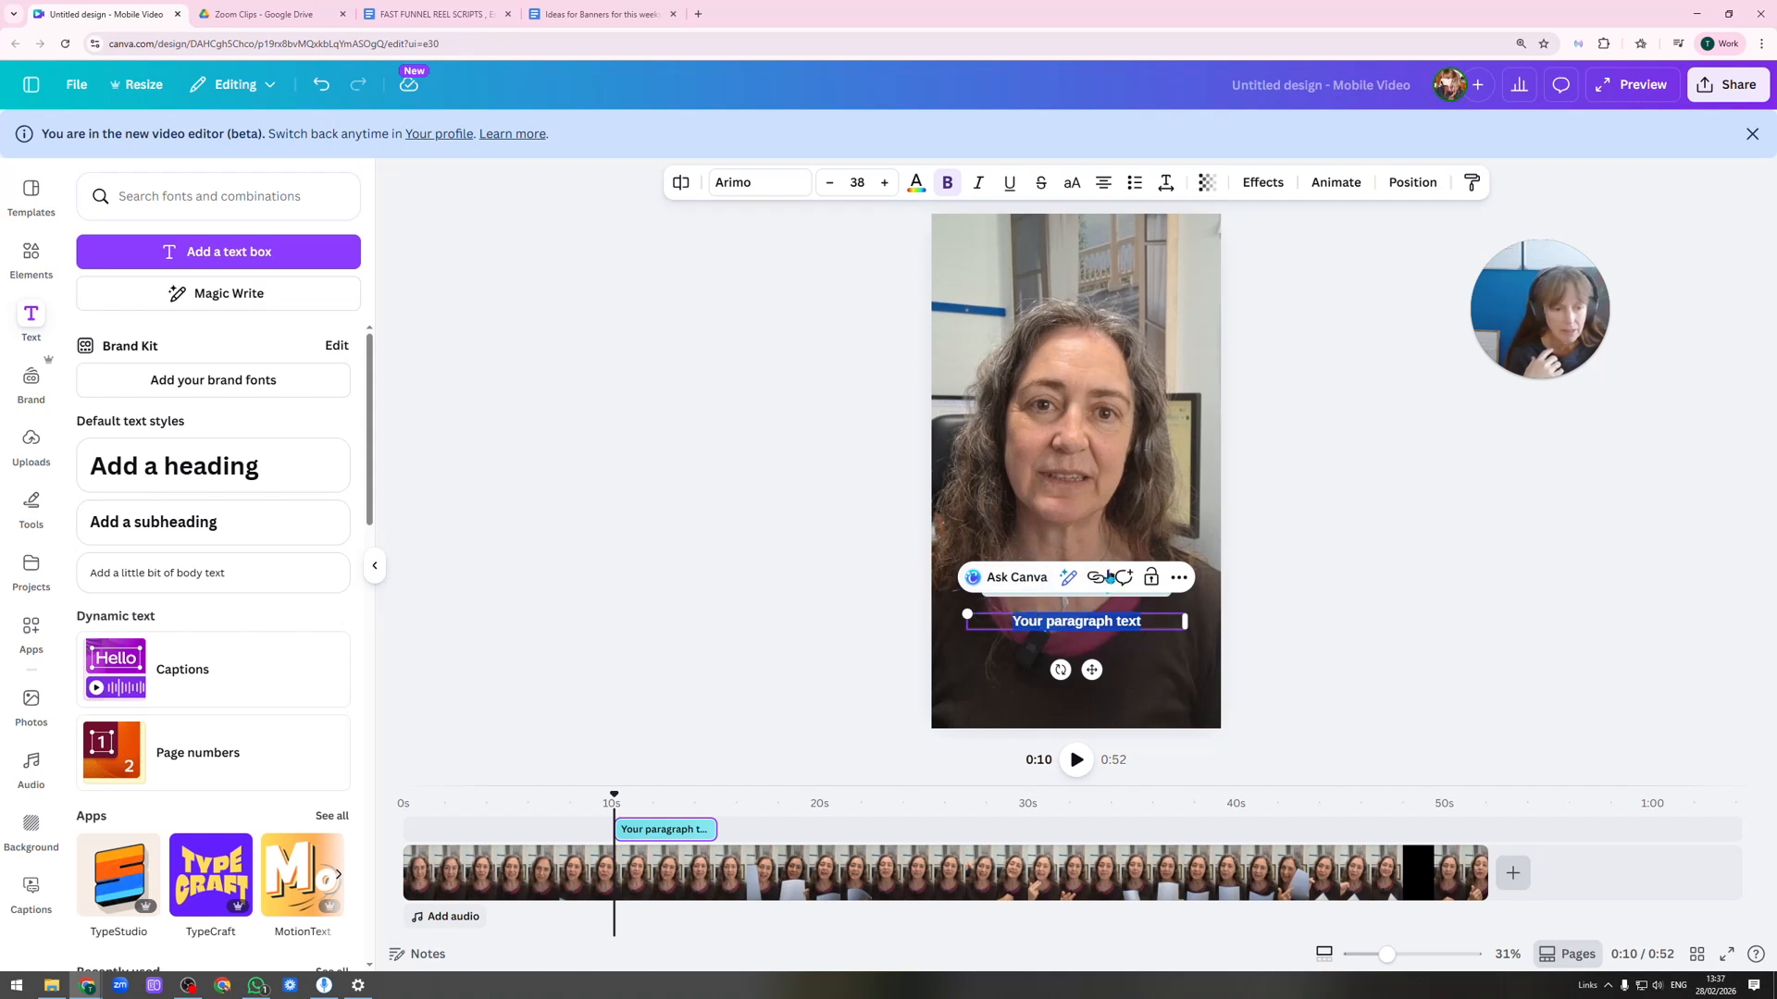
left_click(1178, 579)
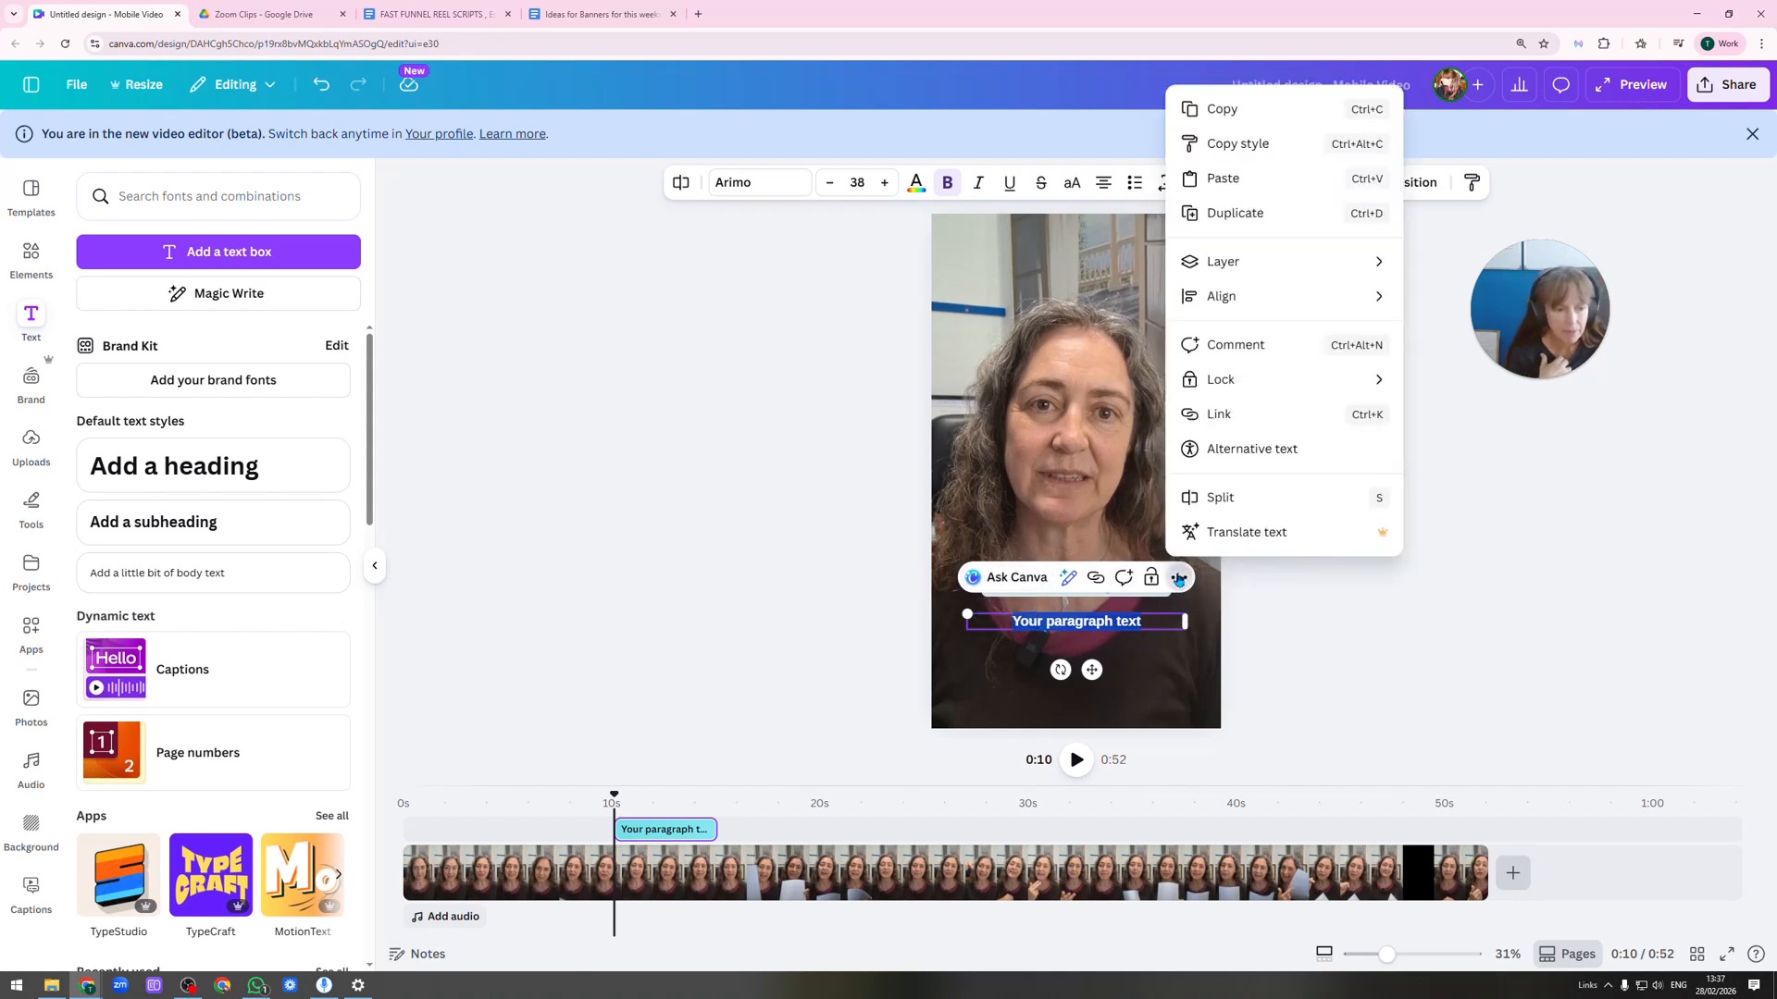
left_click(1091, 469)
left_click_drag(1070, 600, 1108, 306)
left_click(1116, 626)
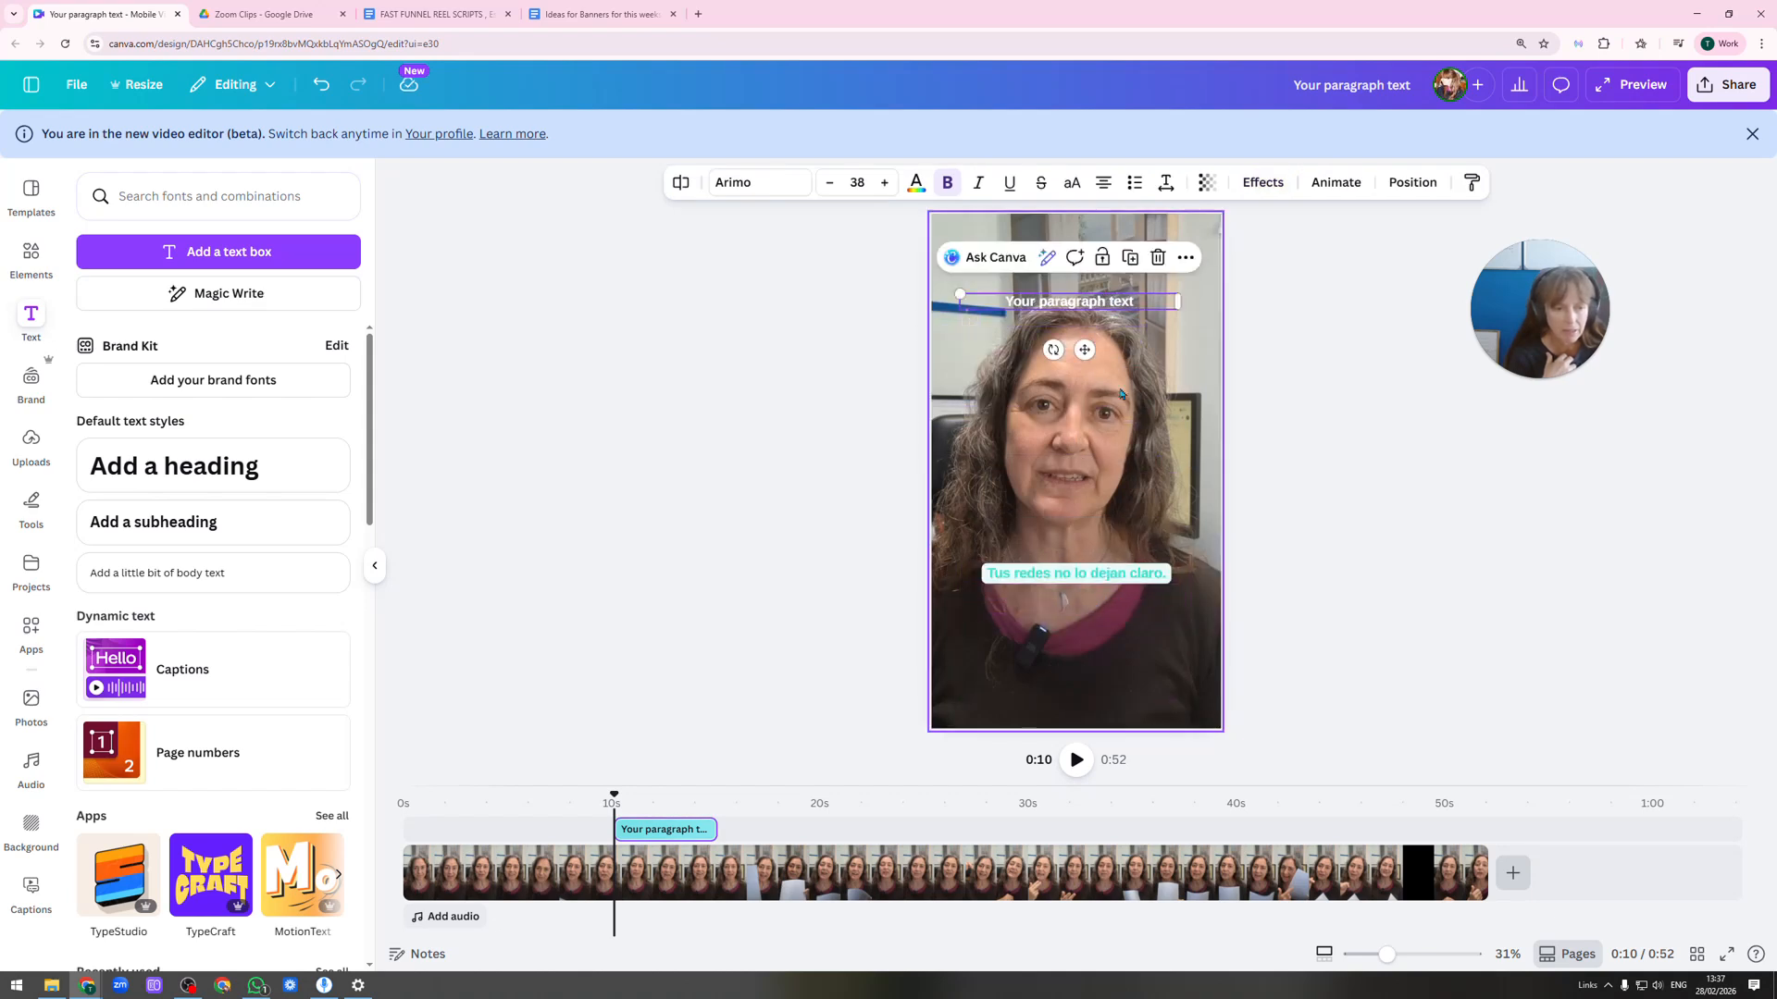
double_click(1091, 303)
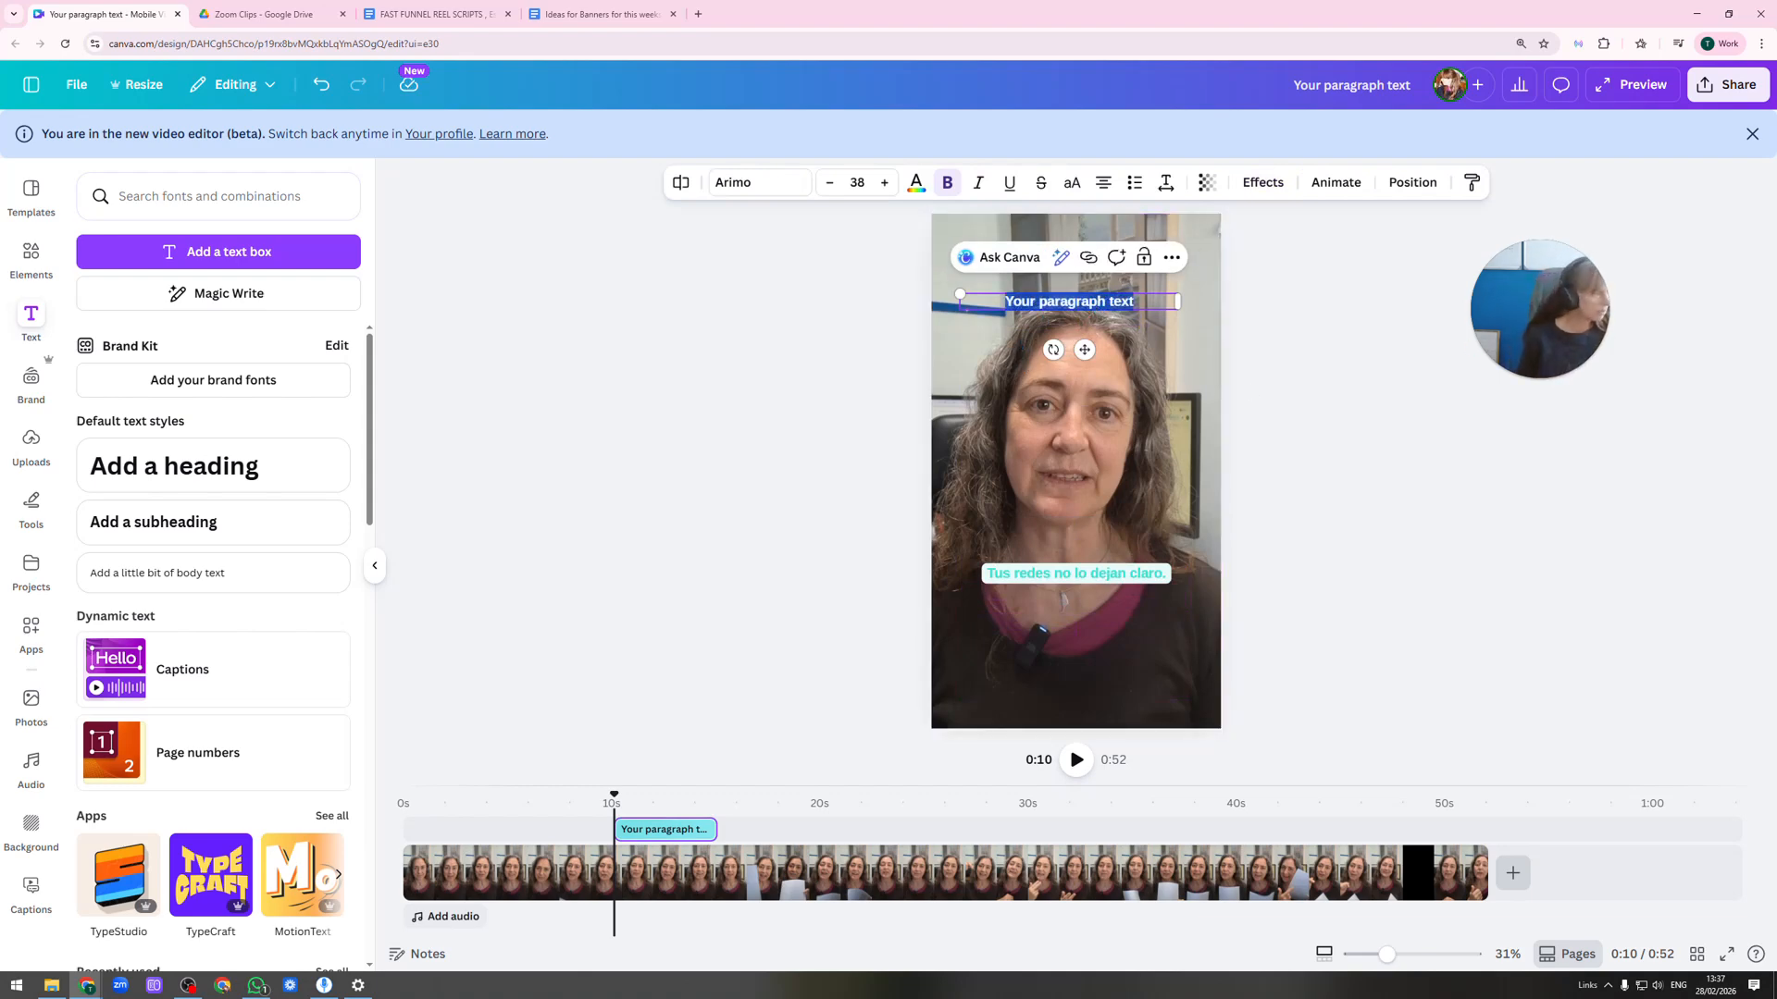
left_click_drag(1776, 52, 739, 51)
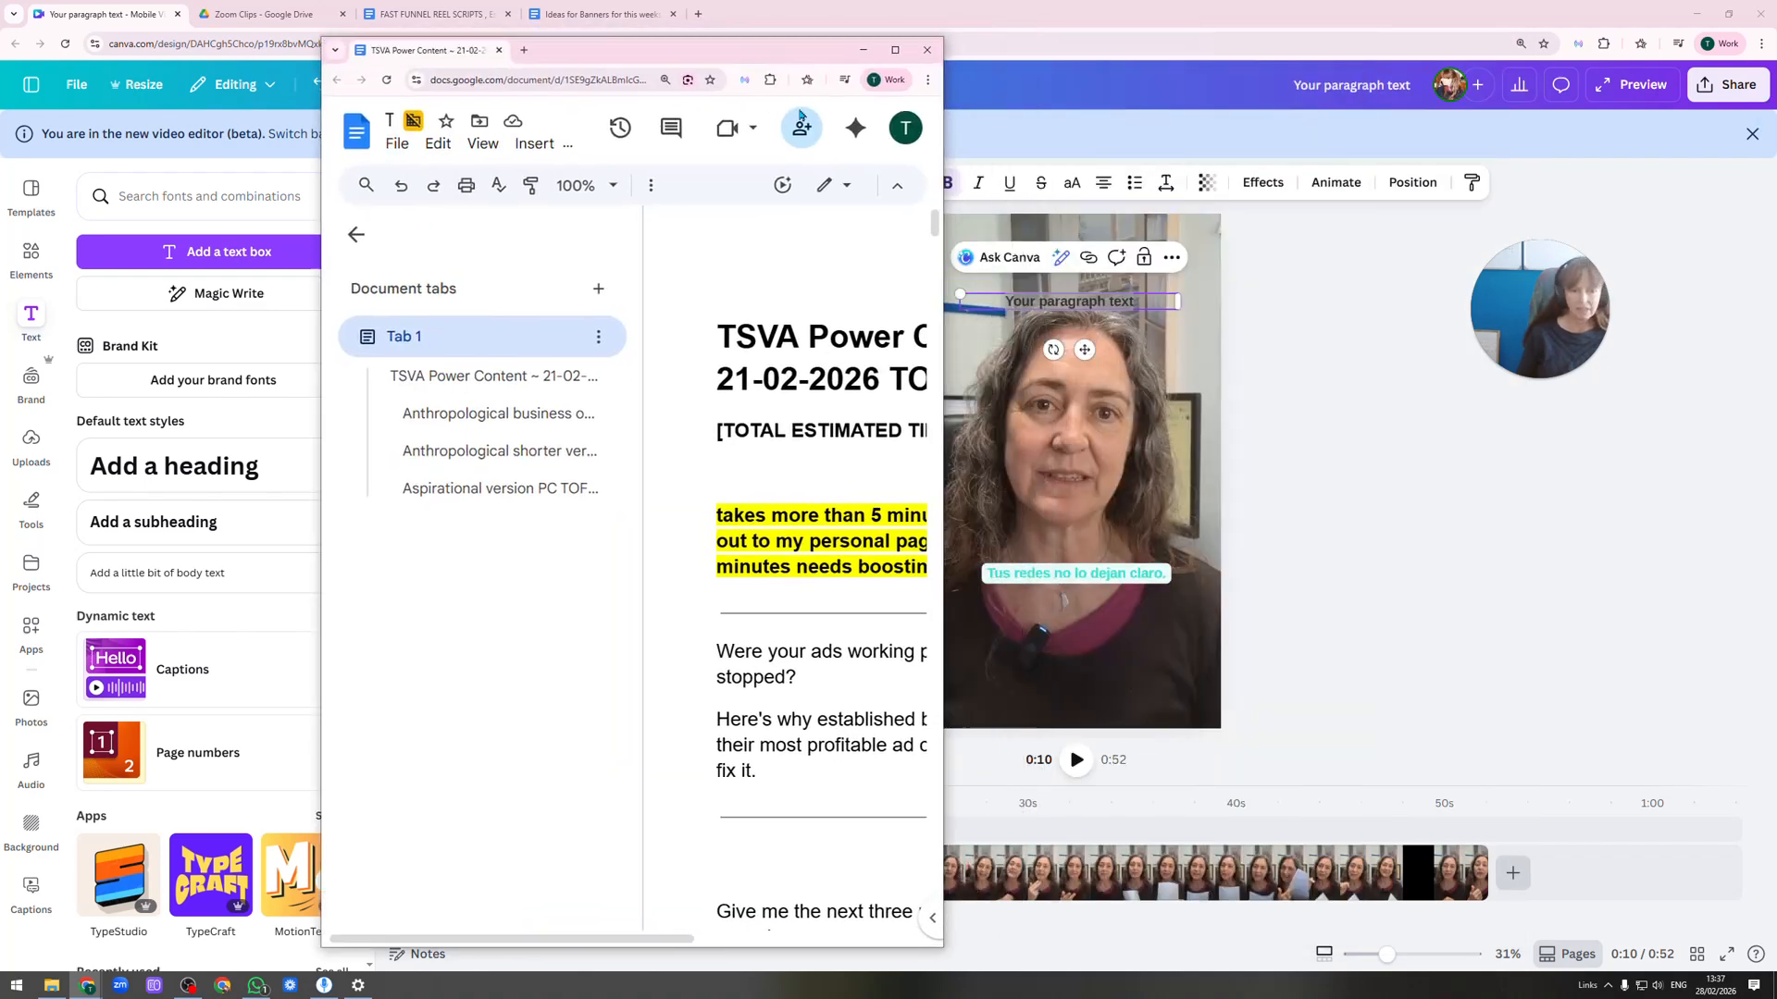
left_click(355, 235)
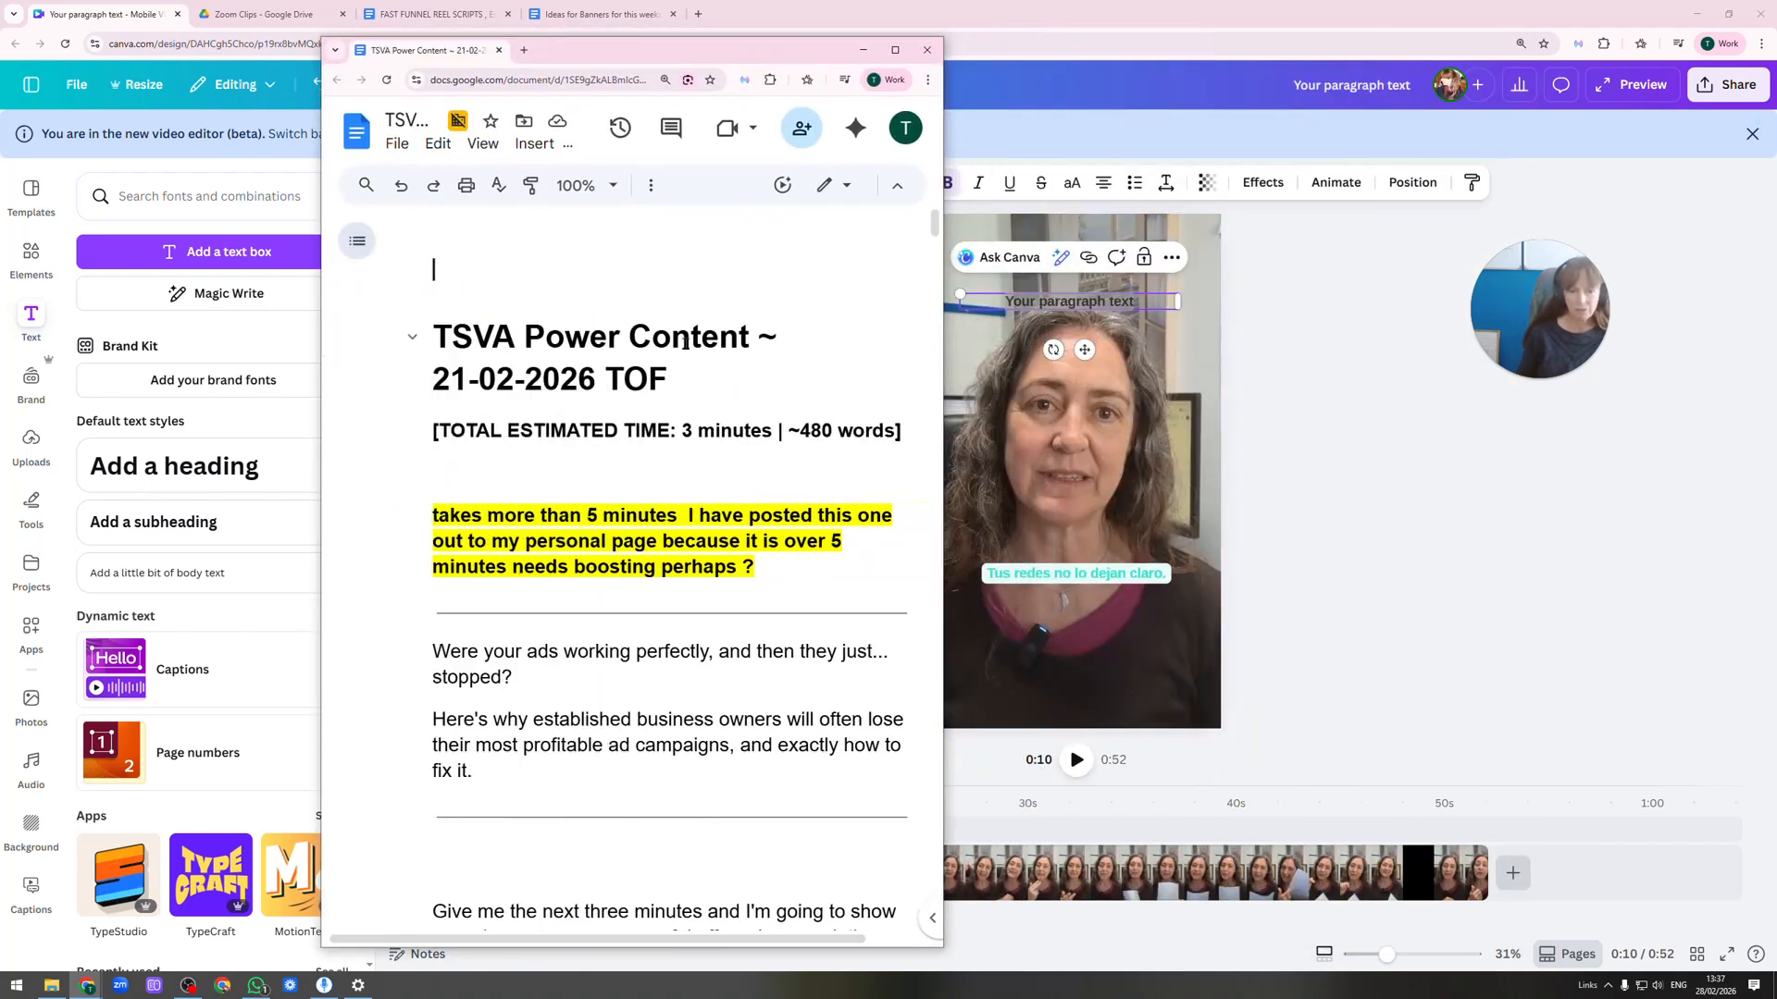
scroll(750, 466, "down", 3)
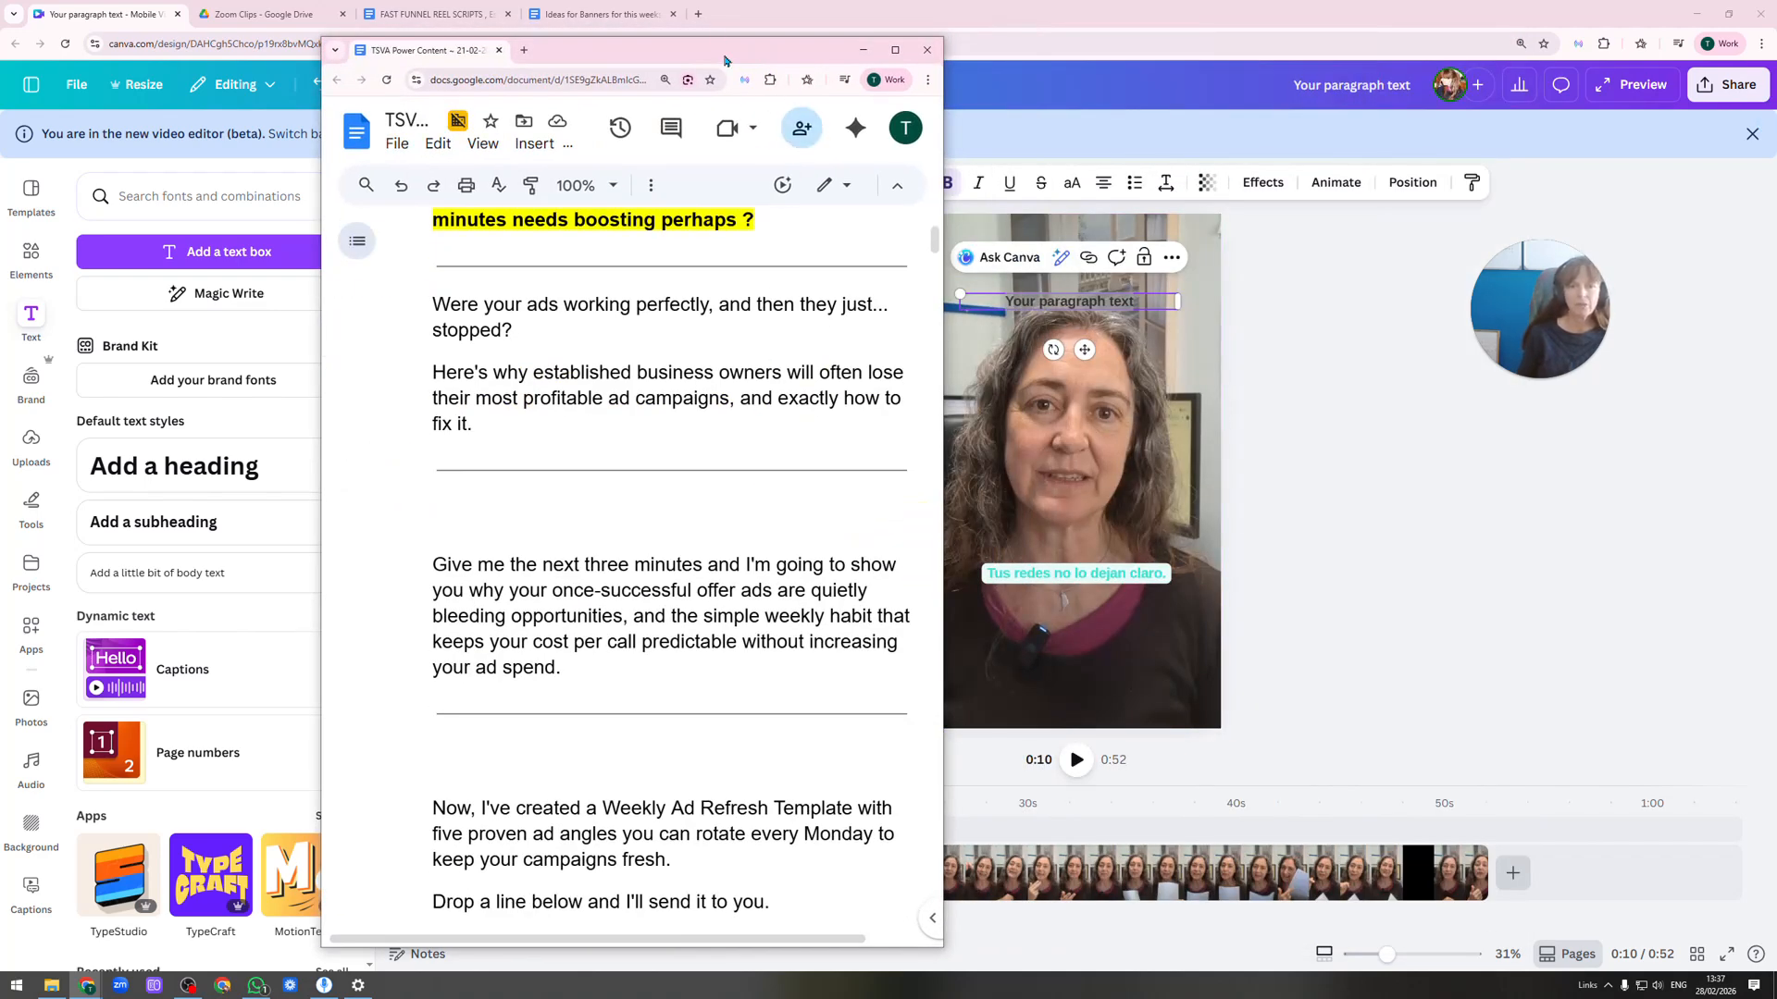
left_click_drag(724, 59, 1776, 56)
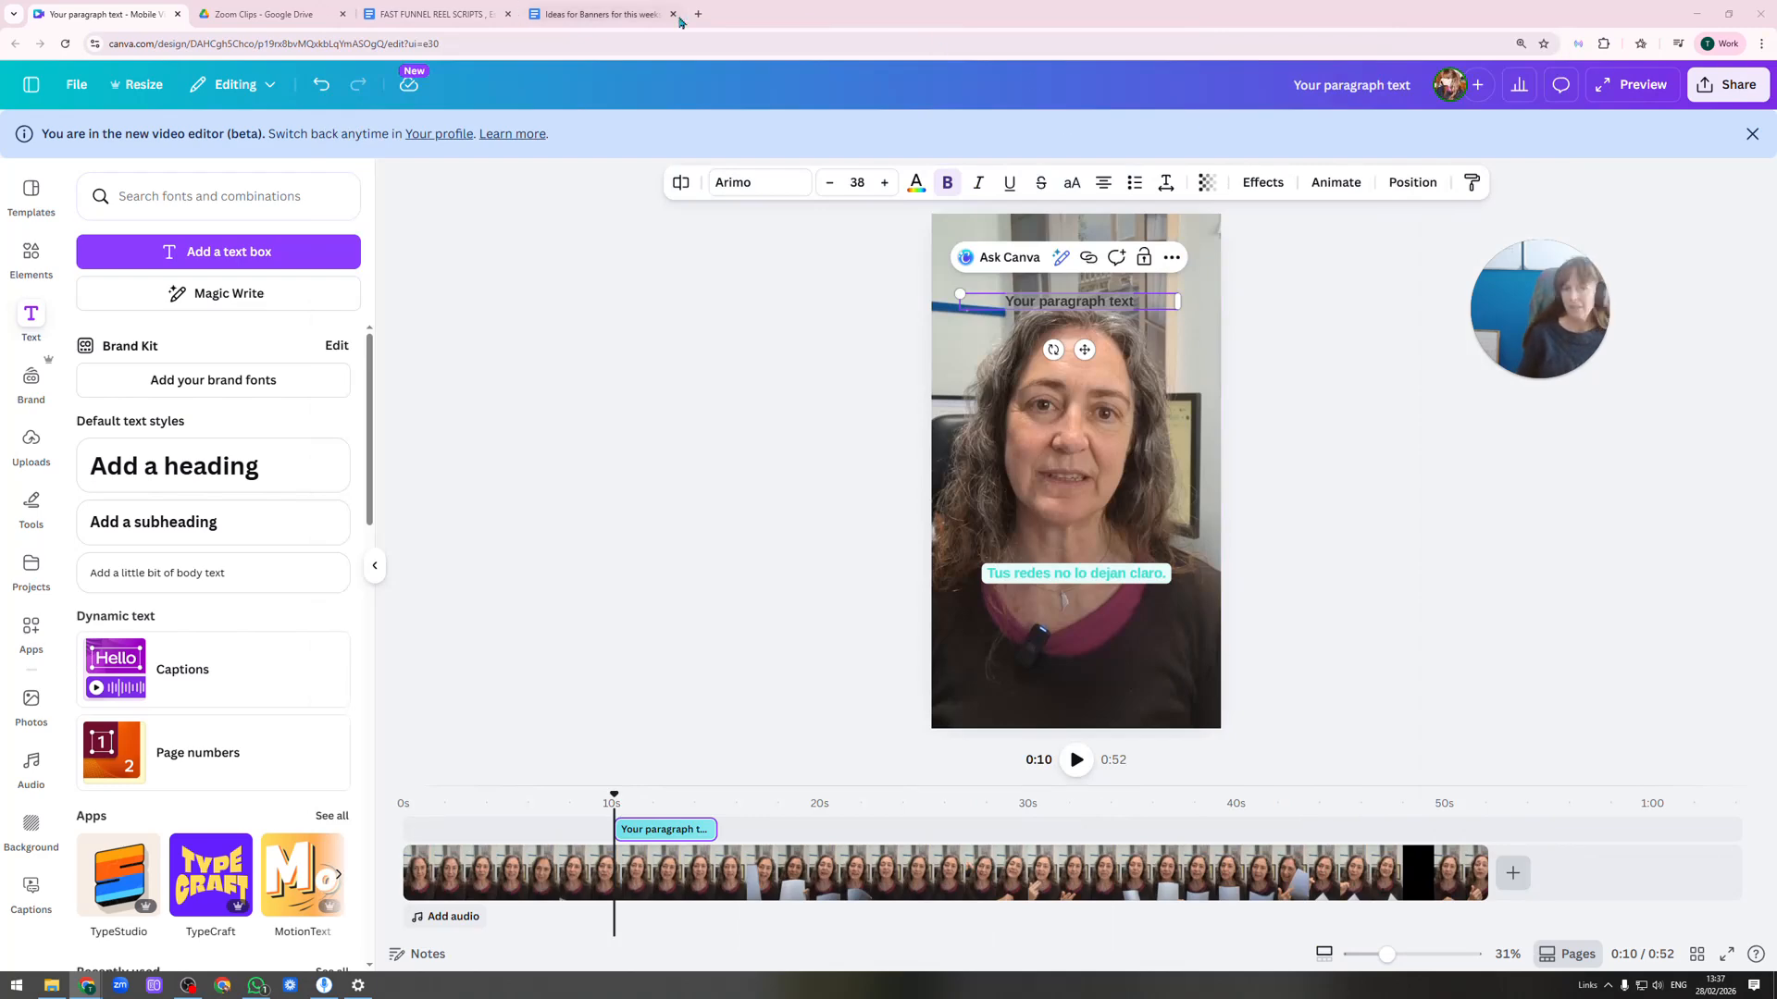
Replace the placeholder with the Direct line from the banner ideas document, "Hay gente buscando lo que haces.", split into two lines after "buscando".
left_click(390, 15)
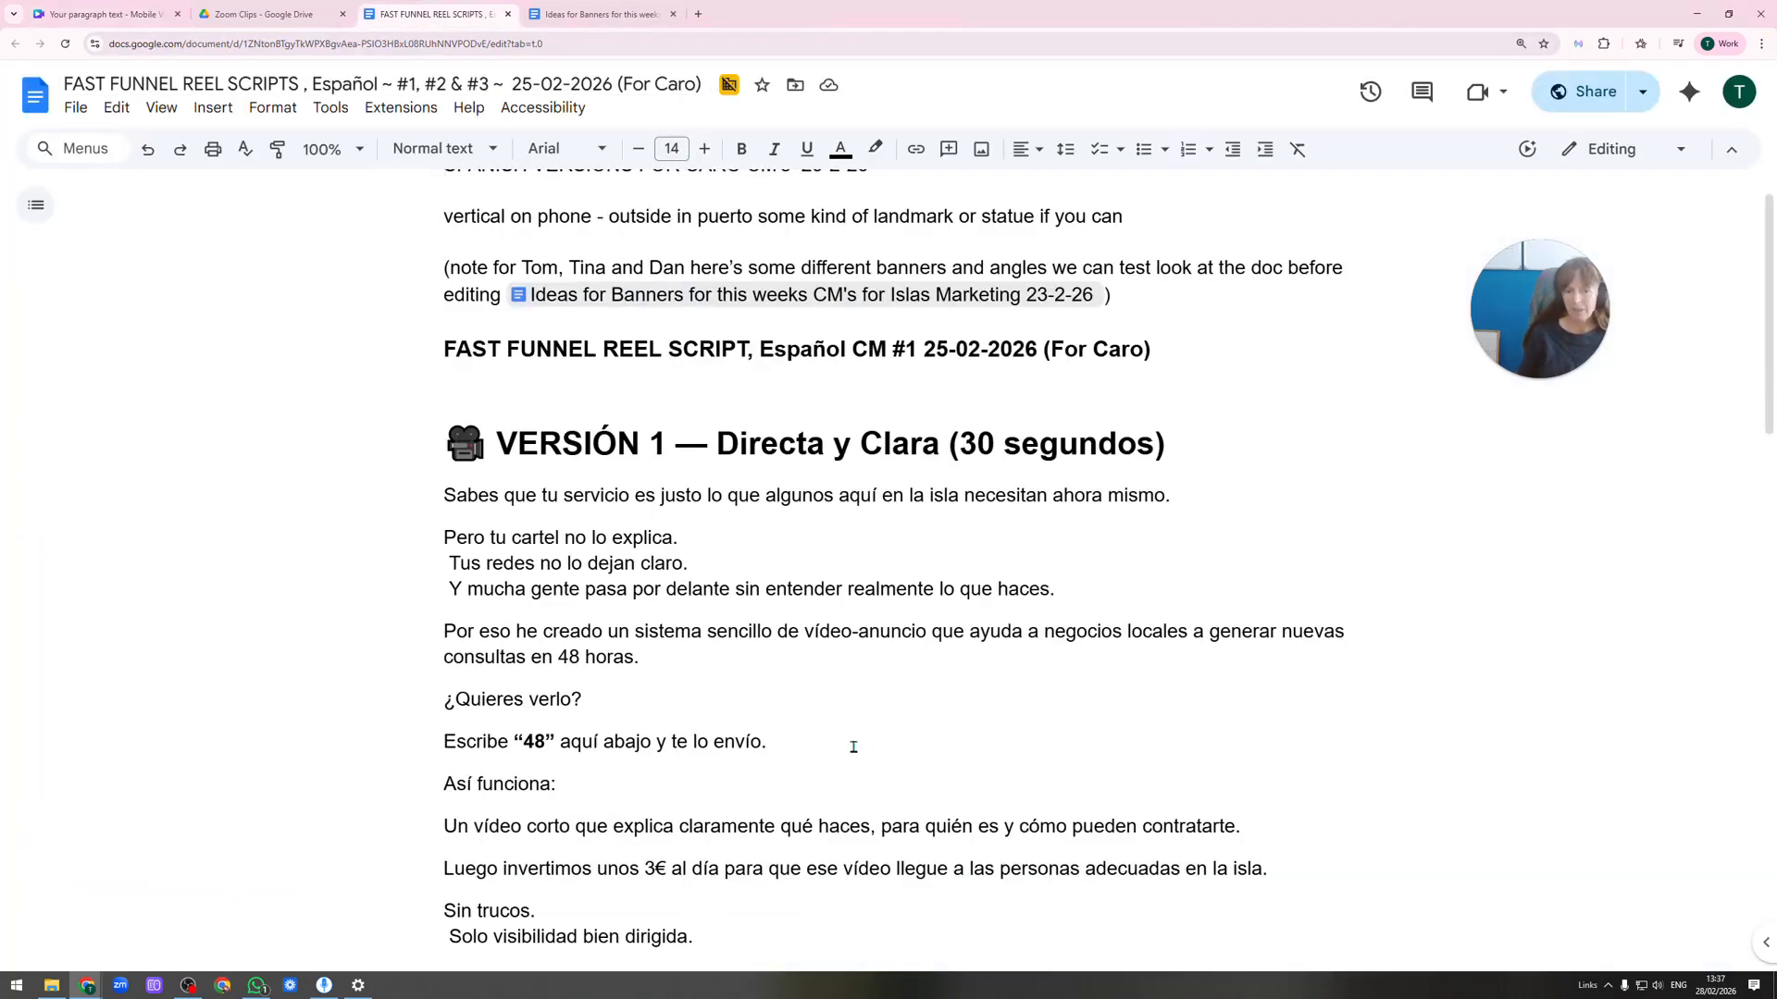
scroll(886, 556, "up", 1)
left_click(600, 14)
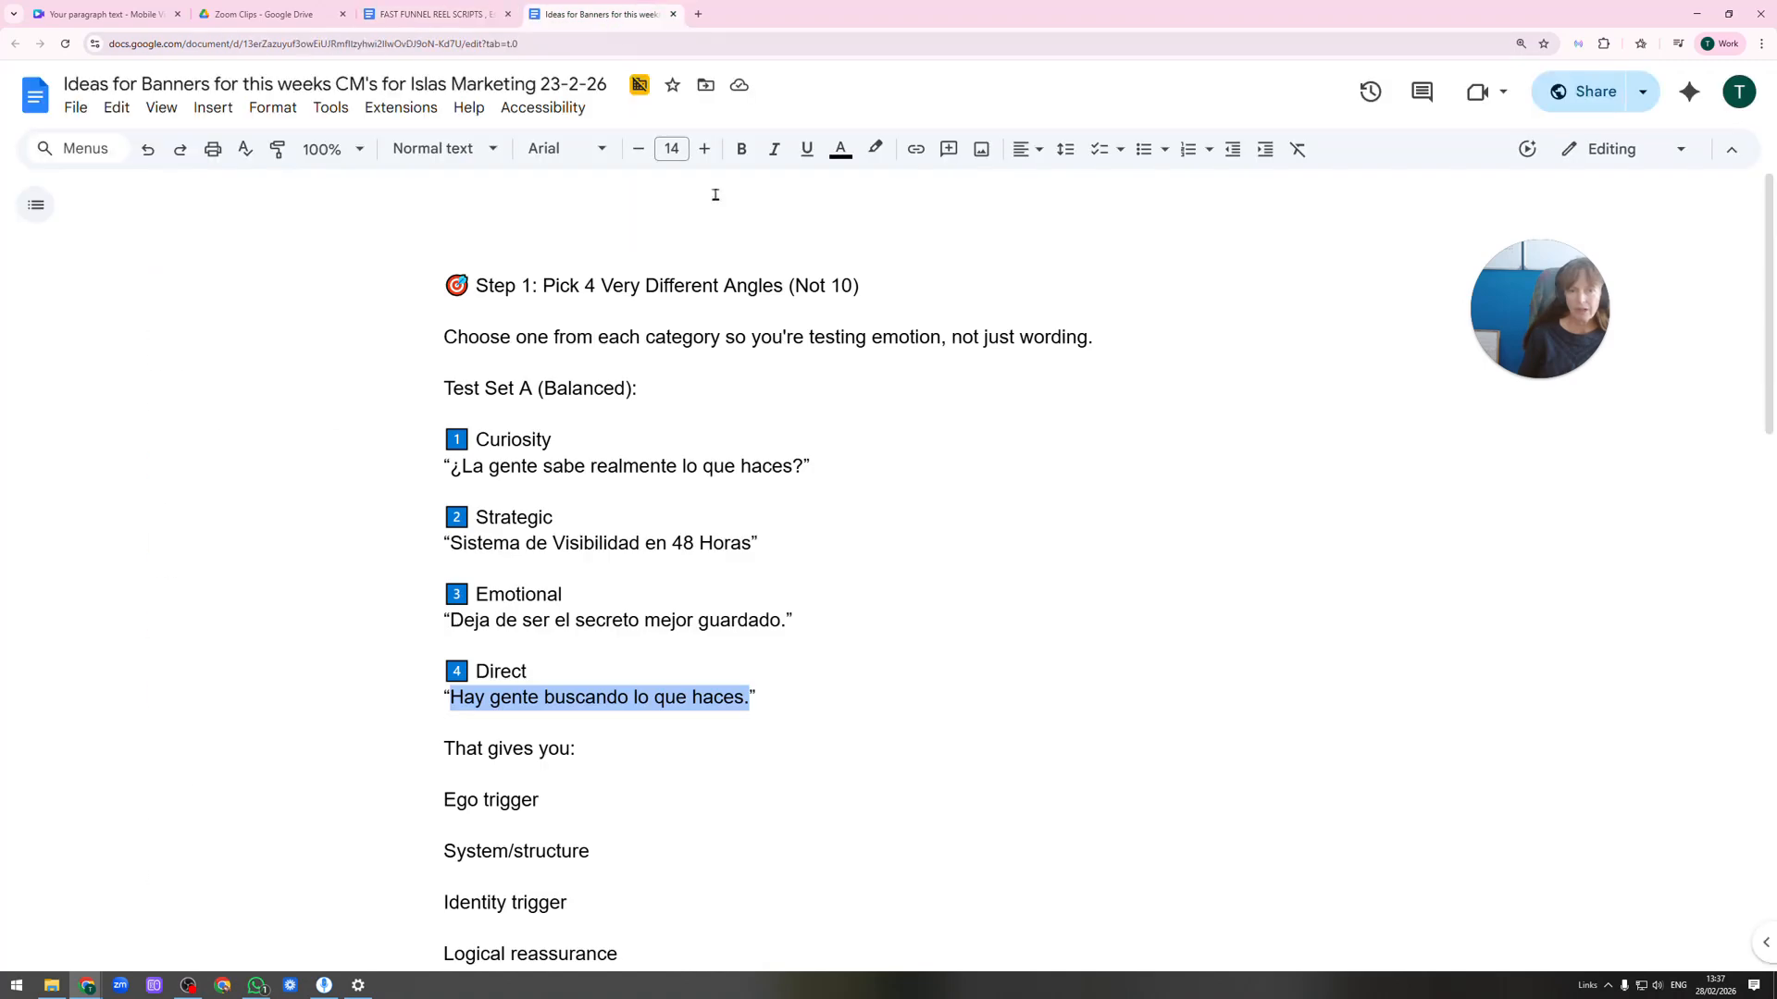
left_click(103, 17)
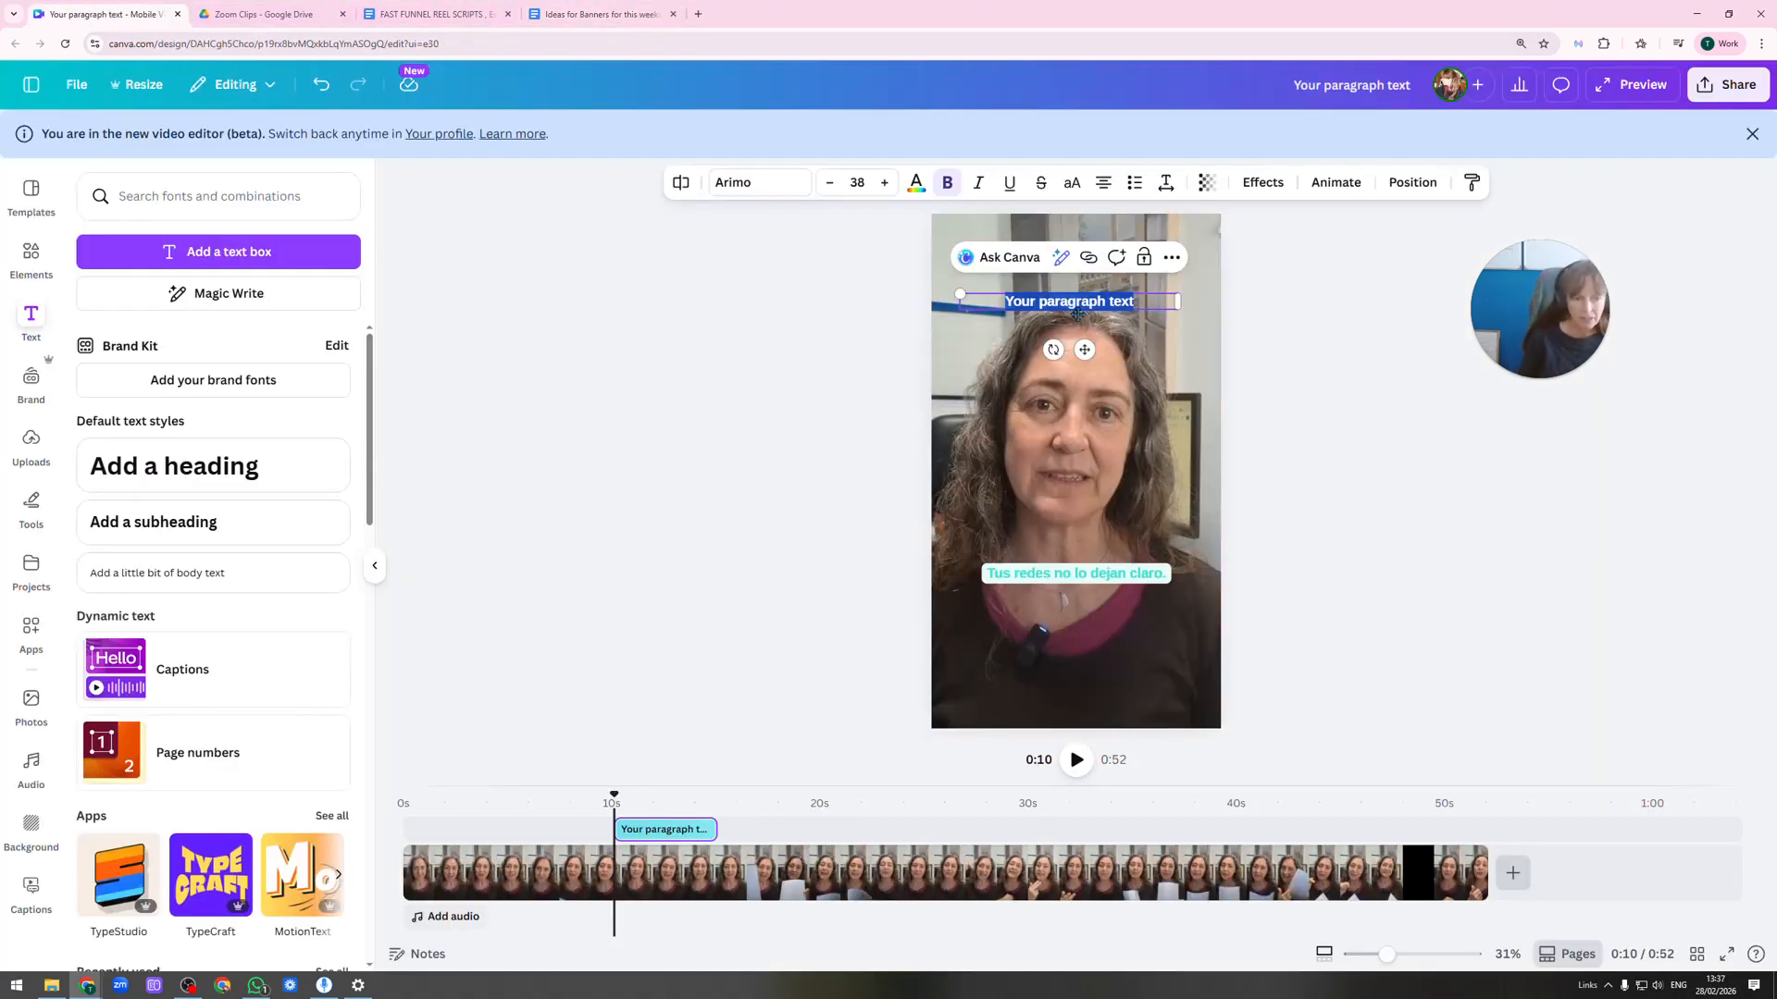
type("Hay gente buscando lo que haces.")
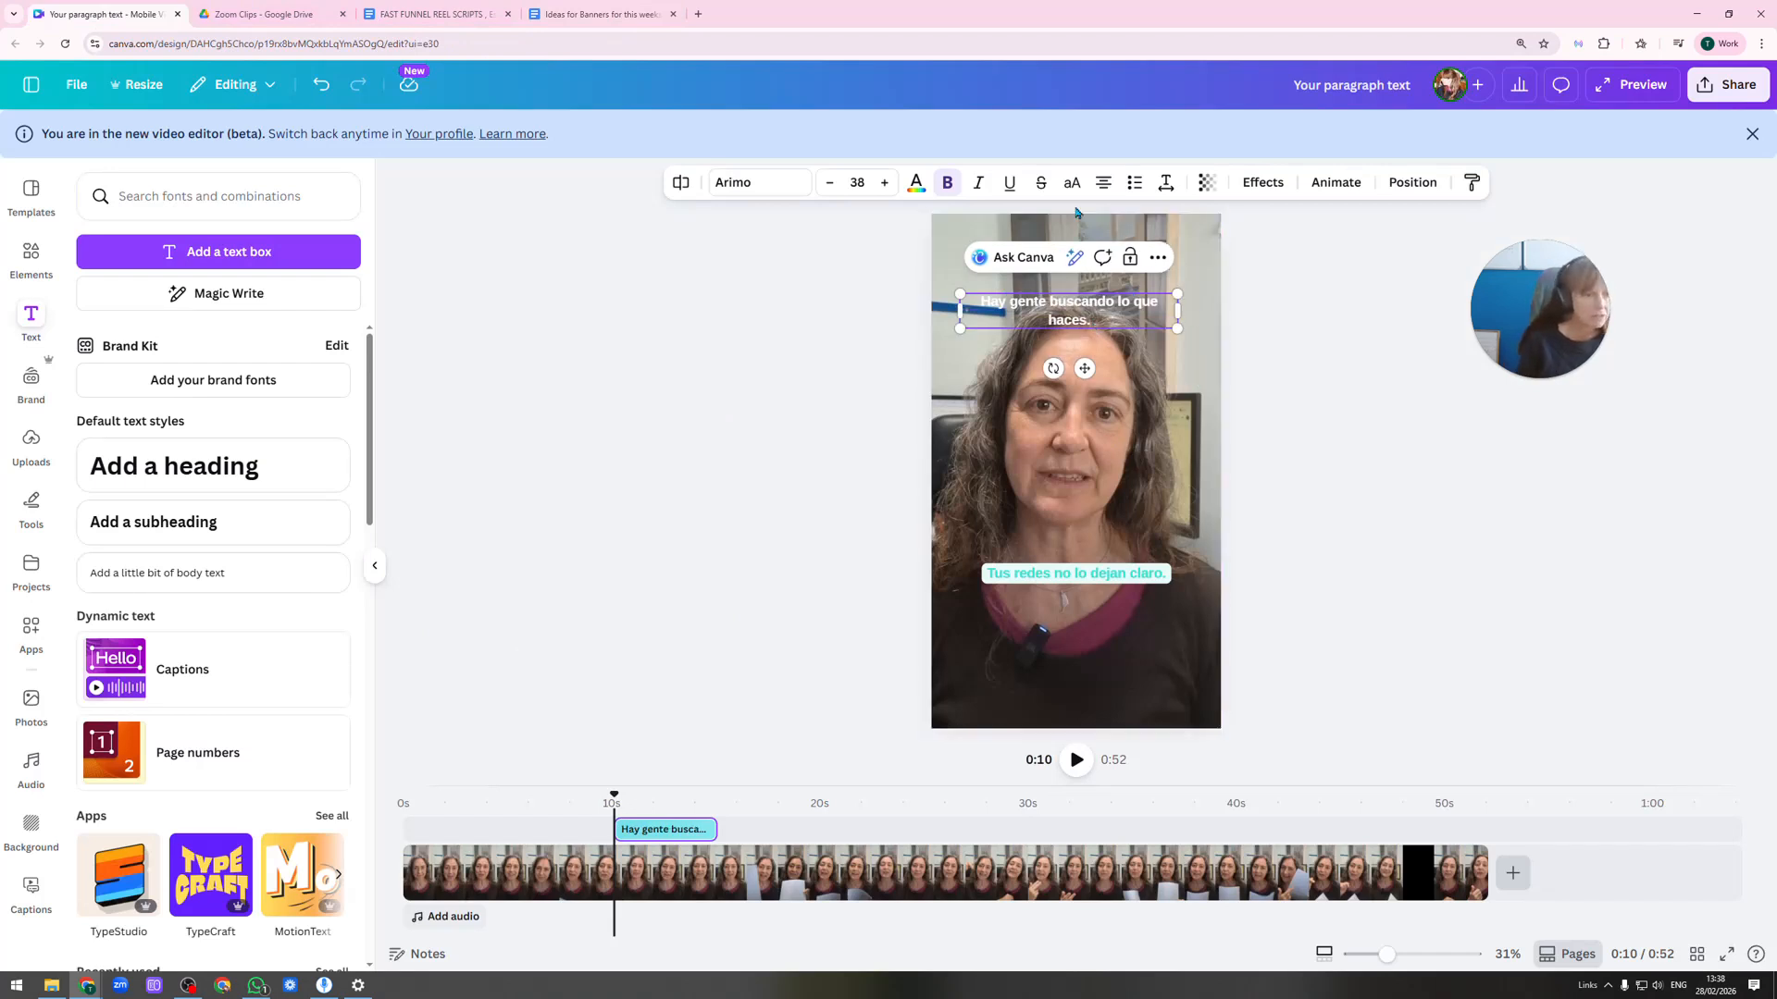
left_click(1117, 301)
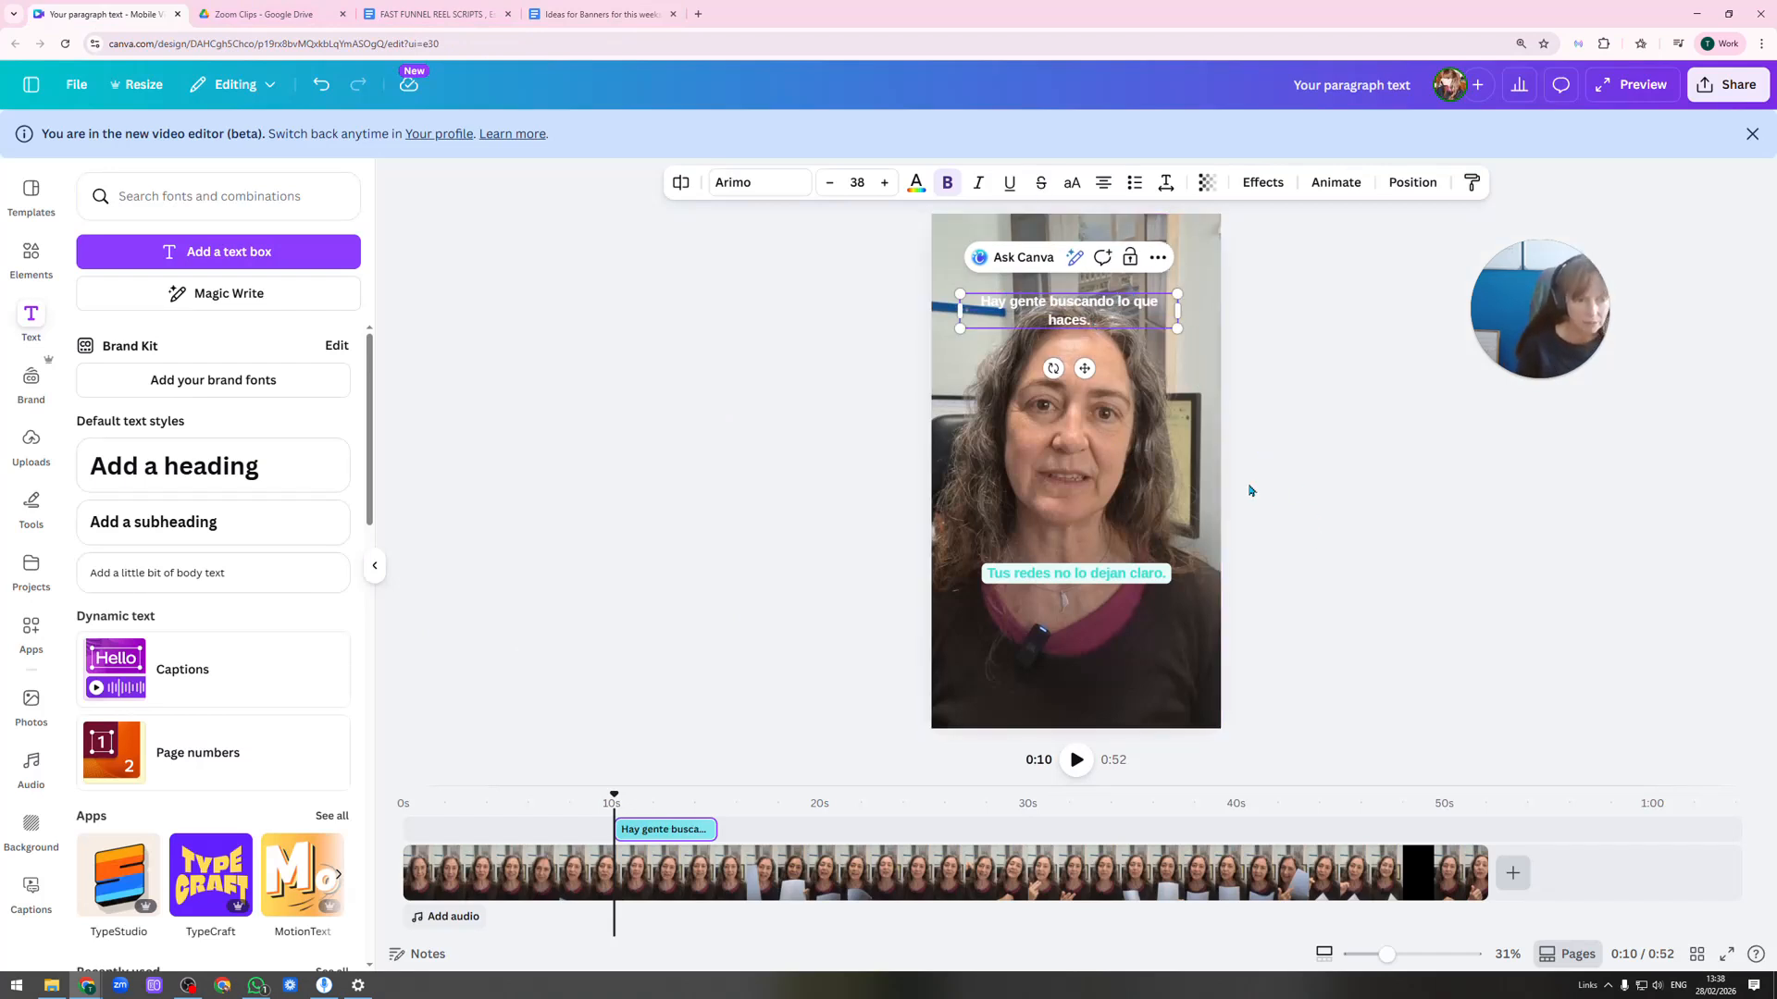
key("Return")
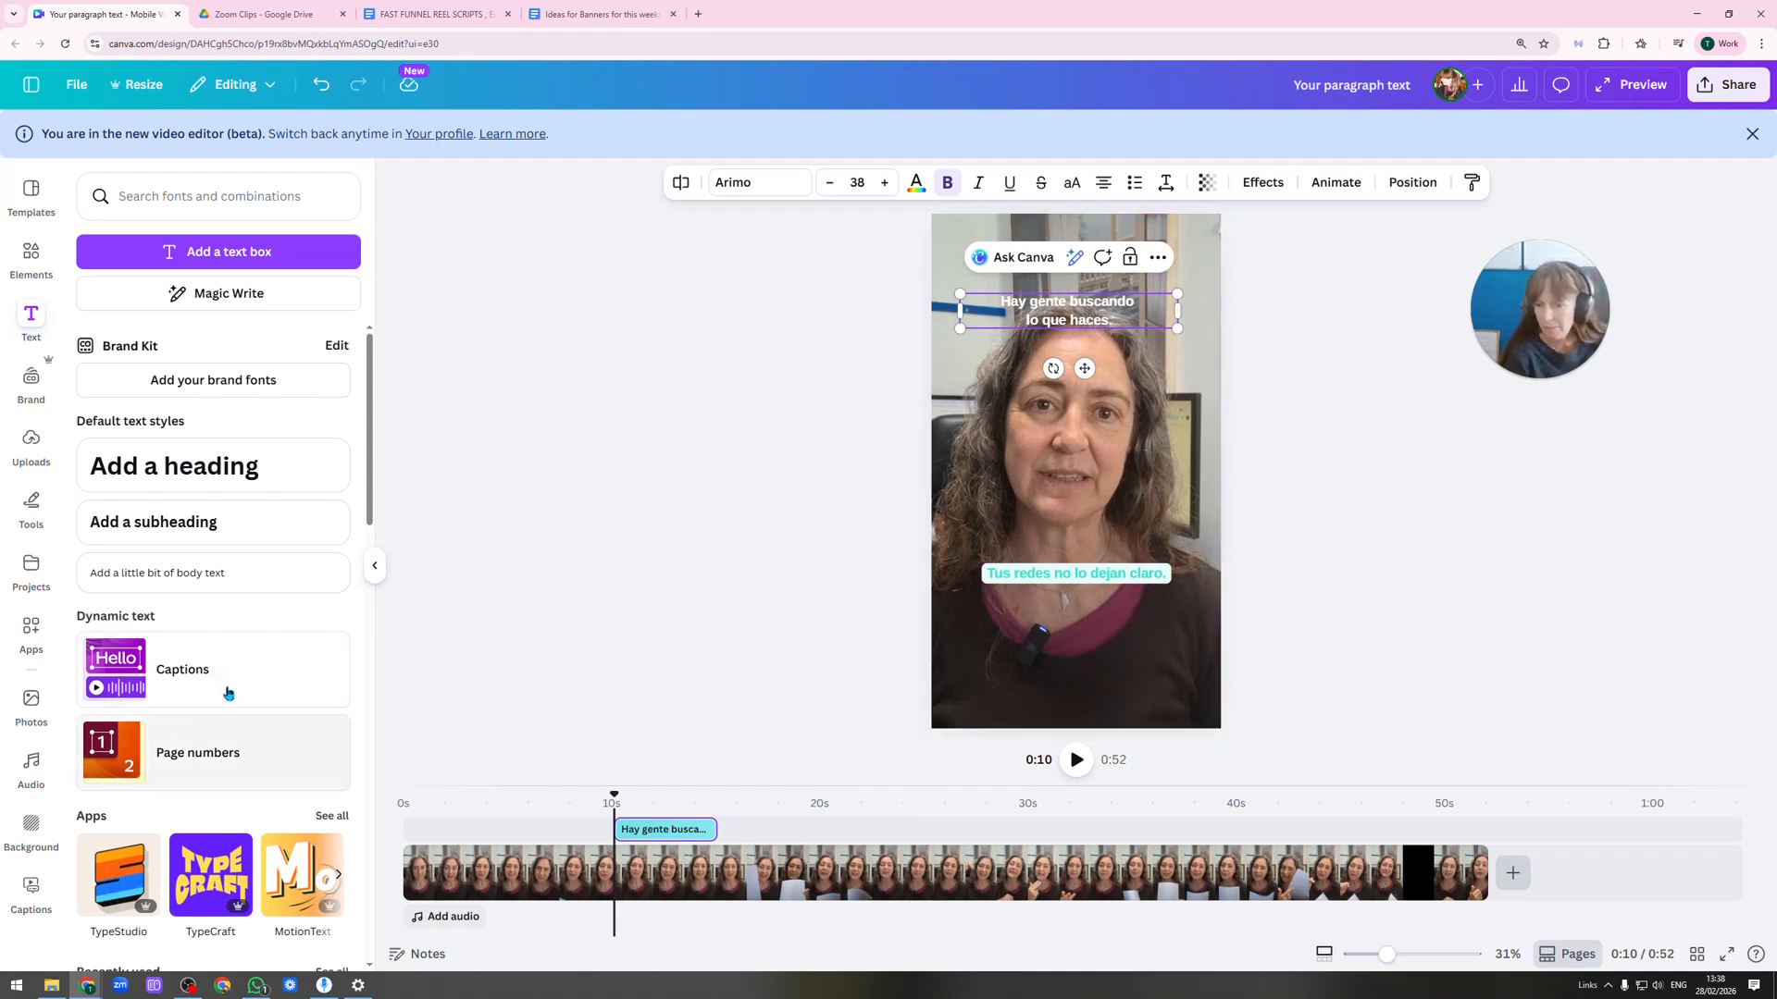
Apply the Background effect in the Brand Kit's yellow to the banner text and set its text colour to black.
scroll(273, 807, "down", 8)
scroll(273, 807, "up", 10)
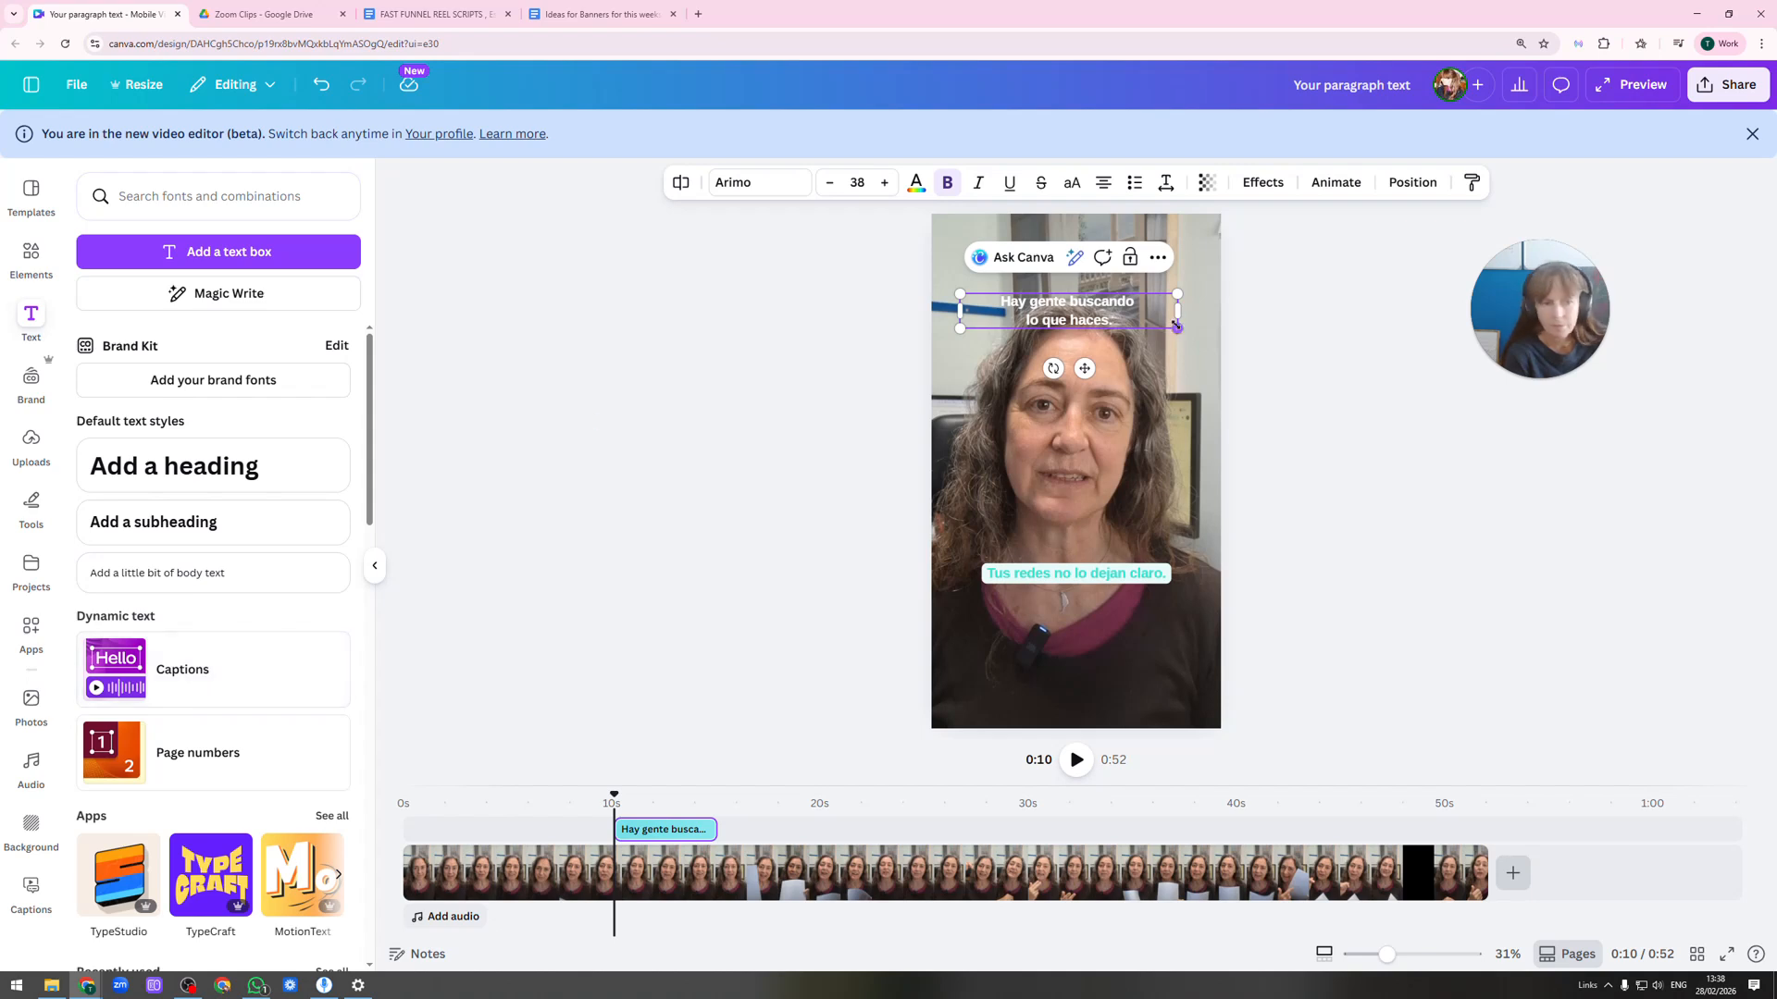
left_click(1263, 183)
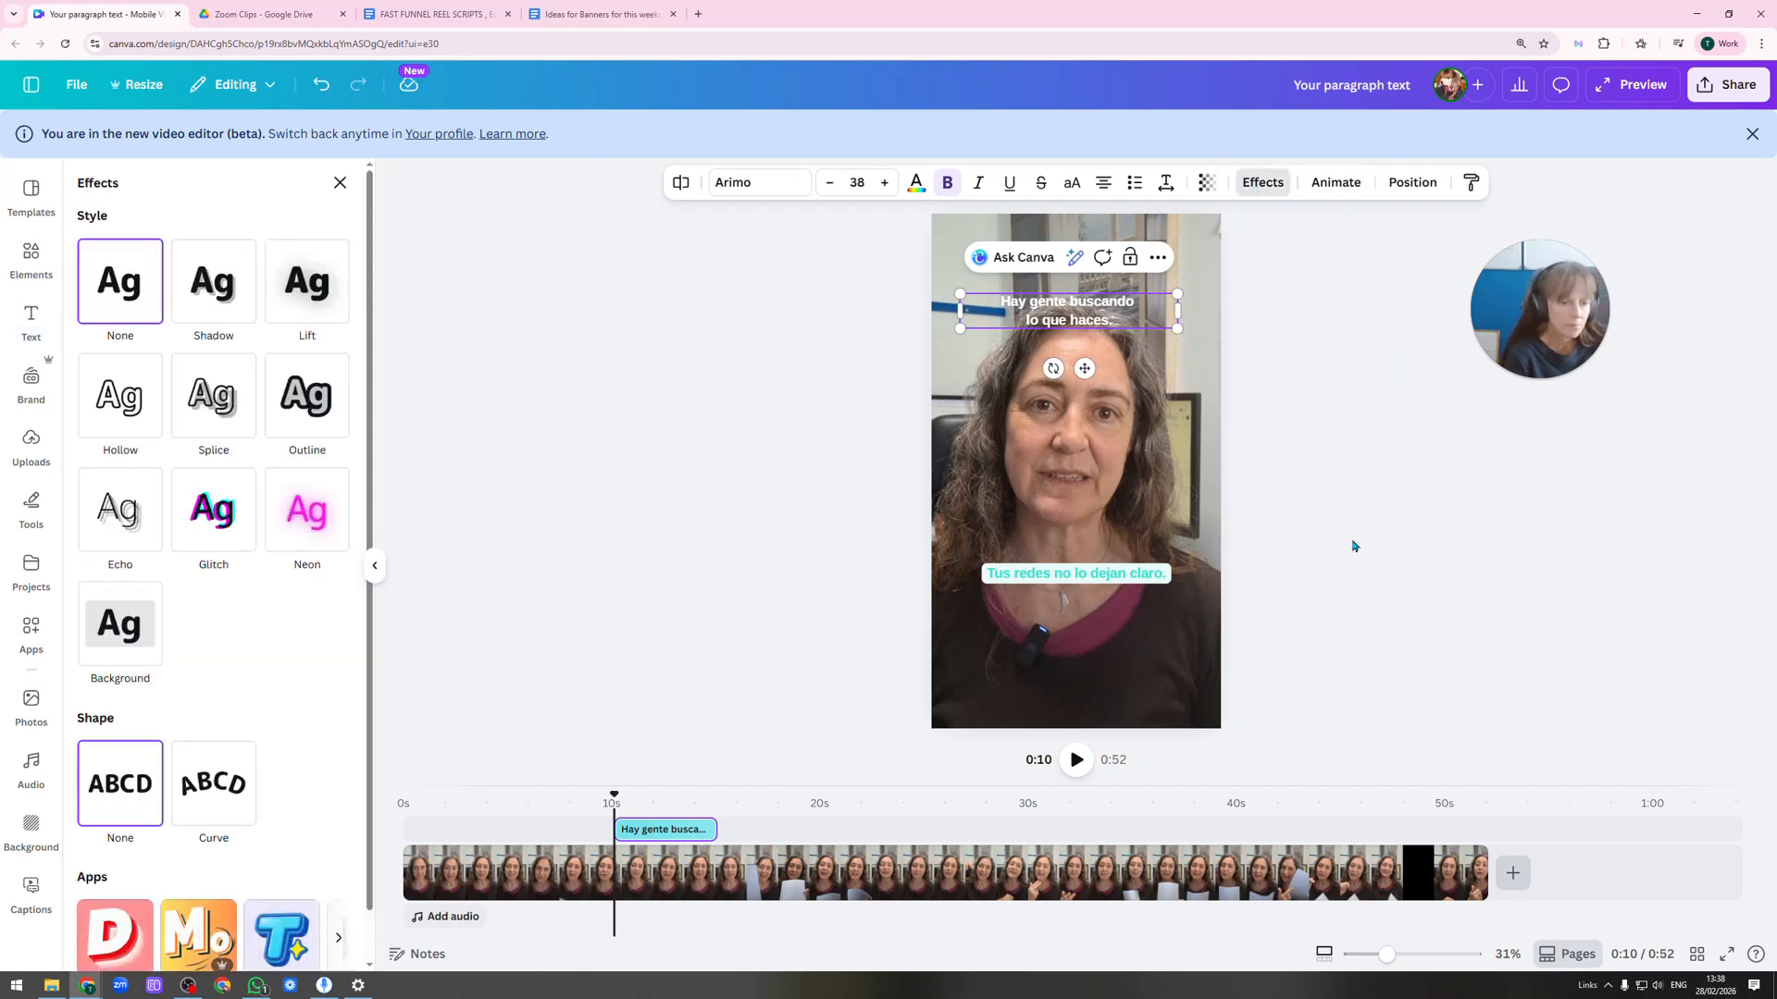
left_click(128, 638)
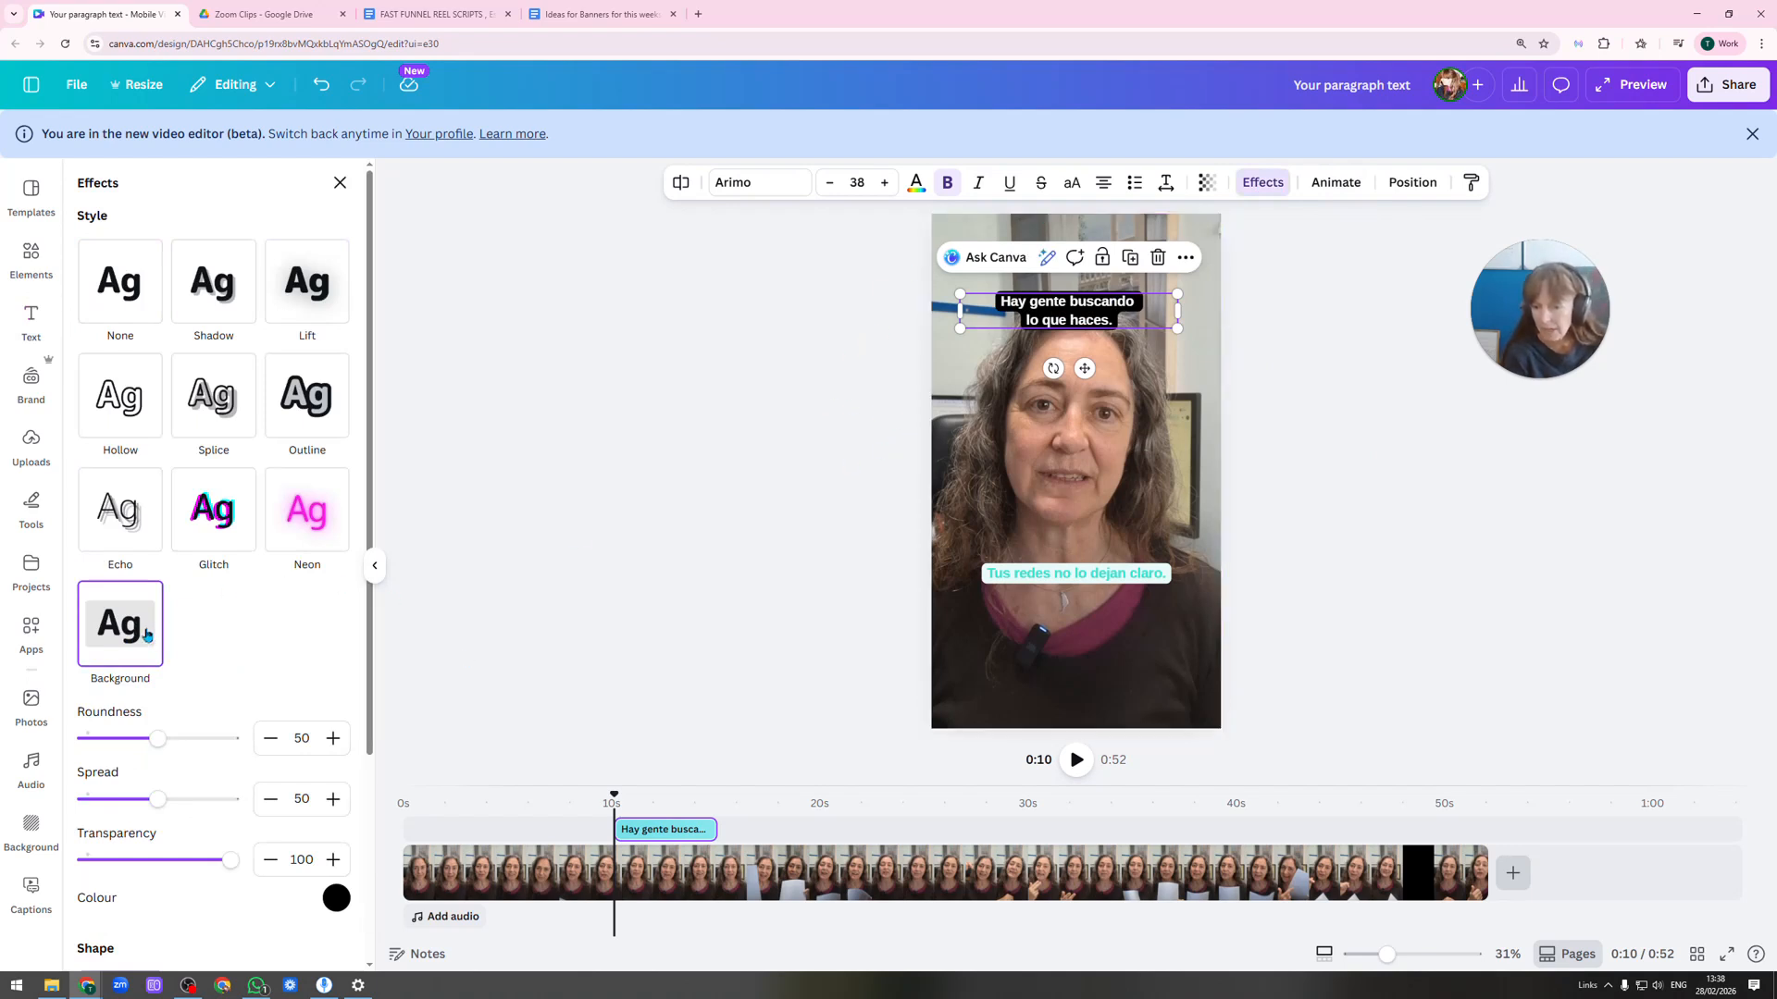
left_click(336, 897)
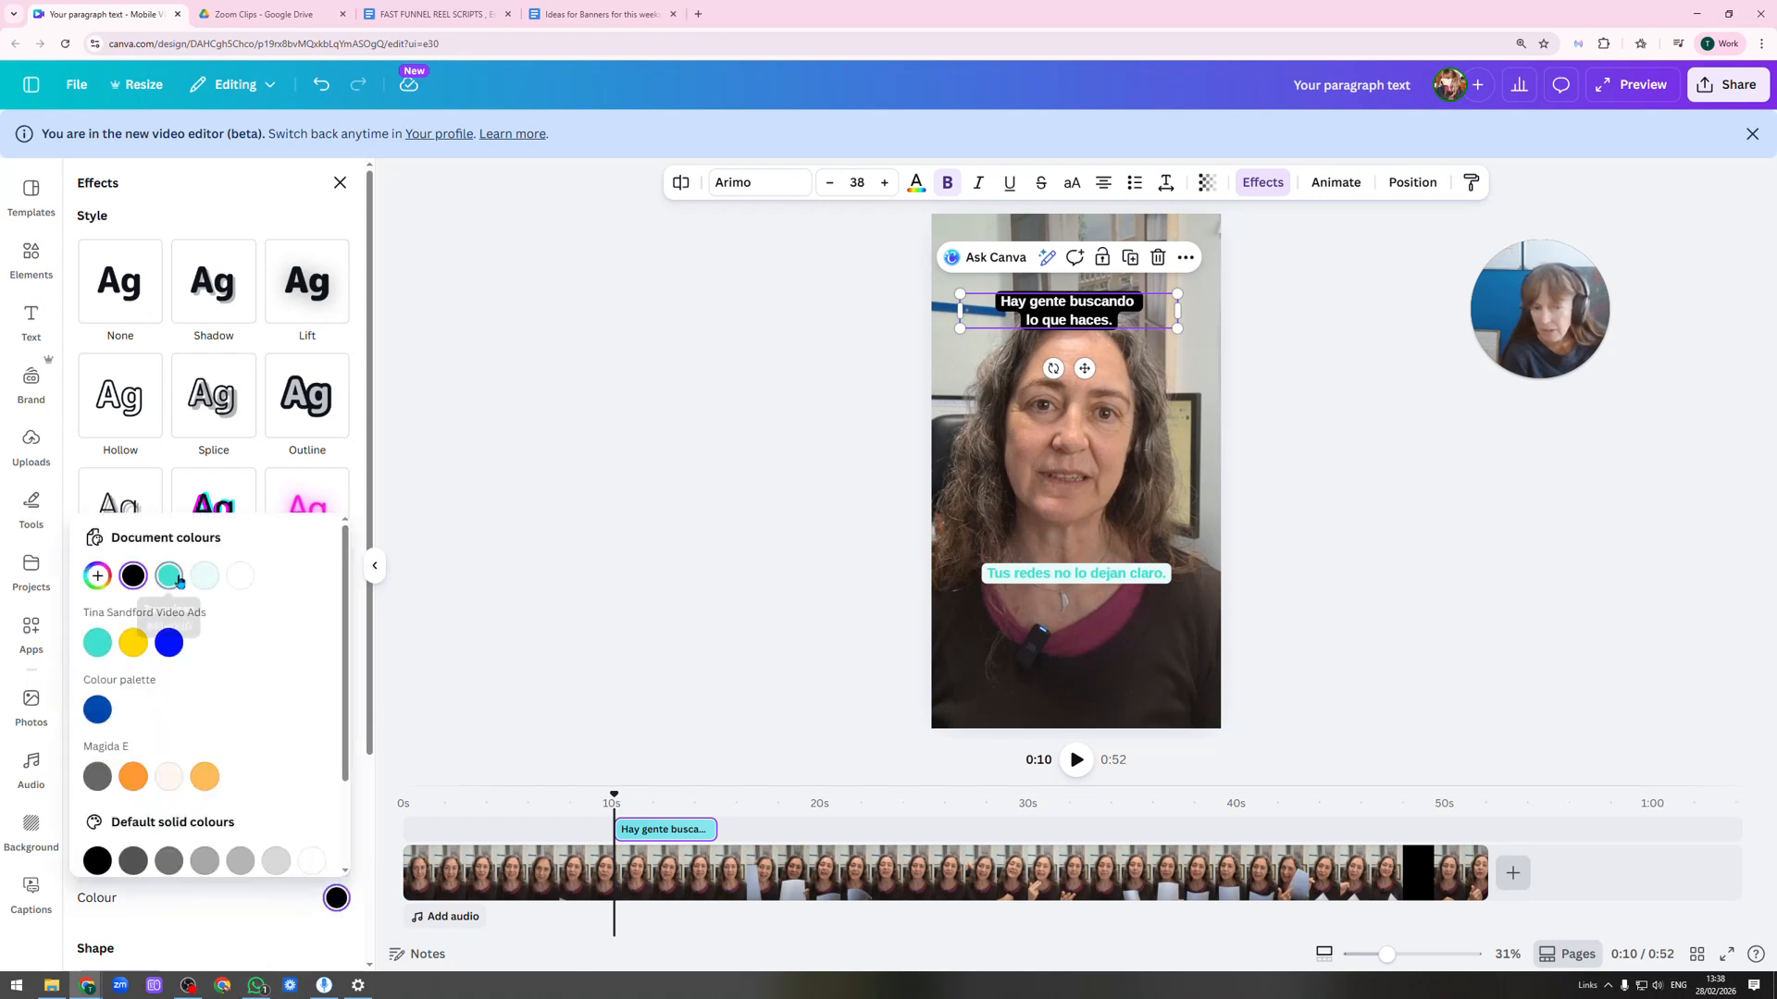
left_click(134, 645)
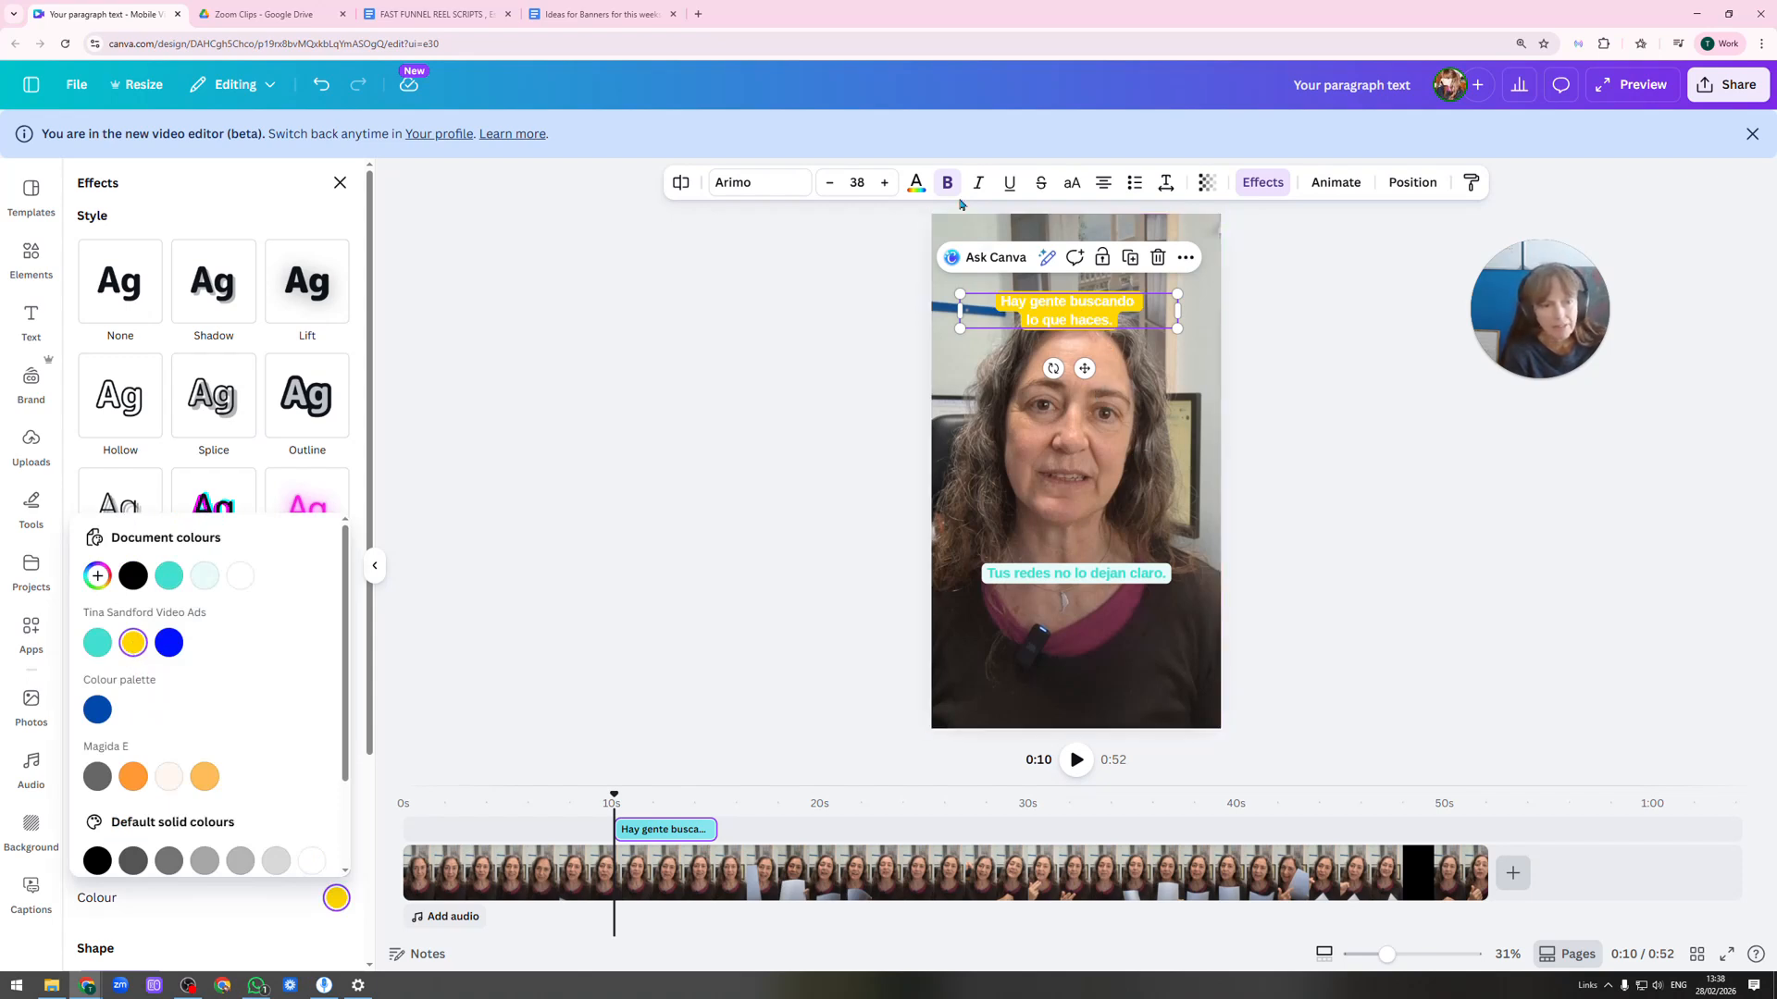
left_click(916, 187)
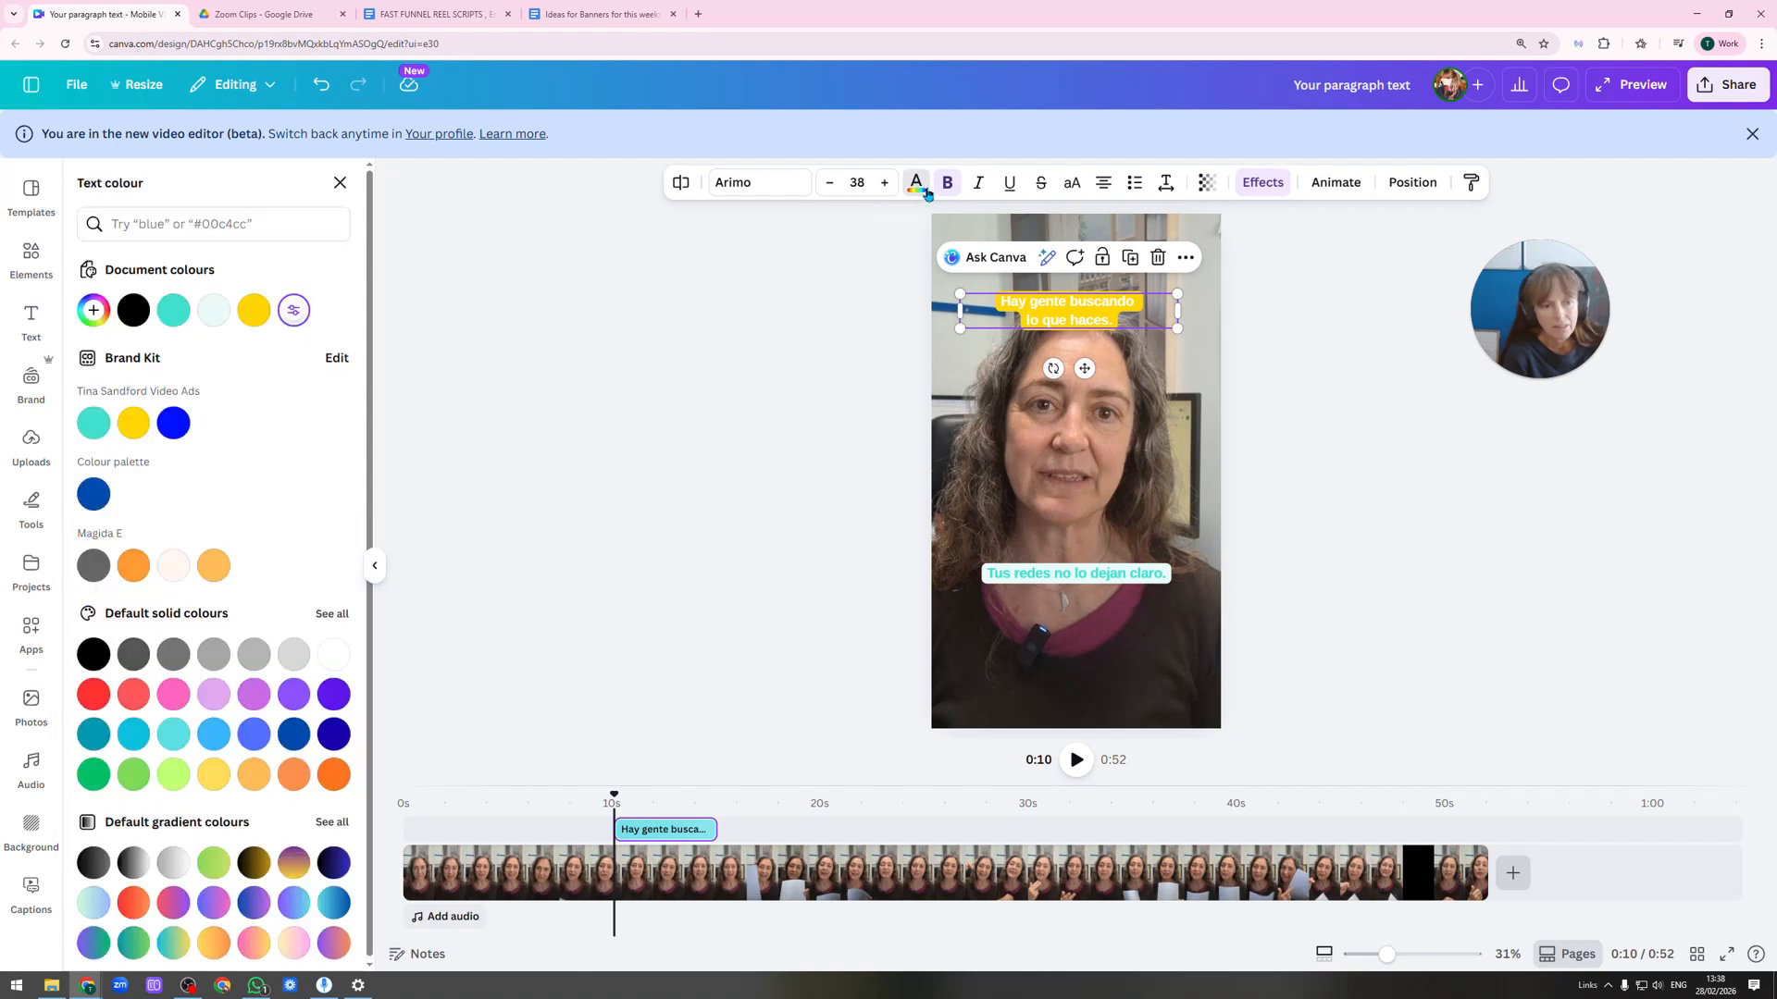
left_click(134, 310)
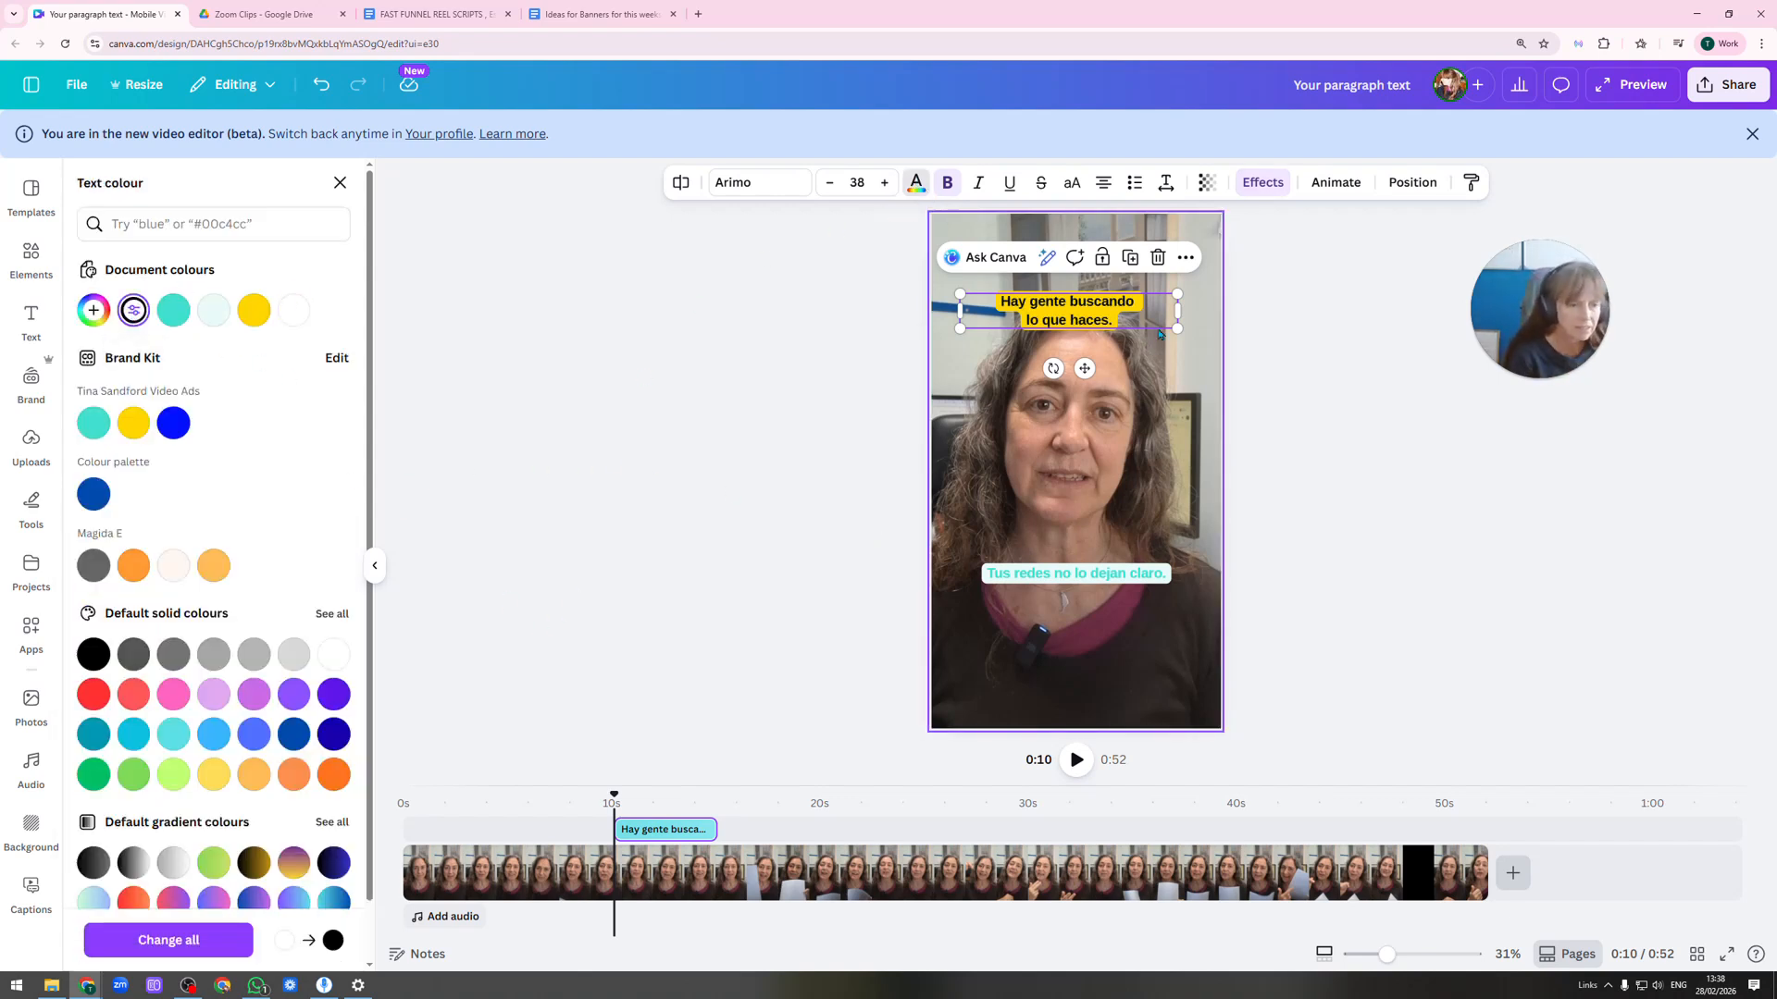
Increase the banner text's font size to 57 and move it slightly higher in the video frame.
left_click(885, 182)
left_click(885, 183)
left_click(884, 182)
left_click(885, 182)
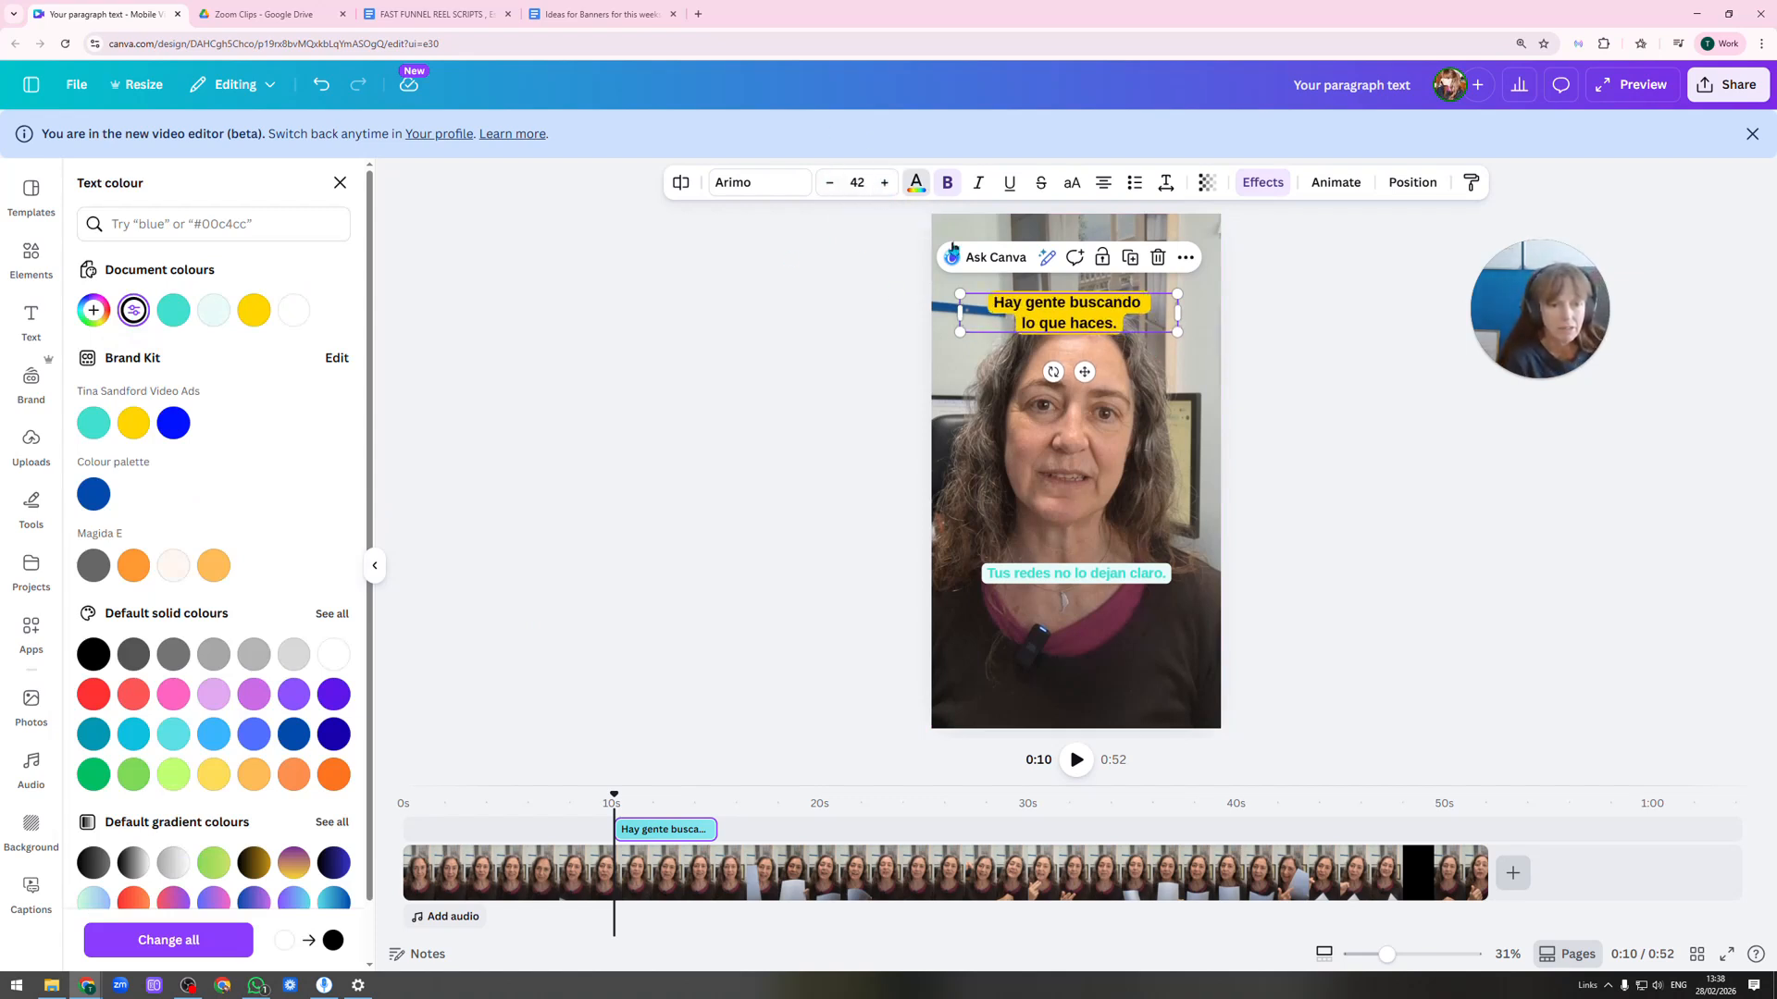
left_click(884, 182)
left_click(885, 183)
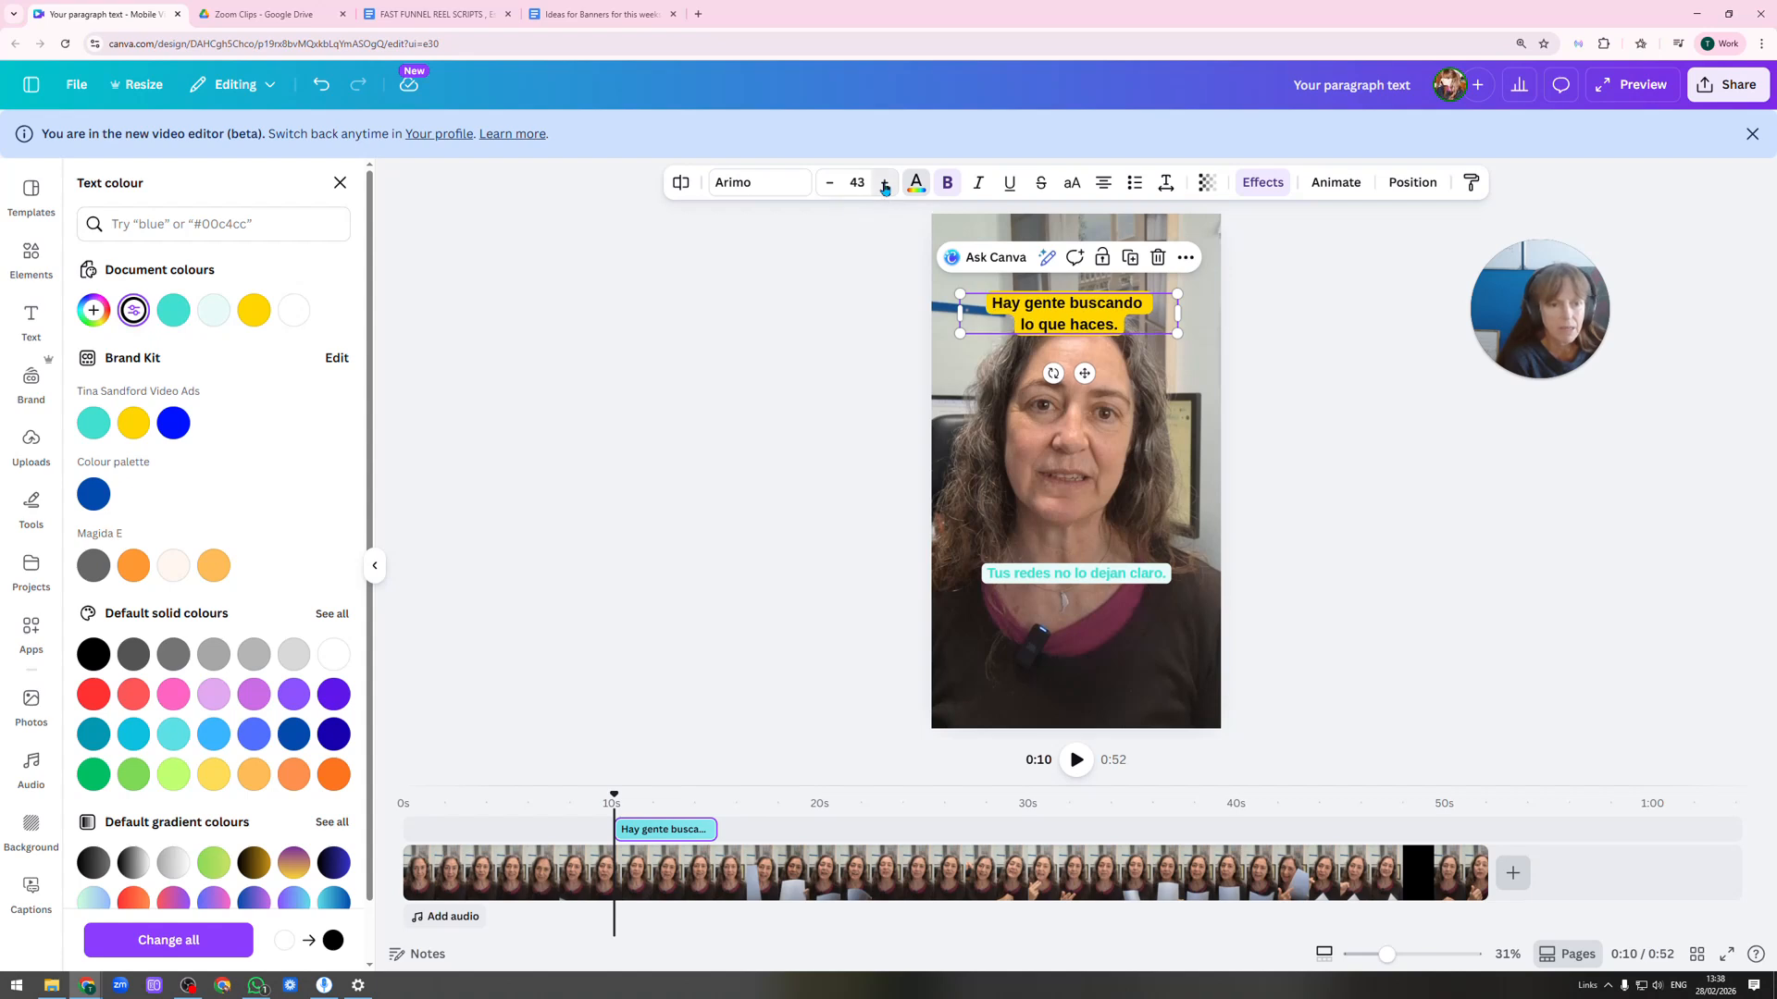
left_click(885, 182)
left_click(885, 182)
left_click(885, 182)
left_click(884, 182)
left_click(883, 184)
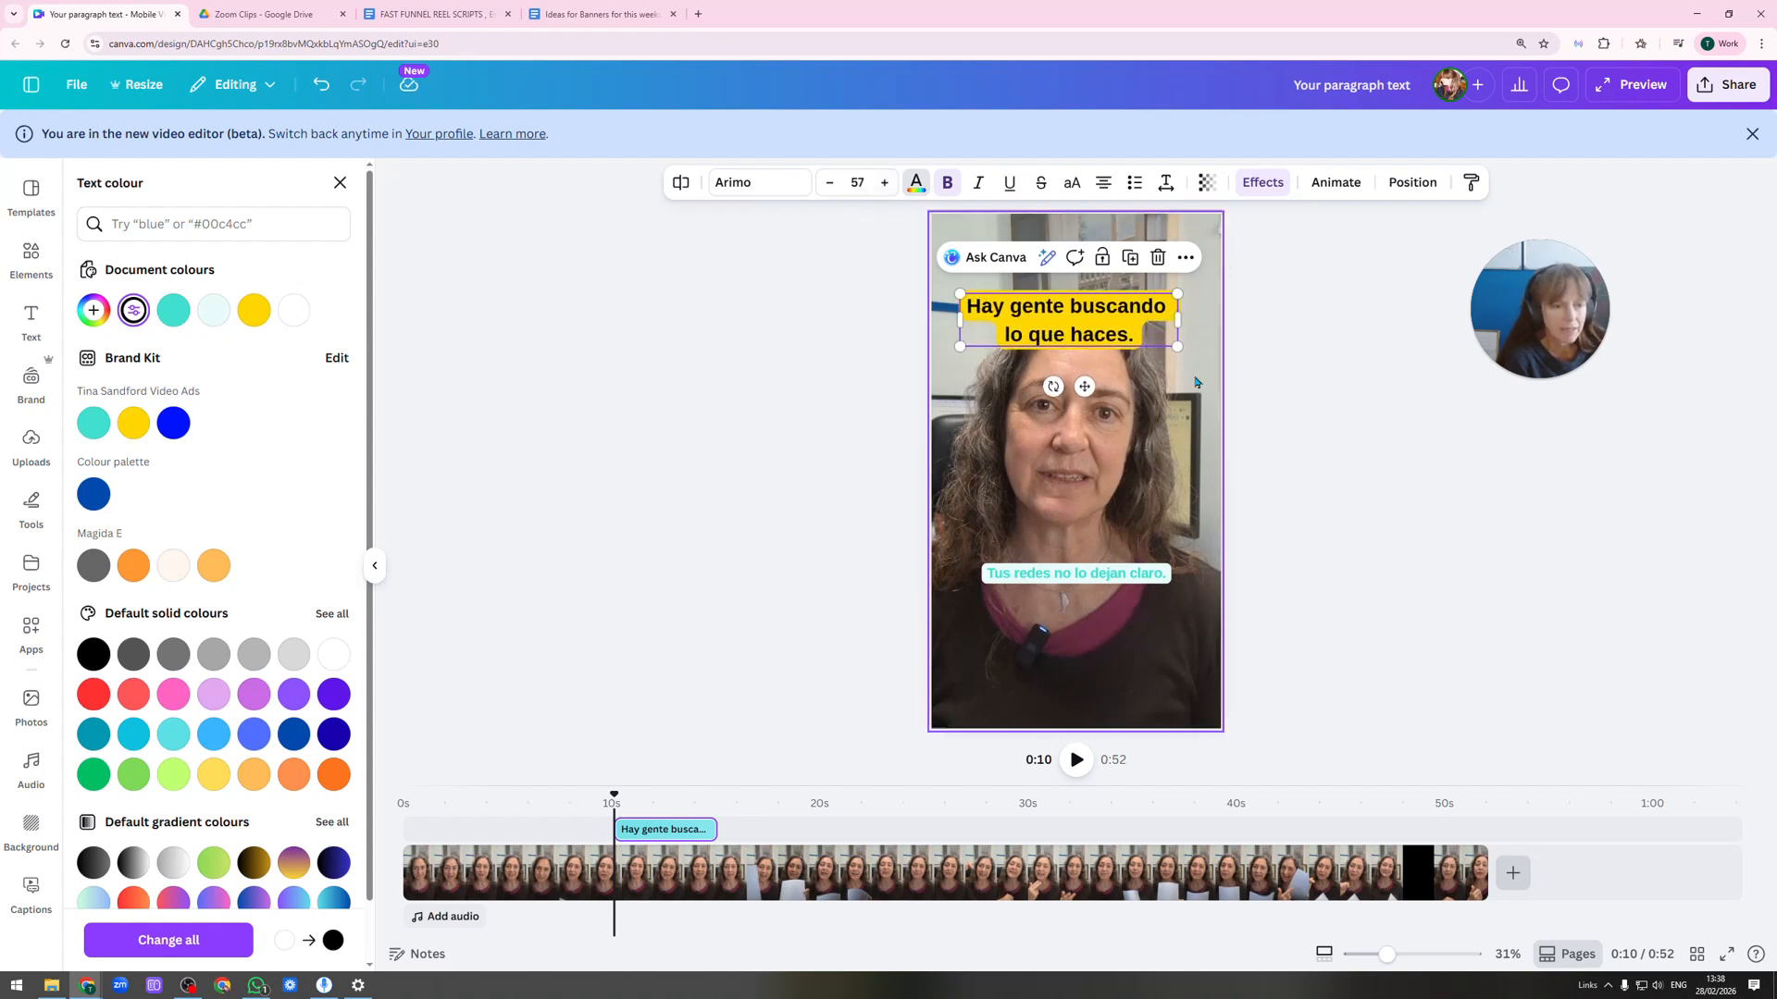
left_click(1242, 344)
left_click_drag(1066, 337, 1068, 308)
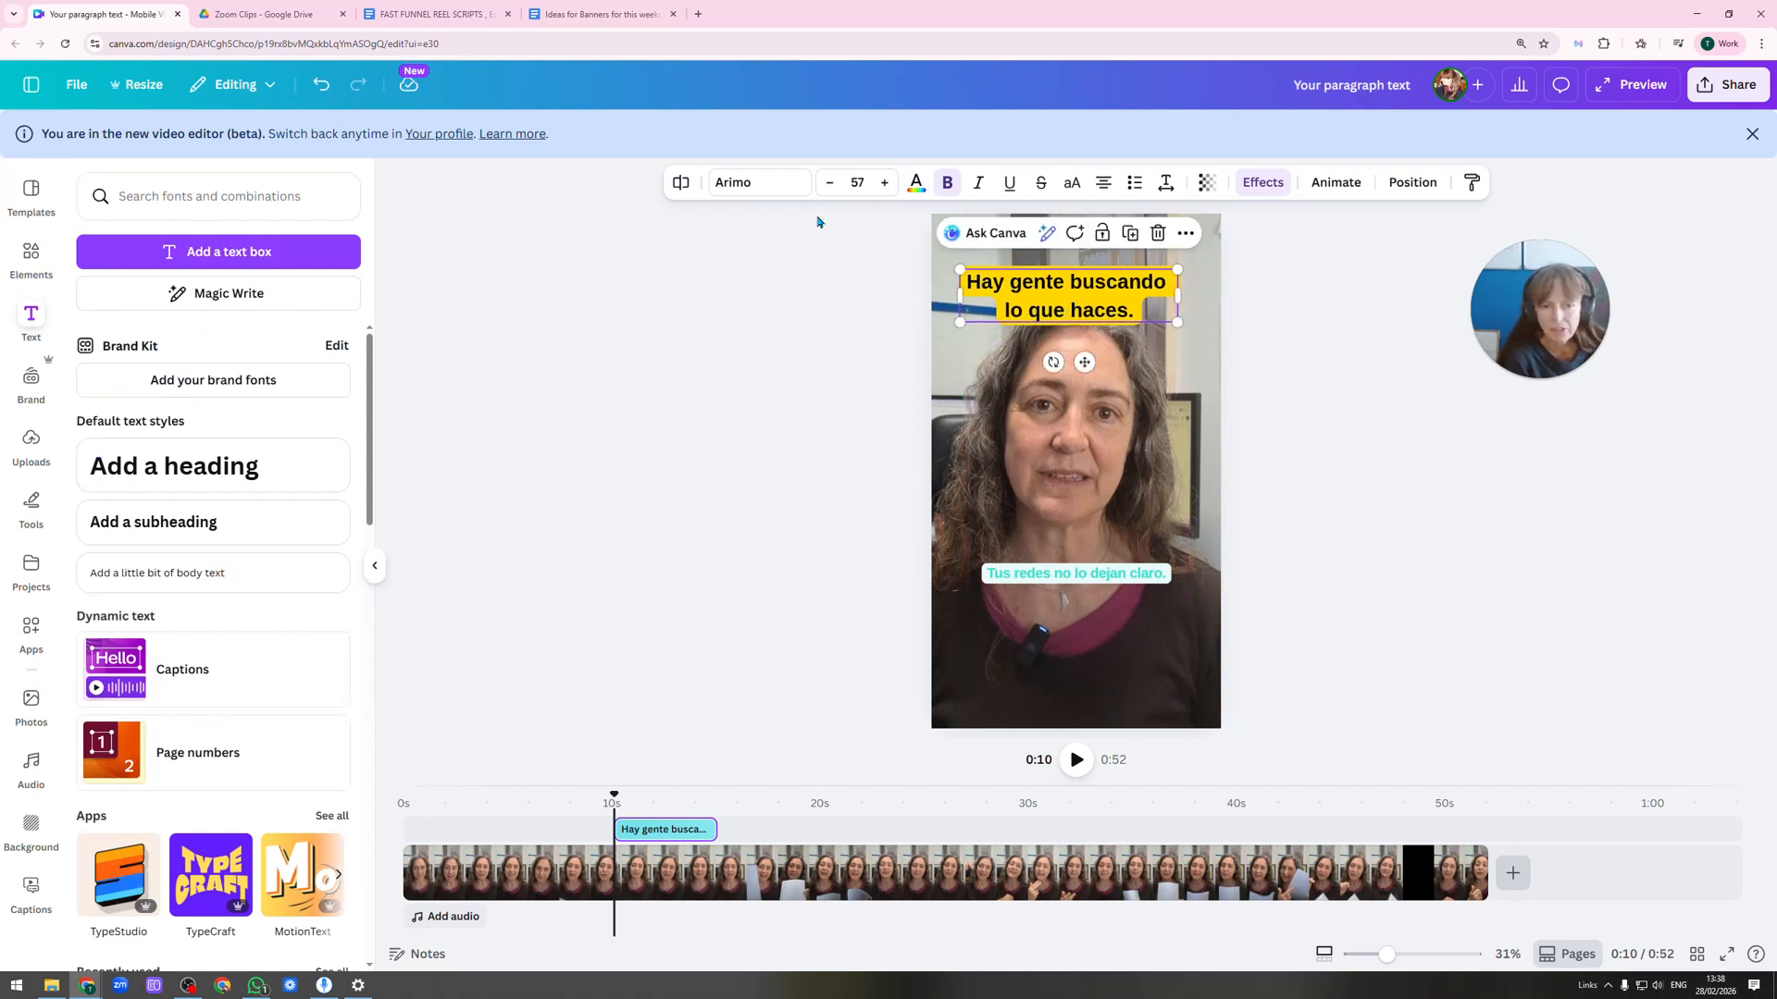
Try League Spartan and Archivo Black as the banner text's font.
left_click(757, 182)
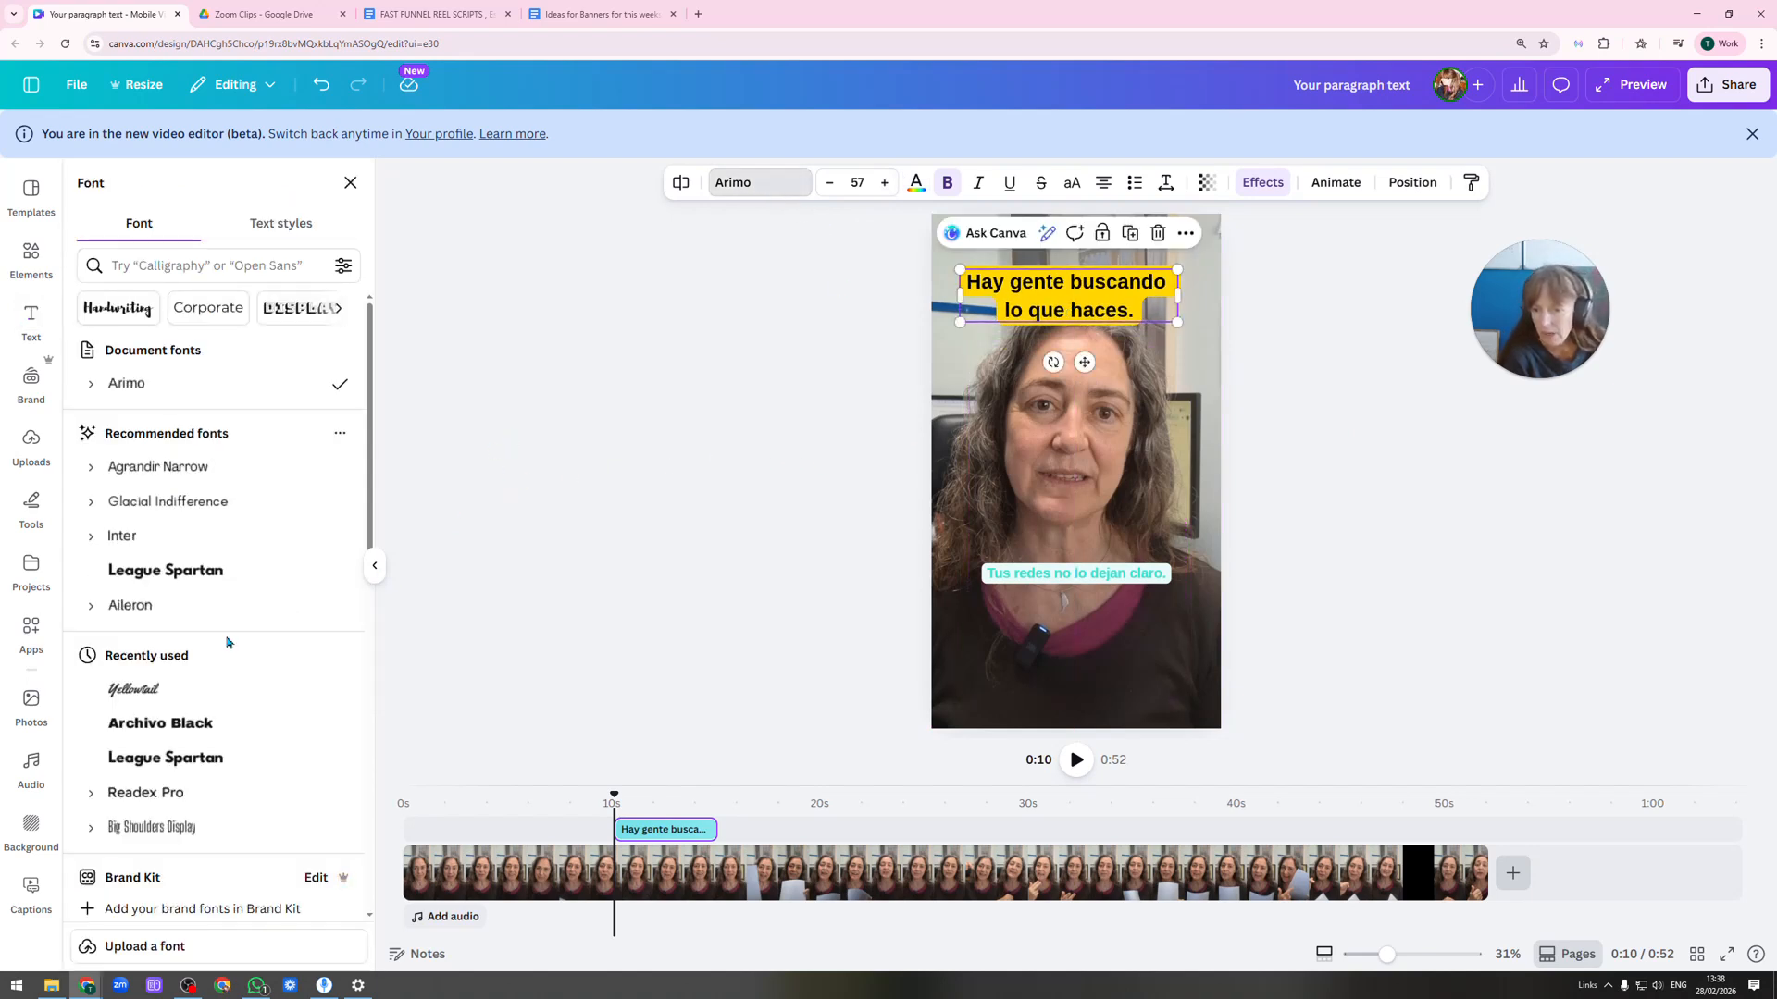
left_click(171, 572)
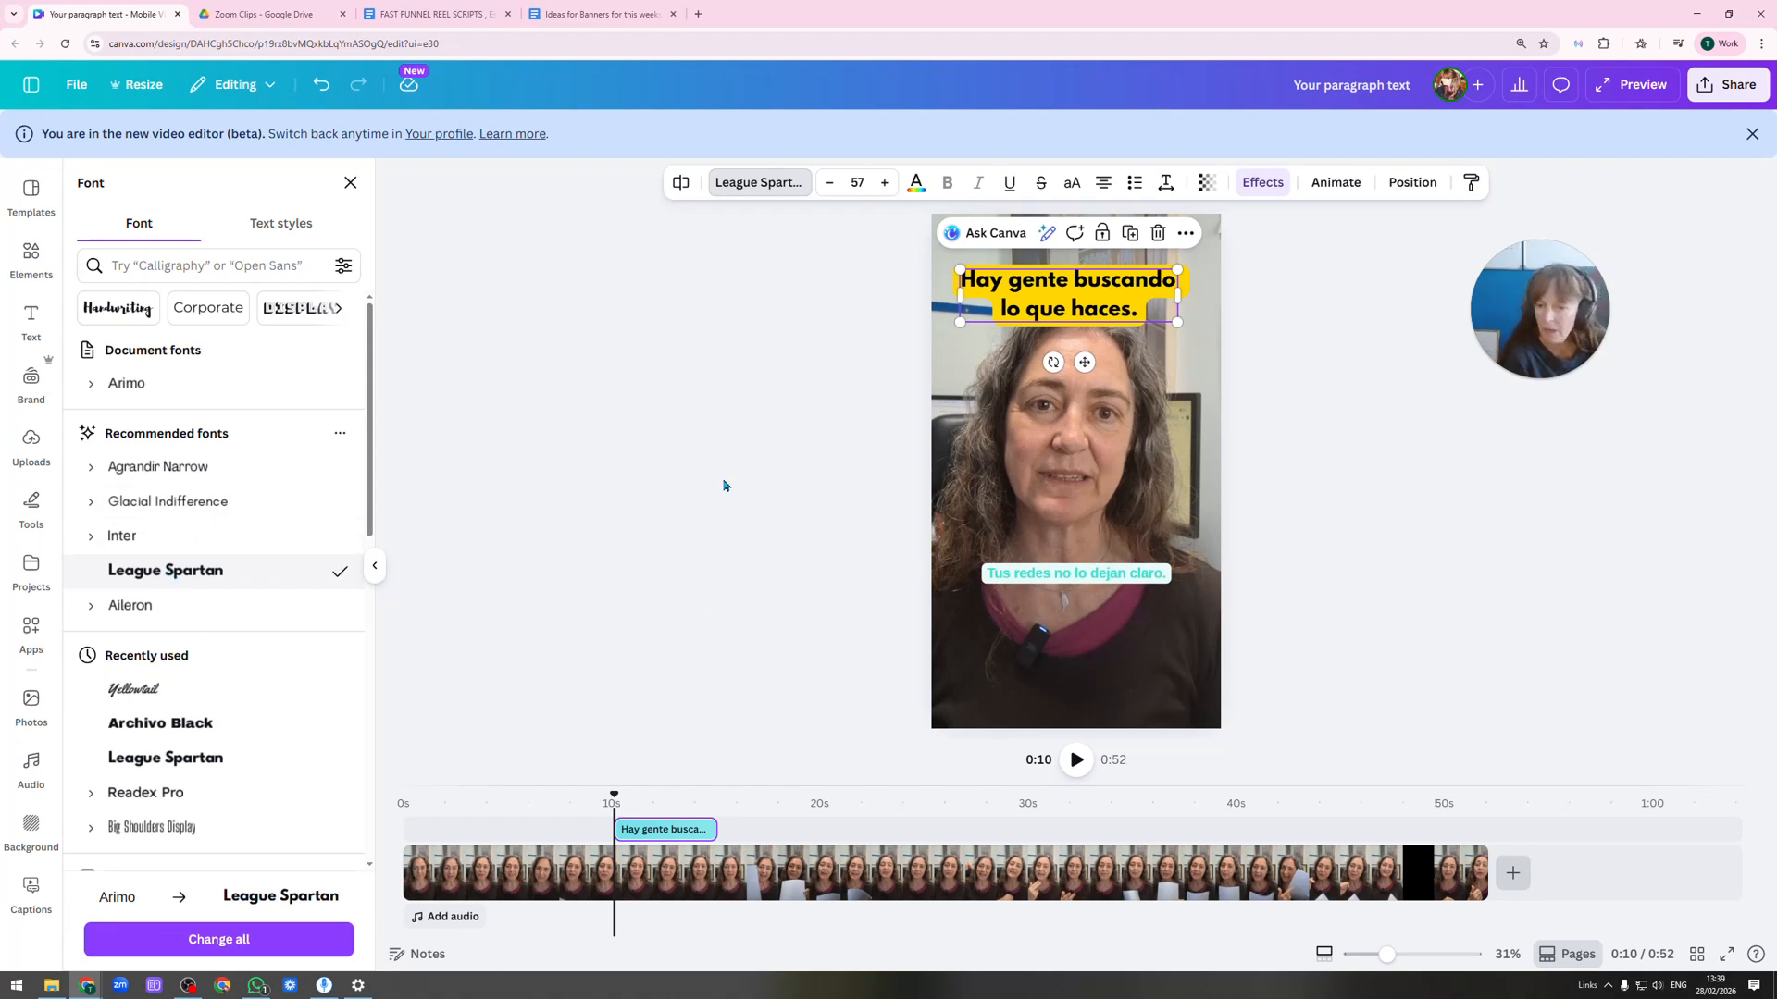
scroll(199, 553, "down", 2)
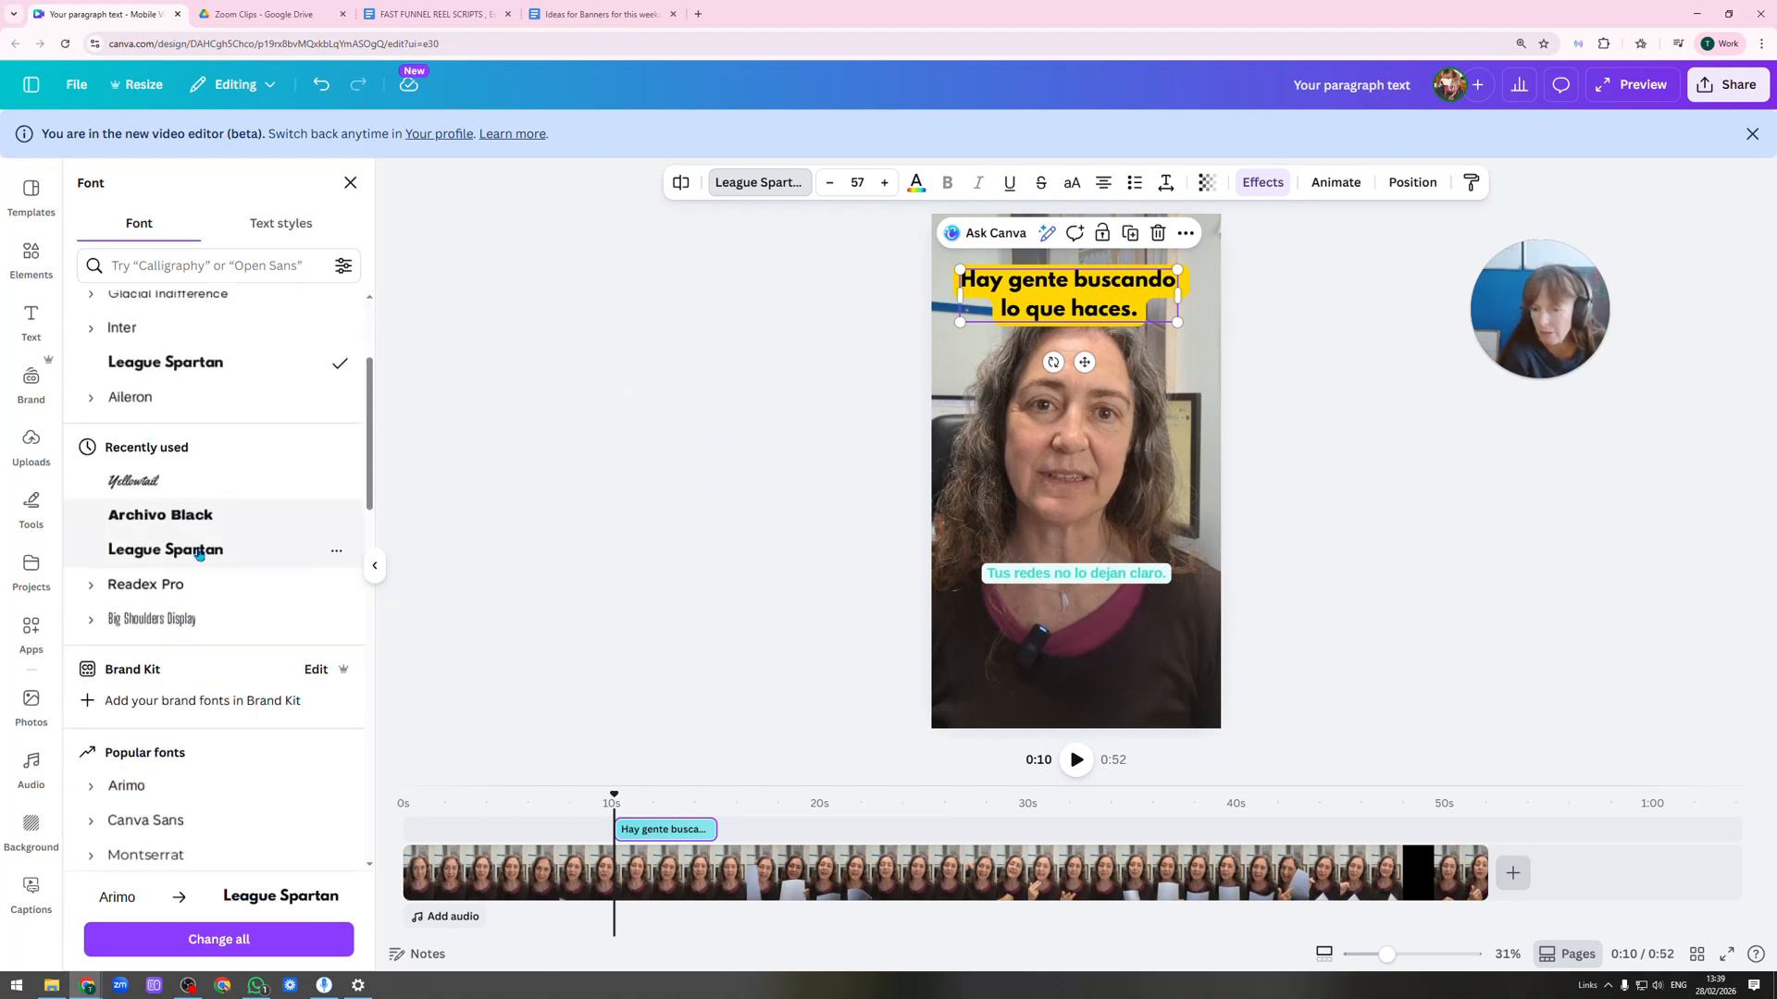
left_click(182, 517)
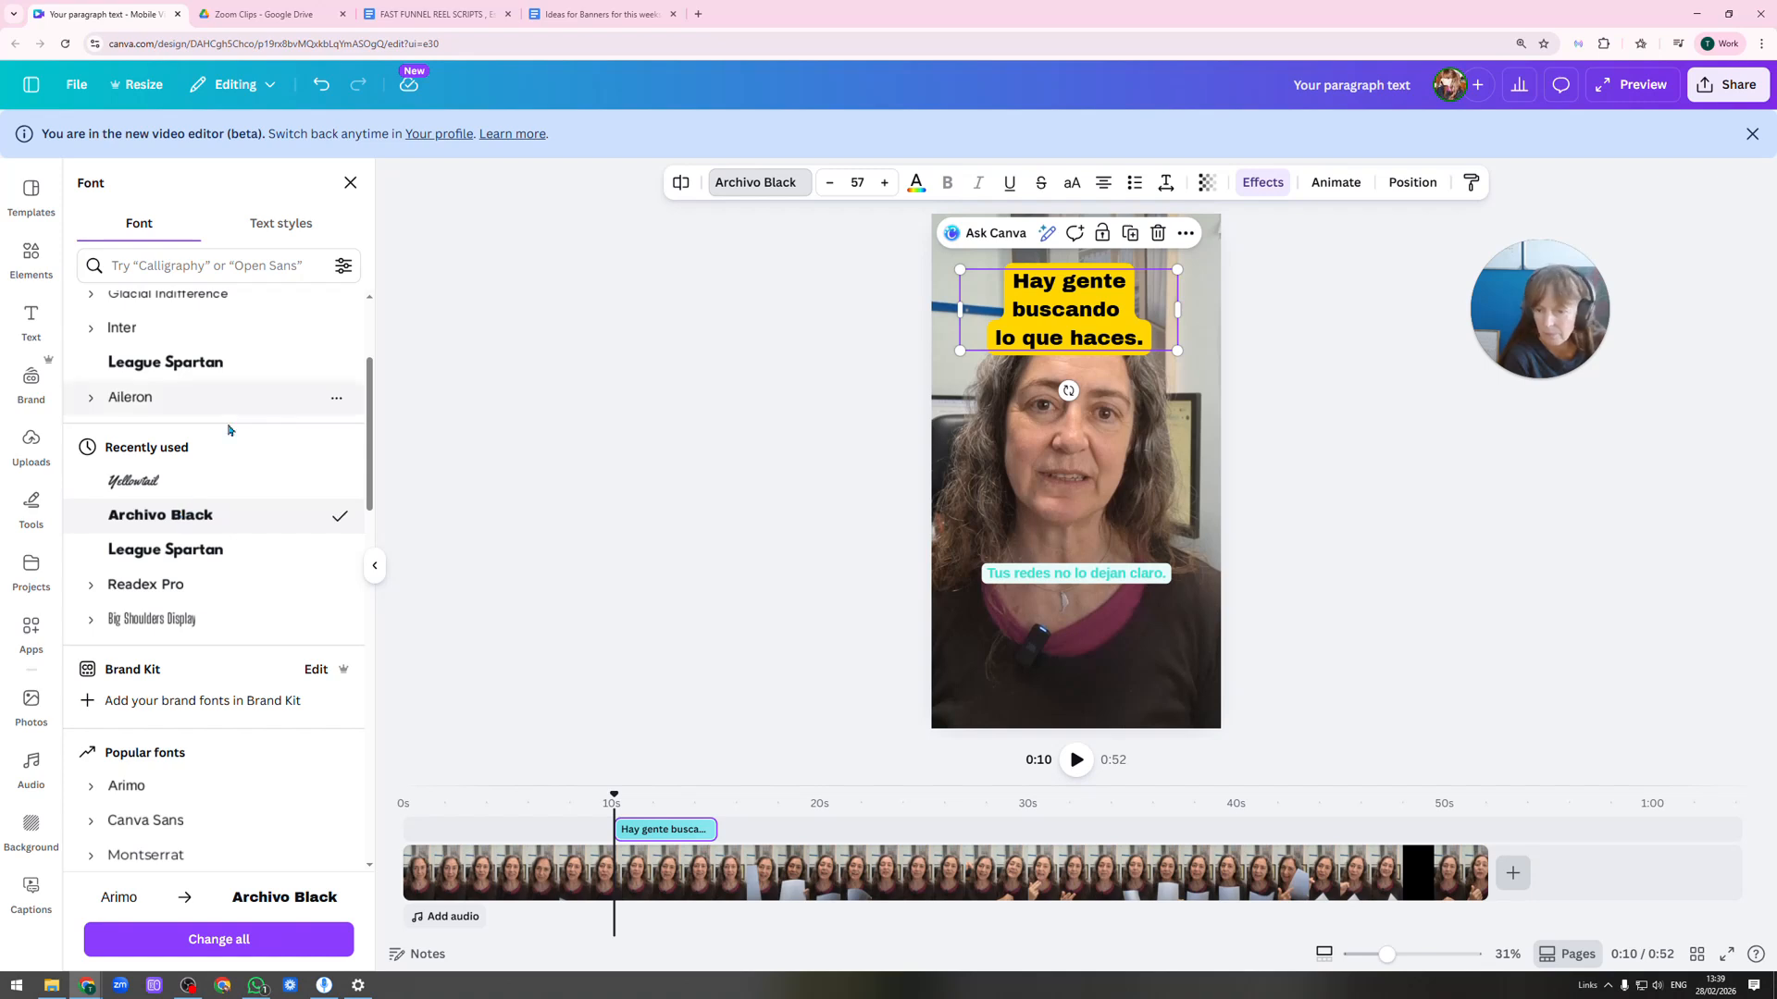
Set the banner text in bold Canva Sans at font size 60.
scroll(243, 636, "down", 3)
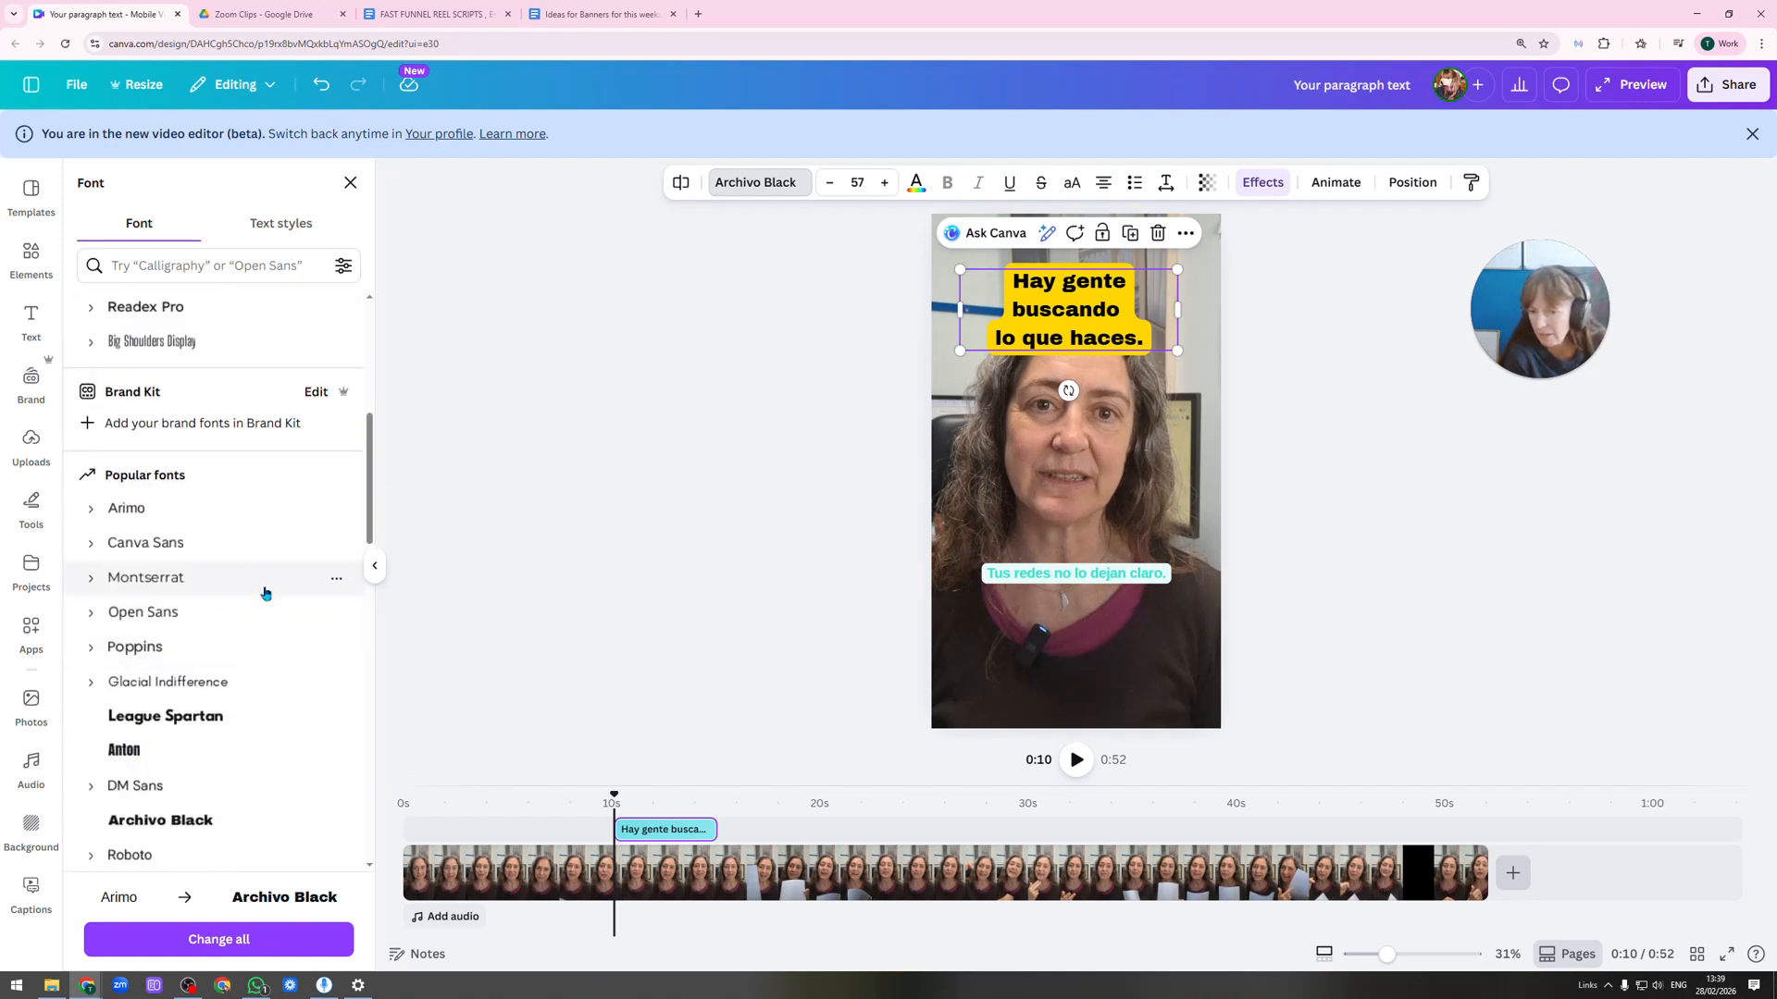
left_click(145, 546)
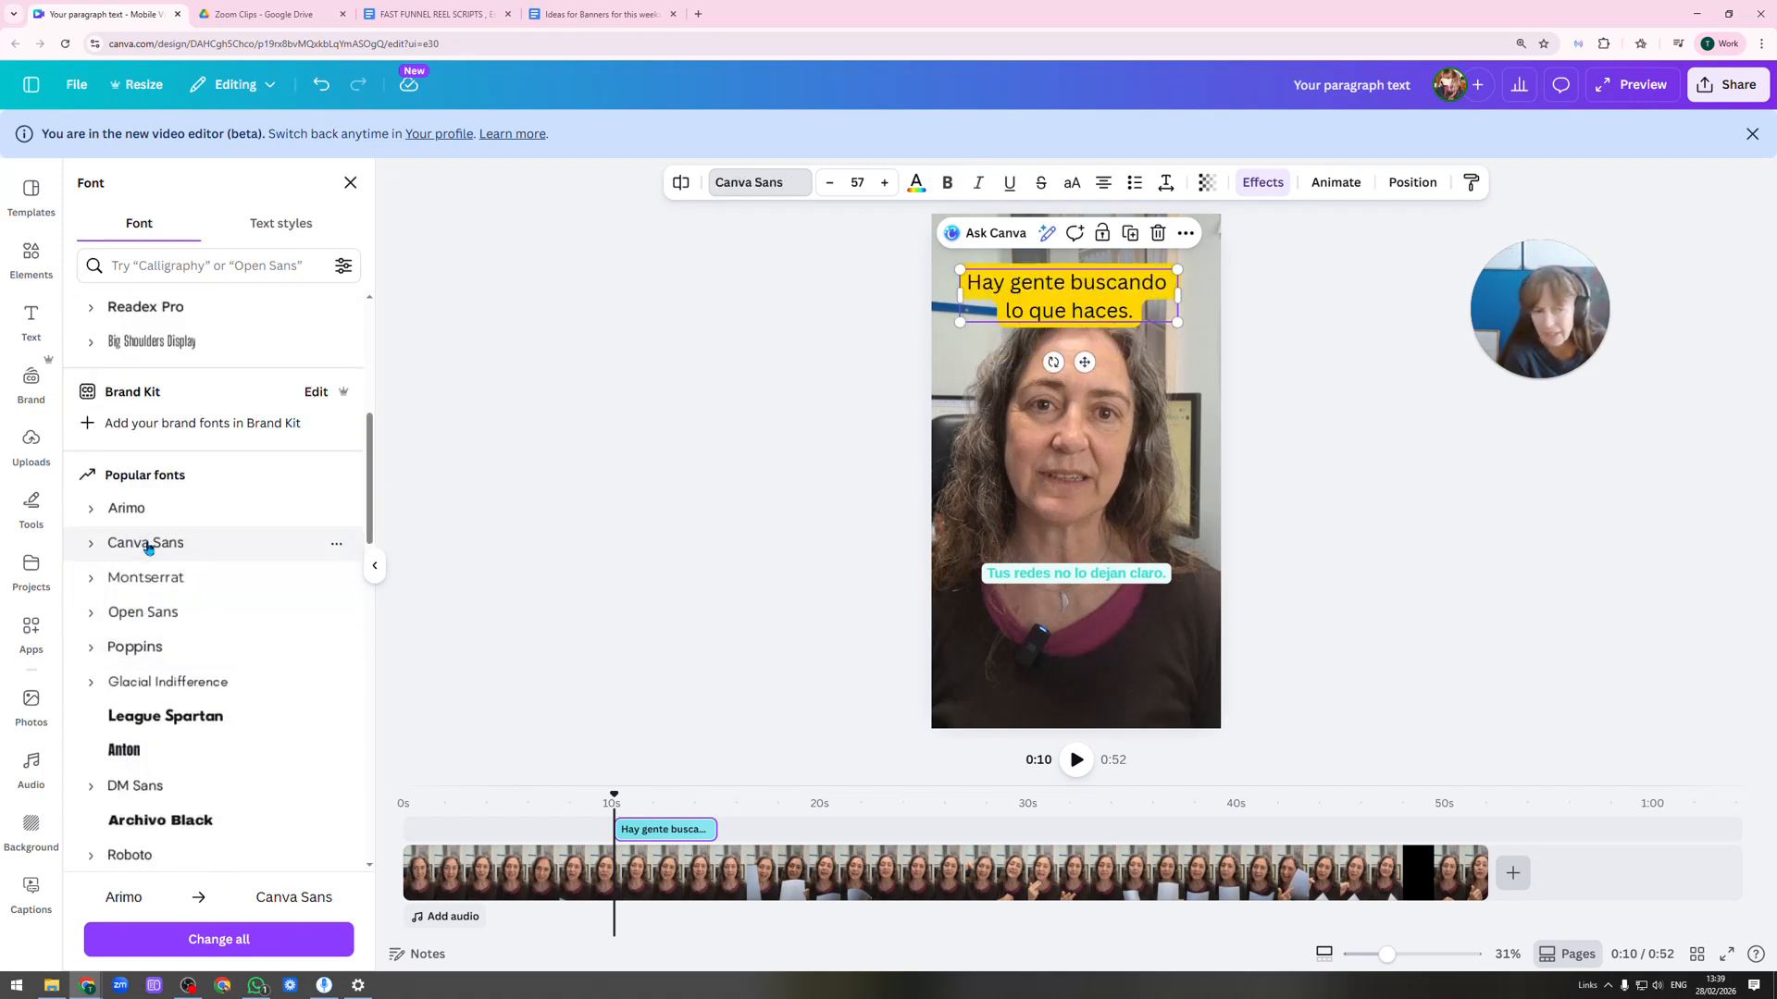
left_click(949, 183)
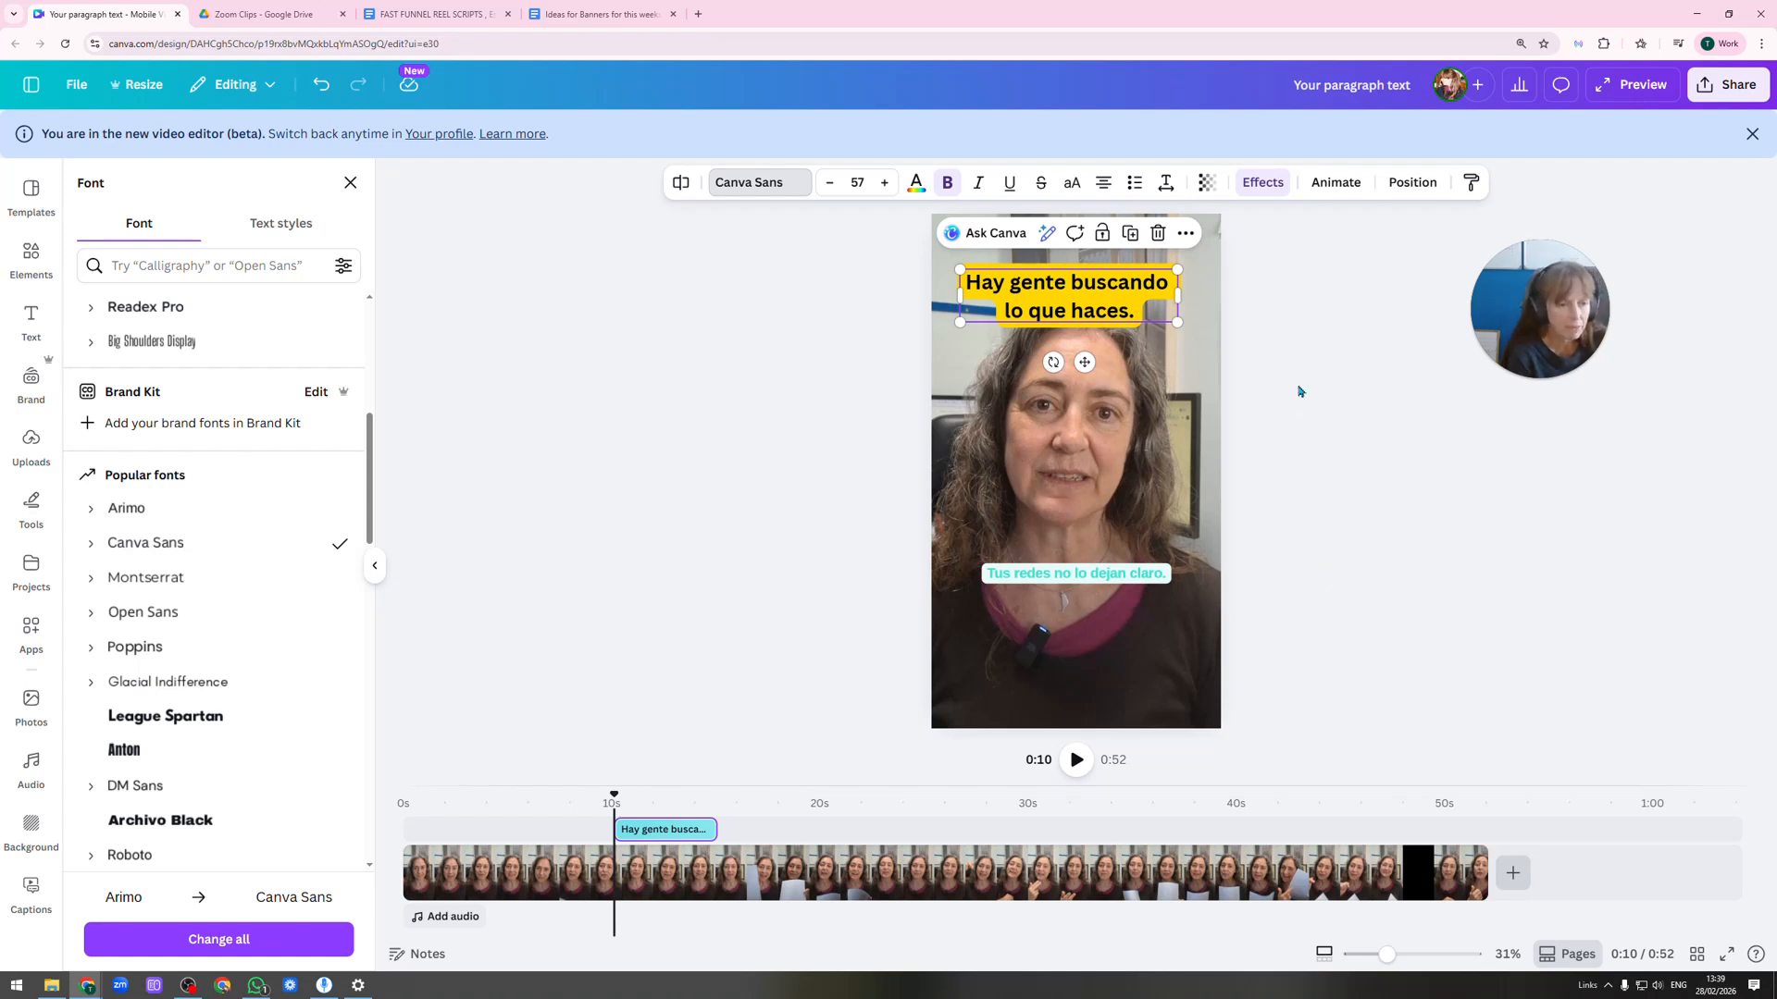
left_click(885, 182)
left_click(885, 182)
left_click(885, 183)
left_click(1393, 409)
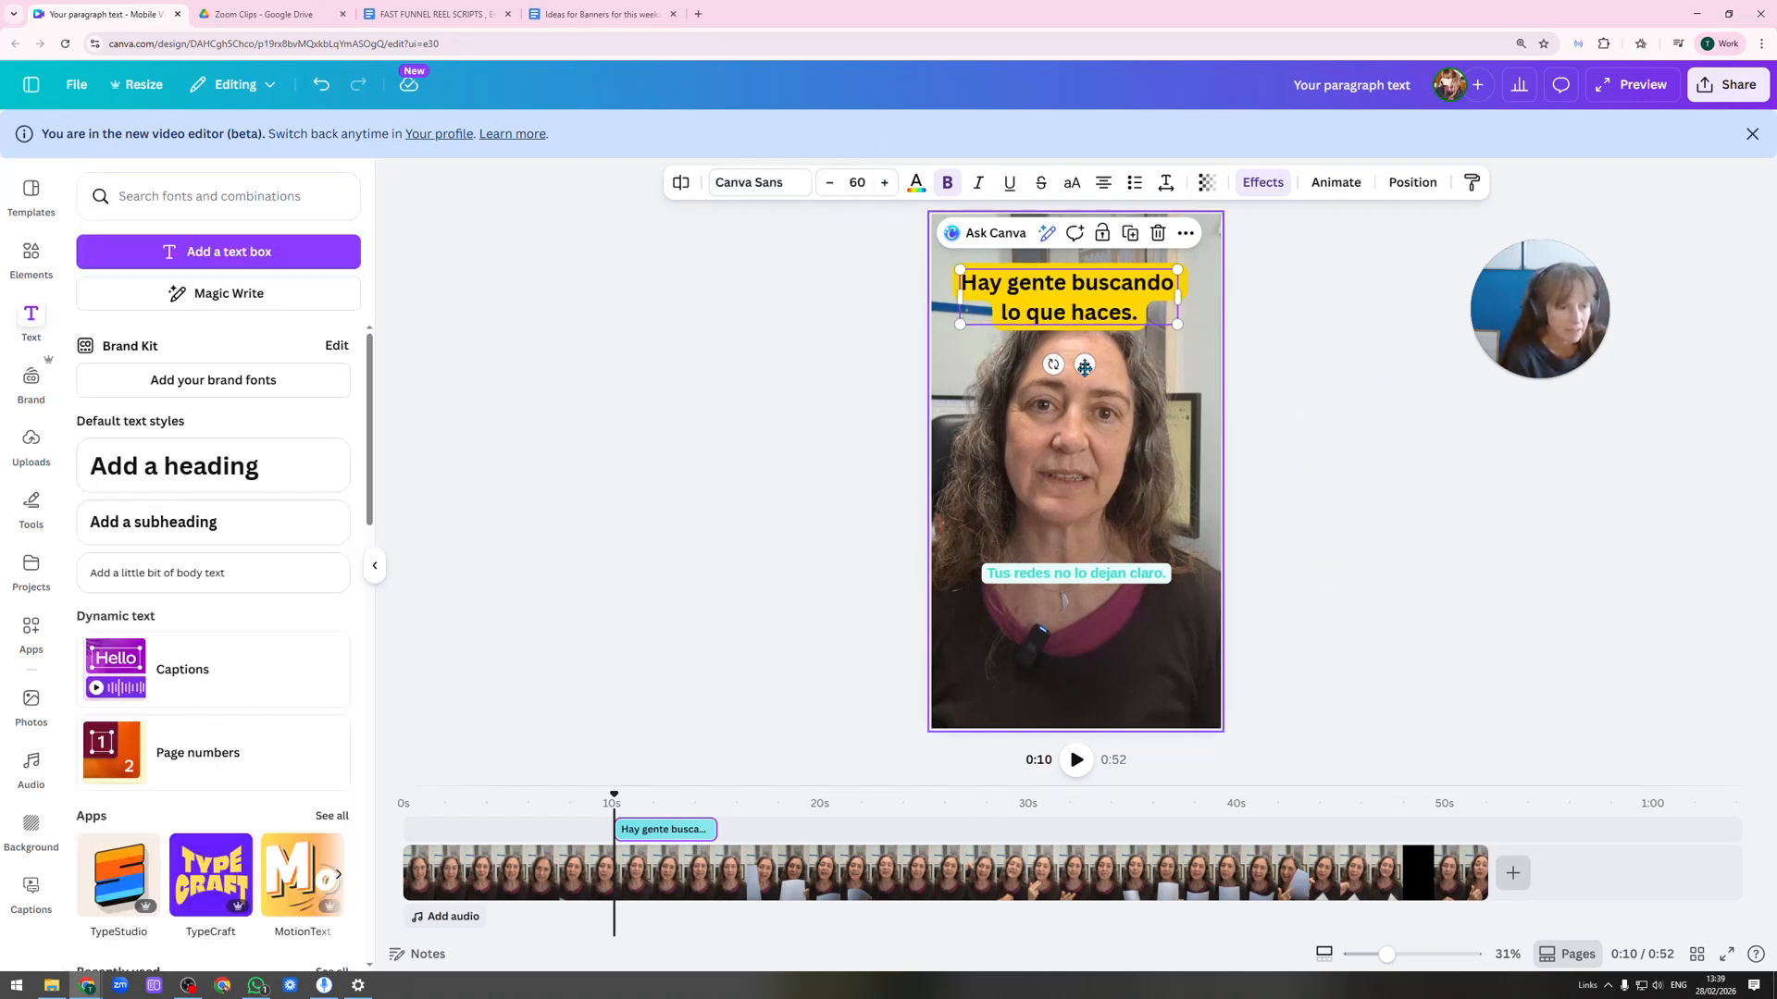
left_click(1067, 299)
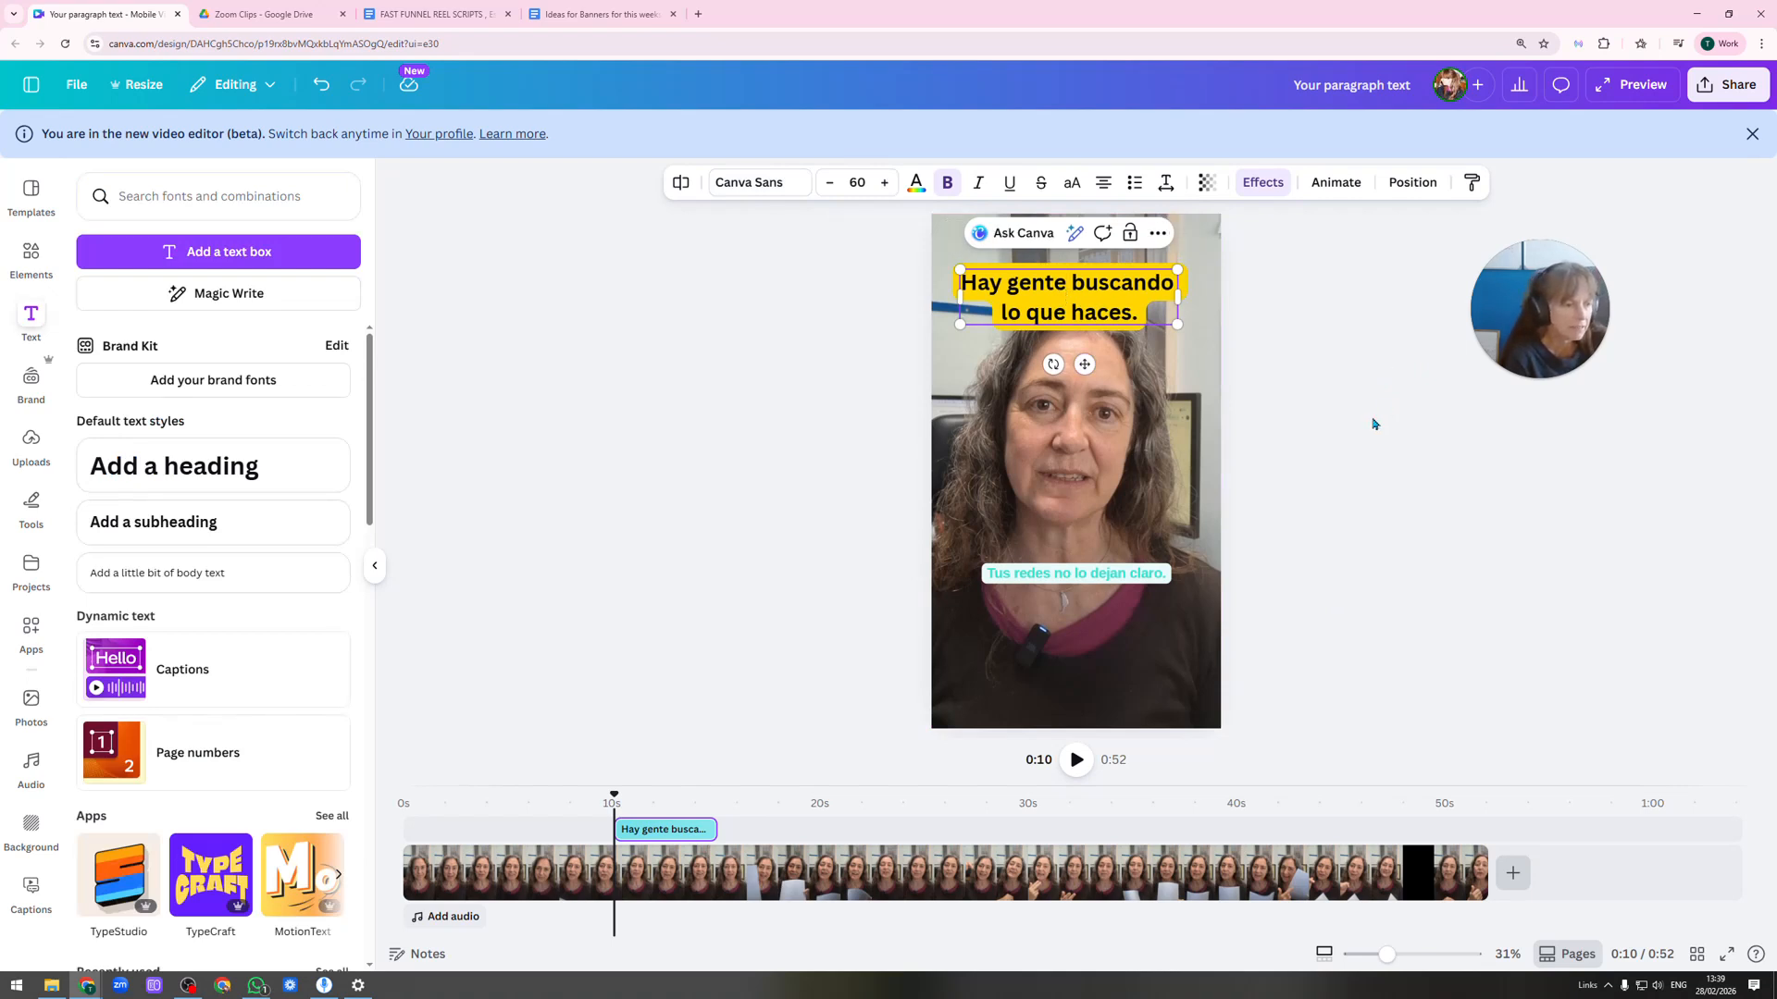
left_click(1352, 445)
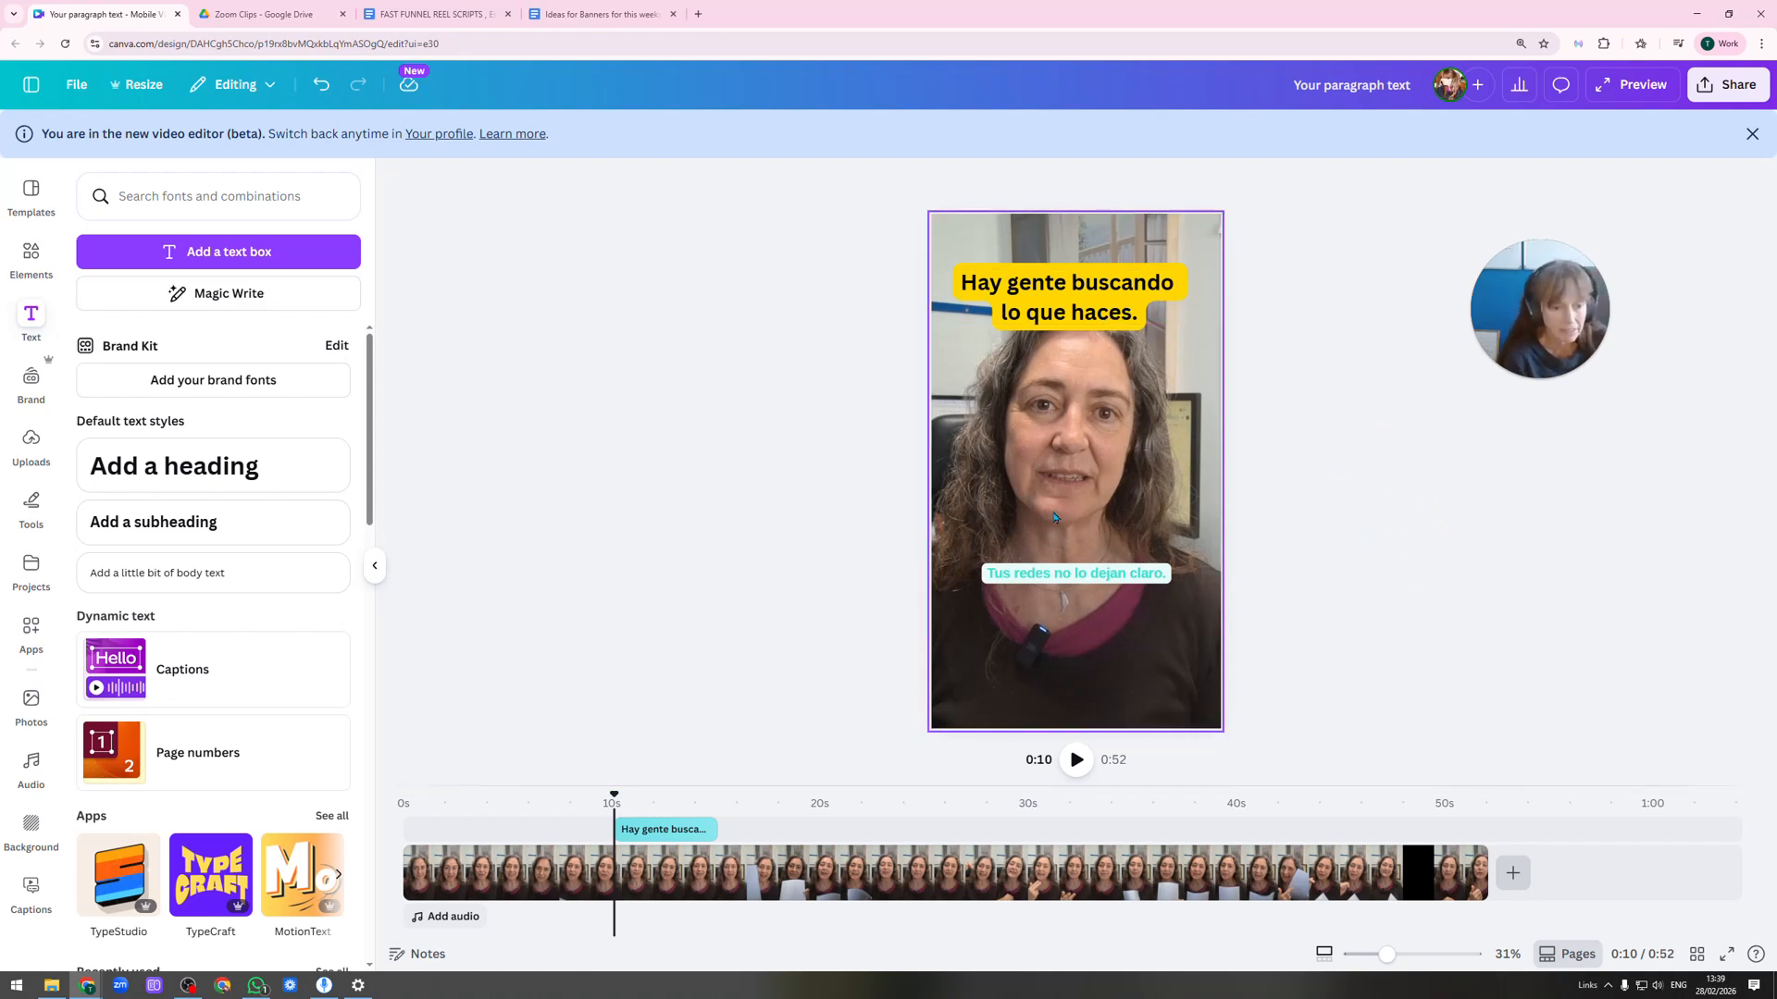
Try Canva Sans, Open Sauce and Roboto as the font of the caption text.
left_click(1061, 583)
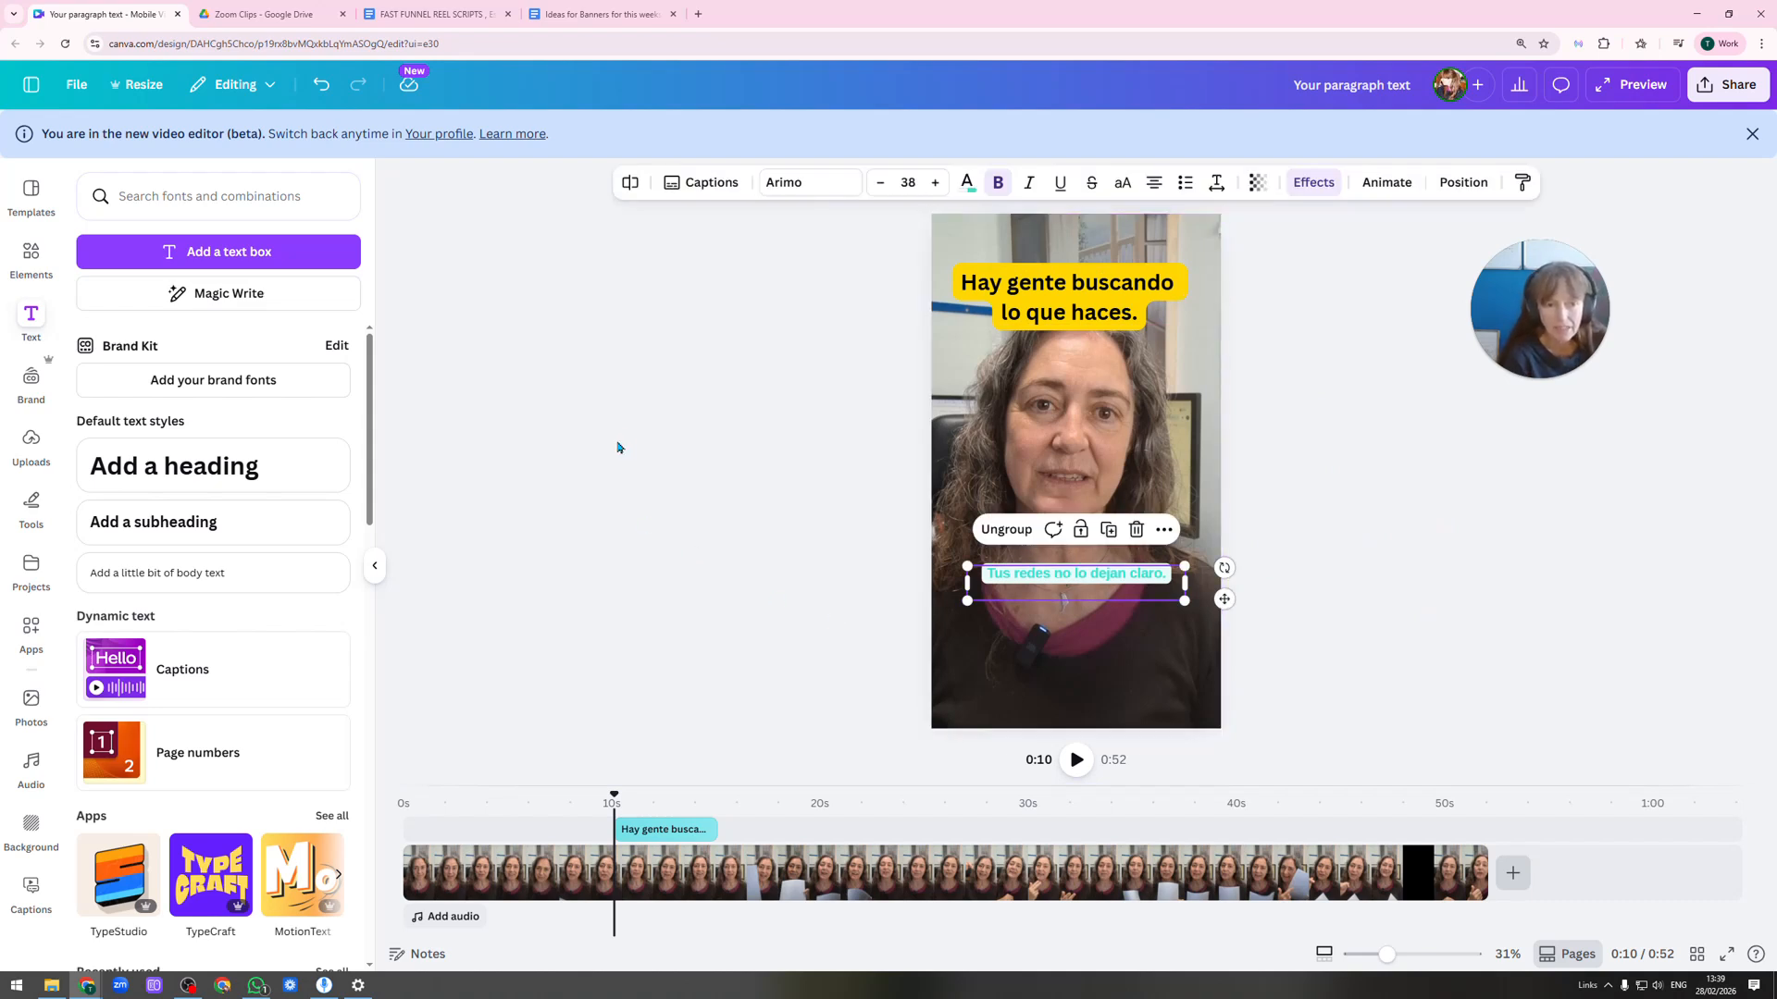
left_click(810, 185)
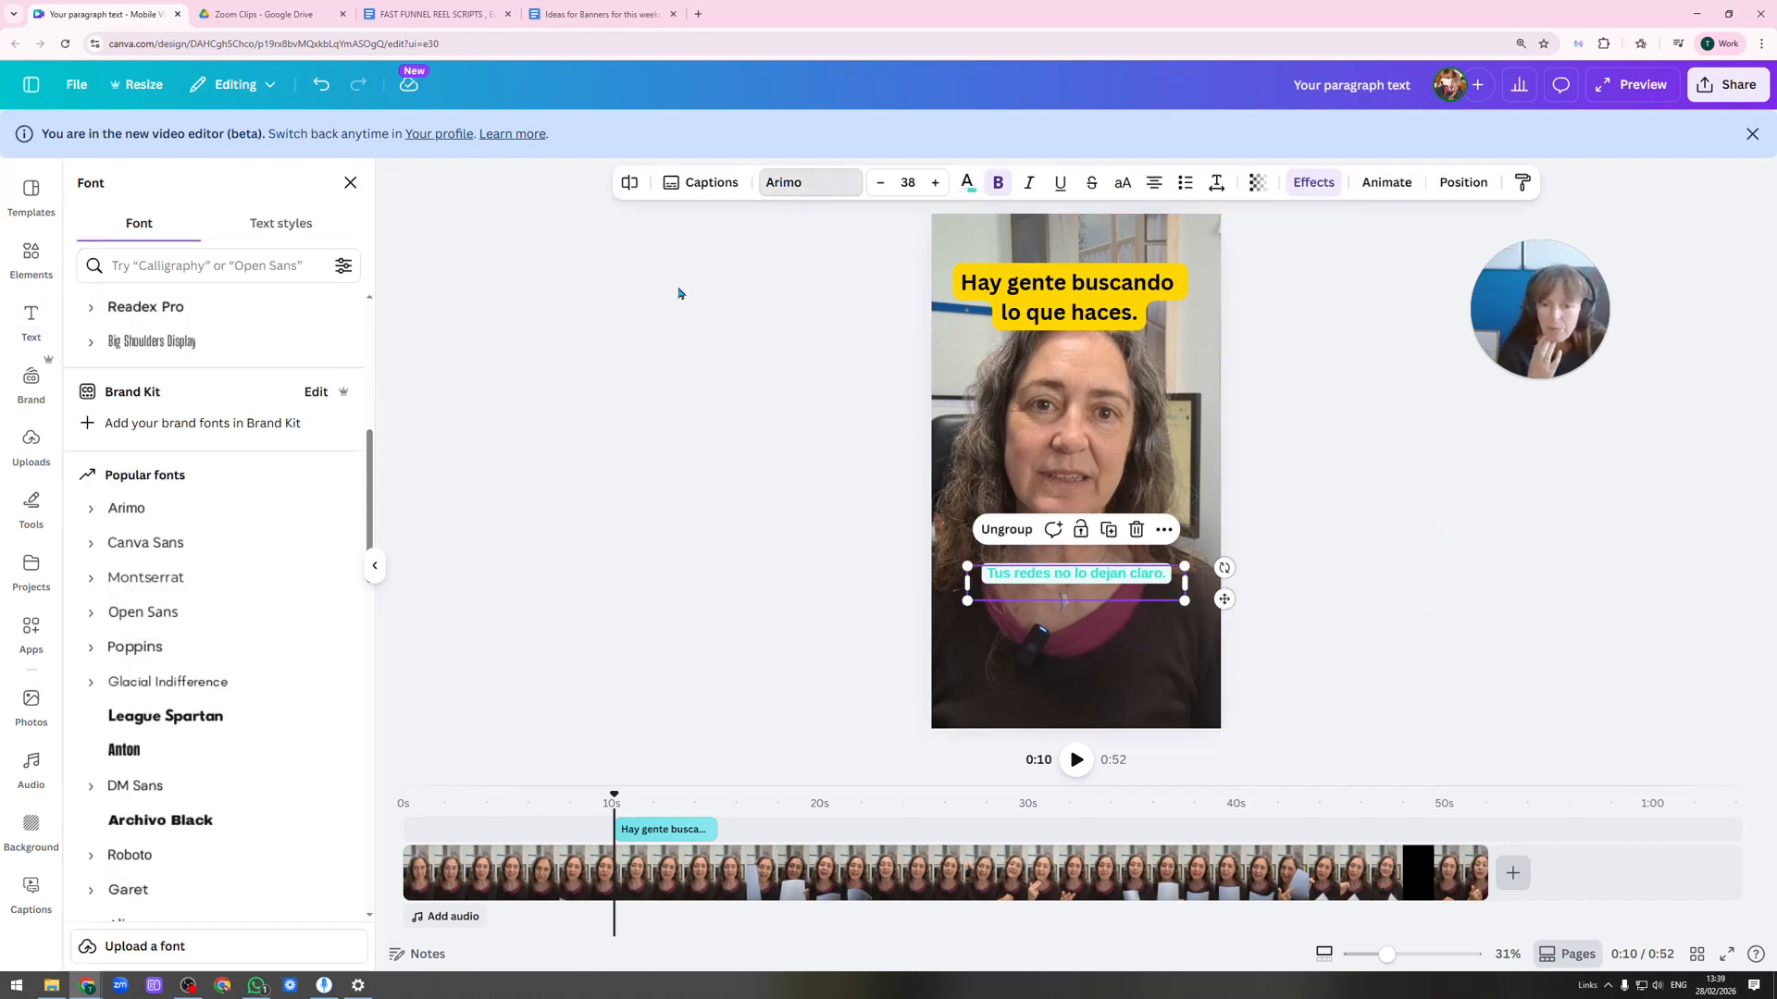
left_click(167, 546)
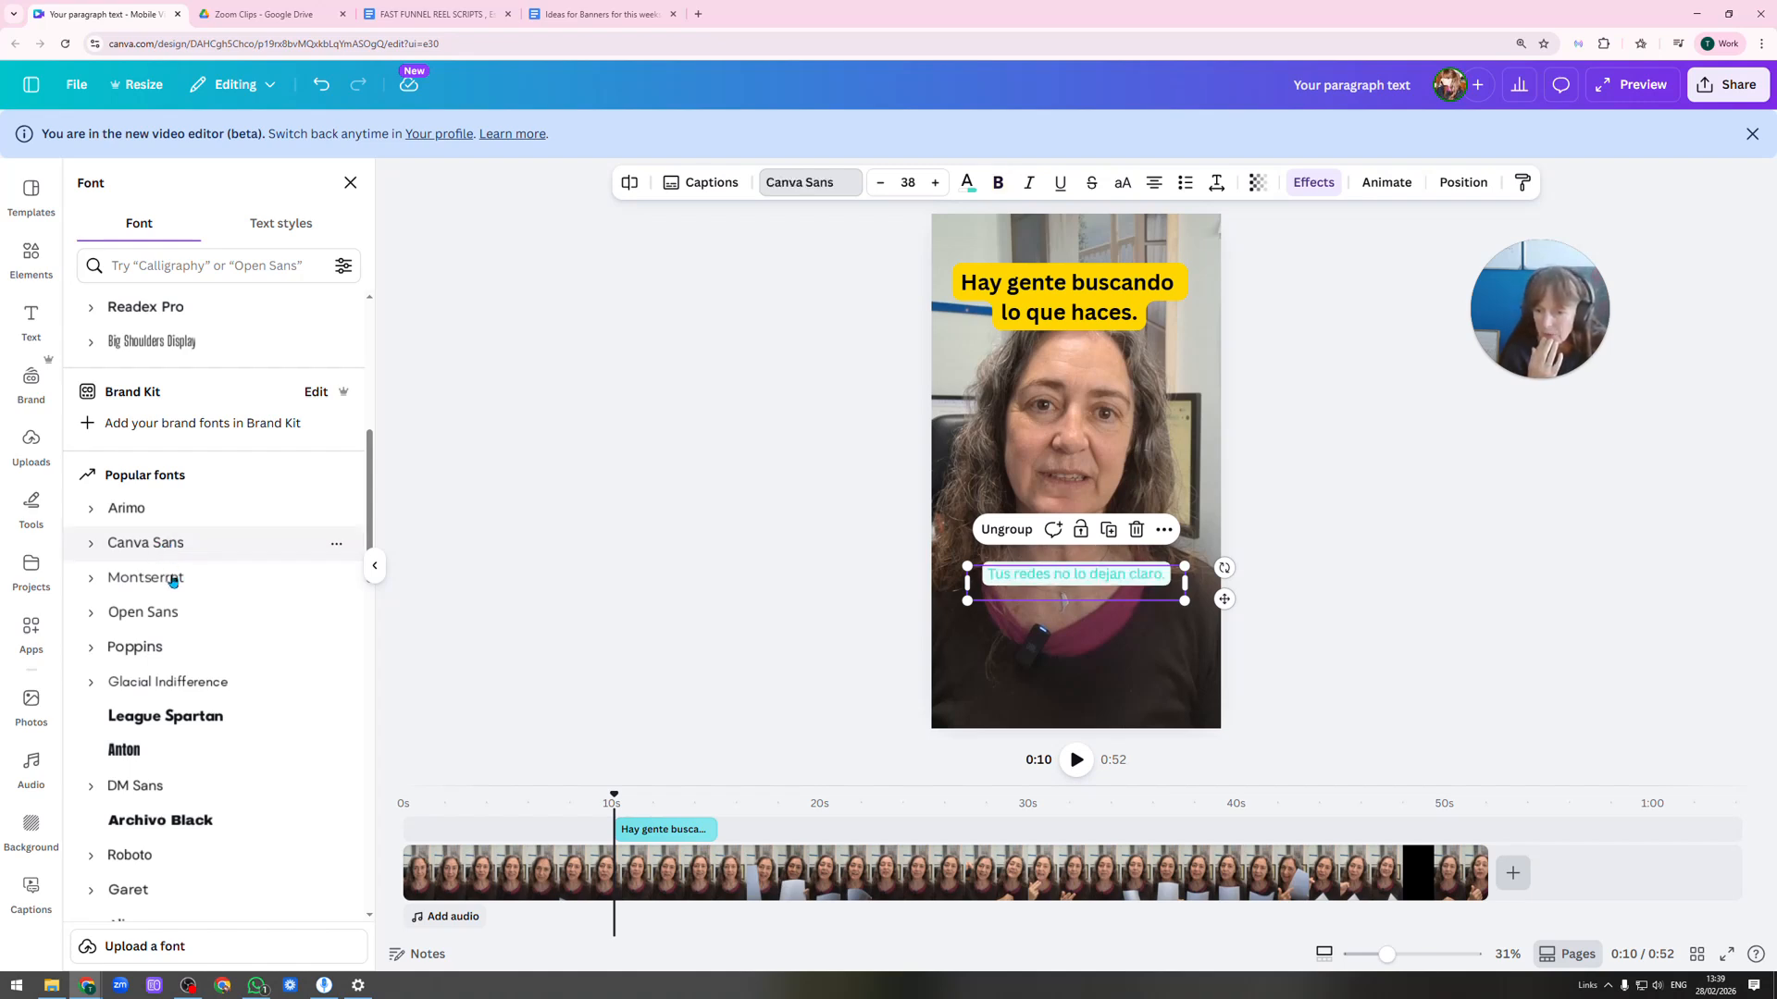
scroll(175, 648, "down", 3)
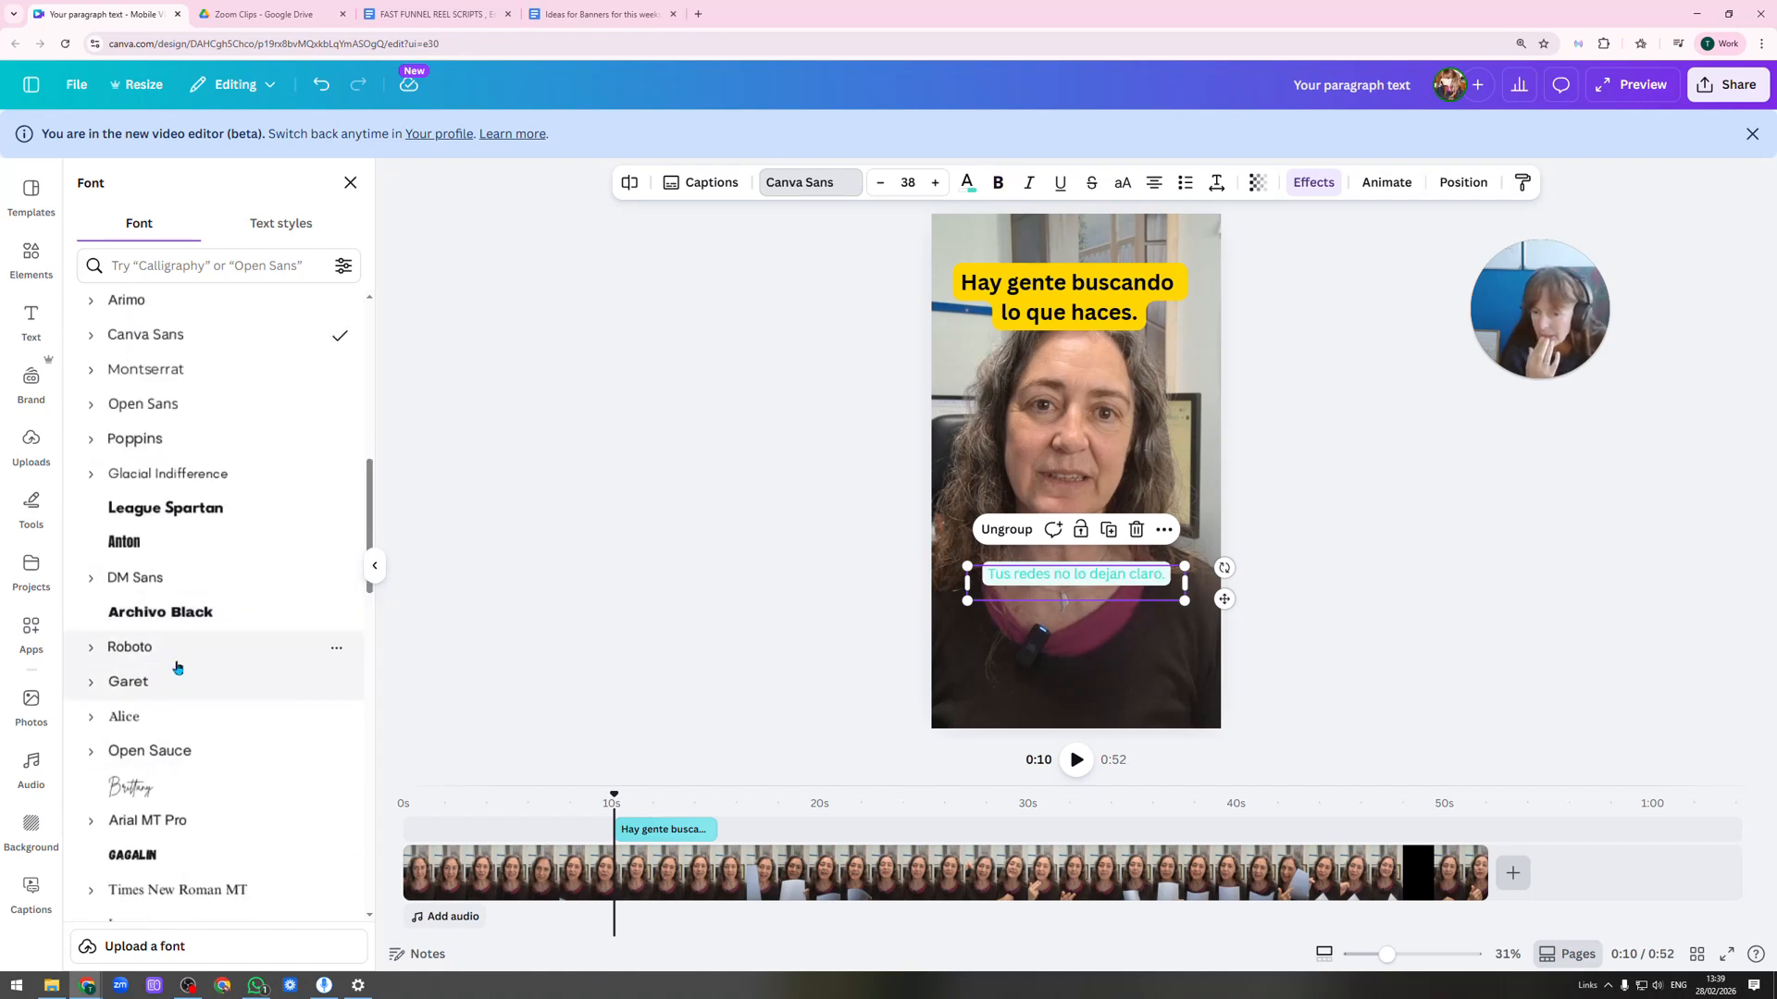
scroll(178, 666, "down", 3)
left_click(172, 548)
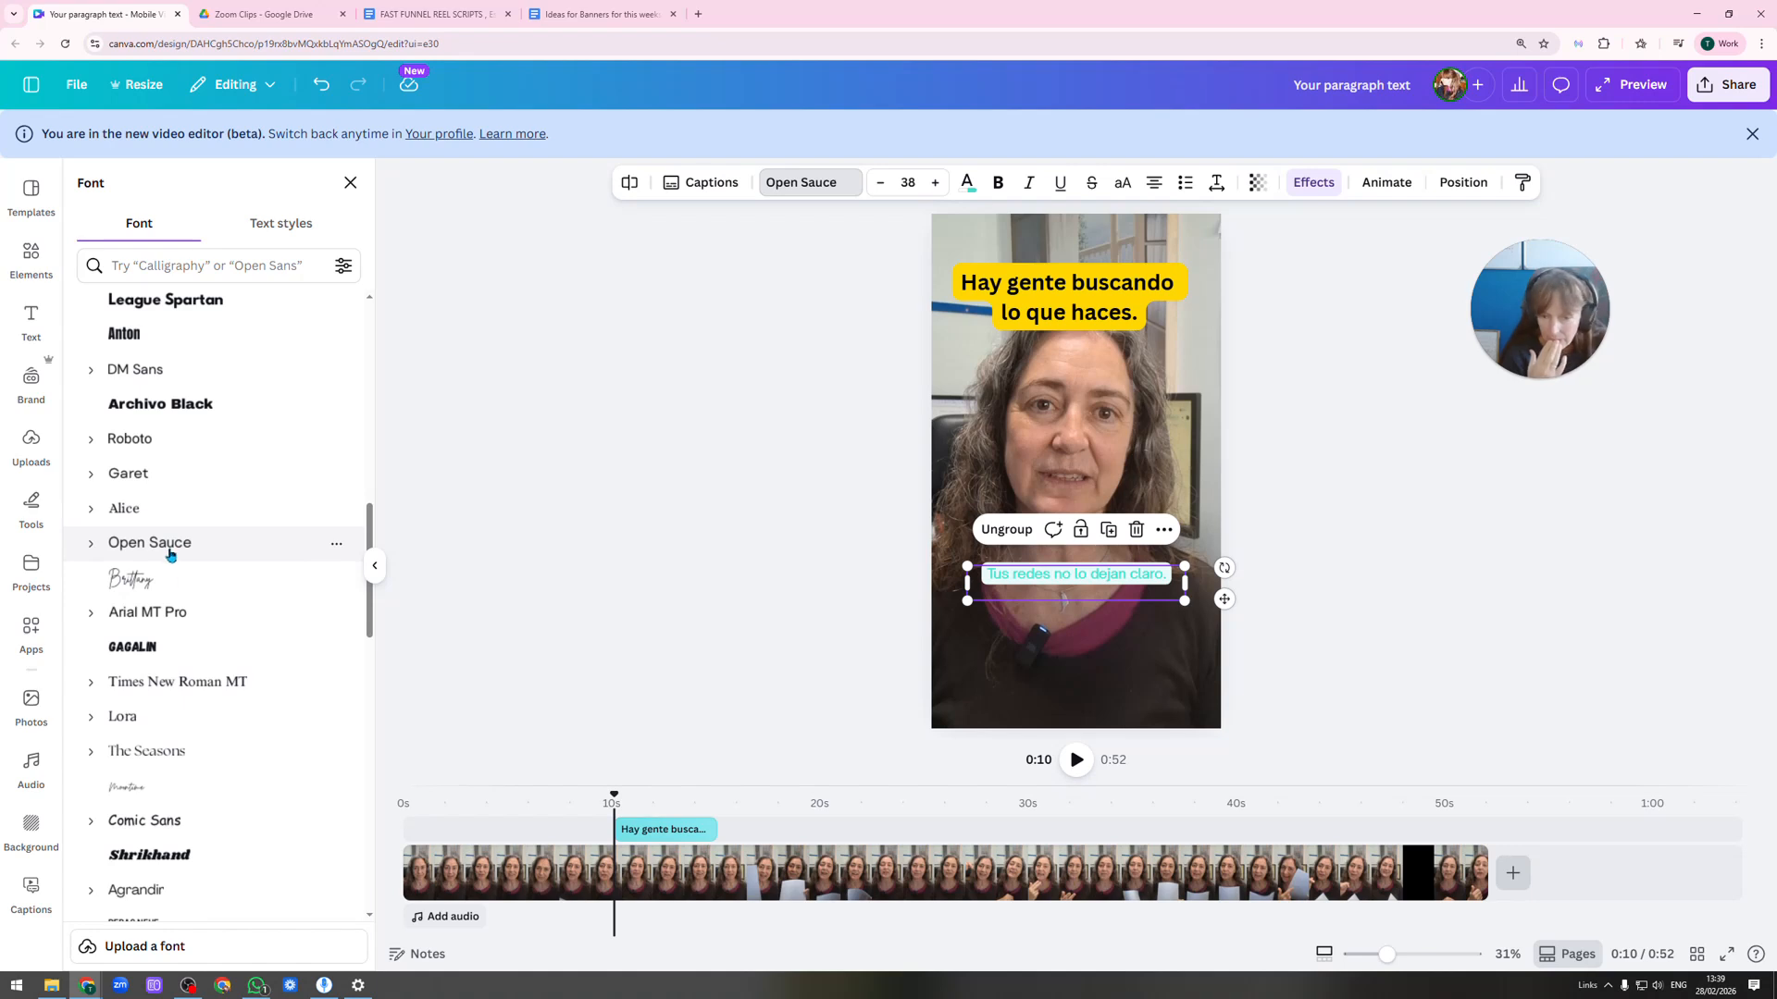
scroll(178, 611, "down", 2)
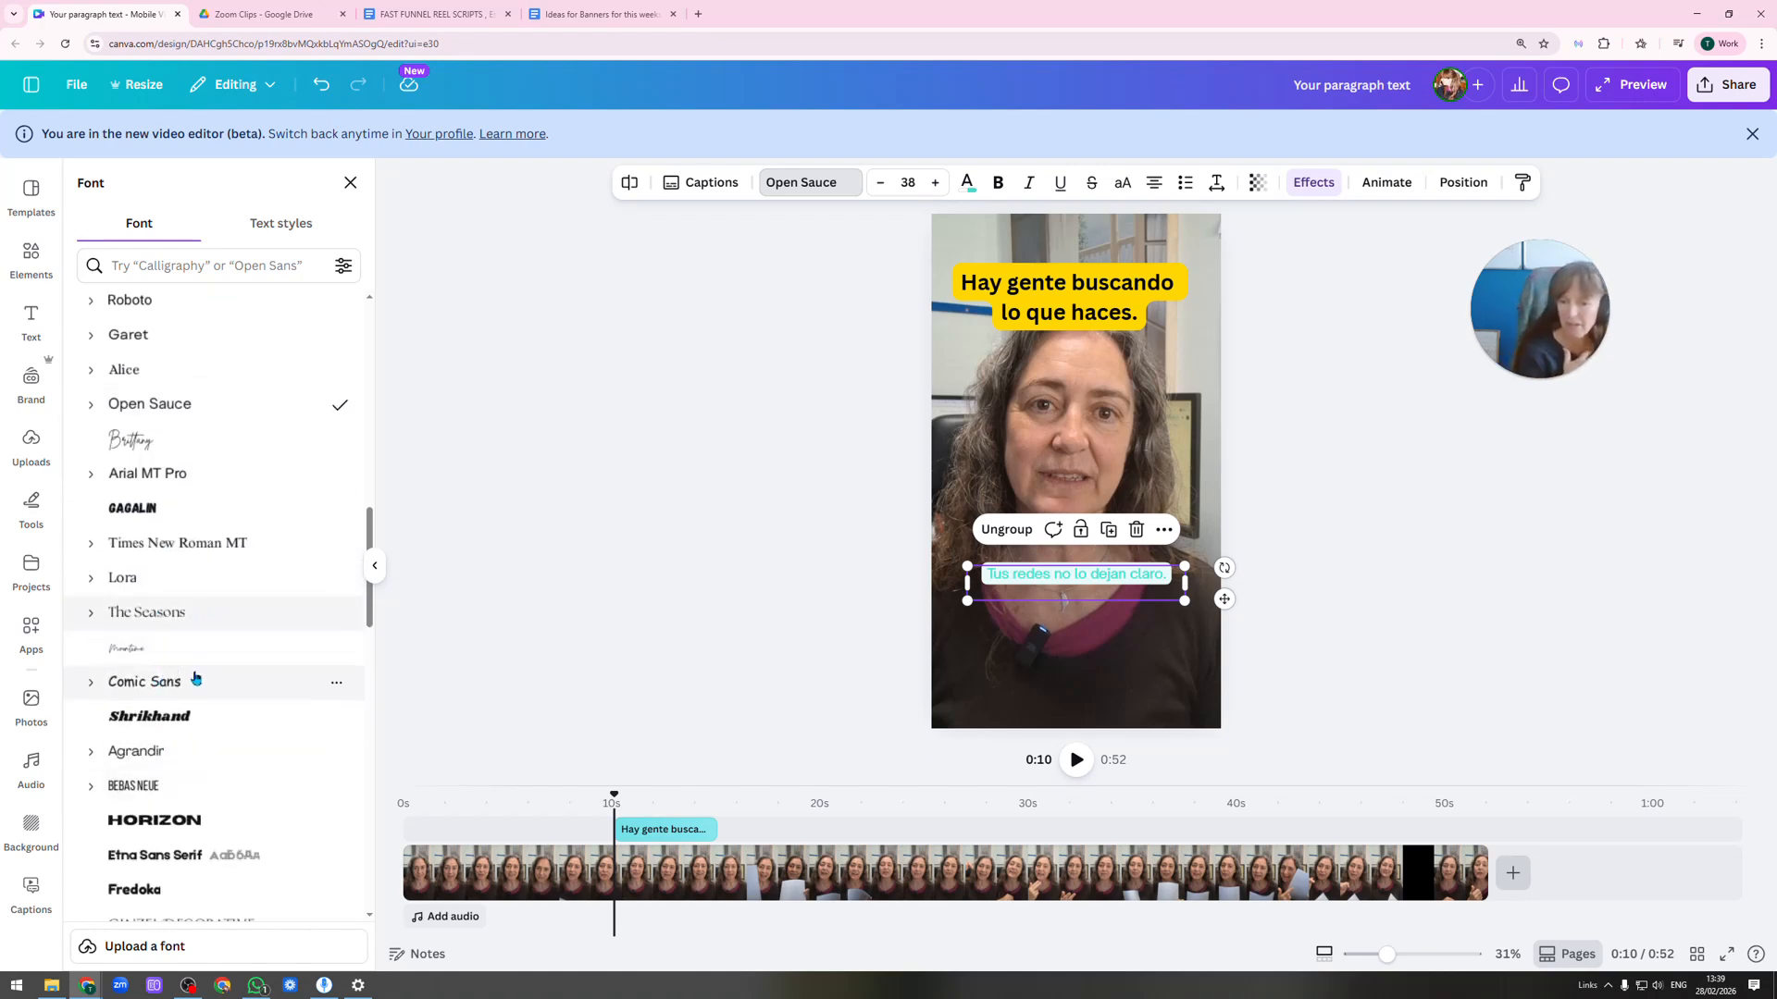
left_click(139, 301)
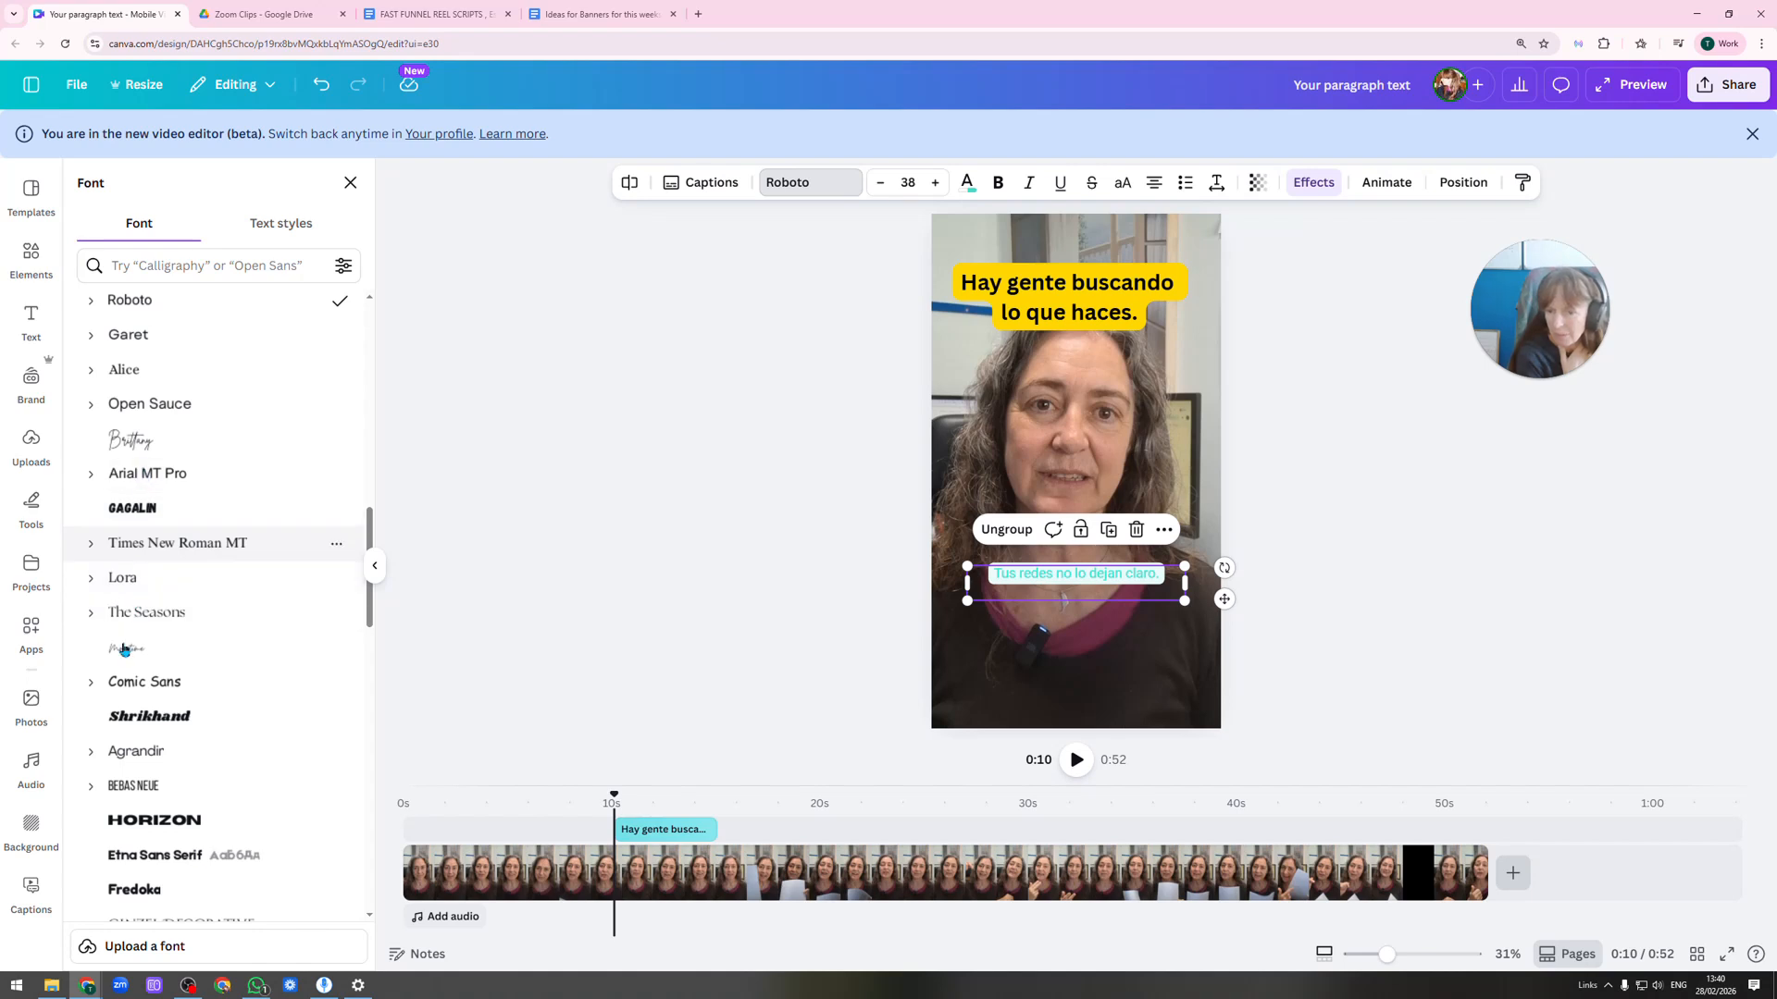
Try Biski as the font of the caption text.
scroll(181, 524, "down", 2)
scroll(180, 524, "down", 8)
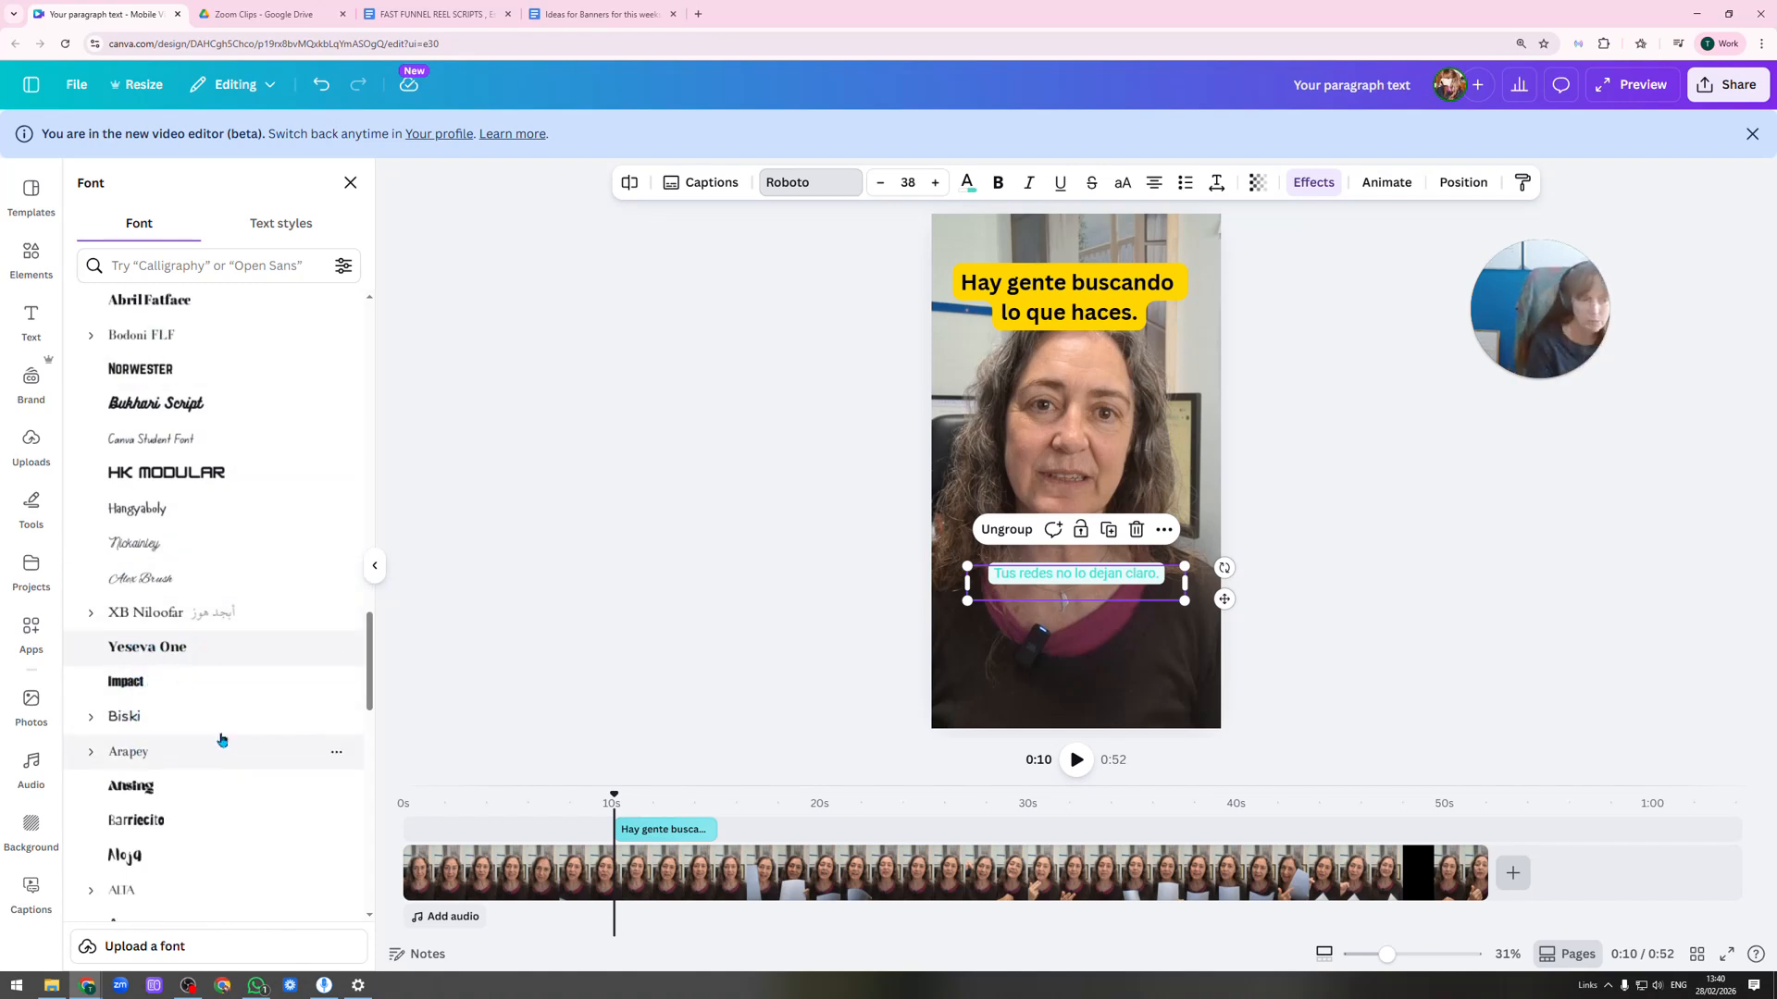
scroll(185, 661, "down", 1)
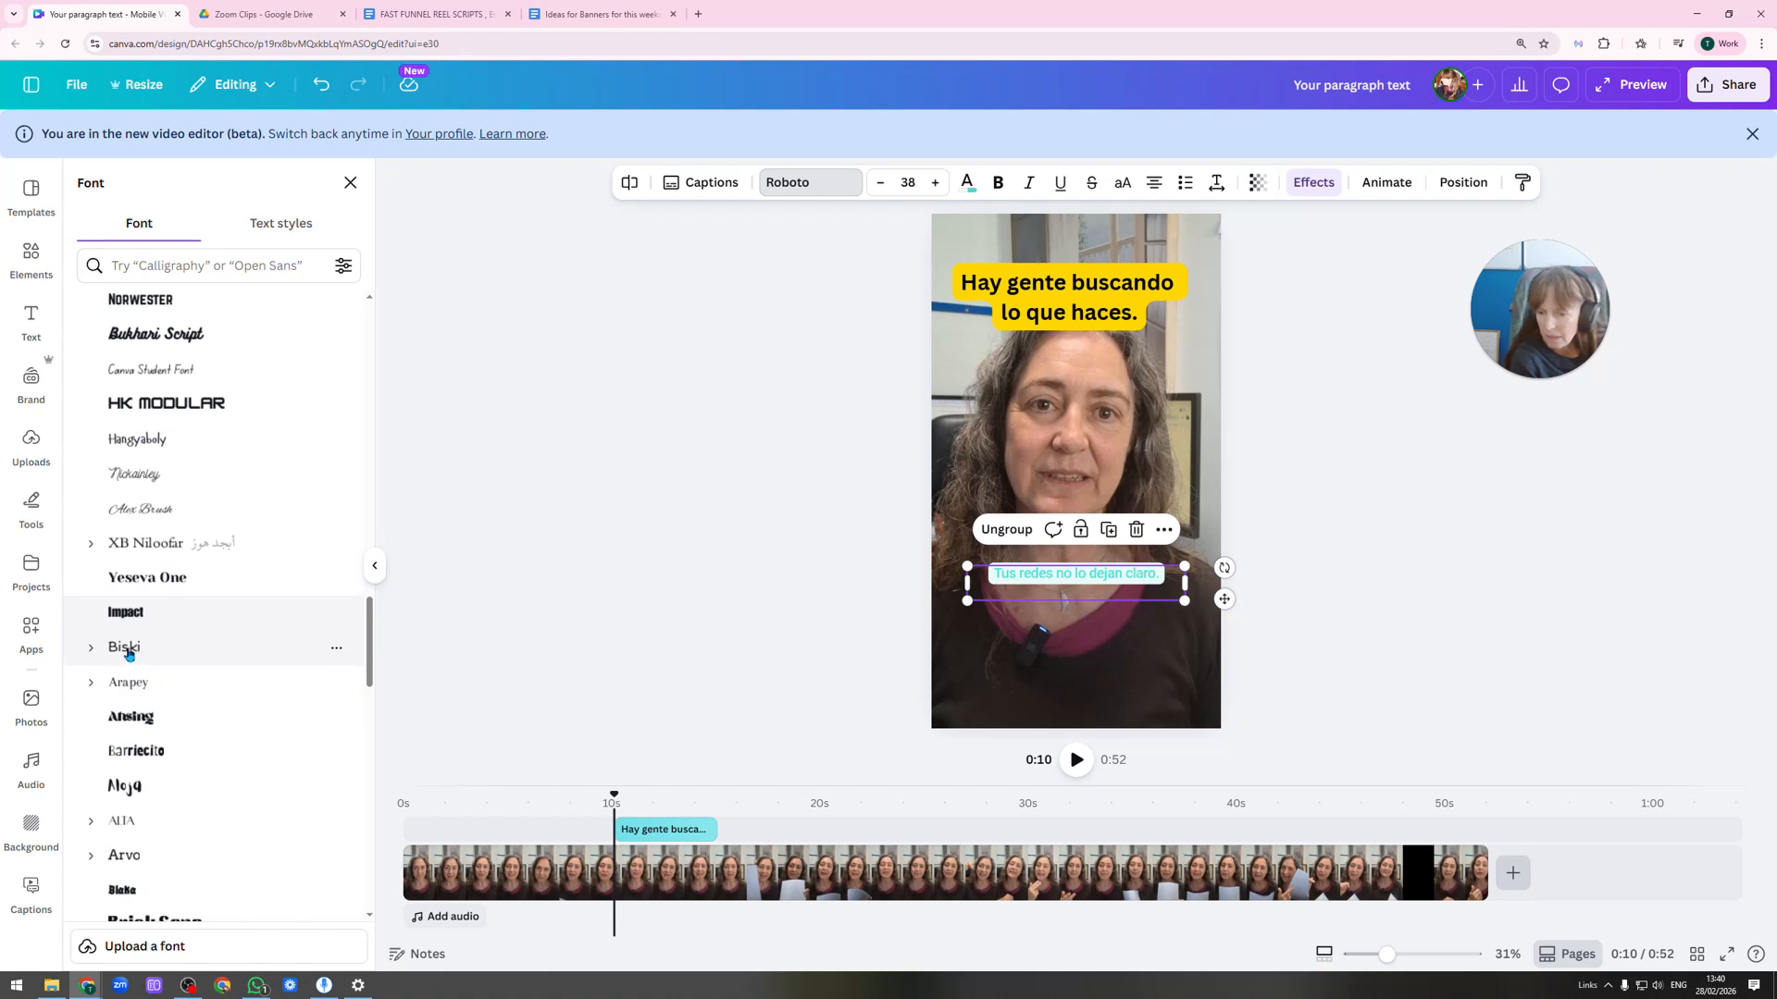
left_click(127, 650)
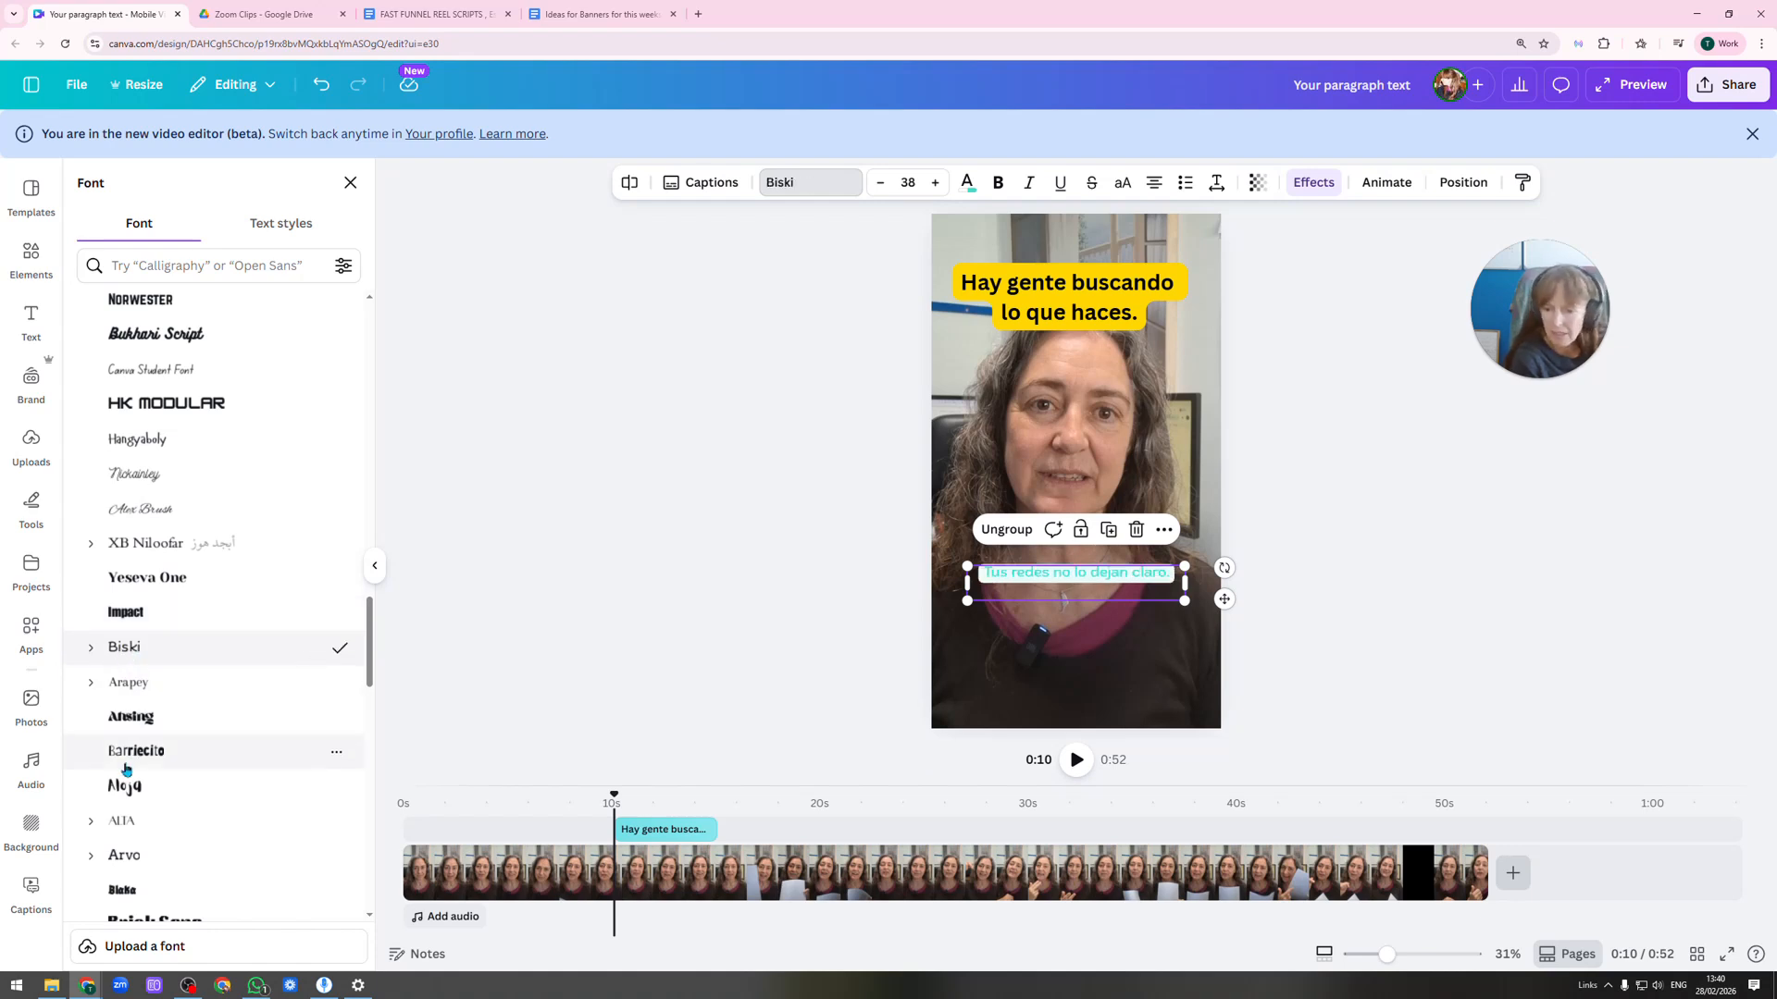
Try Lazydog as the font of the caption text.
scroll(147, 587, "down", 3)
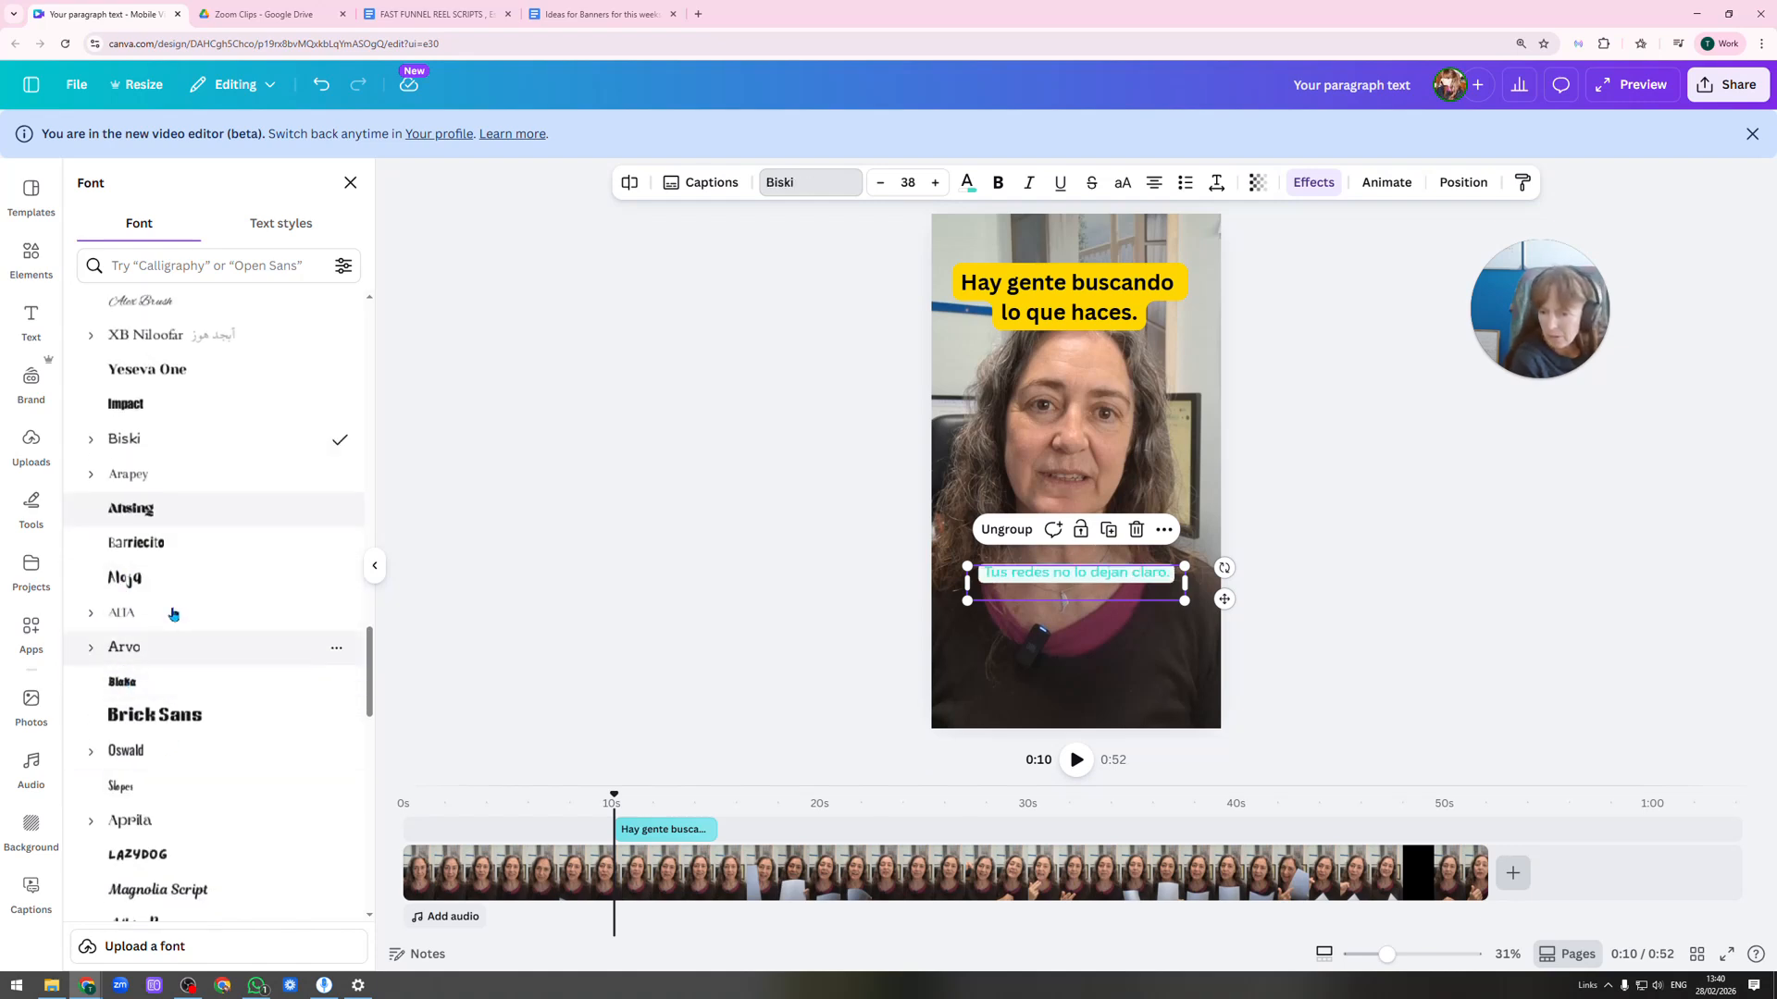
scroll(170, 614, "down", 2)
scroll(162, 666, "down", 2)
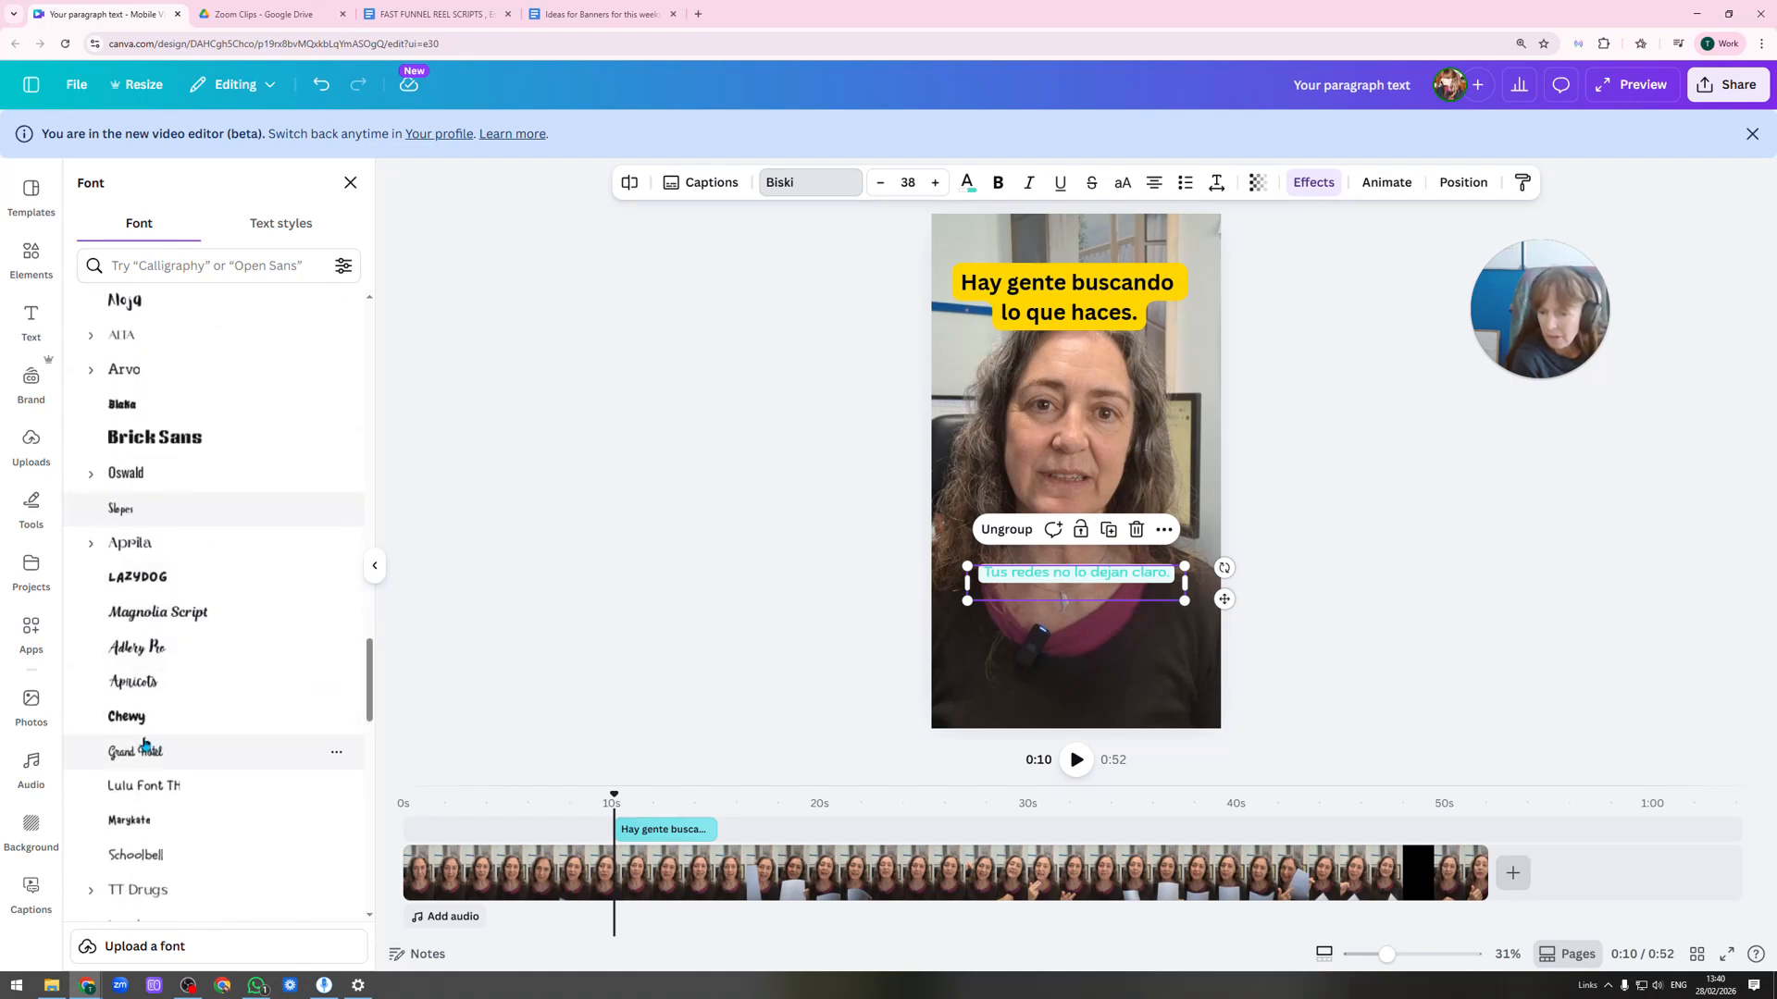
left_click(138, 578)
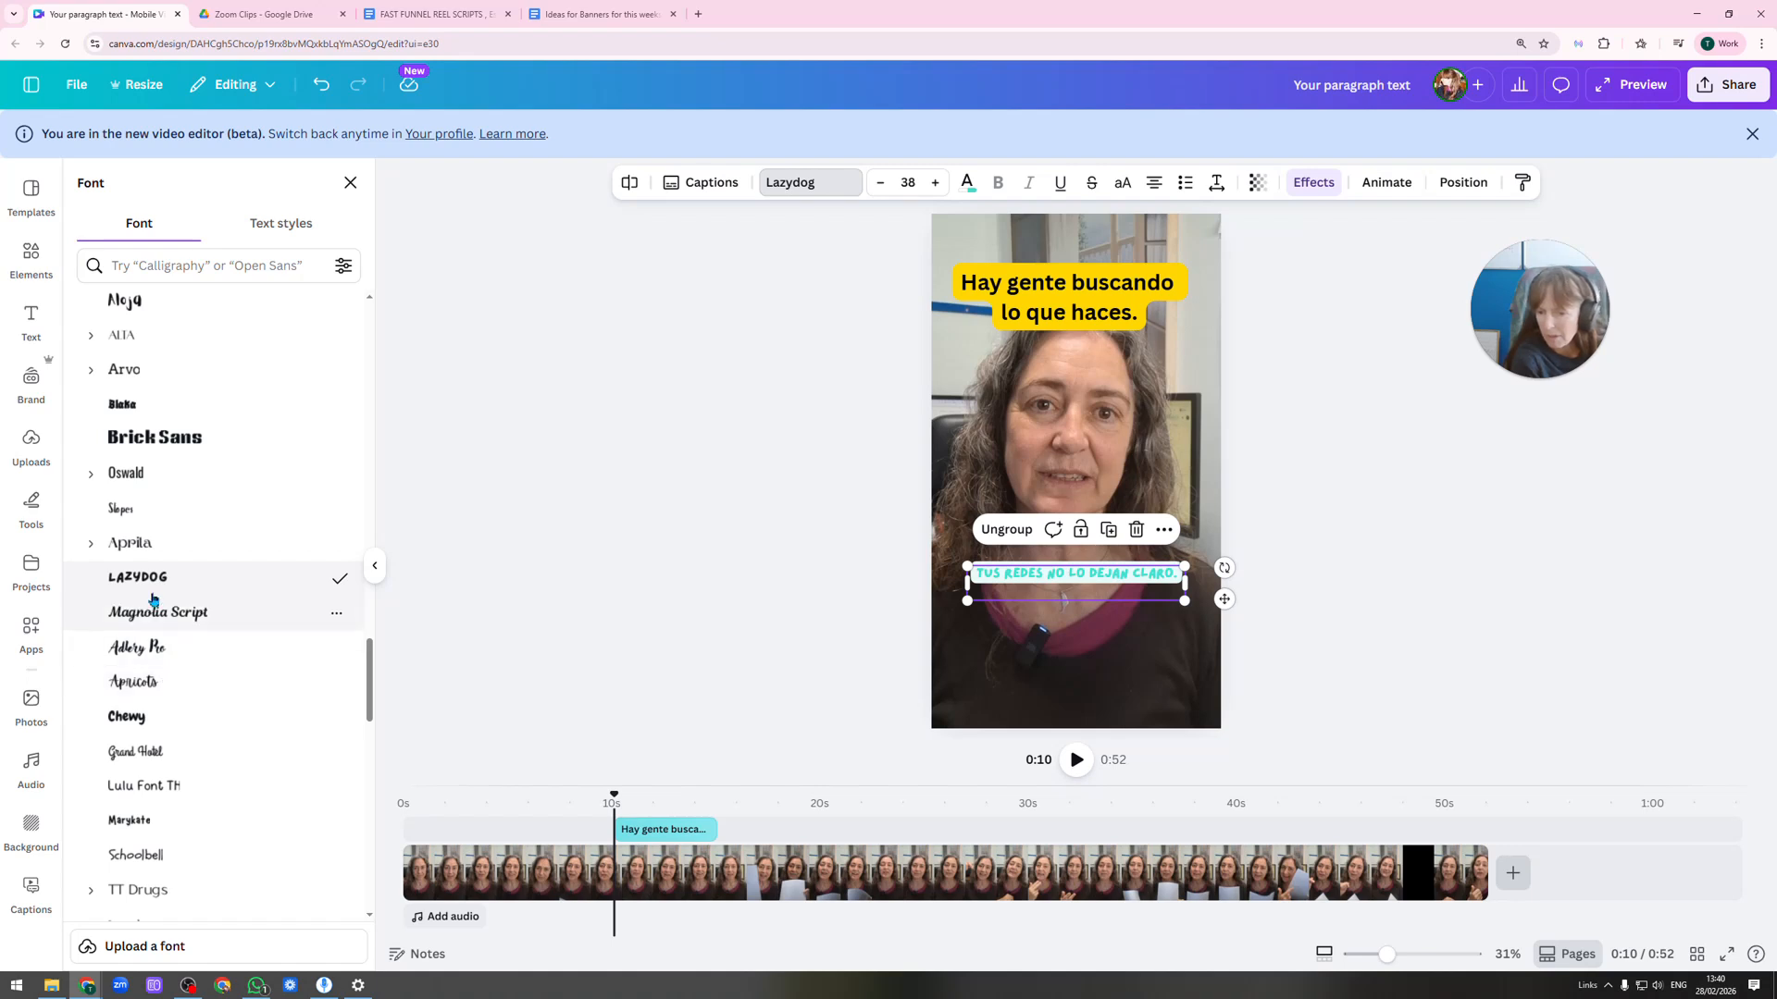
Set the font of the caption text to Lulu Font TH.
scroll(145, 720, "down", 3)
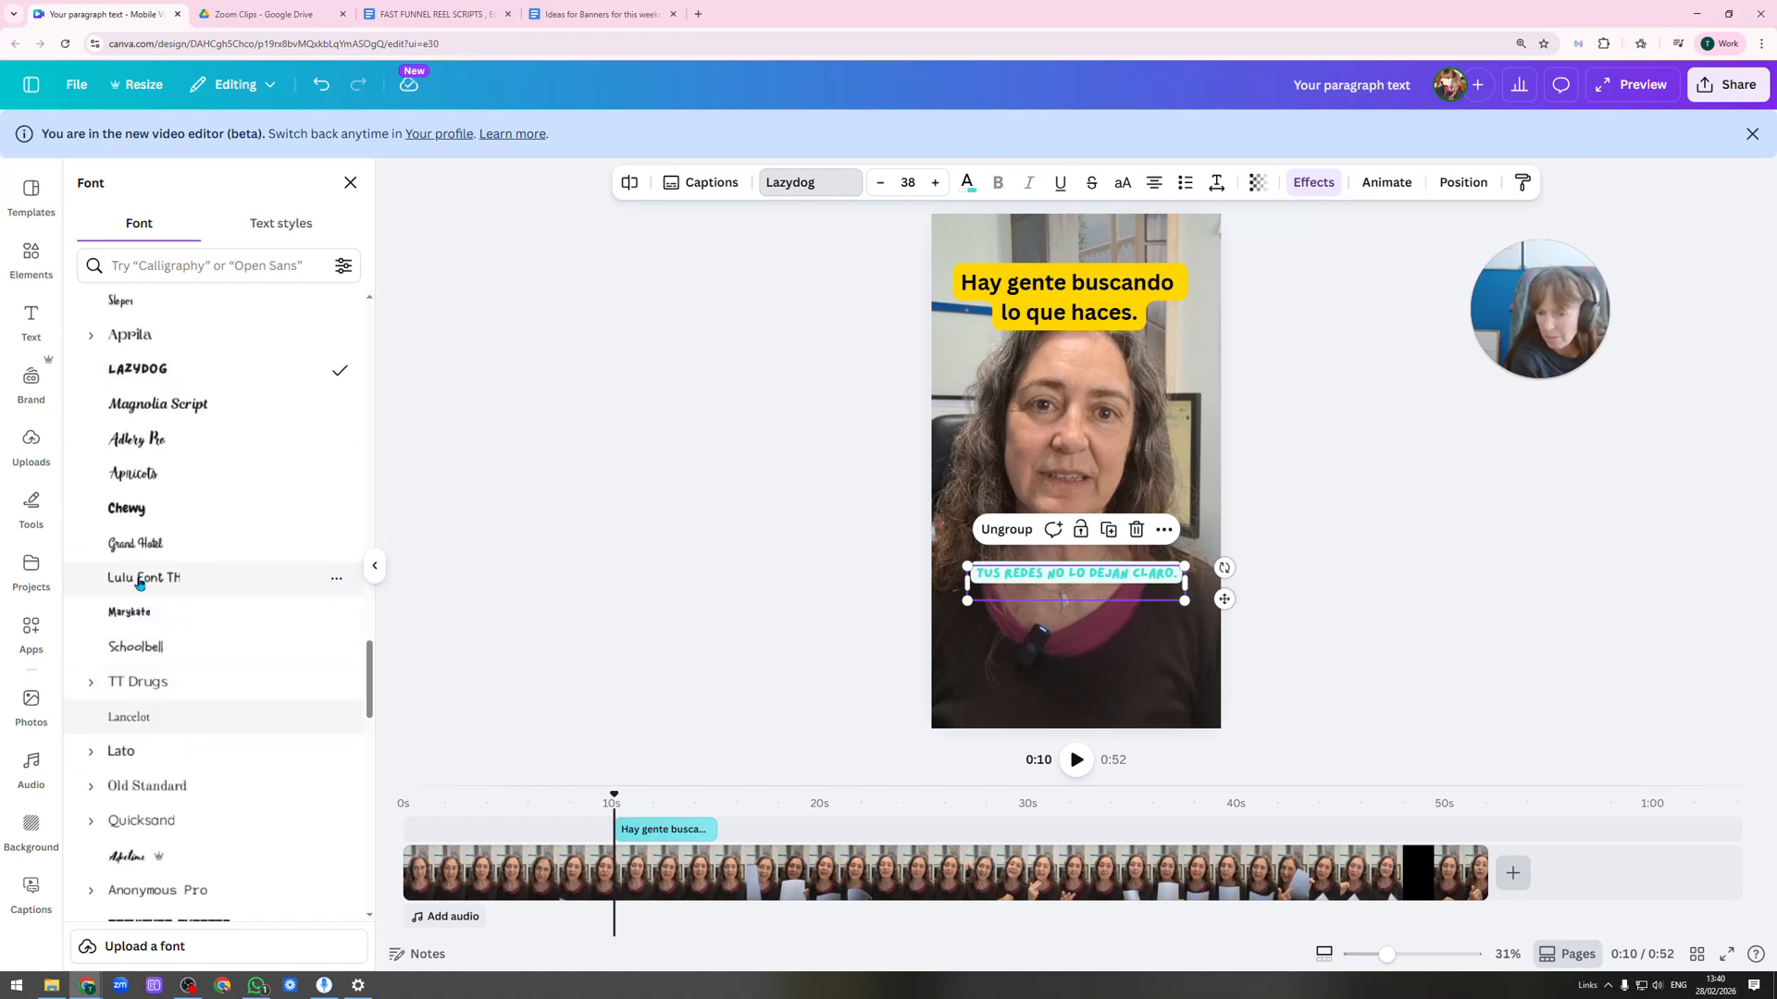
left_click(139, 578)
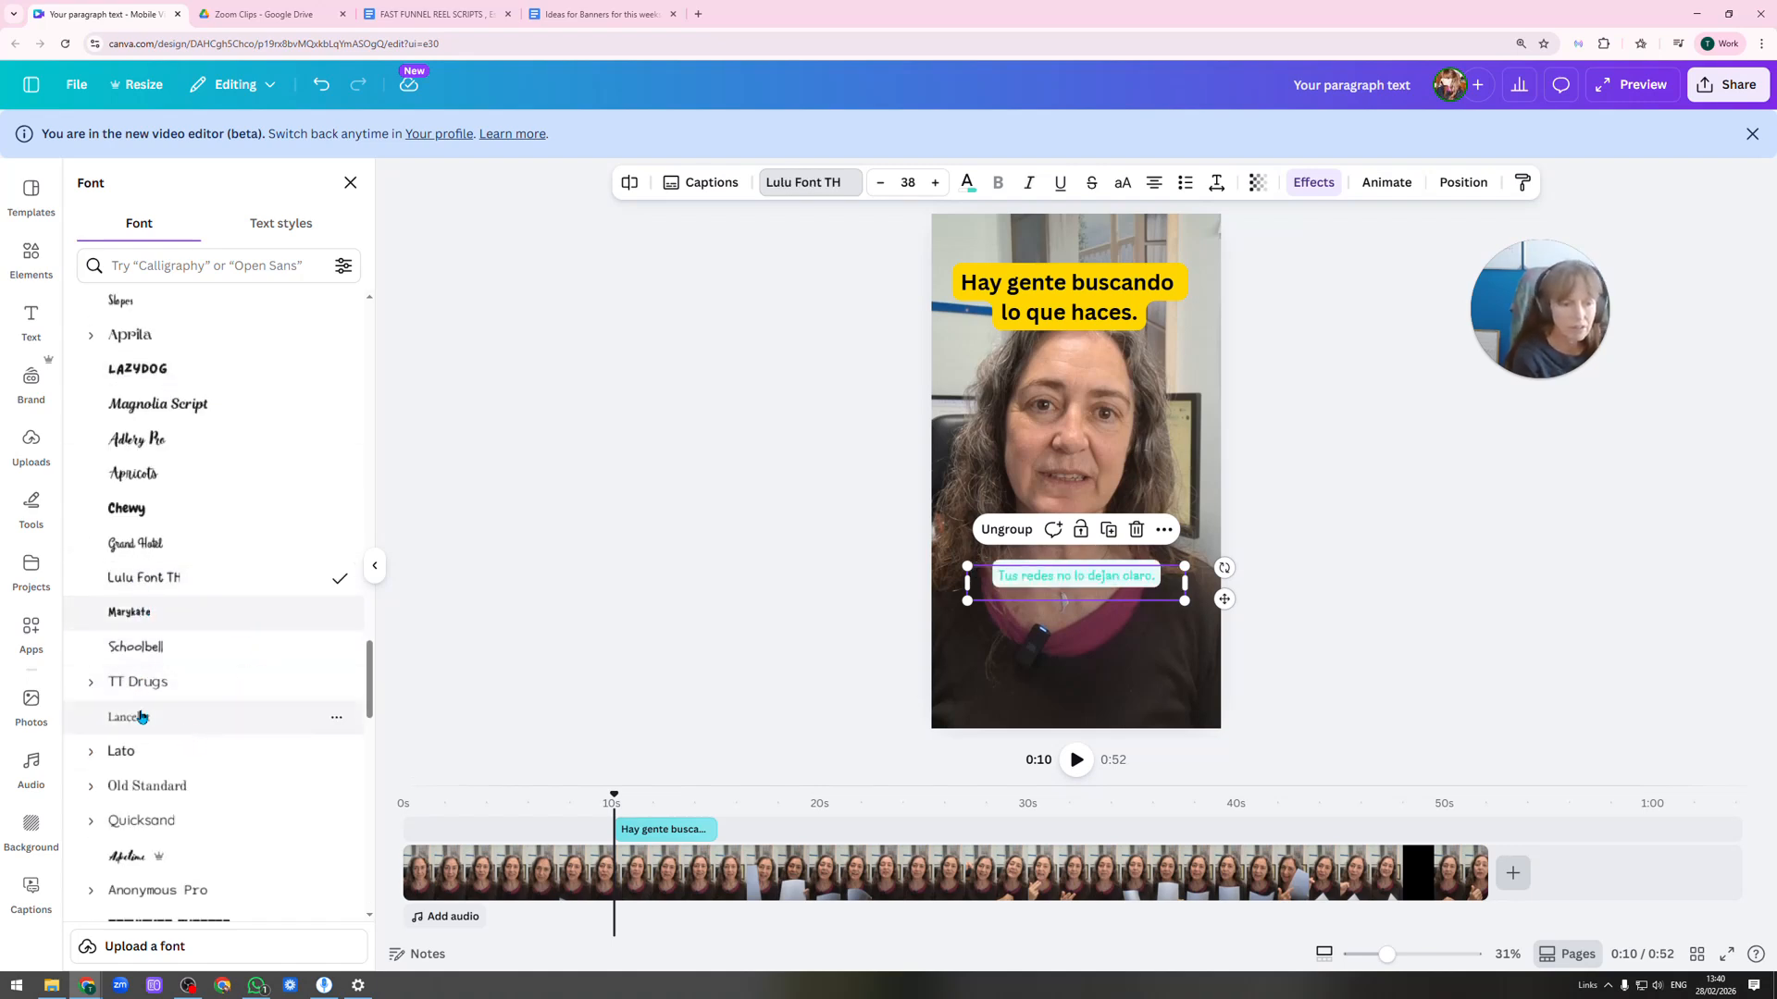
left_click(1451, 583)
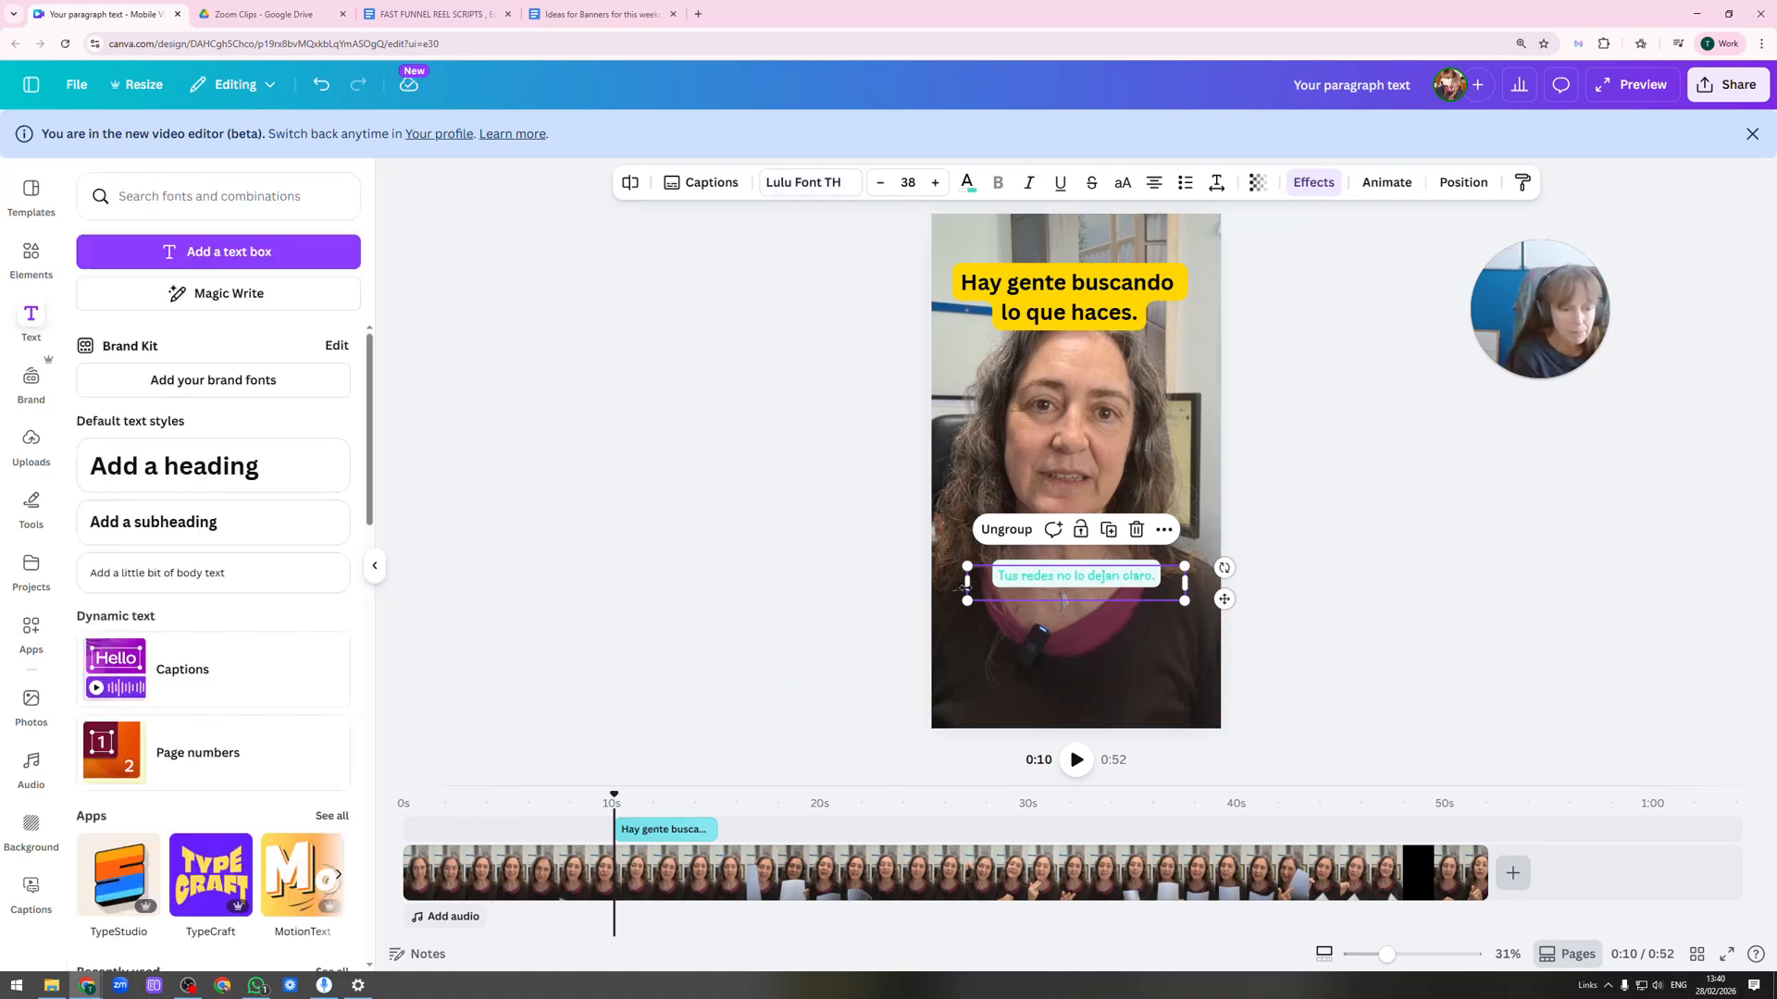
Increase the font size of the caption line "Tus redes no lo dejan claro." to 48.
left_click(1049, 582)
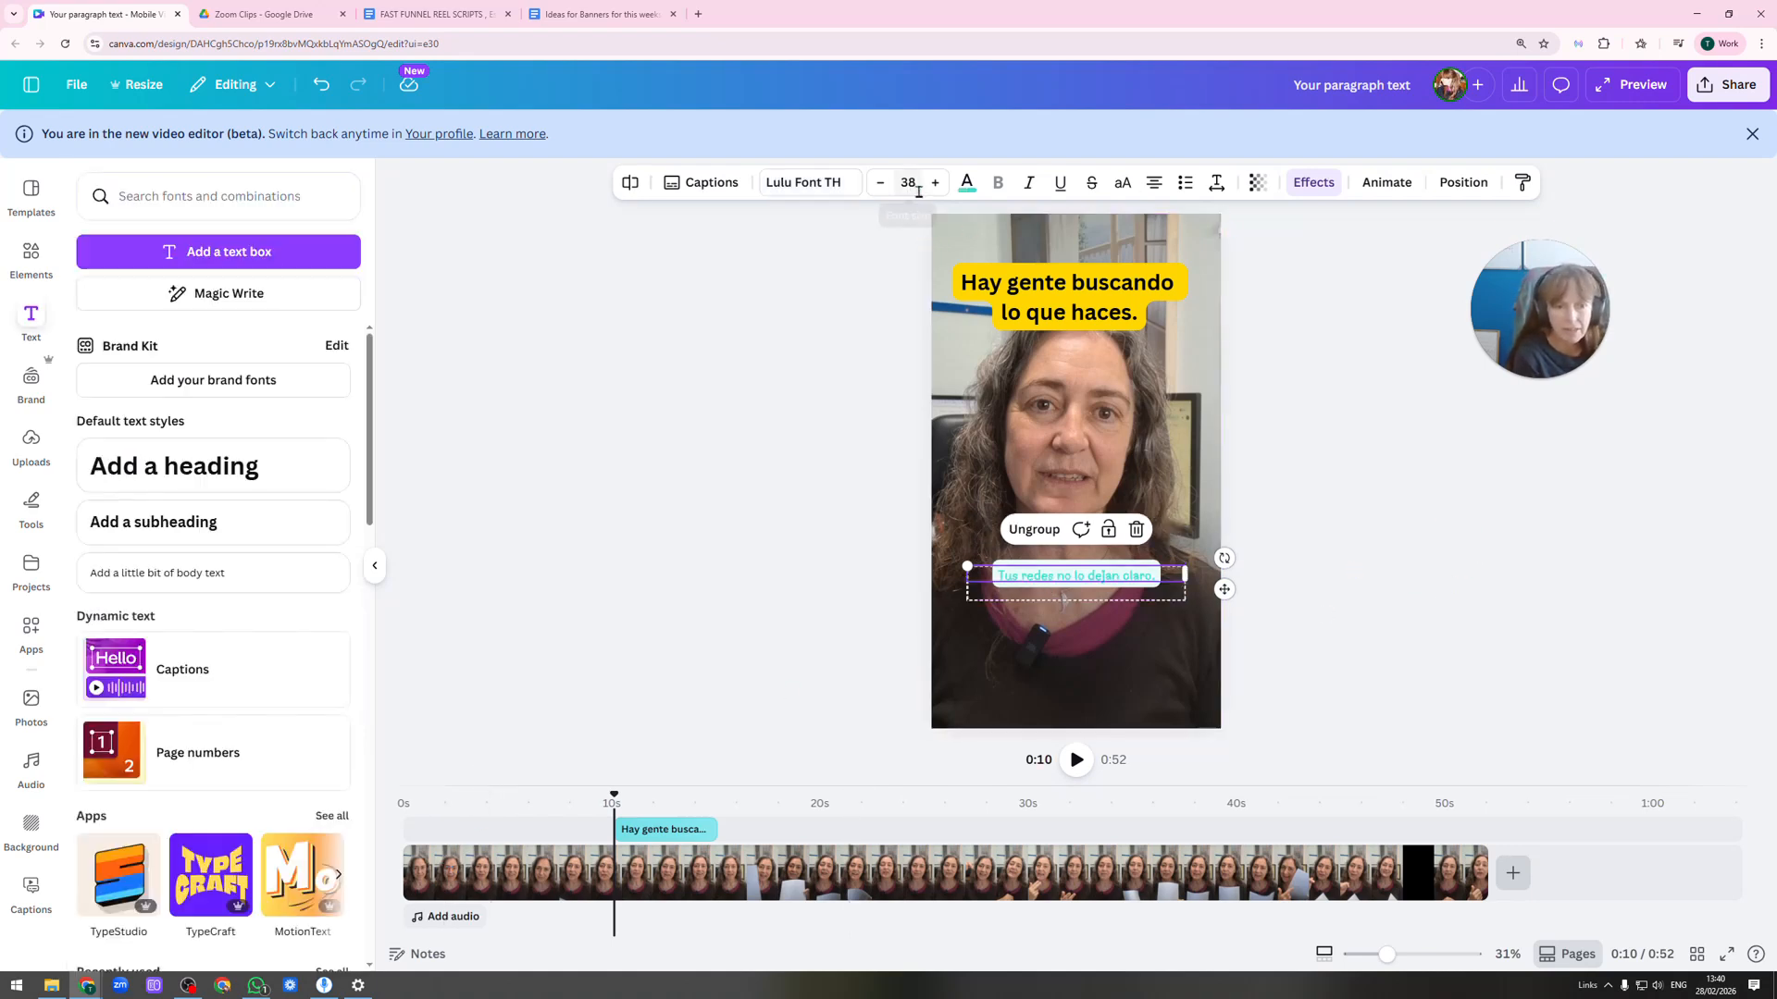
left_click(934, 183)
left_click(934, 183)
left_click(934, 183)
left_click(932, 184)
left_click(932, 184)
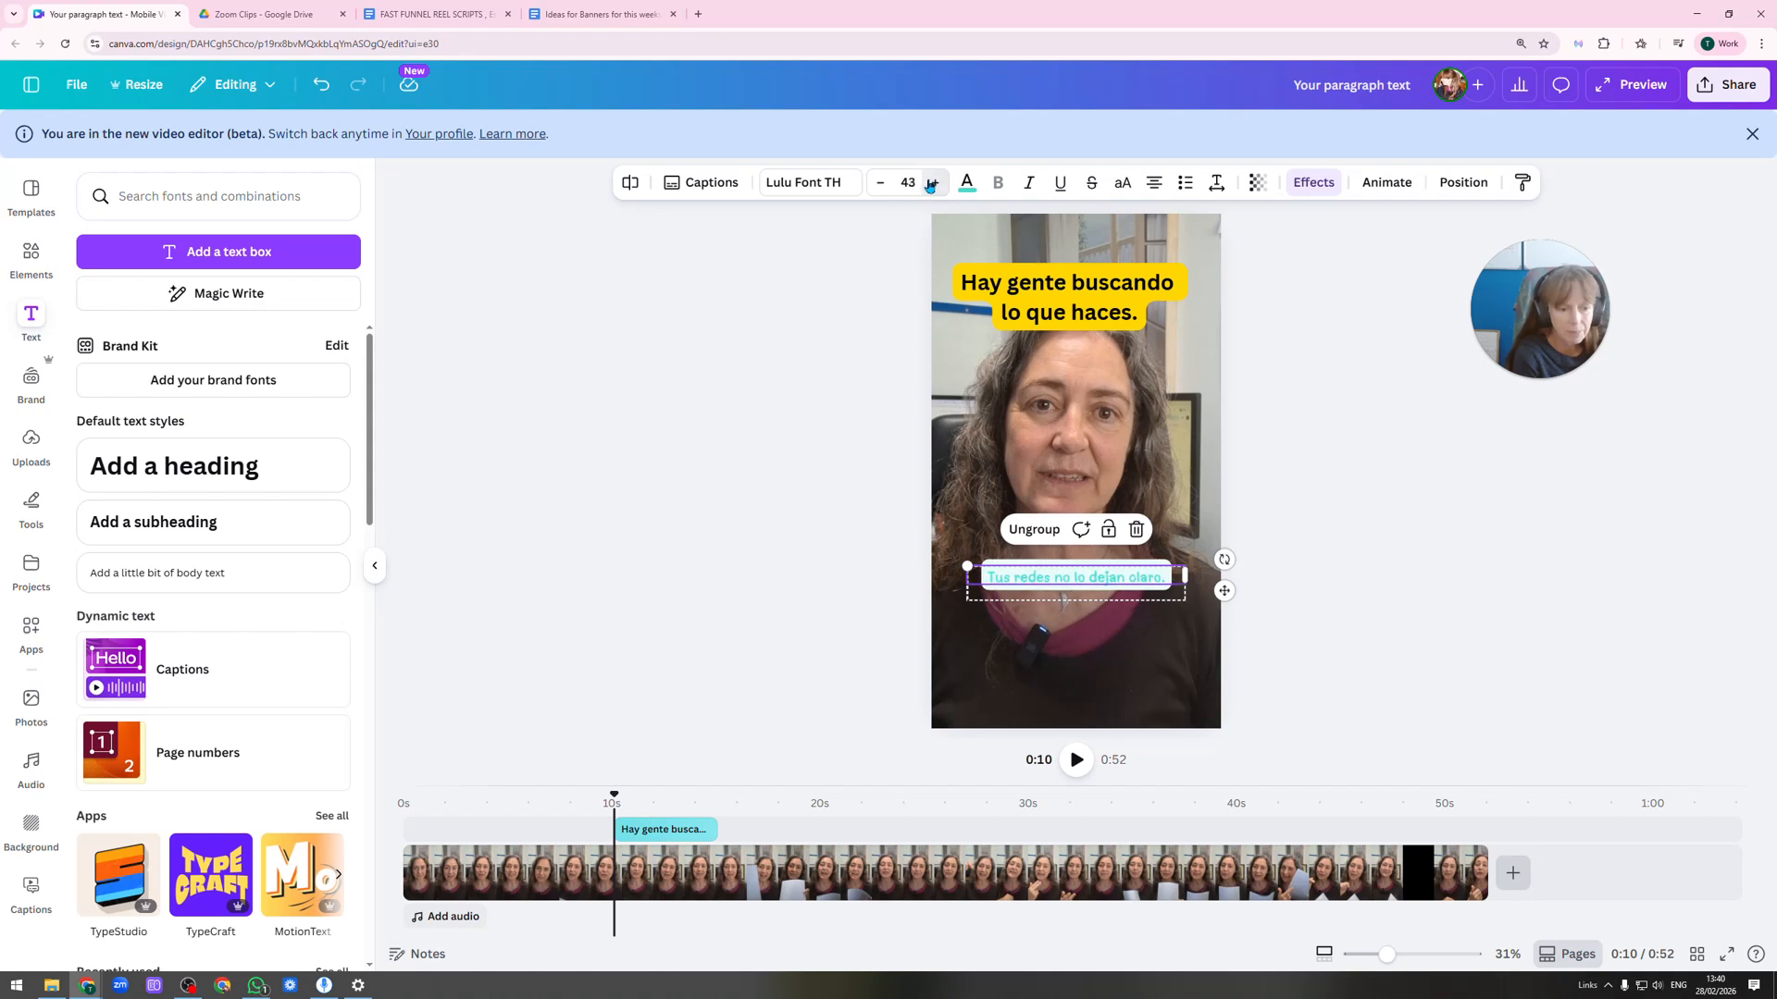
left_click(932, 184)
left_click(932, 185)
left_click(930, 185)
left_click(930, 185)
left_click(931, 184)
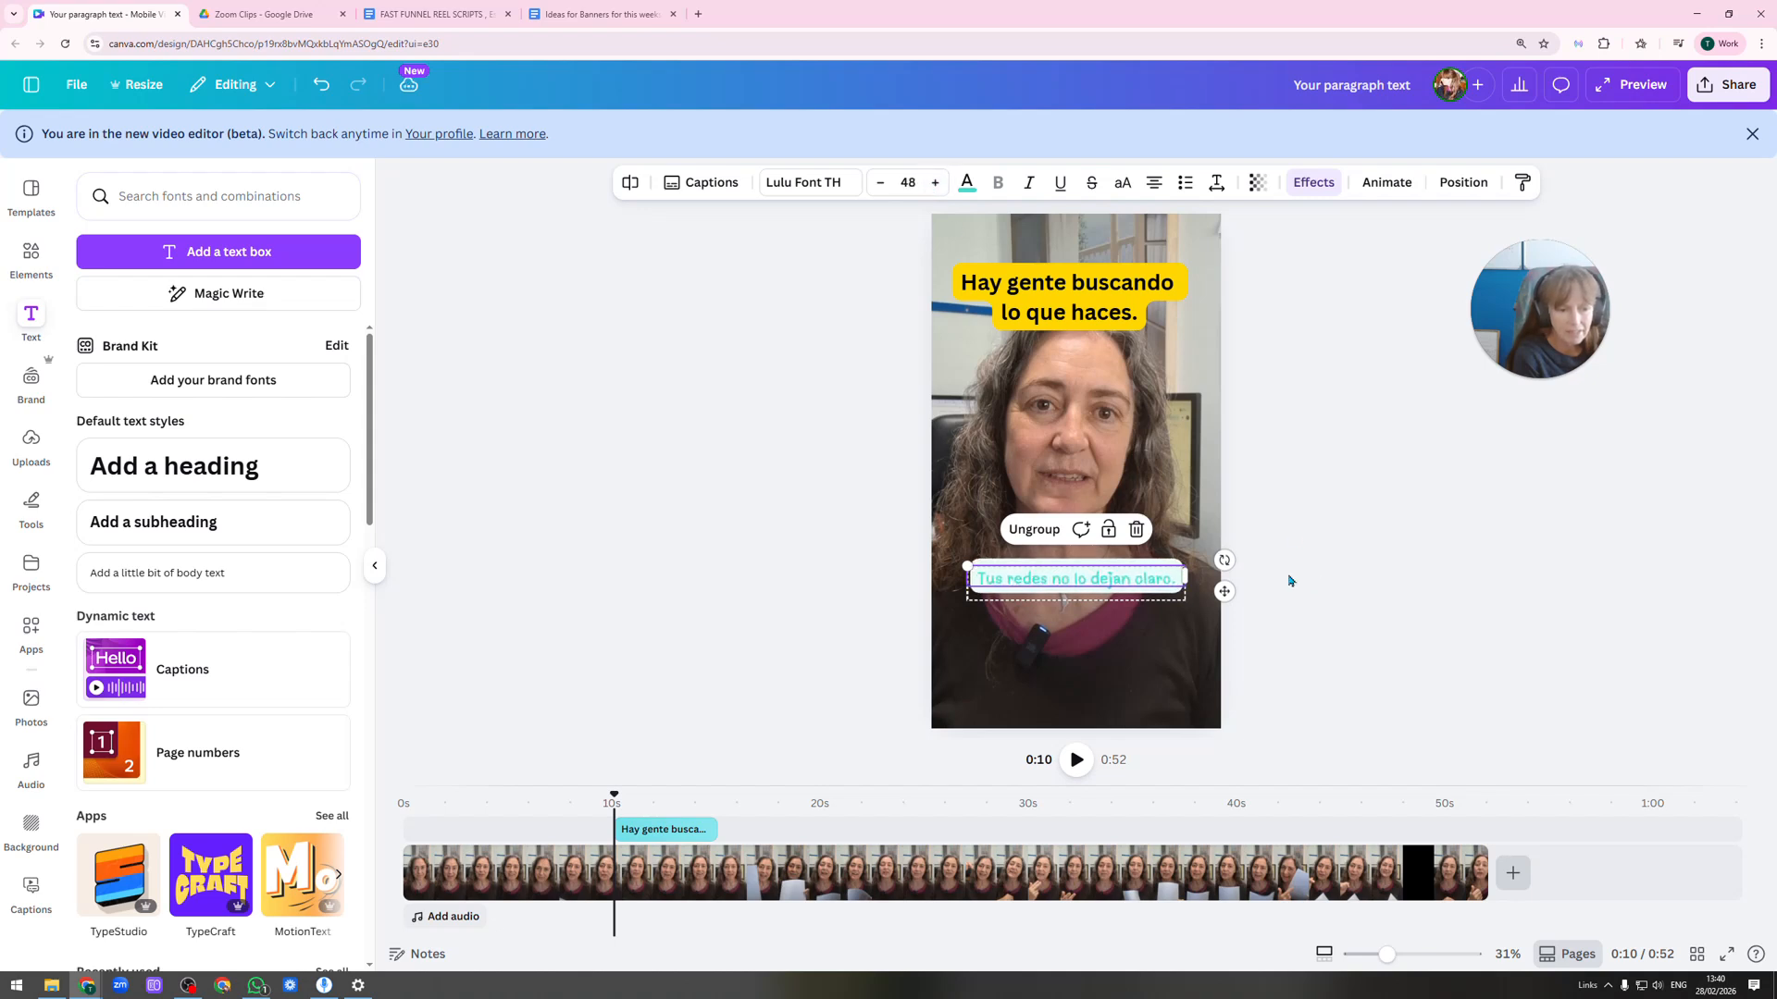
Colour the text of the caption line "Tus redes no lo dejan claro." in the brand kit's bright blue.
double_click(1062, 579)
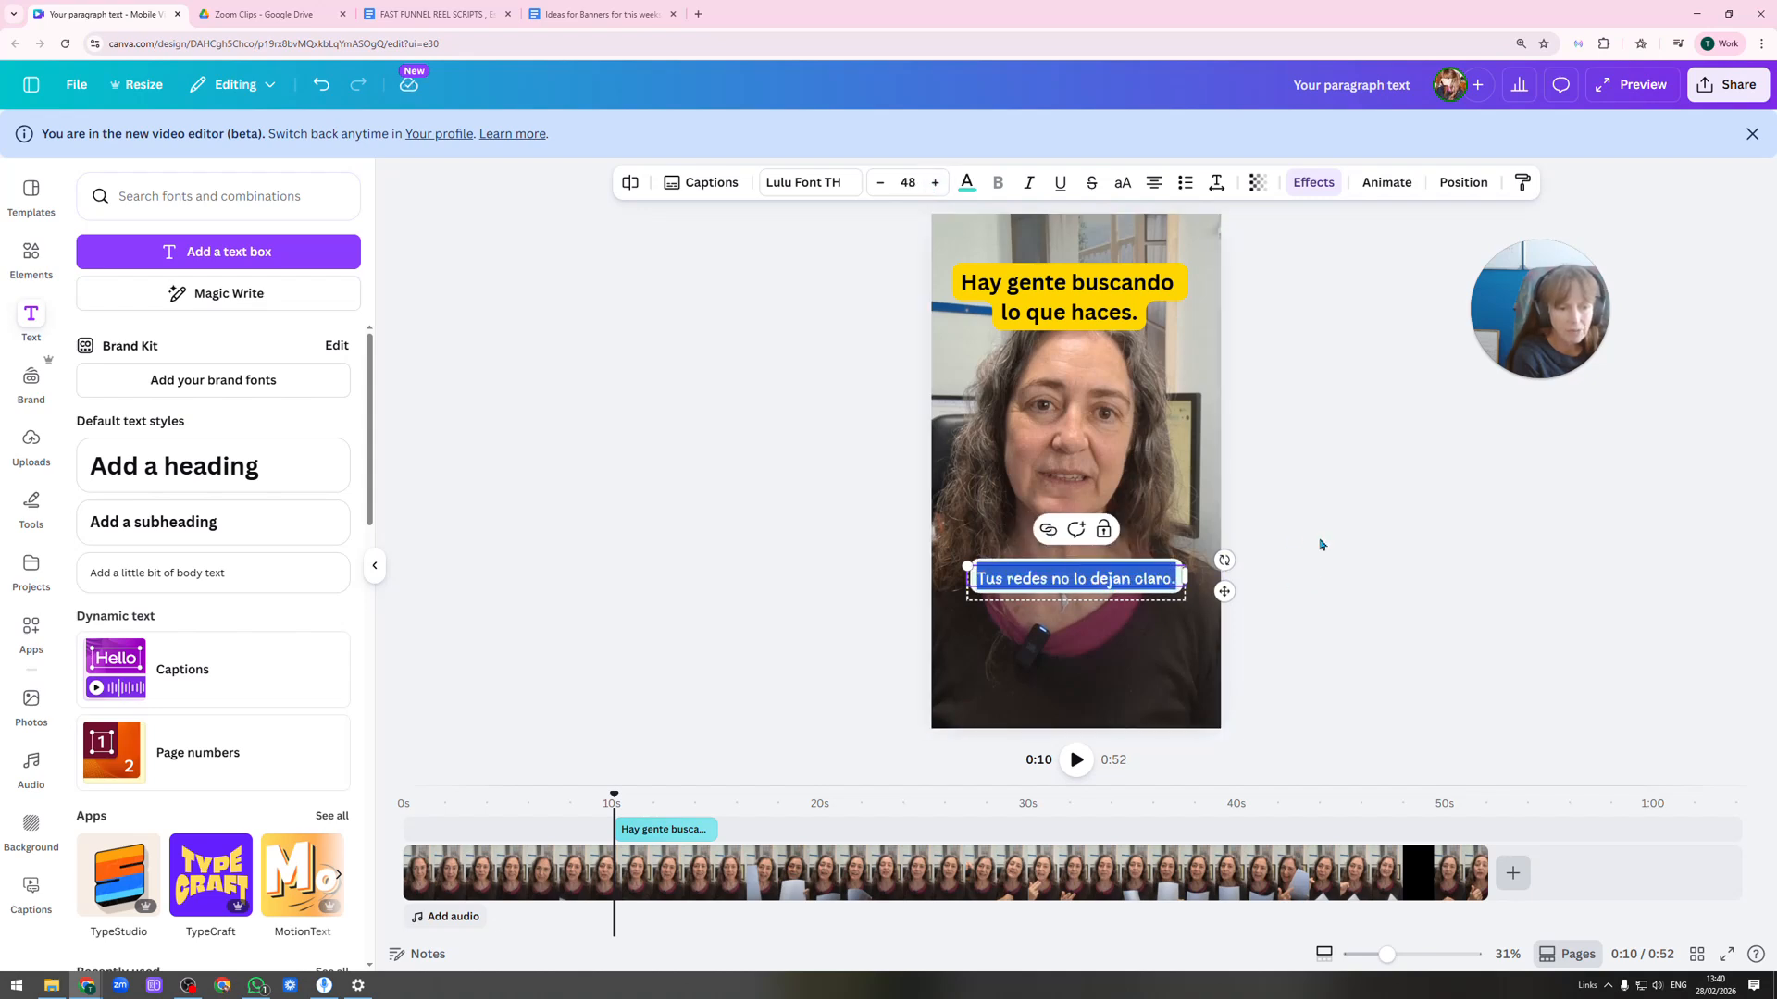
left_click(966, 184)
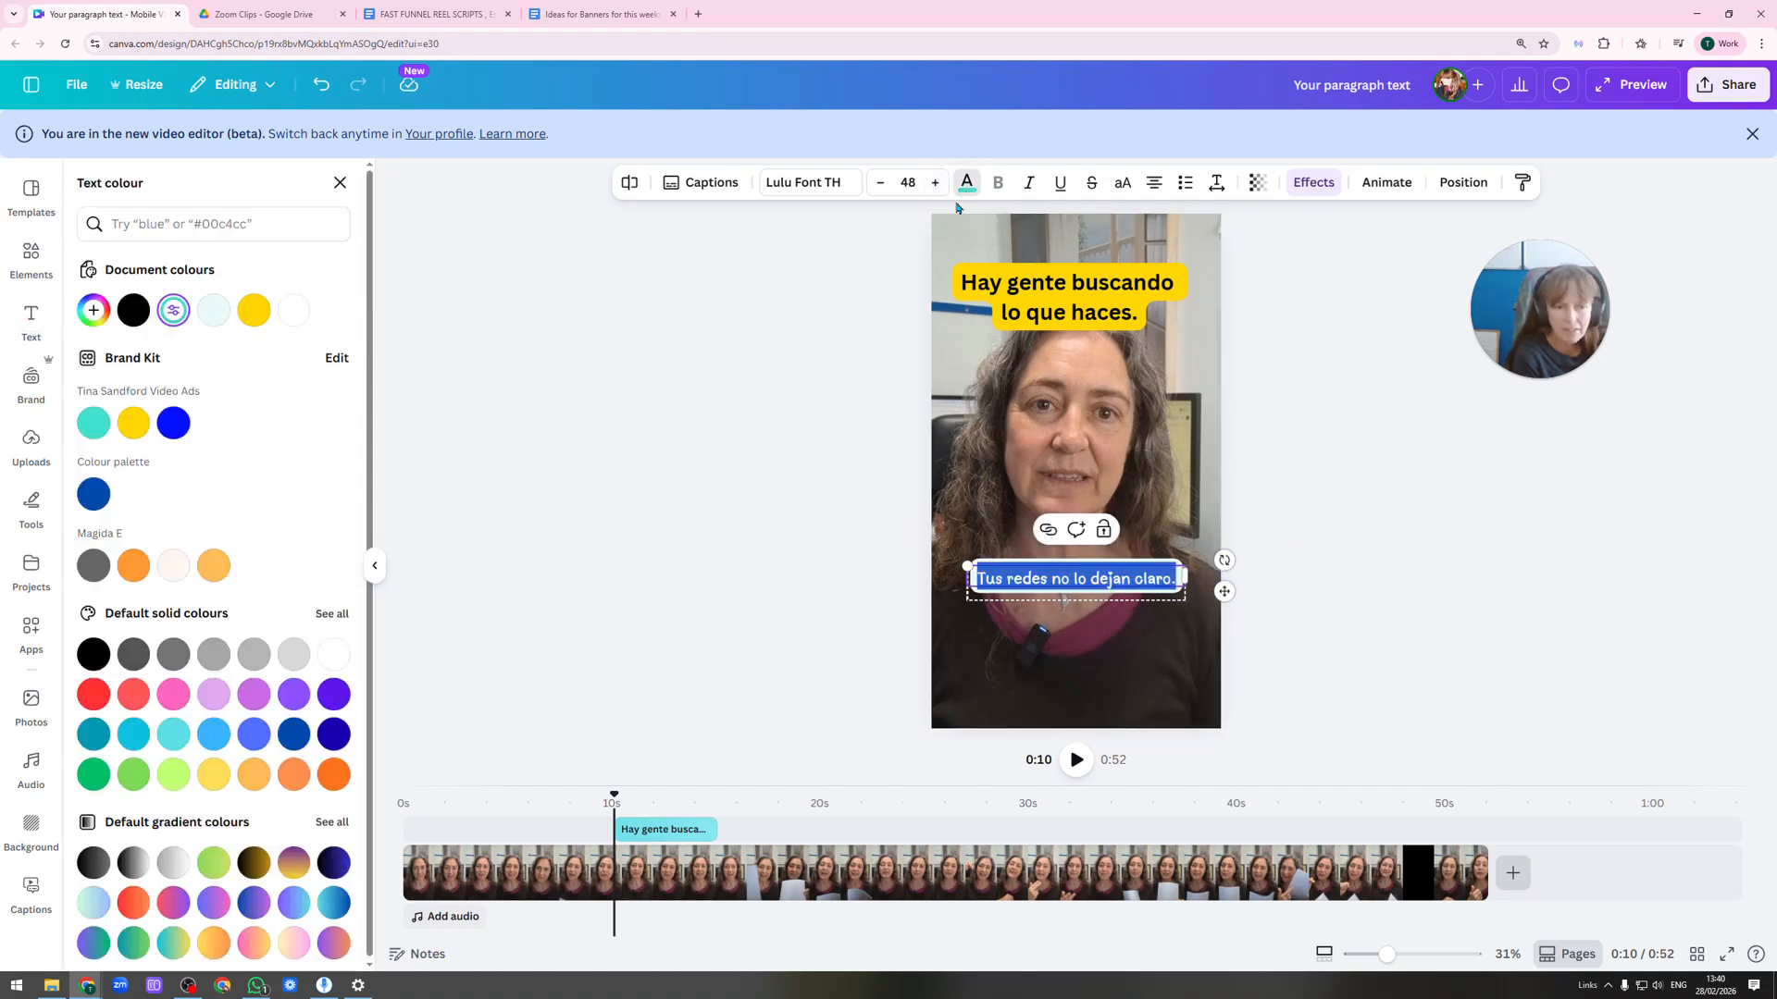
left_click(173, 422)
left_click(509, 467)
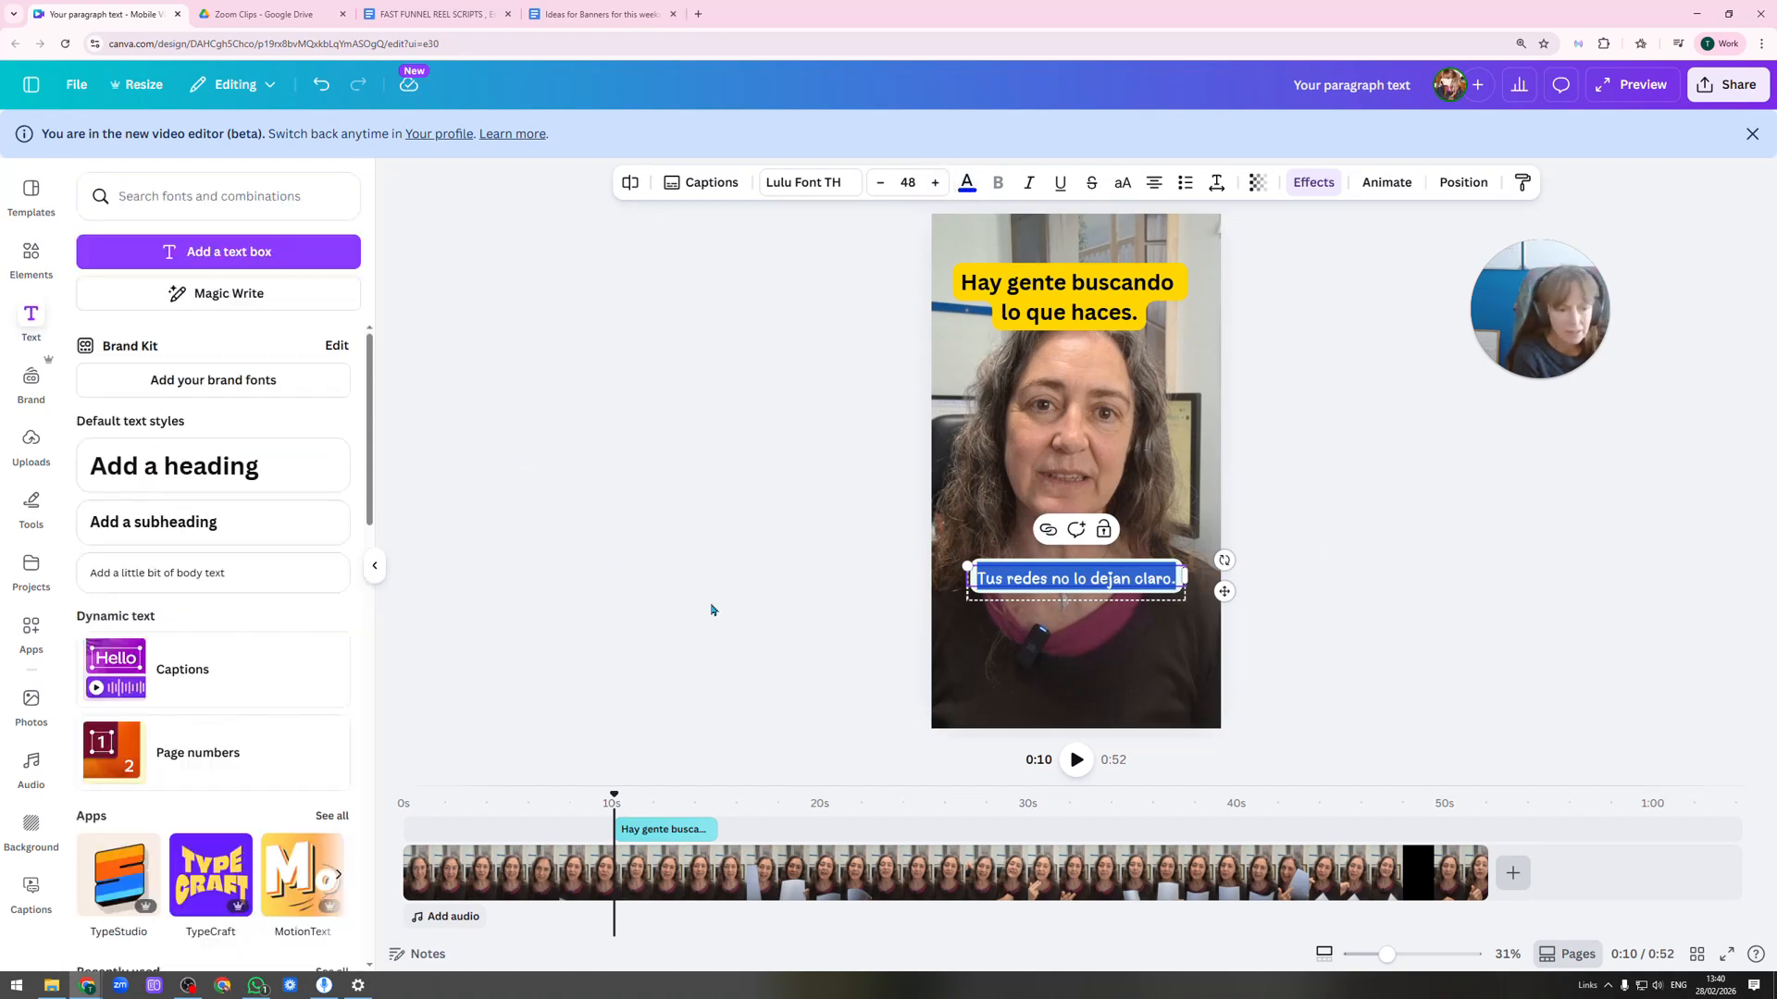
left_click(1082, 574)
left_click(1342, 551)
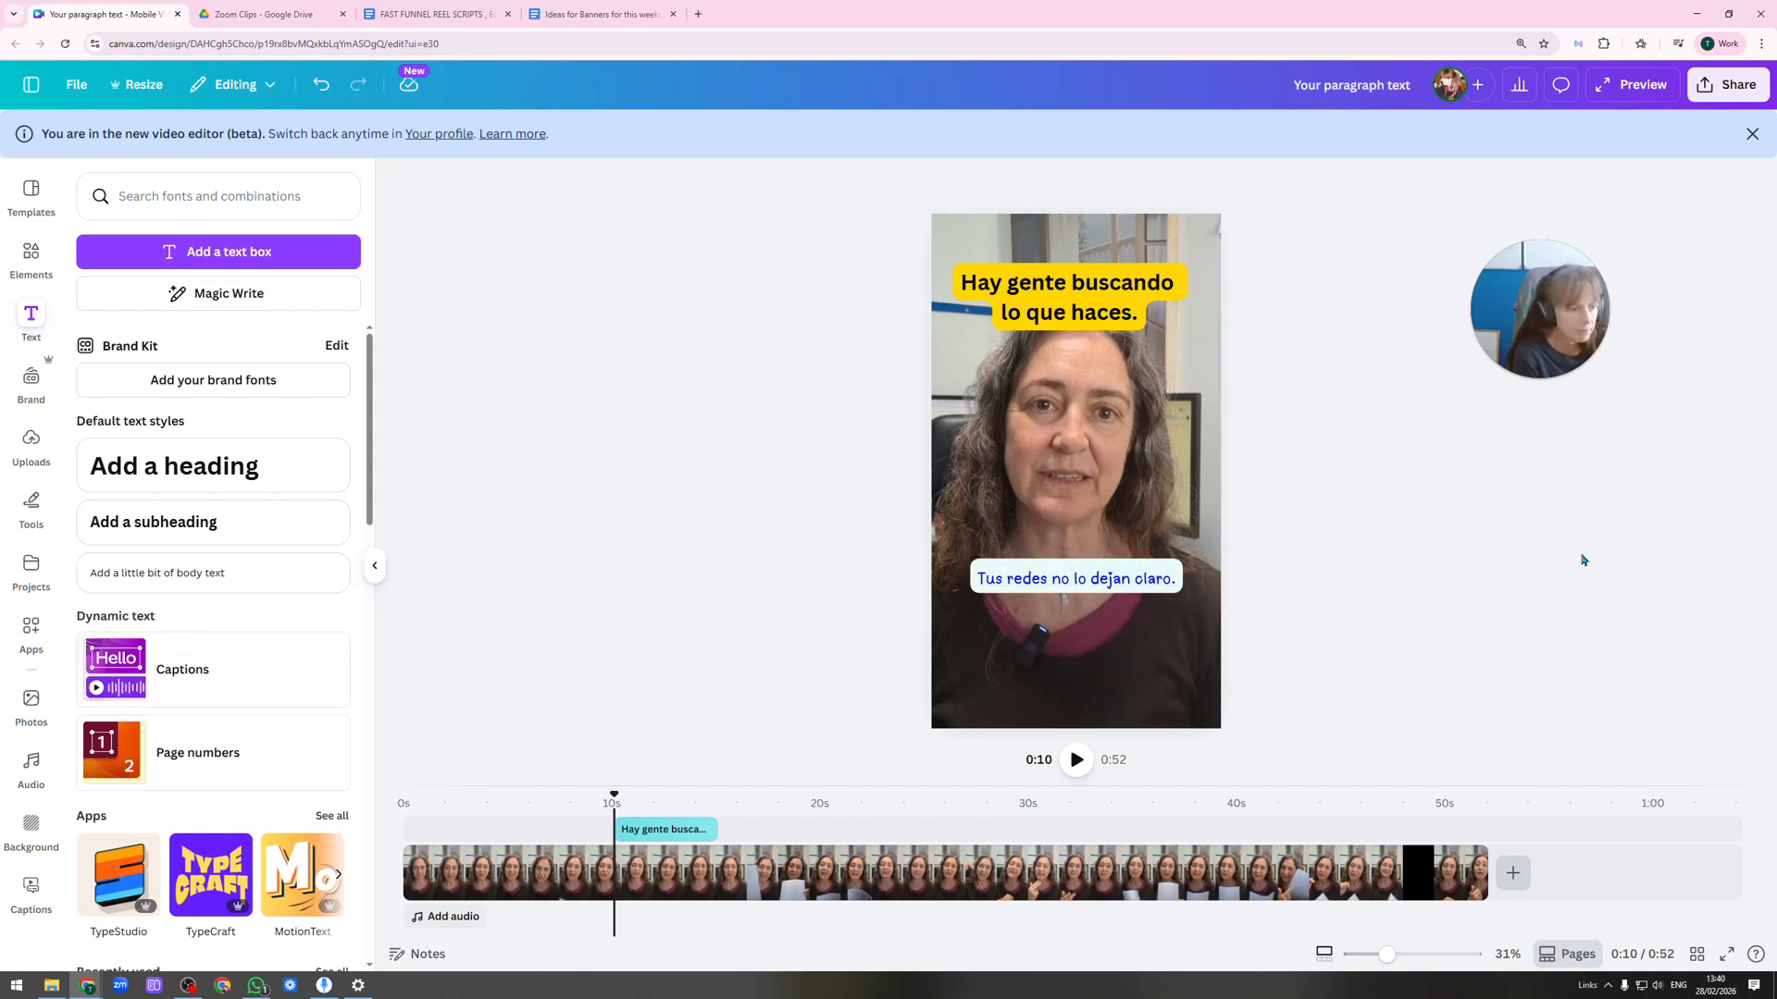
Apply the Background effect to the caption group and try the yellow and the brand turquoise as its colour.
left_click(1061, 583)
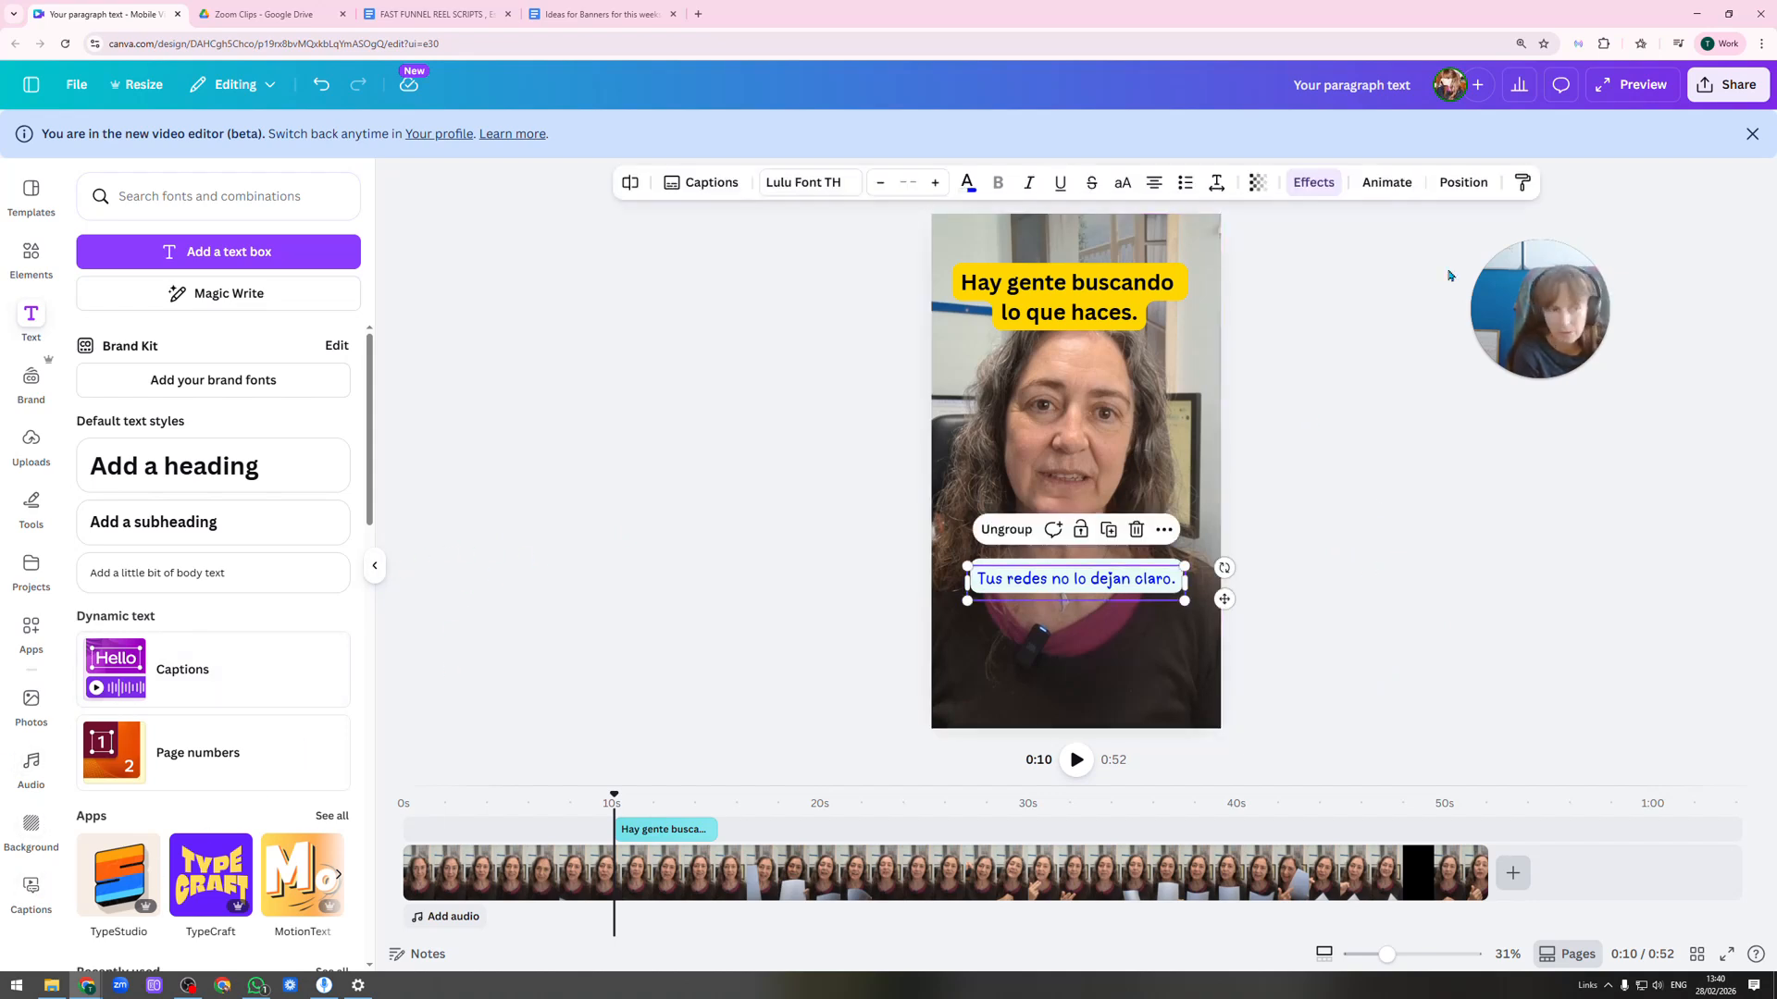
left_click(1312, 185)
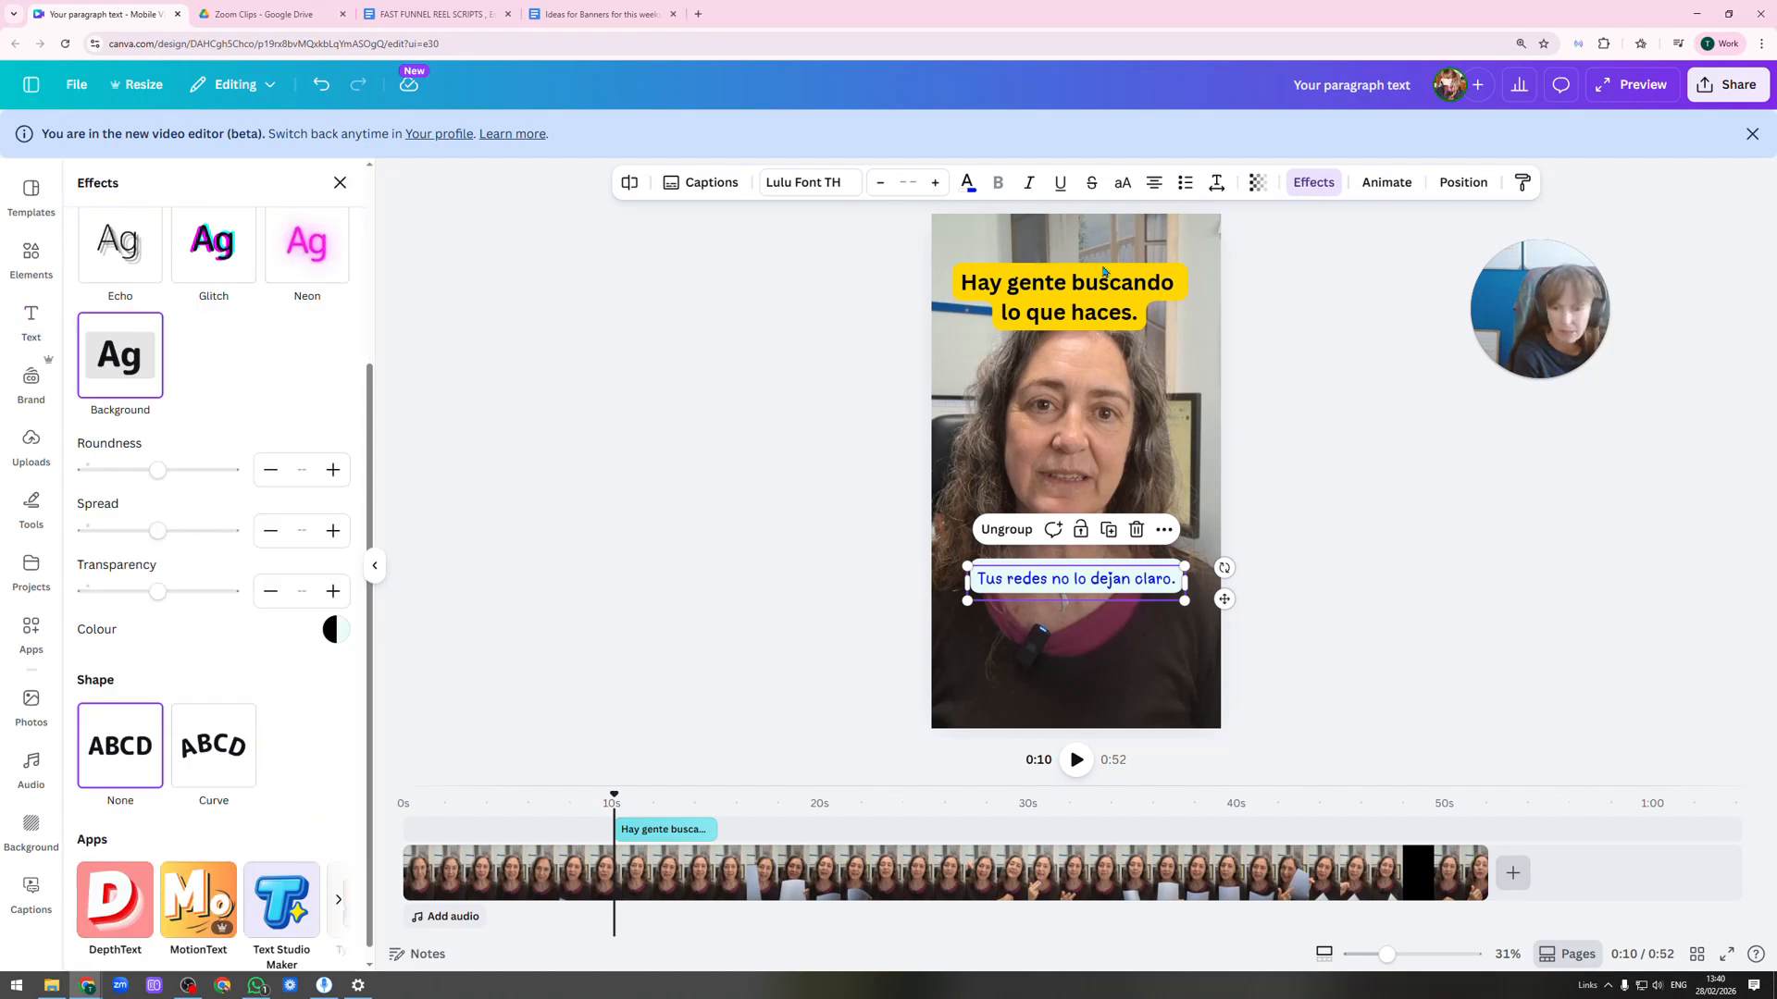
left_click(138, 375)
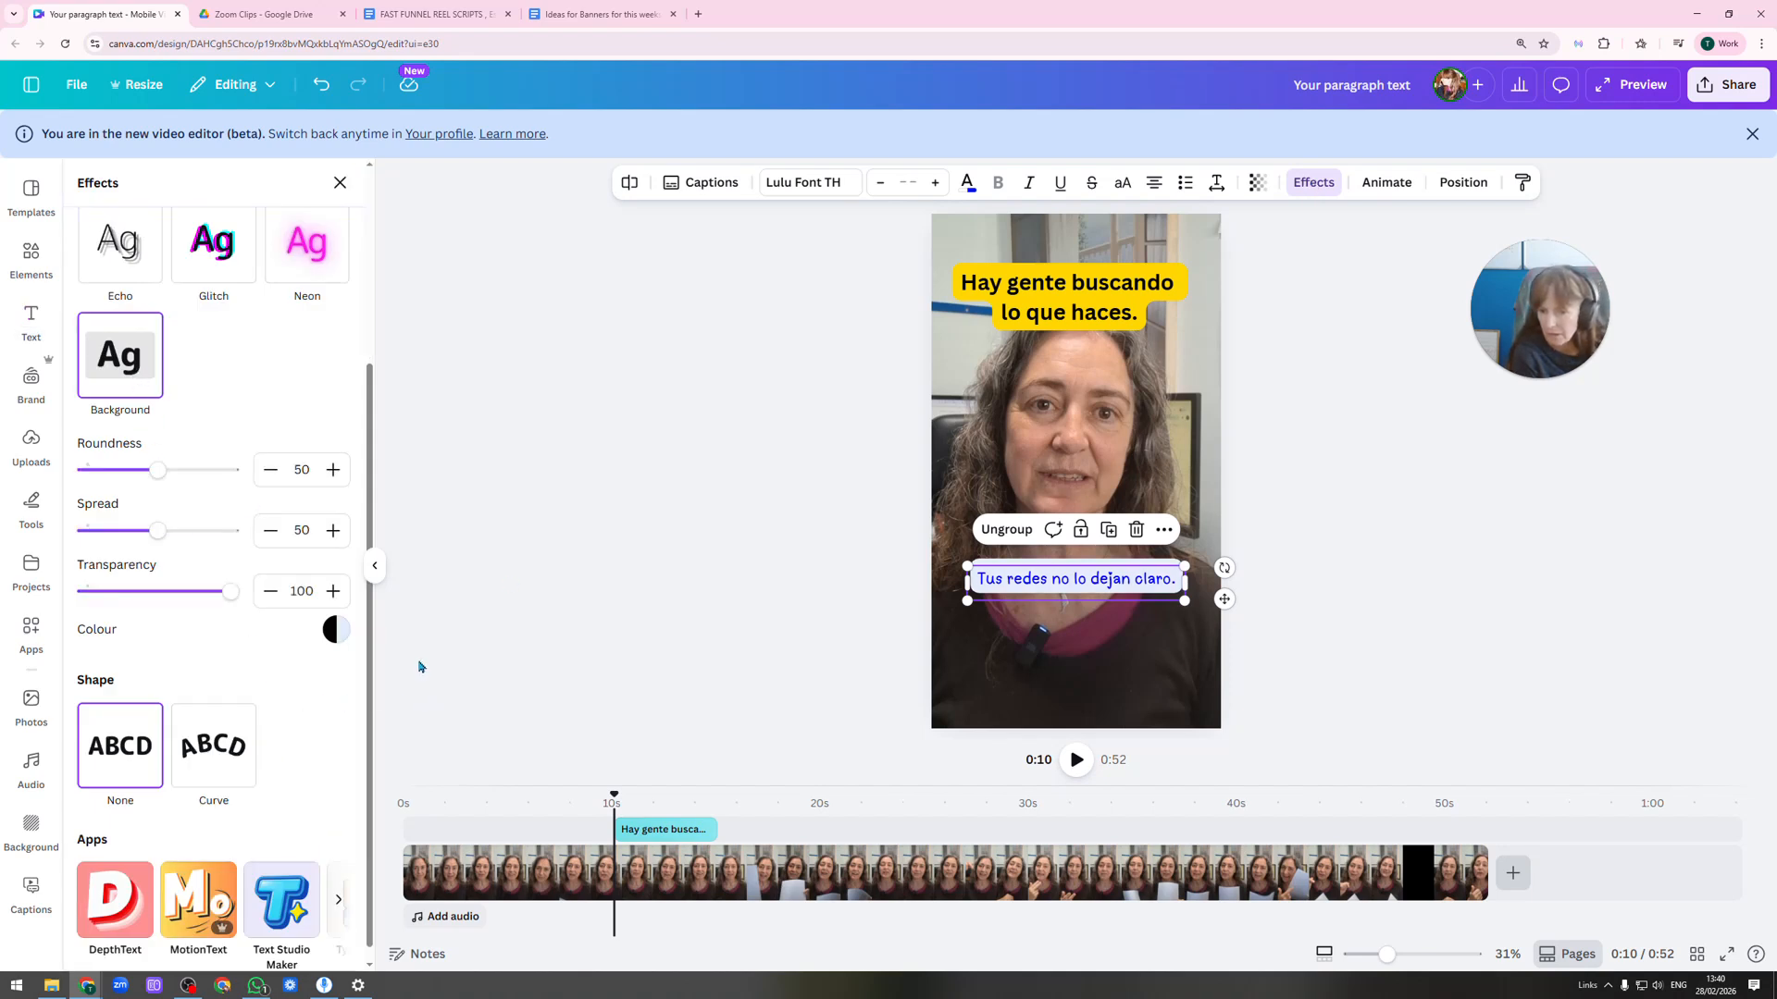
left_click(336, 630)
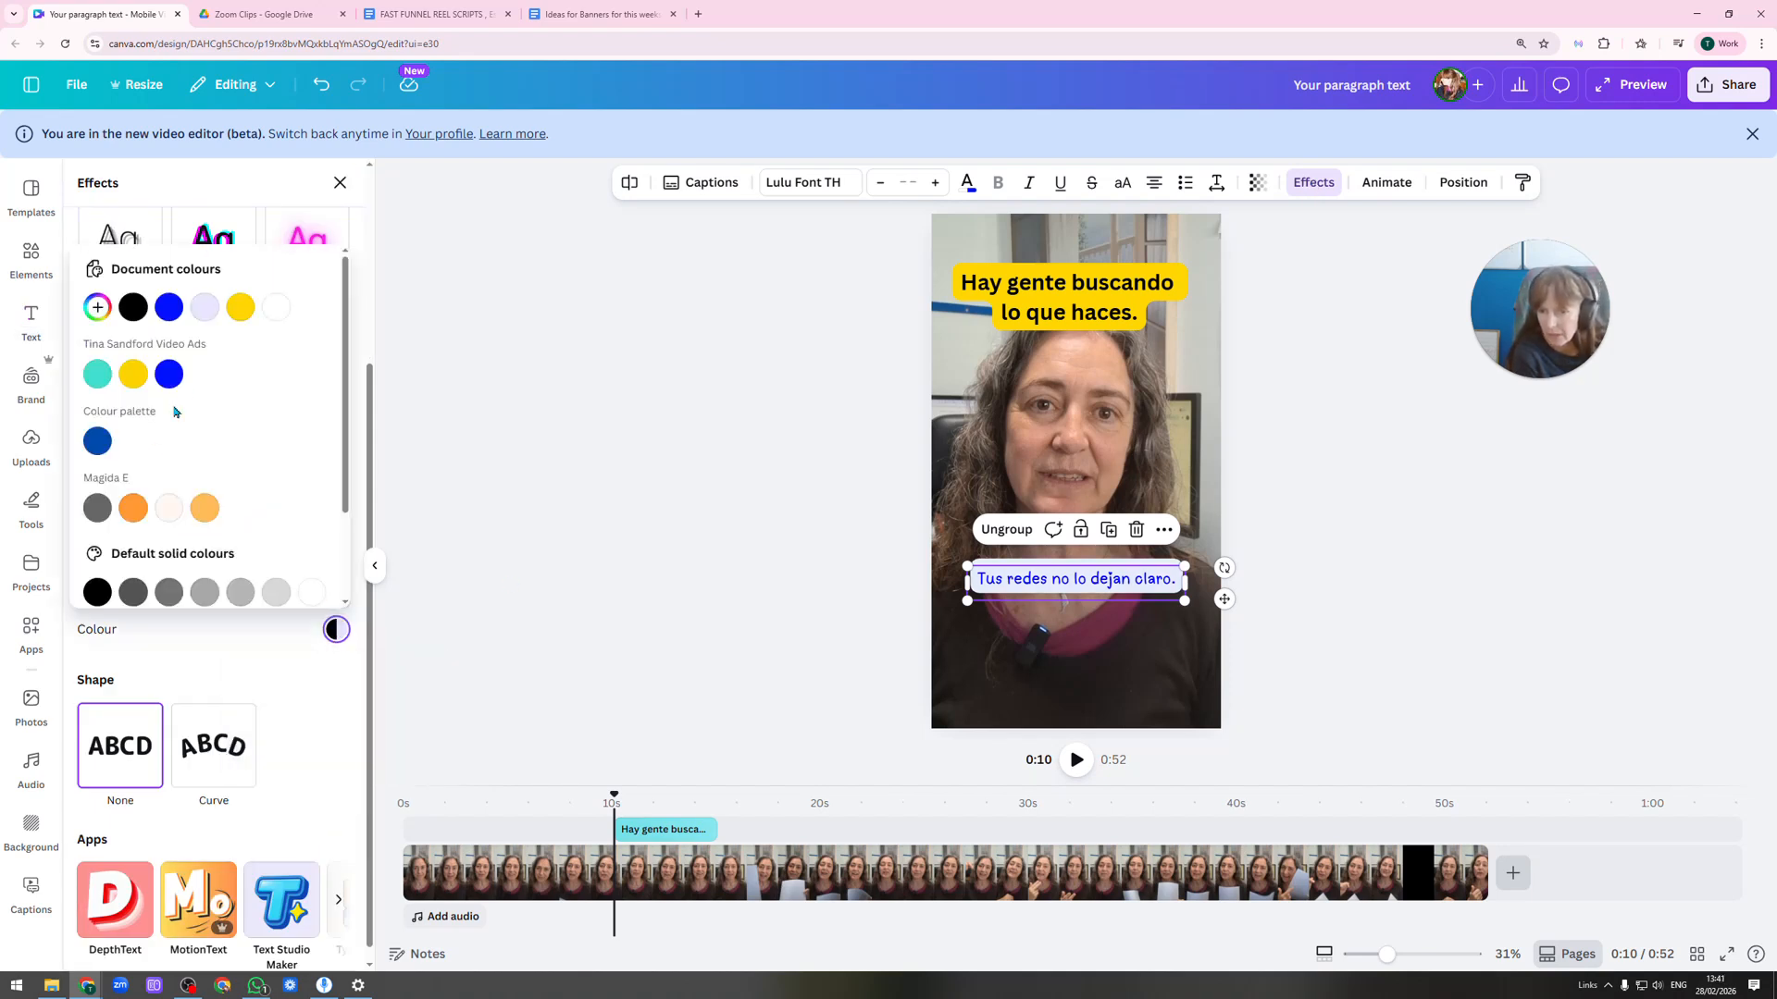
left_click(240, 306)
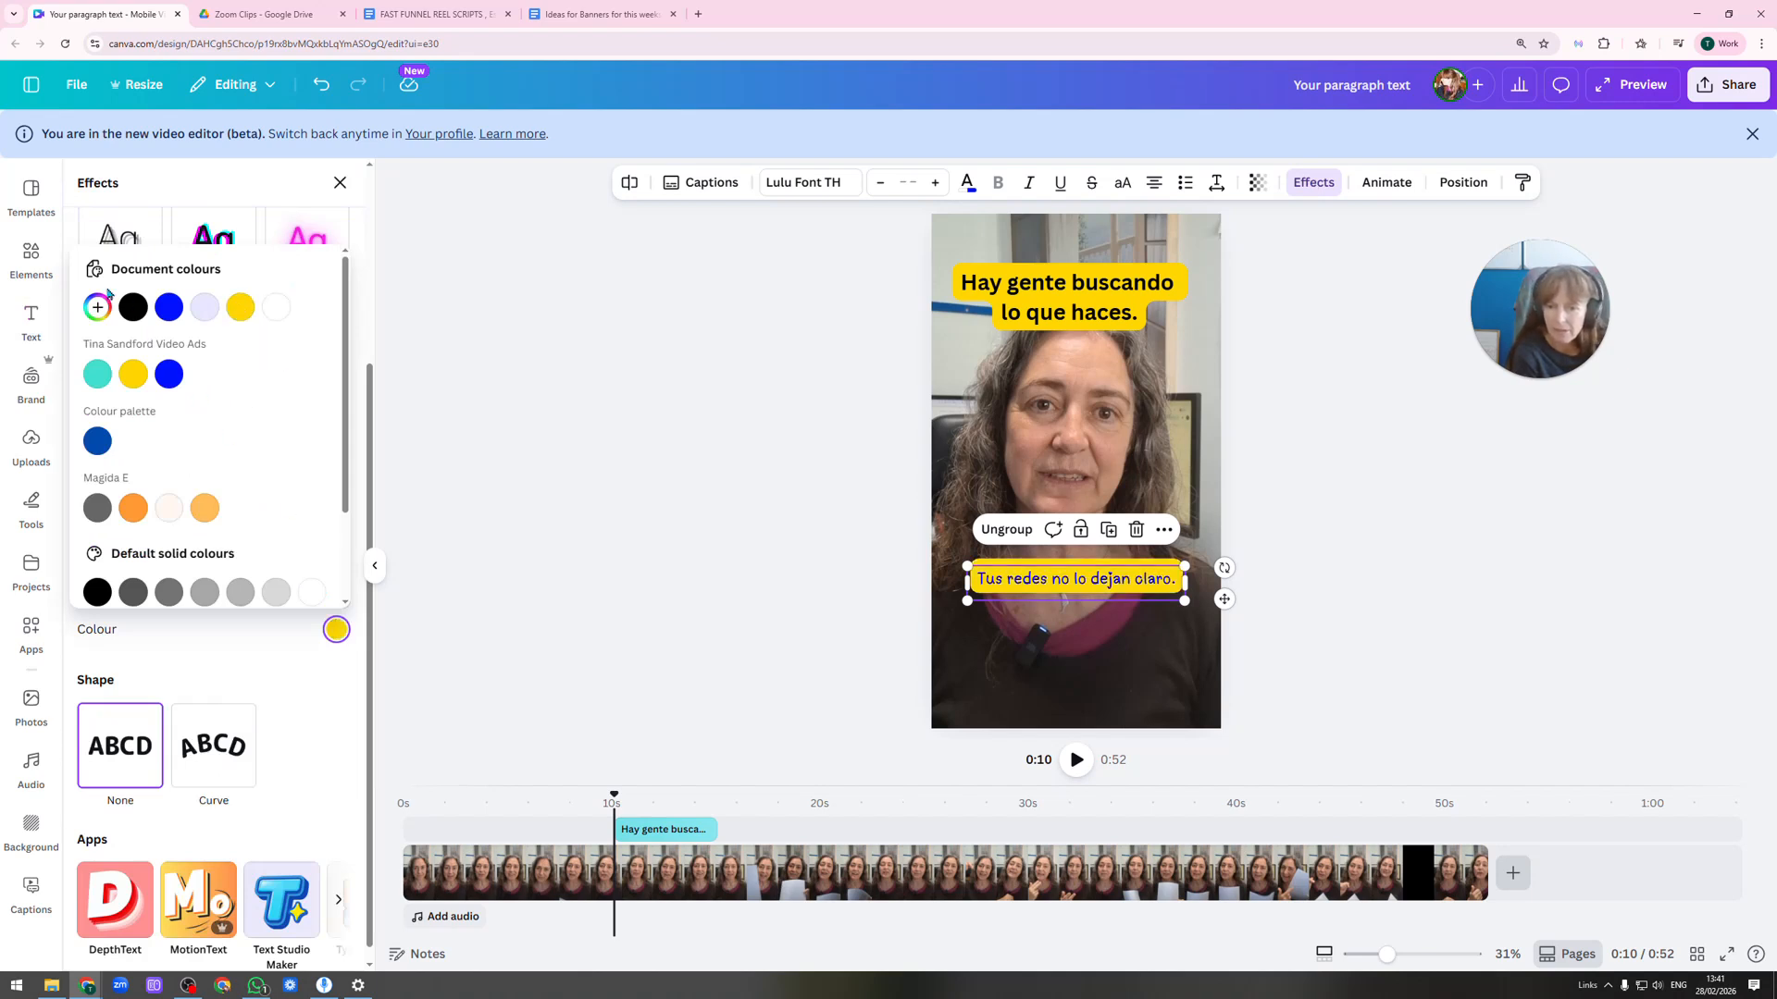
left_click(96, 376)
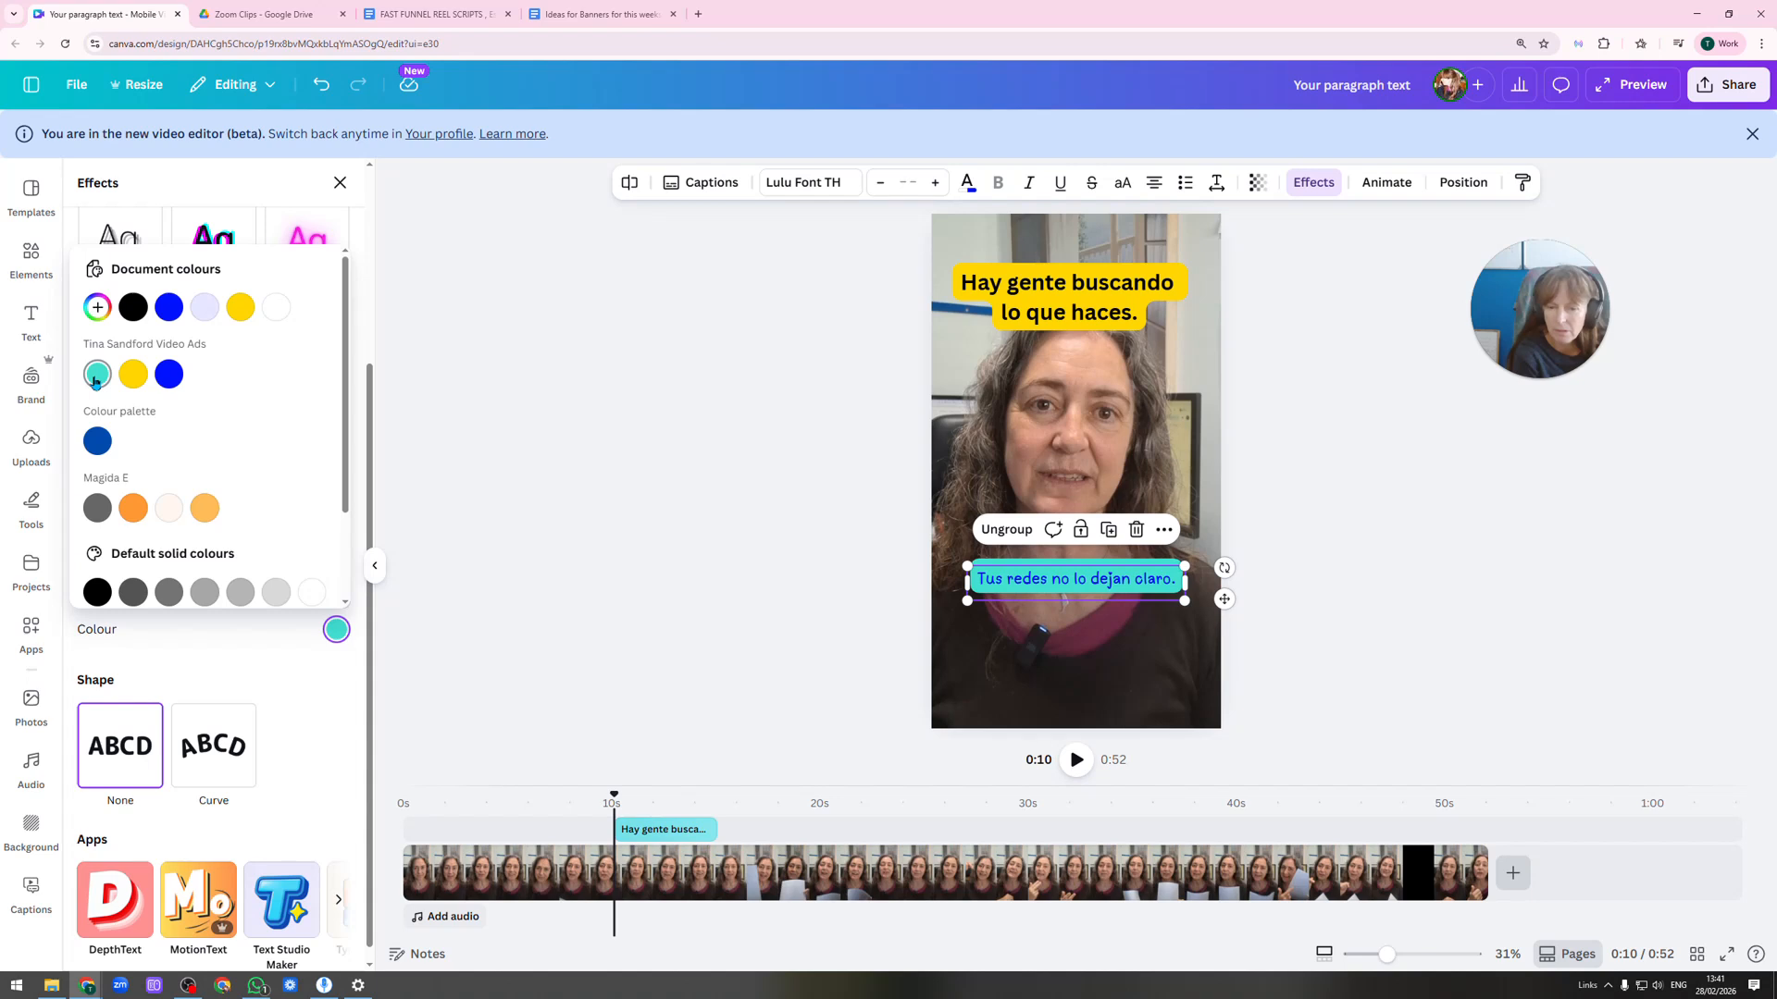
Try lime green as the caption background, and set it to the light turquoise from the default solid colours.
scroll(242, 466, "down", 2)
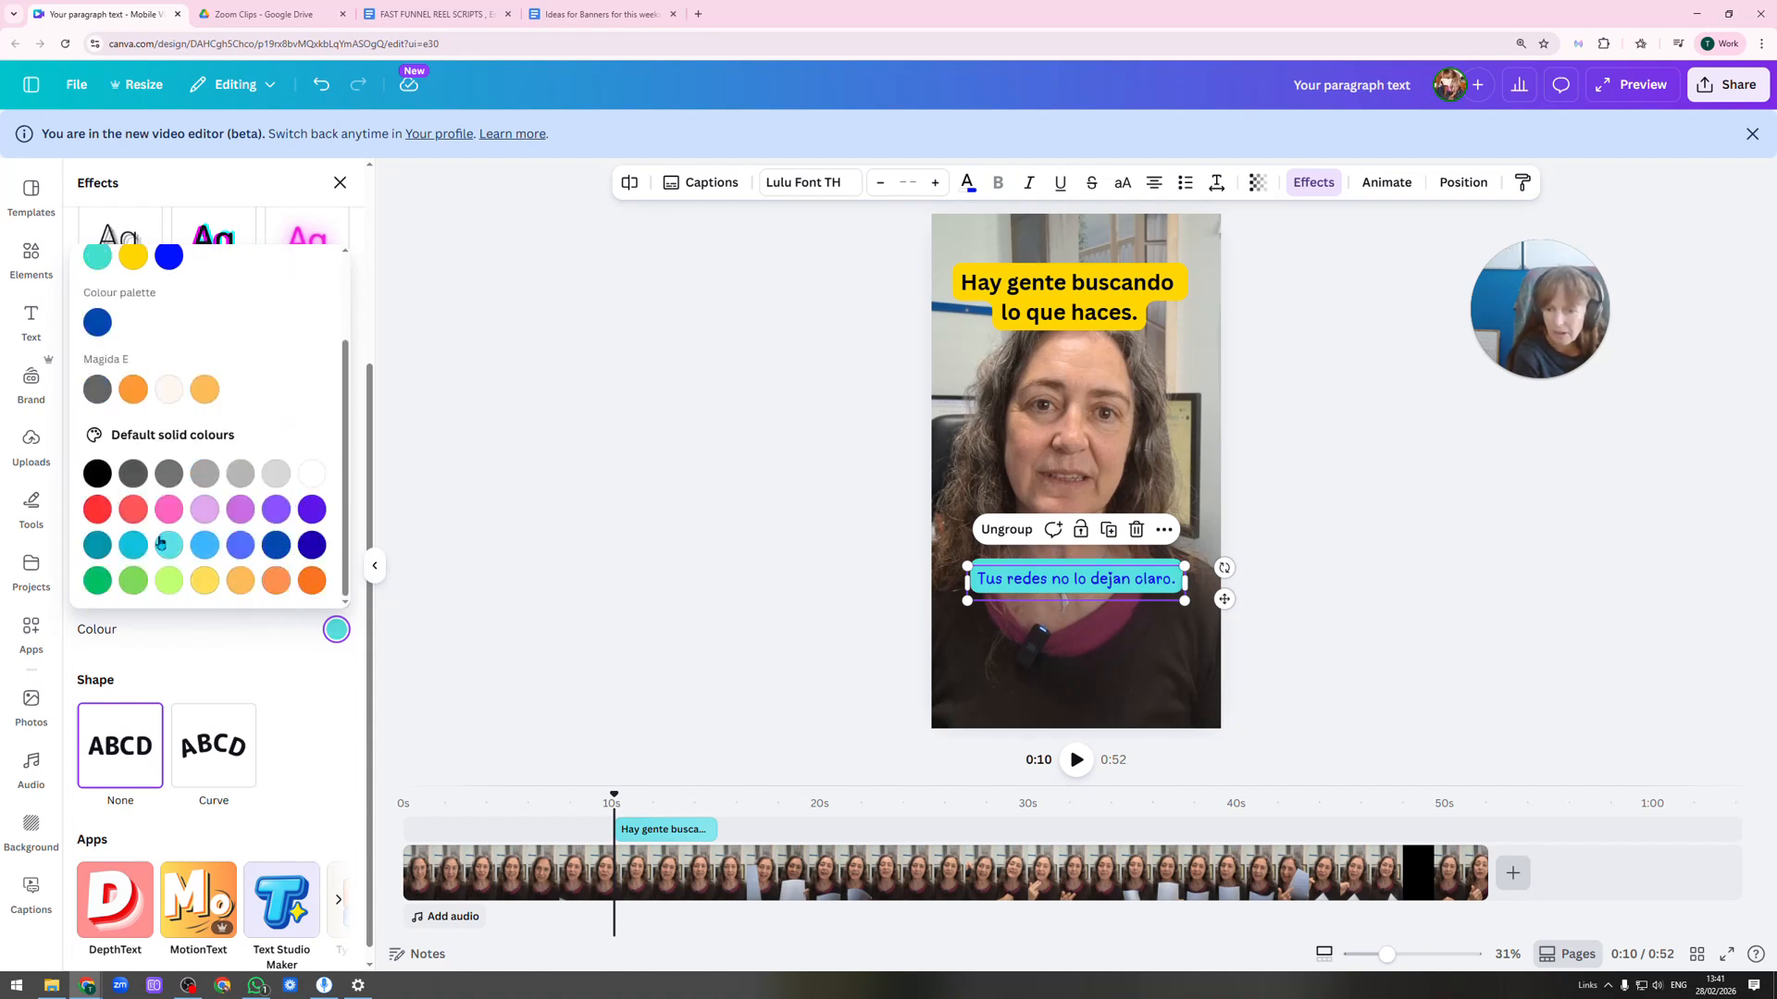
left_click(170, 581)
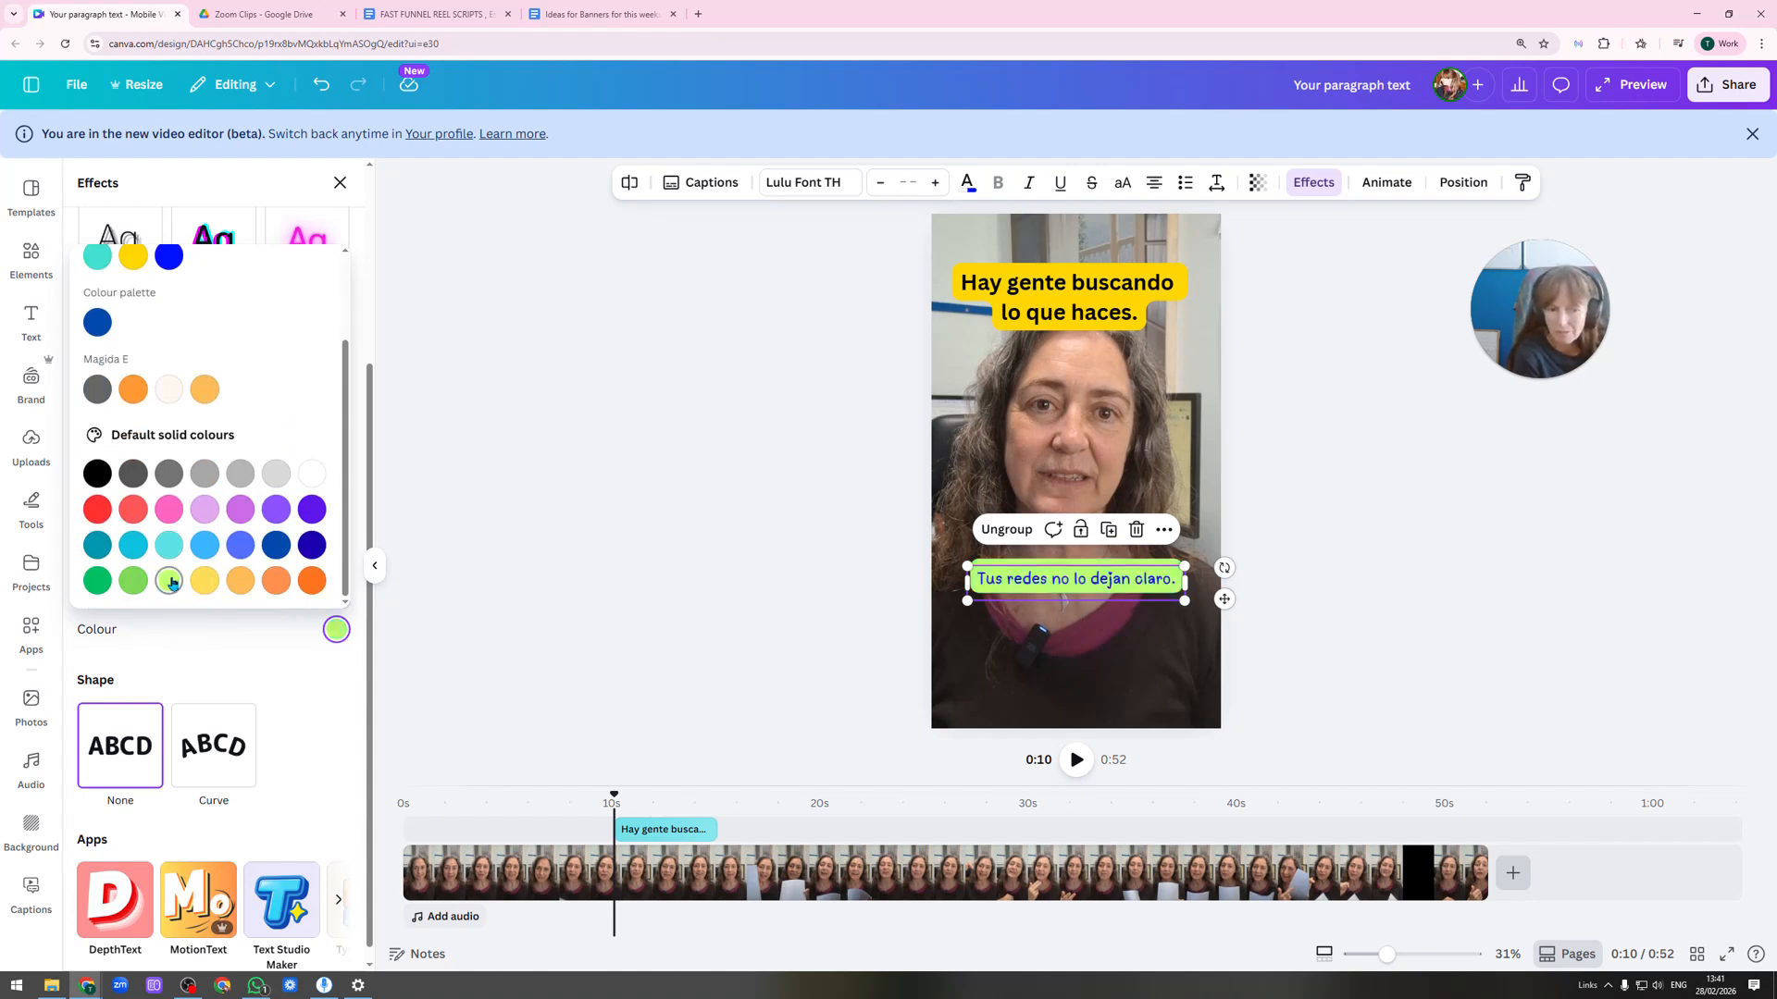
left_click(169, 545)
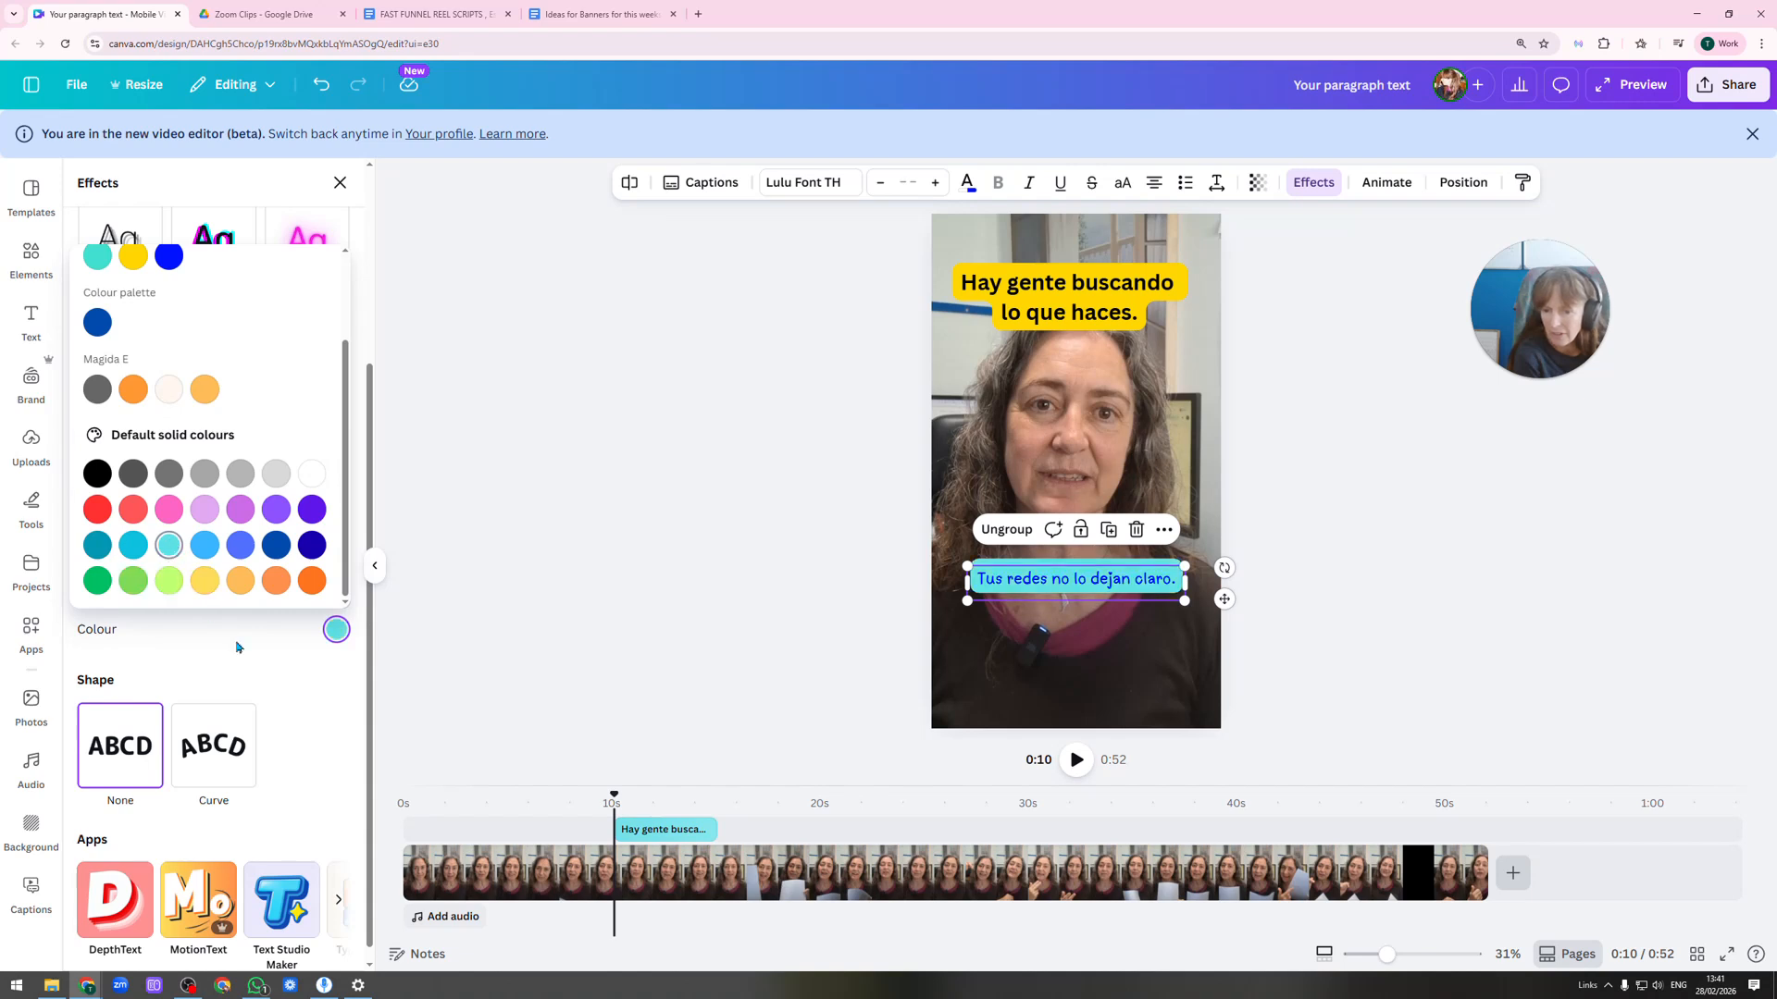
left_click(724, 375)
Try the None and Splice effects on the single caption line, and return it to the Background effect.
left_click(1148, 580)
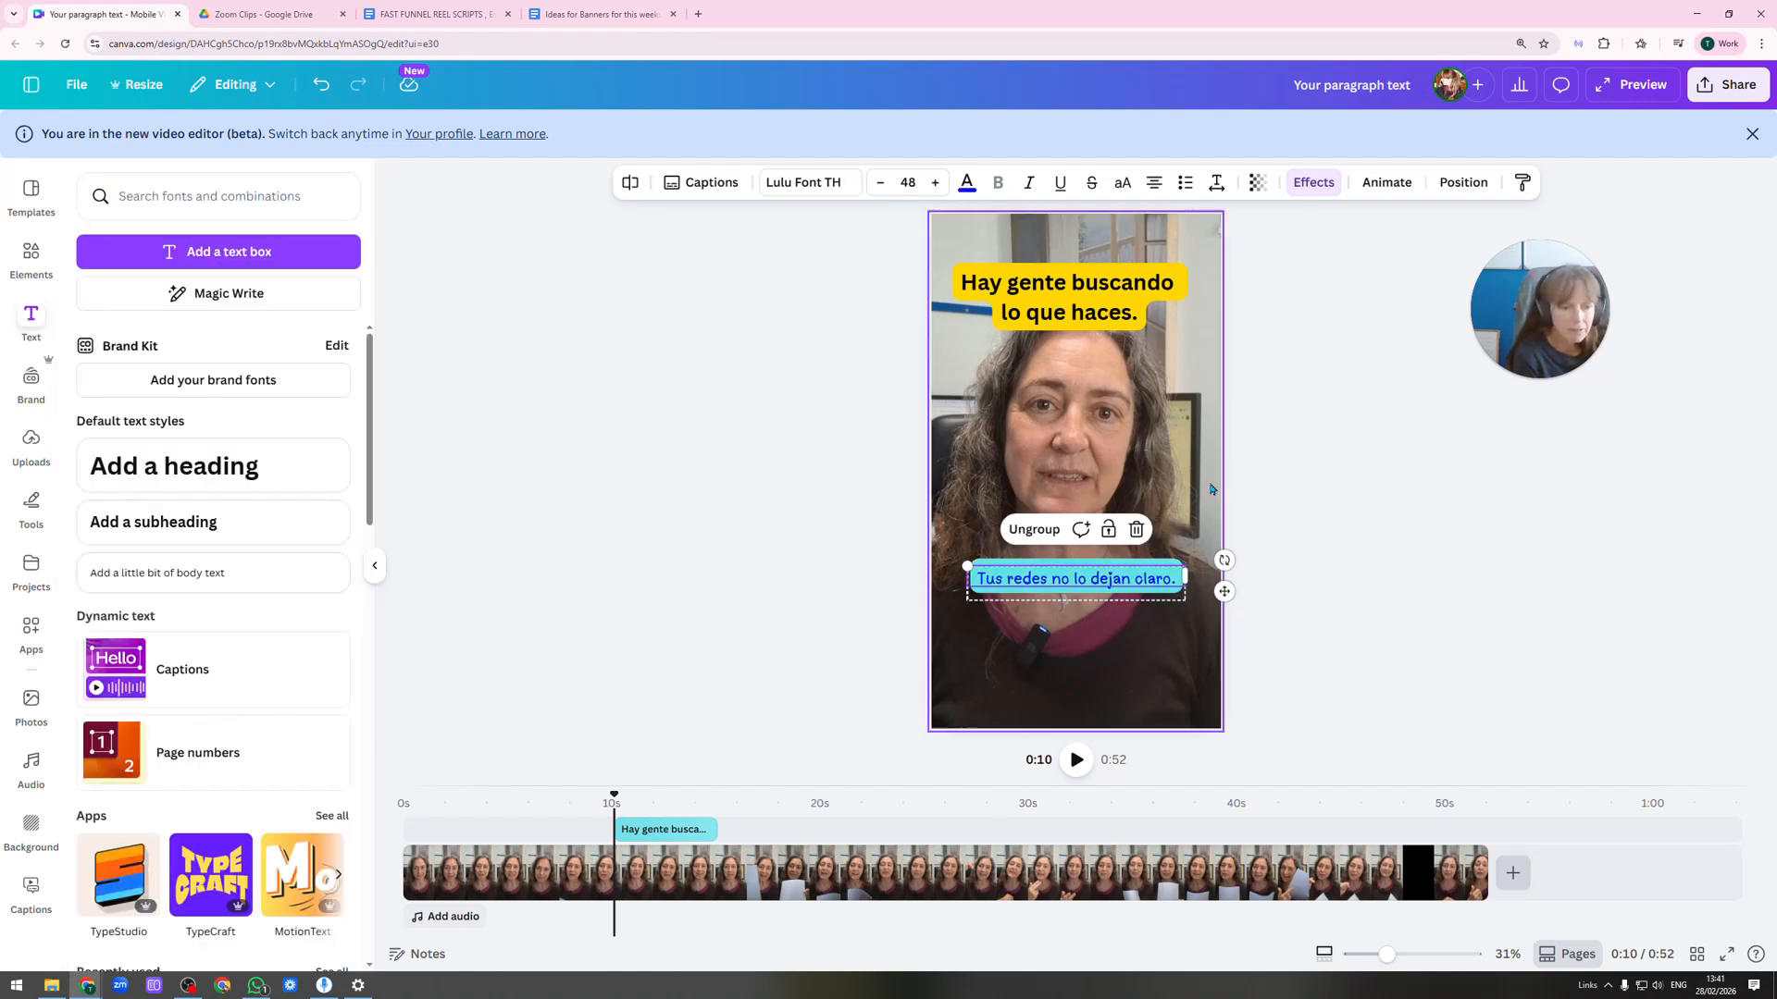
left_click(1314, 184)
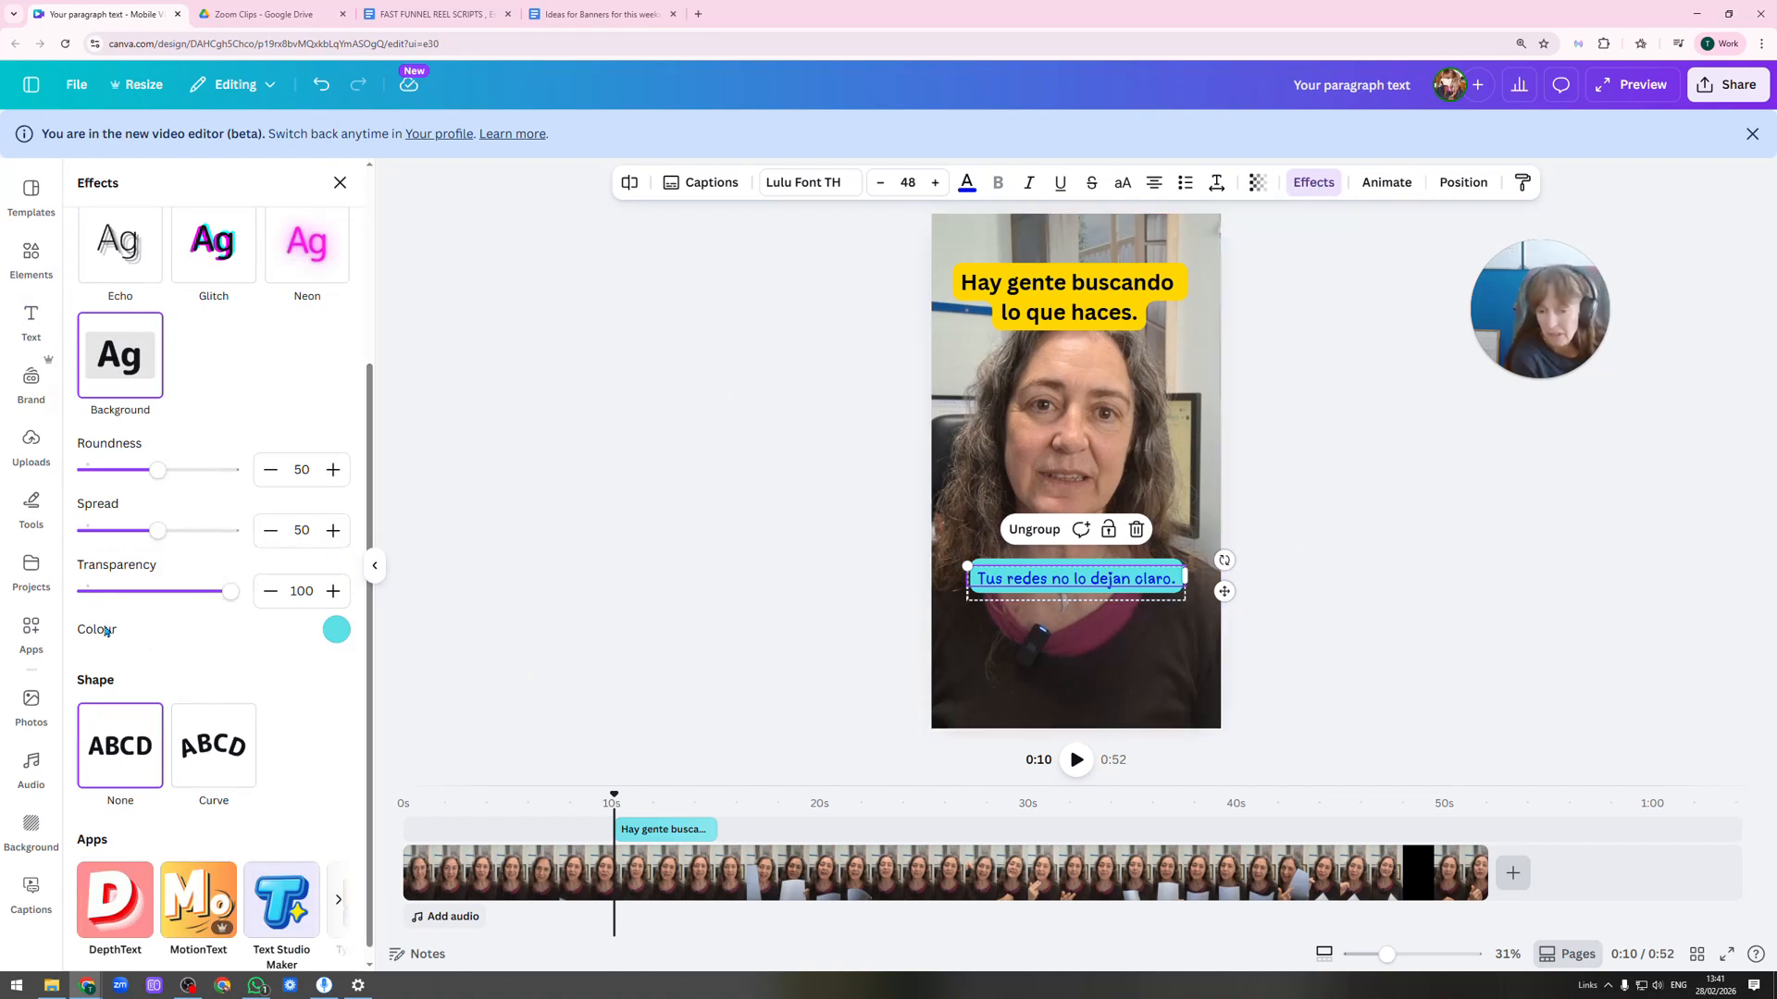
scroll(106, 632, "up", 3)
left_click(131, 284)
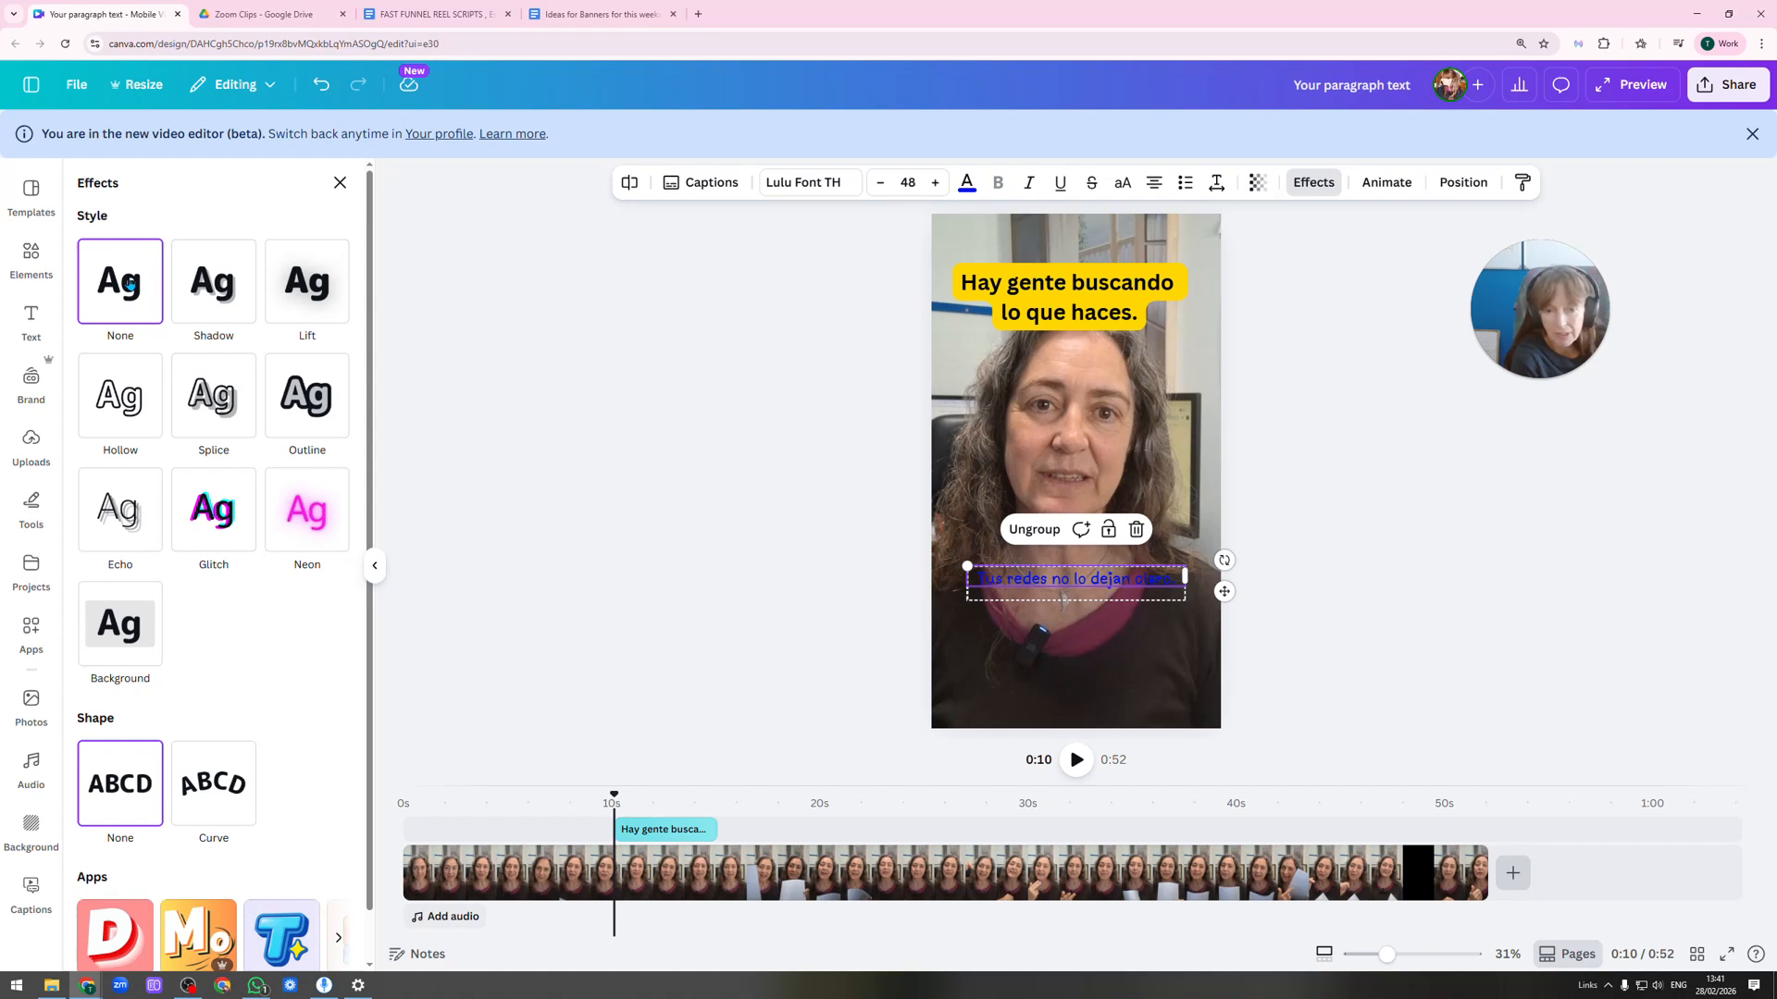
left_click(137, 634)
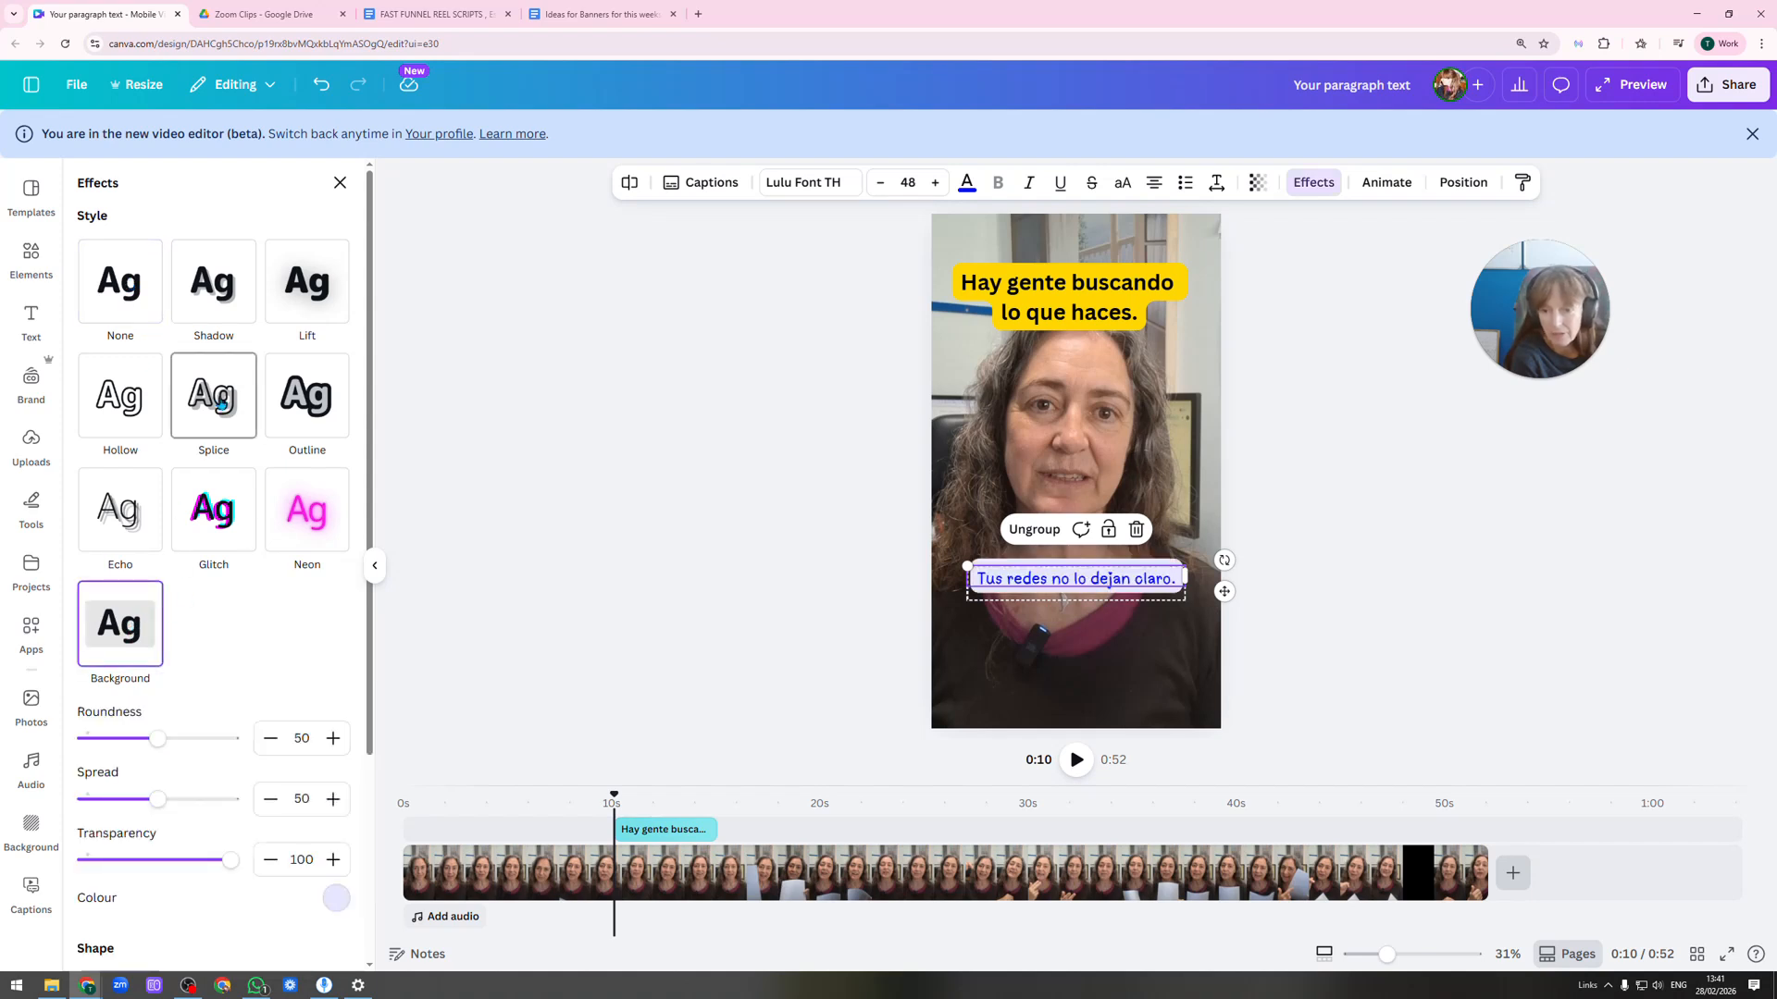
left_click(228, 380)
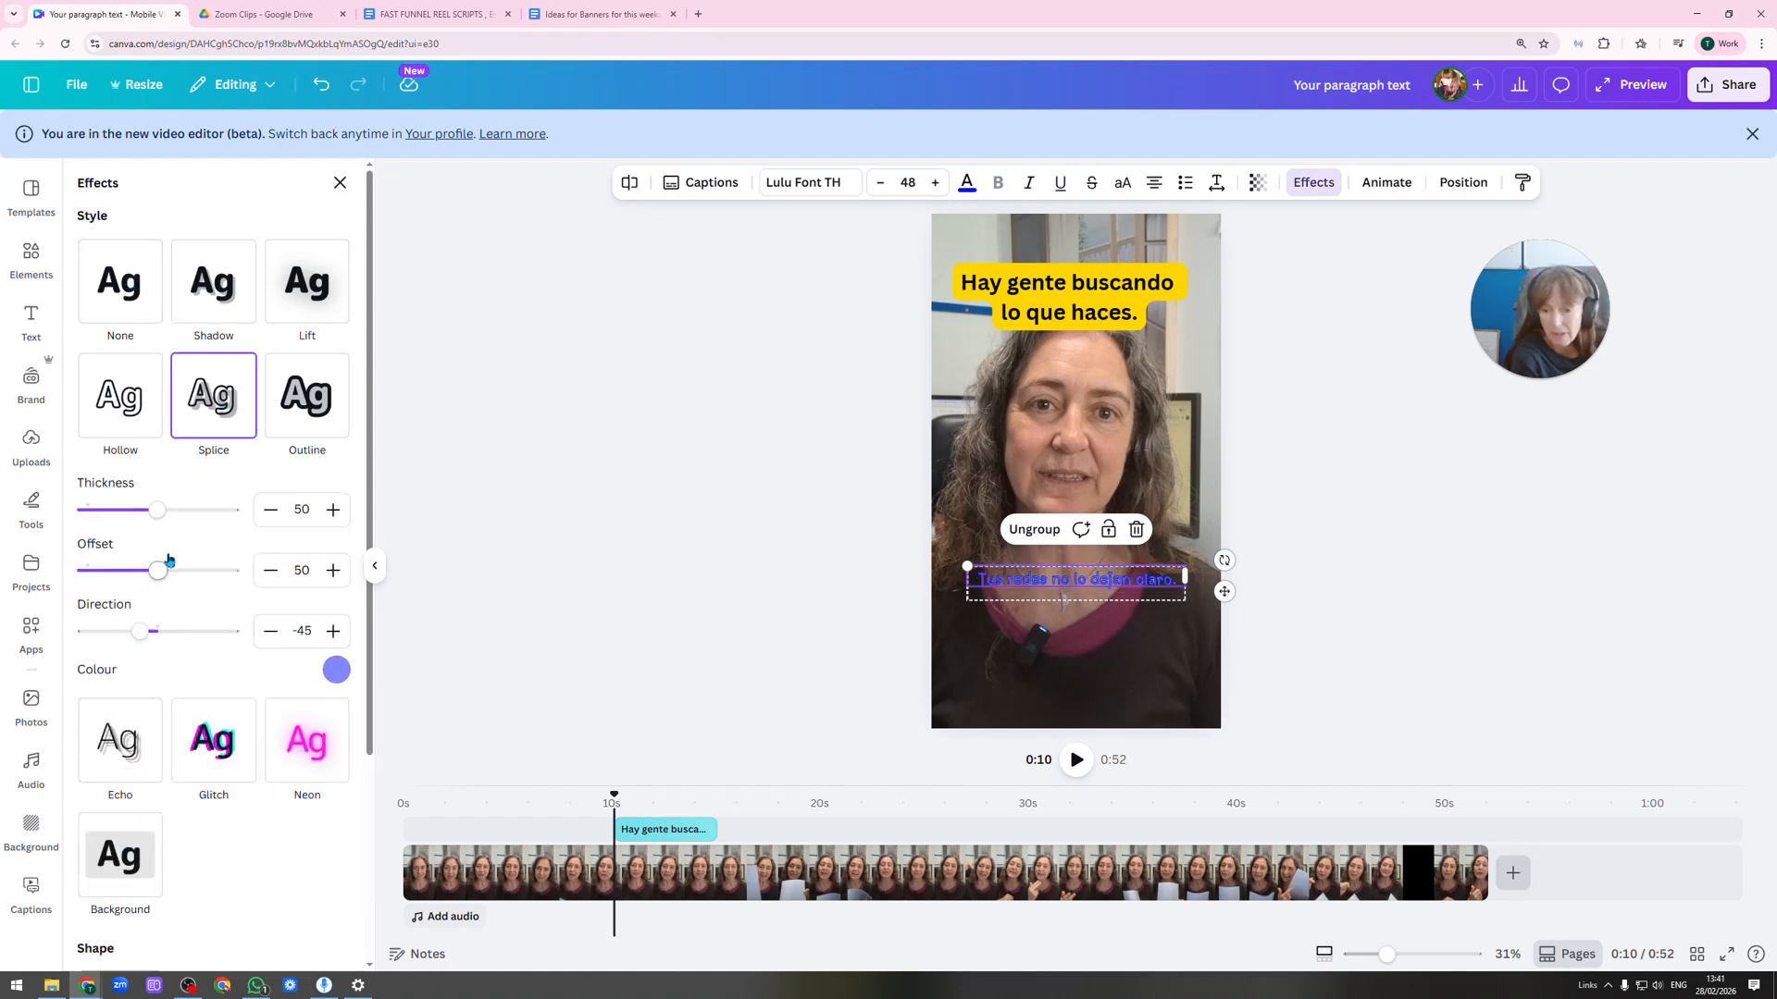
scroll(142, 815, "down", 2)
left_click(135, 744)
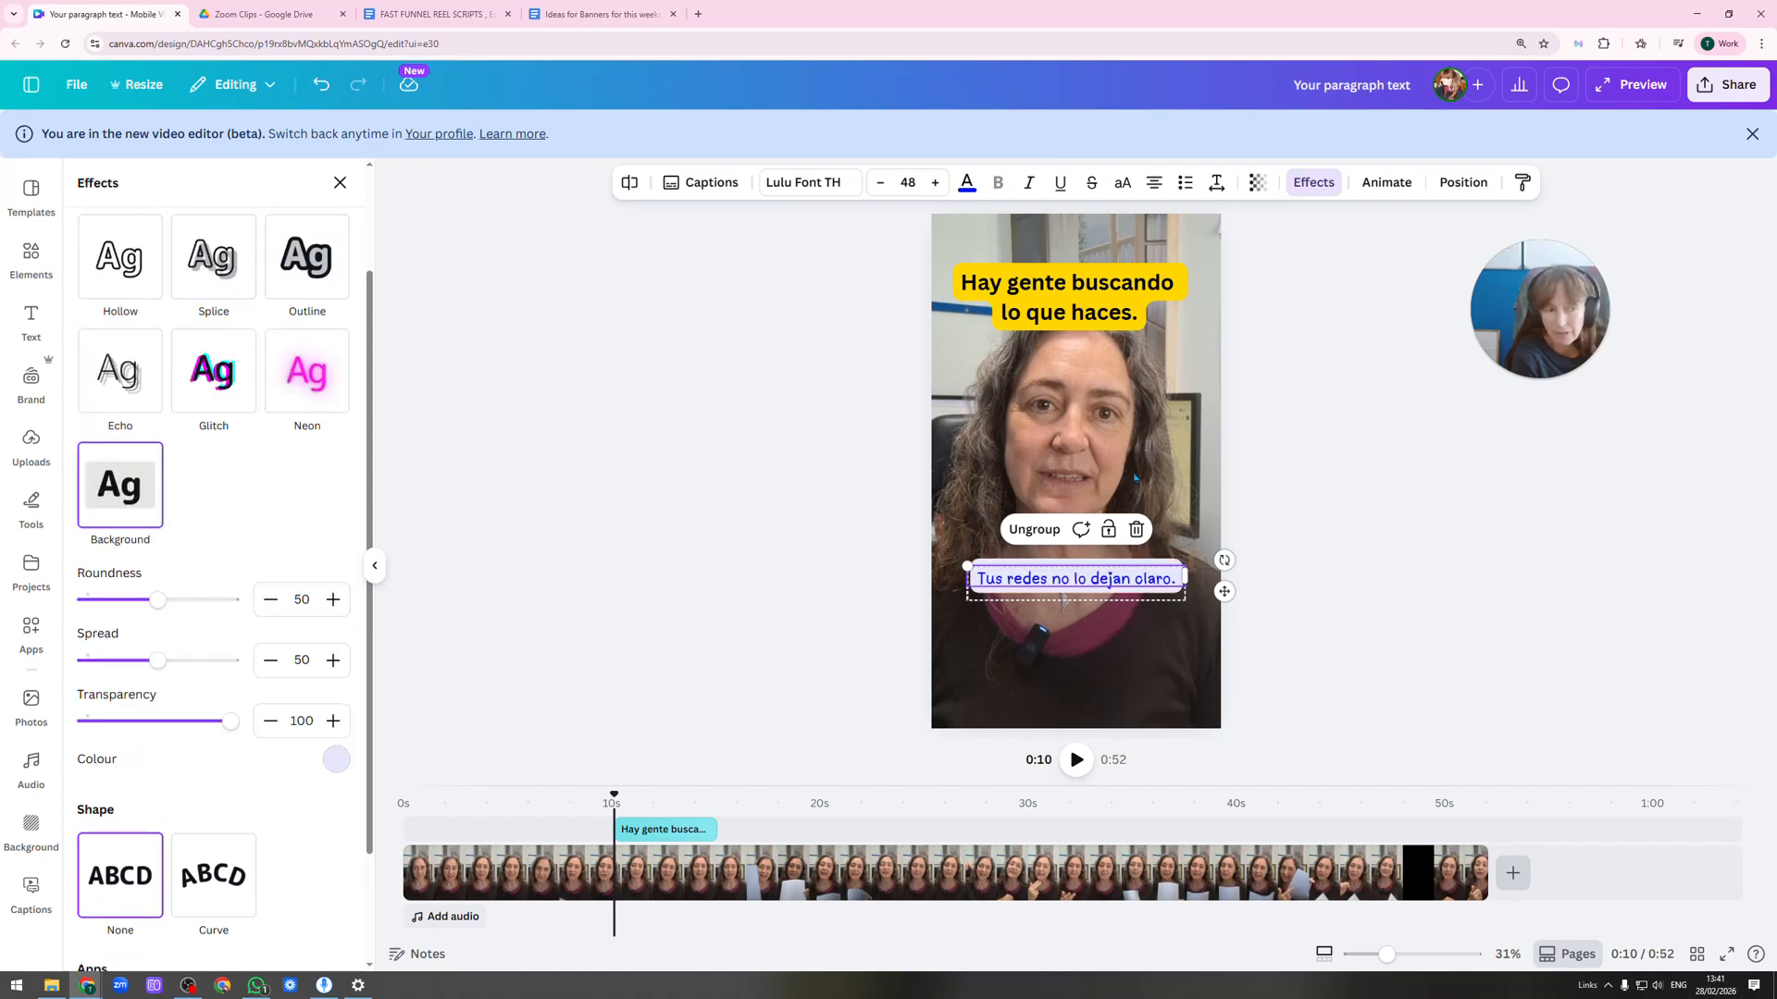
Apply the Highlight caption animation to the selected caption line.
left_click(1385, 182)
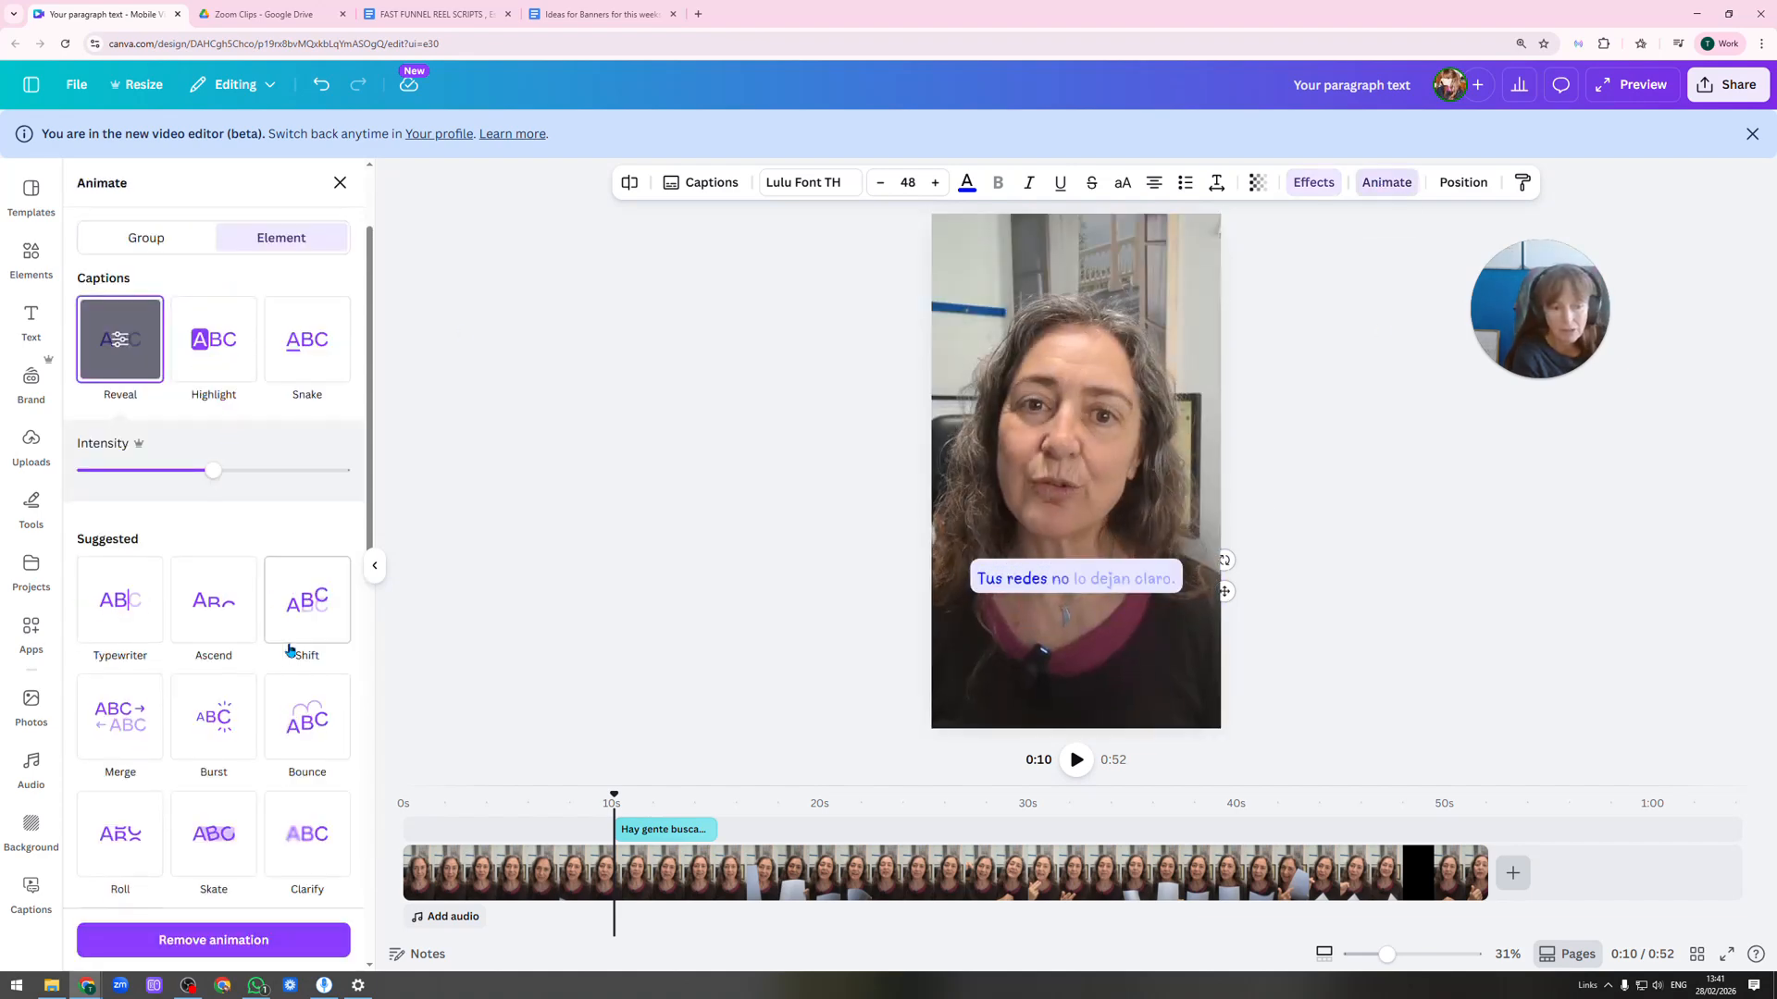
left_click(214, 341)
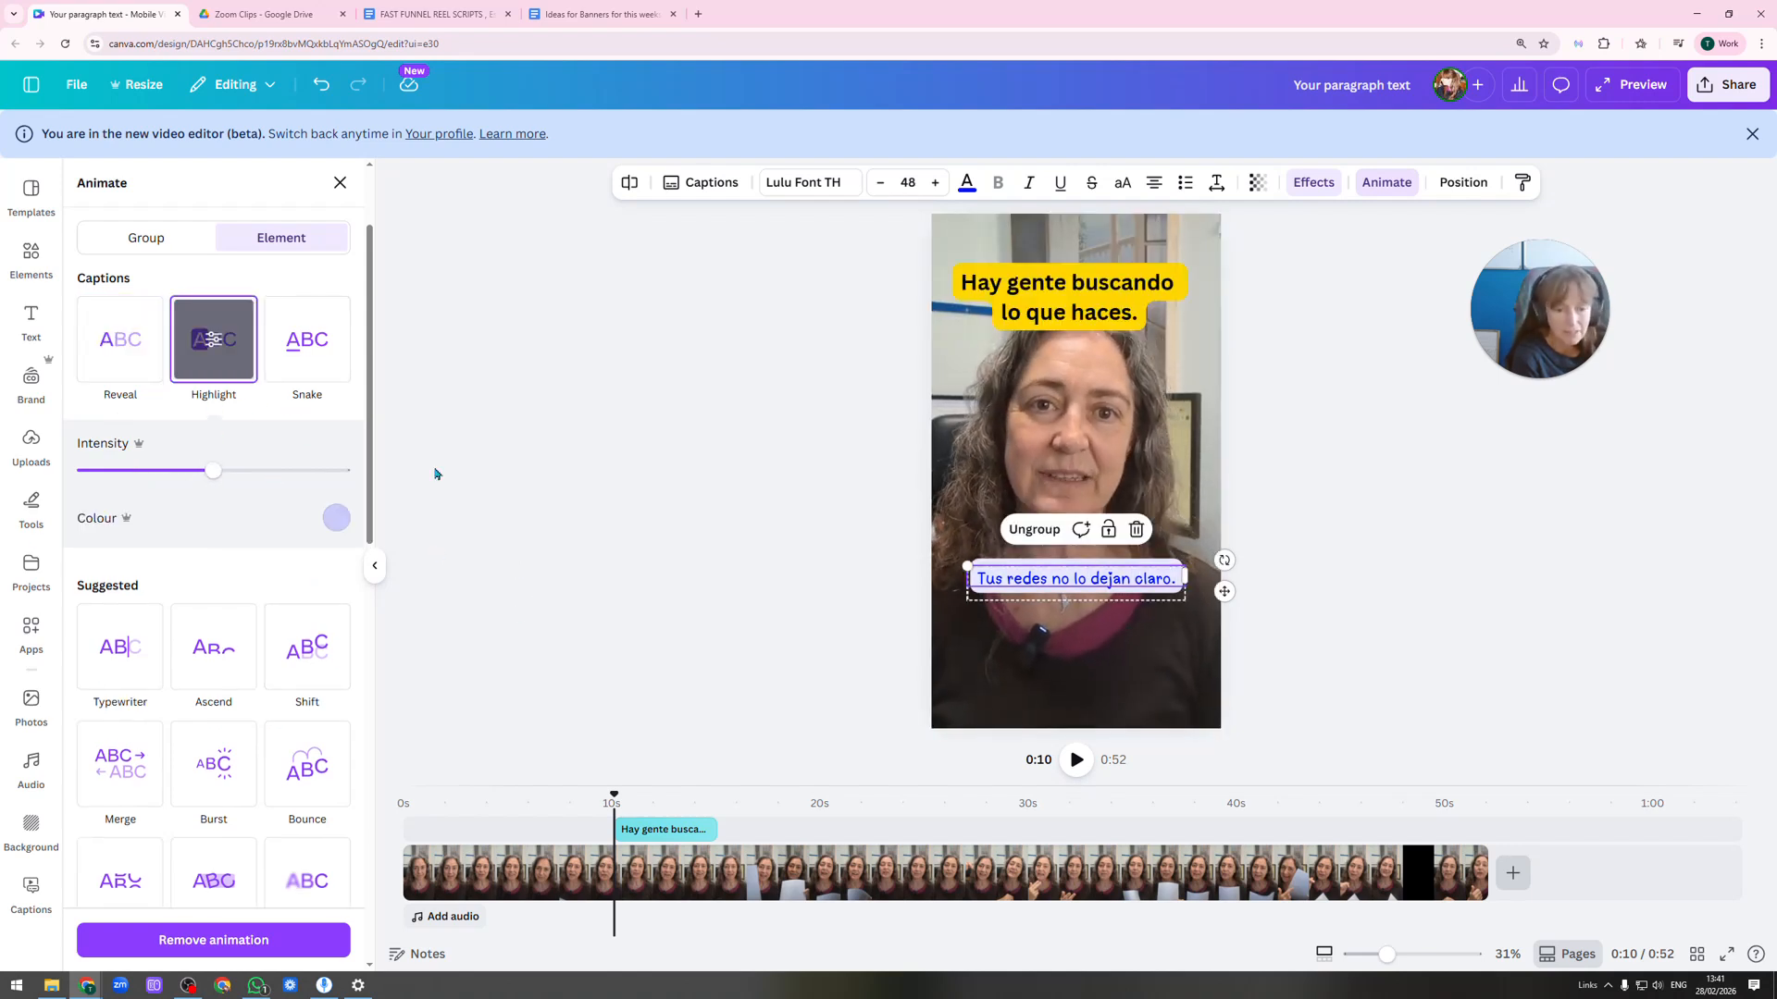
Extend the banner "Hay gente buscando lo que haces." over the whole video, from 0 seconds to the end of the clip.
left_click(651, 829)
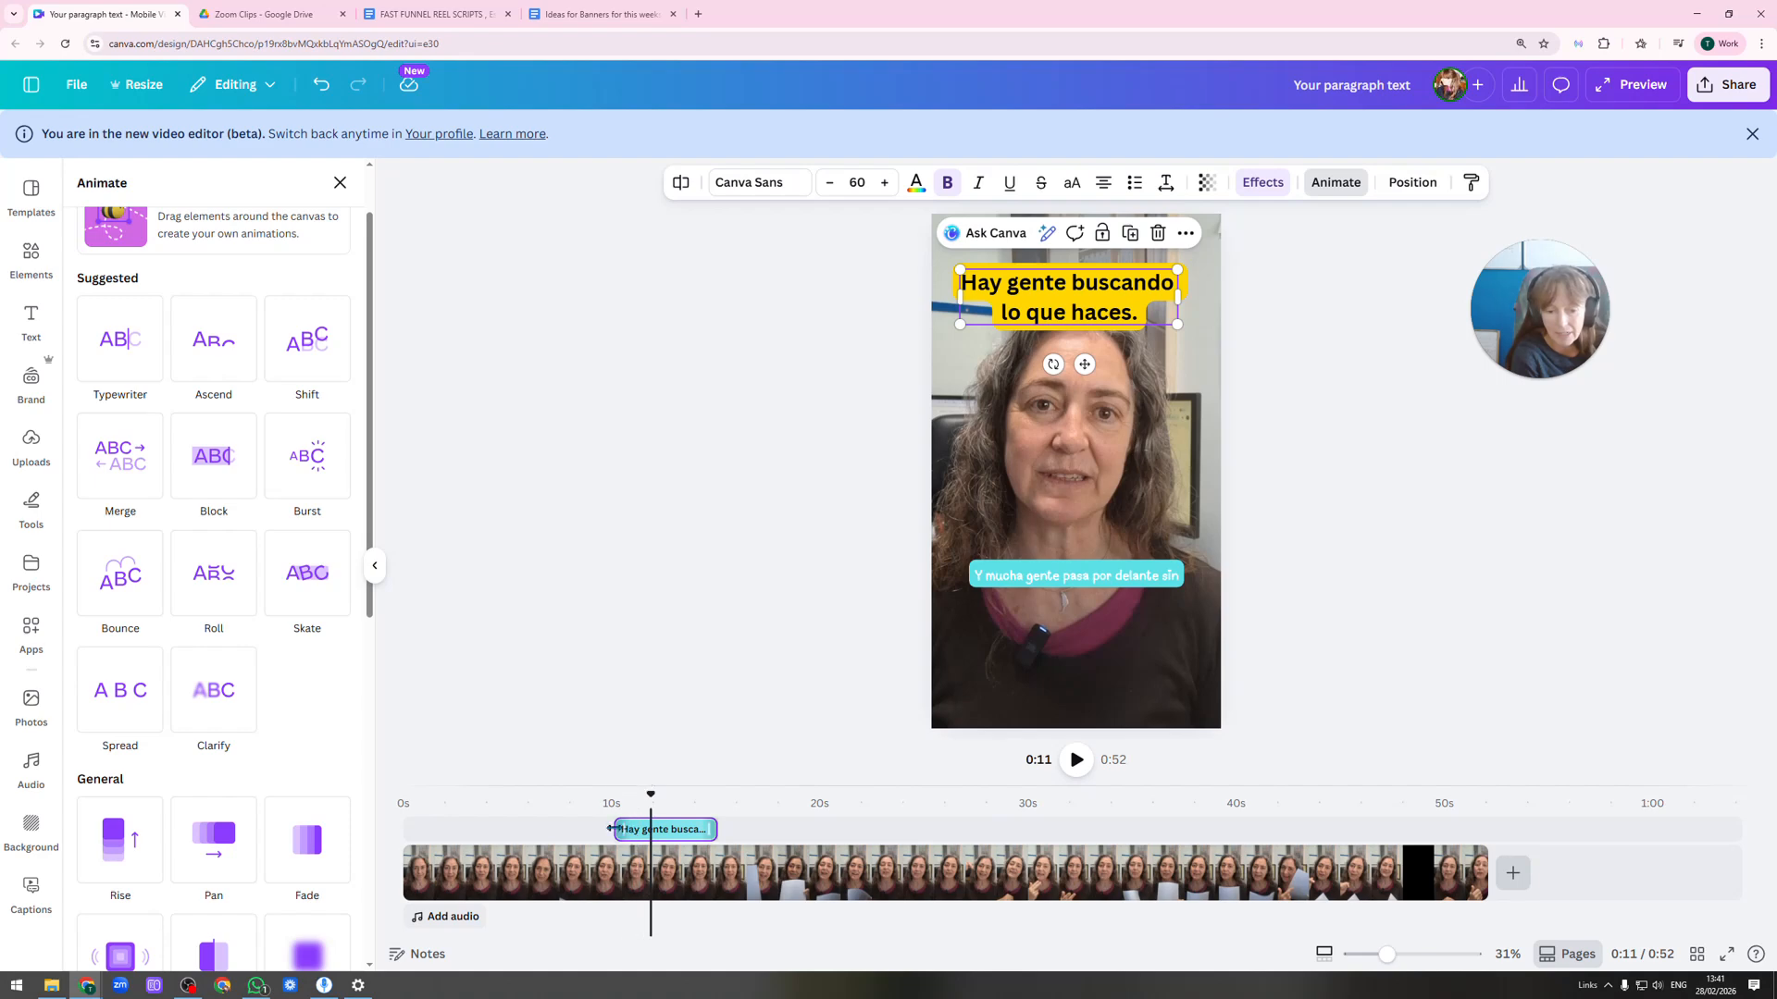
left_click_drag(616, 829, 404, 830)
left_click_drag(715, 834, 1485, 839)
left_click(721, 623)
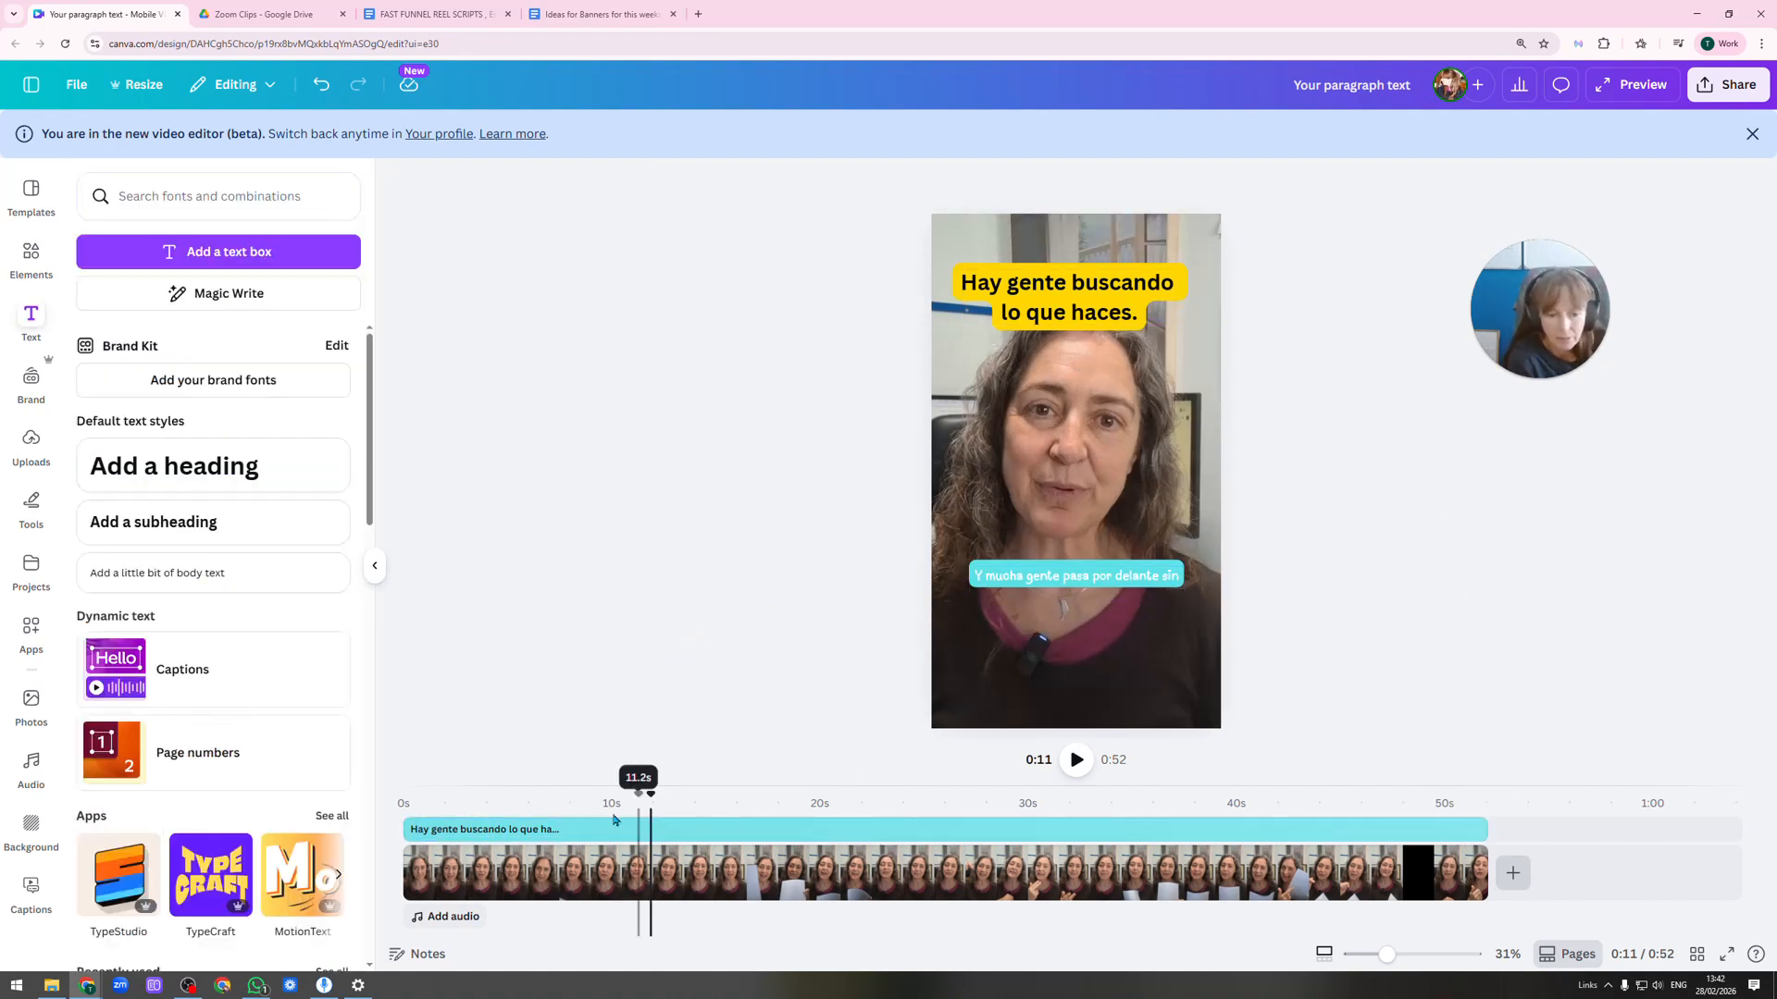
Play the first seconds of the video from the start to check the banner and captions.
left_click_drag(651, 795, 403, 796)
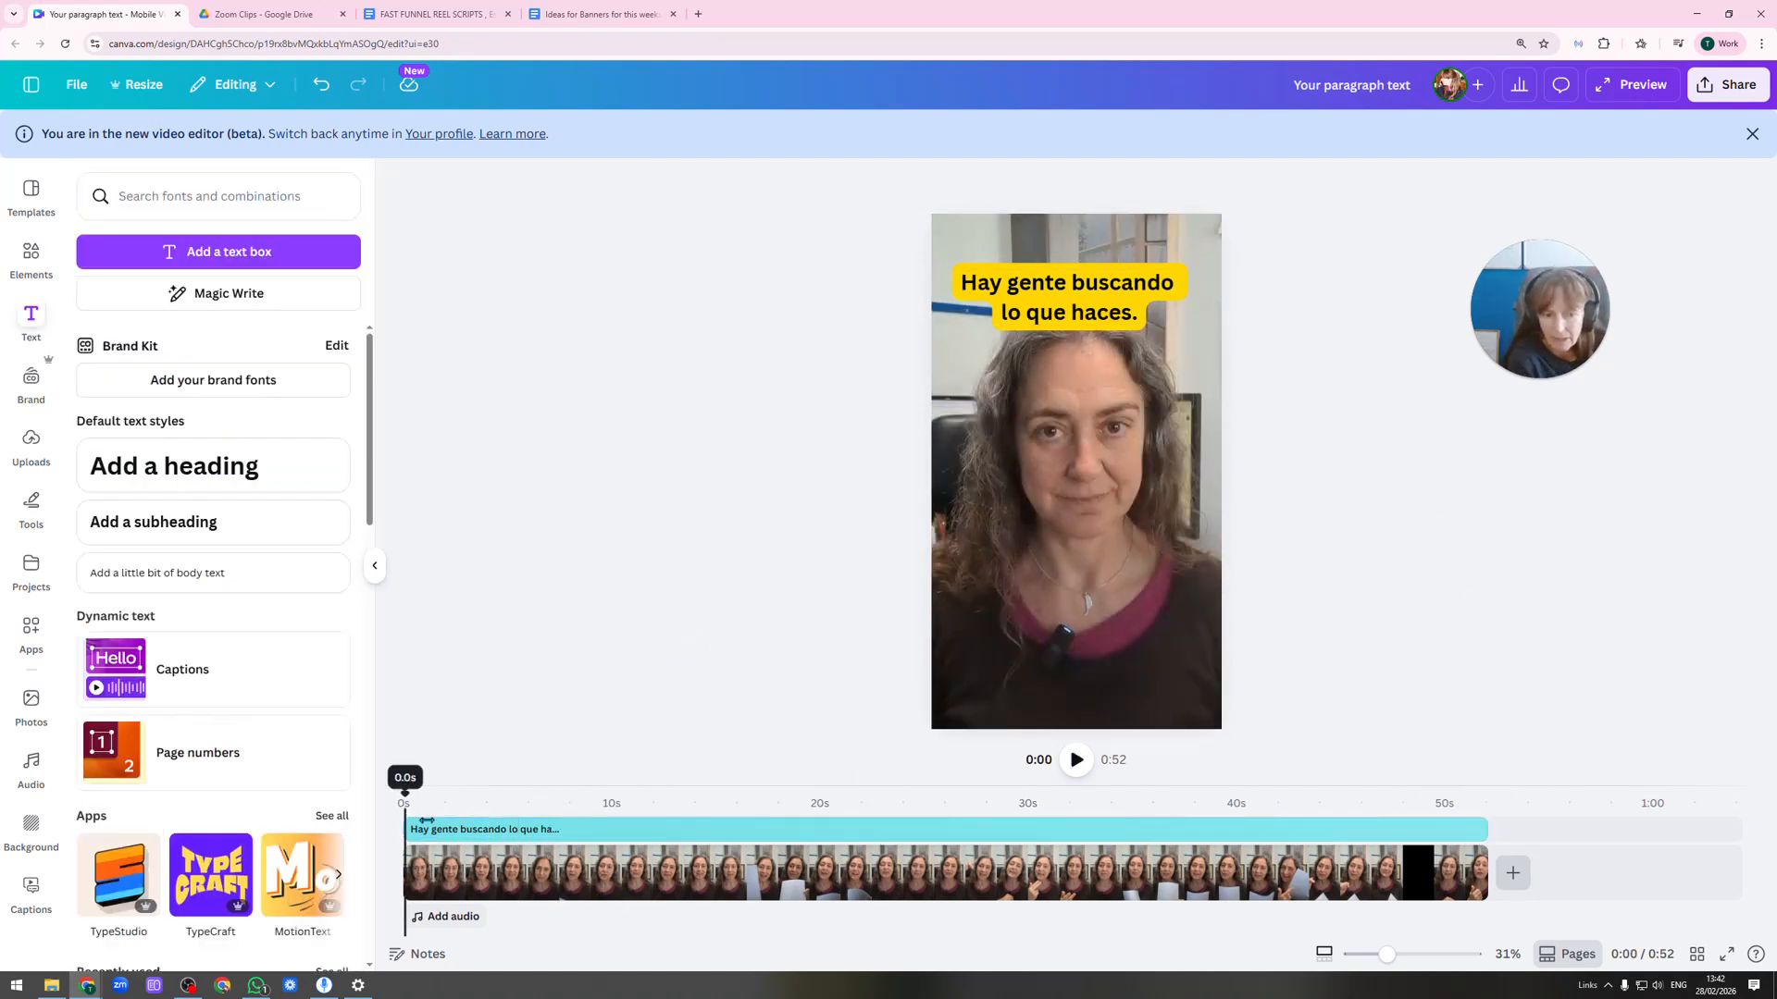
left_click(1075, 761)
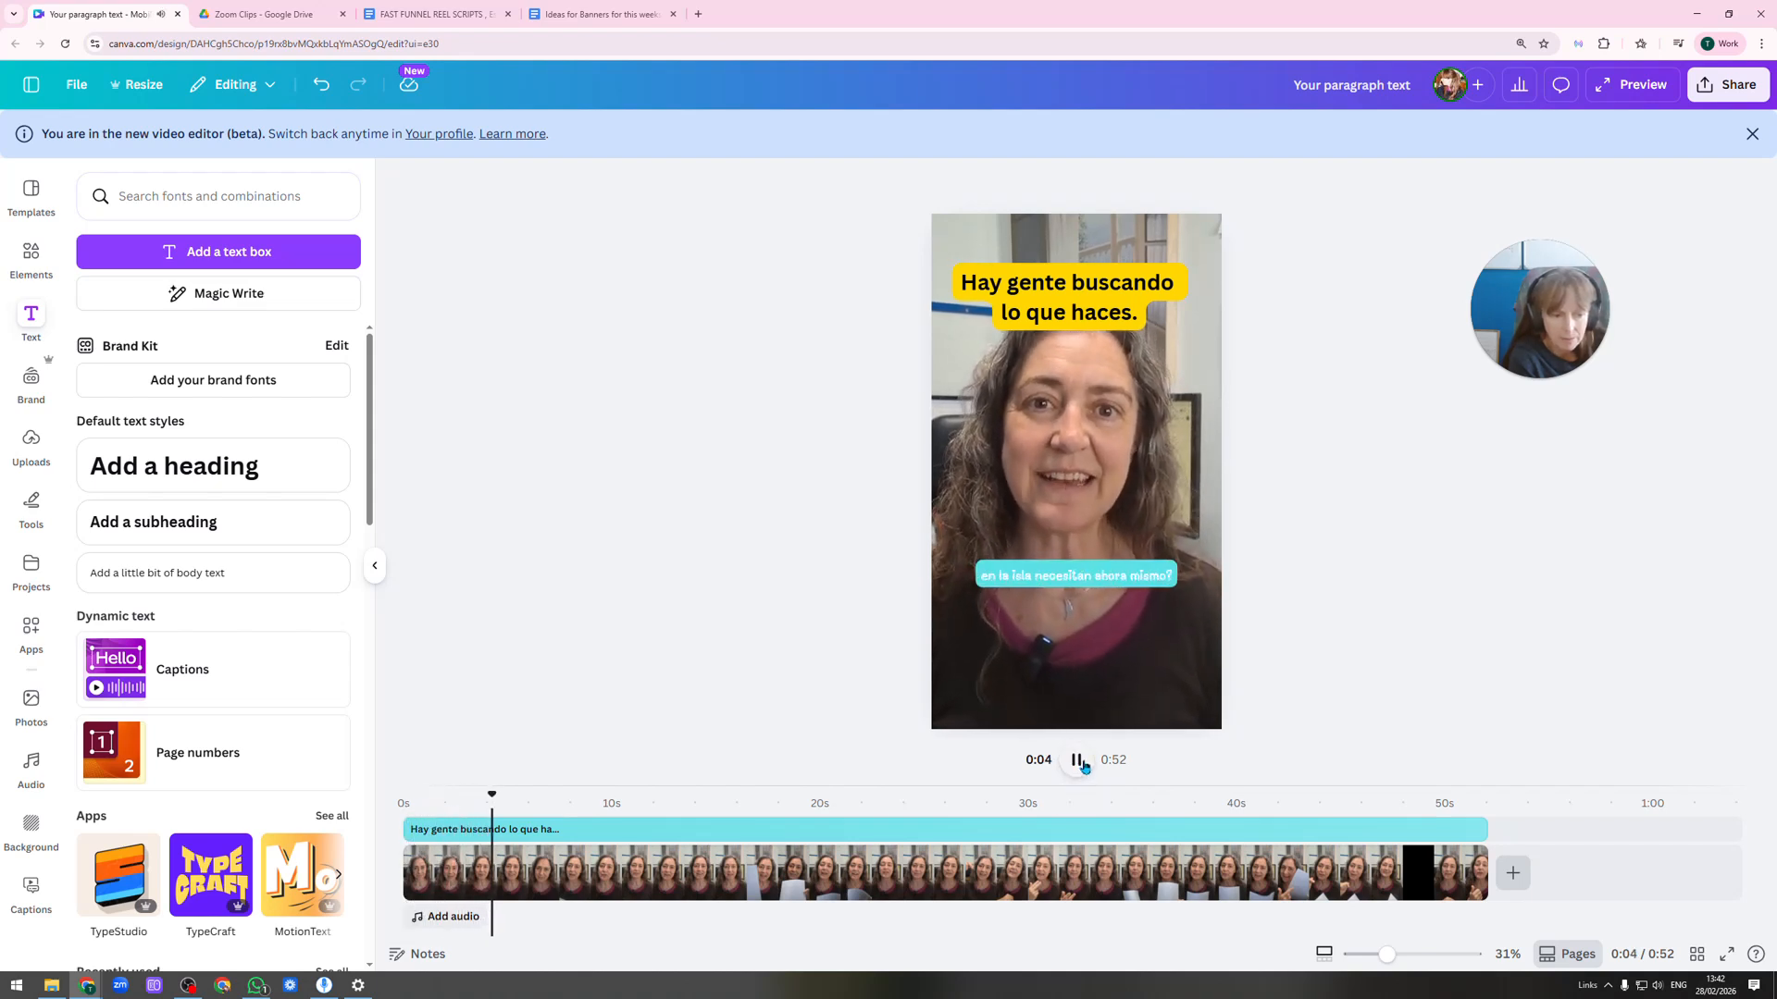
left_click(1077, 766)
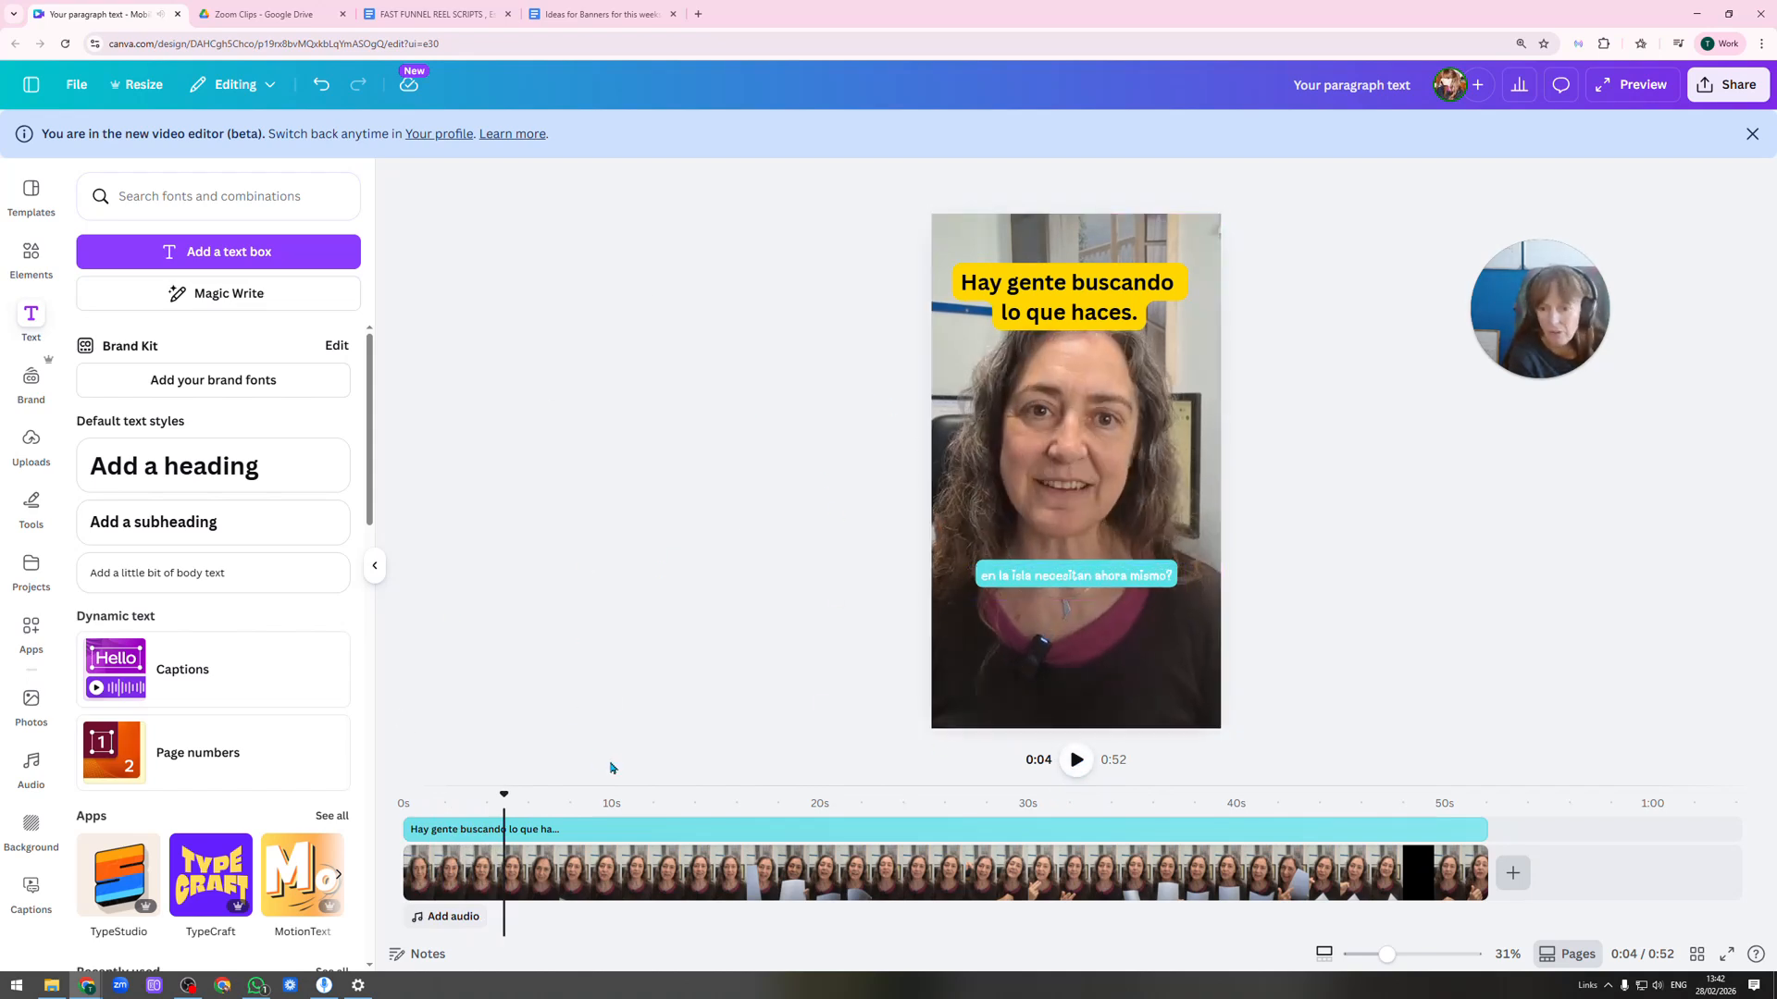
Change the caption text colour to black from the document colours.
left_click(37, 887)
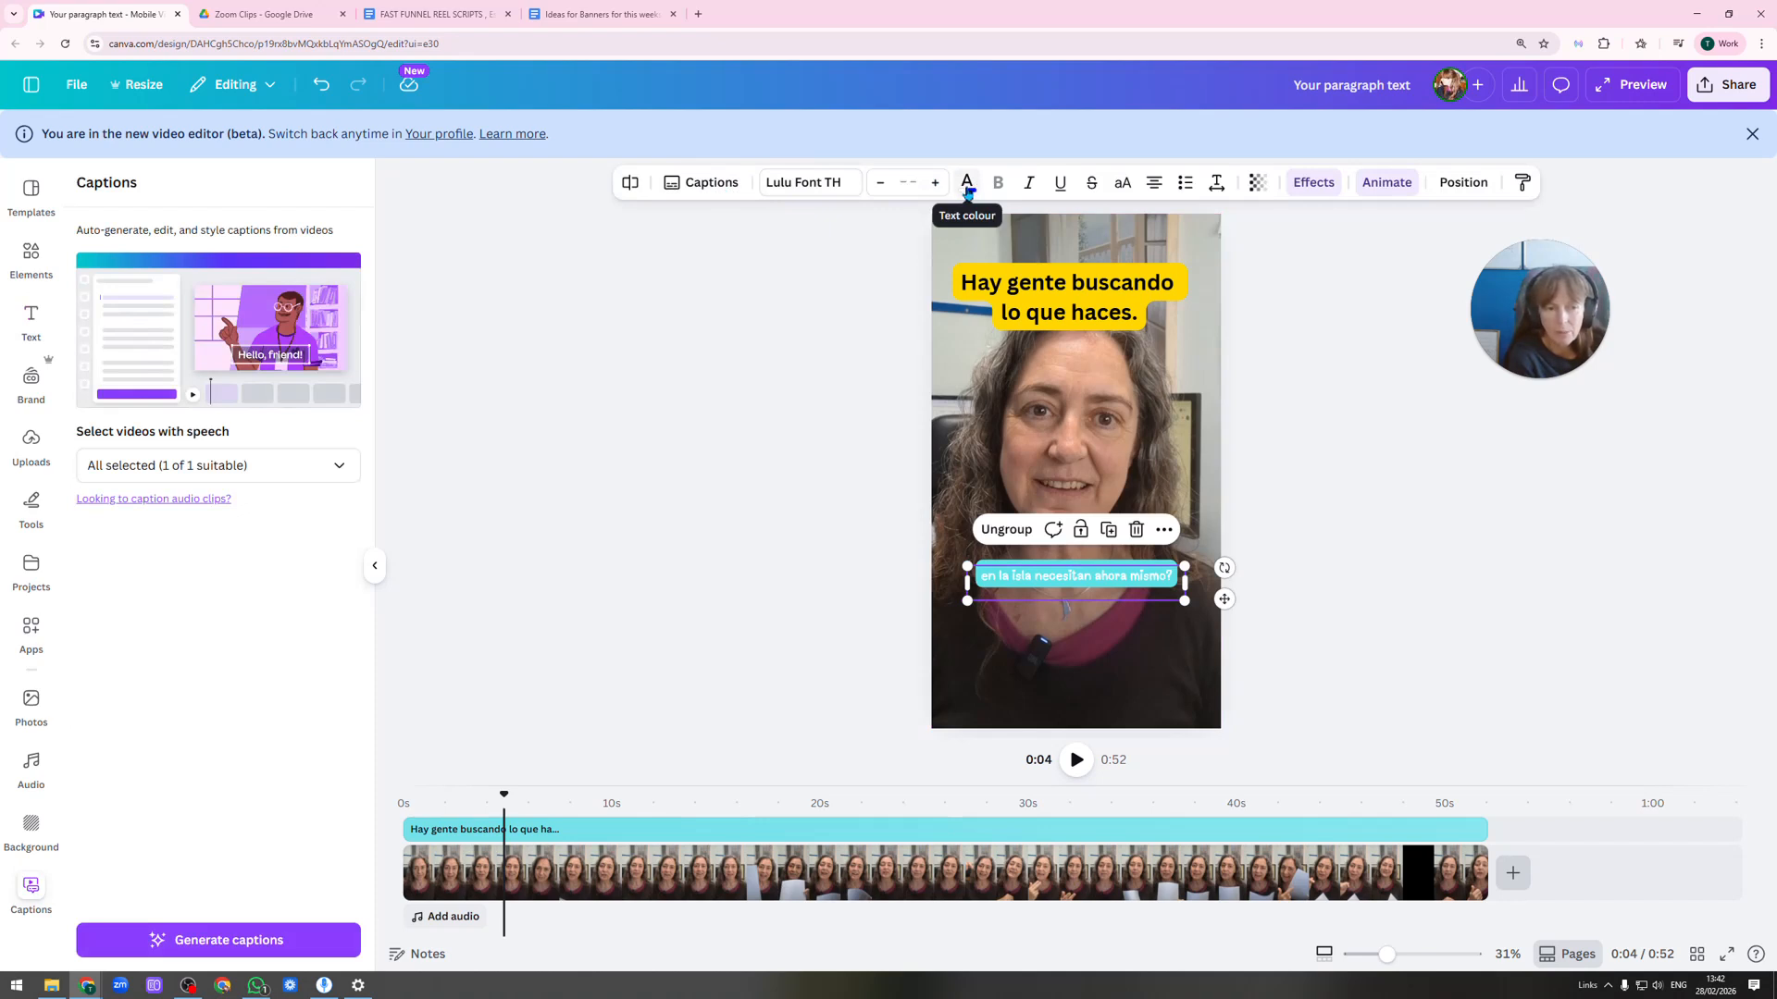
left_click(967, 188)
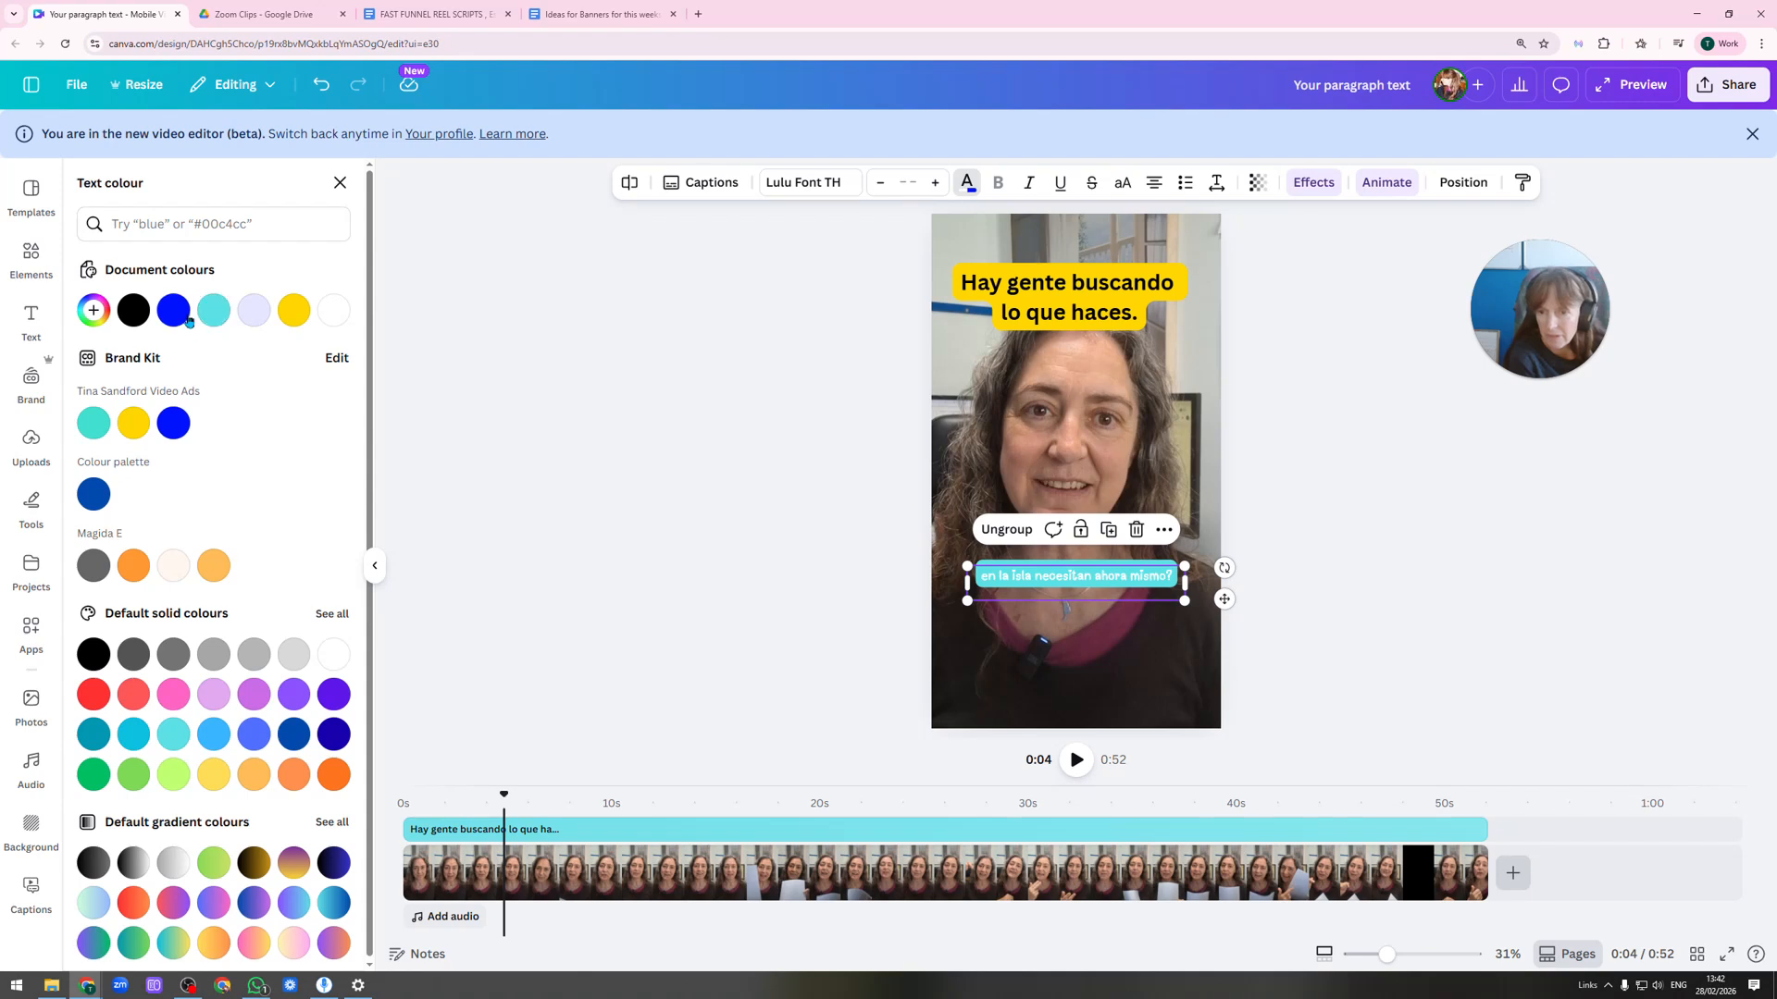
left_click(133, 310)
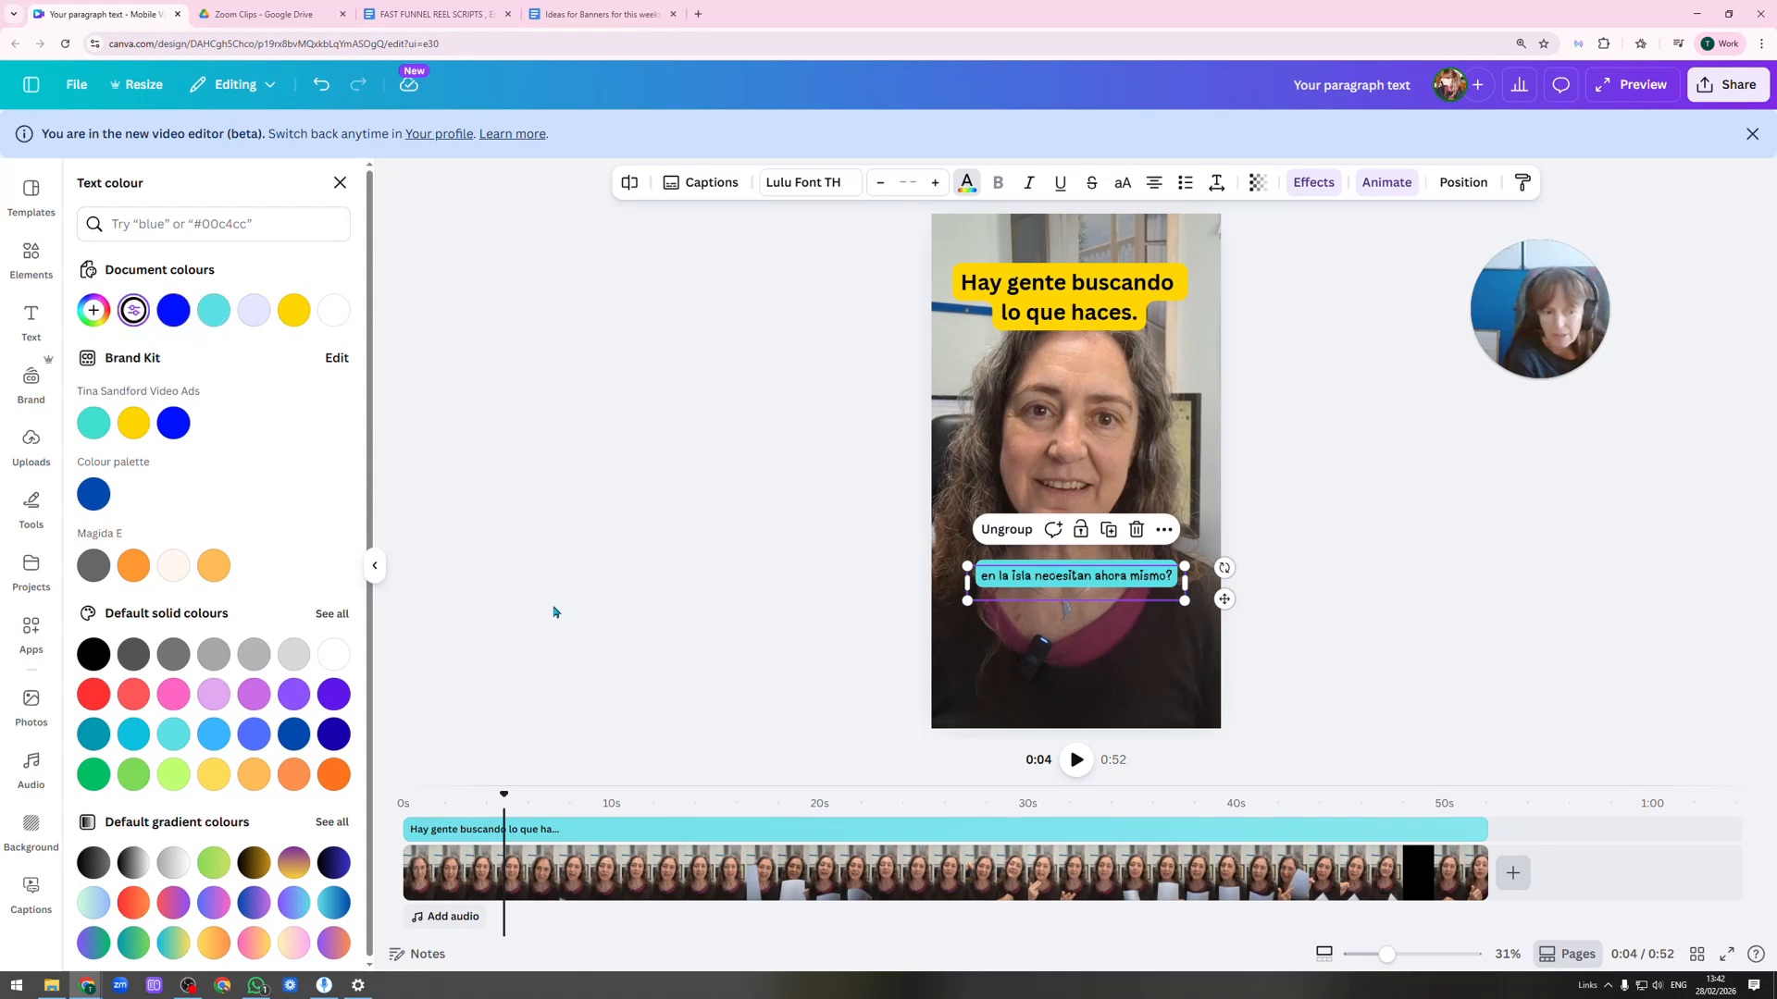
left_click(612, 414)
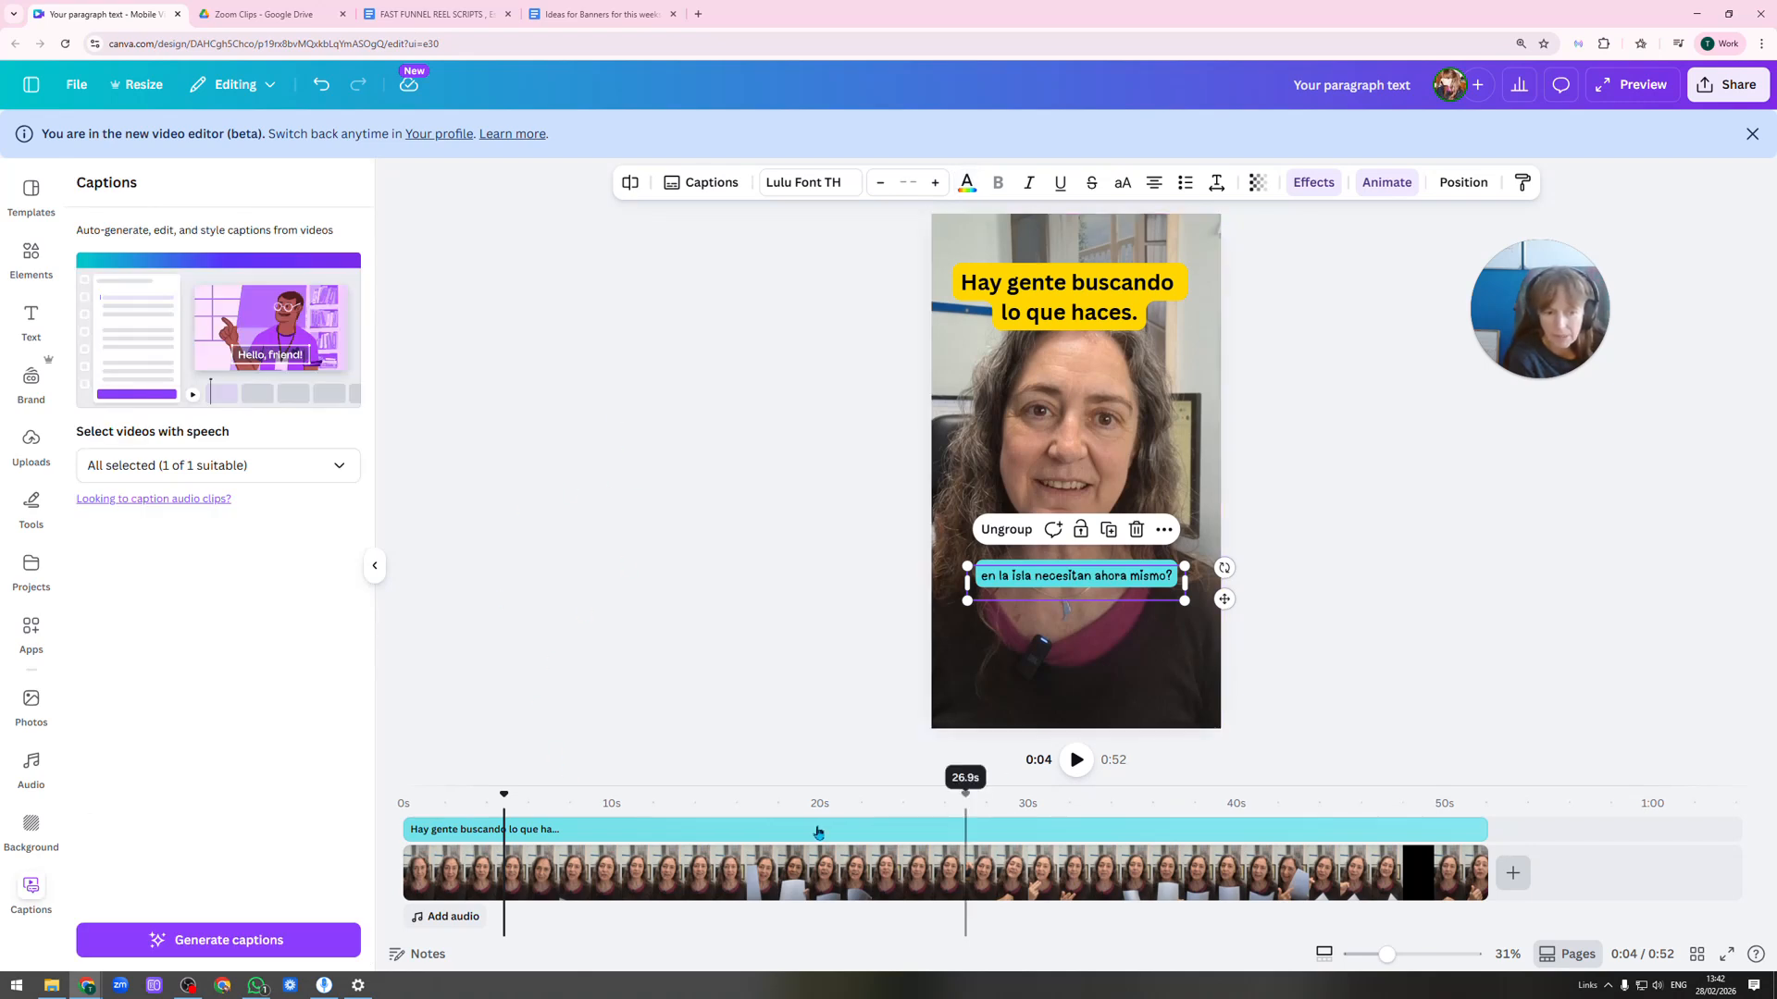
Play the video from the start to about 9 seconds to check the captions.
left_click_drag(504, 793, 431, 794)
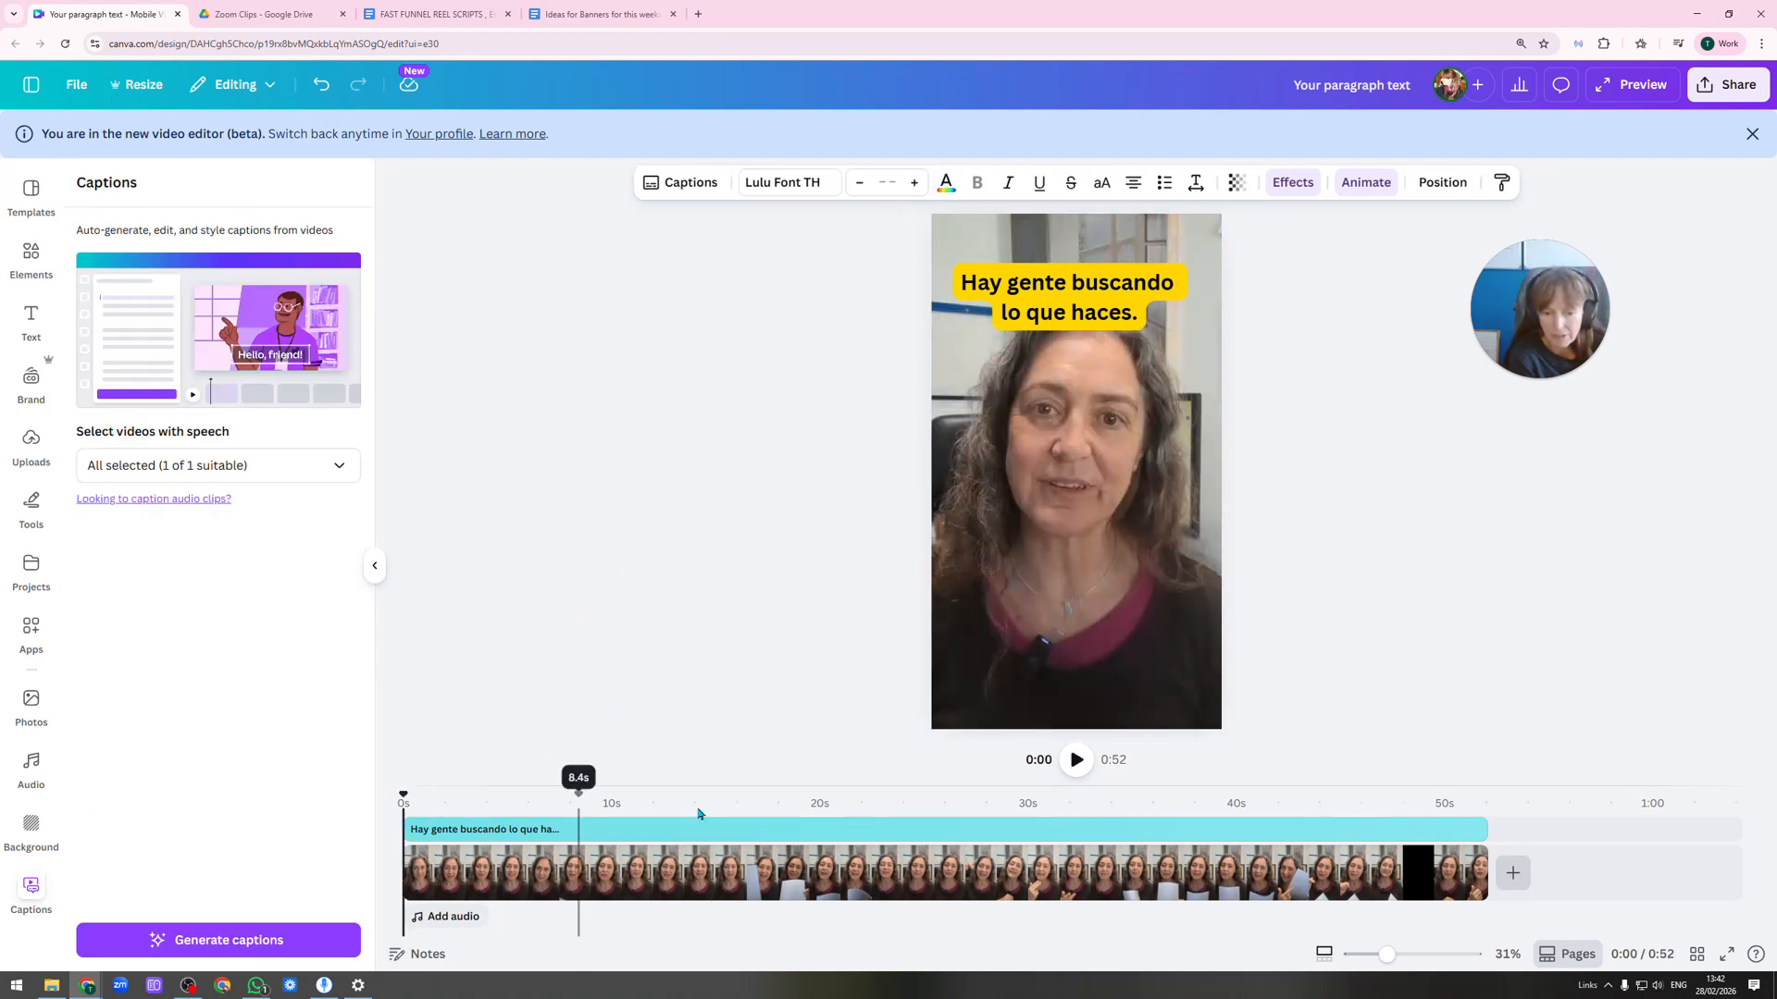
left_click(1078, 757)
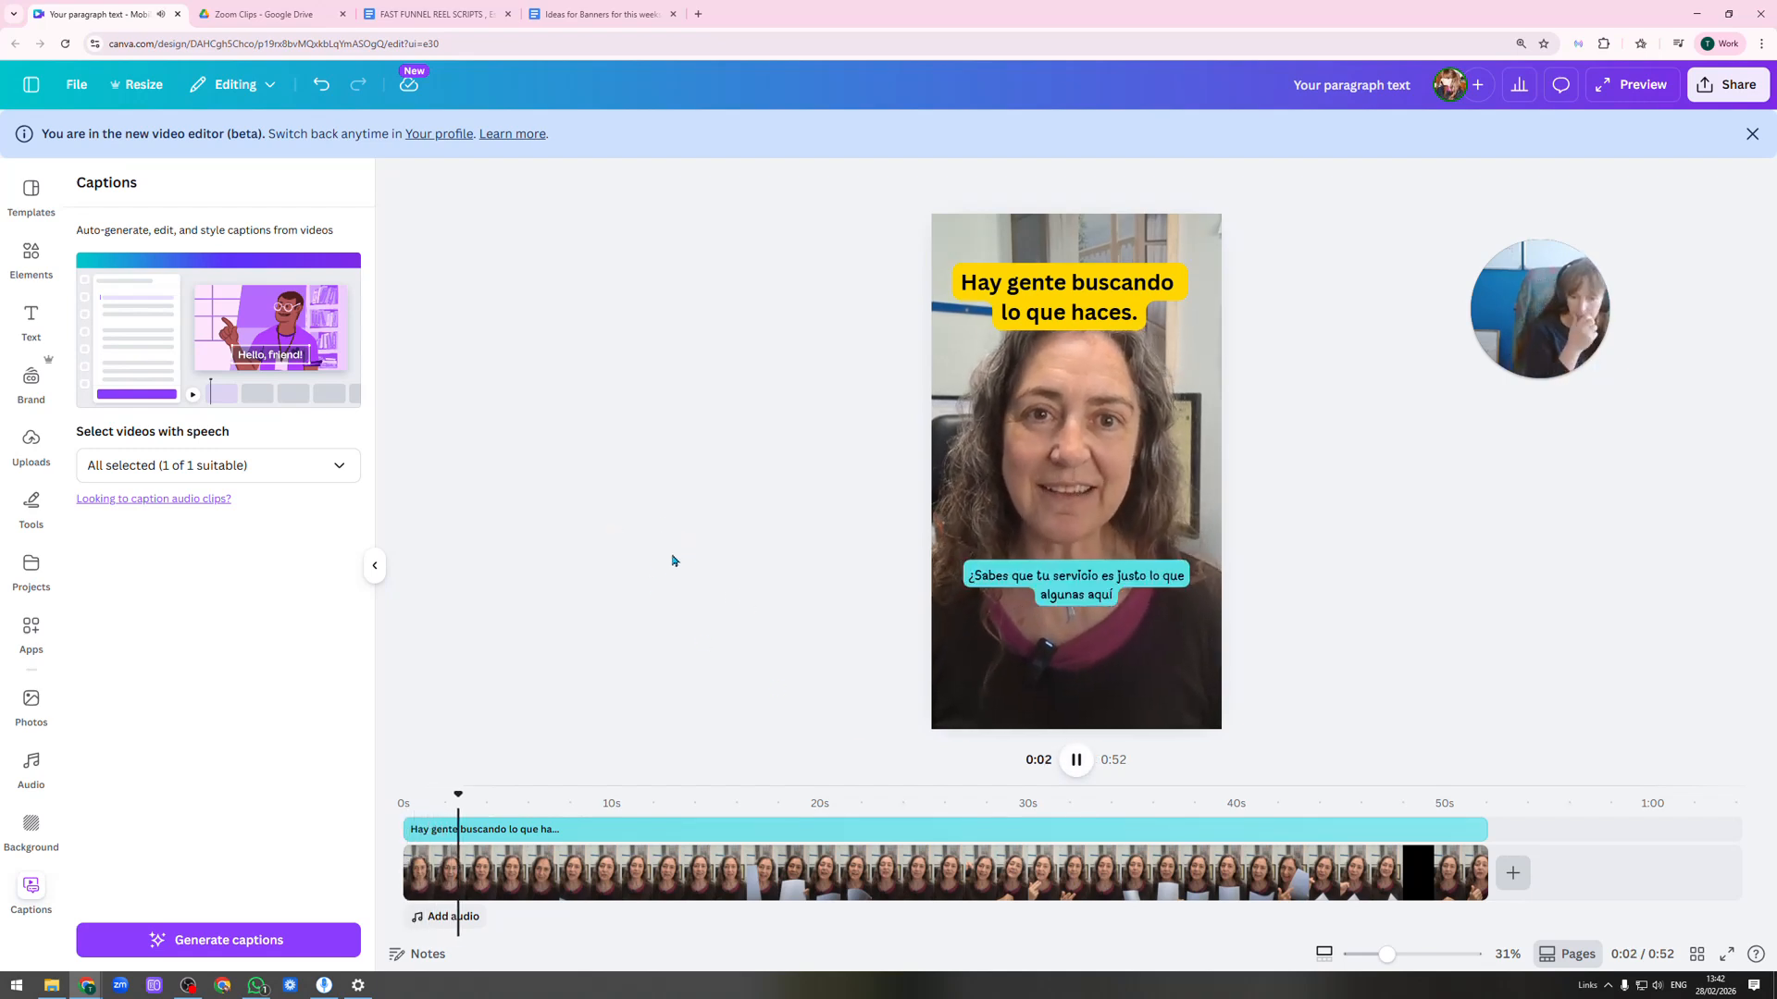
left_click(1076, 759)
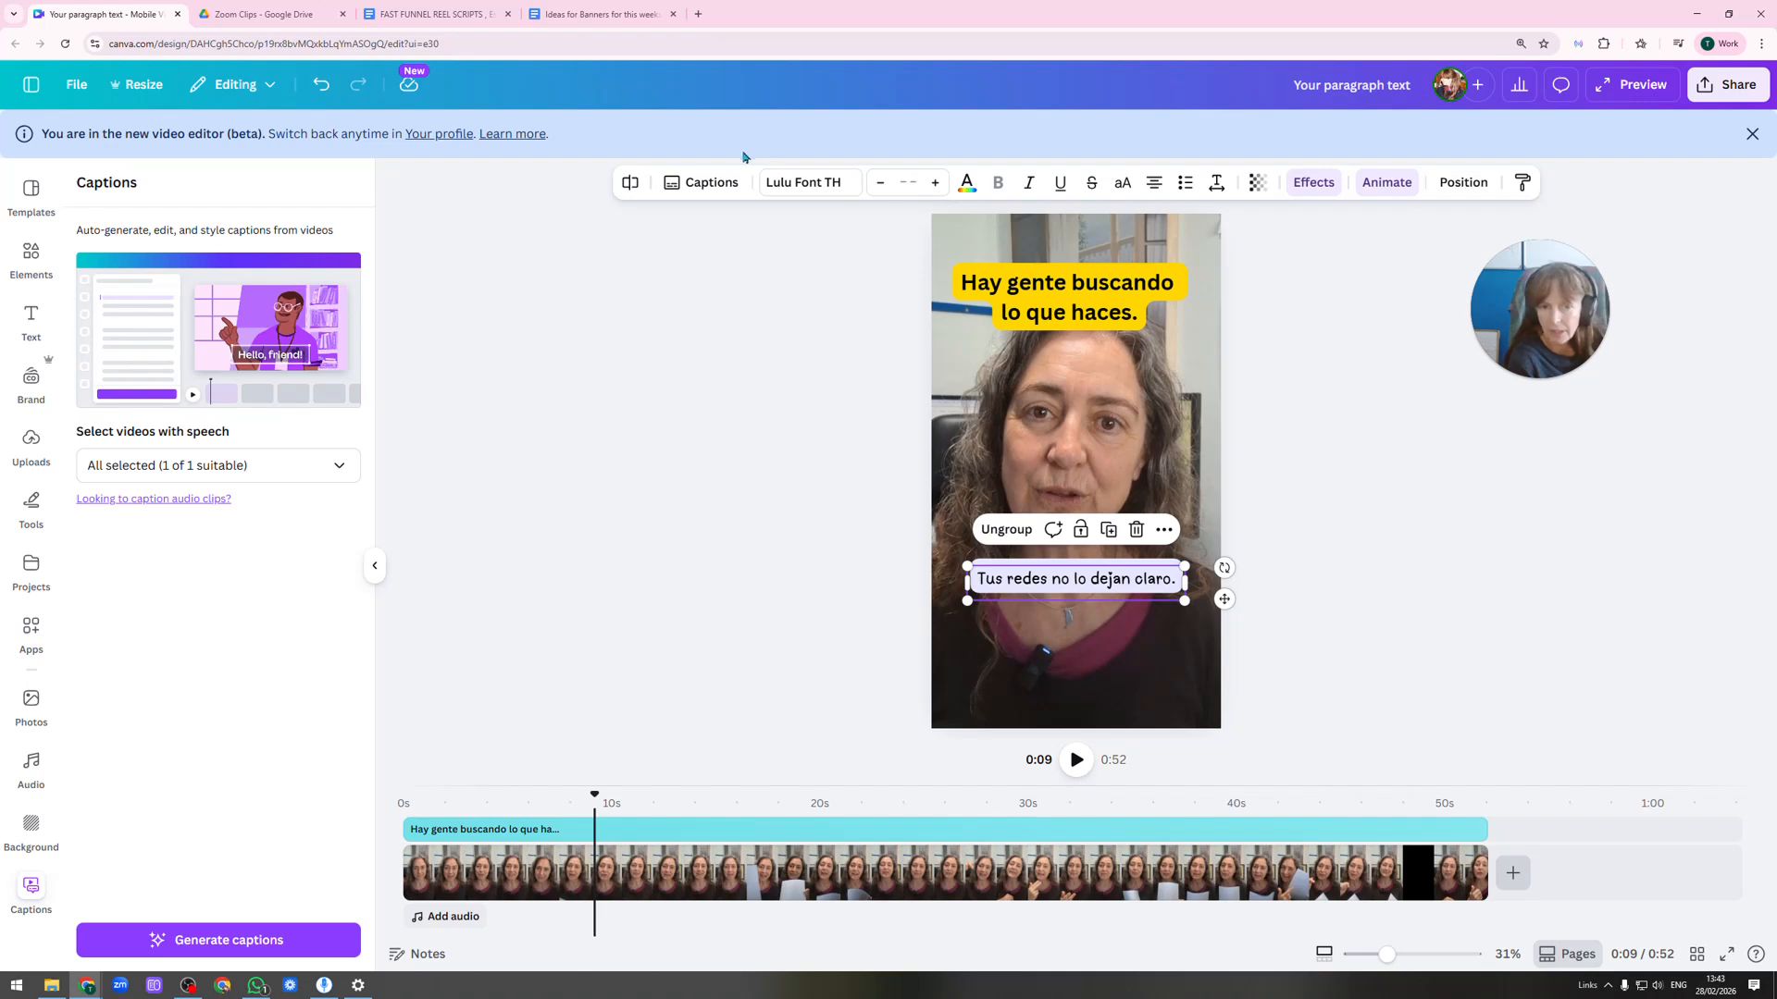
Set the Background effect colour to turquoise for the captions, with "Tus redes no lo dejan claro." selected.
left_click(708, 184)
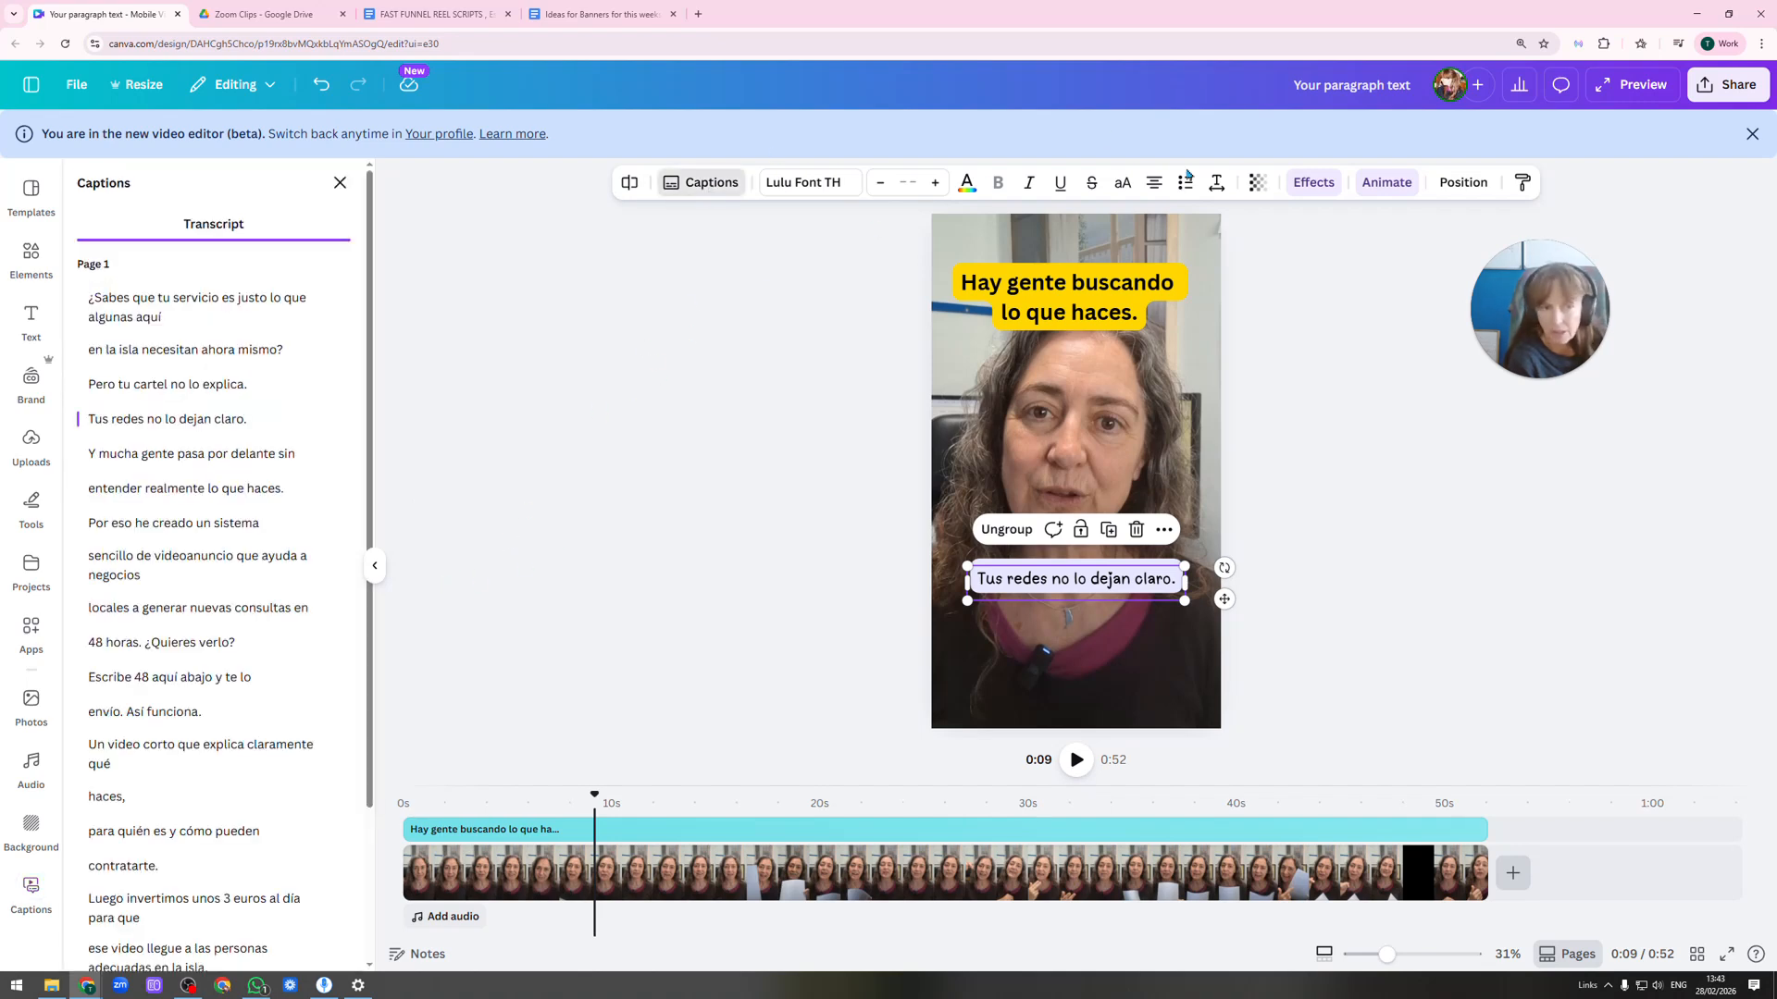
left_click(1330, 185)
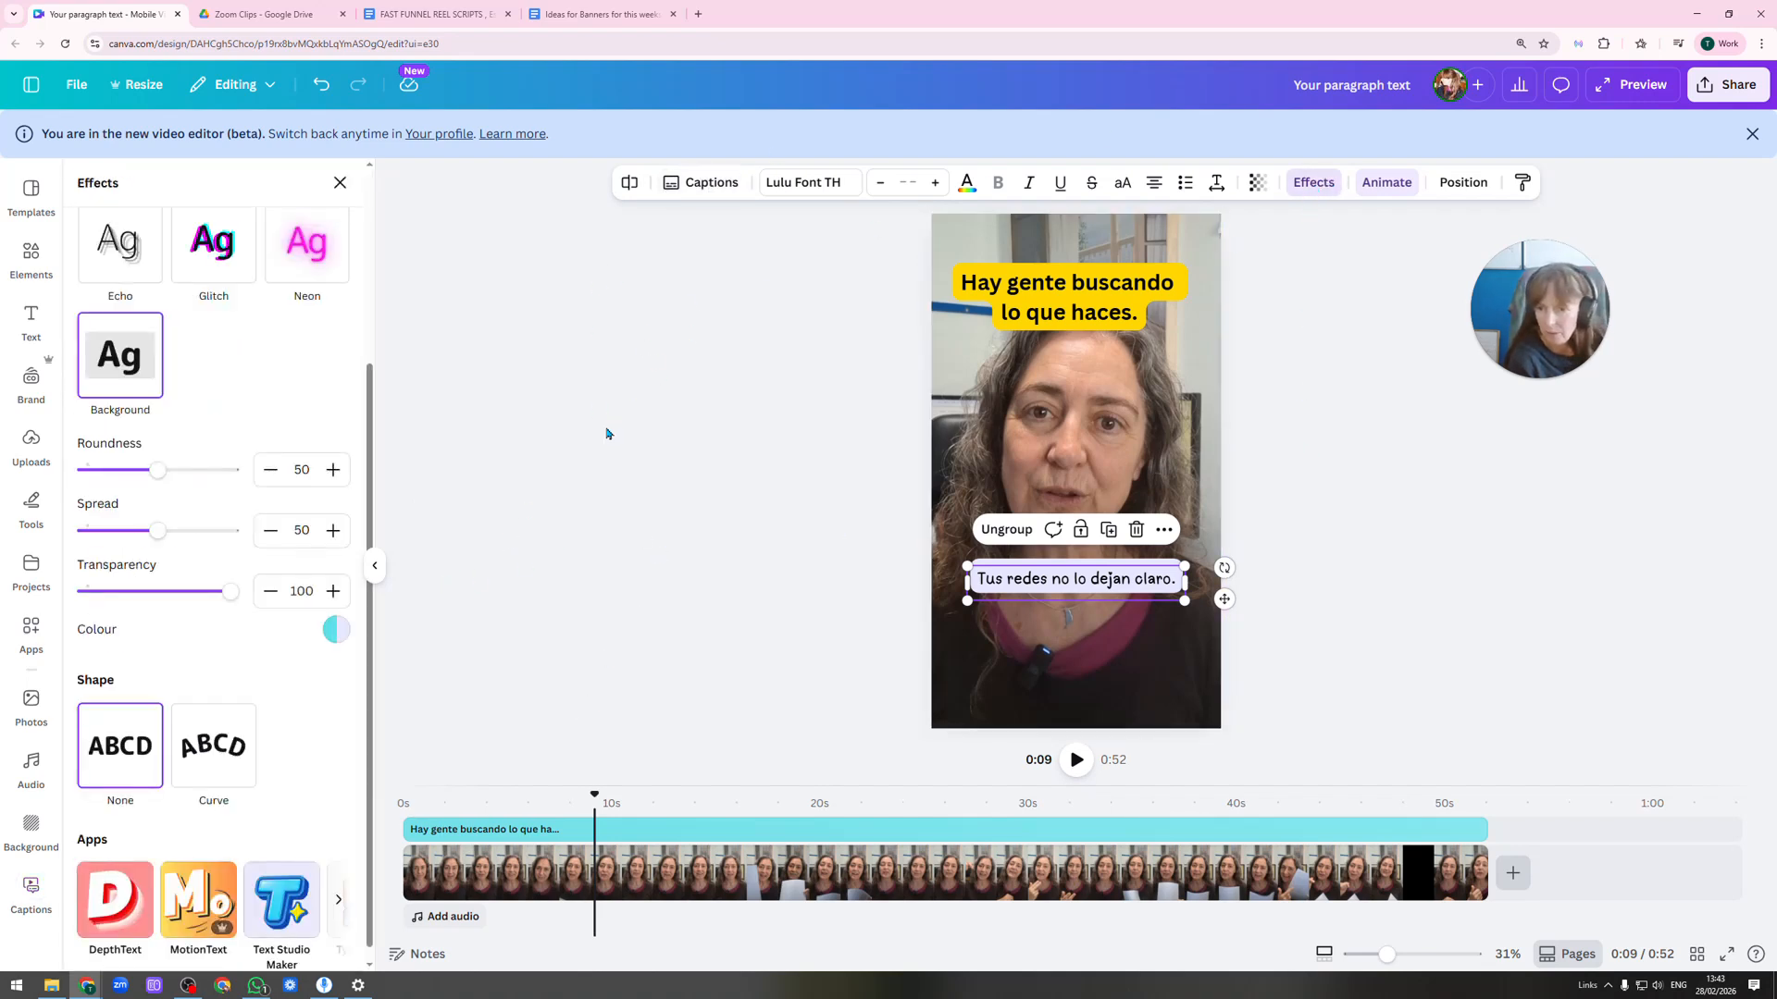
left_click(335, 632)
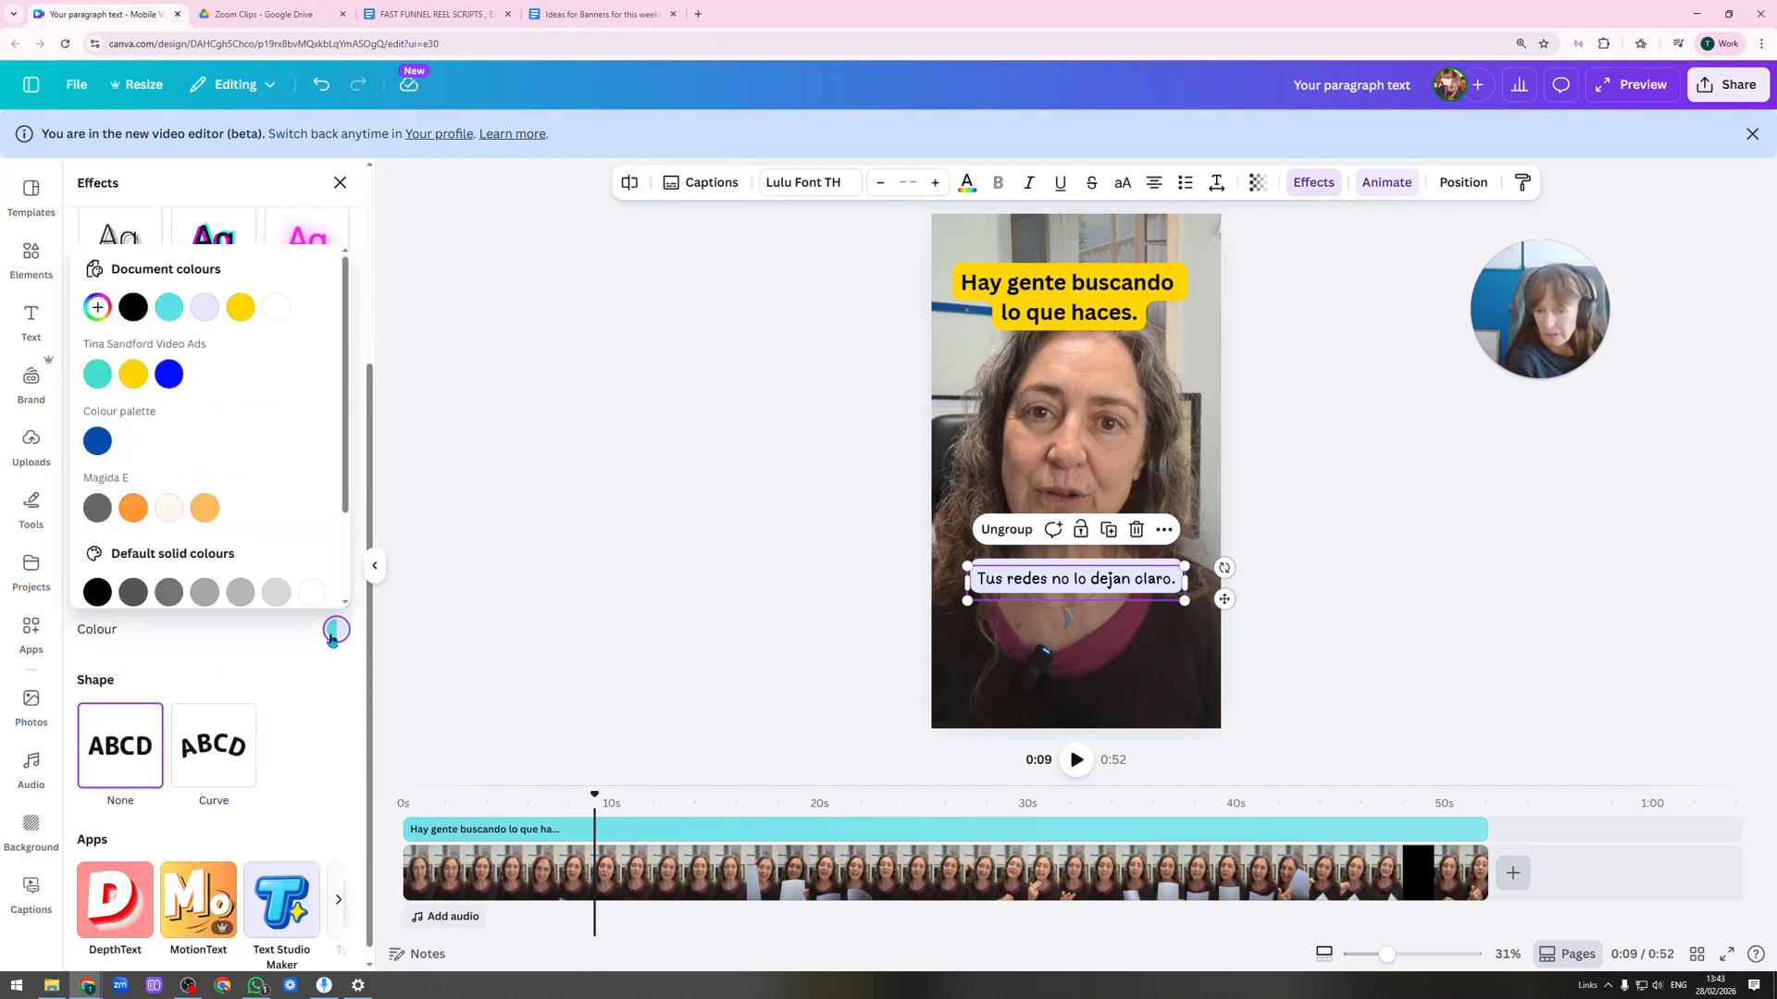
left_click(169, 308)
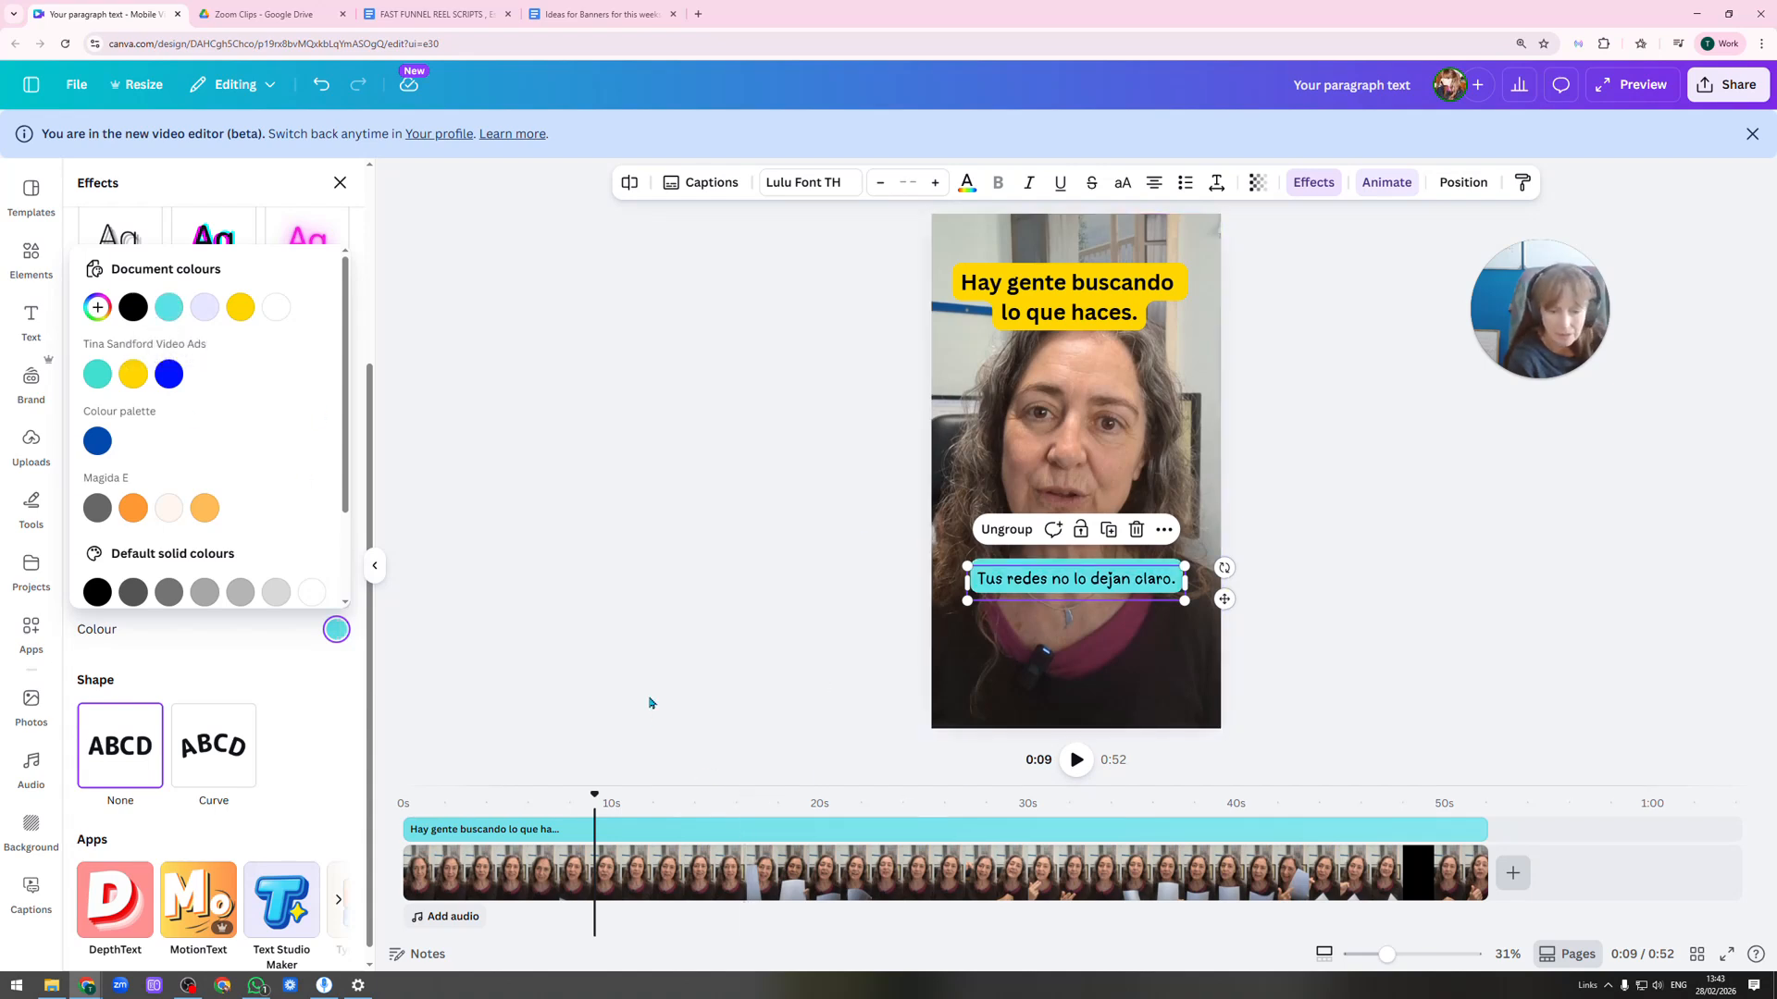
left_click(336, 630)
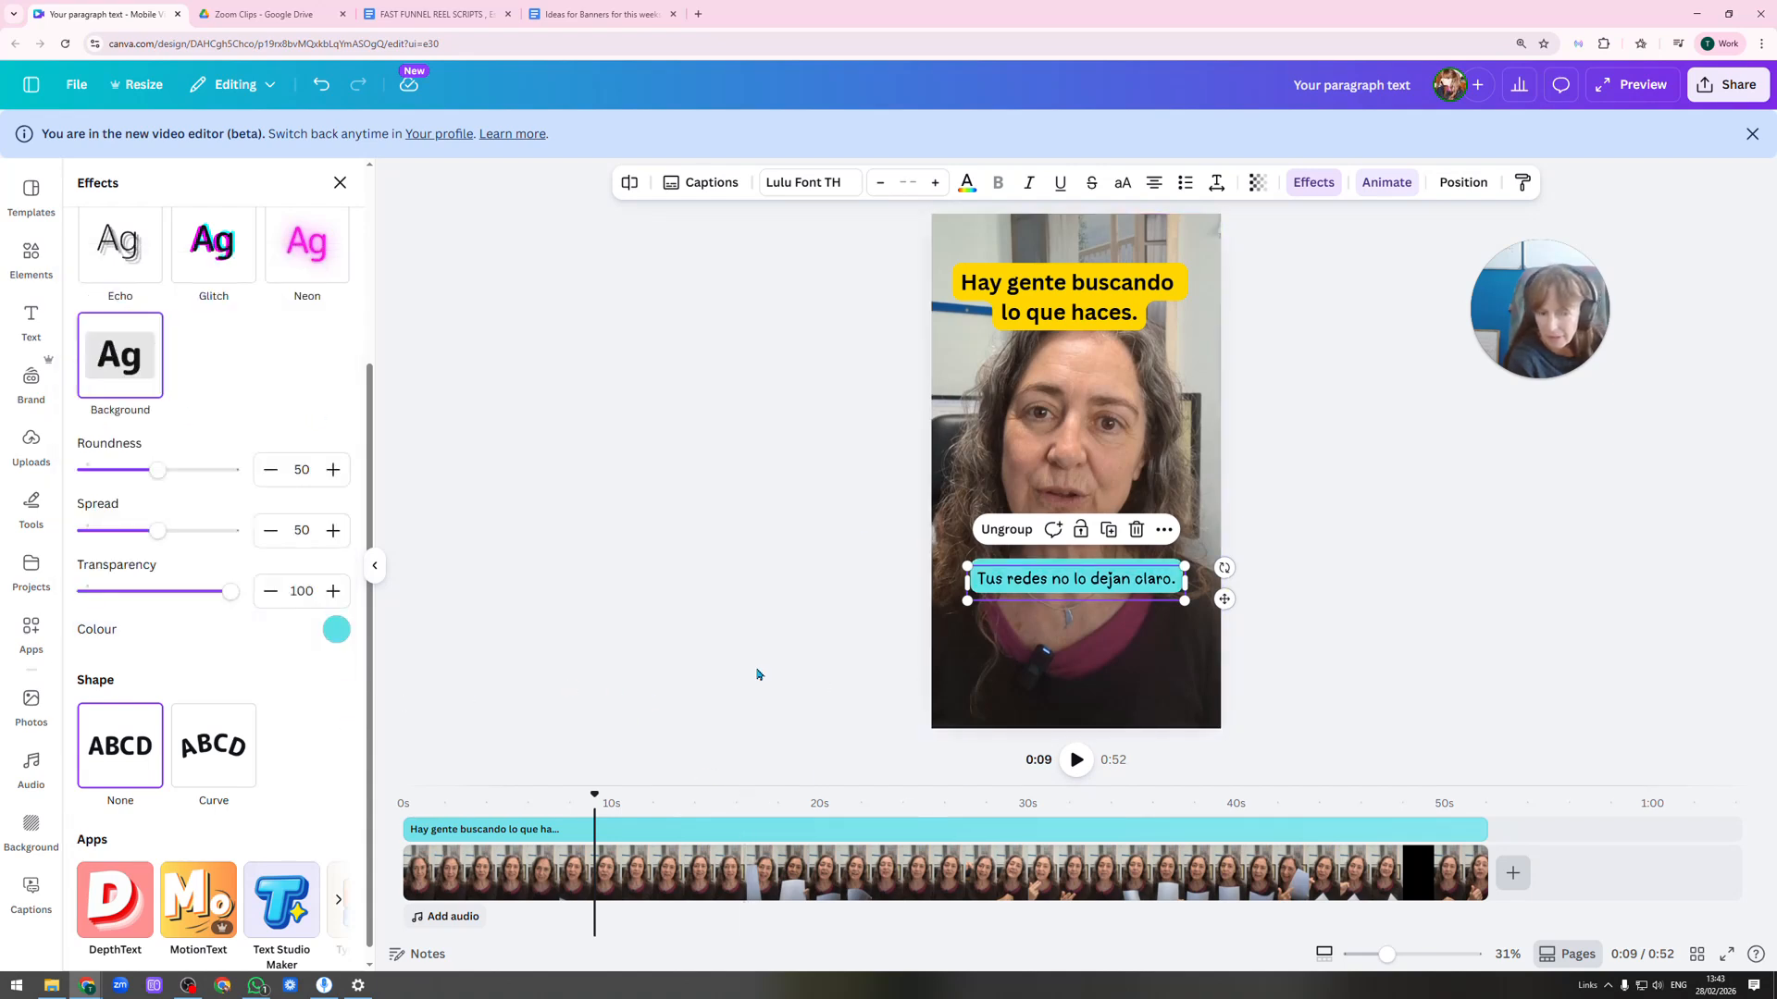
Select the opening caption around 2 seconds and enlarge the caption text by five size increments.
left_click_drag(594, 794, 457, 794)
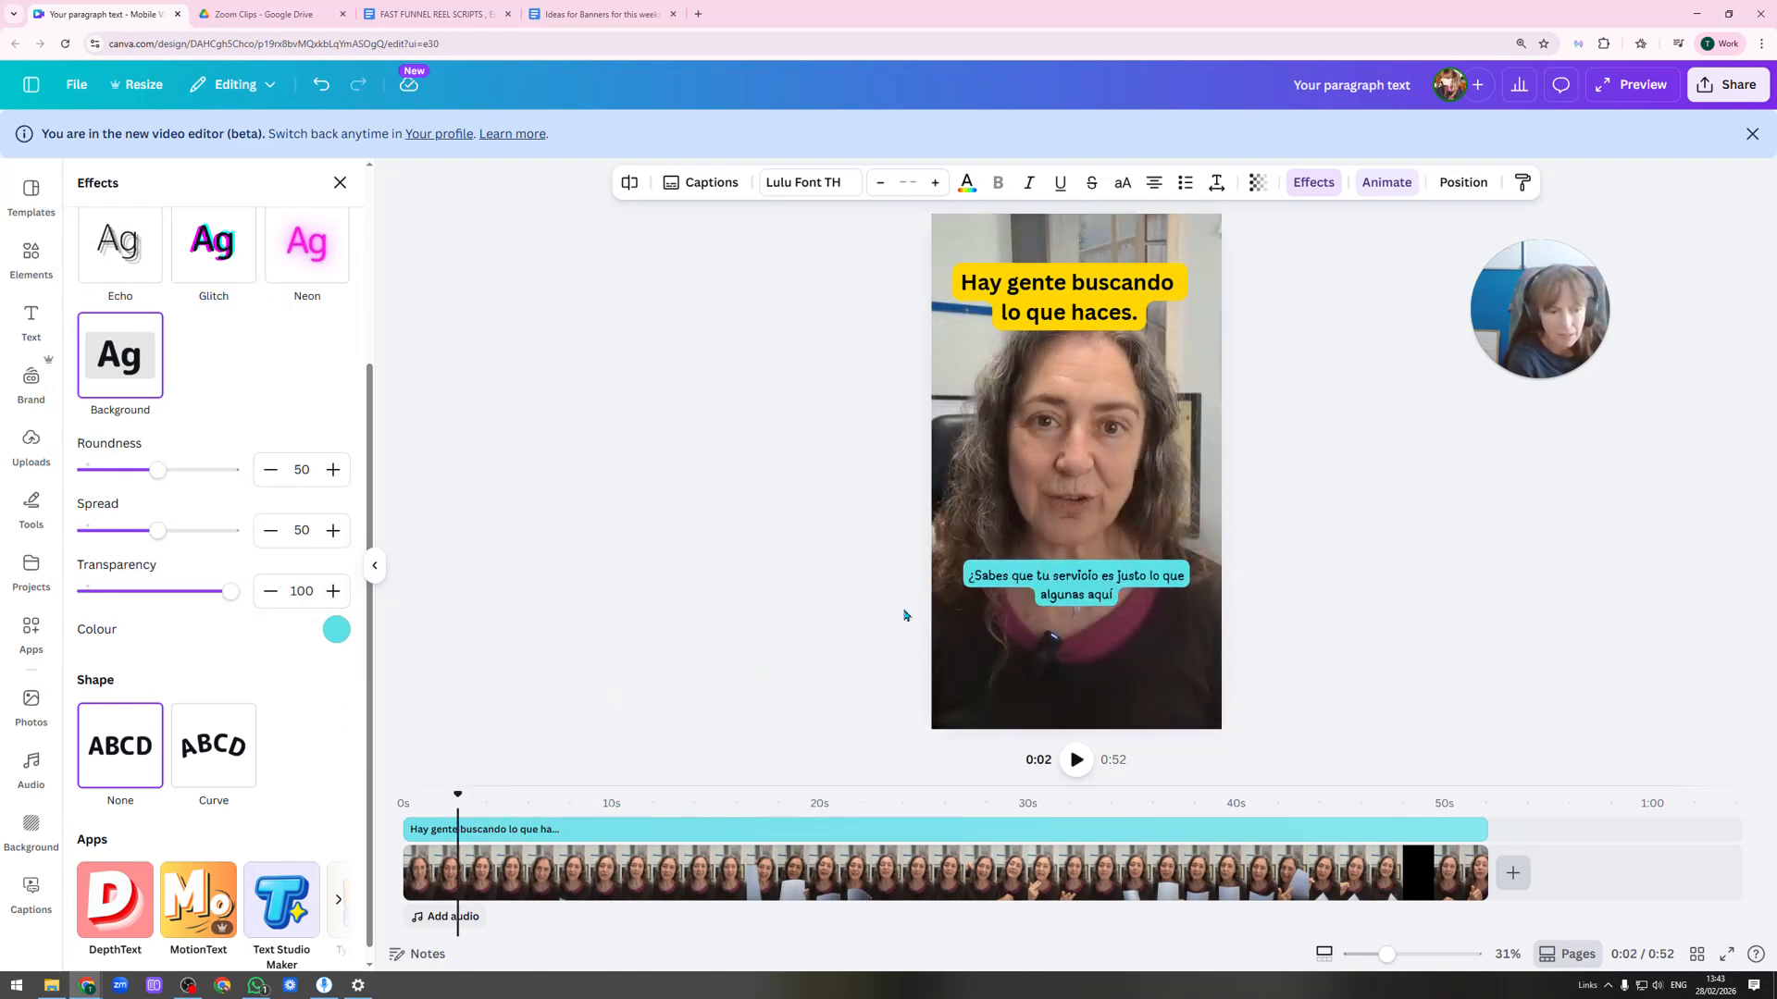
left_click(1061, 597)
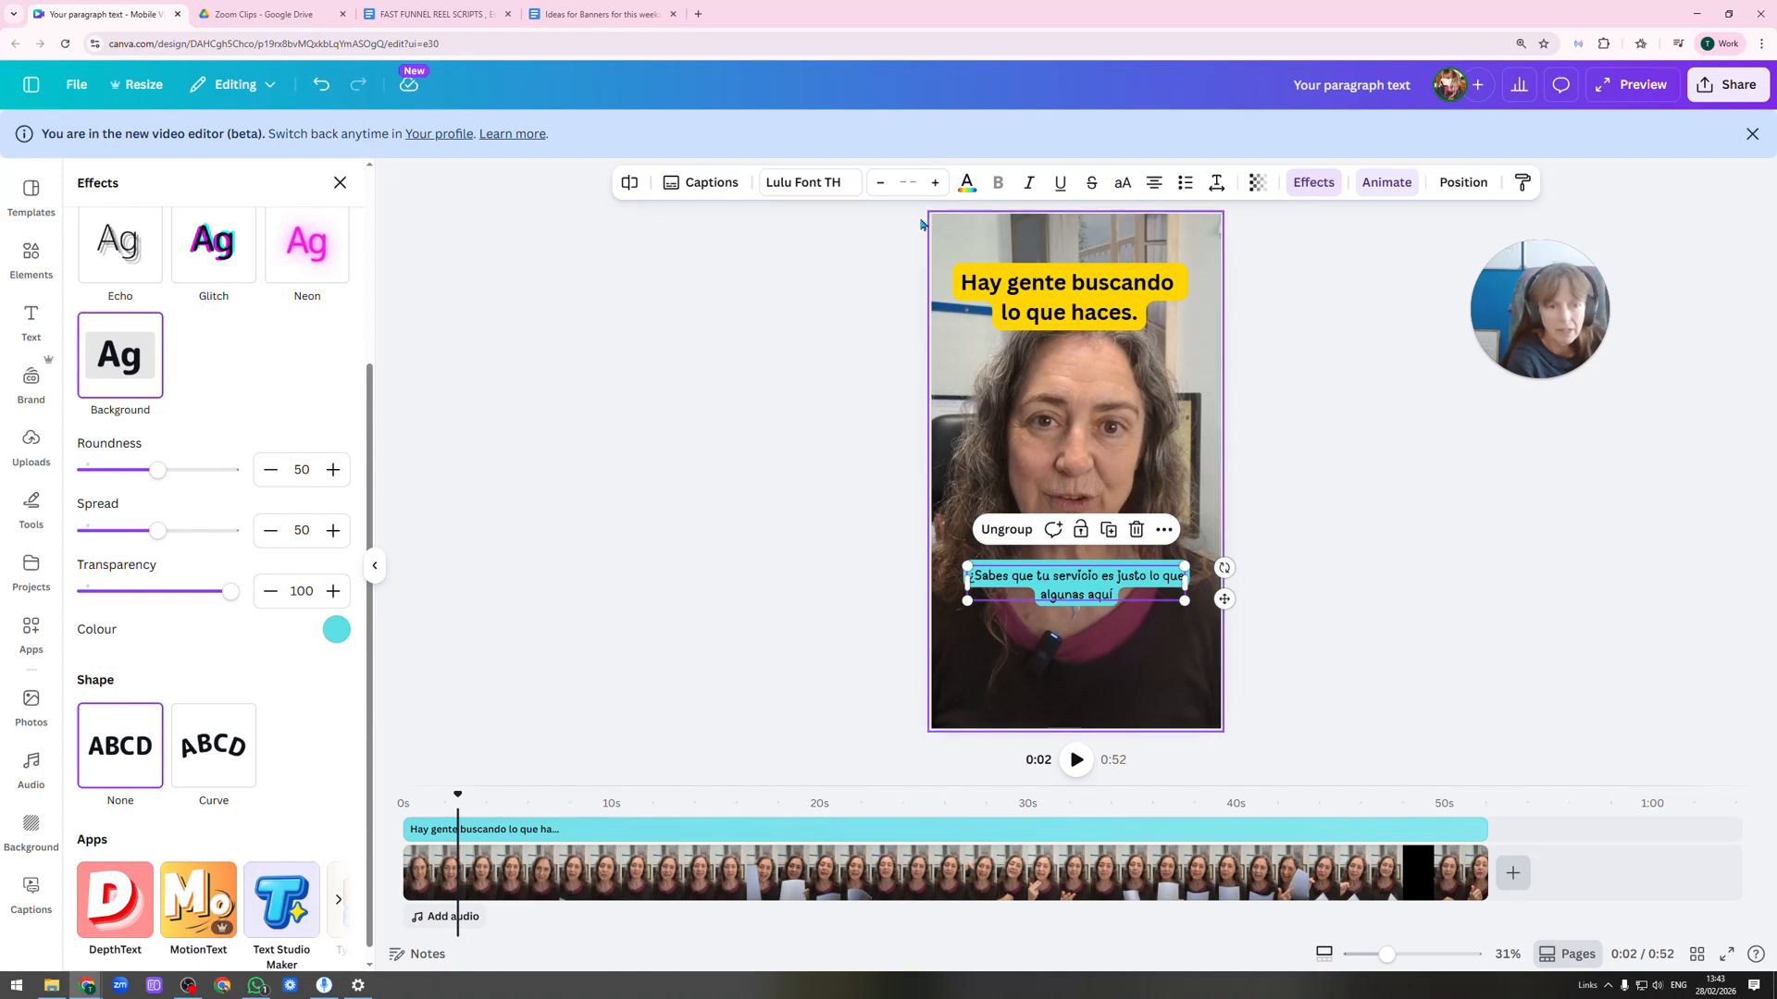
left_click(935, 183)
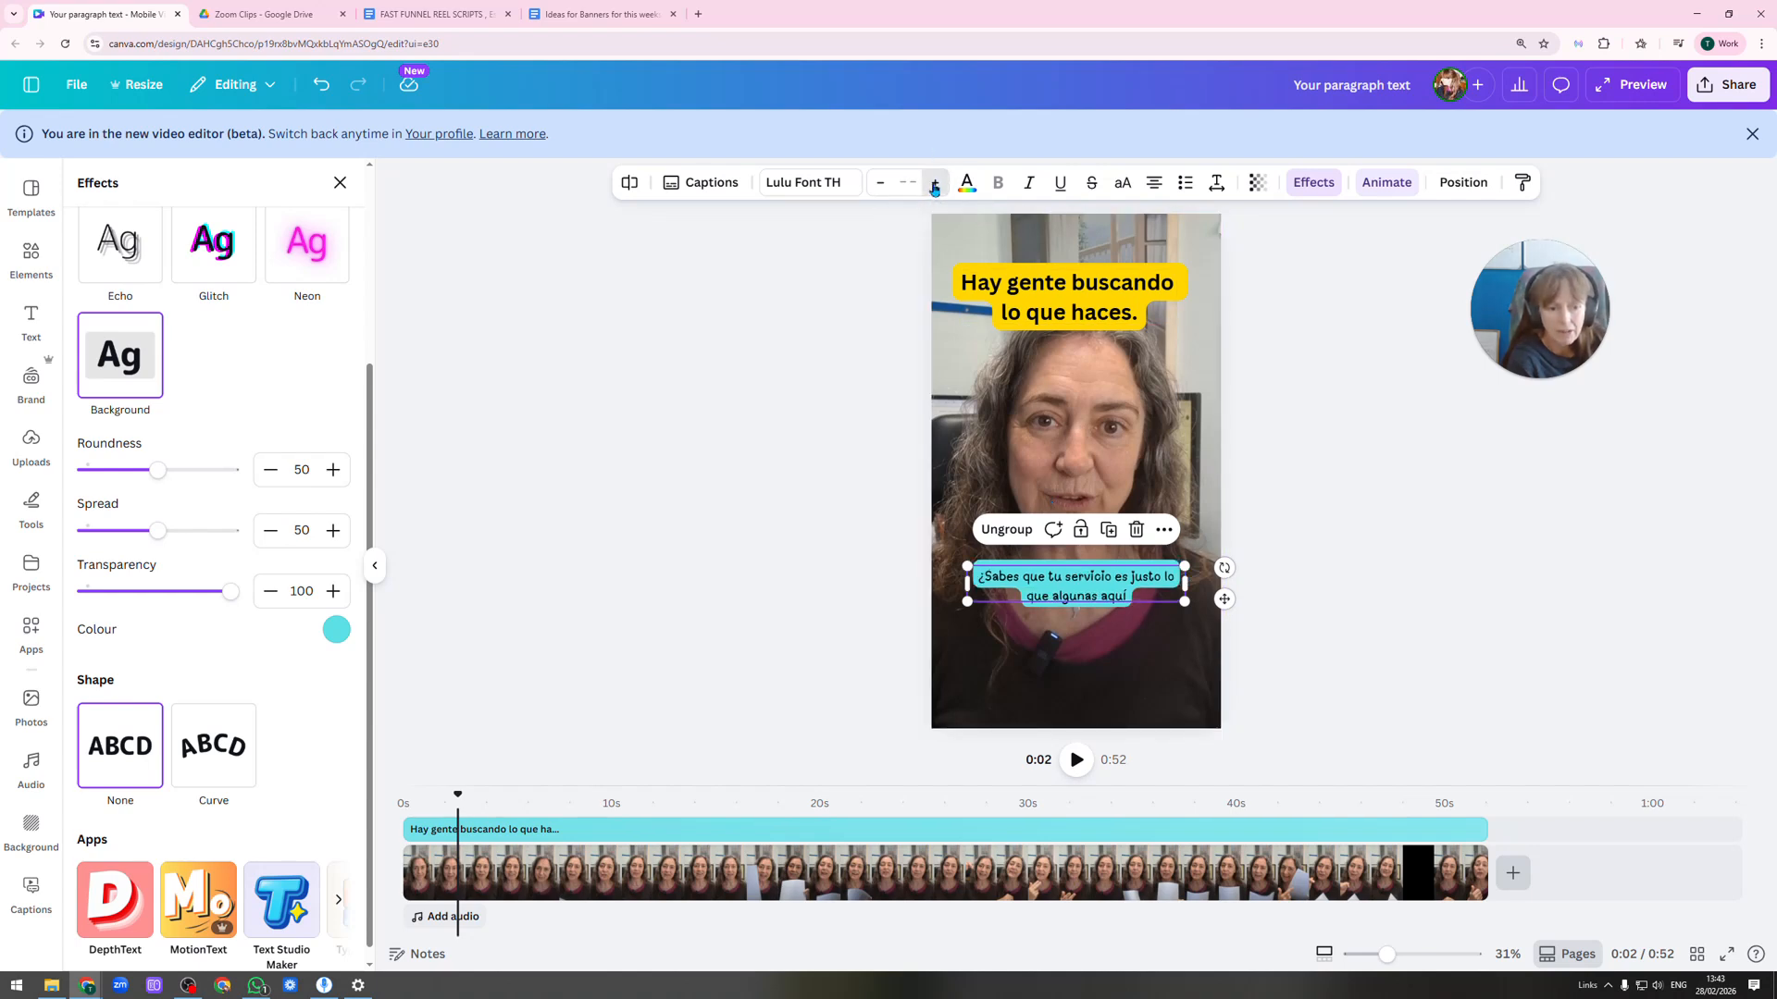
left_click(934, 184)
left_click(935, 183)
left_click(935, 184)
left_click(935, 183)
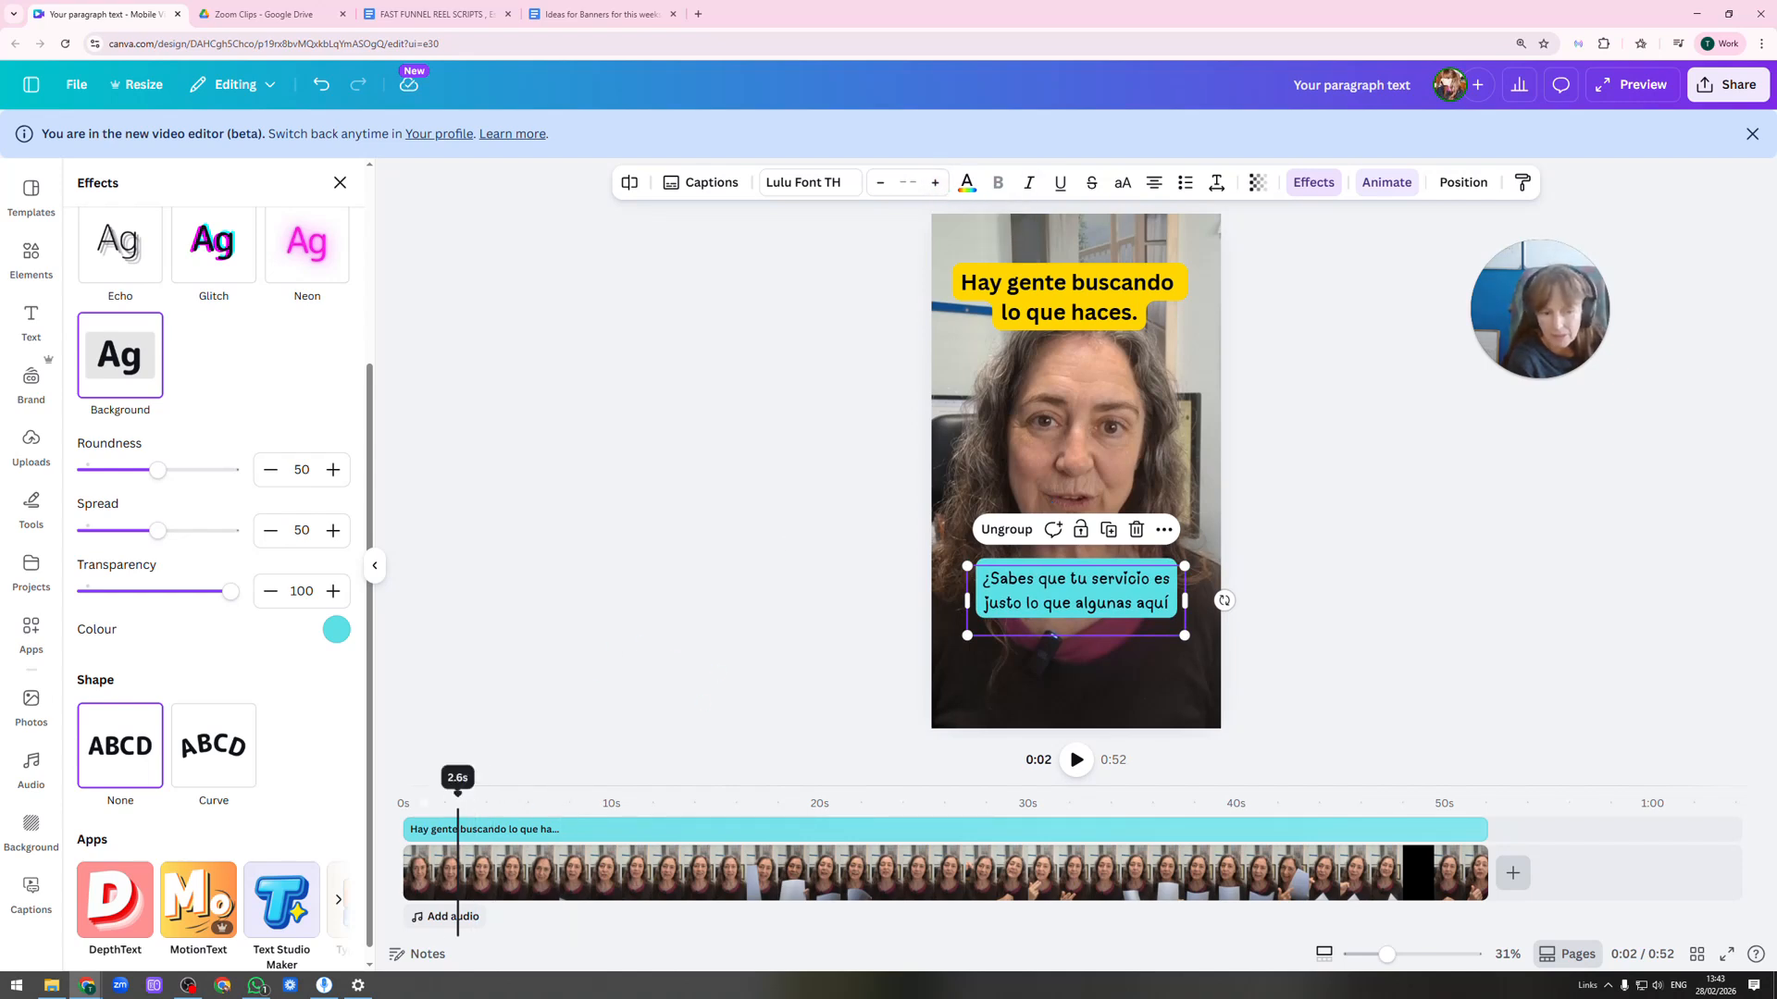
Play the first five seconds of the video from the start to check the caption size.
left_click(404, 796)
left_click(1076, 760)
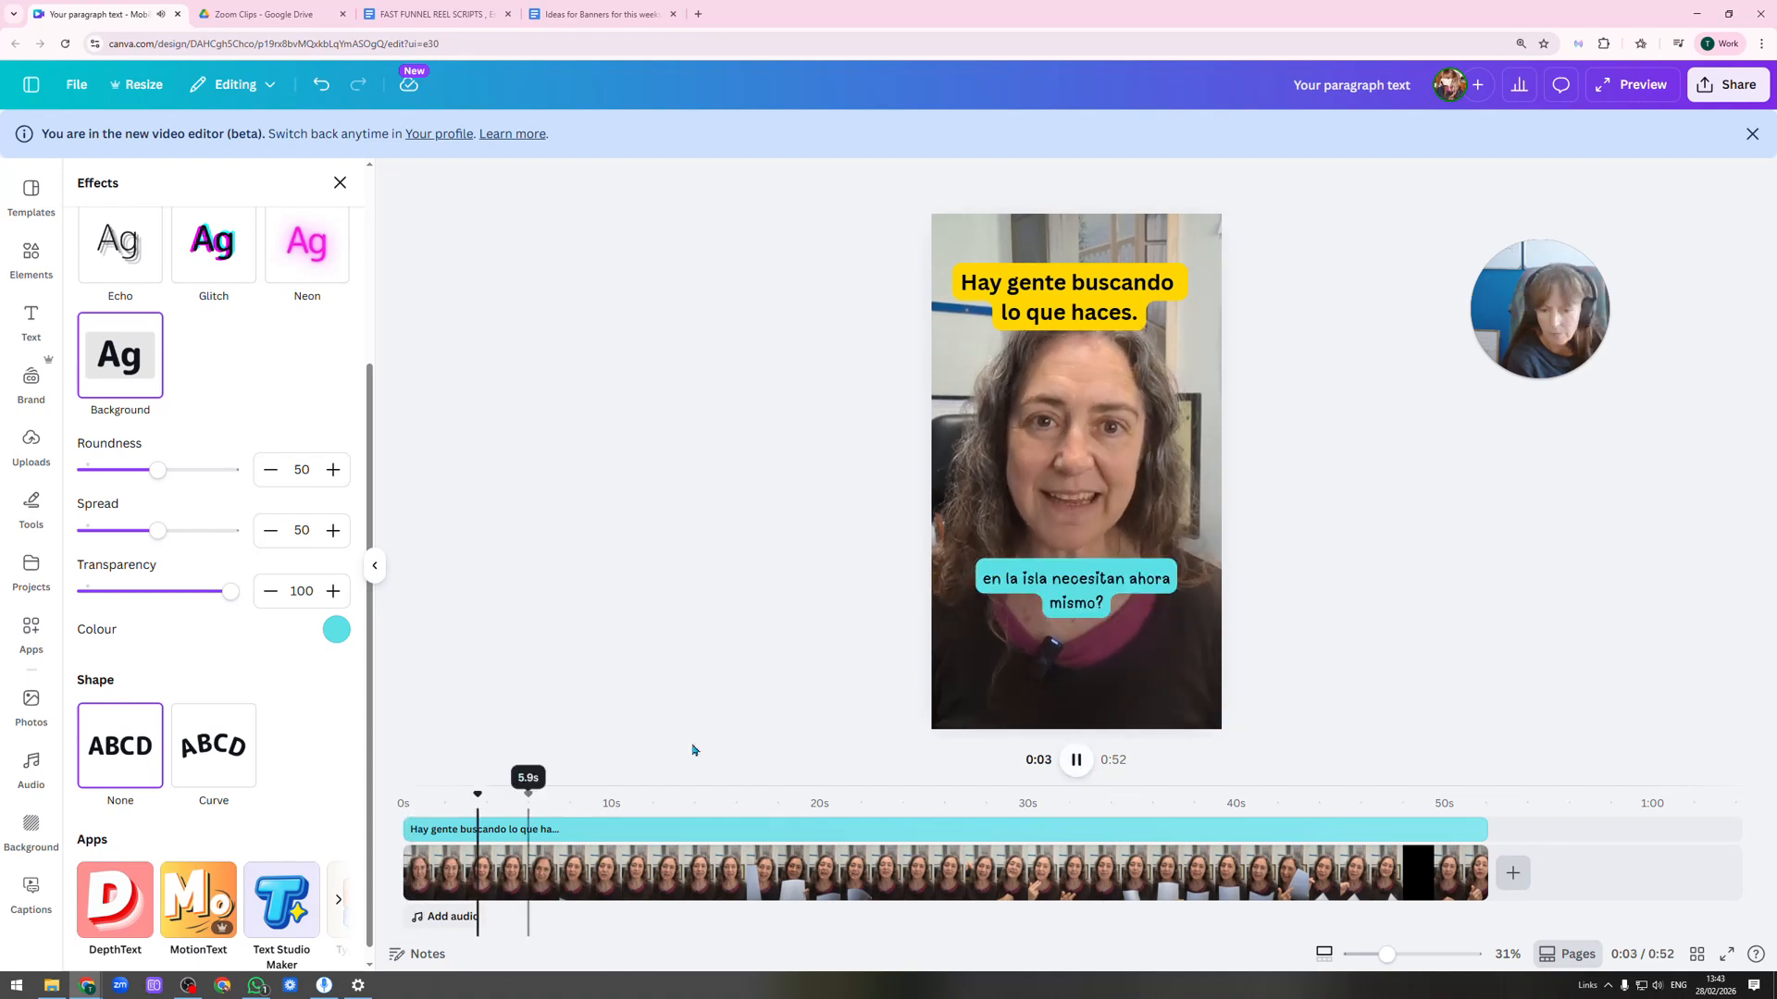
left_click(1074, 768)
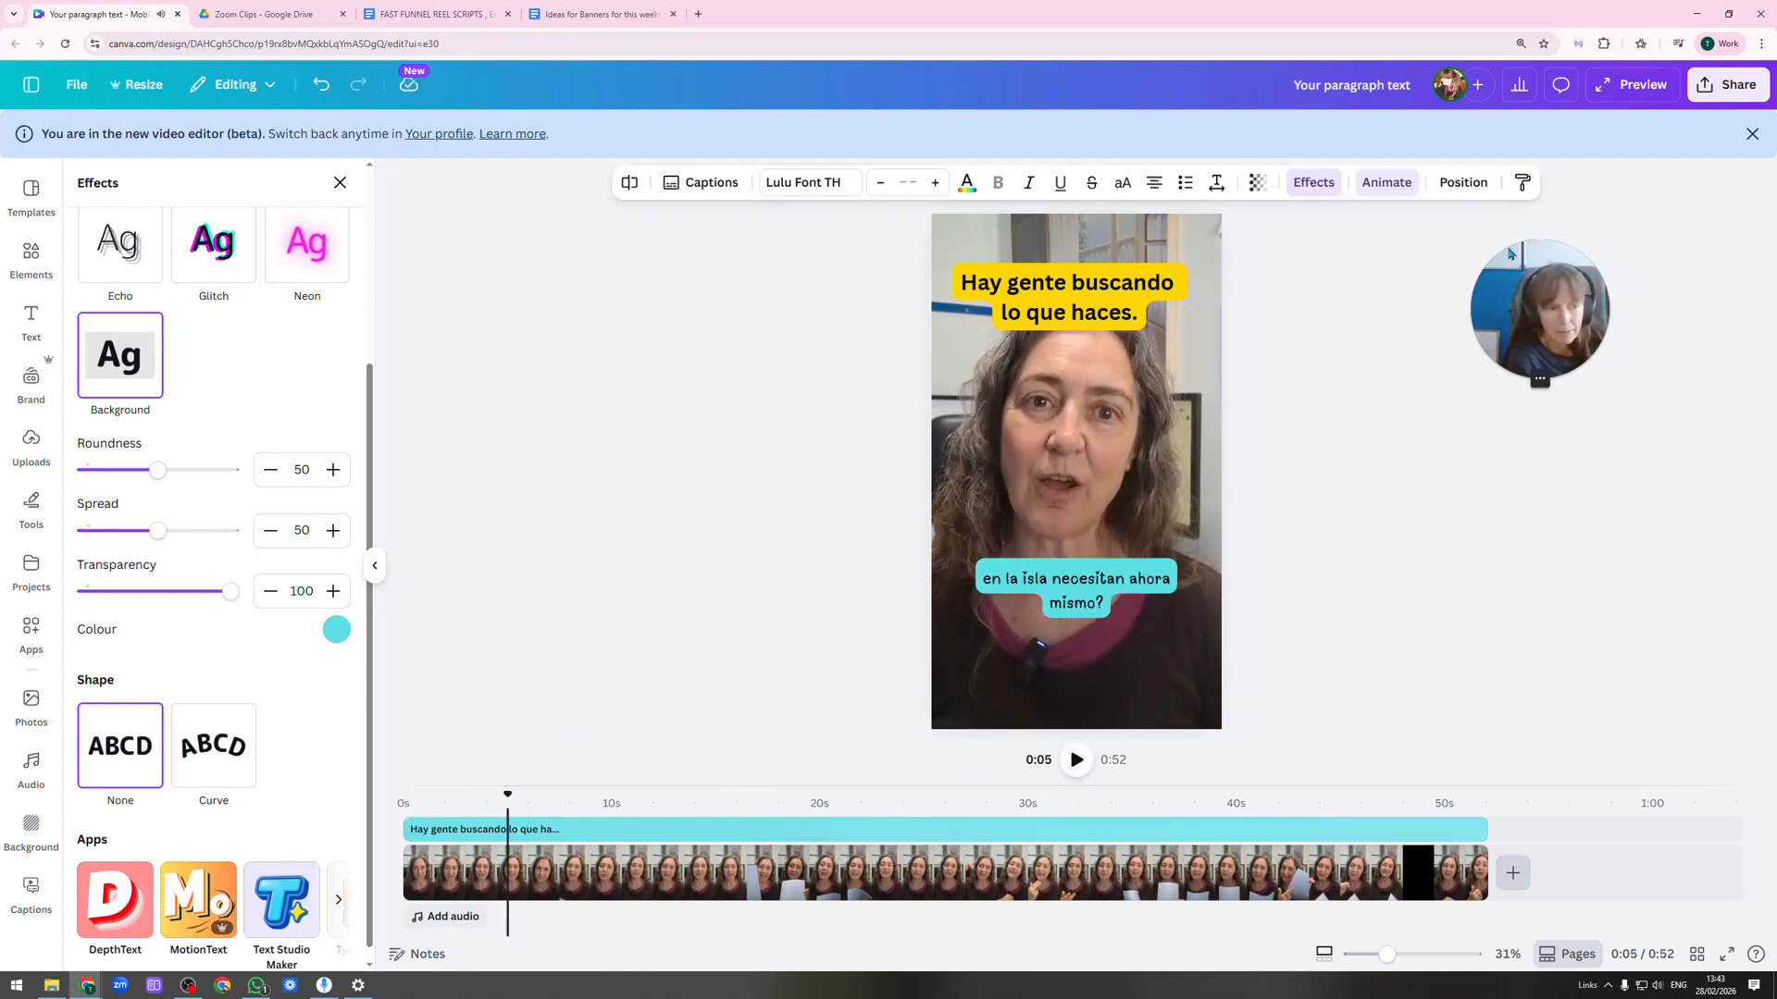
Try the Reveal and Snake caption animations, and settle on Highlight for the captions.
left_click(1386, 182)
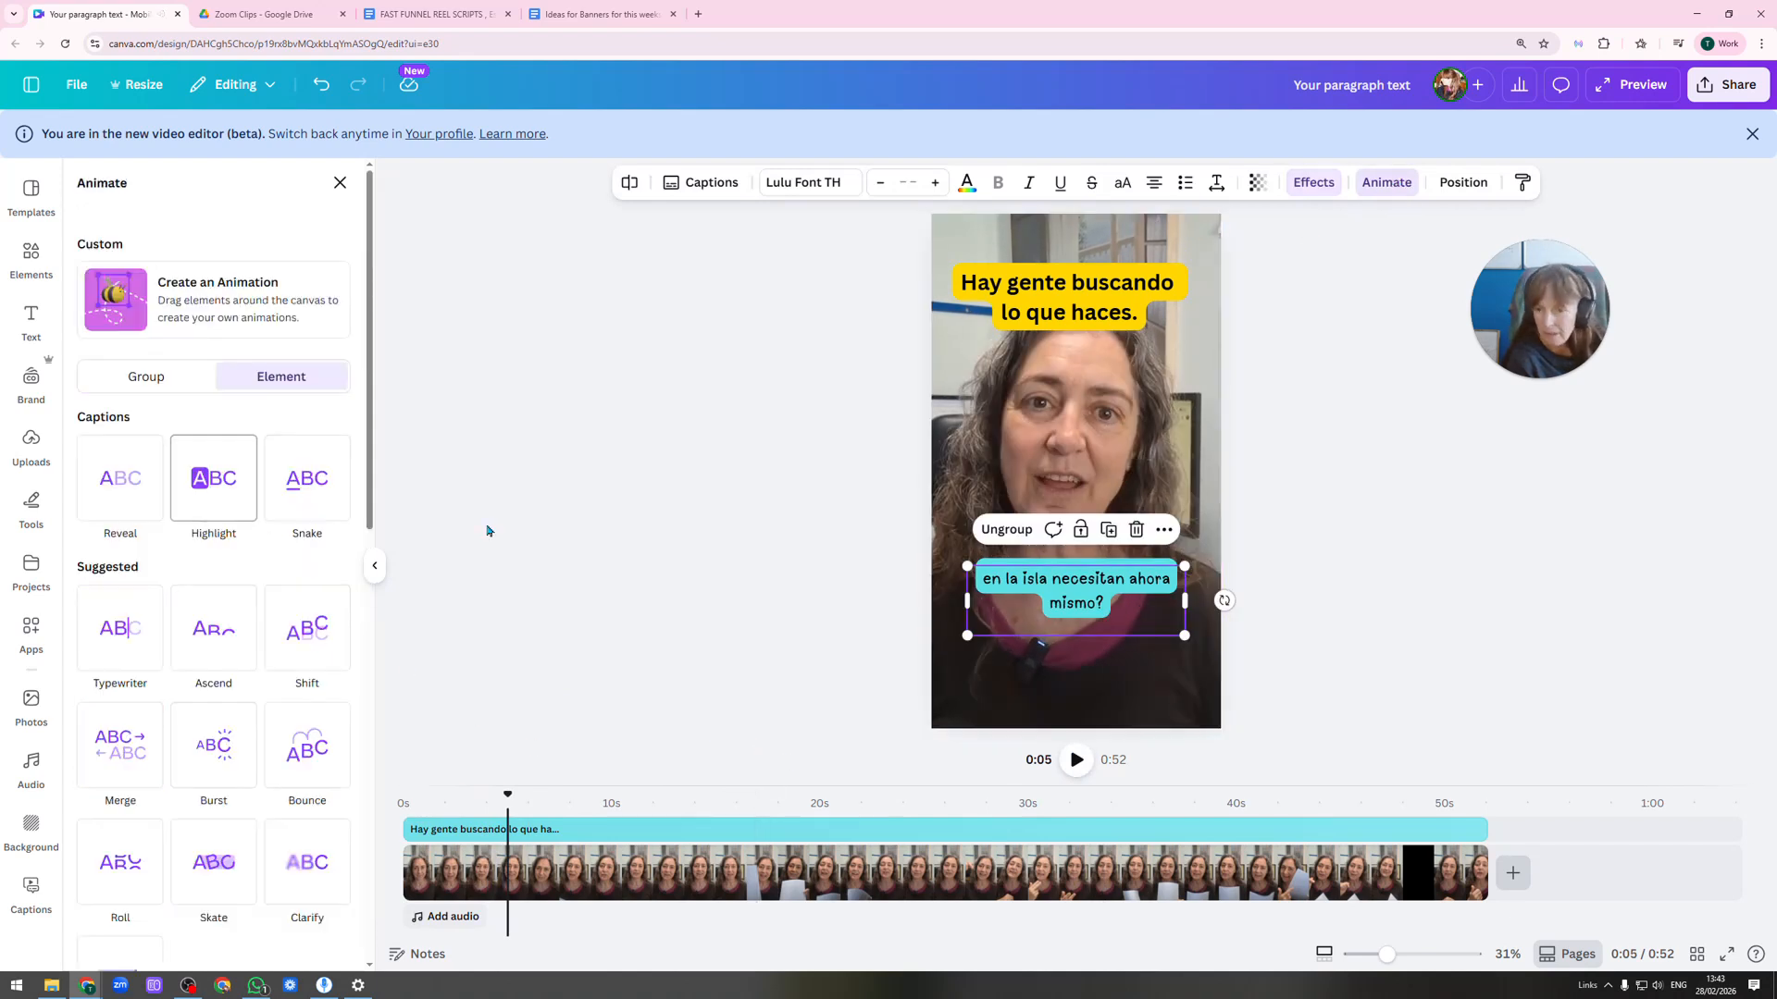
left_click(106, 485)
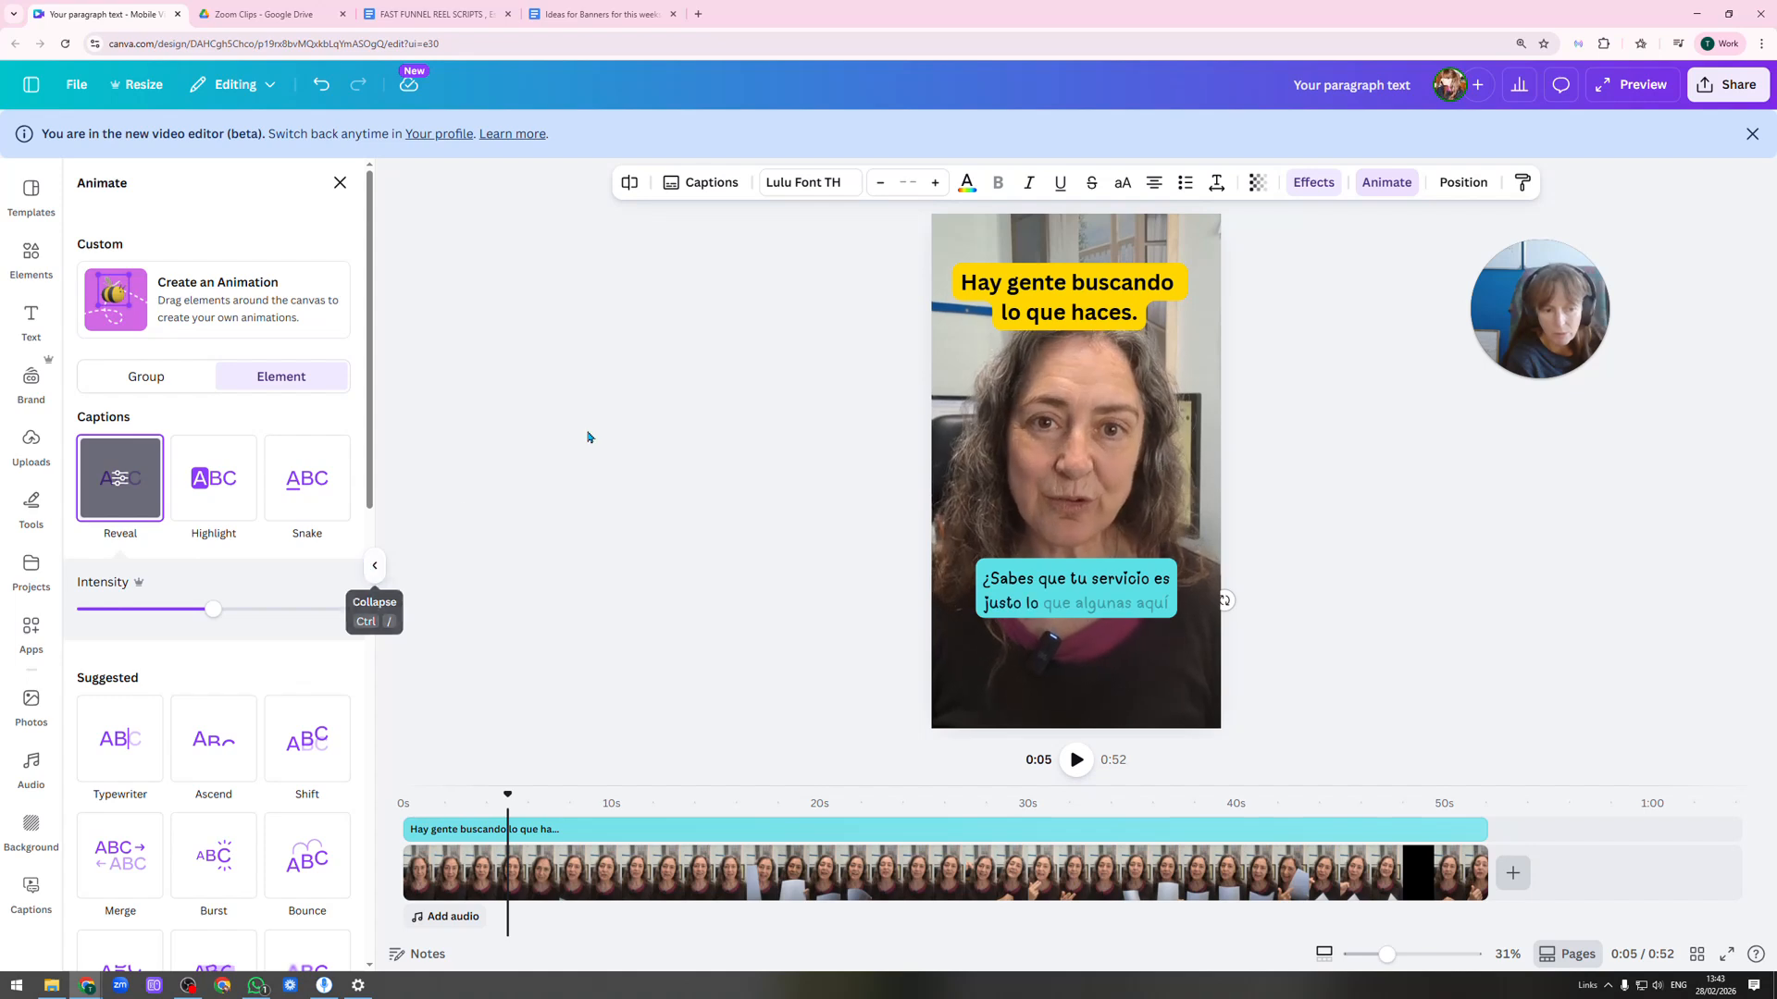
left_click(197, 481)
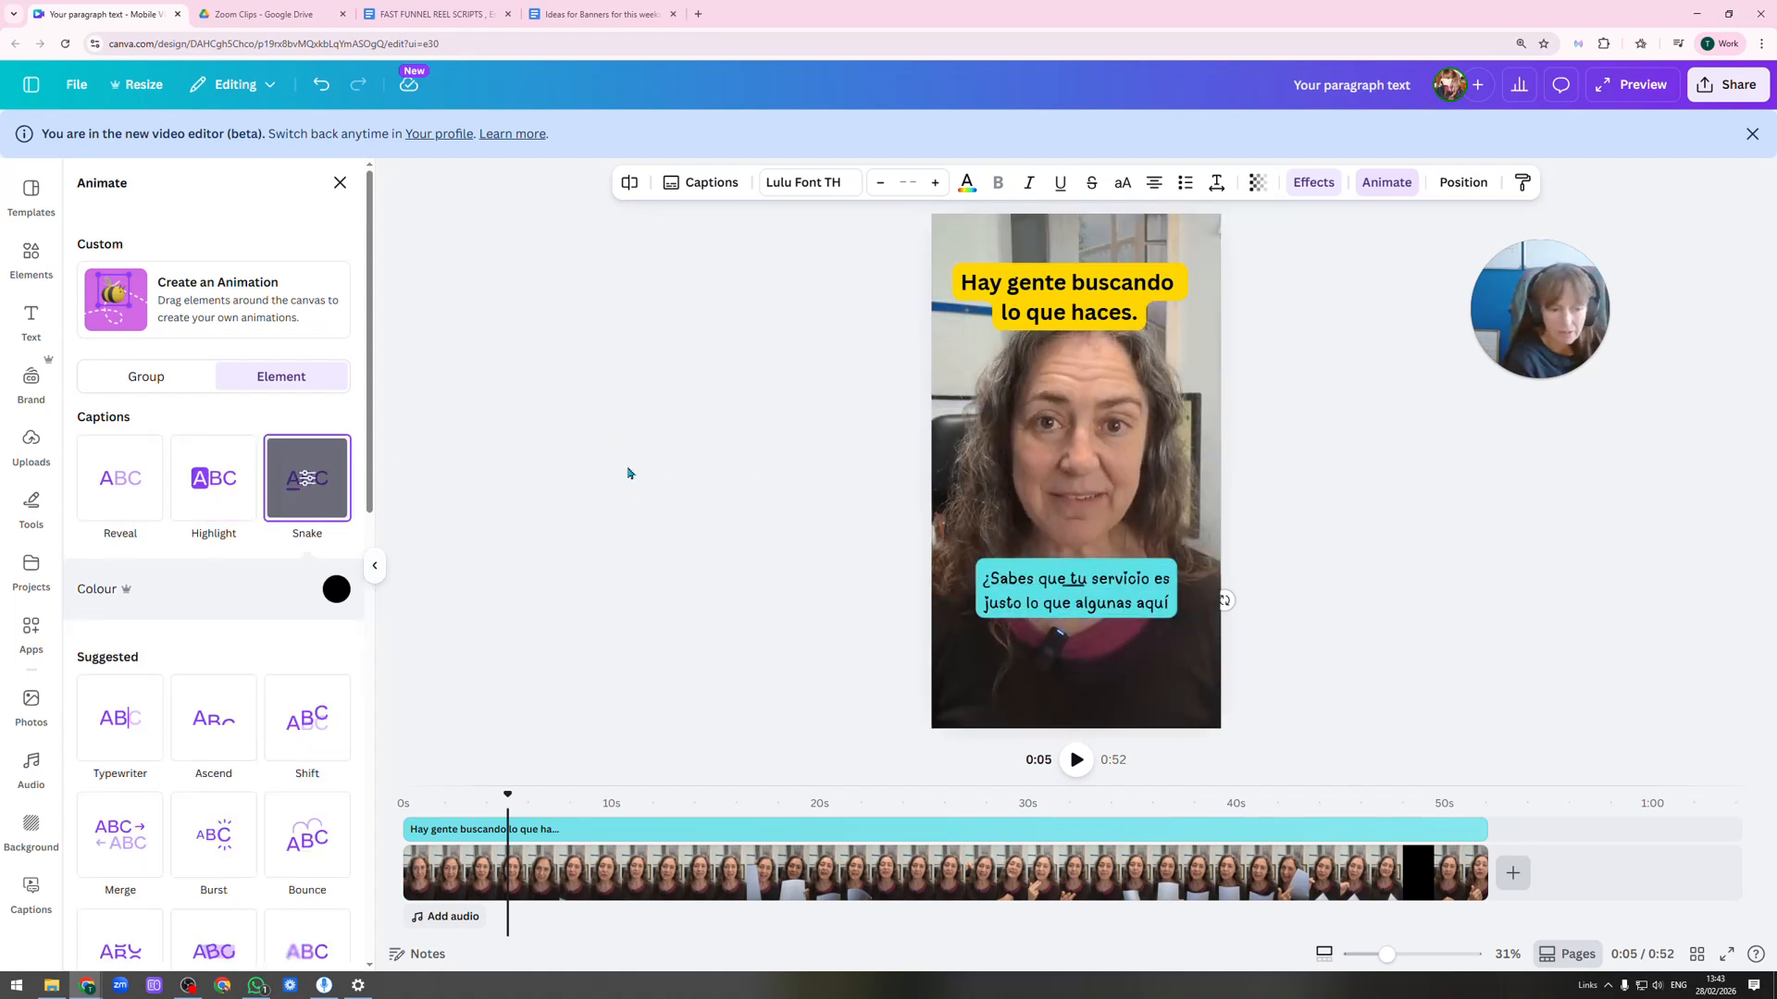
left_click(213, 470)
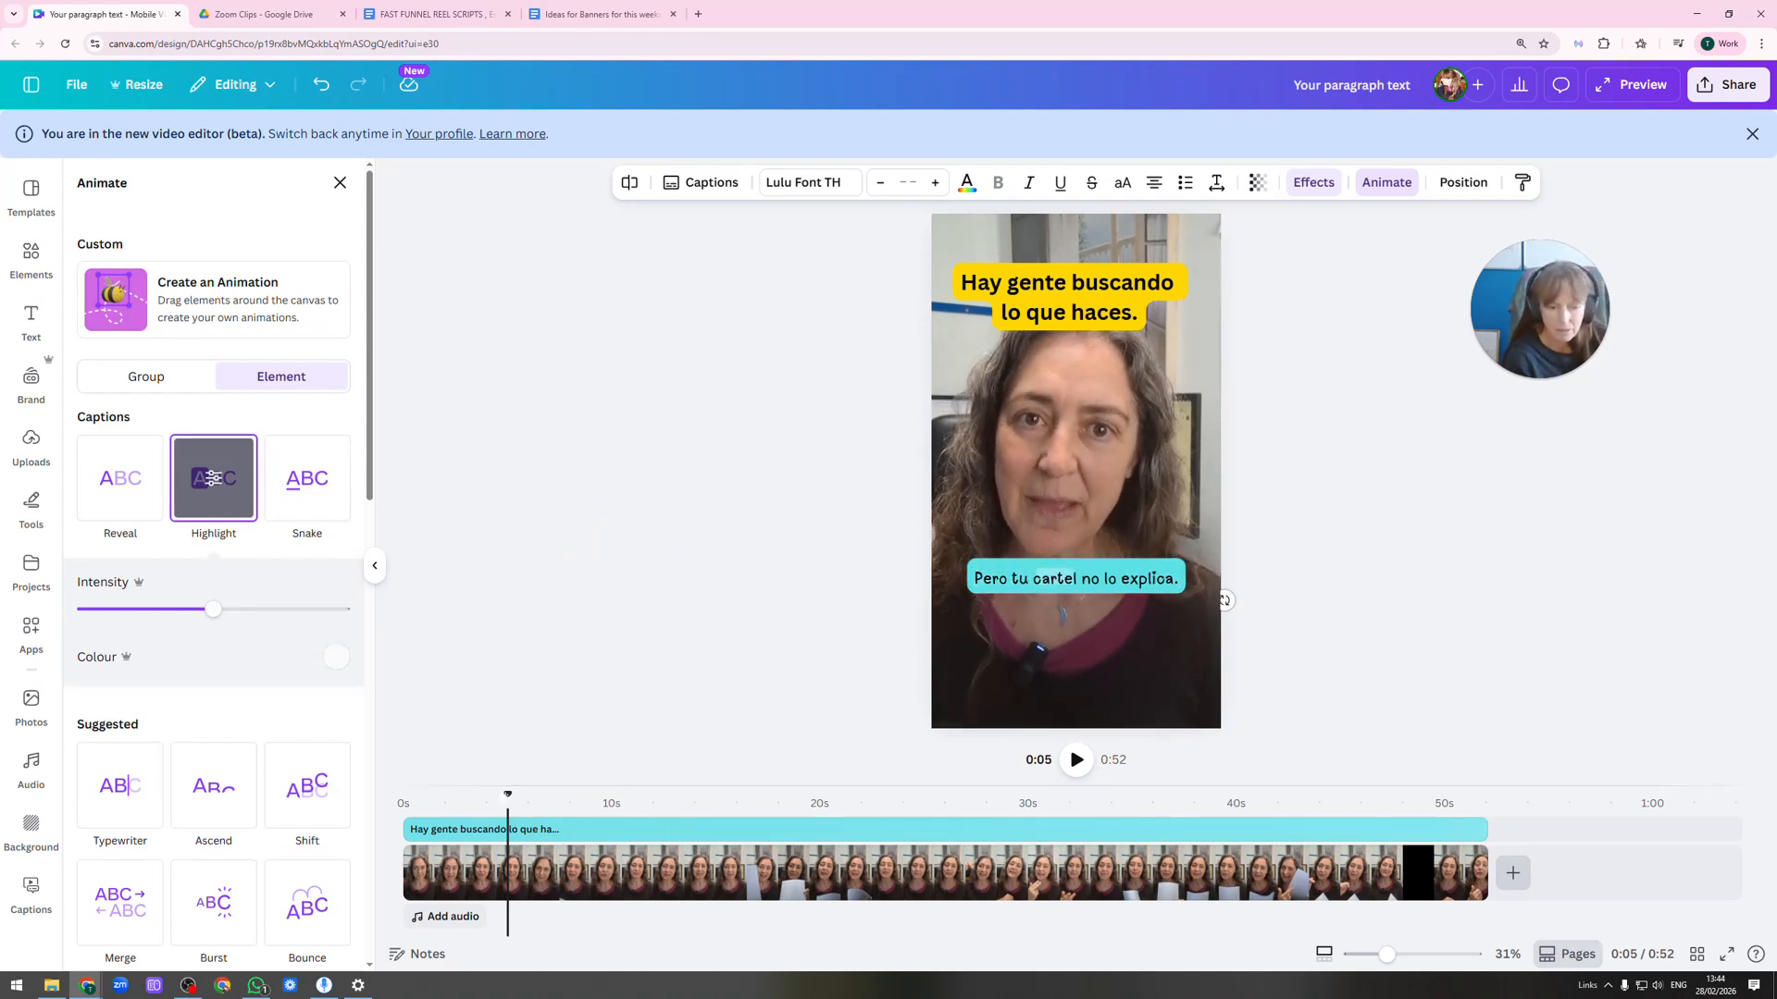
Check the highlighted captions around 19 seconds, and play the first seconds of the video from the start.
left_click_drag(507, 792, 804, 810)
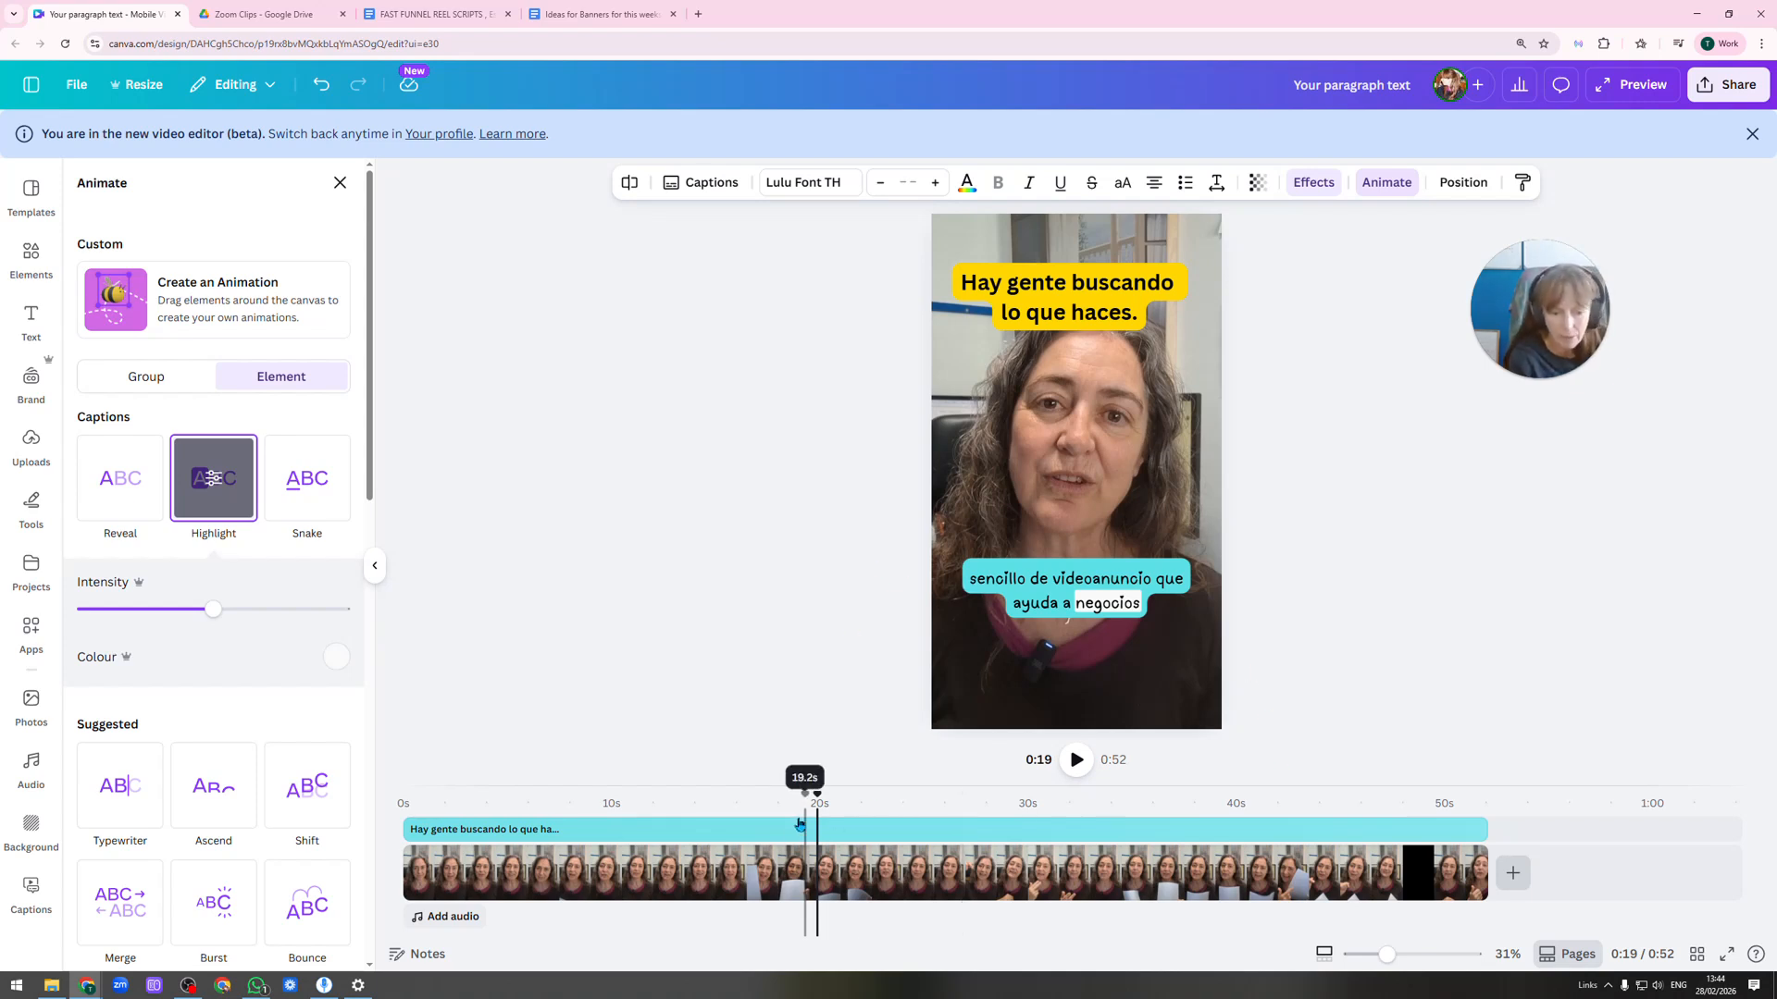
left_click_drag(816, 795, 382, 811)
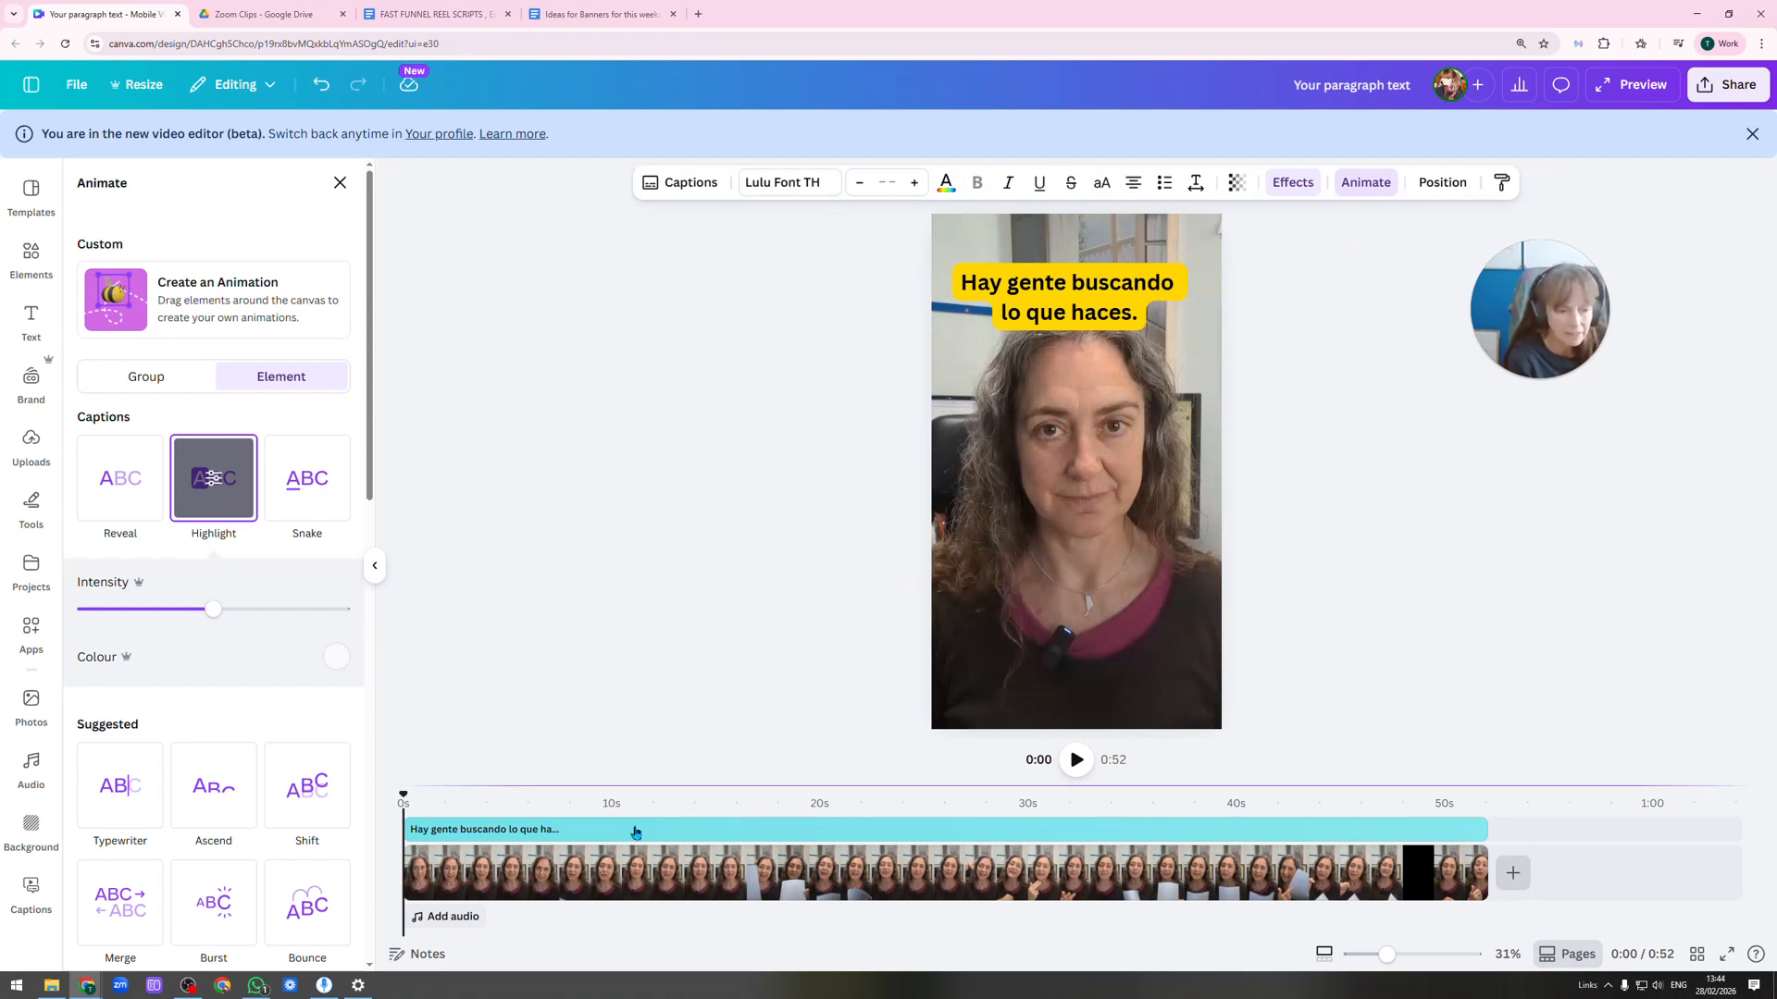
left_click(1077, 759)
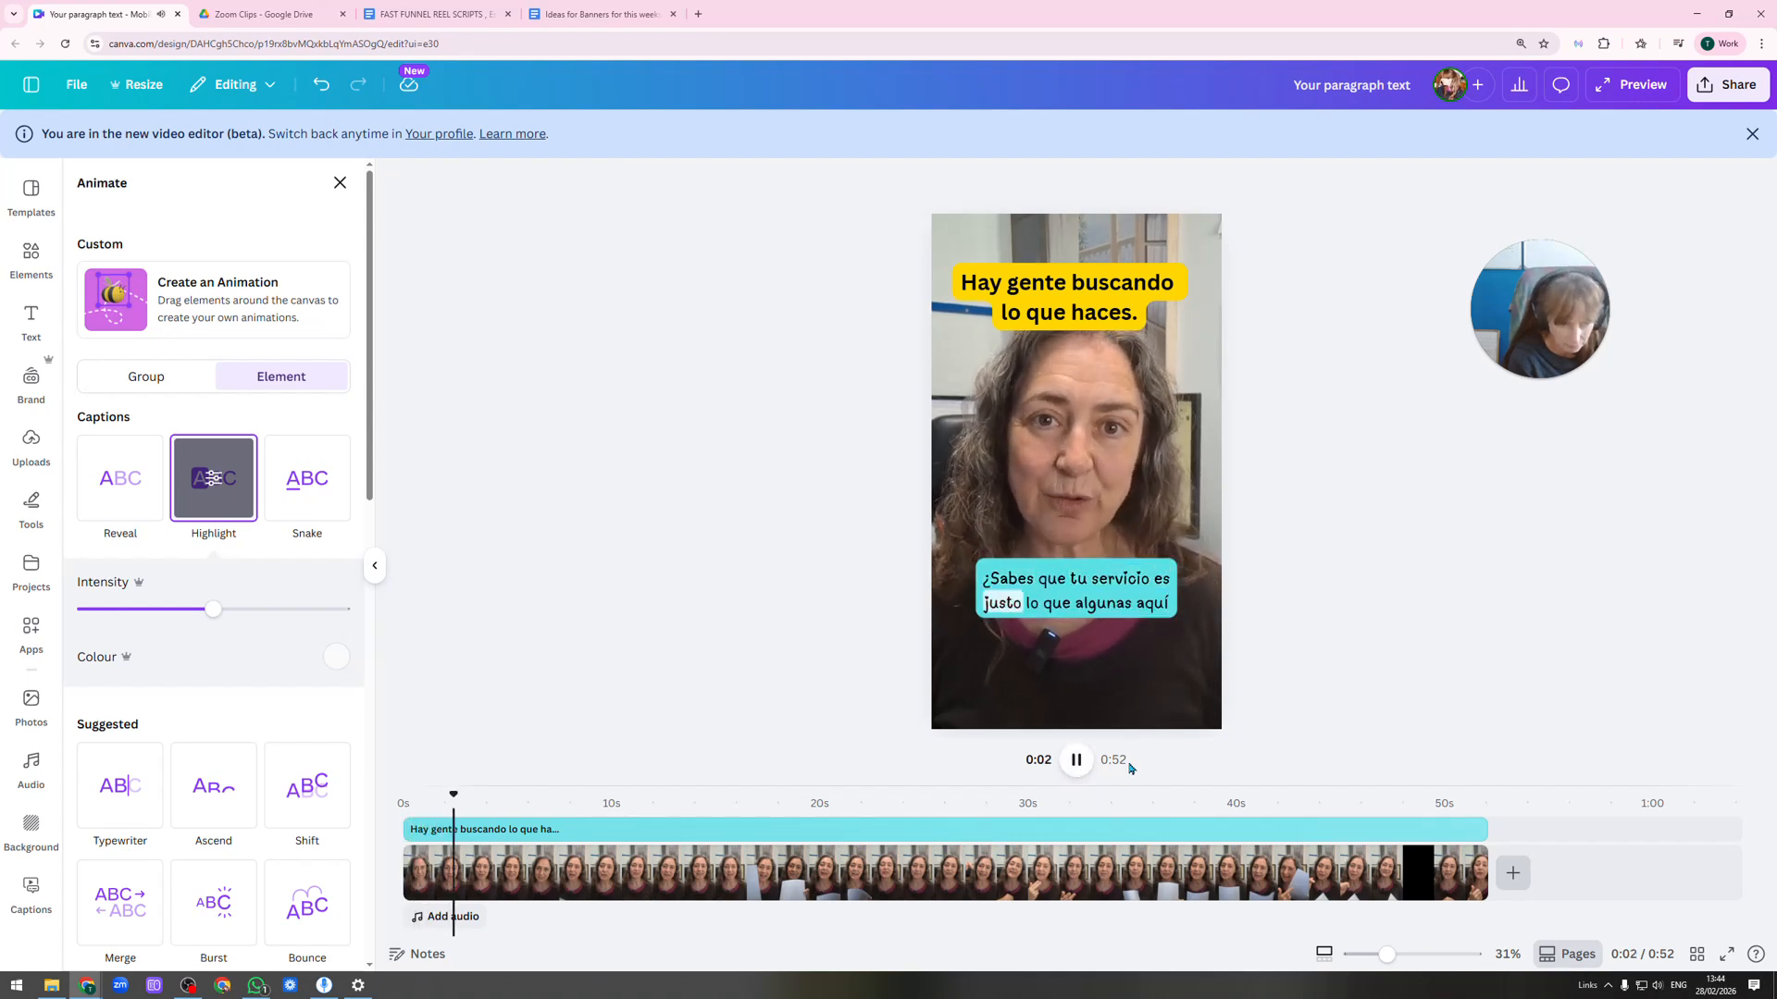
left_click(1077, 761)
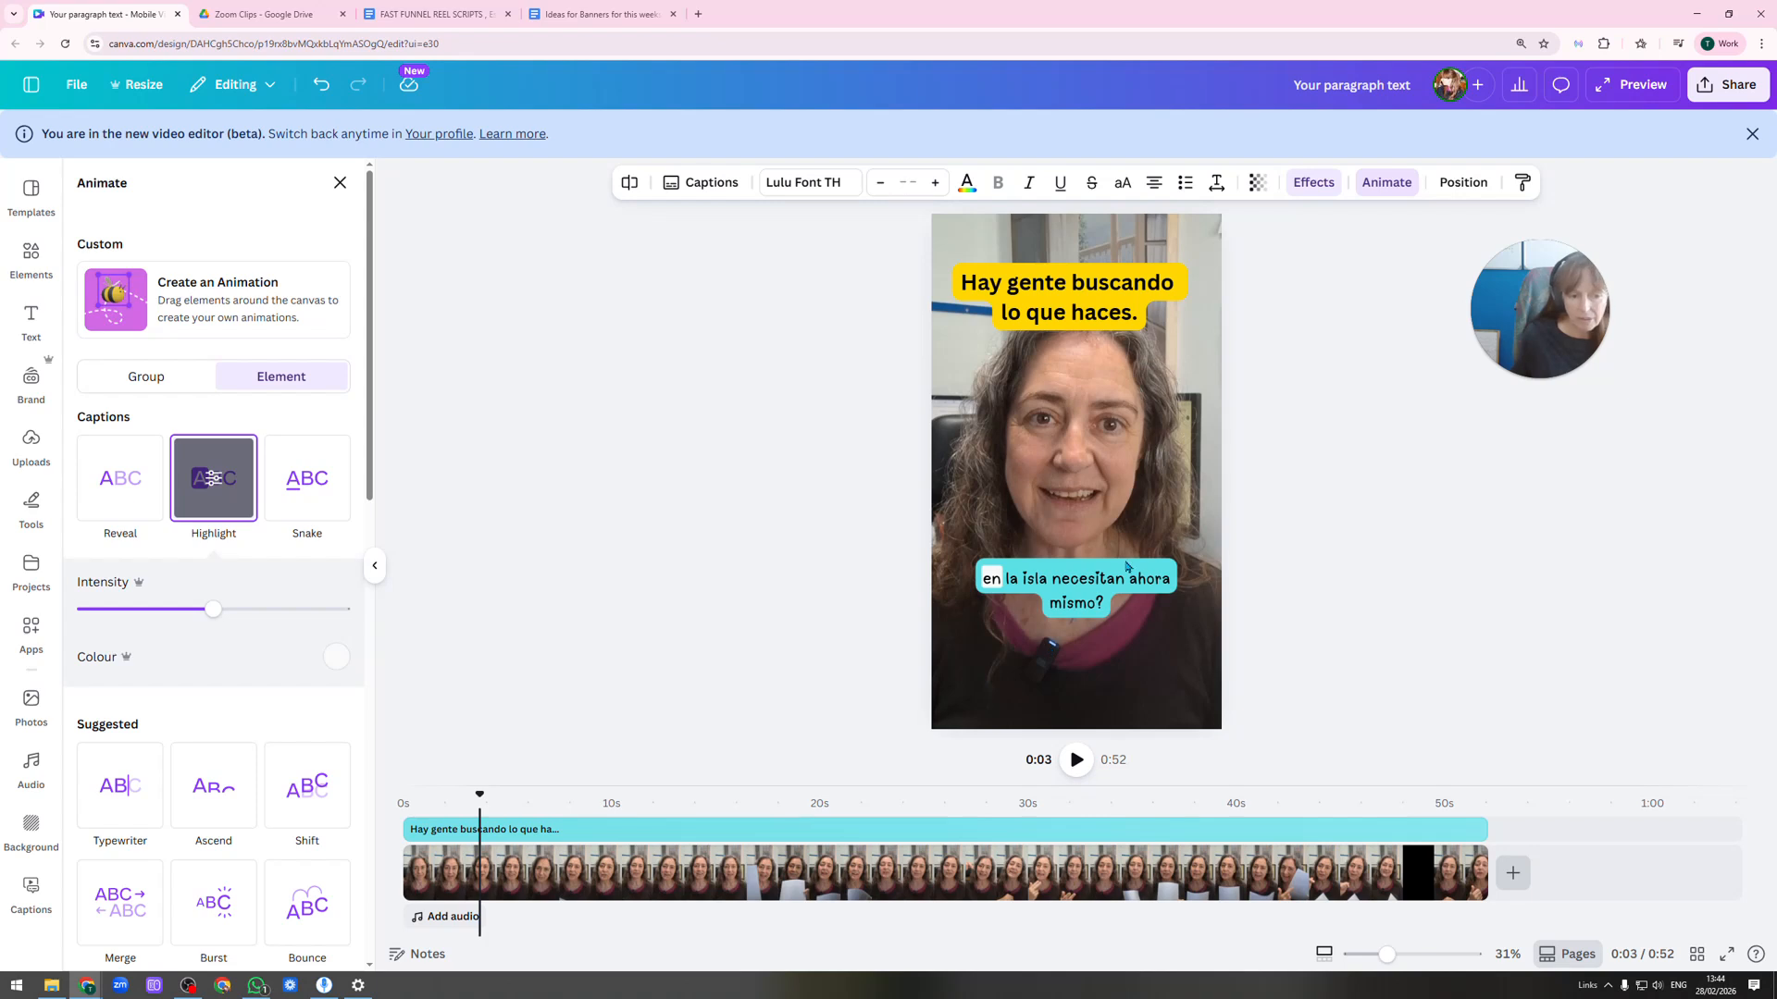
Move the yellow banner "Hay gente buscando lo que haces." slightly higher and centre it above the speaker's face.
left_click(1104, 299)
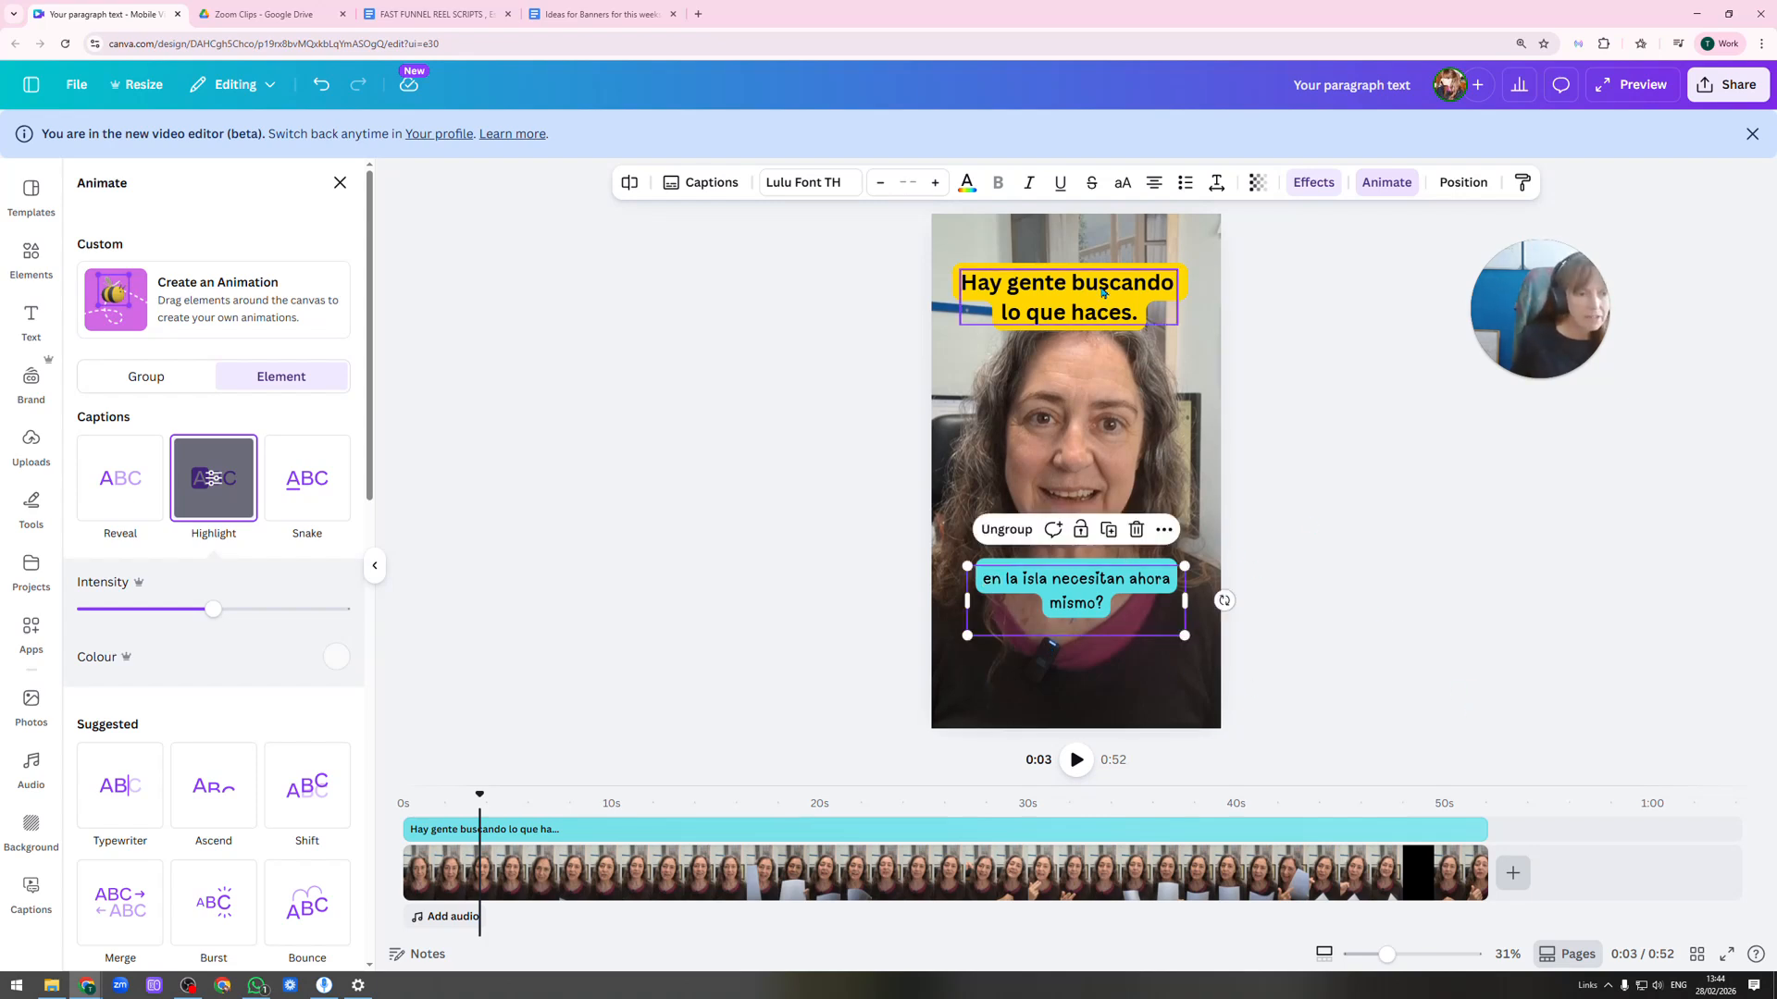
left_click(1068, 298)
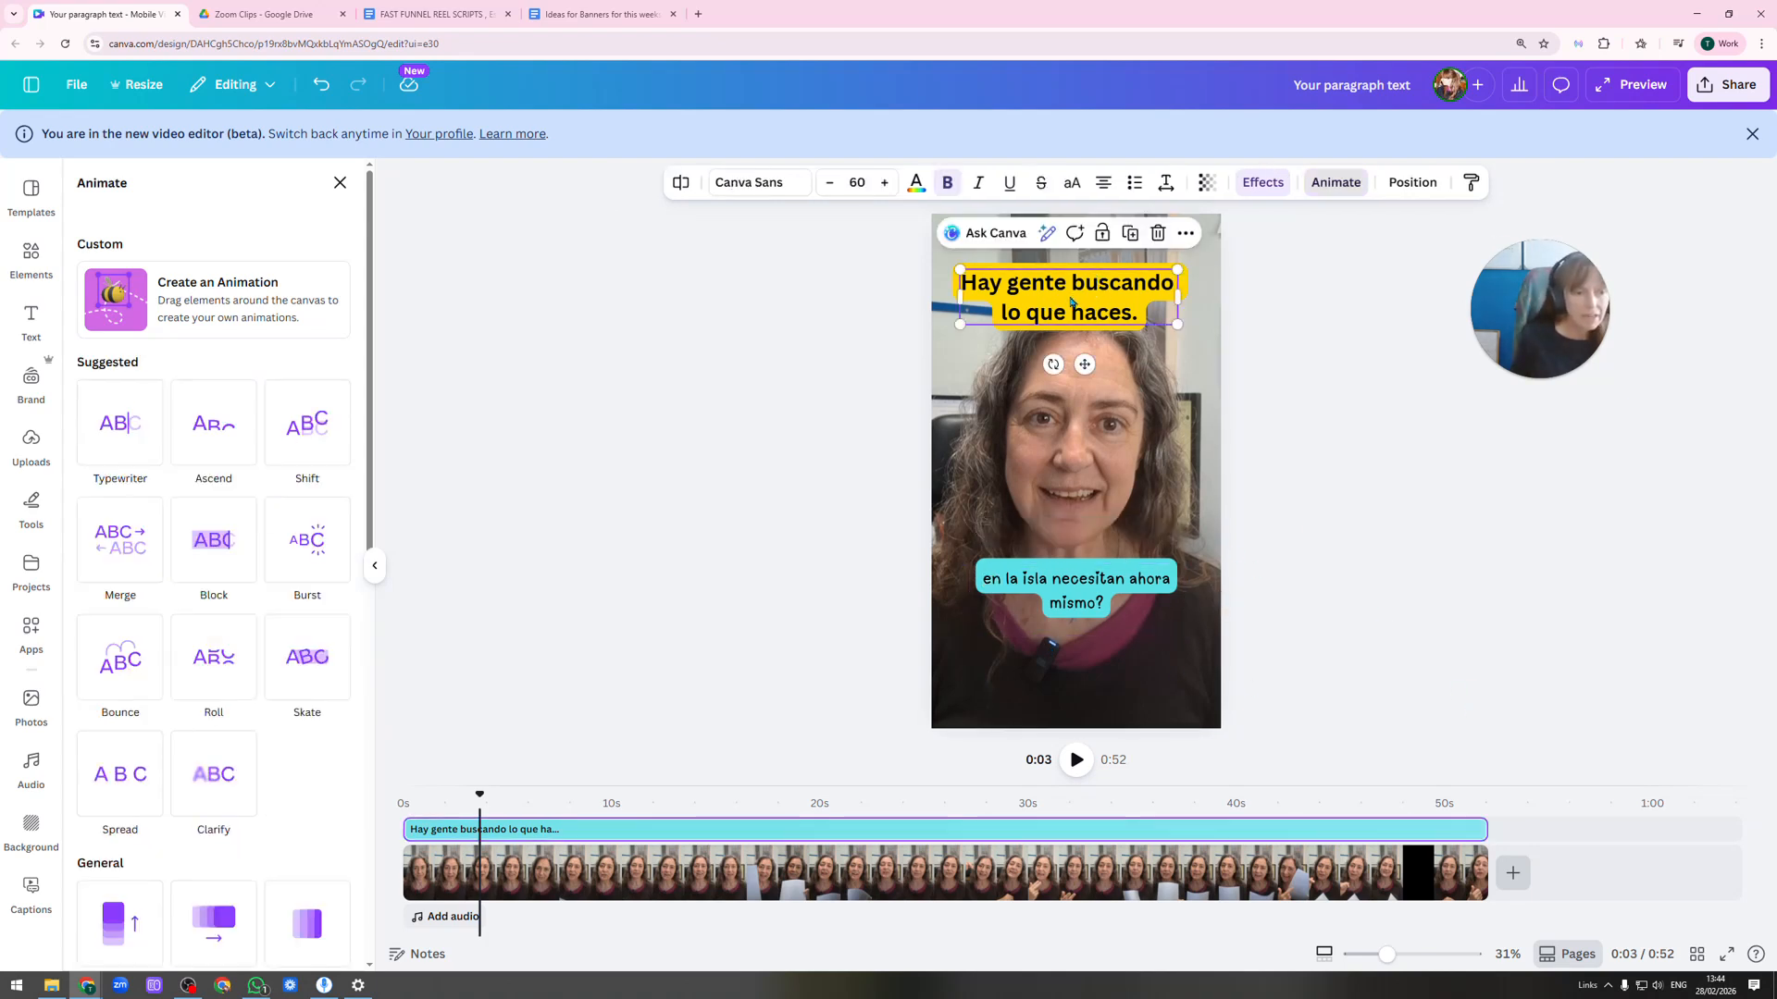
left_click_drag(1071, 301, 1079, 281)
left_click(1335, 483)
left_click(1312, 504)
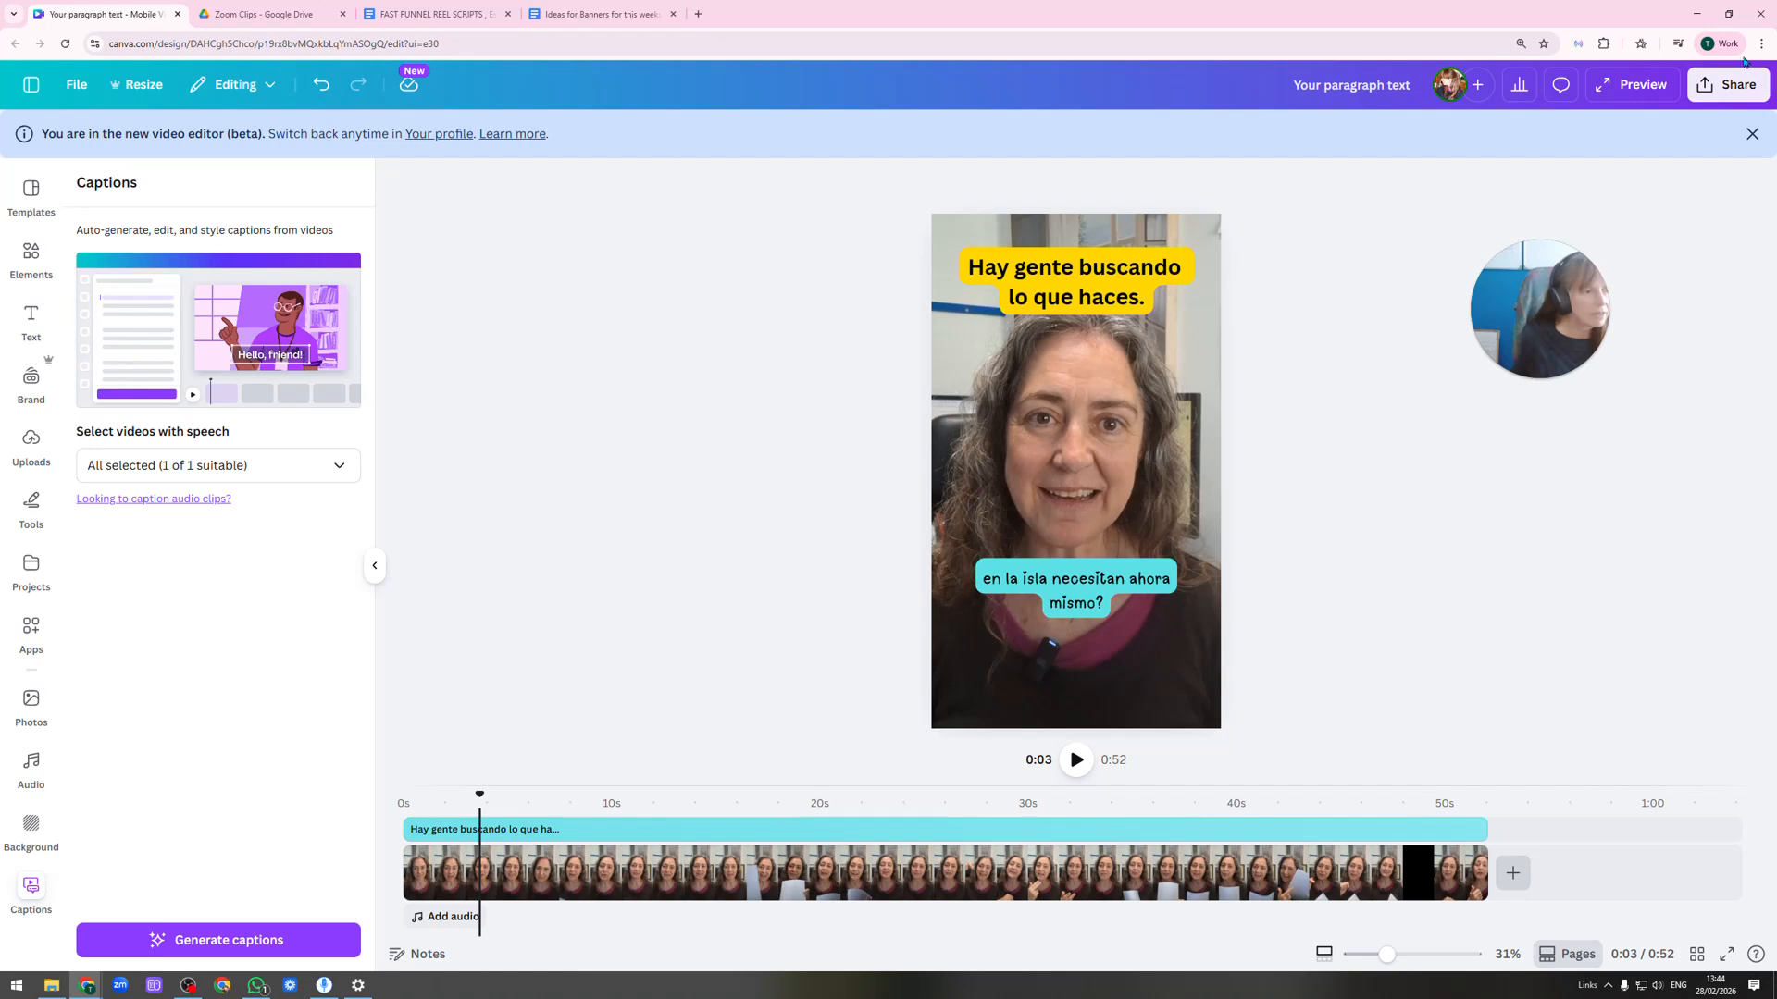
Download the design as an MP4 video at 1080p (HD) quality.
left_click(1731, 93)
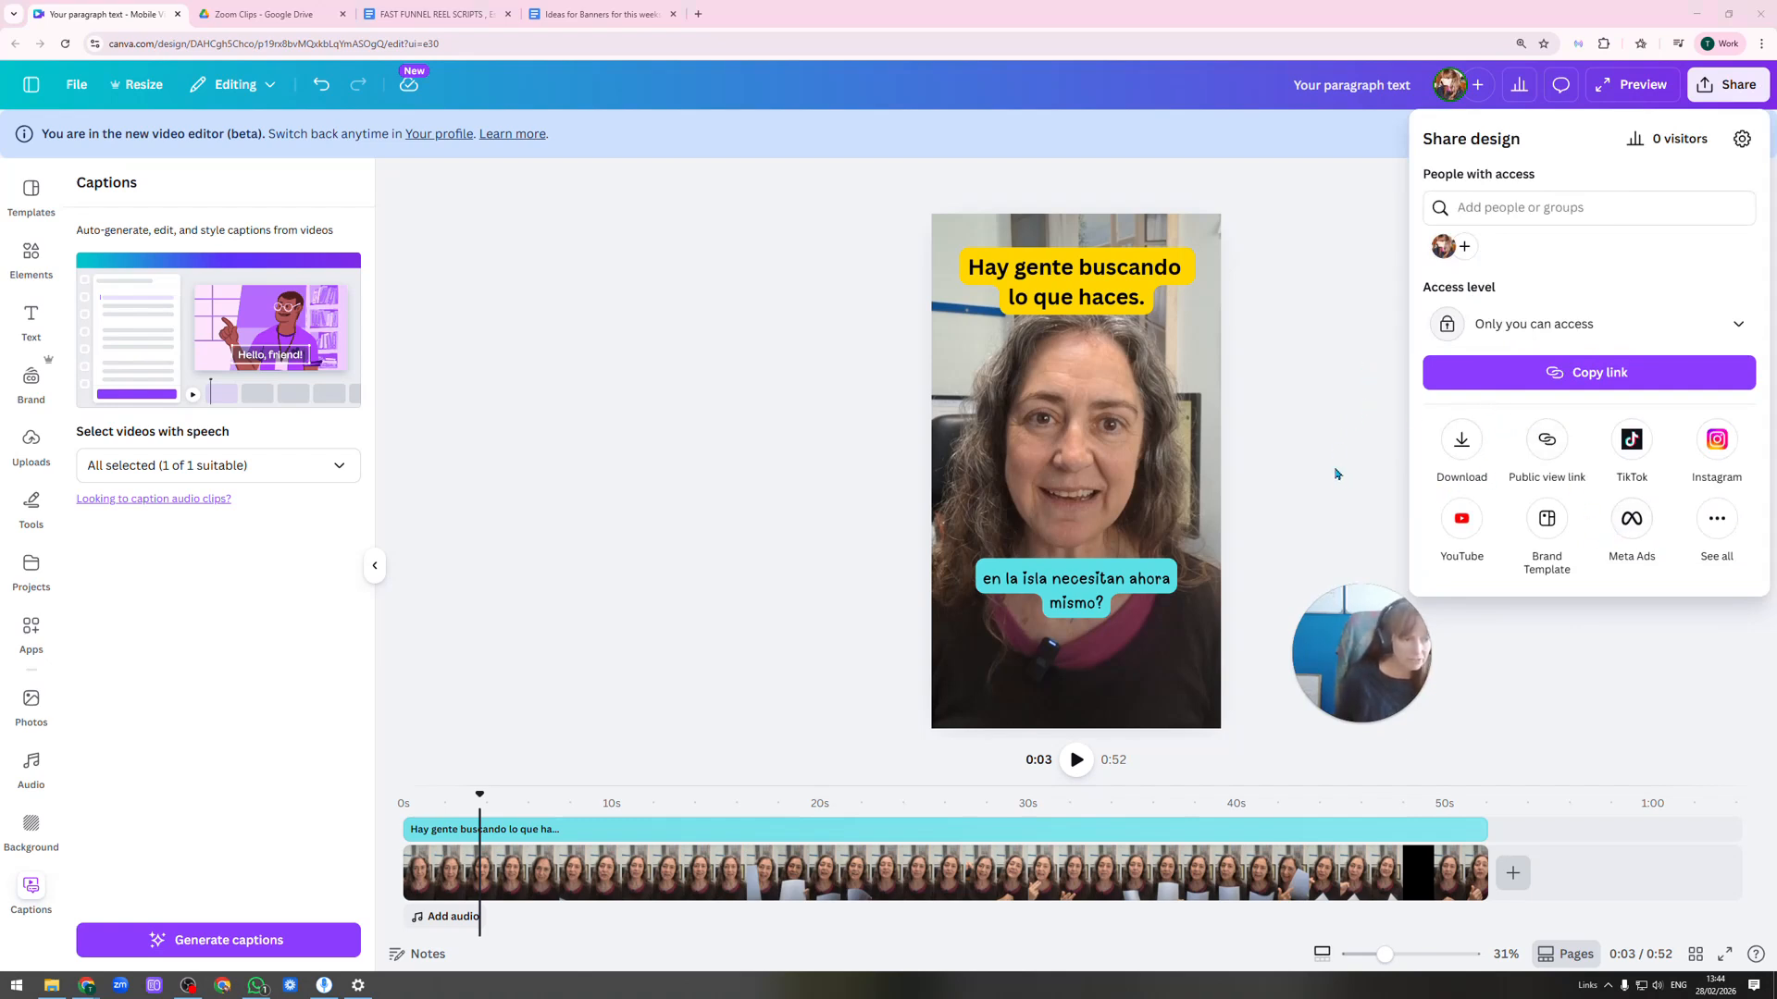
left_click(1463, 451)
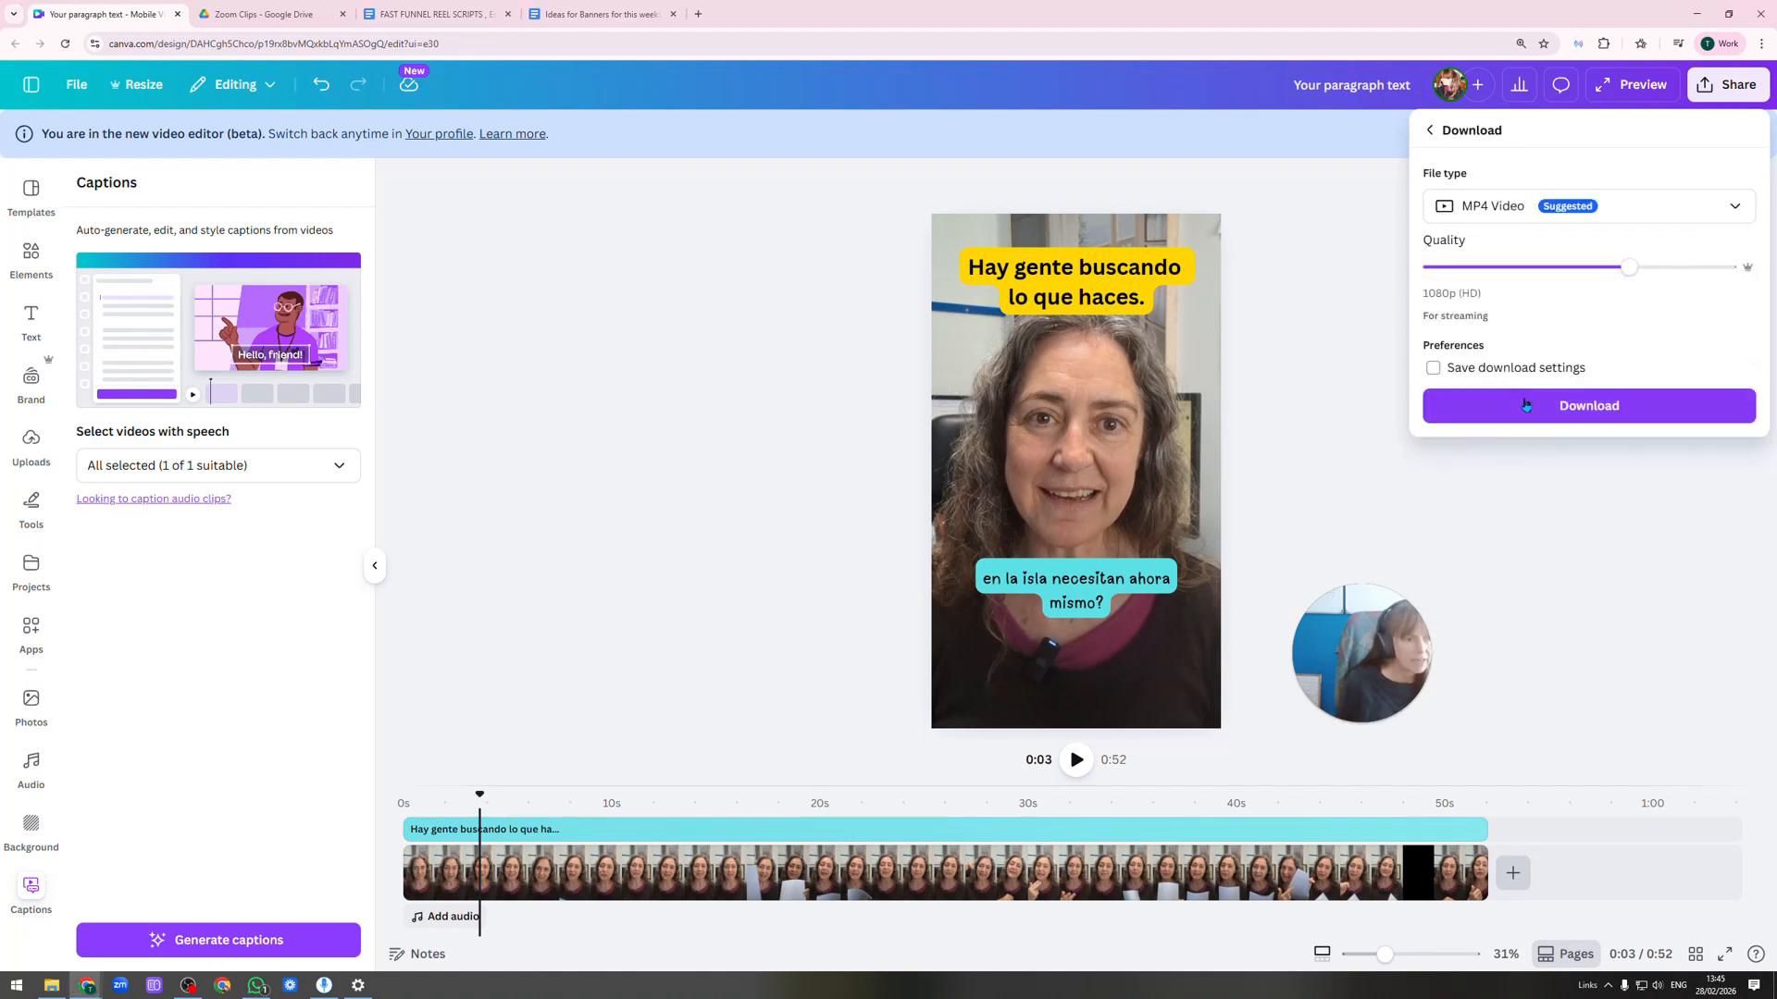
left_click(1590, 418)
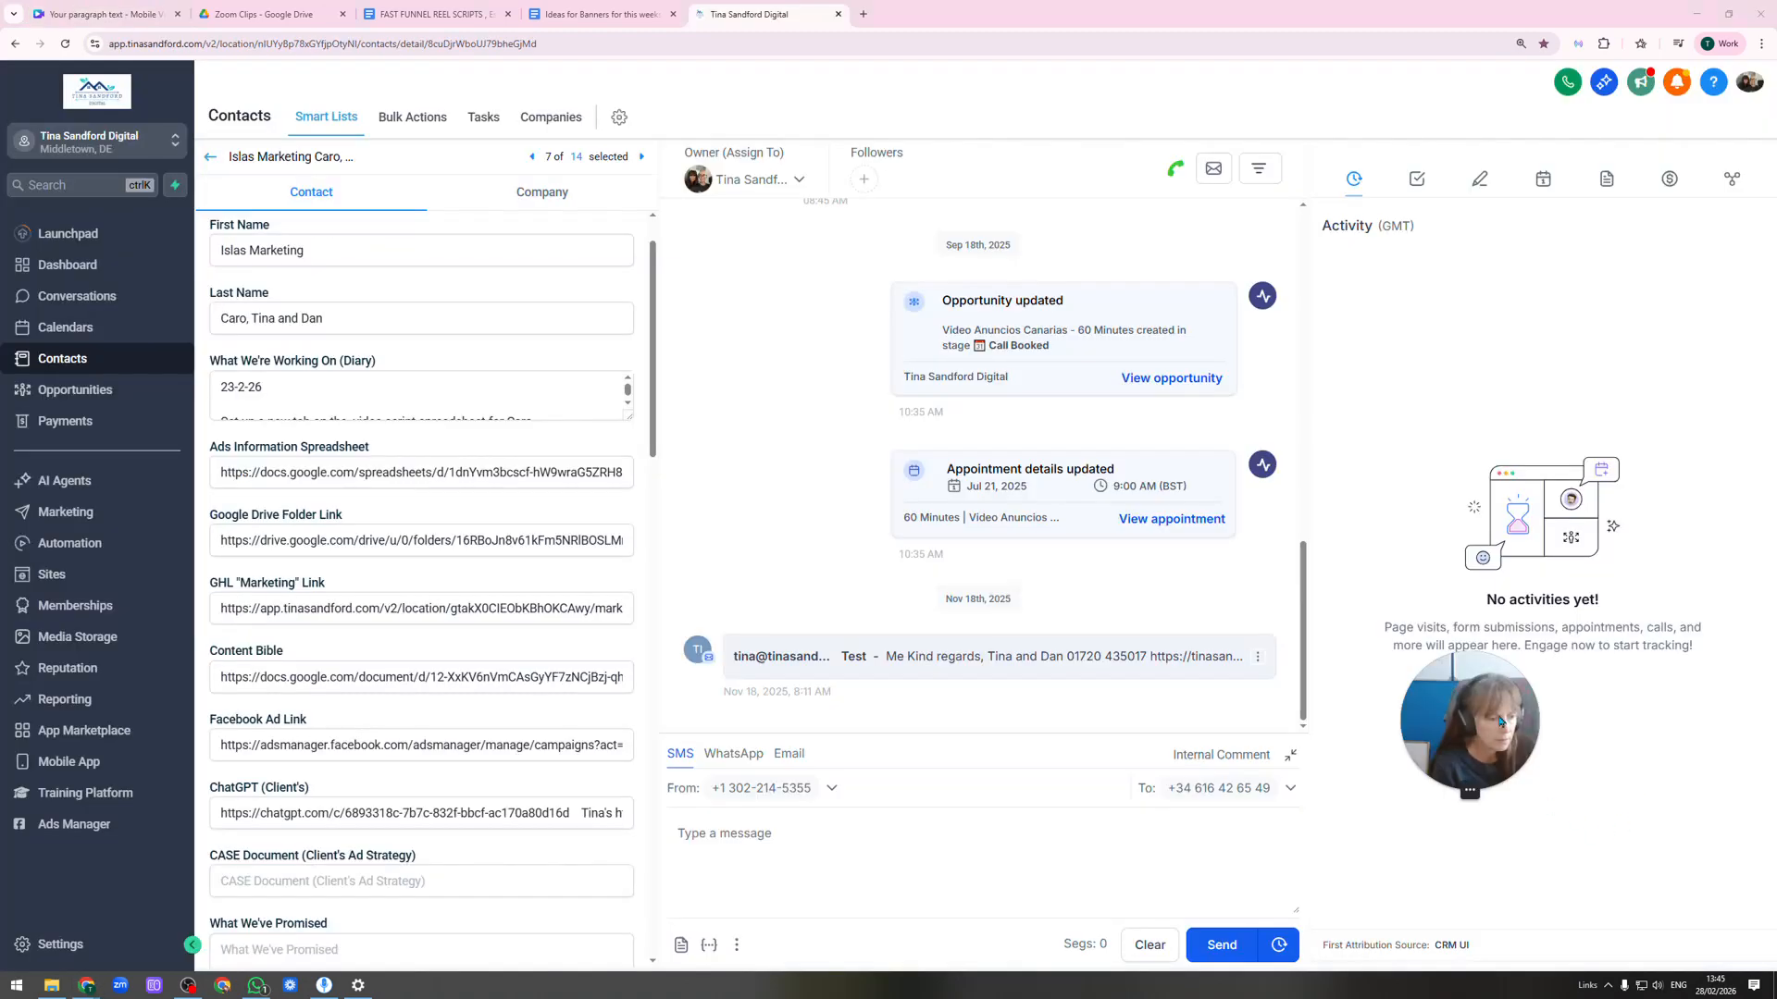
Create a folder named "CM March 26" inside the Islas Marketing Folder in My Drive and open it as the save location.
left_click_drag(1495, 736, 1065, 675)
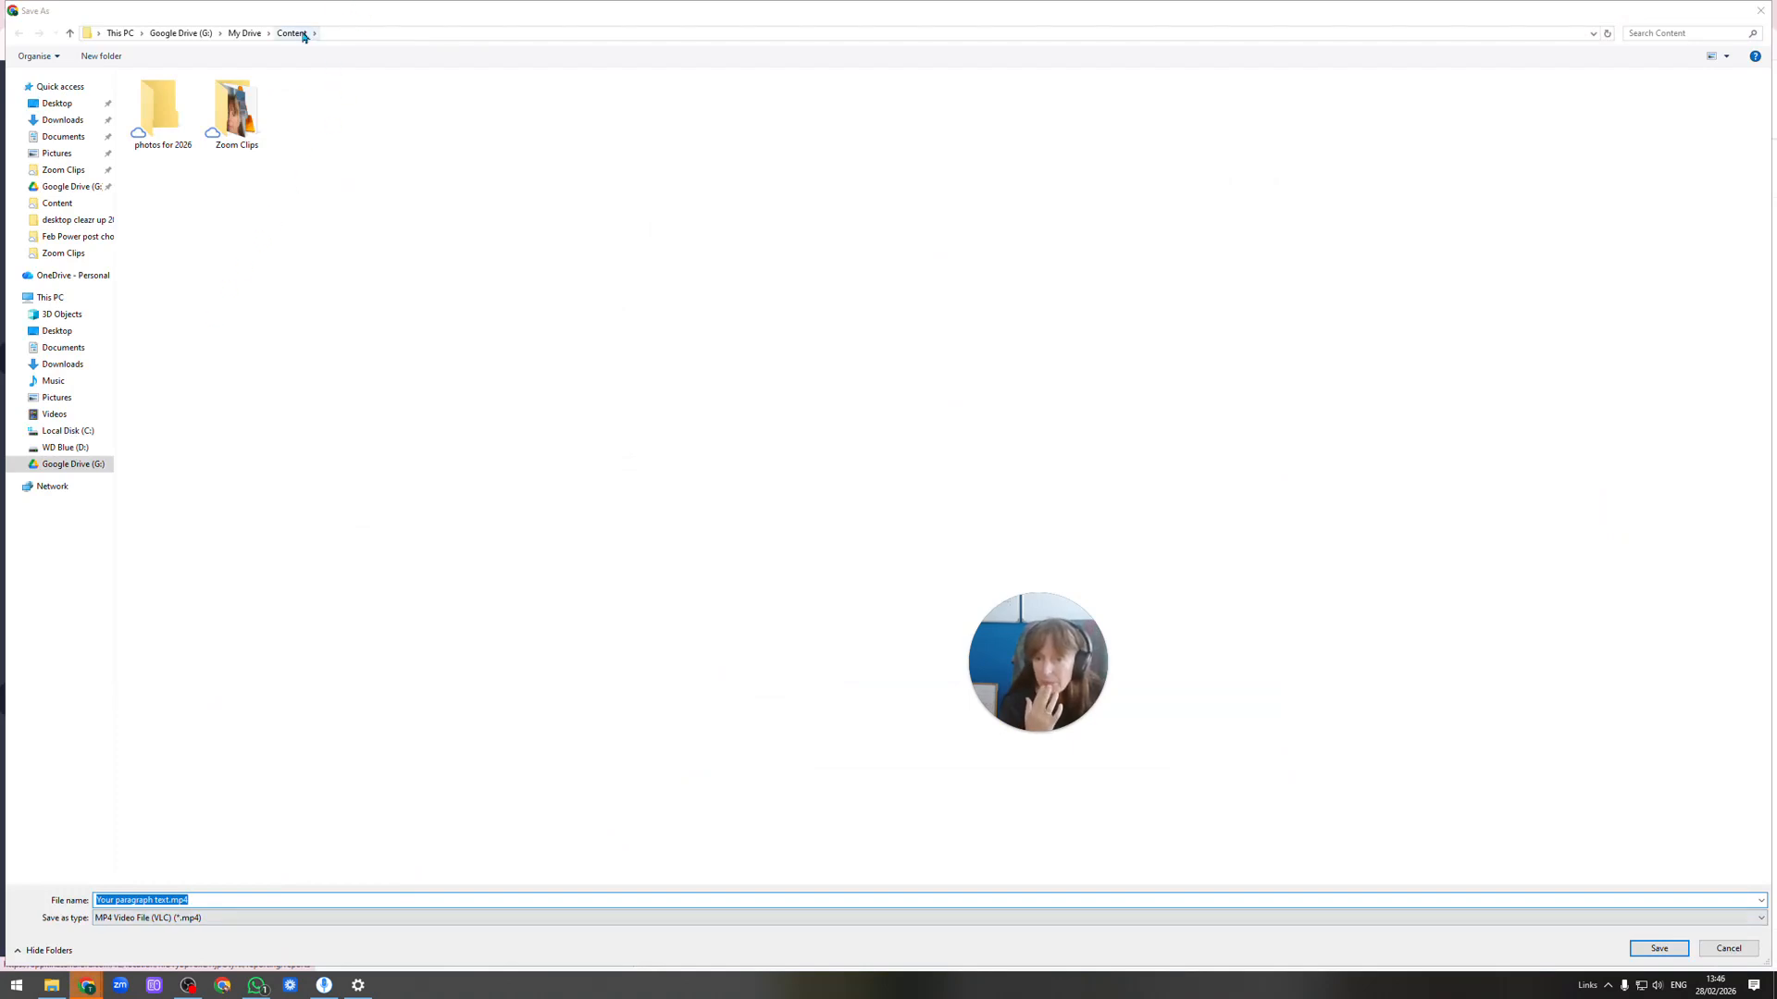
left_click(245, 33)
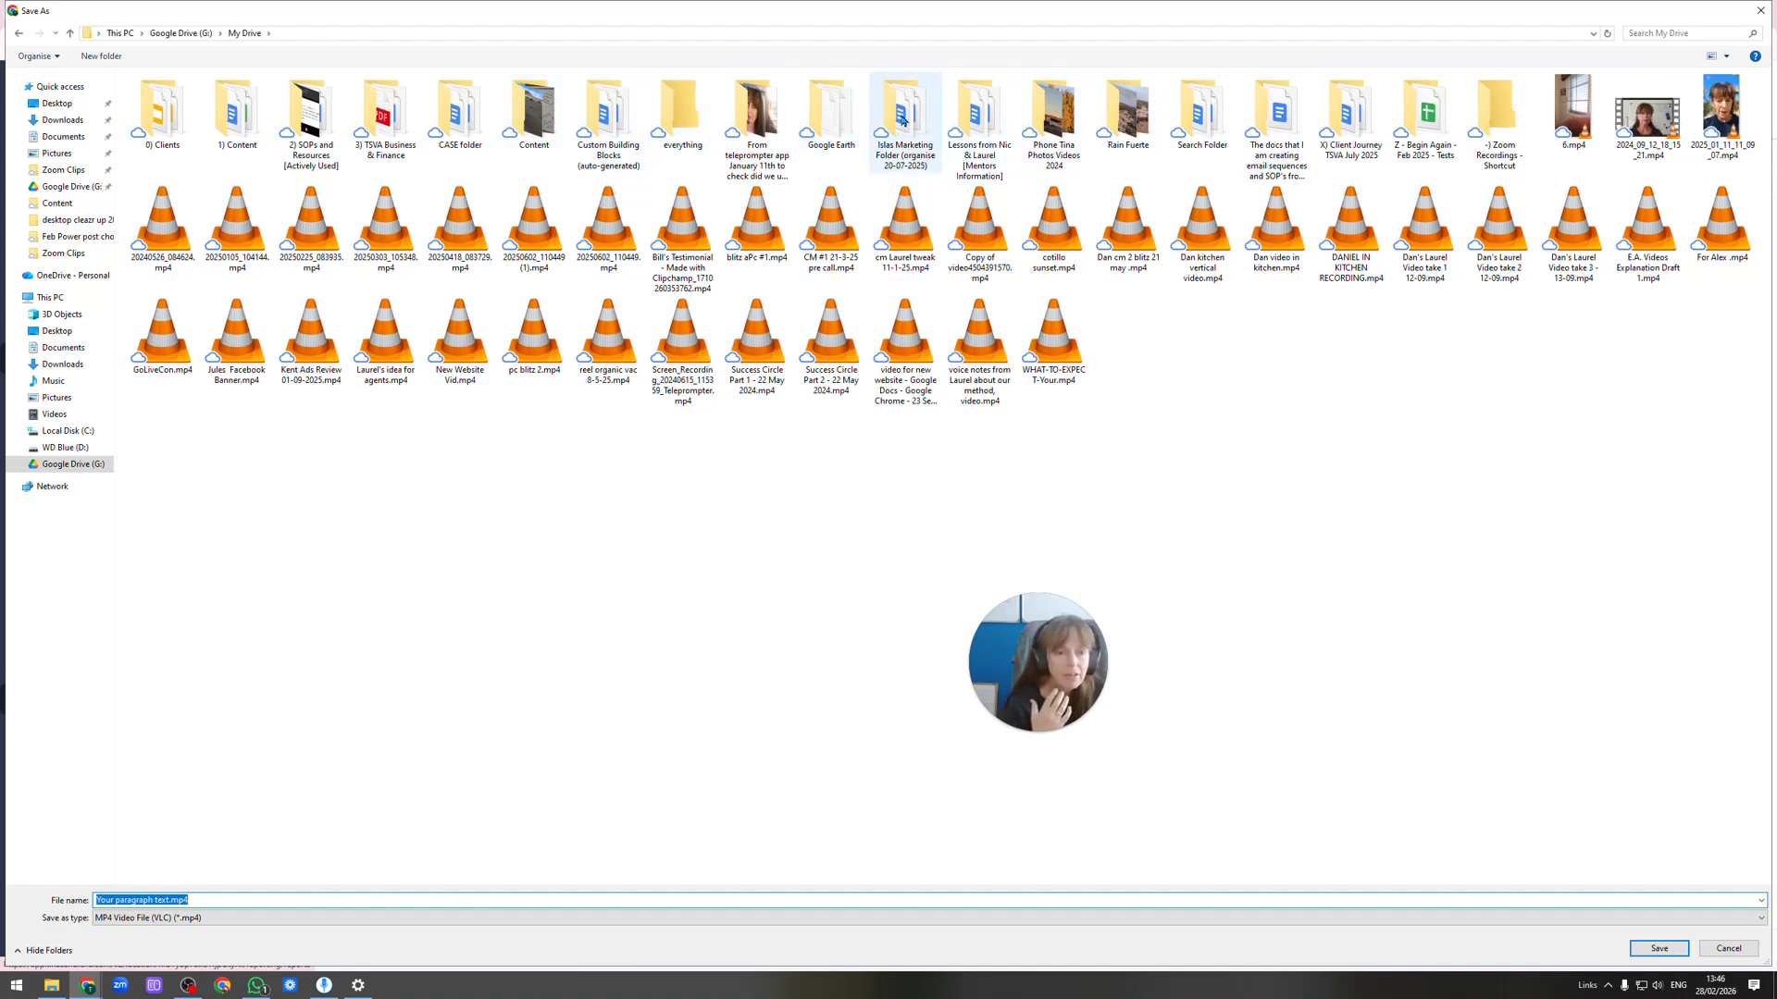
double_click(902, 120)
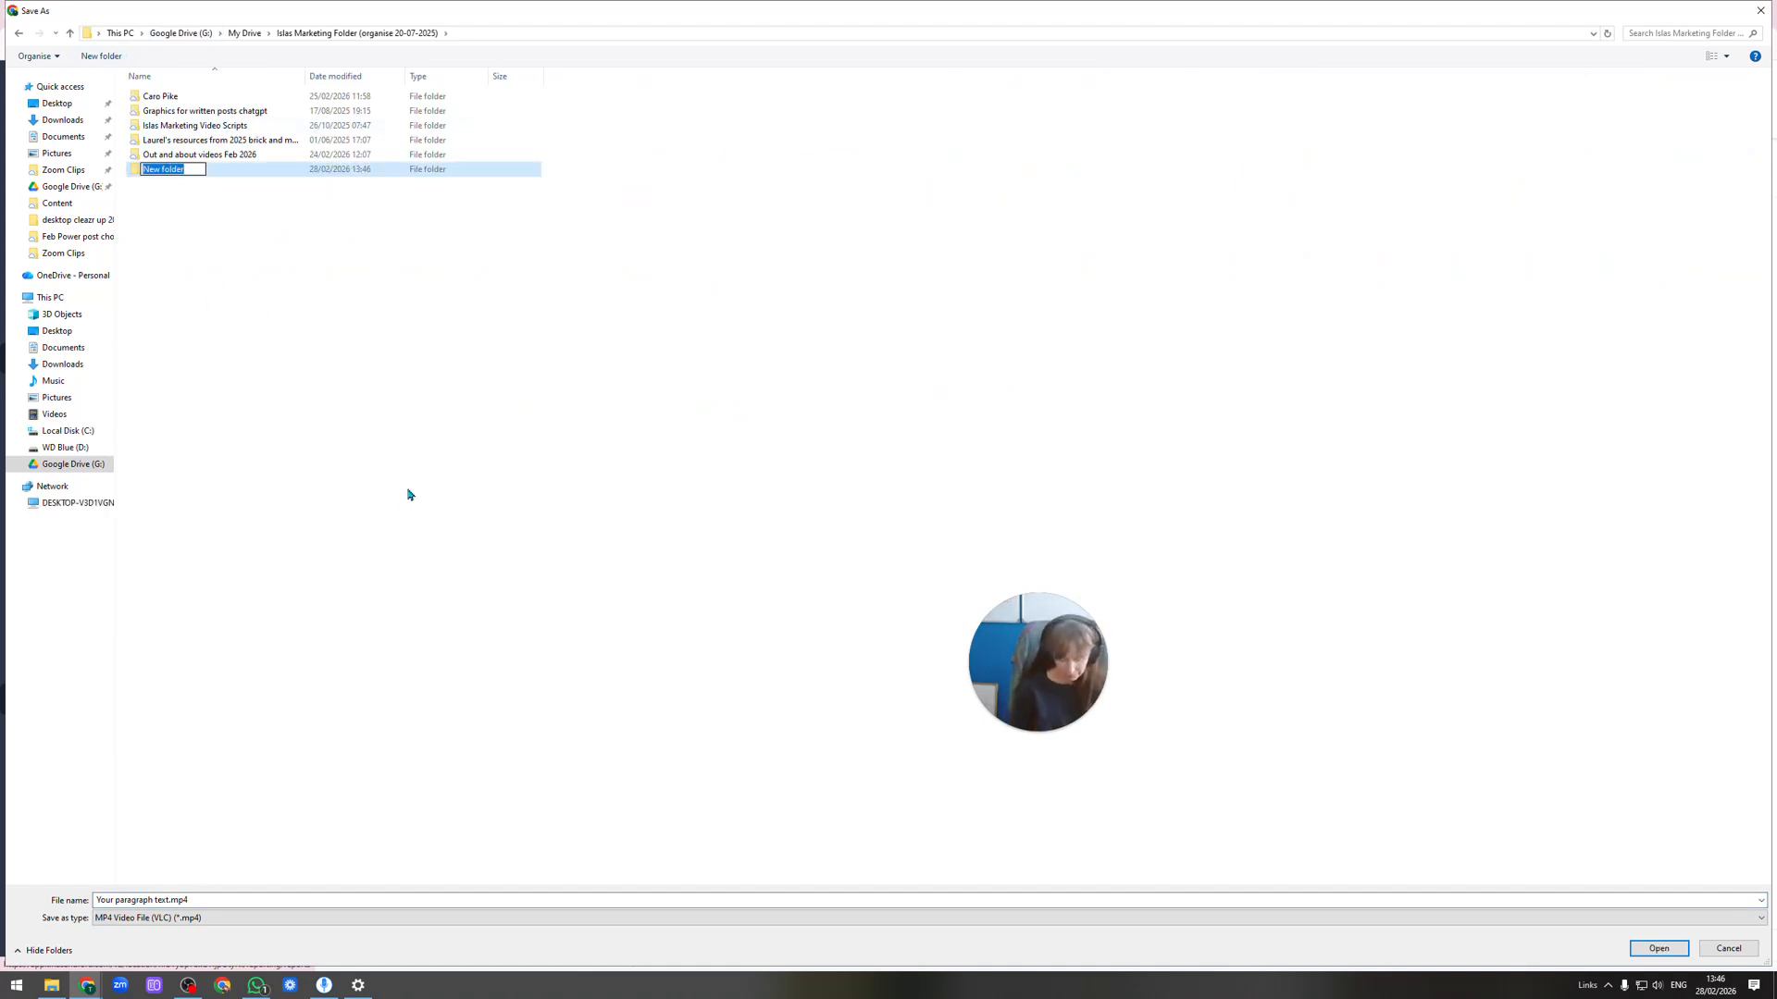
type("C")
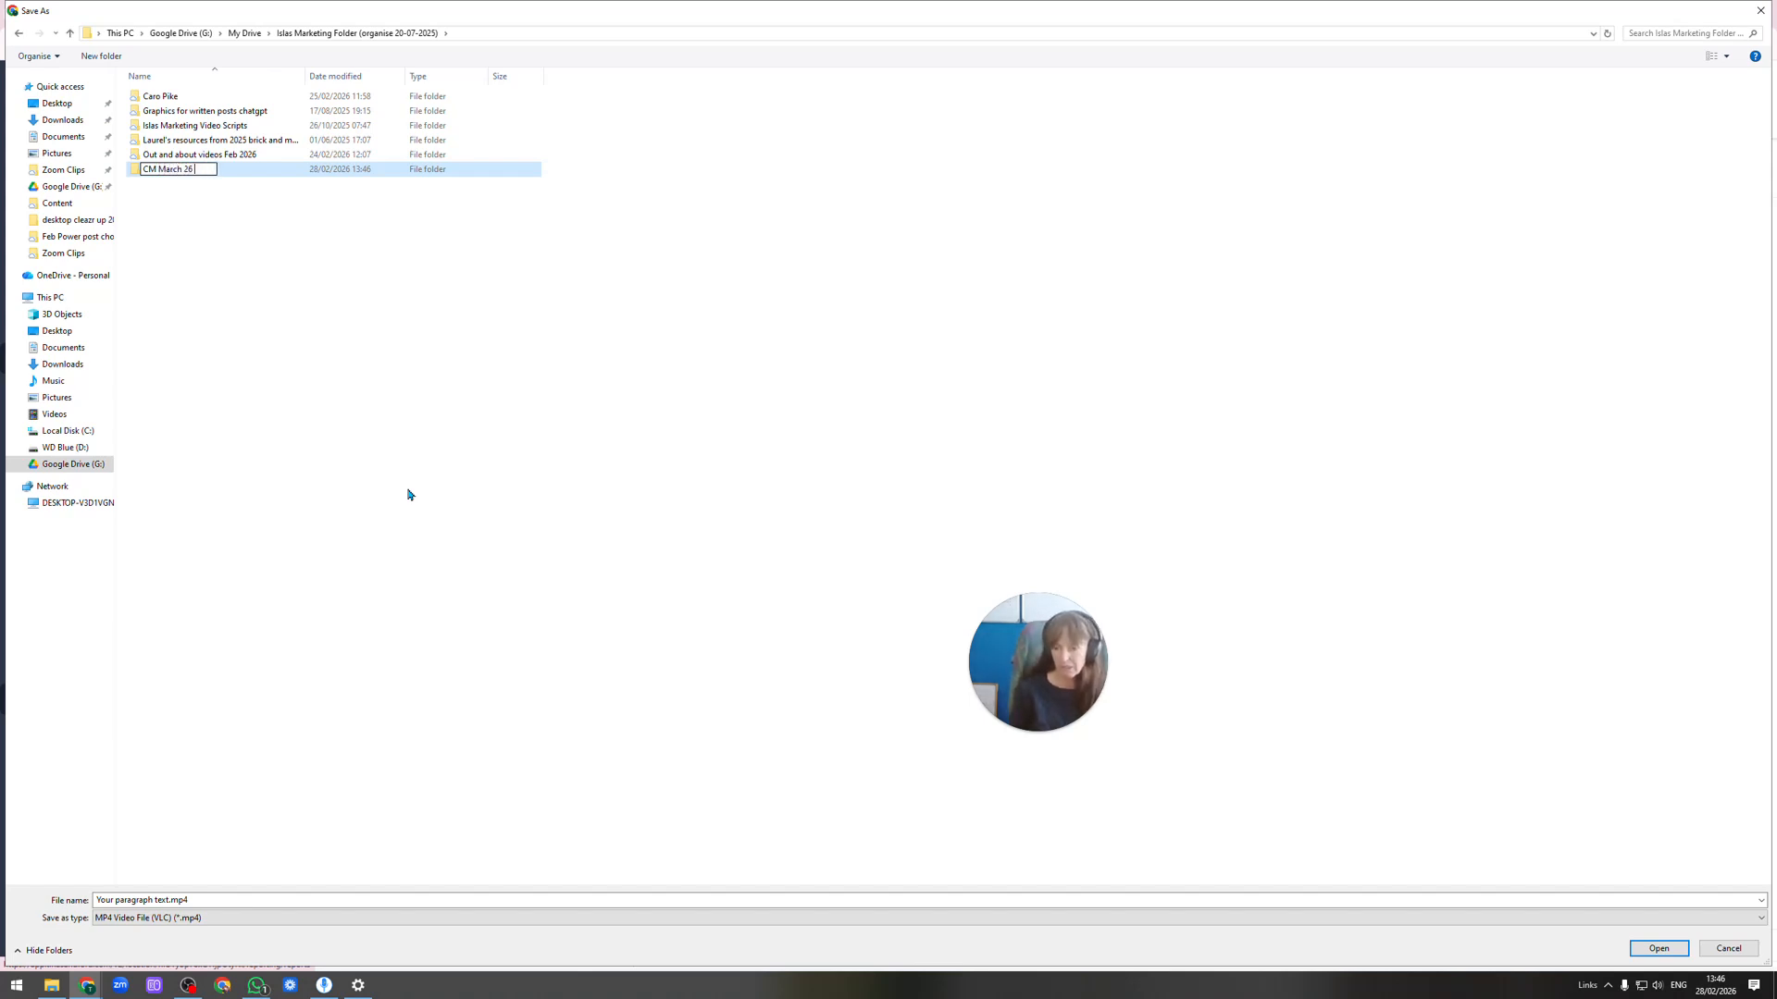
type("M March 26")
left_click(408, 495)
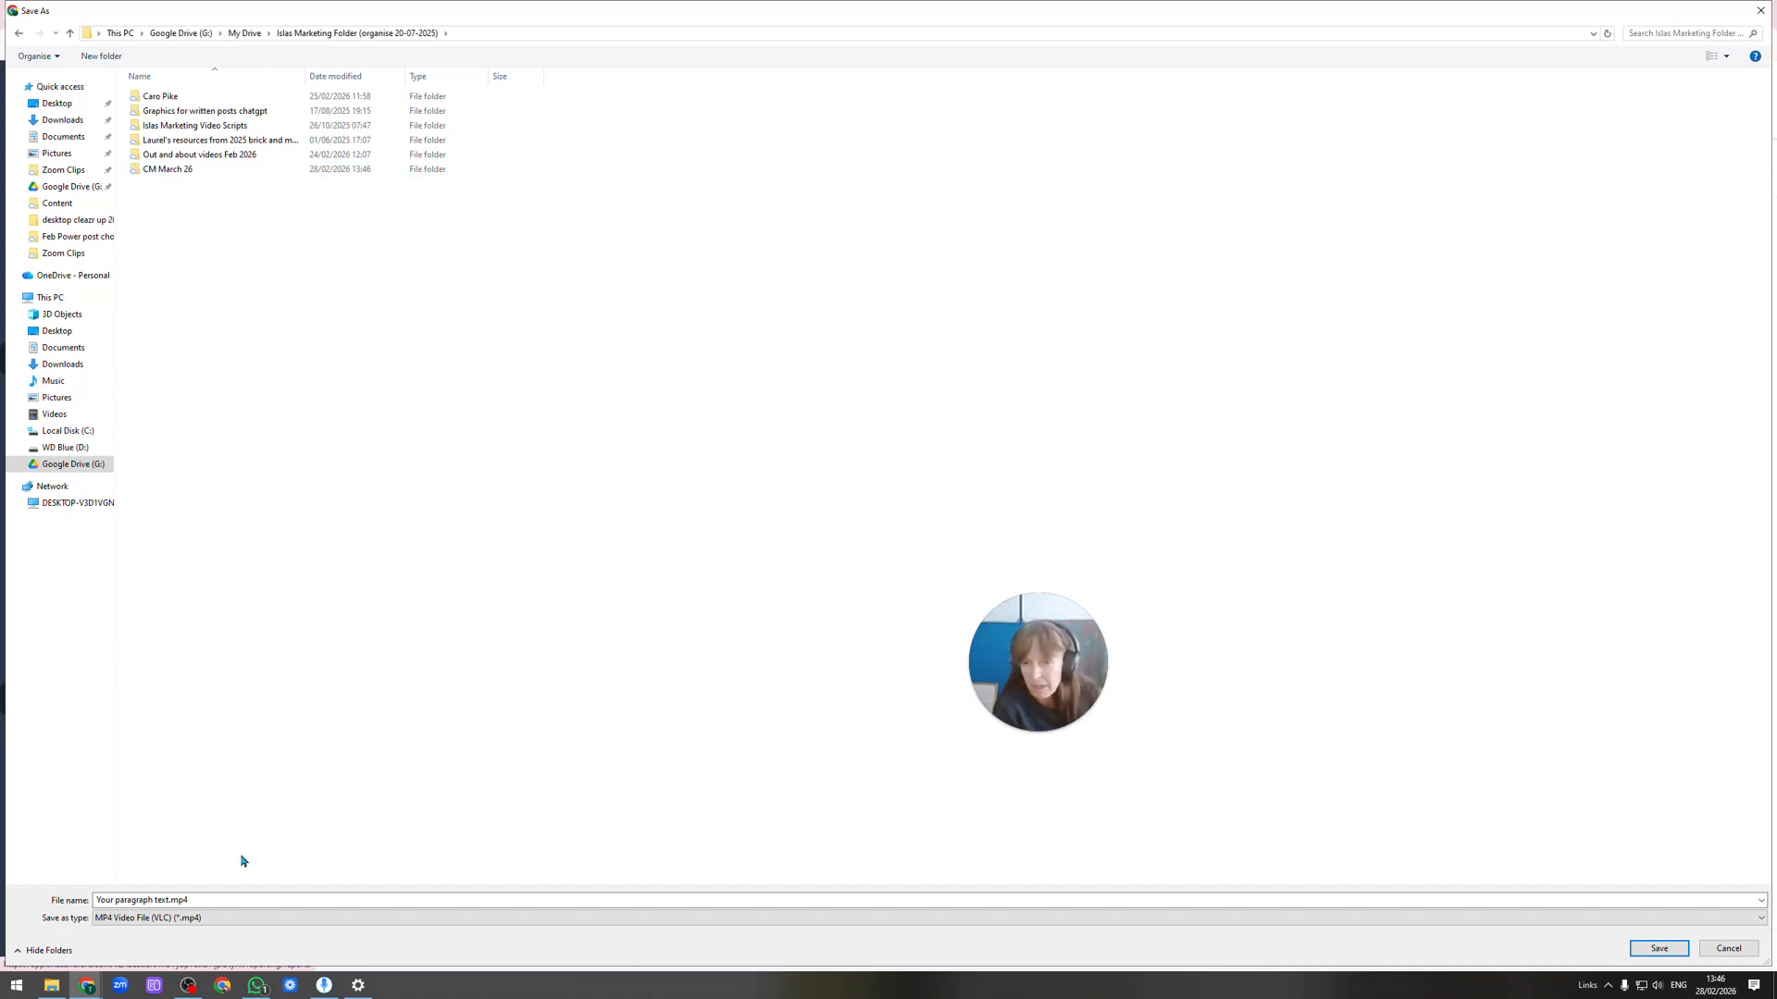
double_click(165, 169)
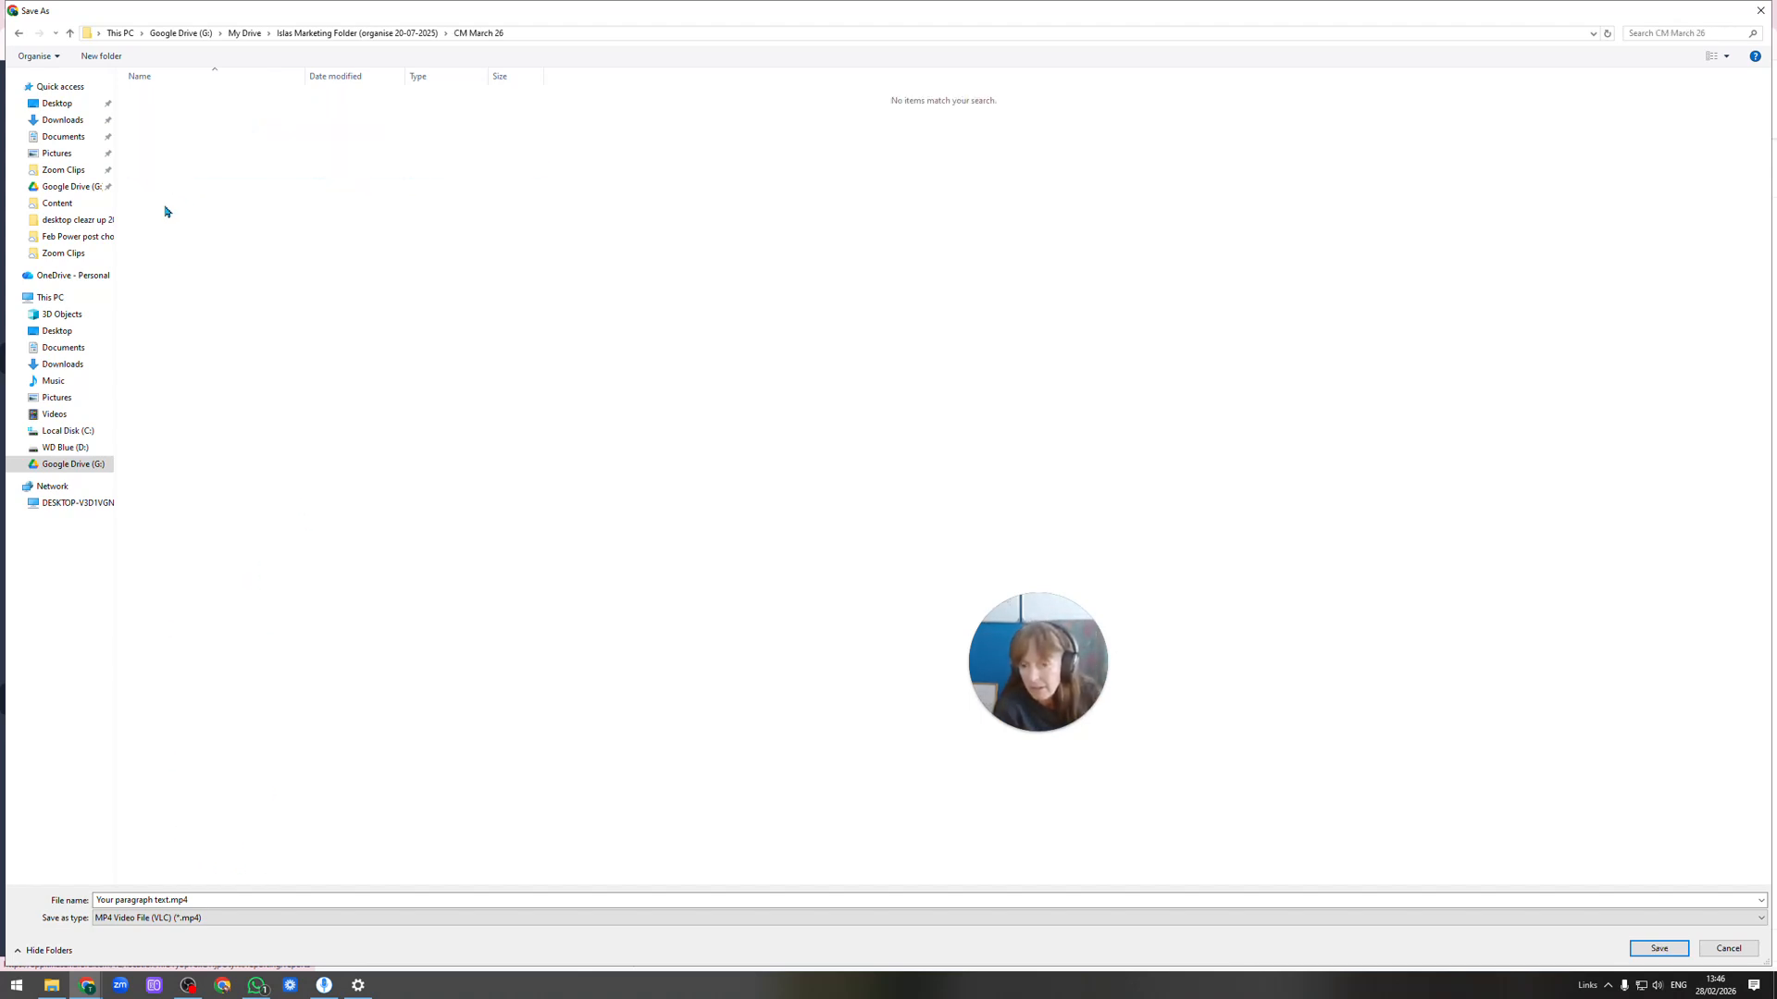
Save the MP4 under a file name made of the speaker's first name followed by "CM 27-2-26".
left_click(171, 898)
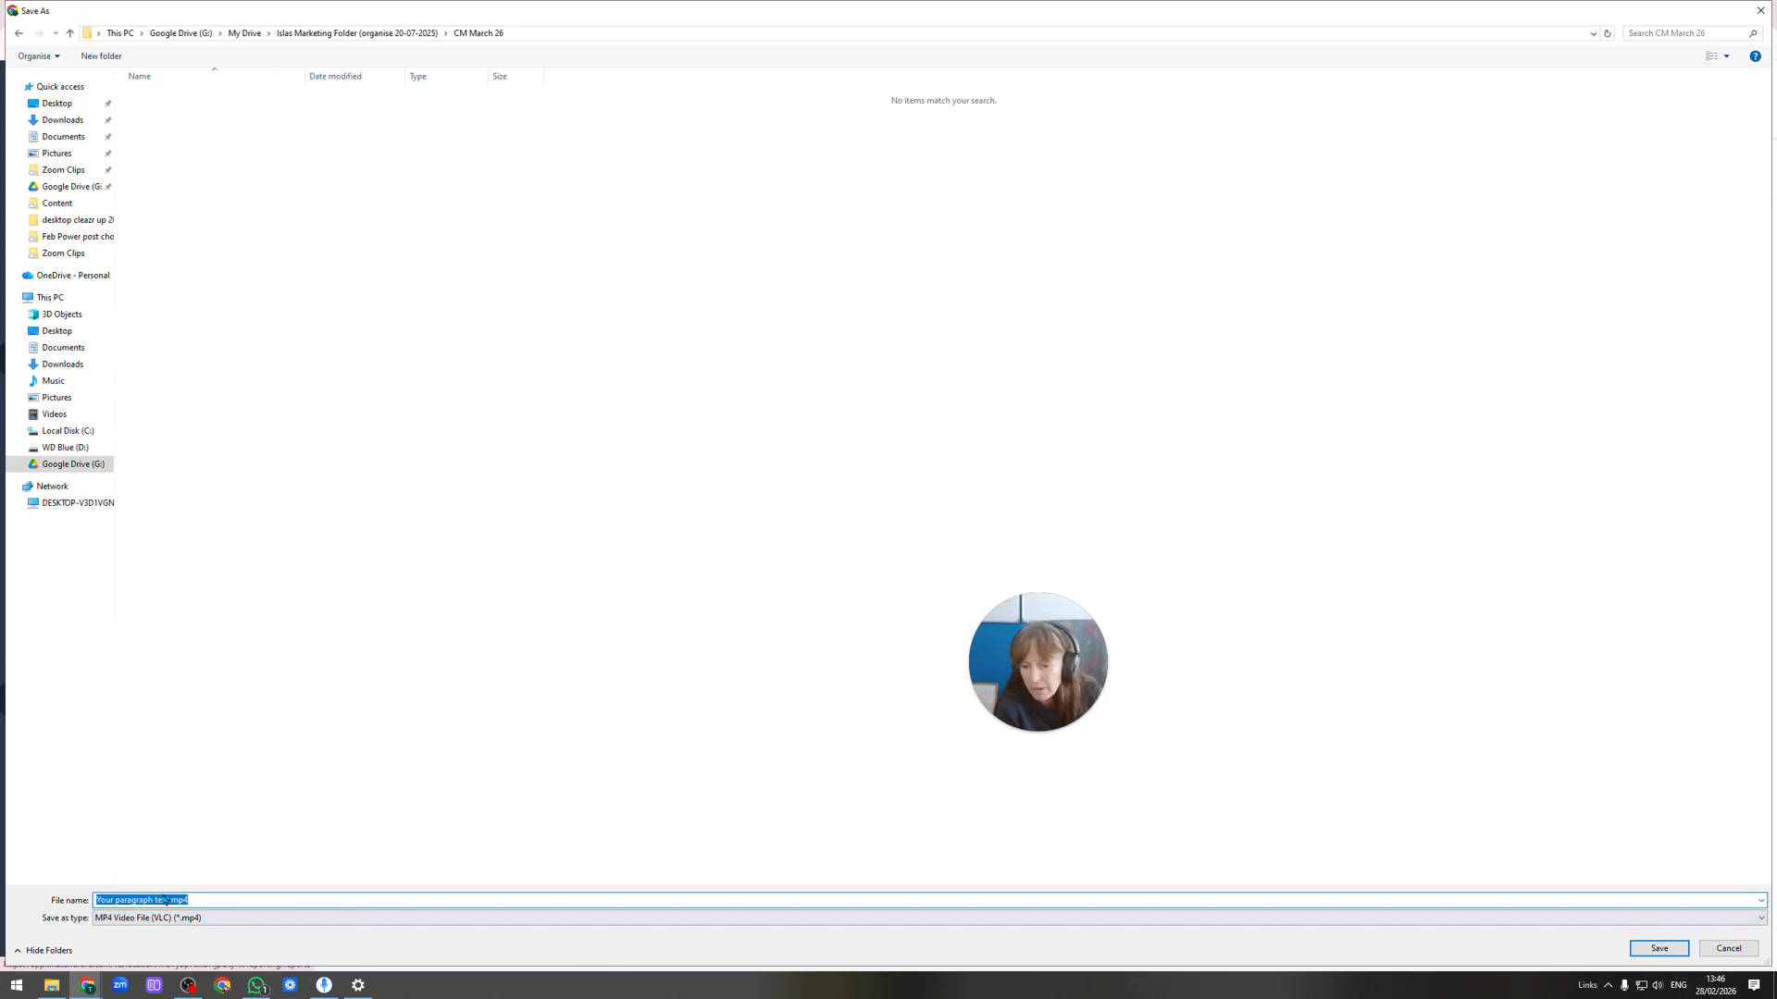
left_click(171, 898)
left_click_drag(168, 901, 73, 901)
type("Ca")
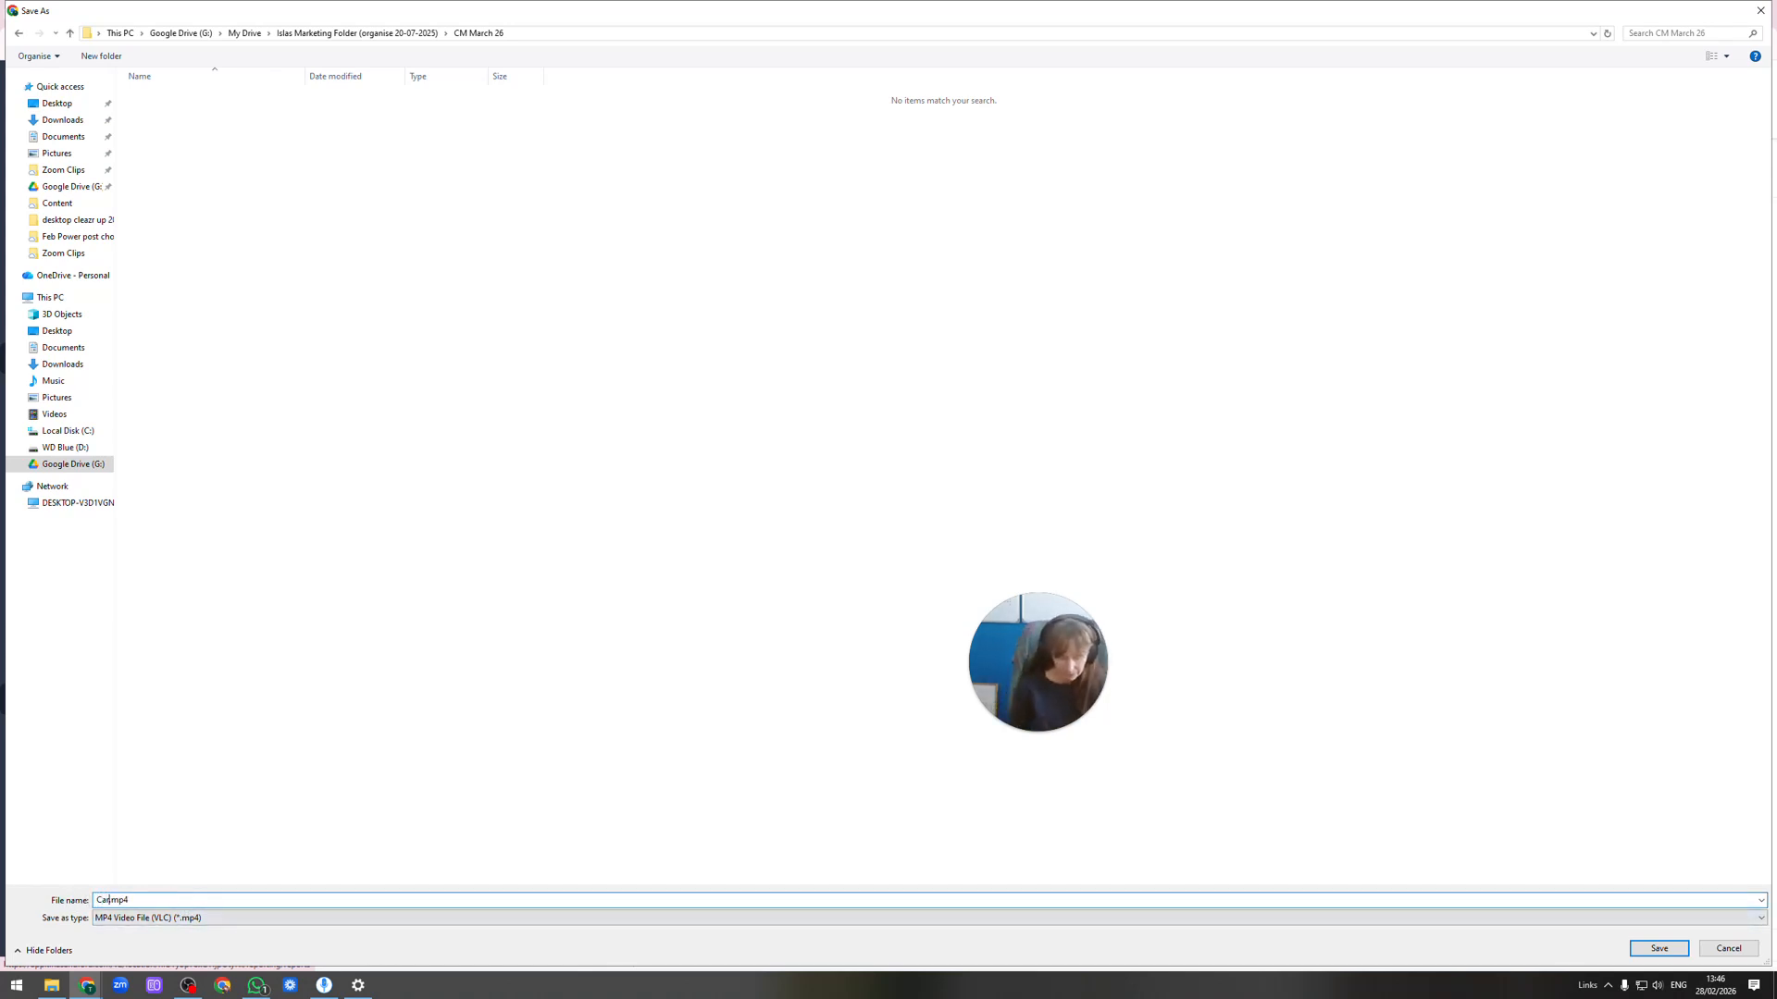
type("ro CM 27-2-26")
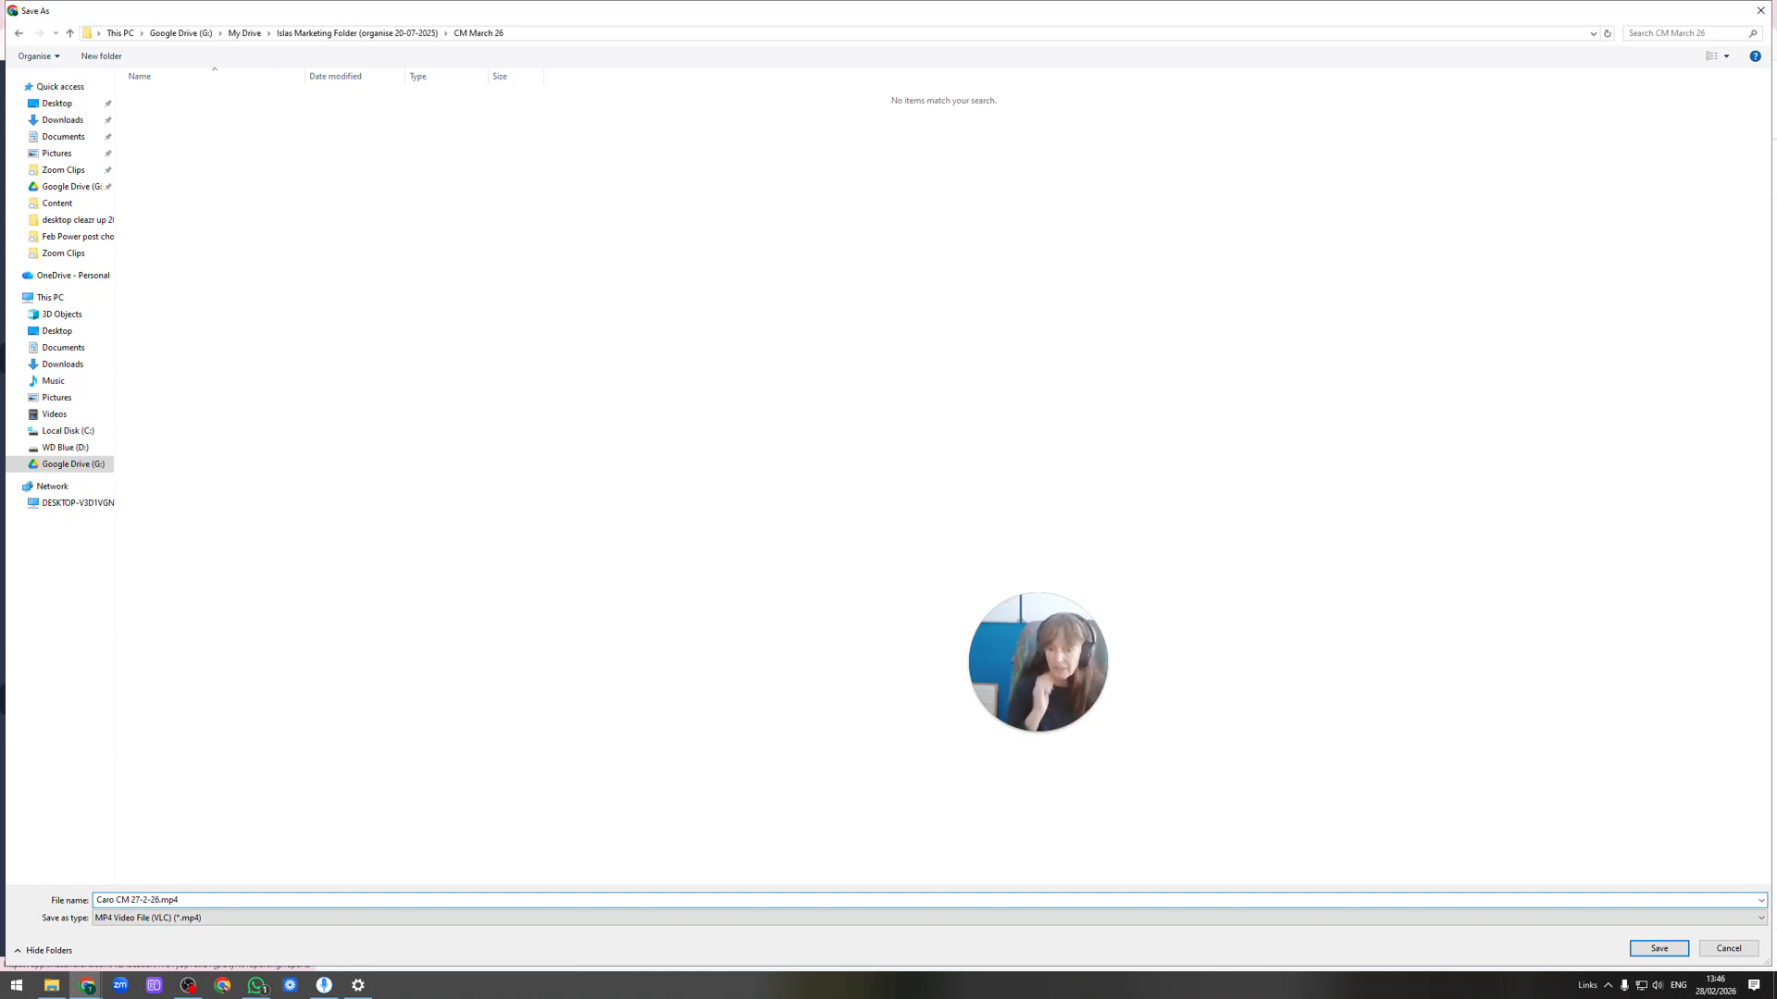
key("Return")
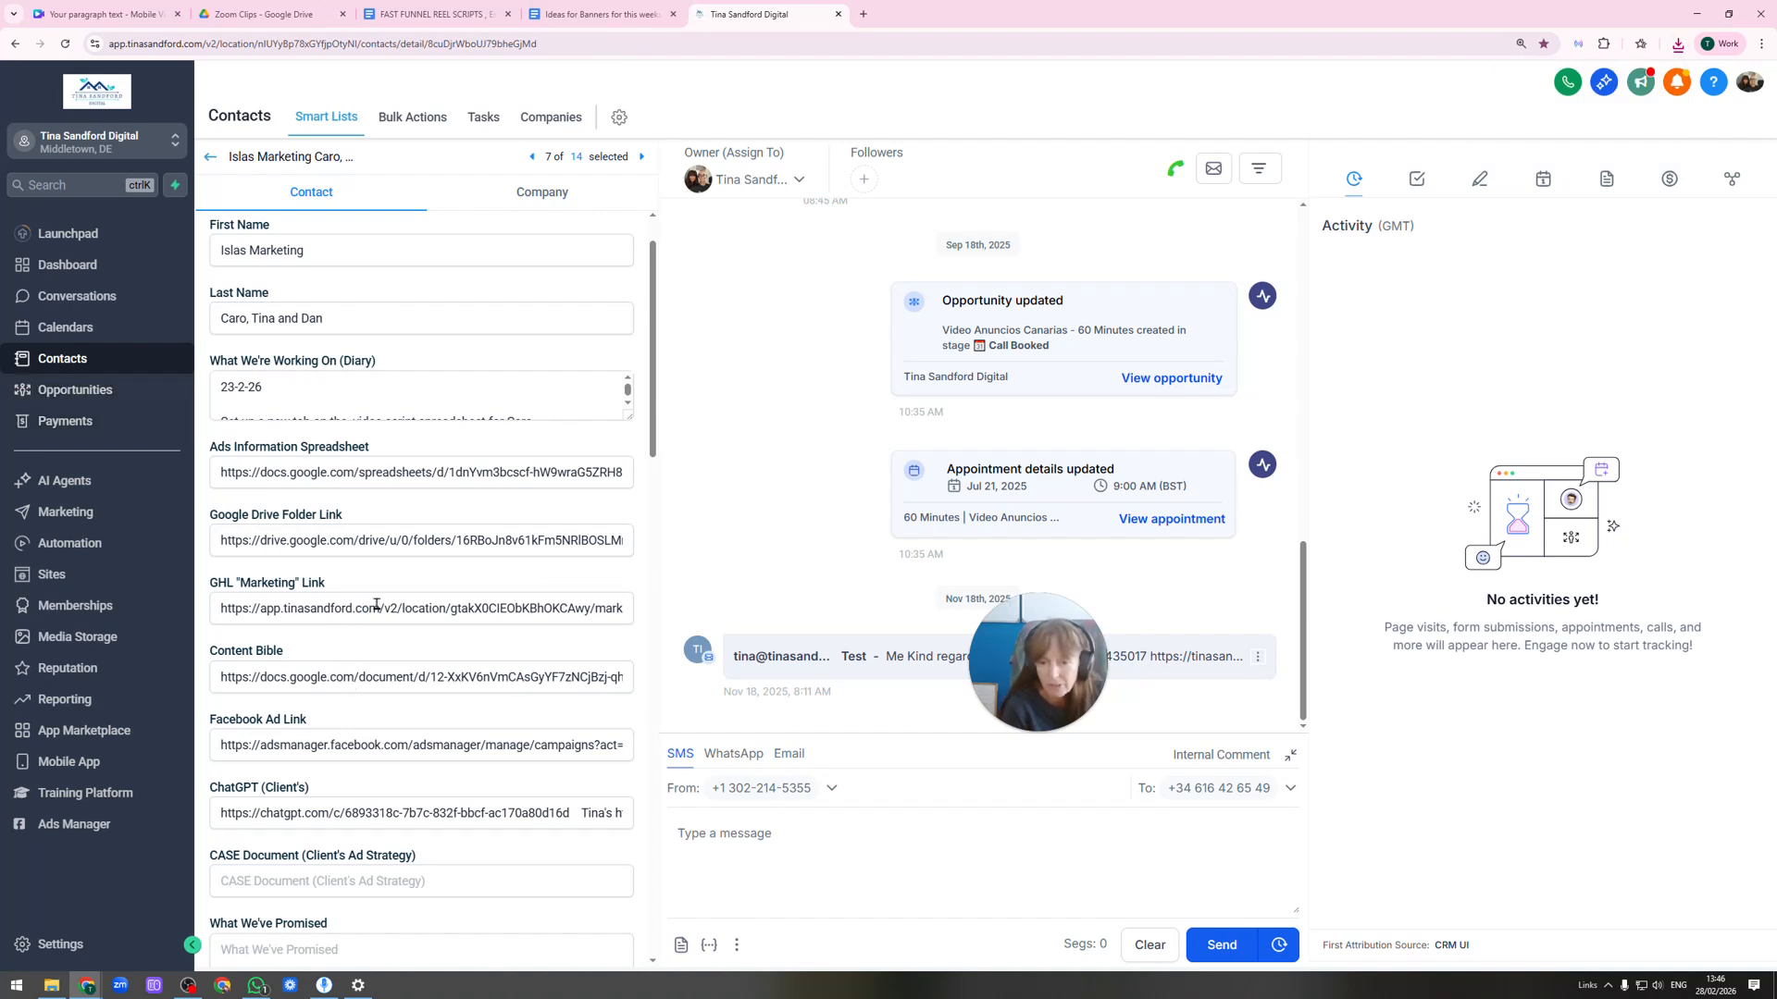
Open the contact's GHL "Marketing" link and create a new post in the Social Planner.
triple_click(418, 616)
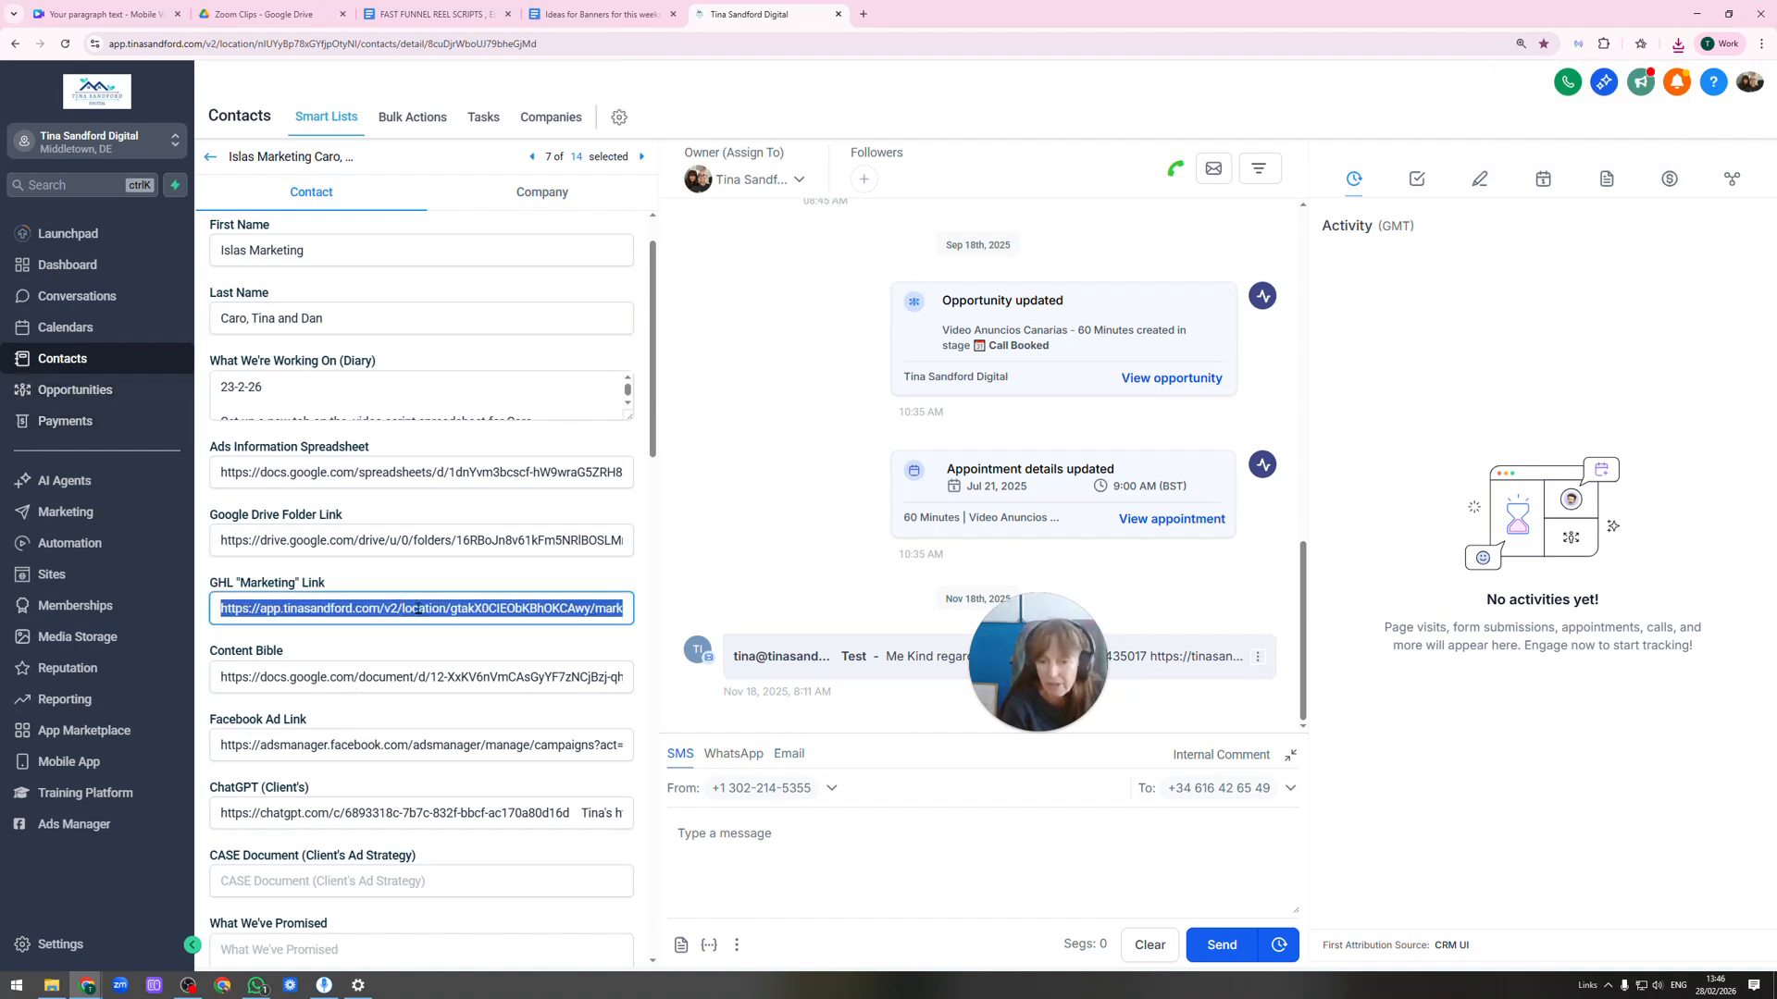
right_click(418, 615)
left_click(522, 450)
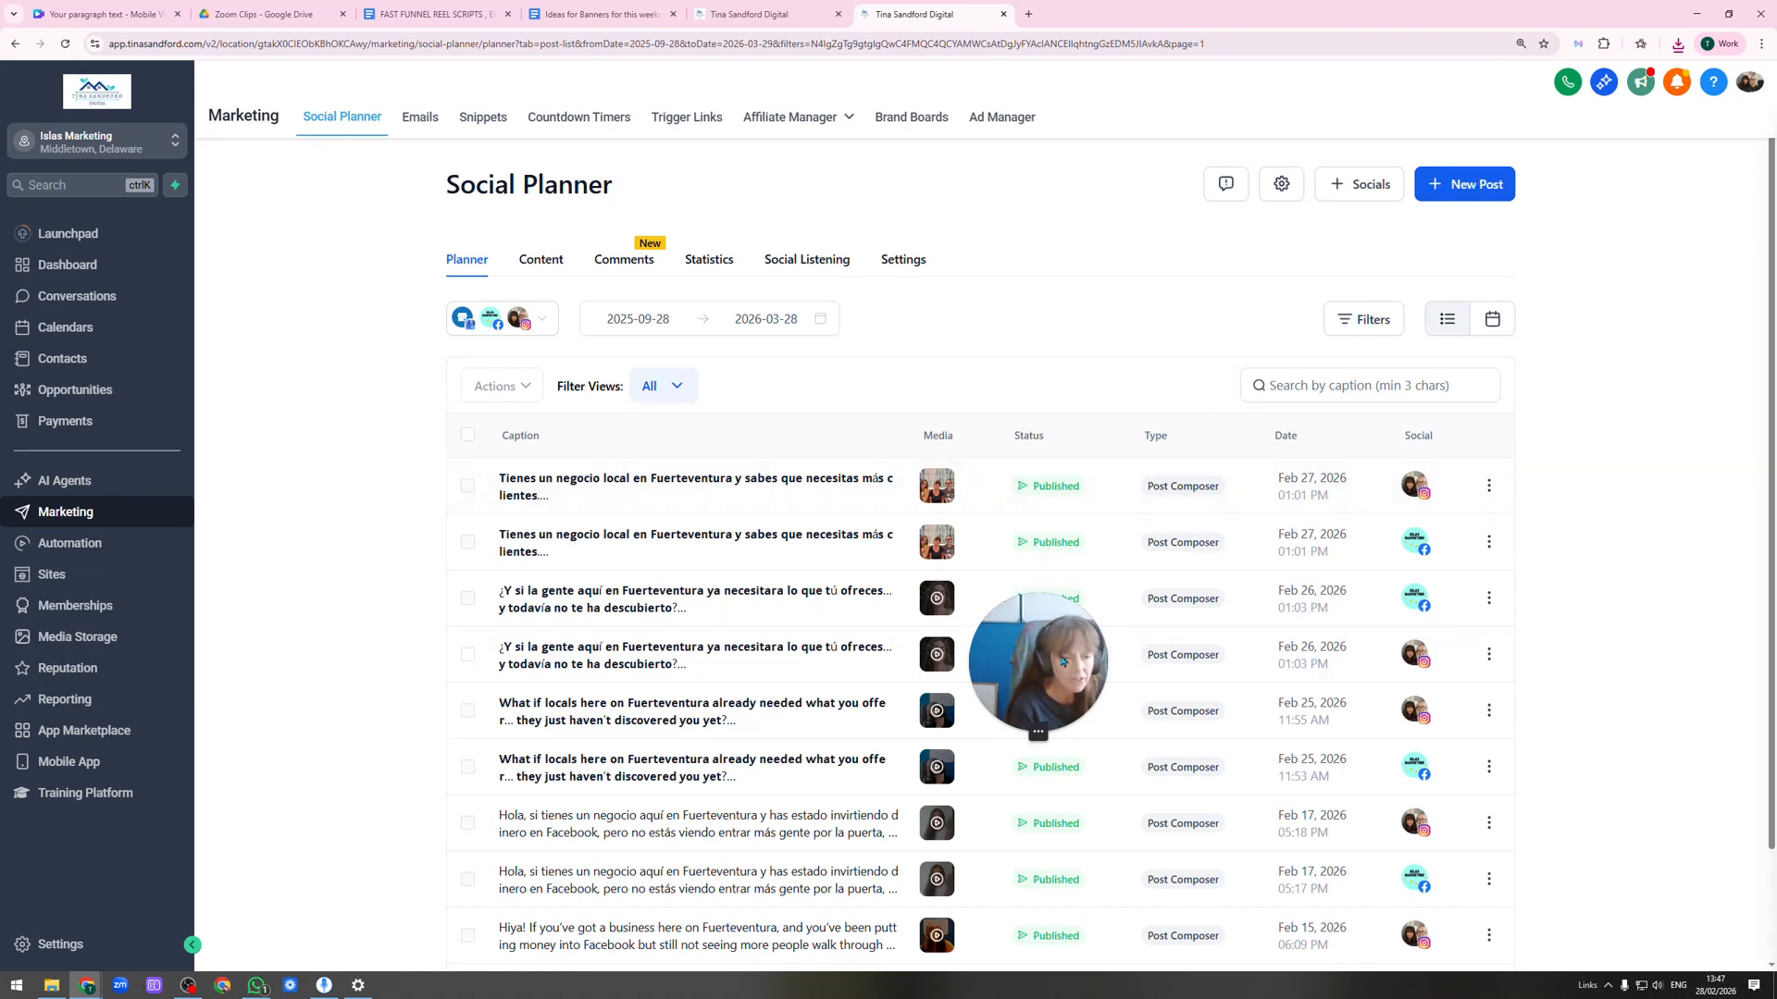
left_click(1486, 186)
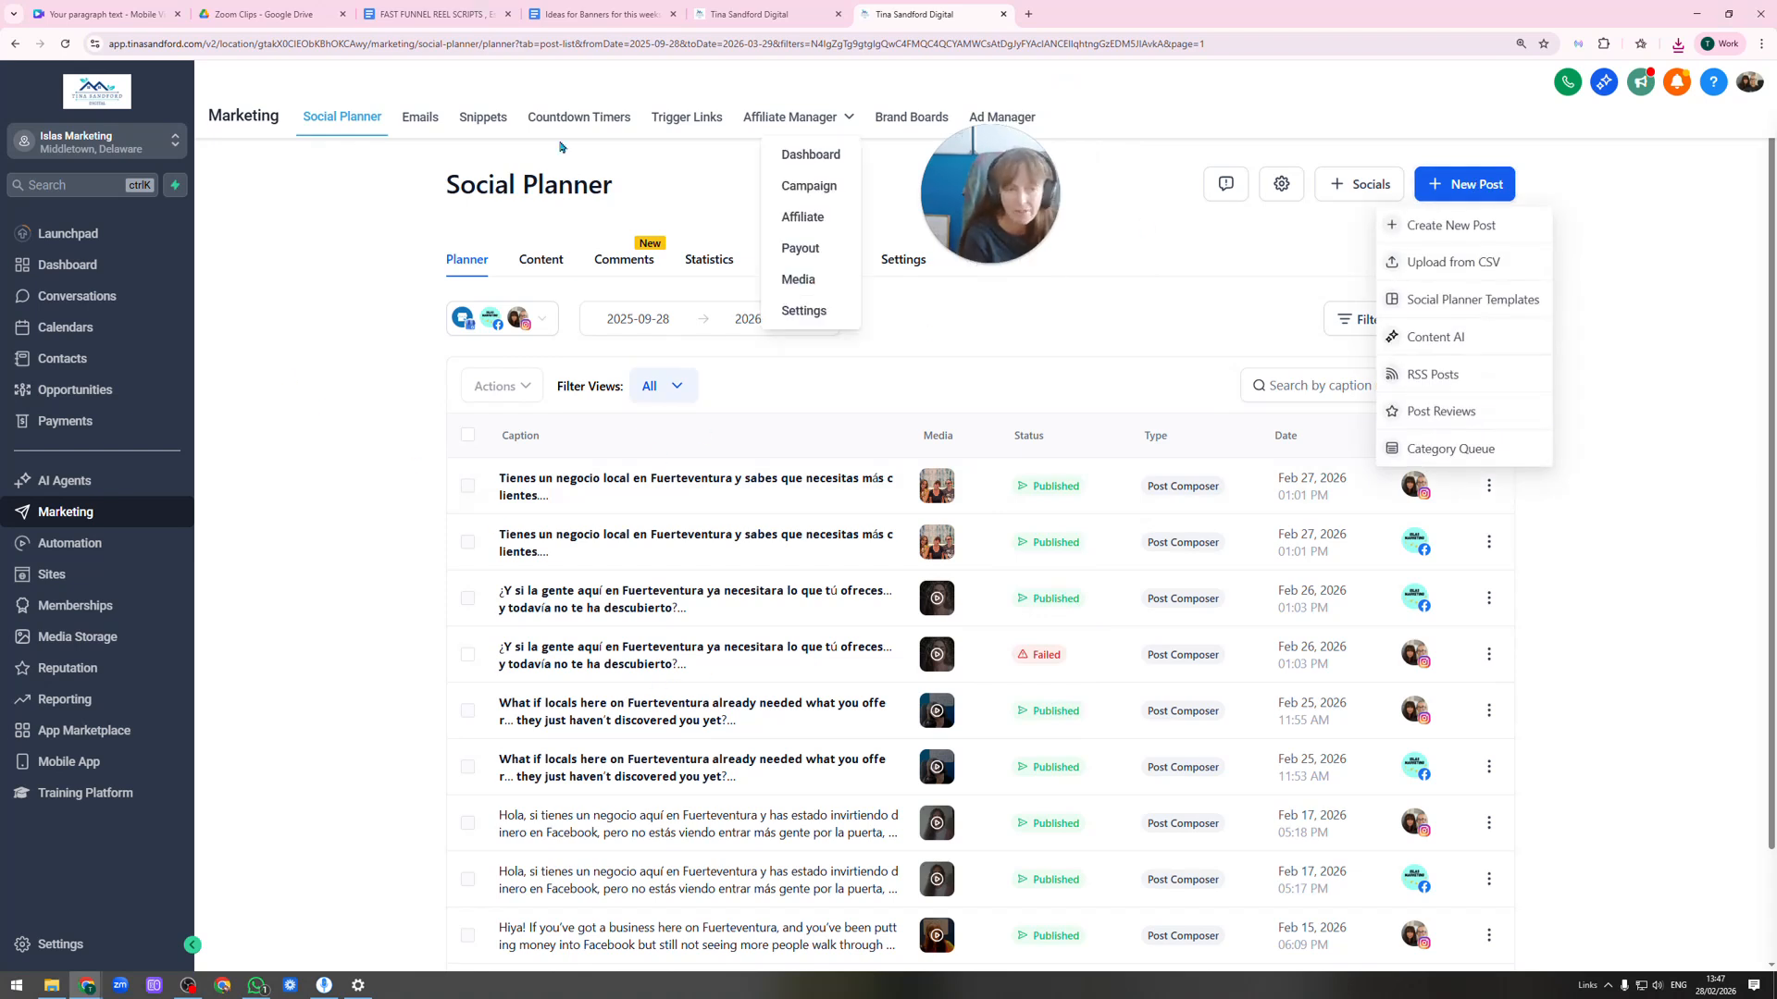
left_click(1457, 229)
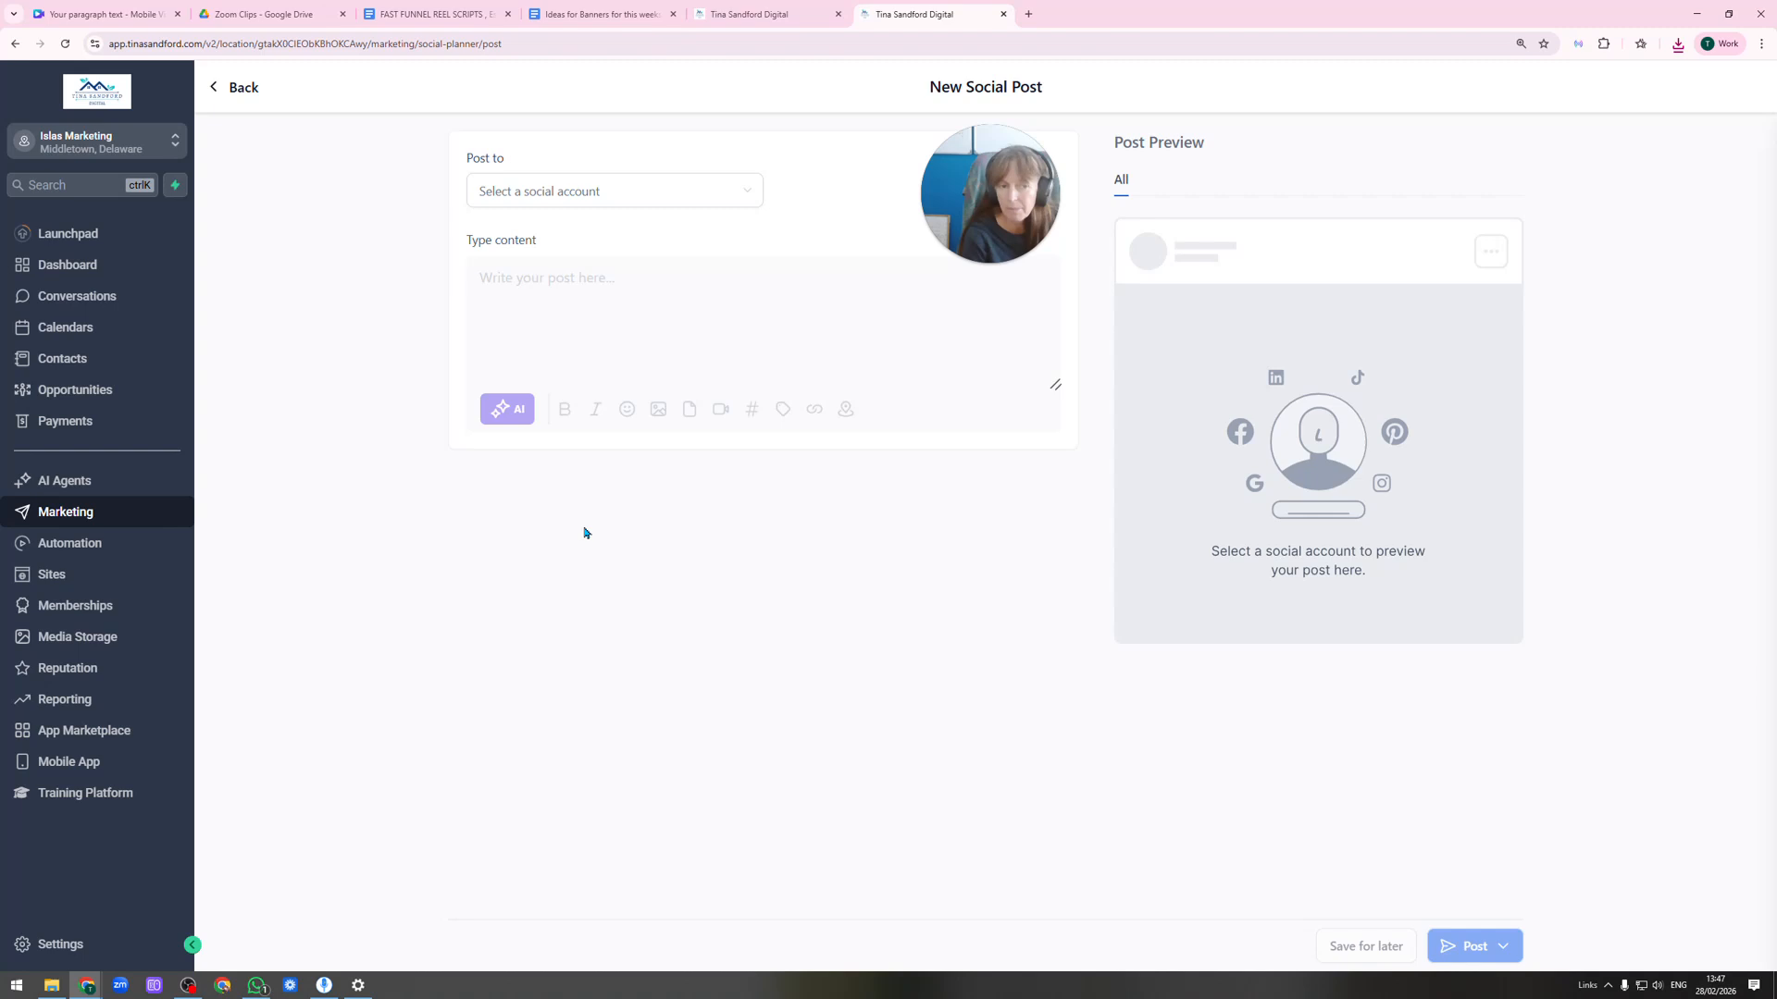
Set the post to publish to the Video Anuncios Canarias Facebook page and the islas_marketing Instagram account.
left_click(741, 189)
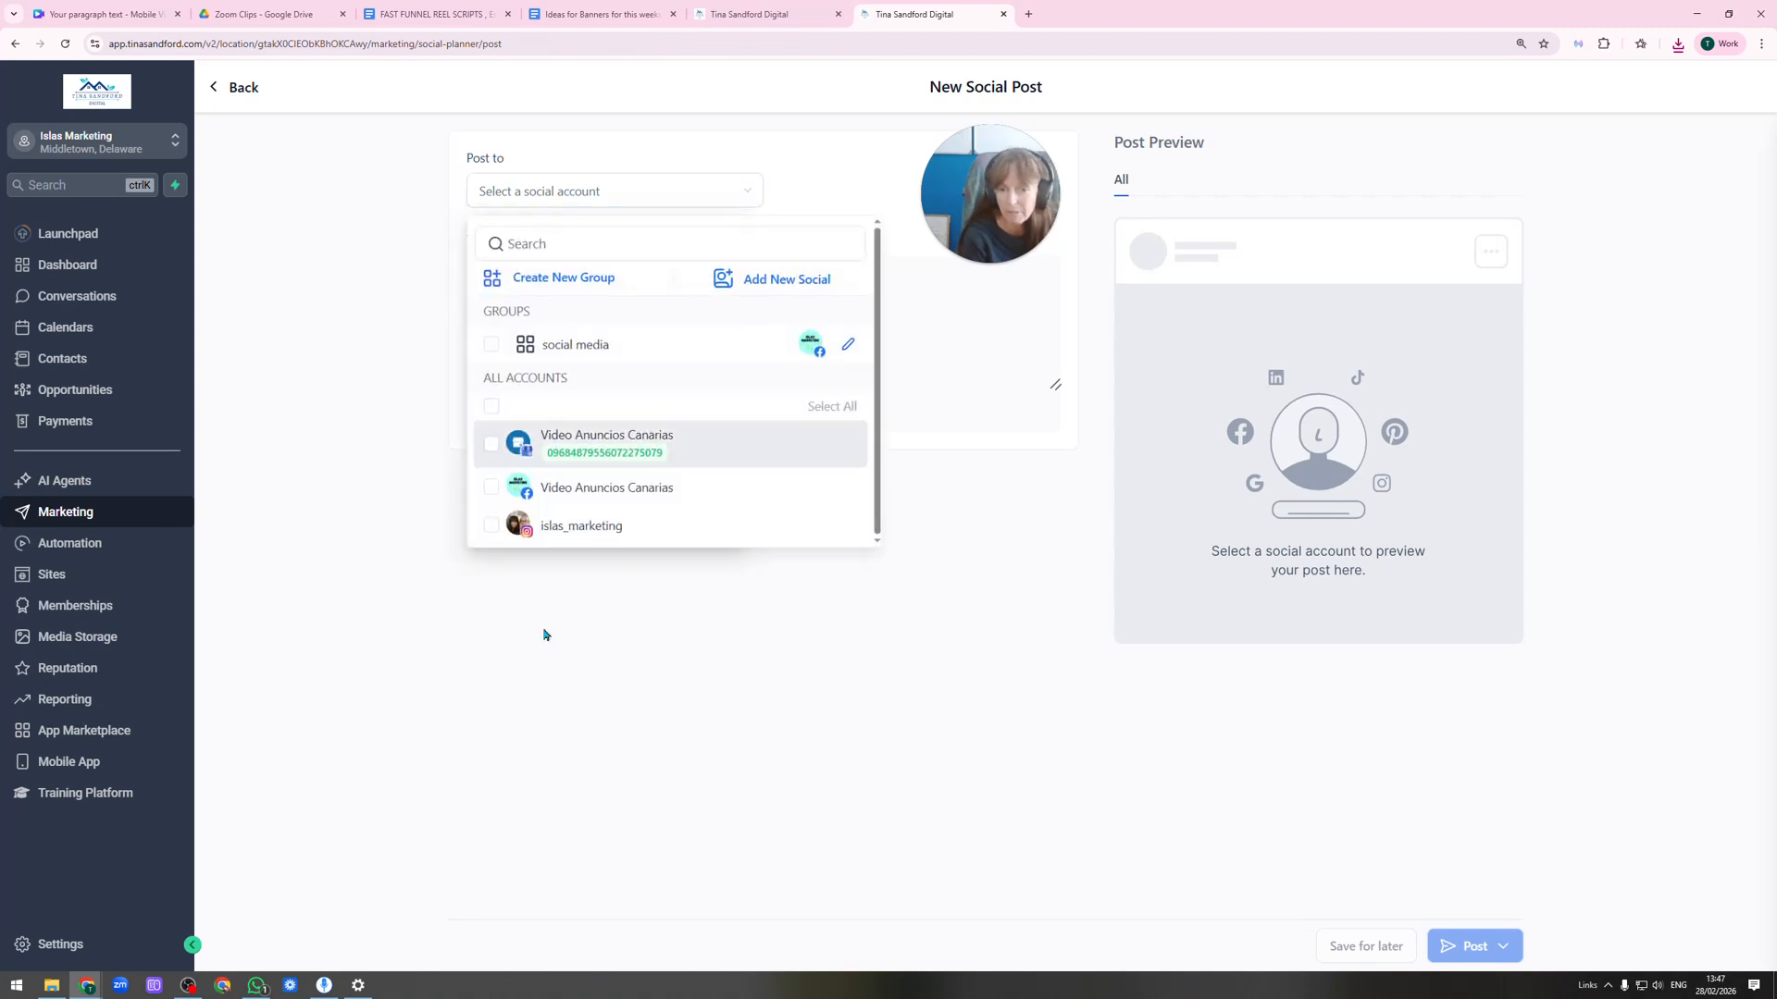
left_click(488, 486)
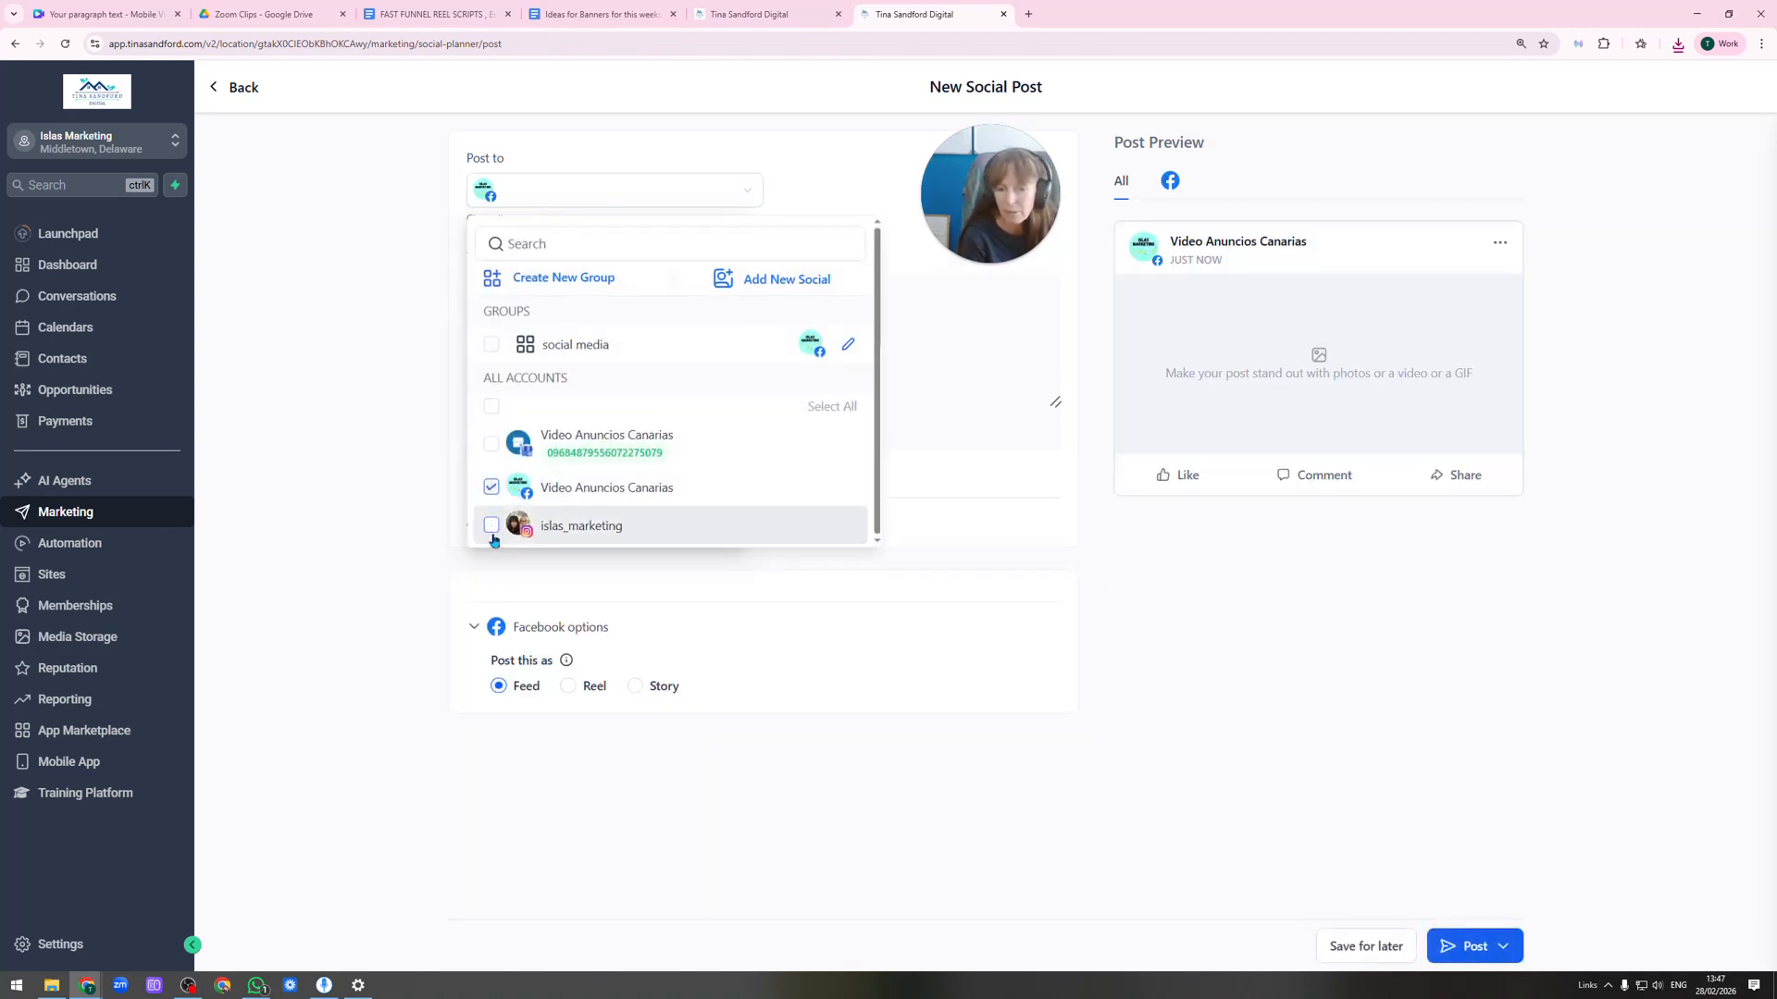
left_click(491, 527)
left_click(860, 342)
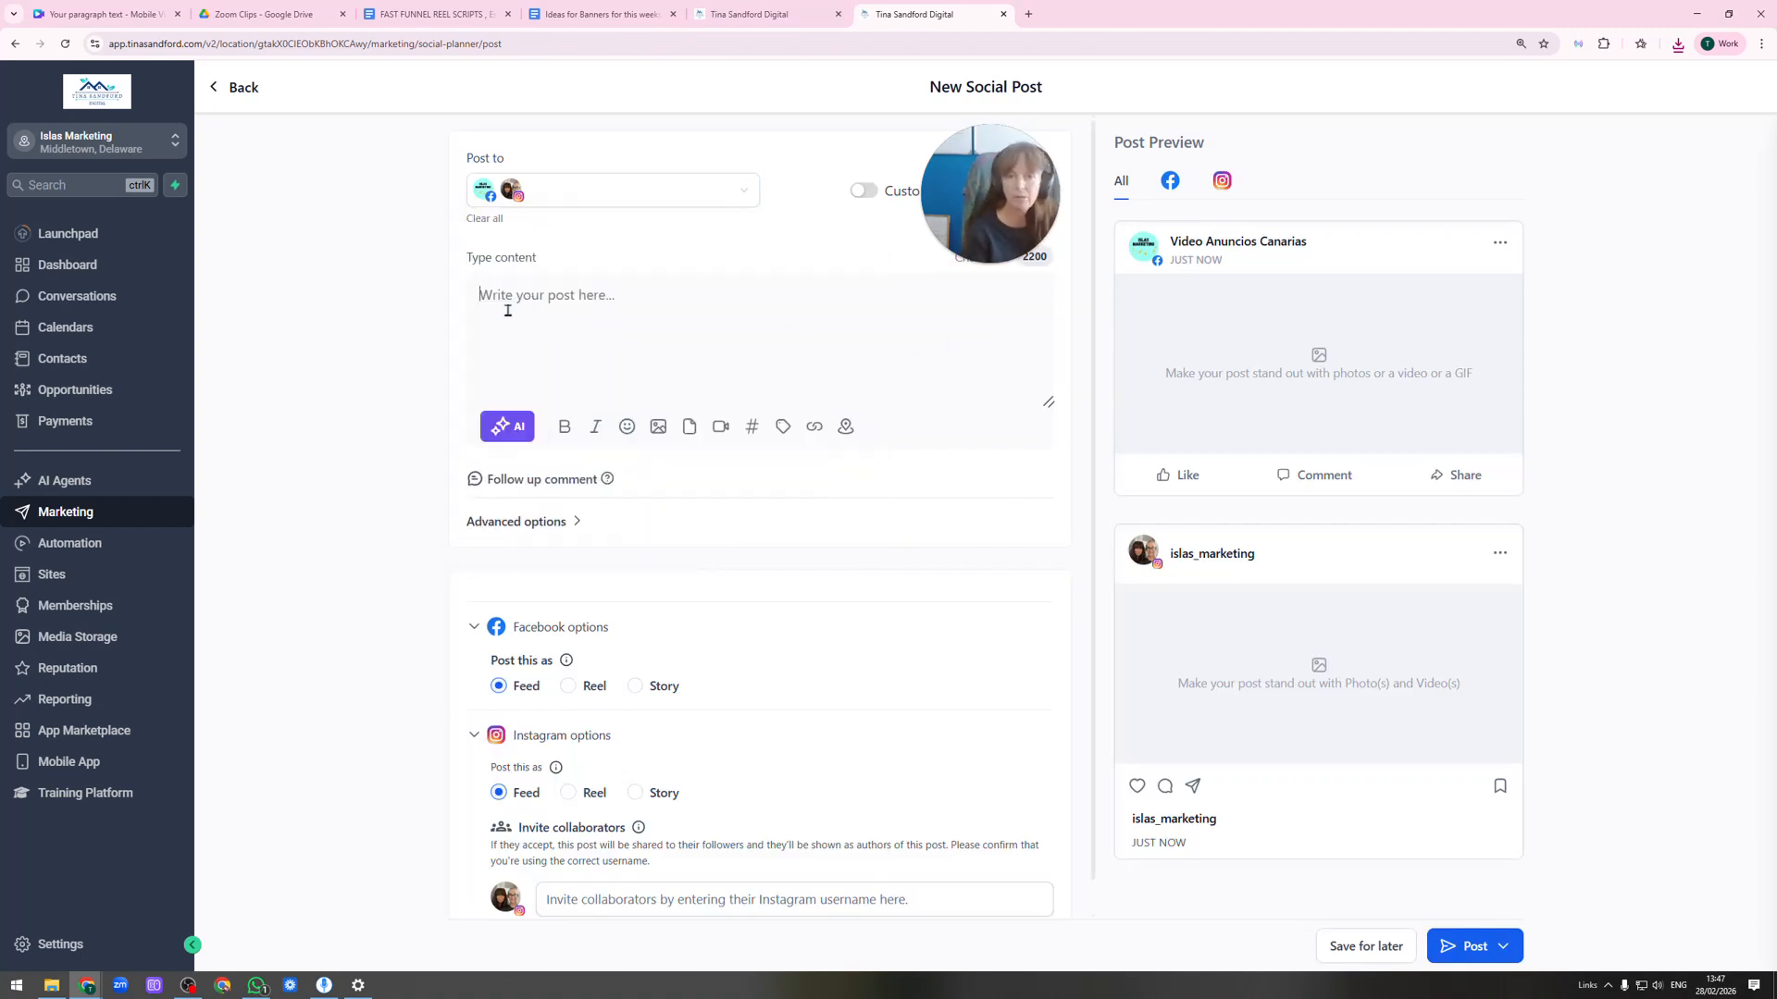
left_click(658, 429)
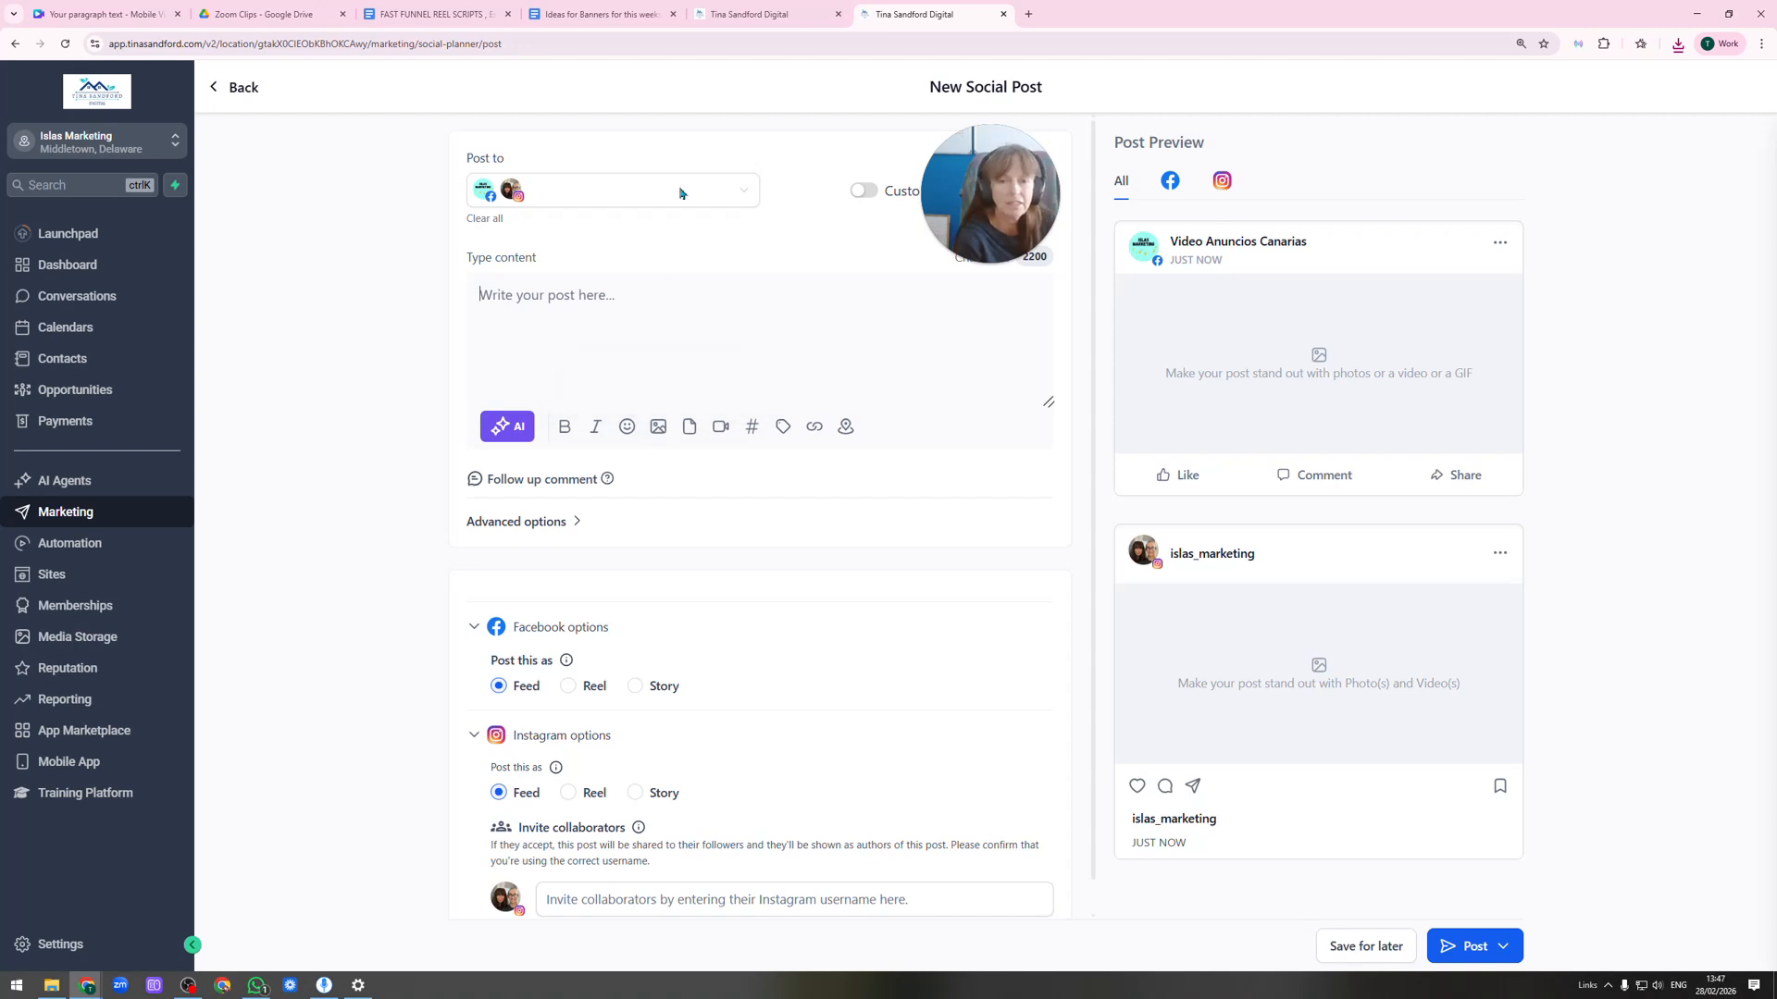
Copy the VERSIÓN 1 script text from the FAST FUNNEL REEL SCRIPTS document and paste it as the post content.
left_click(428, 14)
scroll(906, 553, "down", 2)
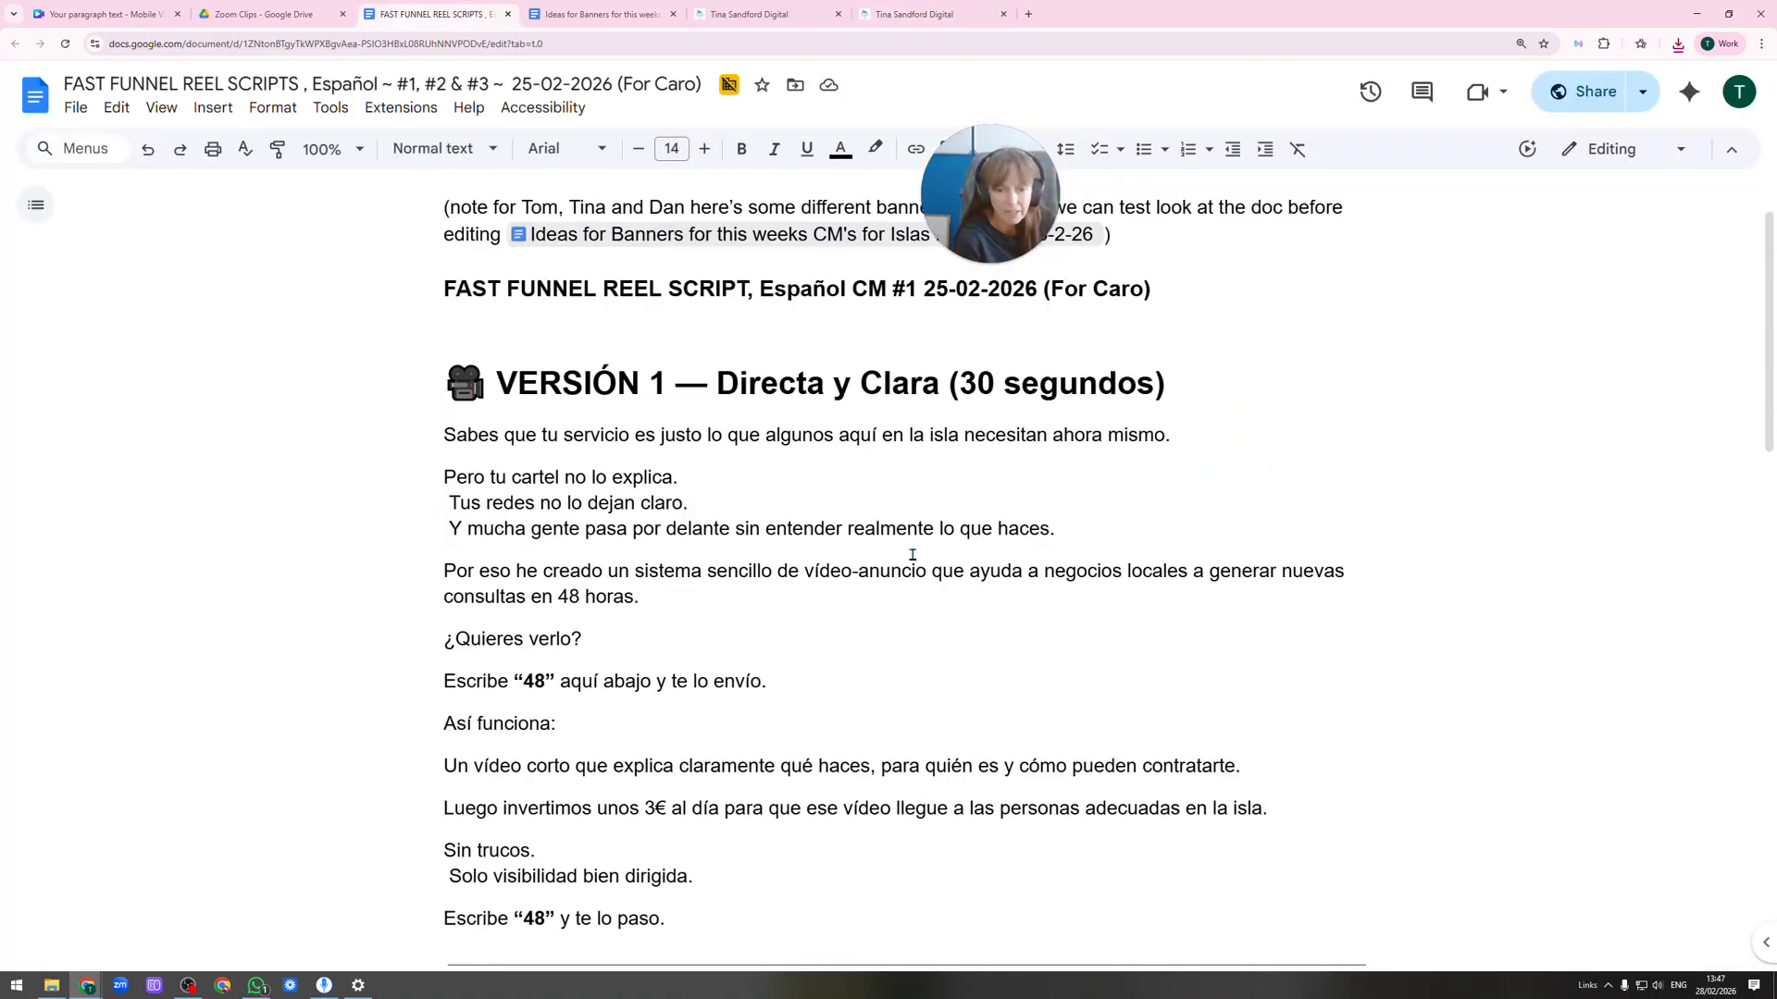
left_click_drag(436, 430, 766, 920)
right_click(558, 540)
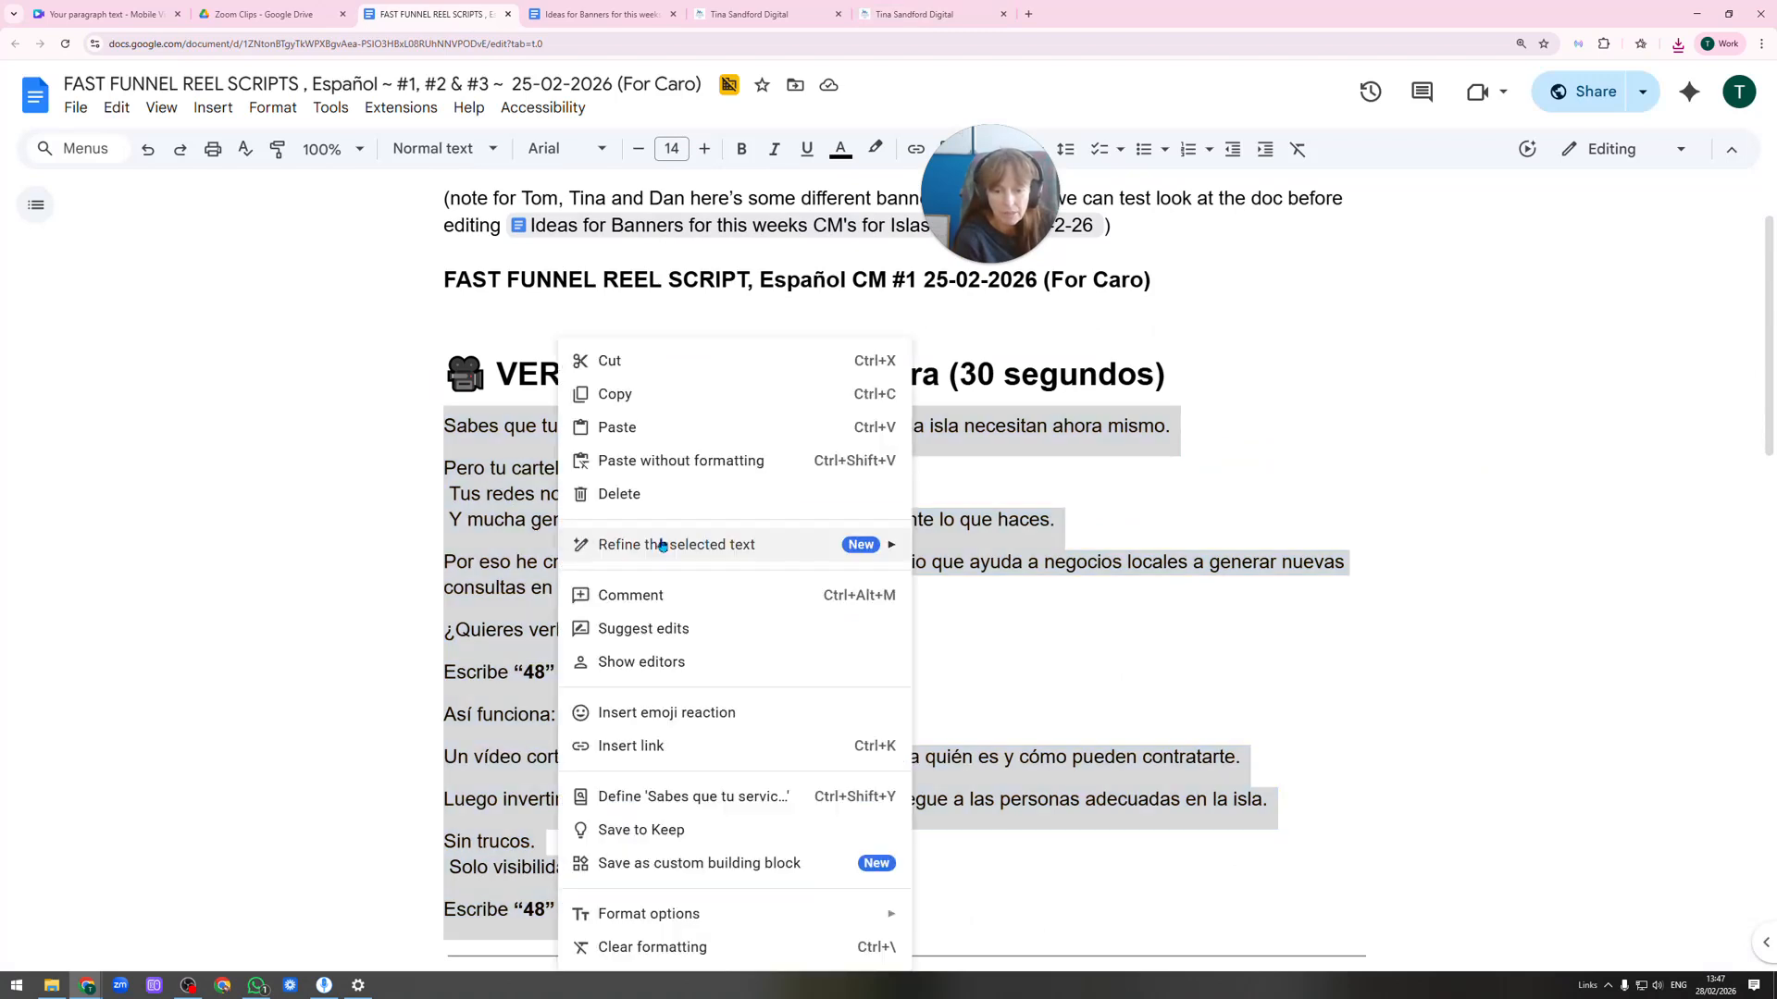
left_click(616, 395)
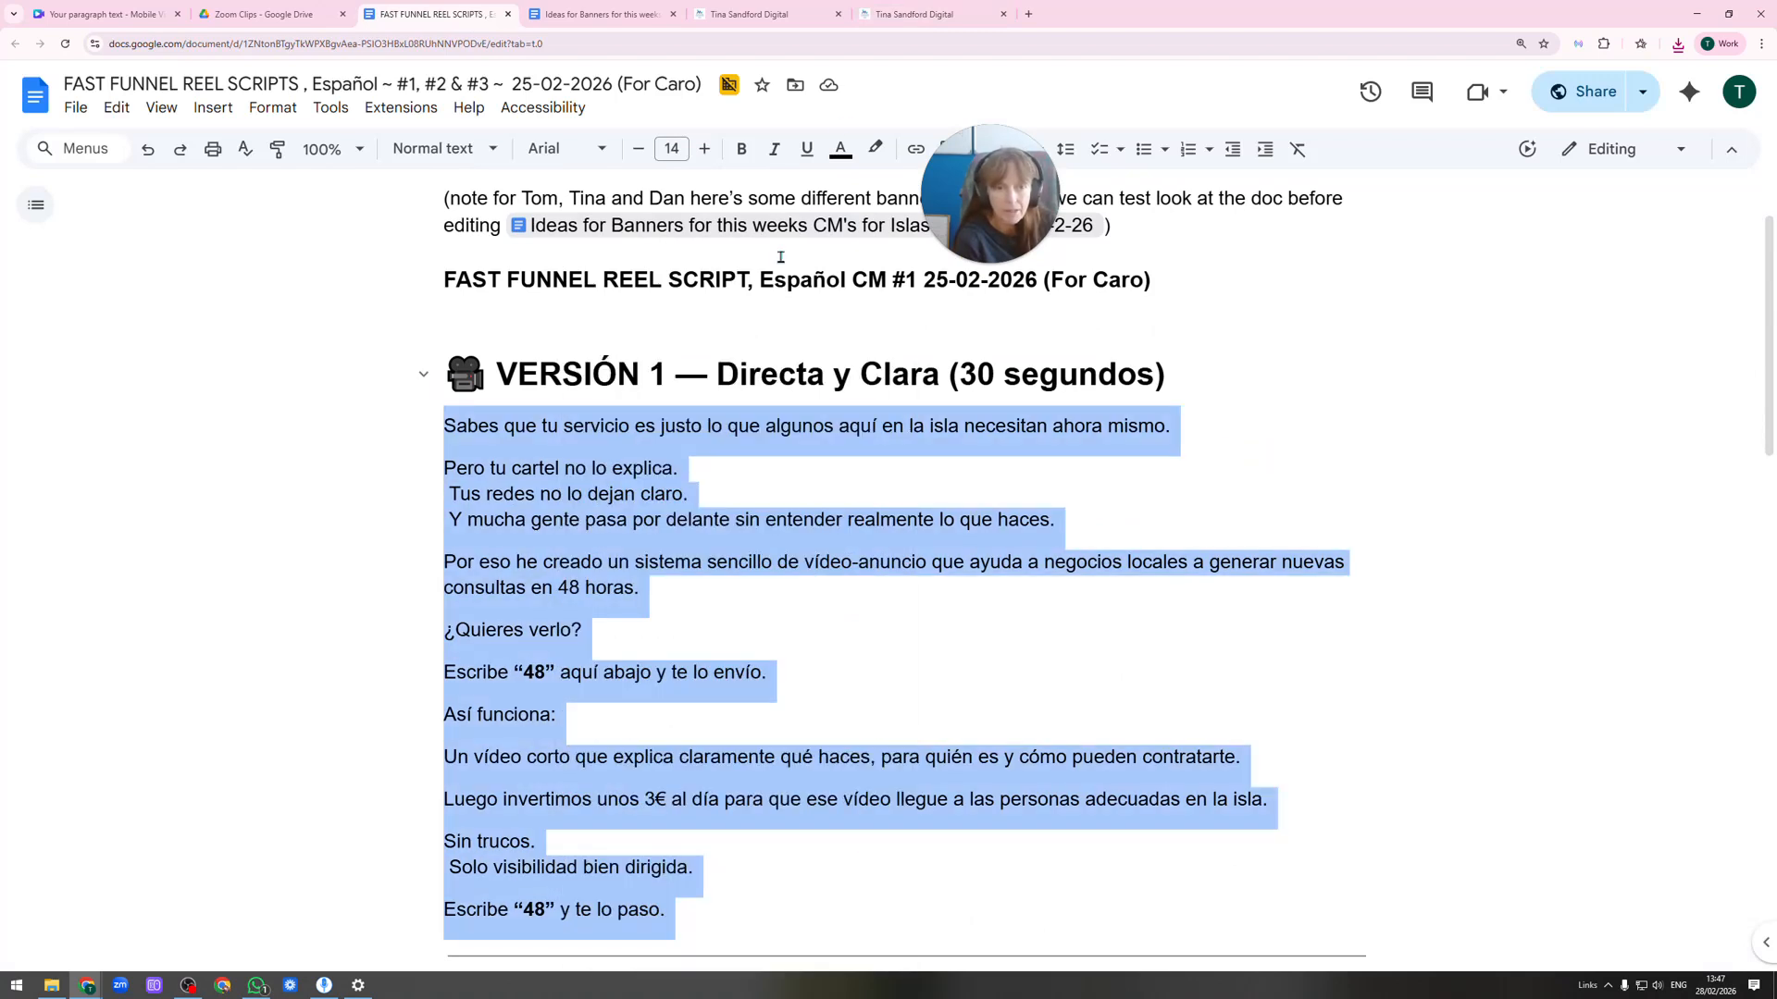
left_click(930, 14)
left_click(497, 291)
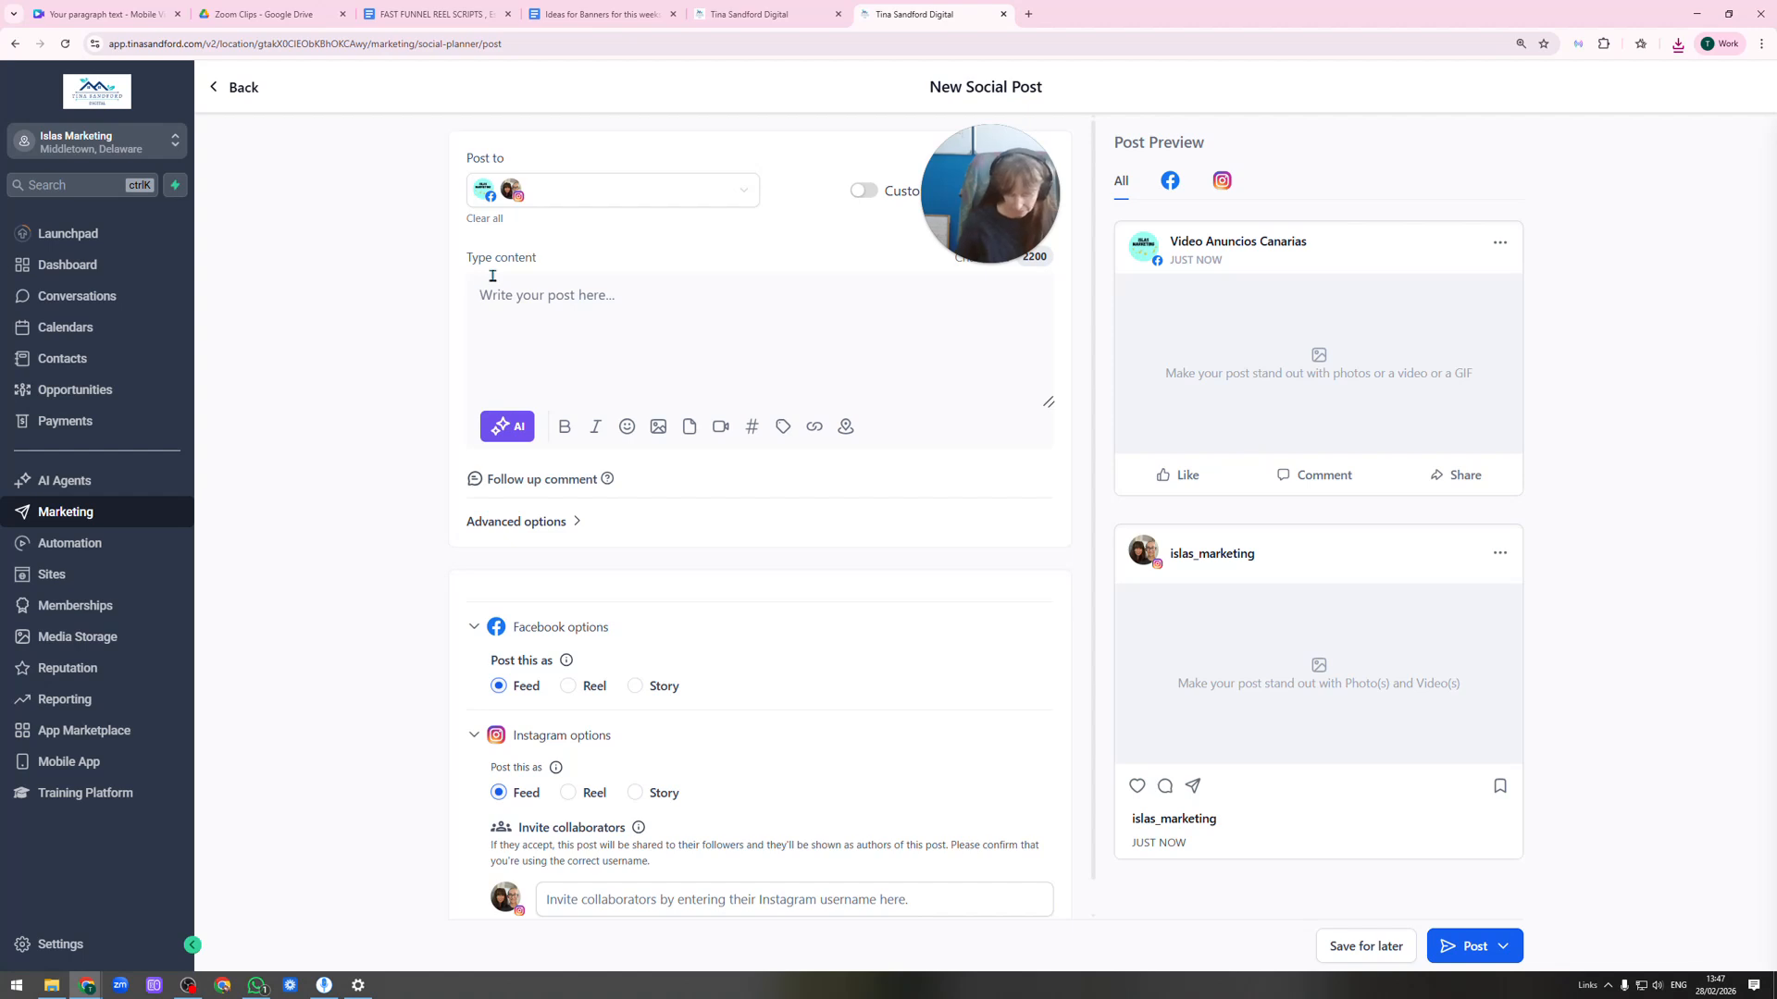
key("ctrl+v")
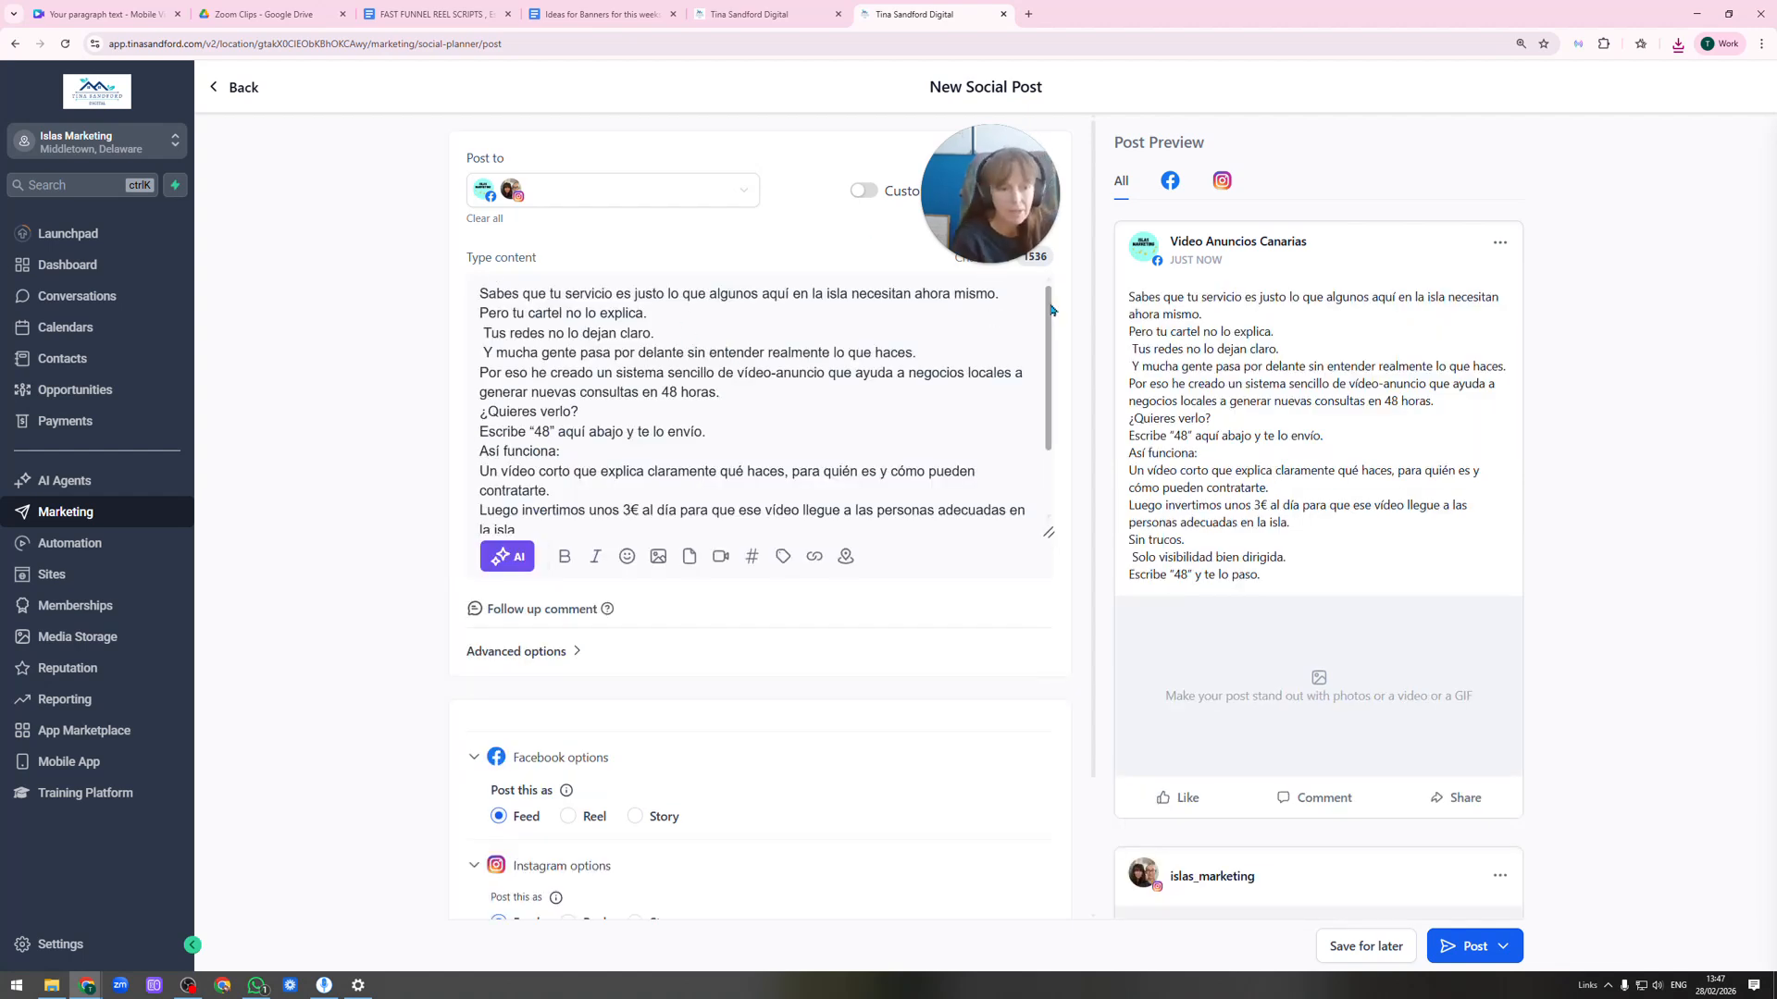
Separate the post's first four sentences with blank lines and remove the leading spaces before "Tus redes" and "Y mucha gente".
left_click(1012, 305)
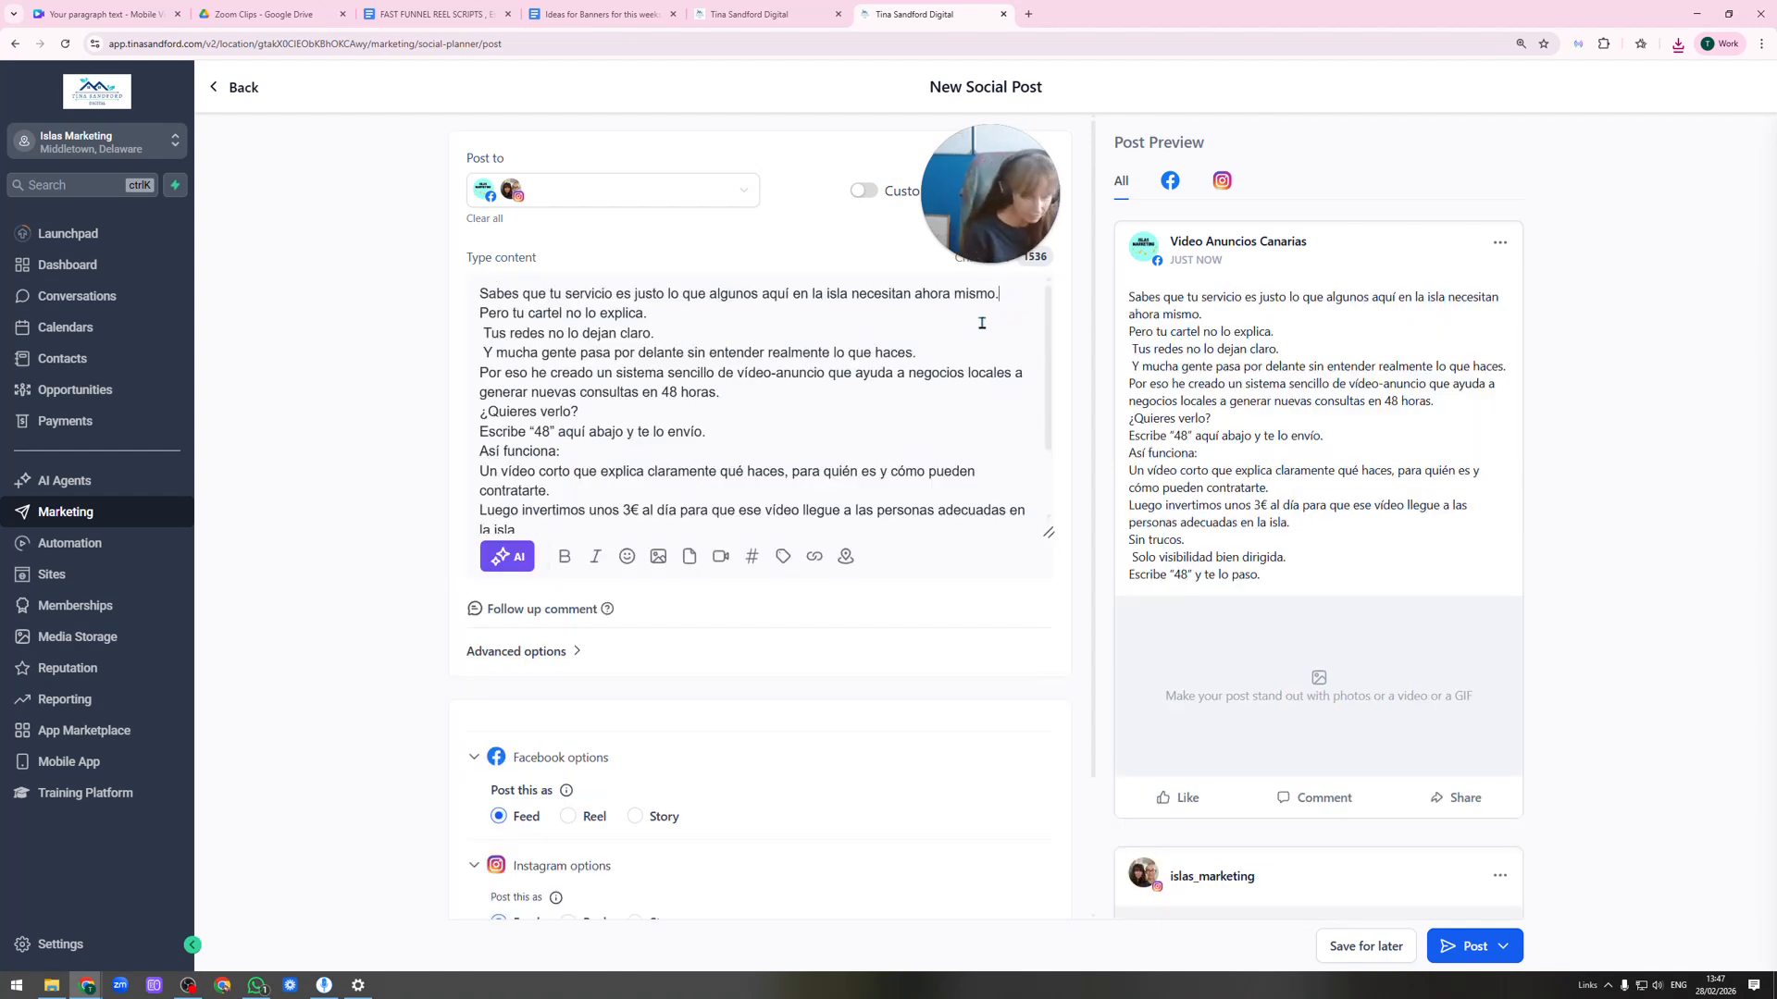
key("Return")
left_click(667, 331)
key("Return")
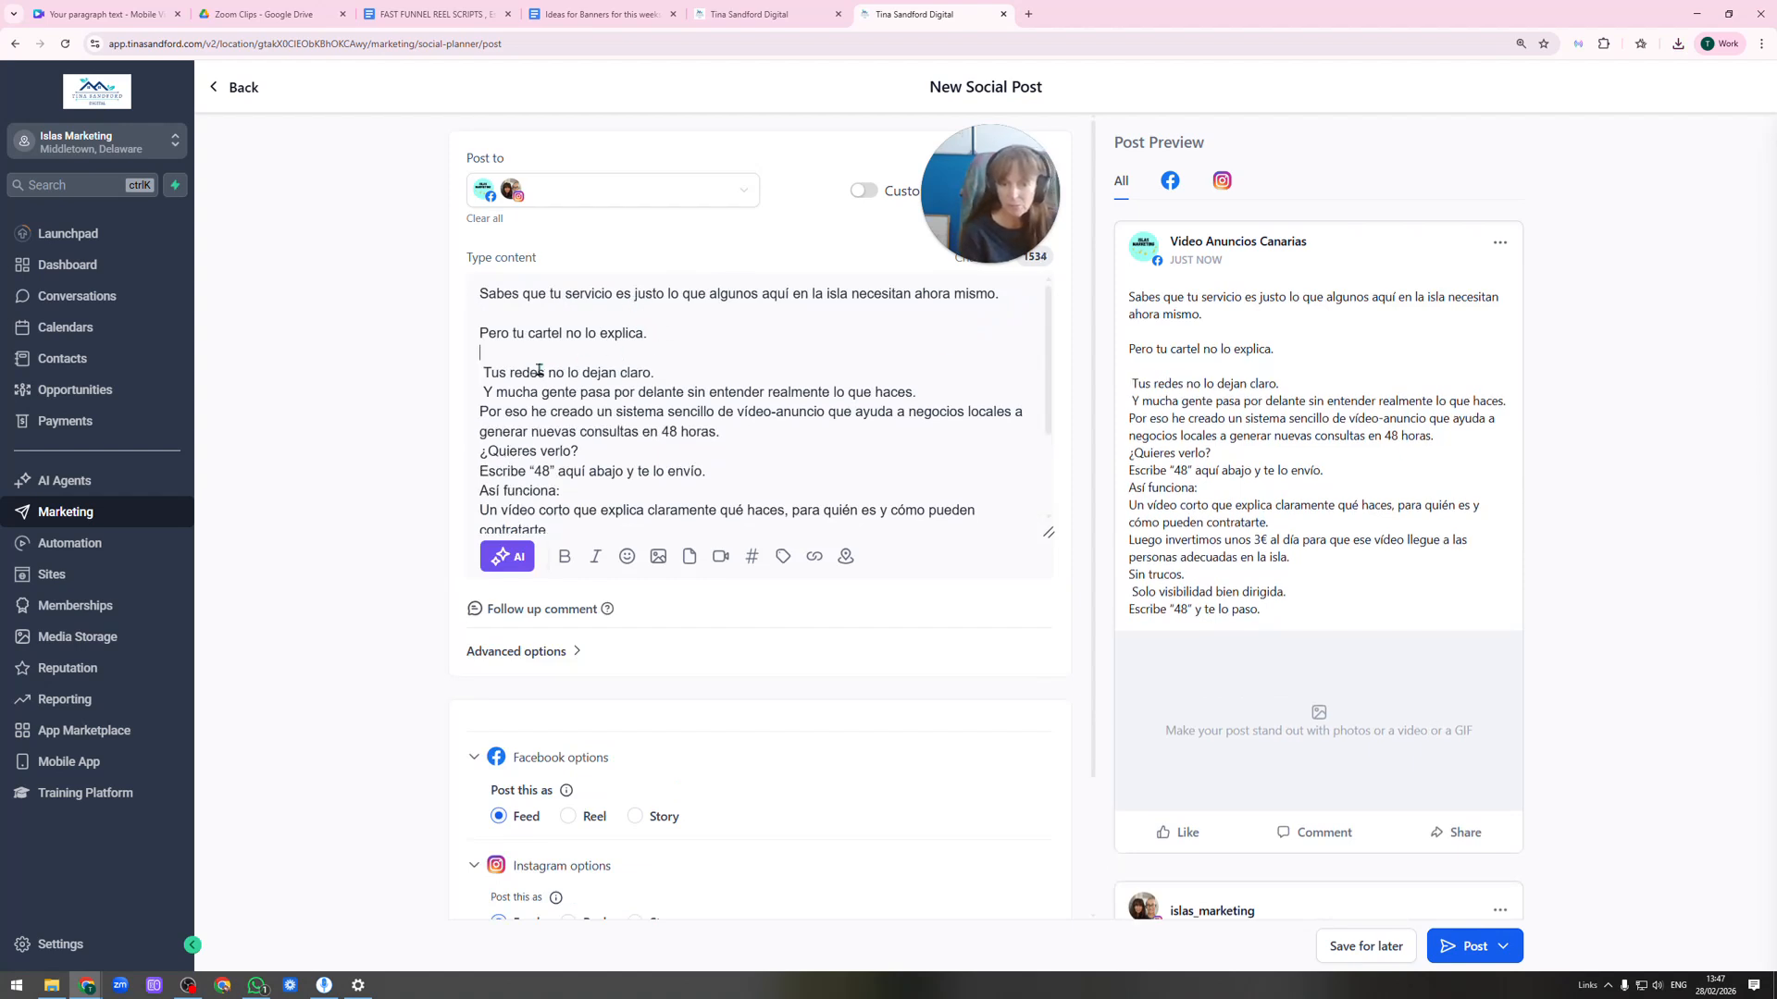
key("BackSpace")
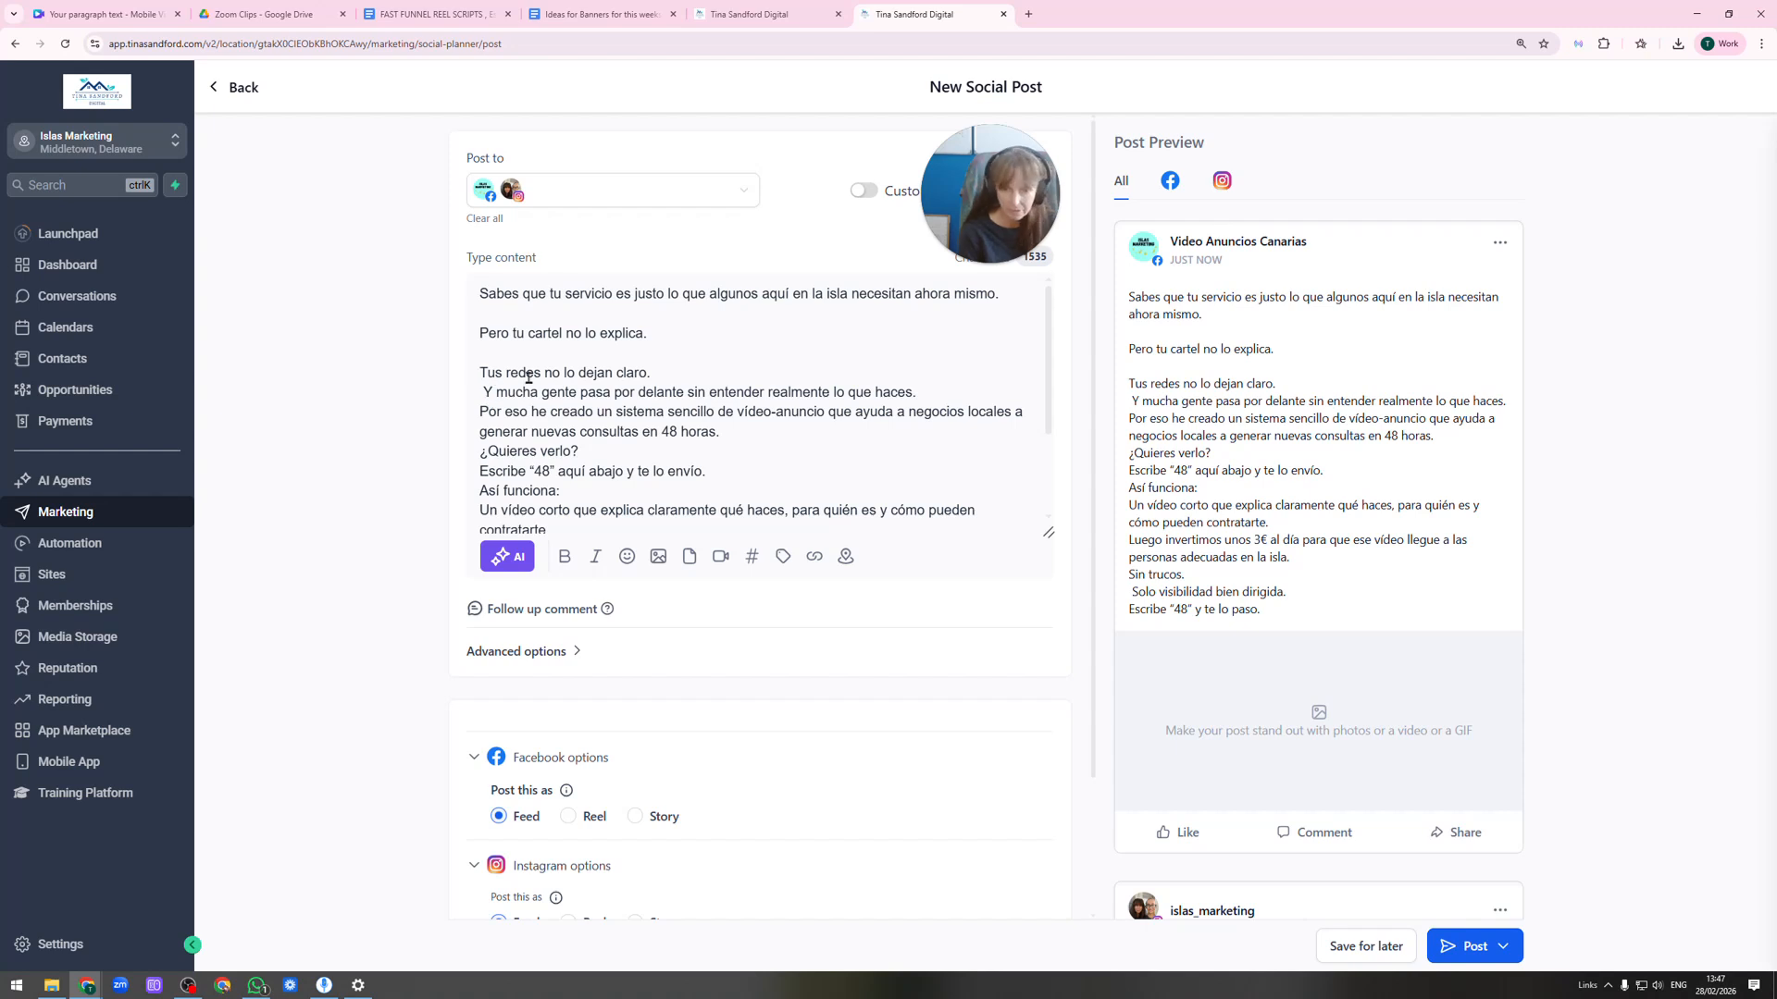
left_click(667, 369)
key("Return")
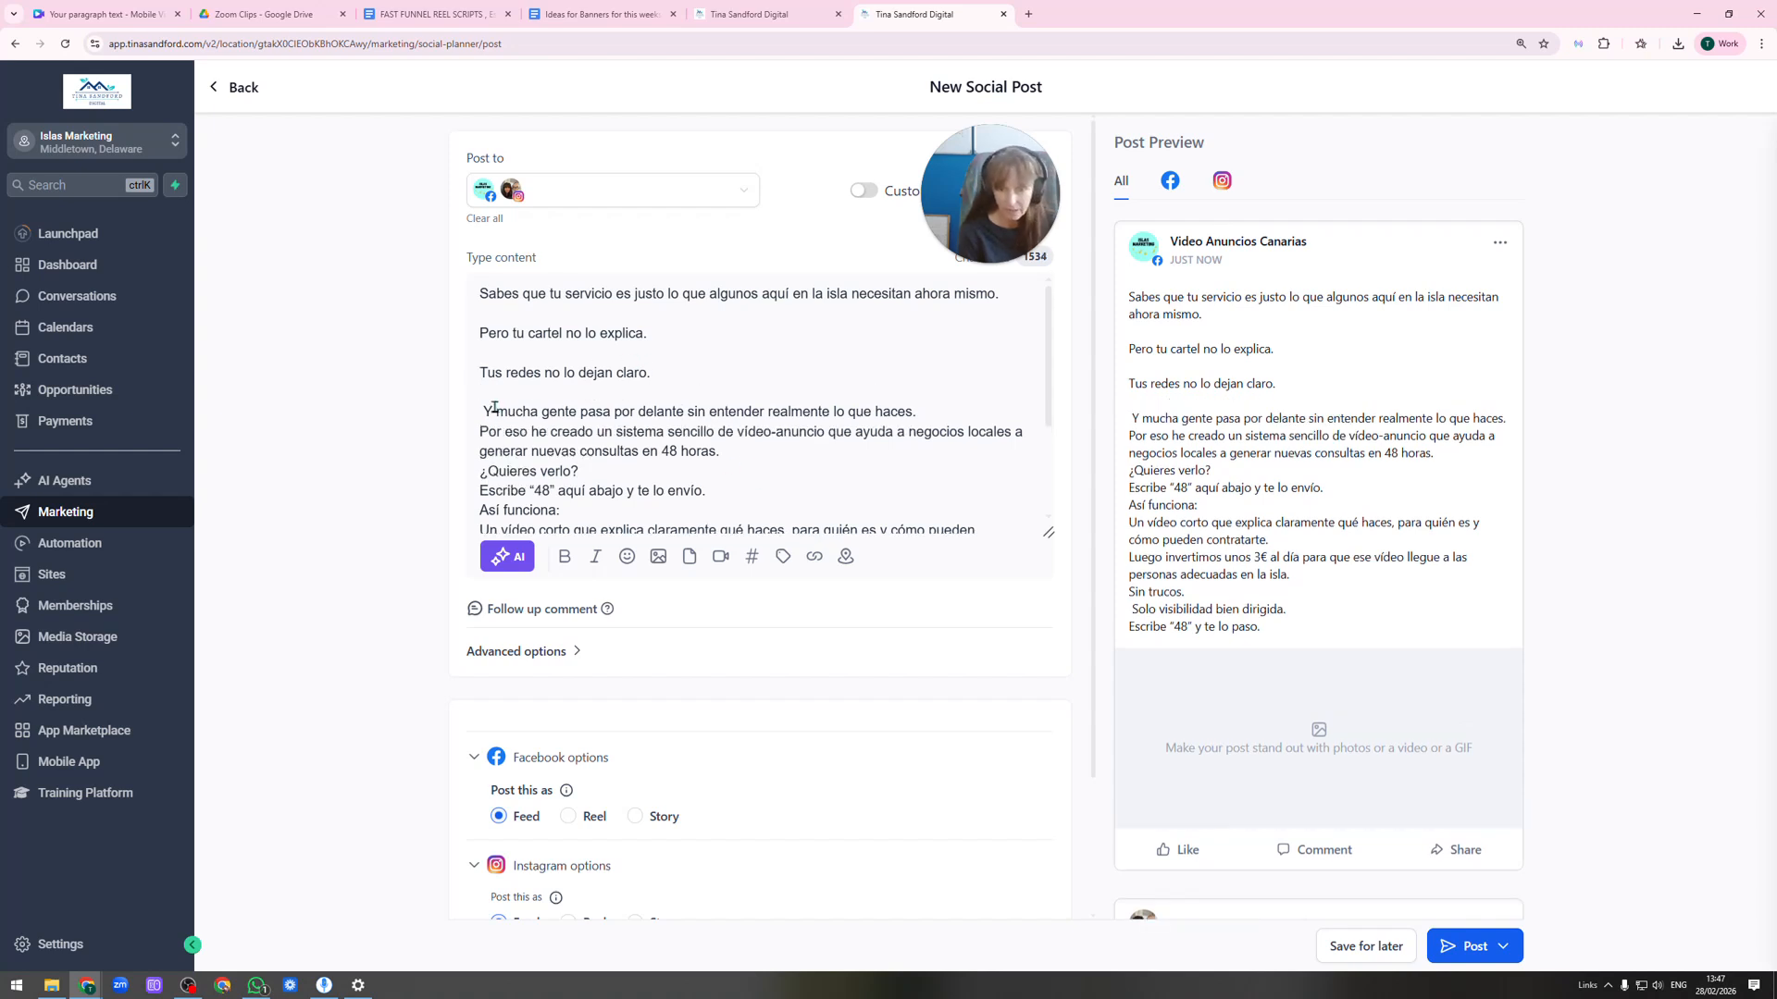
key("BackSpace")
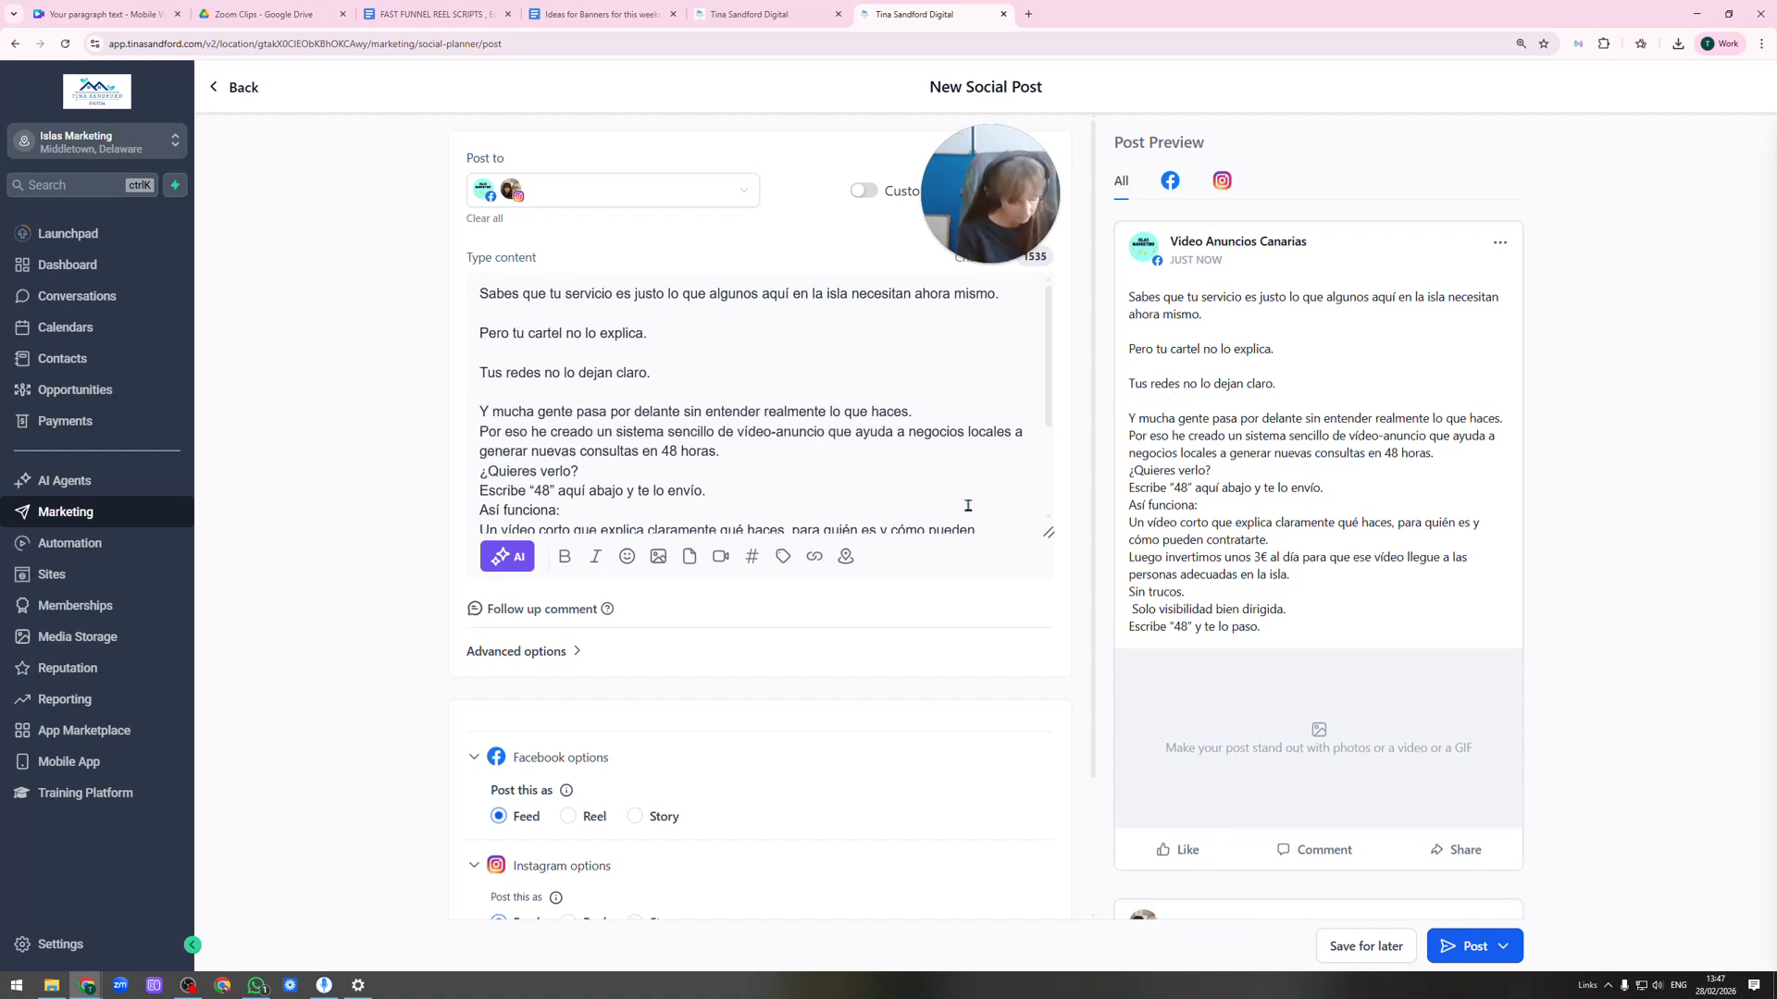
Insert blank lines in the post before "Por eso he creado", "¿Quieres verlo?", "Escribe “48” aquí abajo" and "Así funciona:".
key("Return")
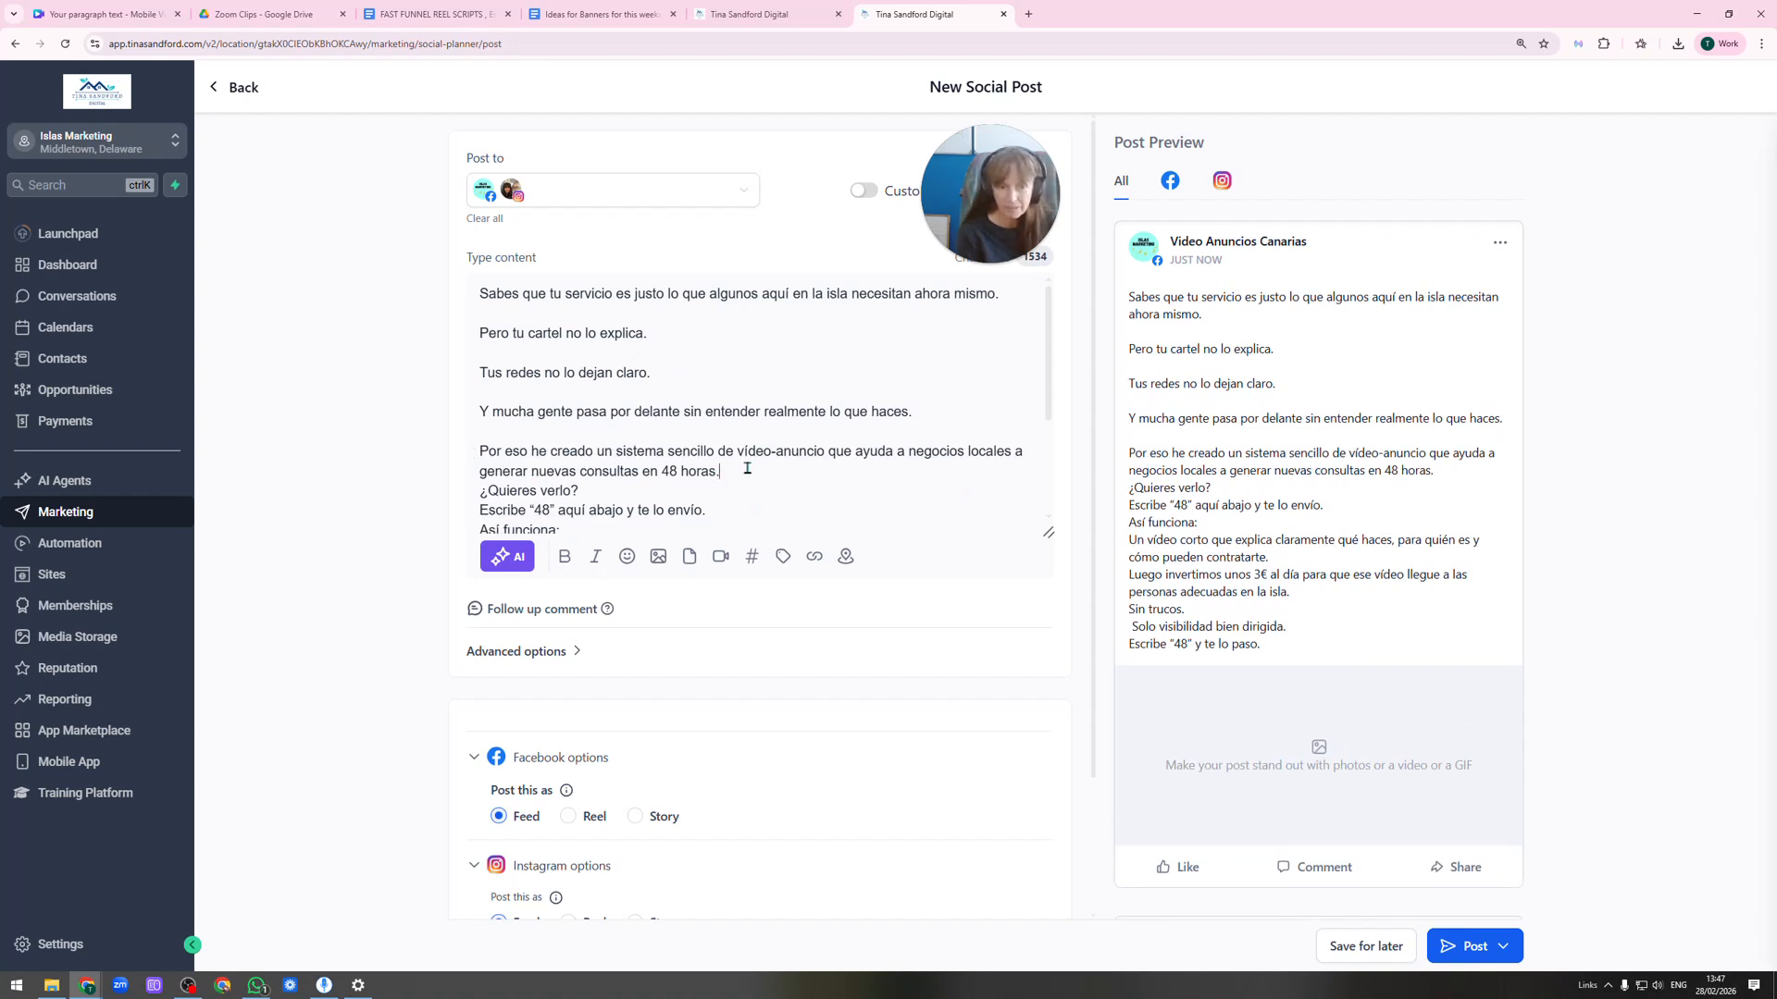
key("Return")
scroll(526, 474, "down", 1)
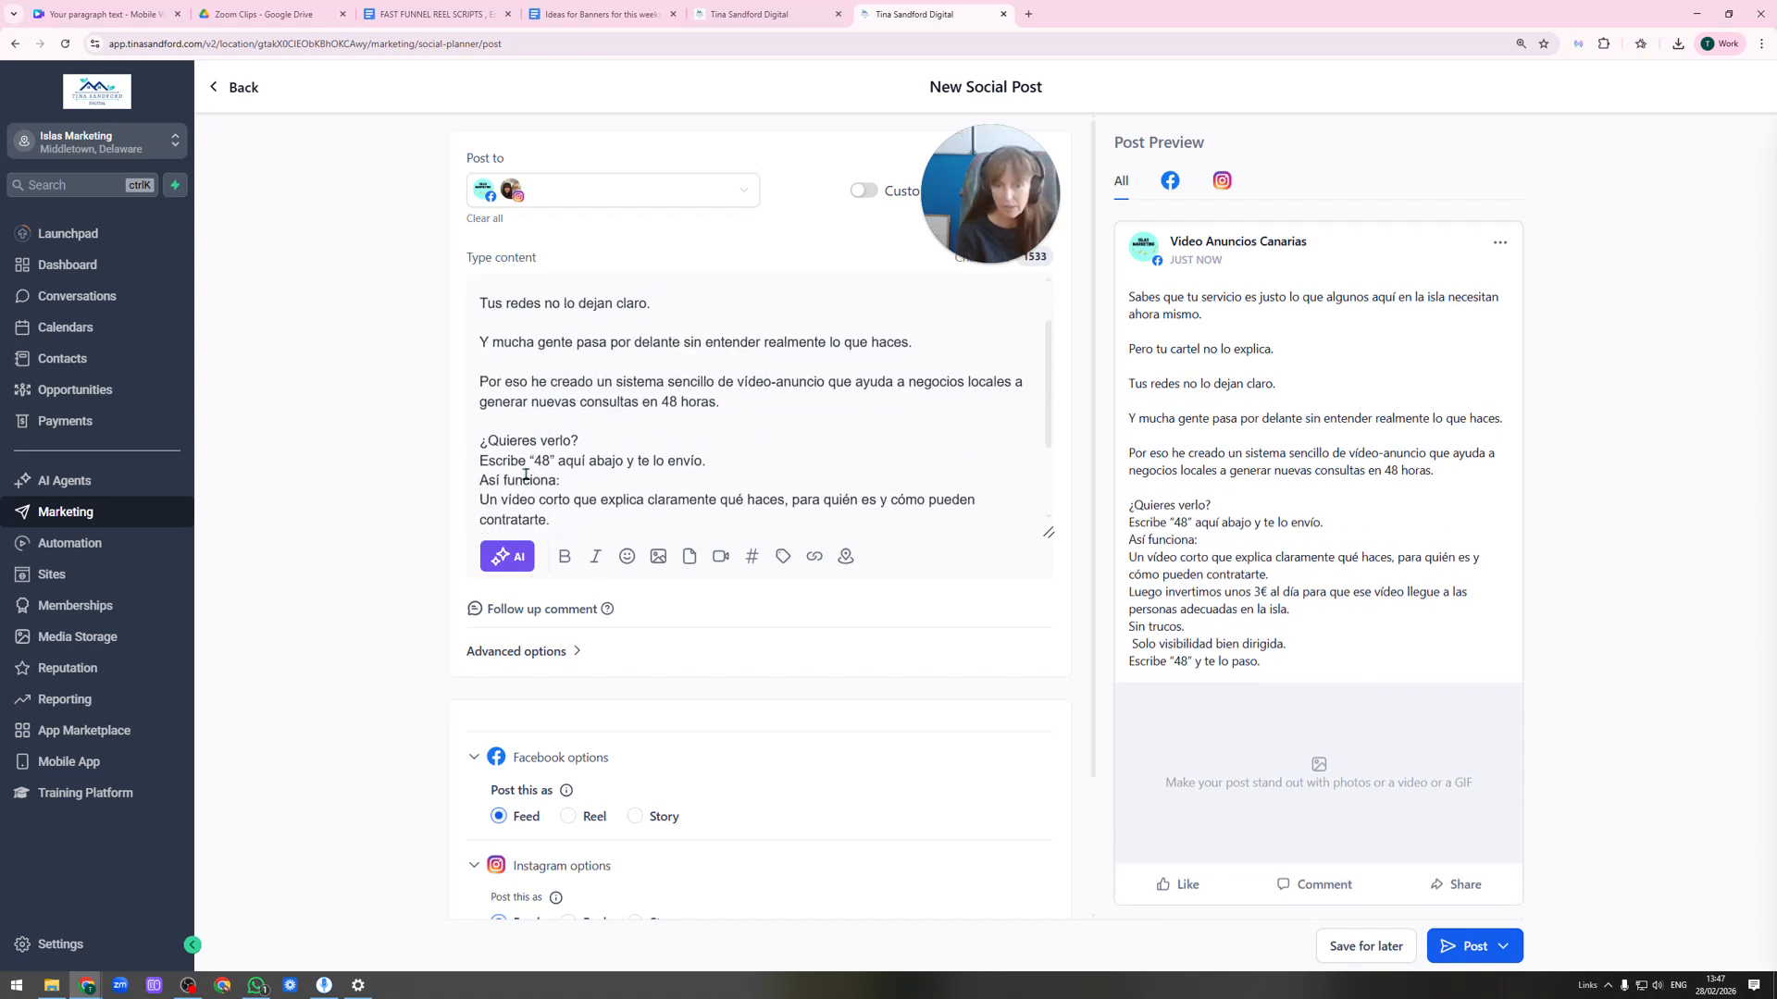
left_click(481, 460)
key("Return")
scroll(715, 375, "down", 2)
left_click(733, 341)
key("Return")
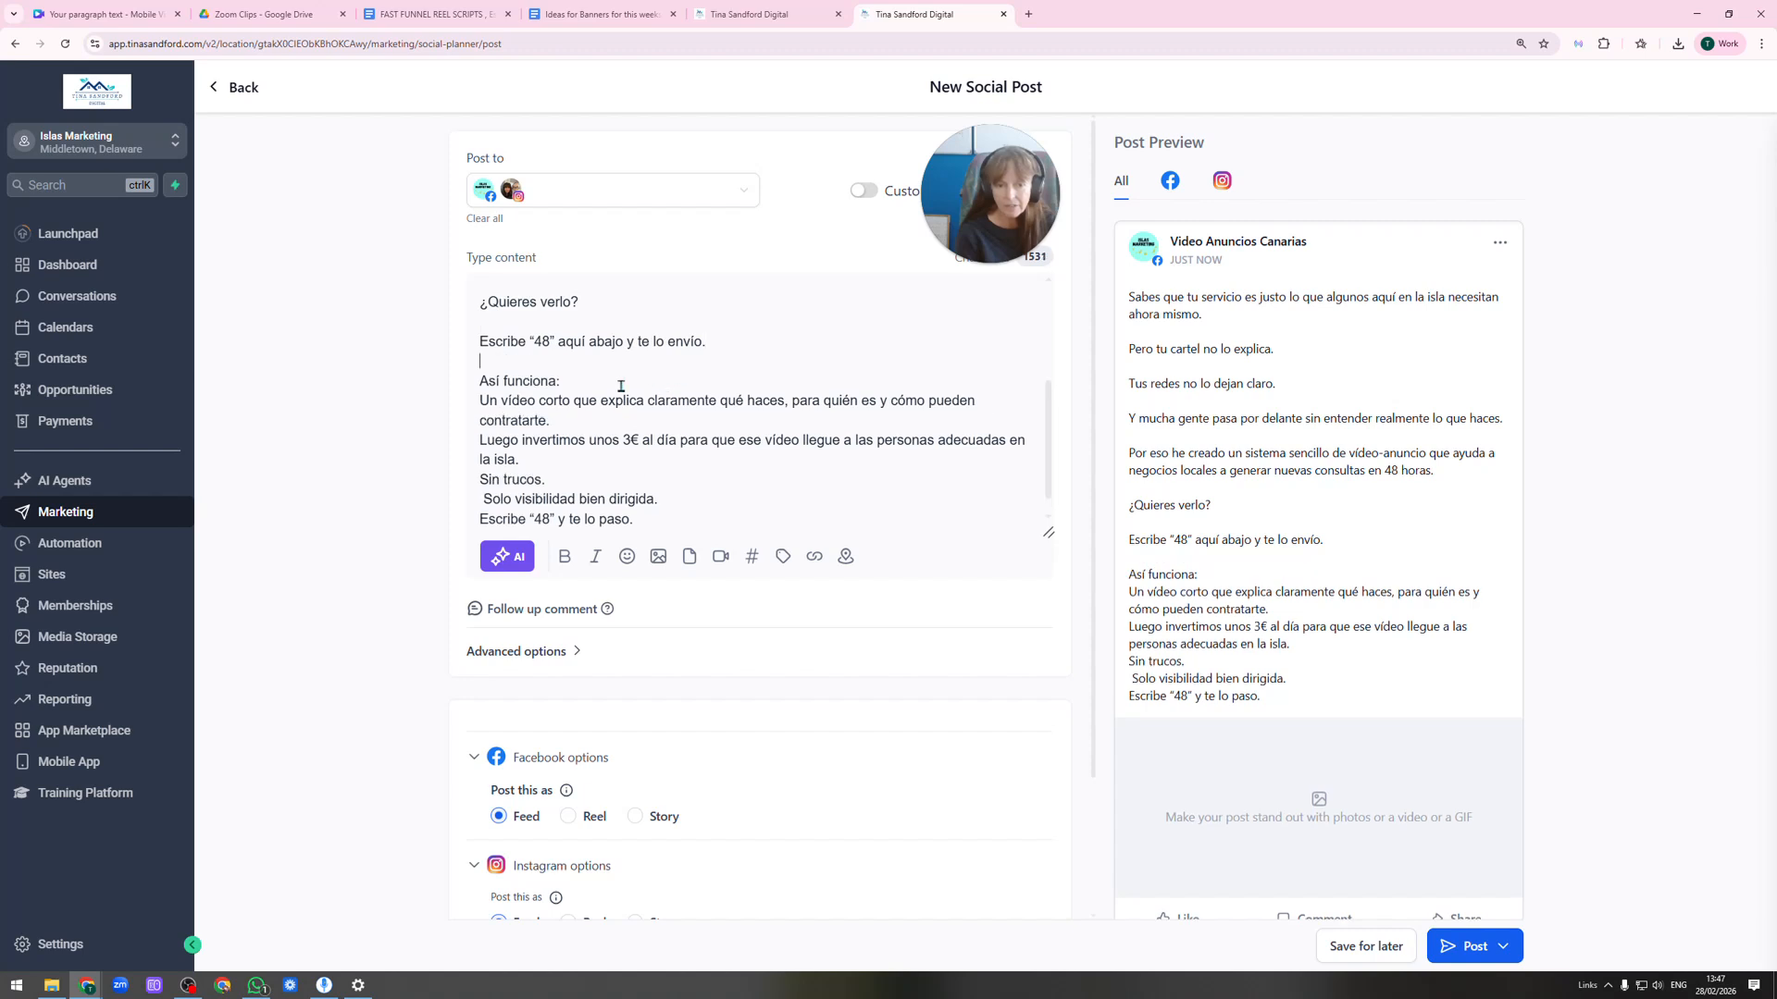
Insert blank lines before "Luego invertimos", "Sin trucos." and "Solo visibilidad bien dirigida.", removing the last sentence's leading space.
key("Return")
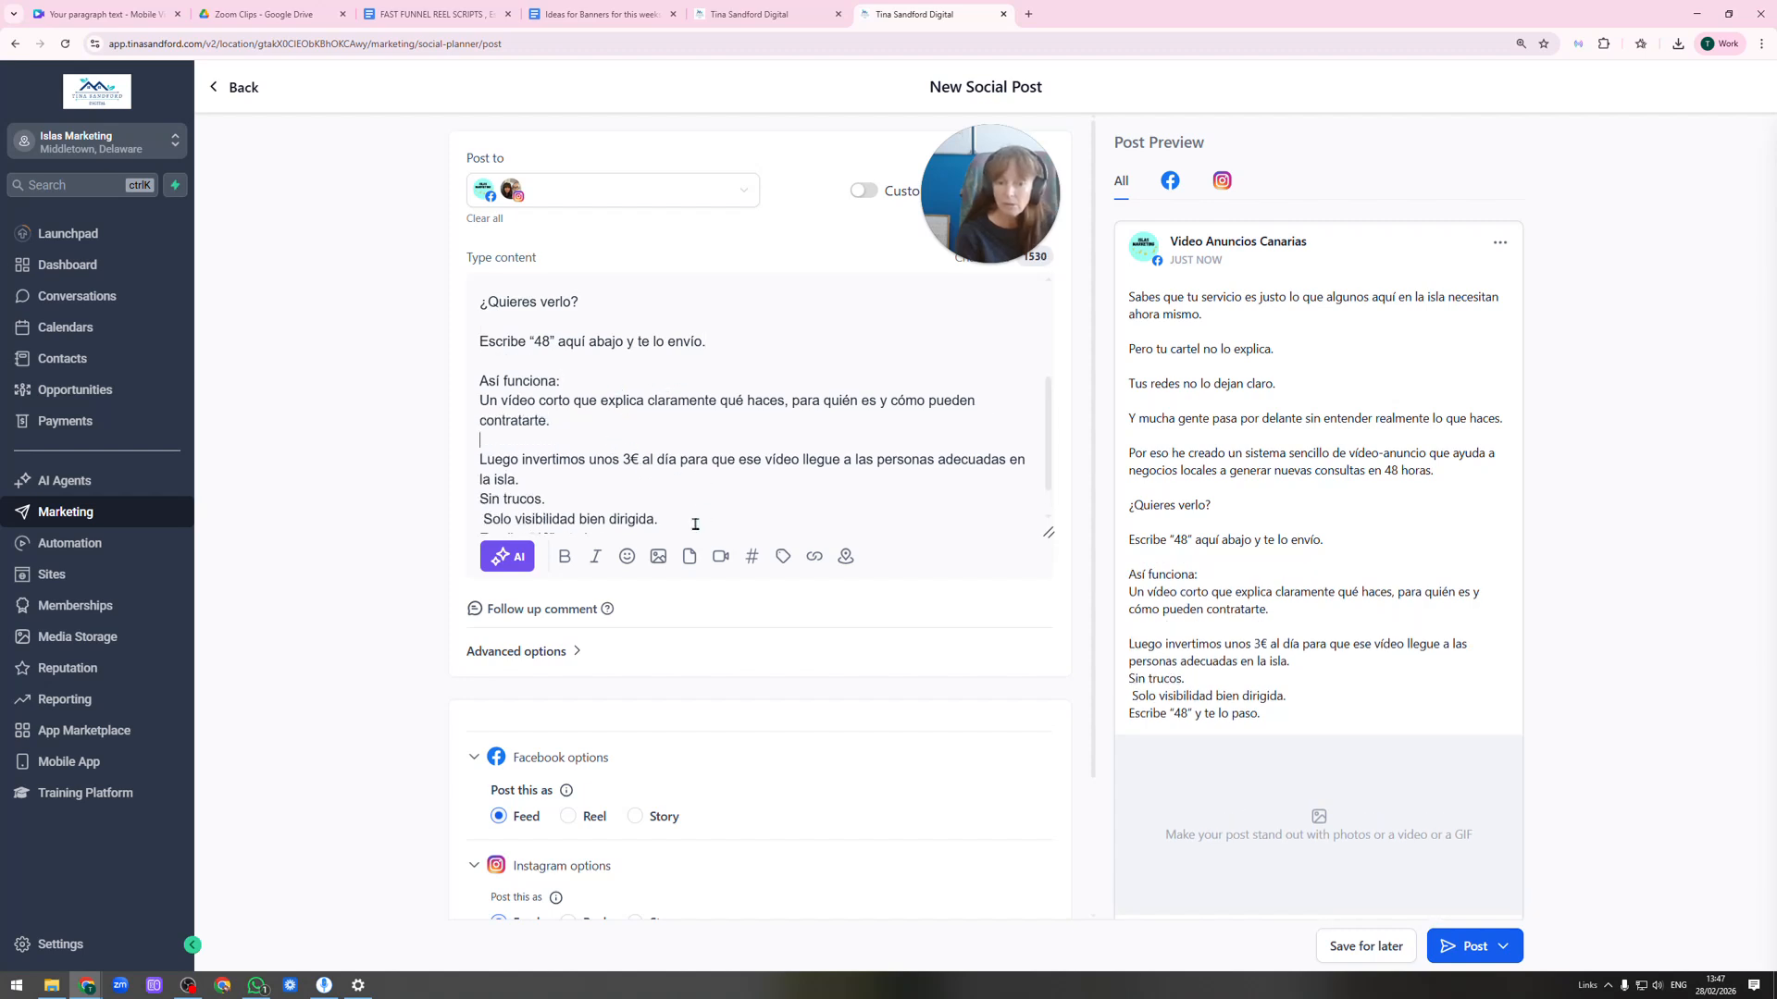
left_click(571, 481)
key("Return")
scroll(588, 447, "down", 1)
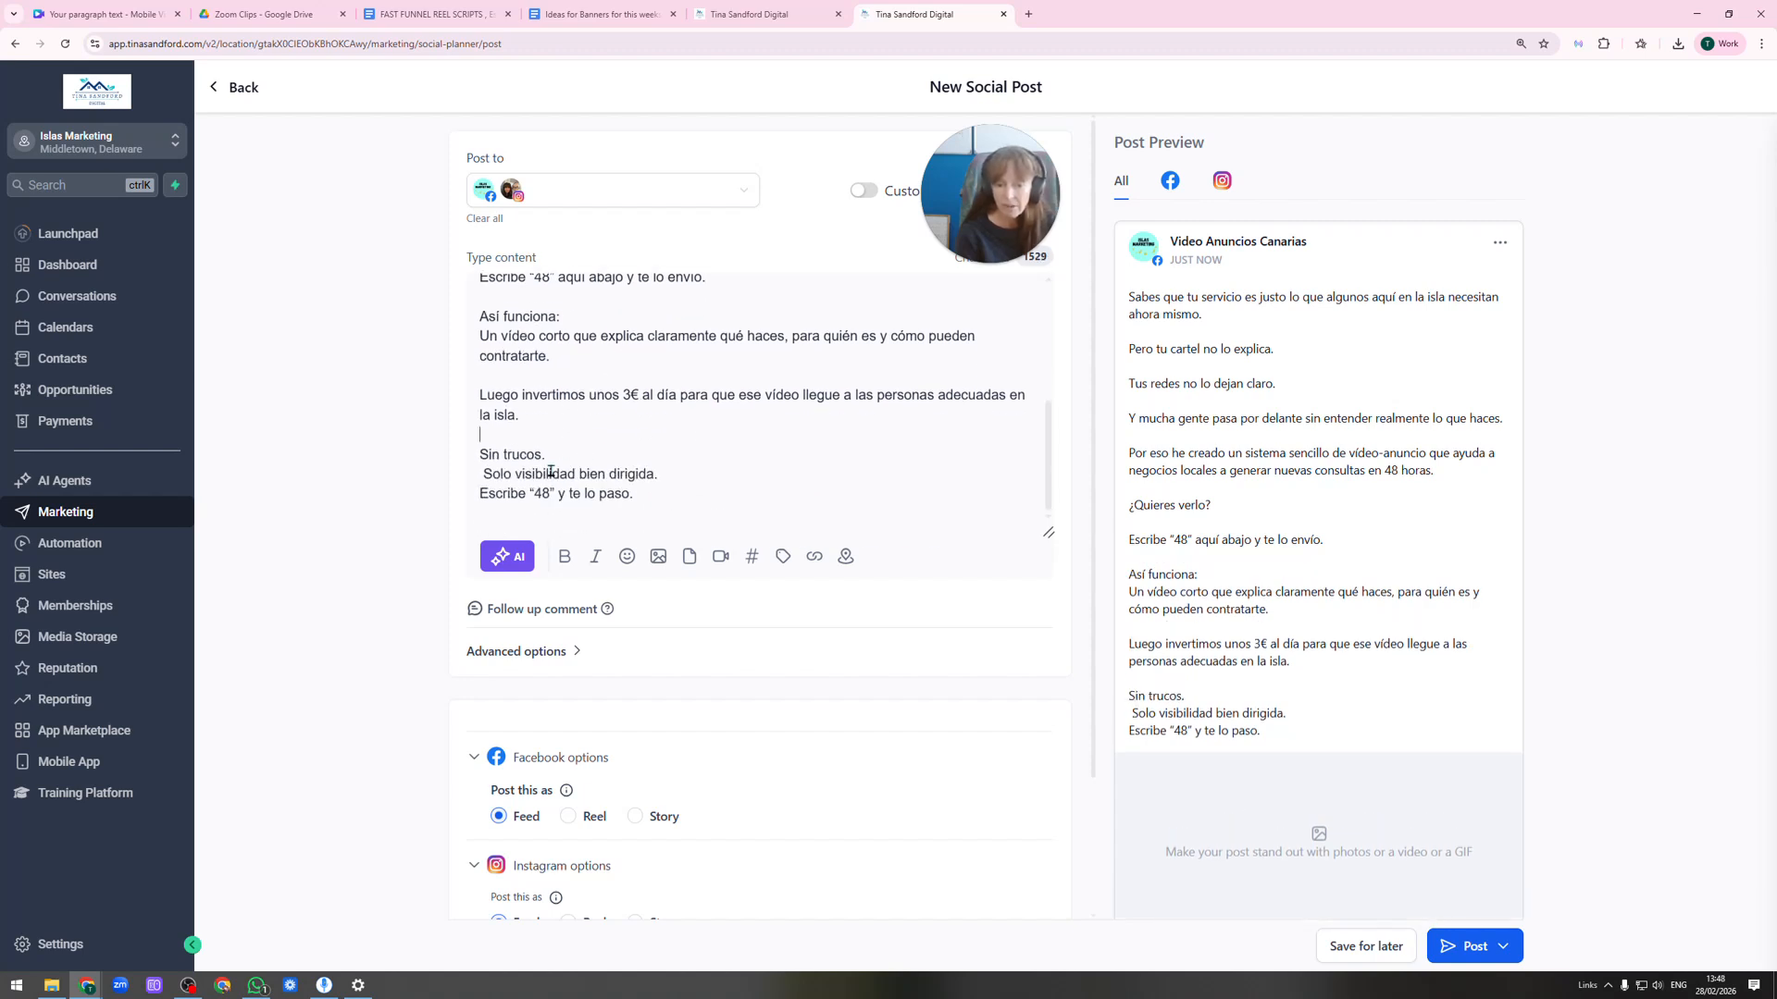
left_click(558, 454)
key("Return")
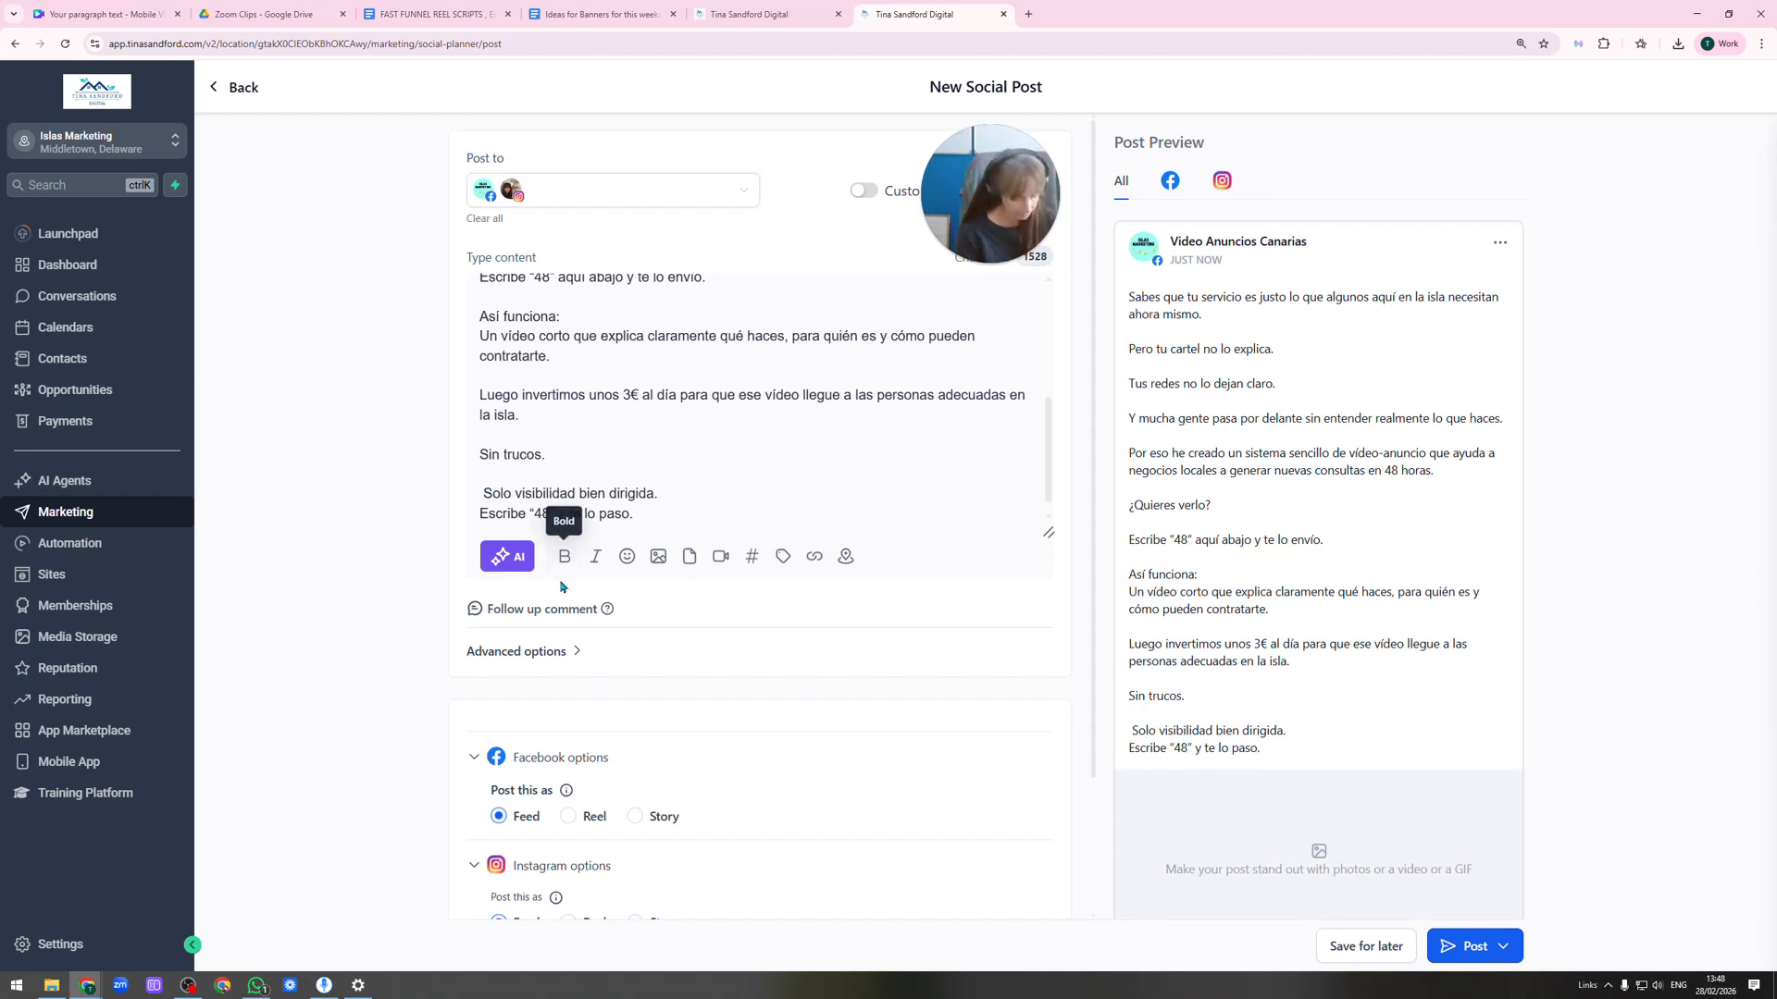
key("BackSpace")
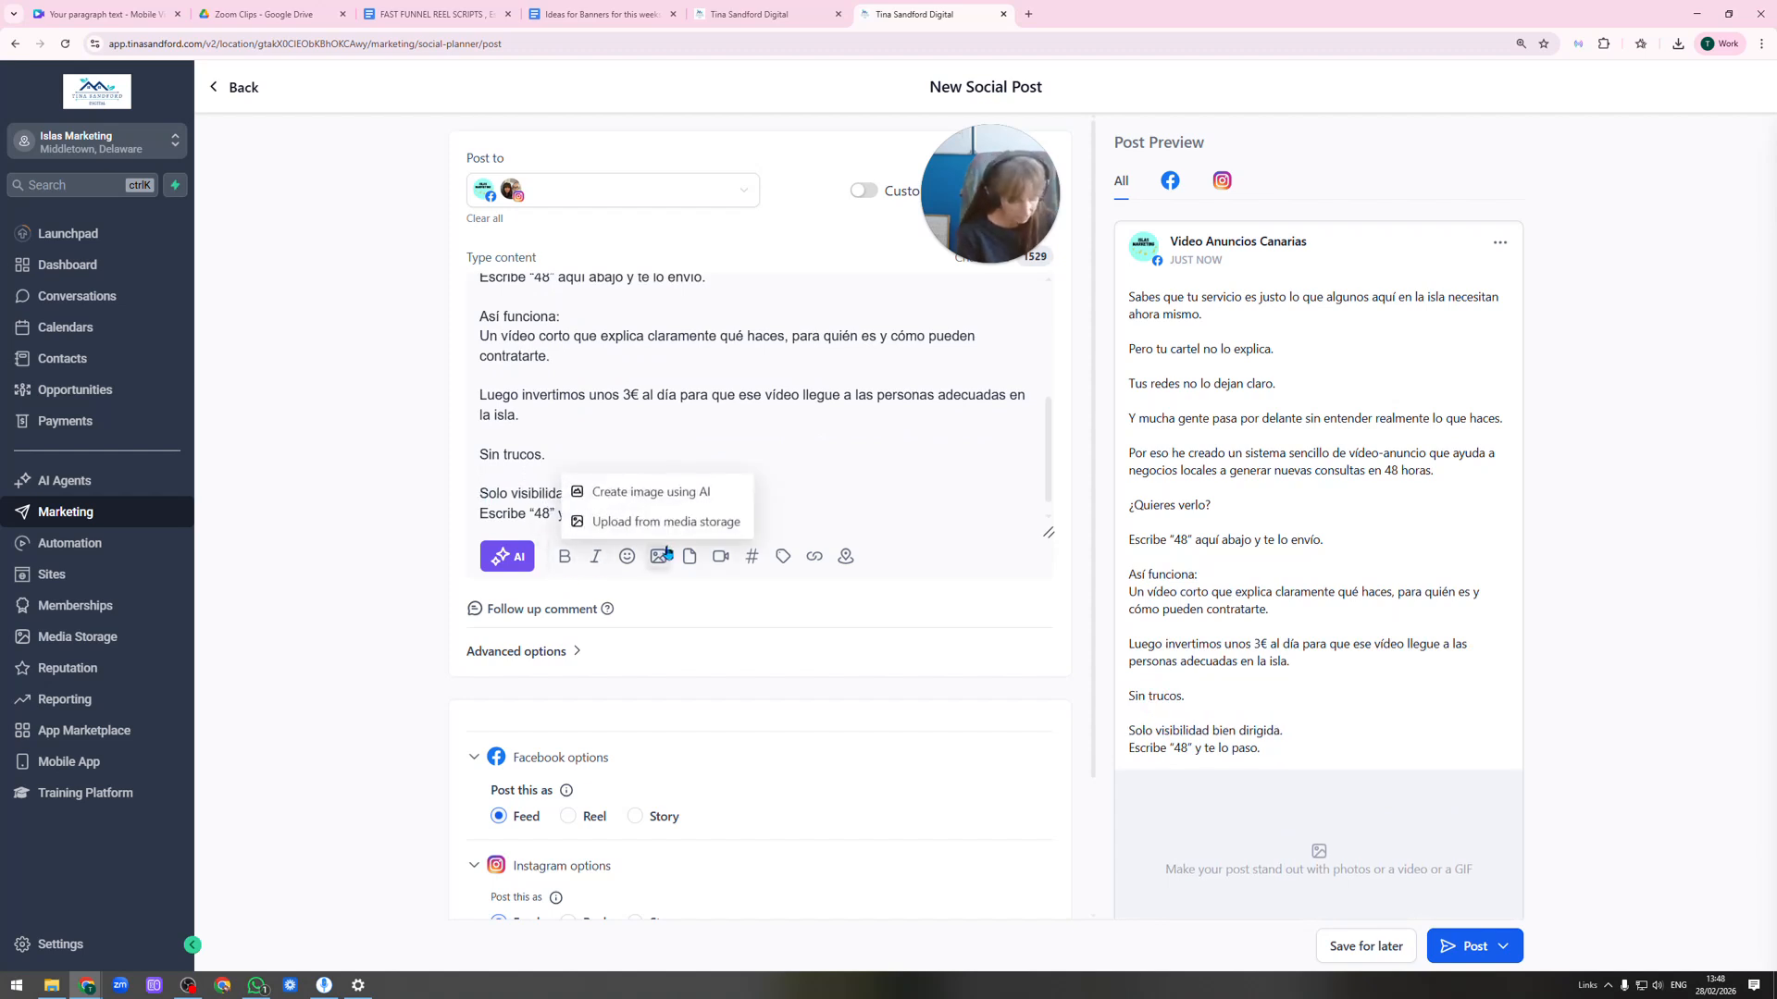
Insert a blank line before the post's closing line "Escribe “48” y te lo paso." and check which accounts are selected for posting.
key("Return")
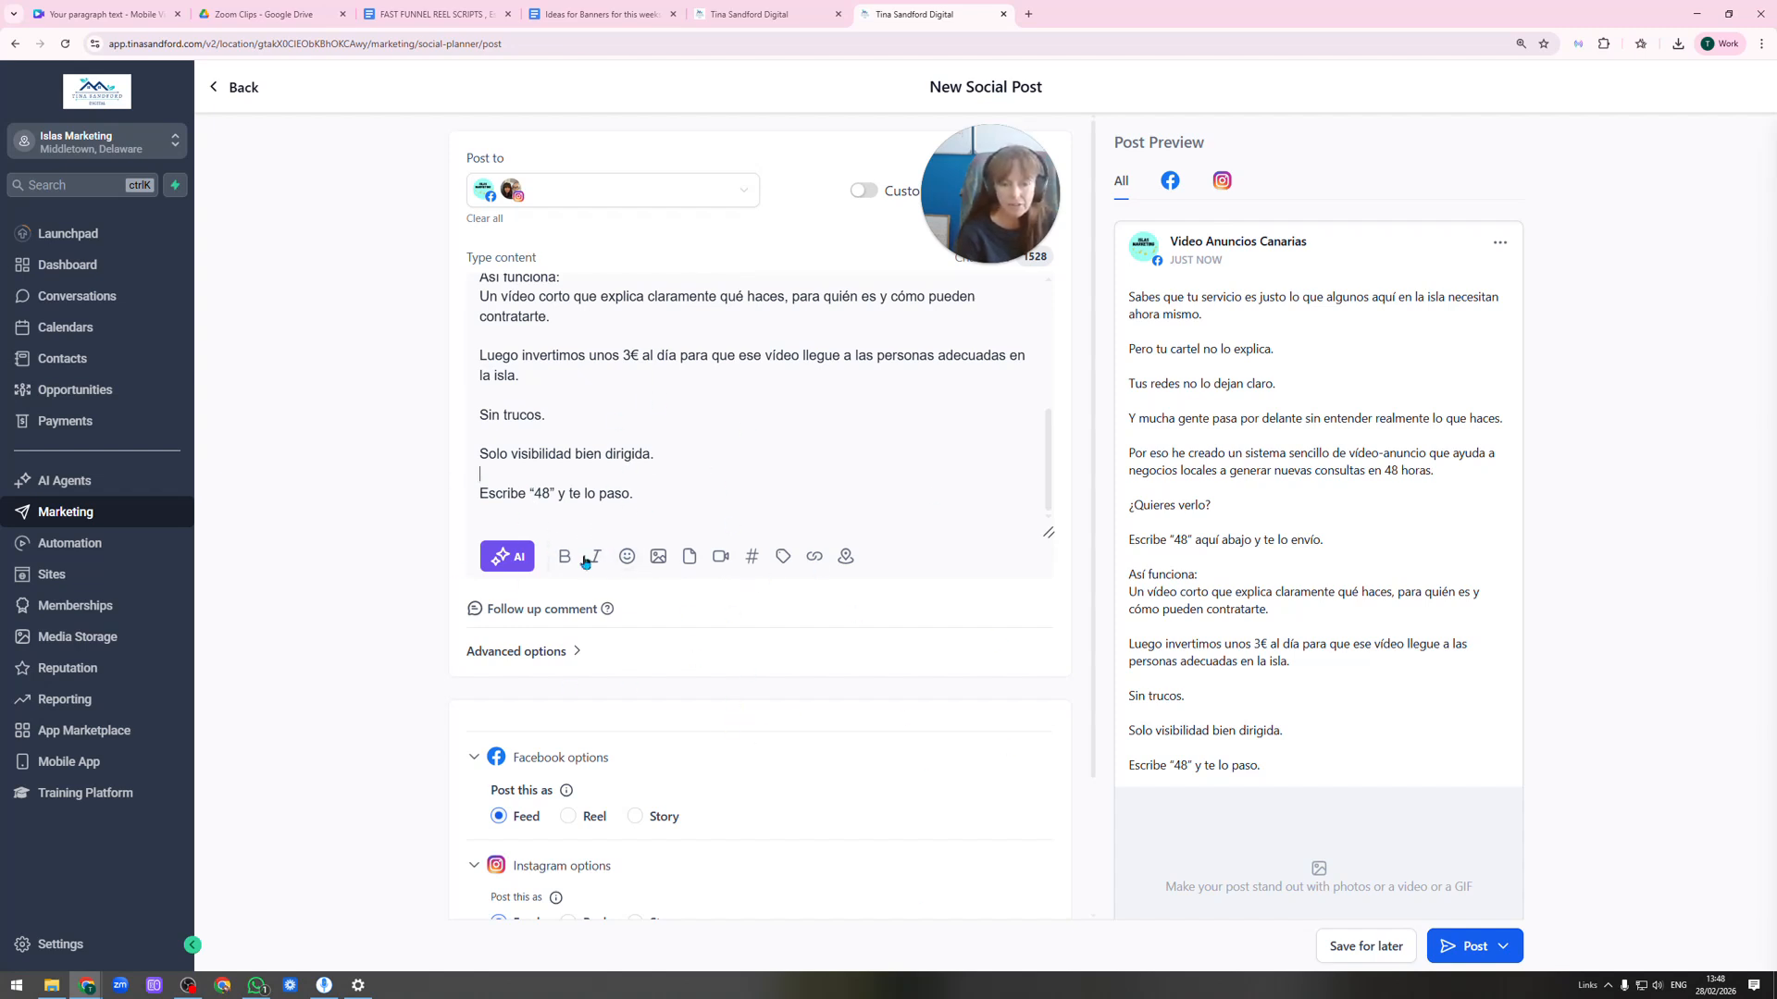
scroll(795, 514, "up", 5)
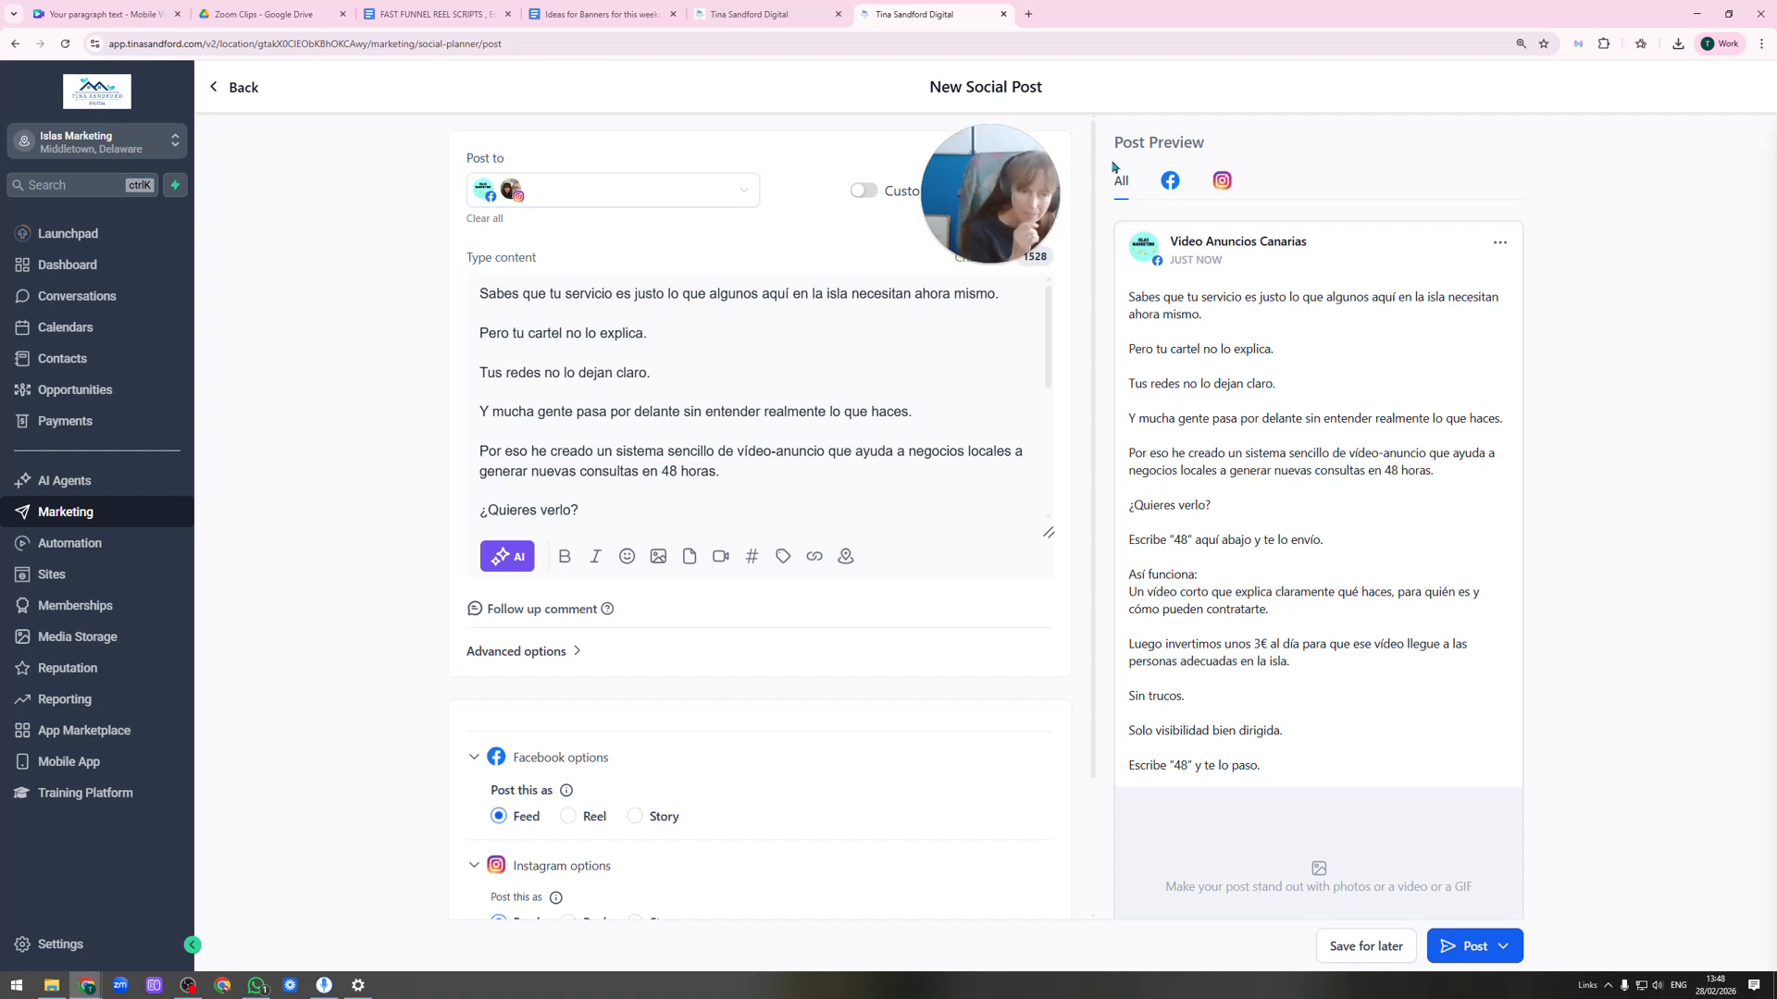
left_click_drag(990, 189, 330, 409)
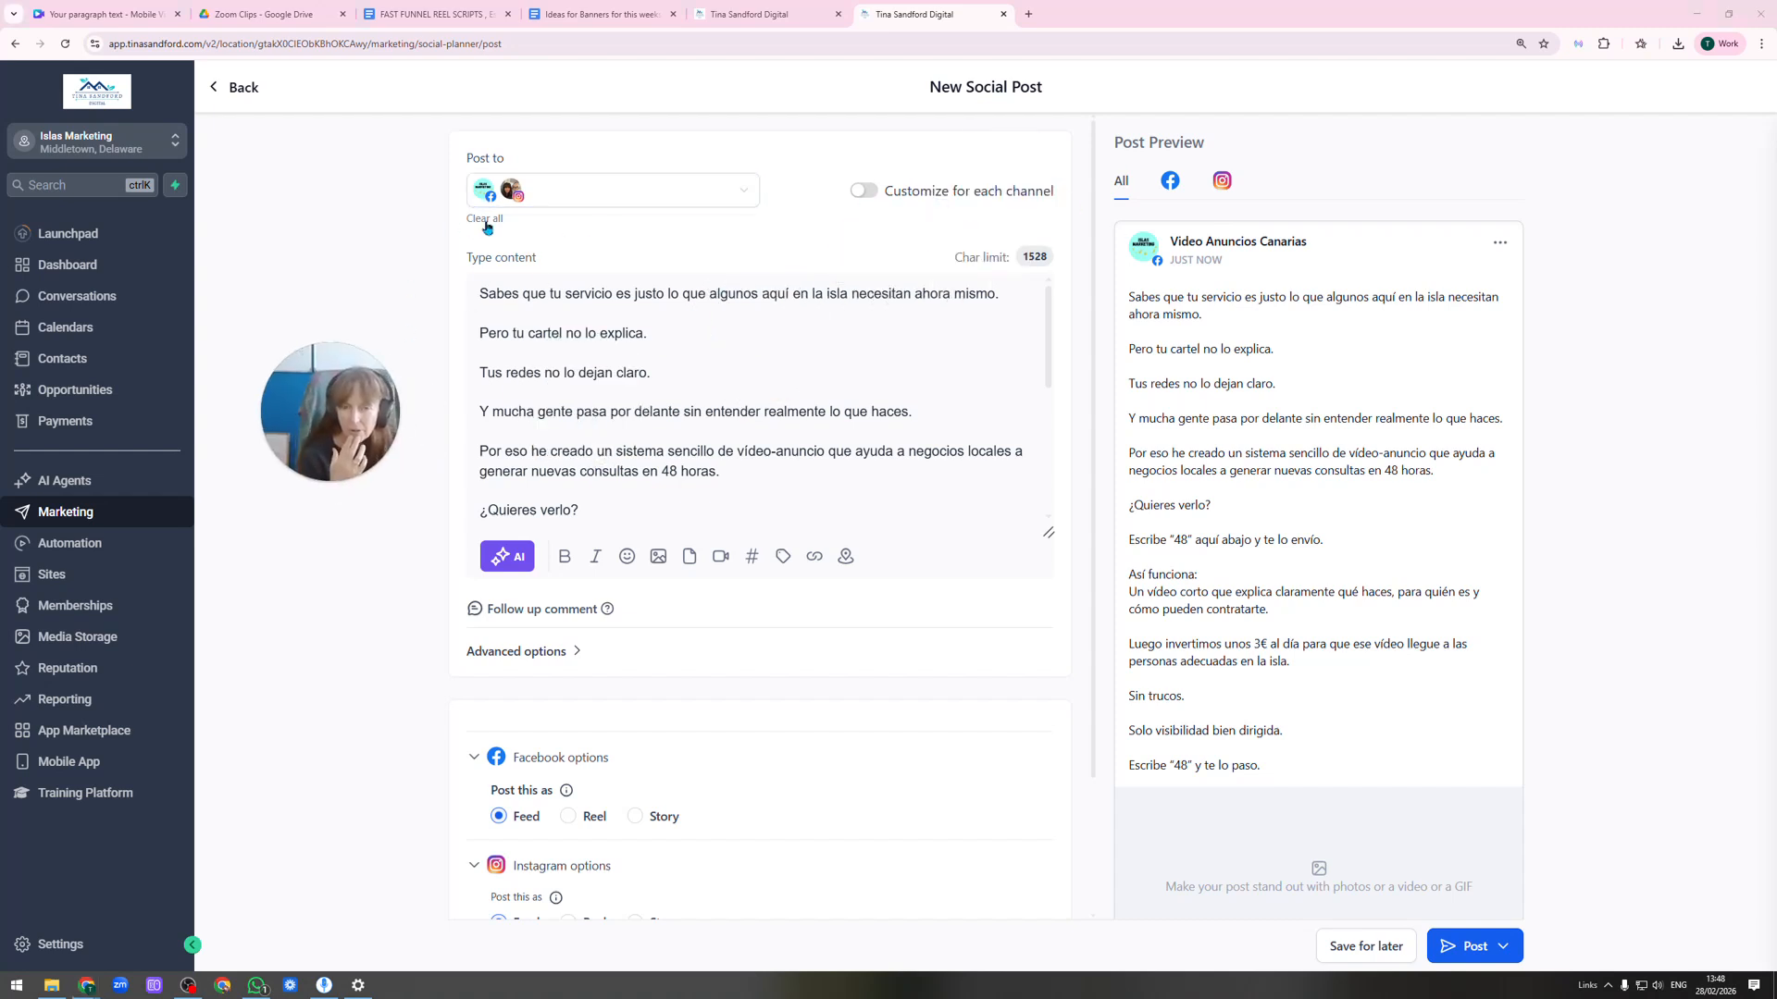
left_click(514, 190)
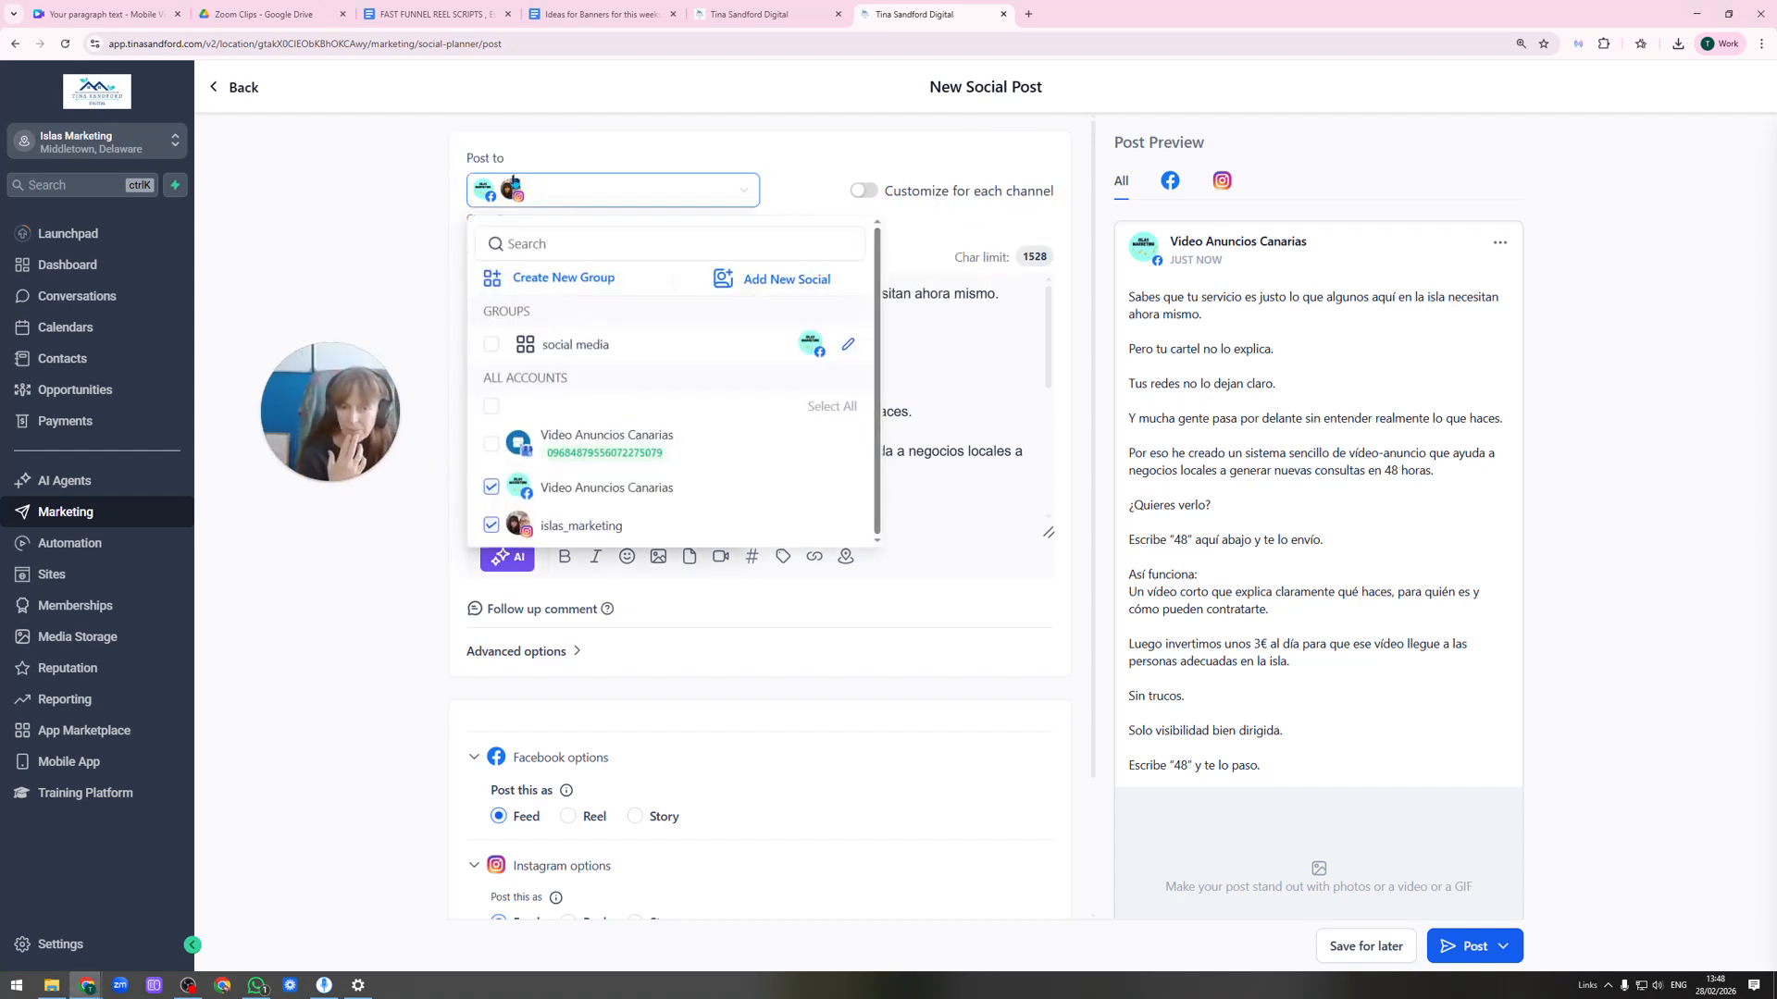
left_click(554, 190)
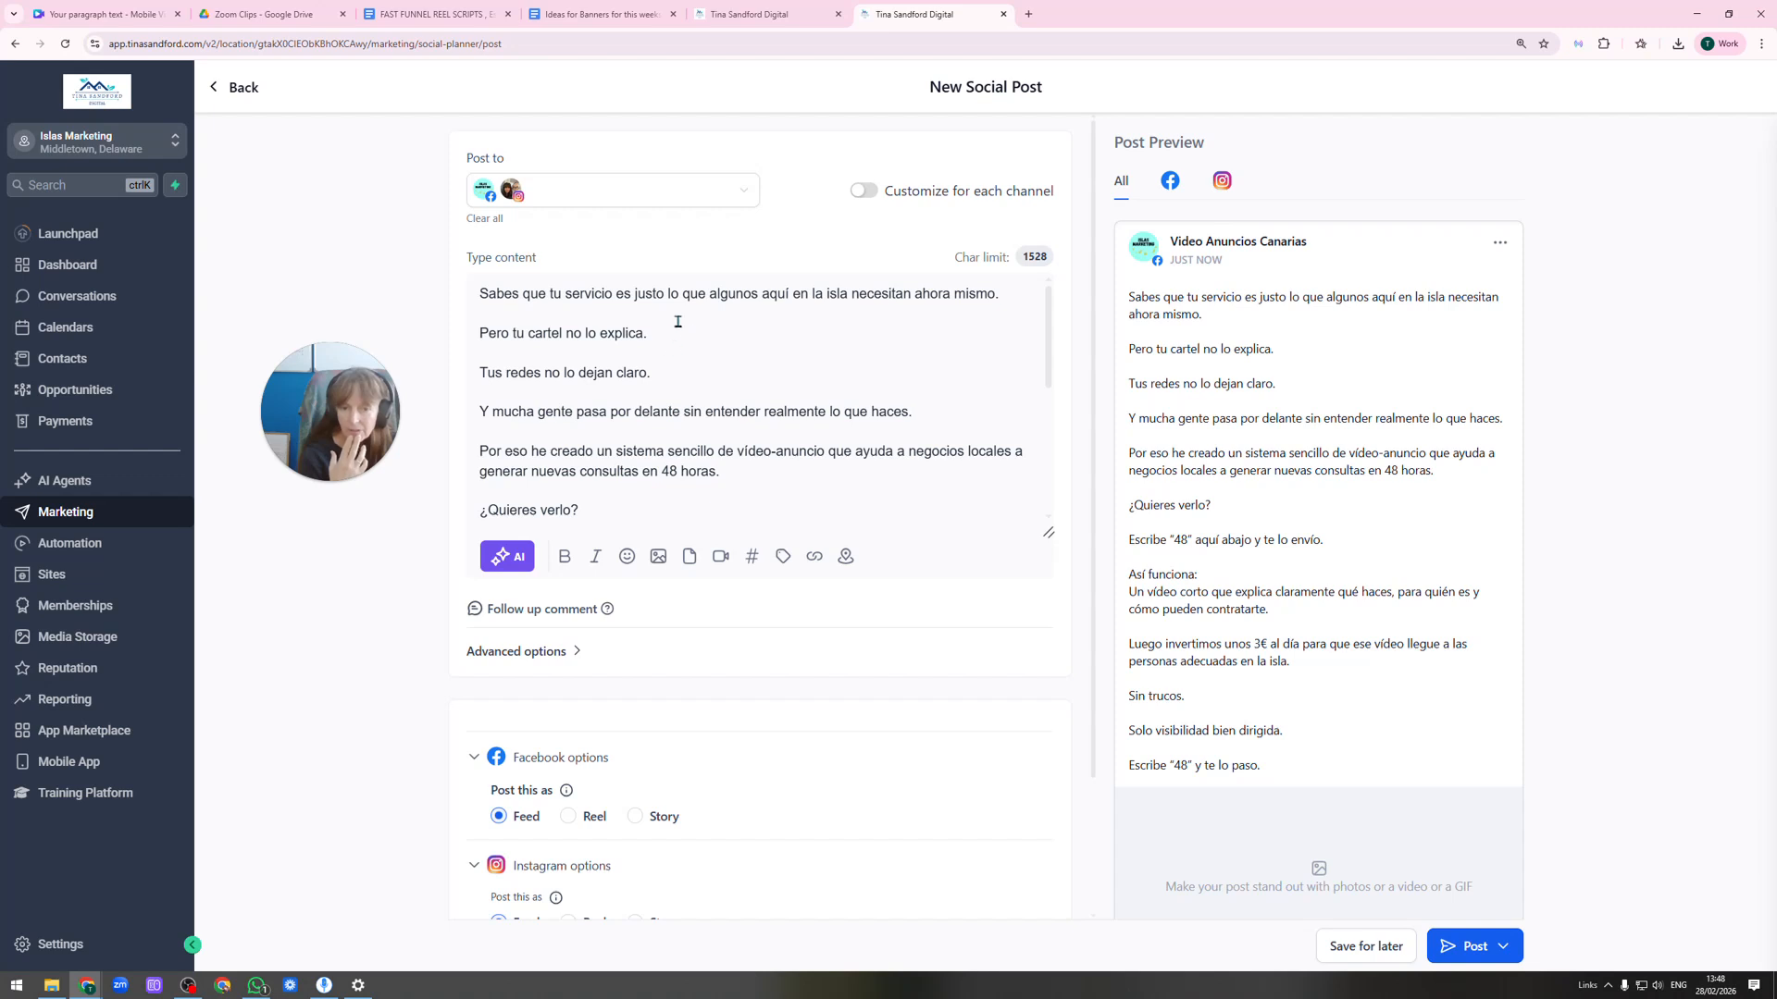
Make the post's opening sentence bold and italicize the line "Tus redes no lo dejan claro.".
left_click_drag(1009, 293, 460, 288)
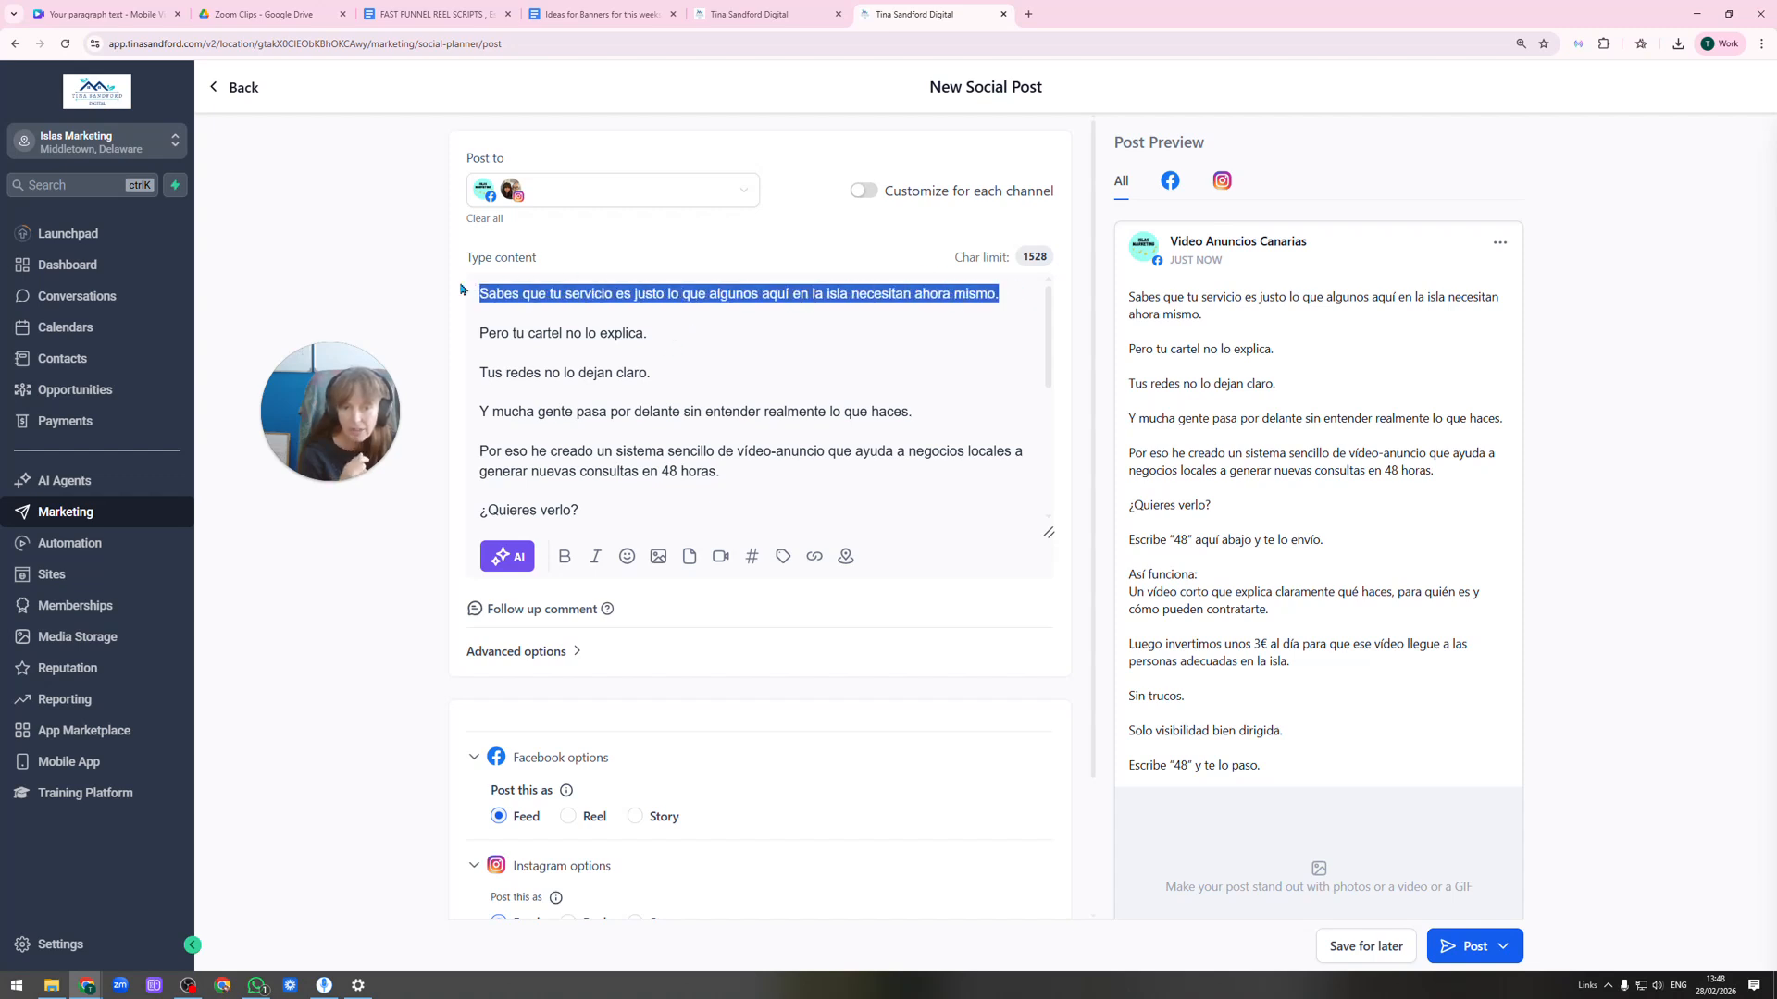
left_click(565, 557)
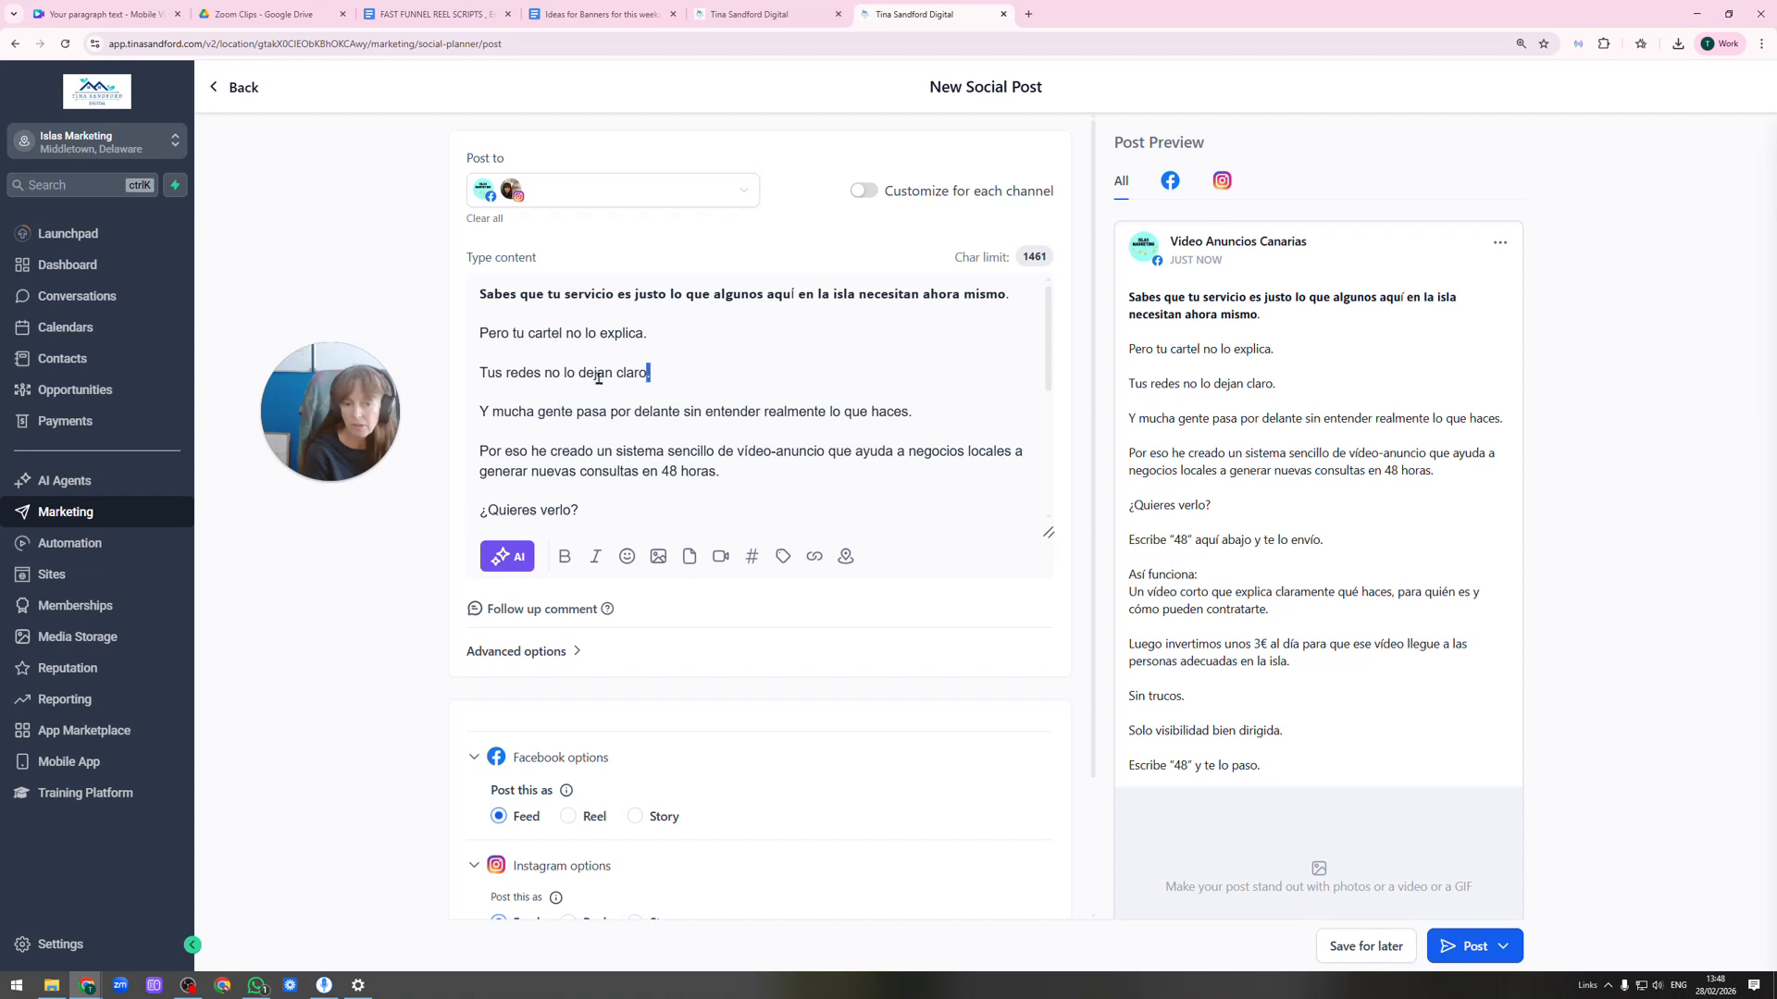
left_click_drag(649, 373, 461, 379)
left_click(595, 556)
Format the question "¿Quieres verlo?" in the post text as bold and italic.
scroll(881, 480, "down", 2)
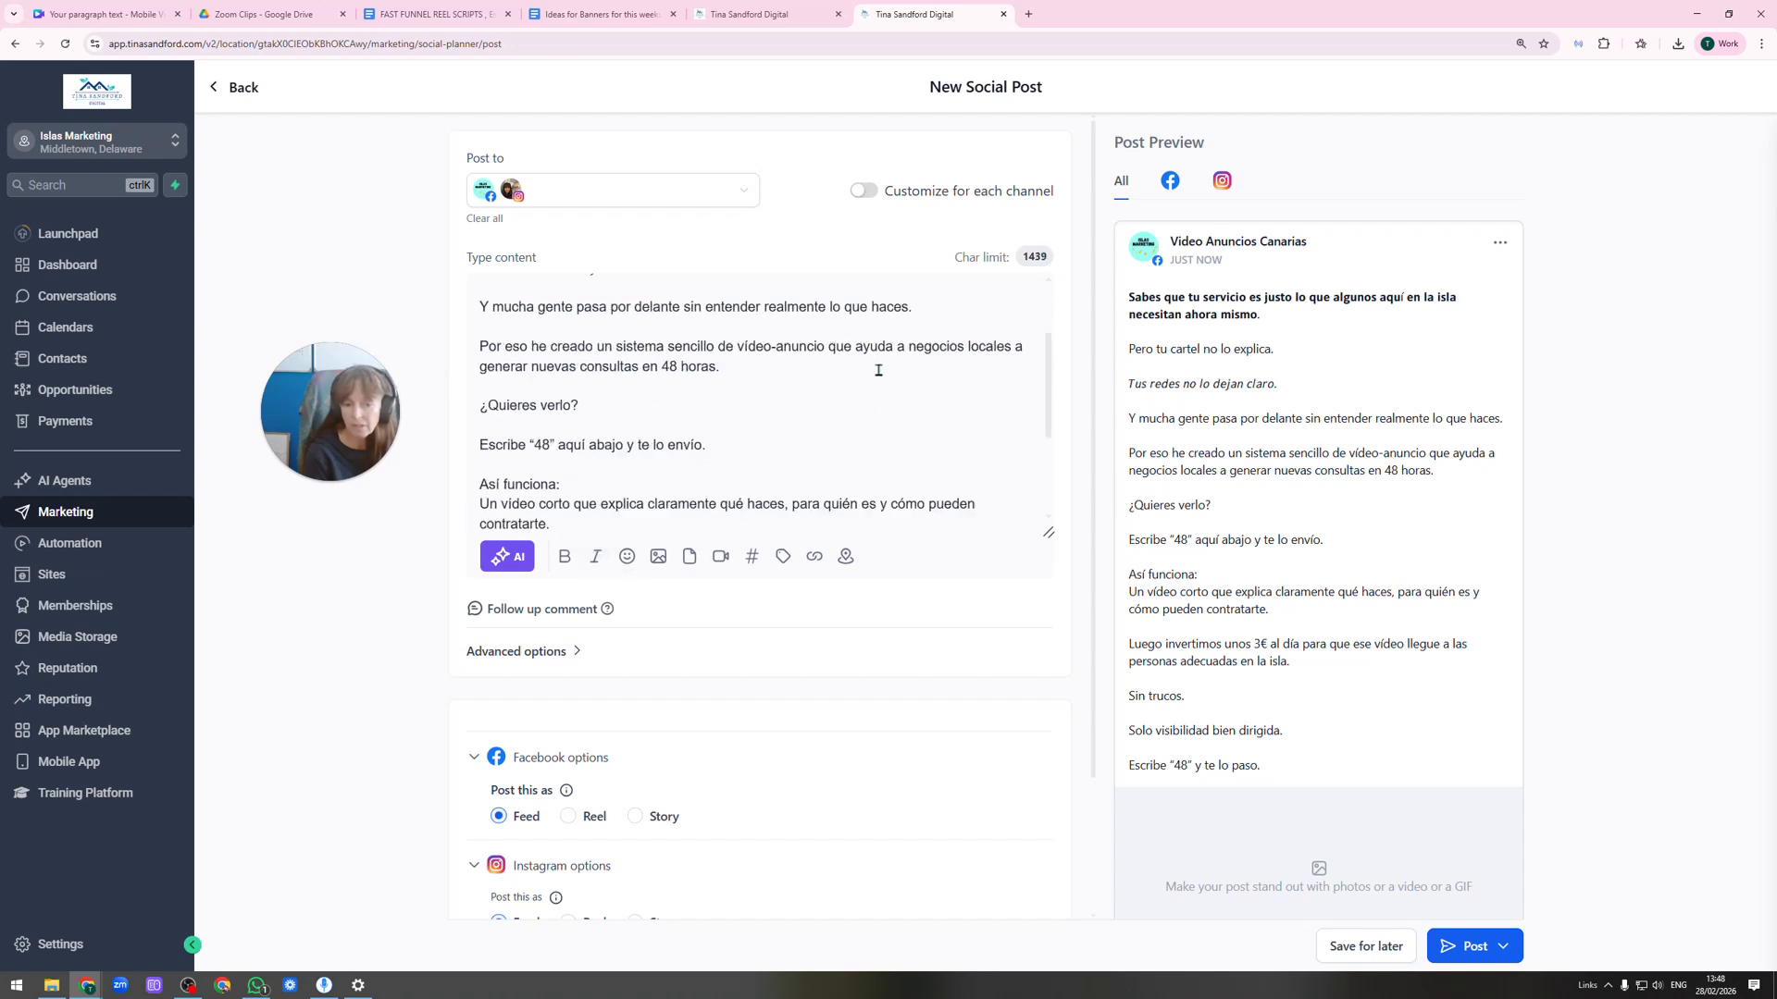
left_click_drag(598, 379, 450, 383)
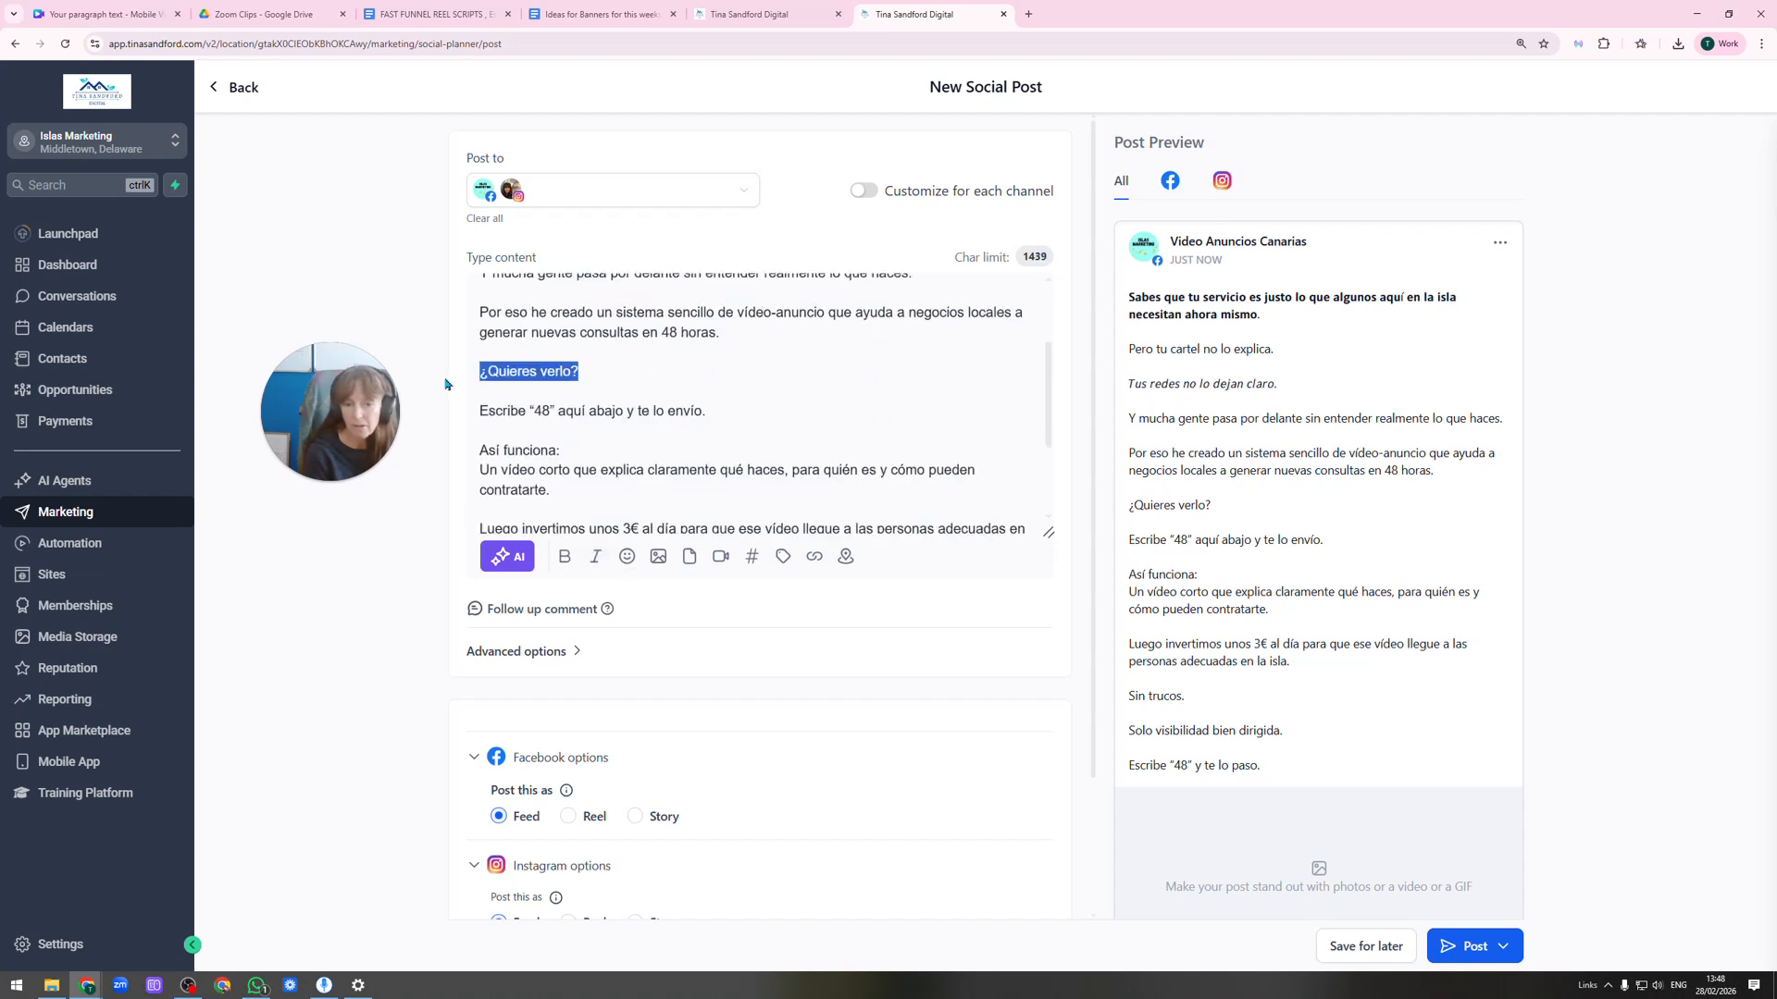
left_click(564, 556)
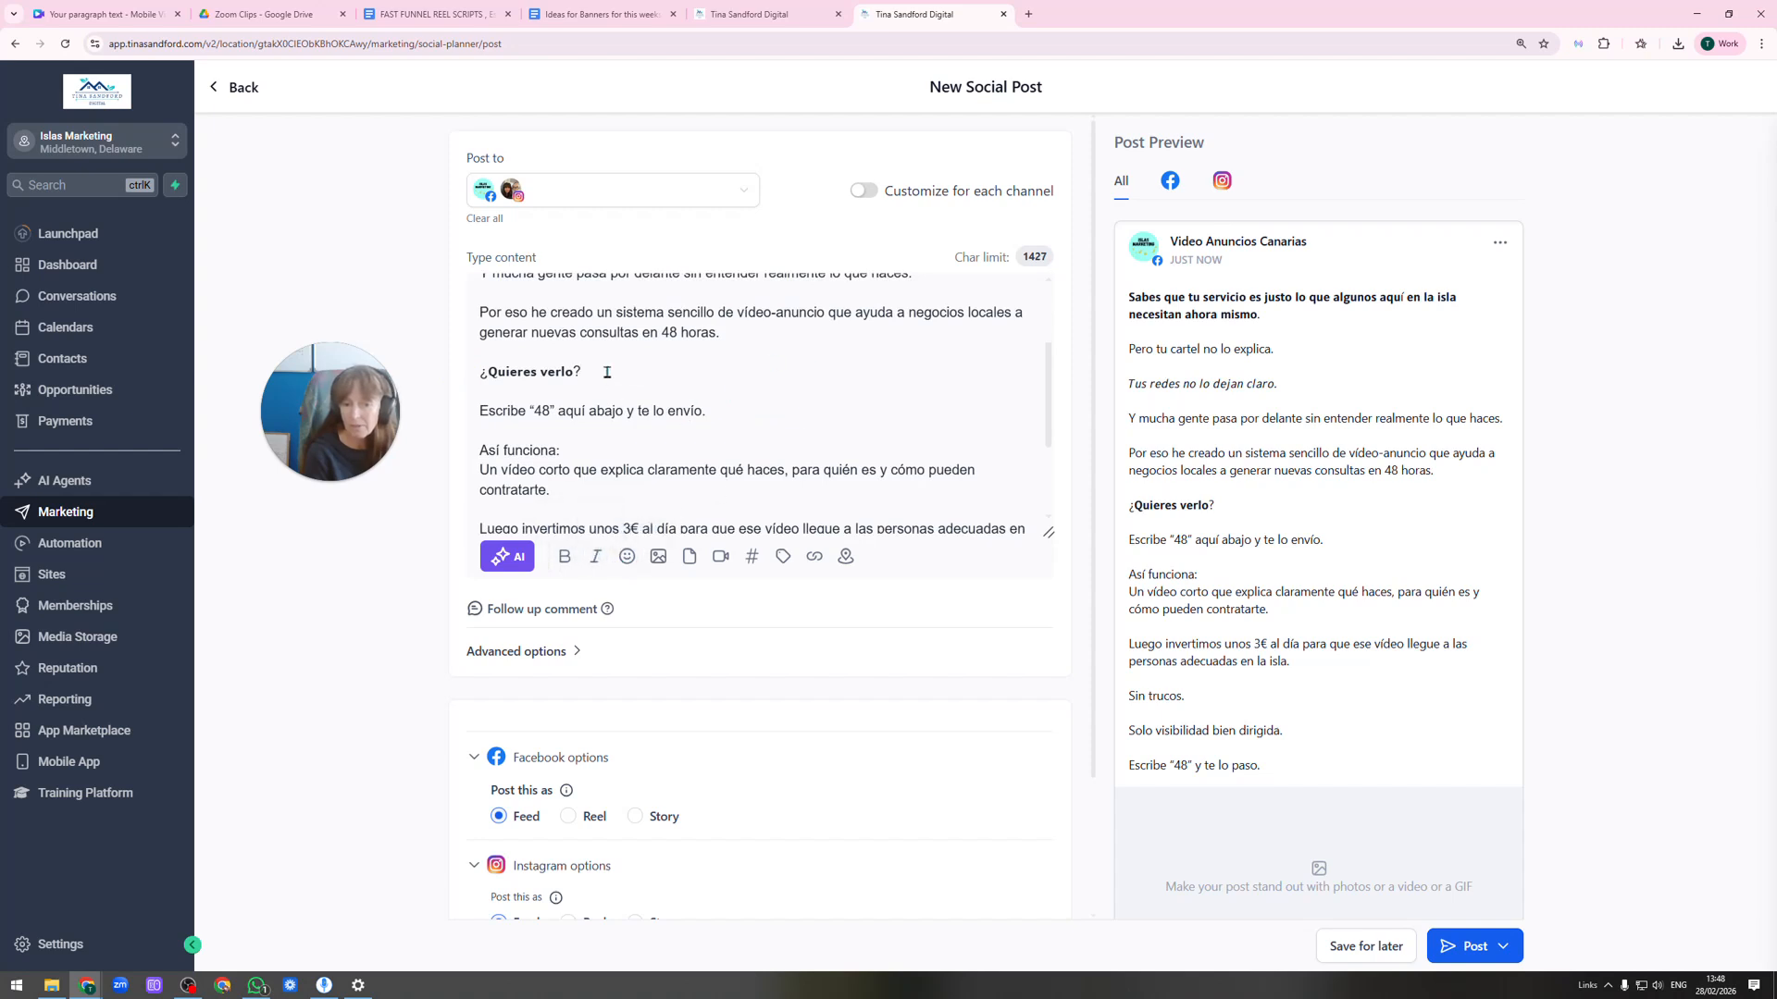
left_click_drag(607, 374, 434, 384)
left_click(596, 558)
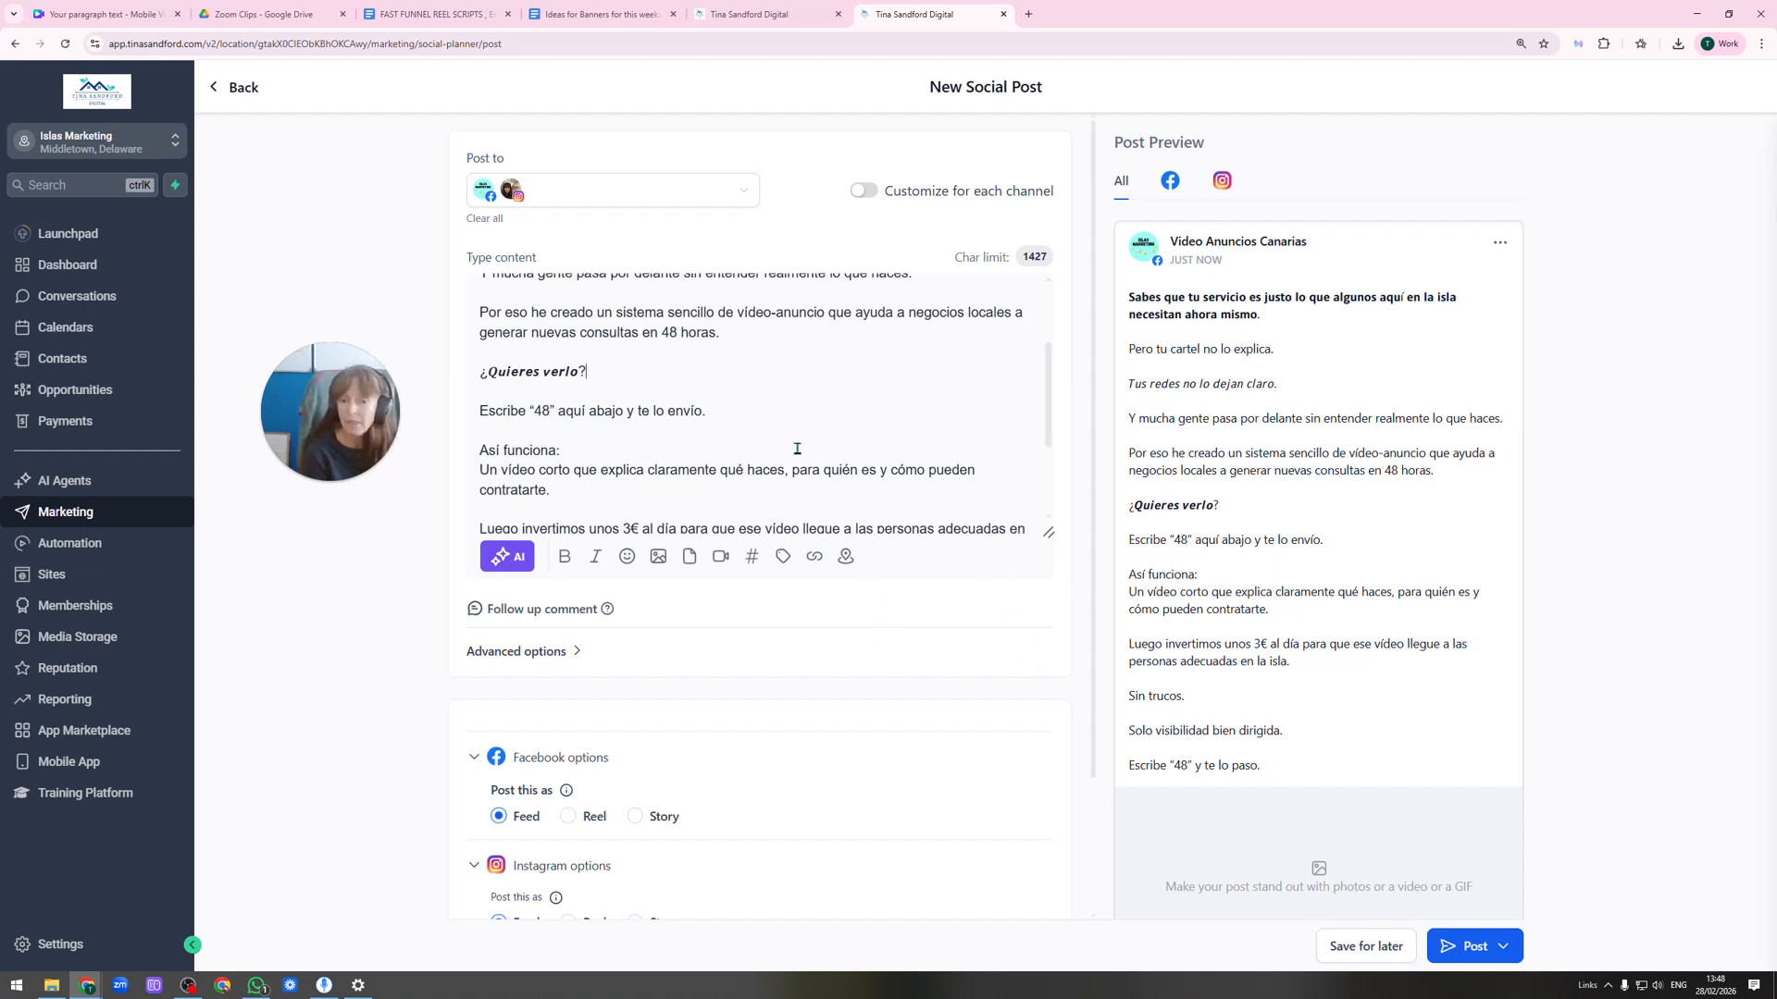
Read through the whole formatted post text to check its line spacing and its bold and italic emphasis.
scroll(755, 394, "up", 2)
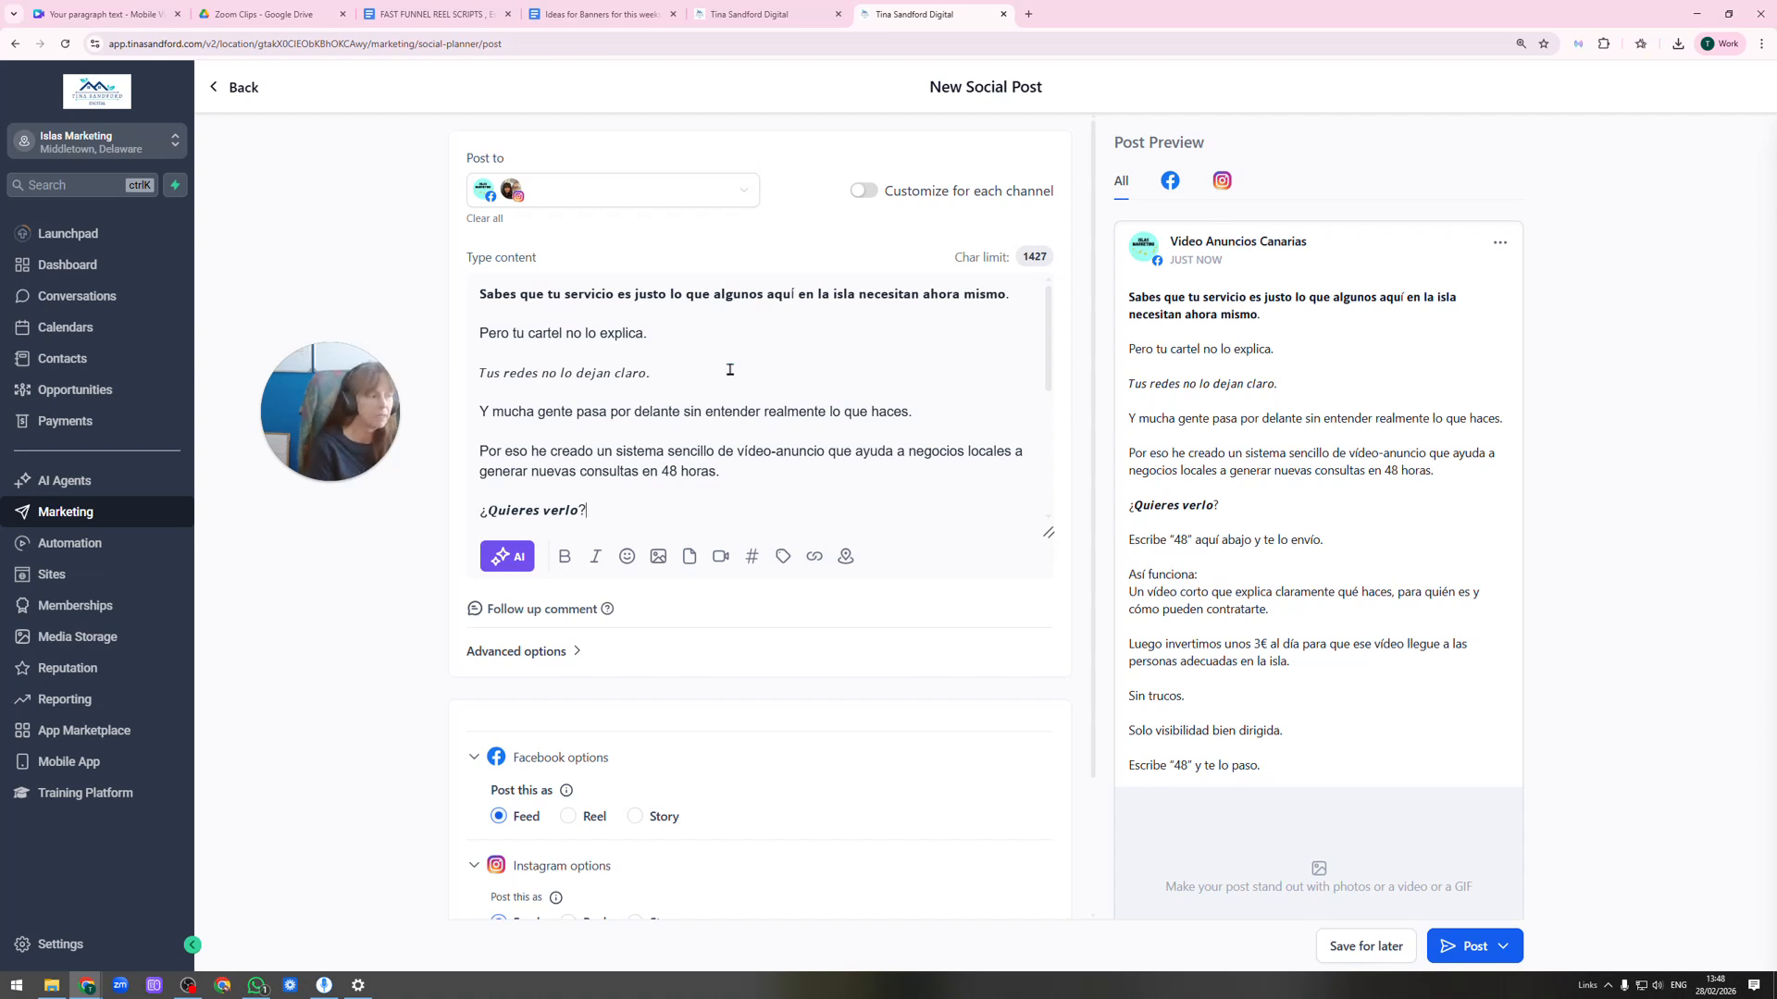
scroll(824, 469, "down", 4)
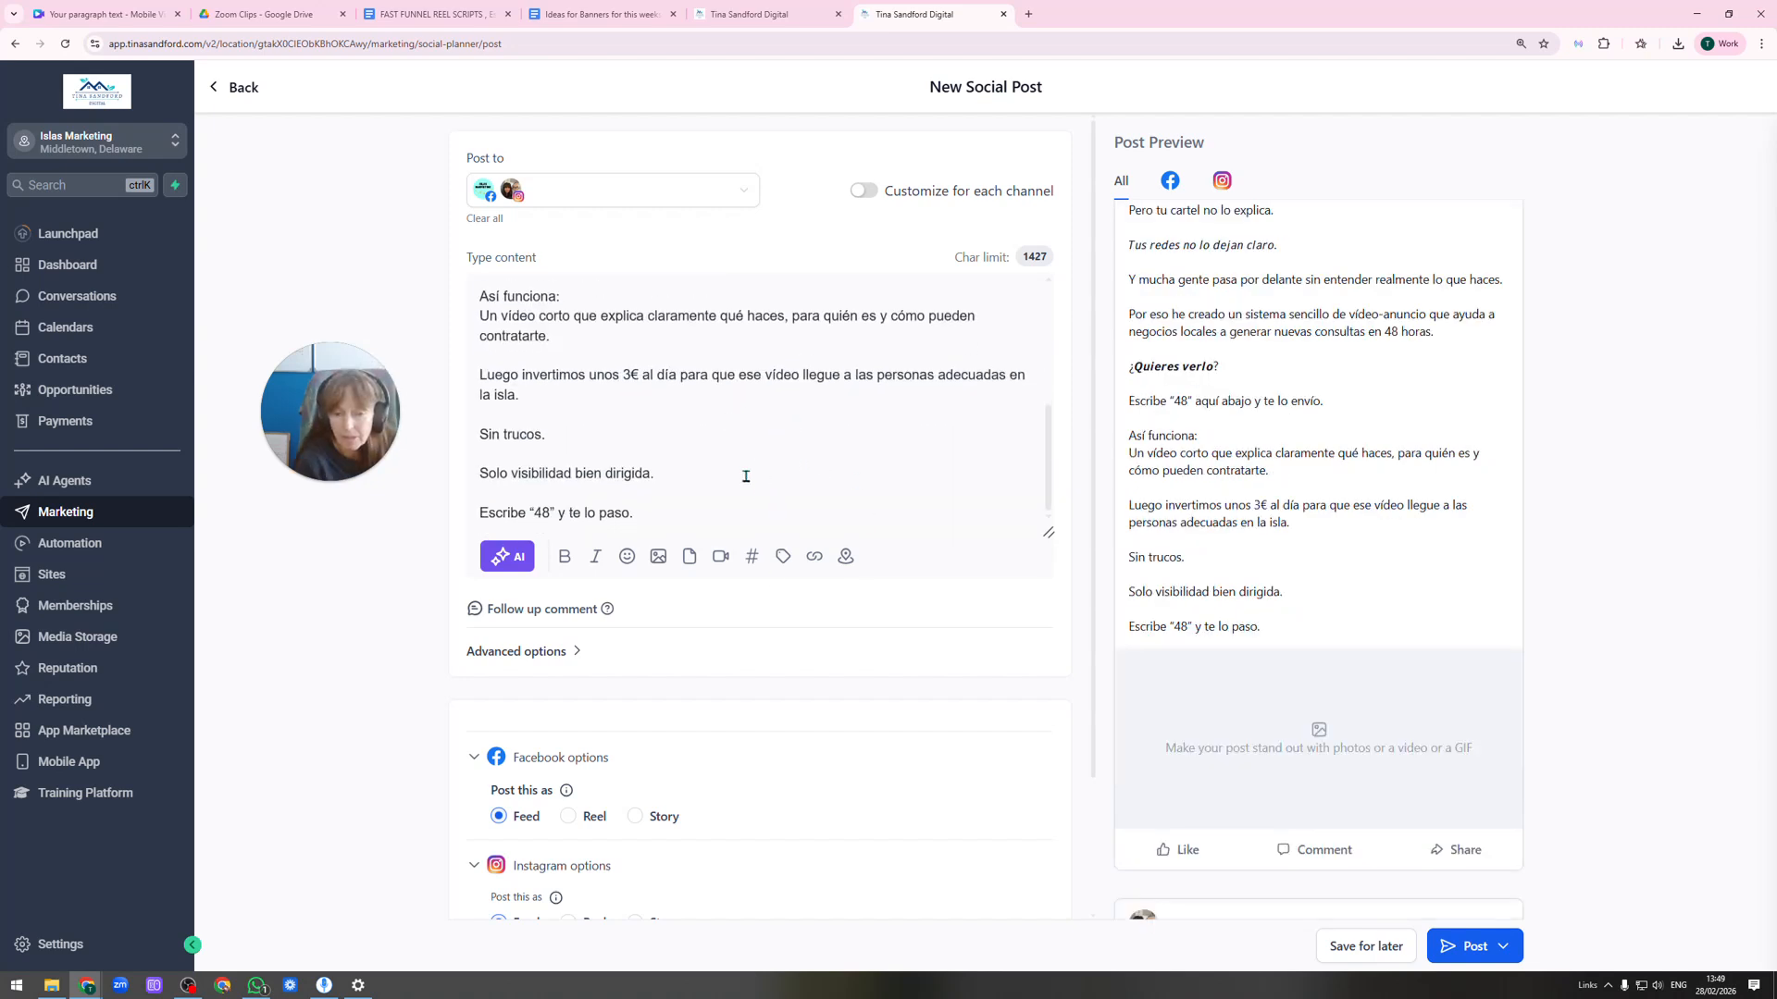
scroll(745, 477, "down", 2)
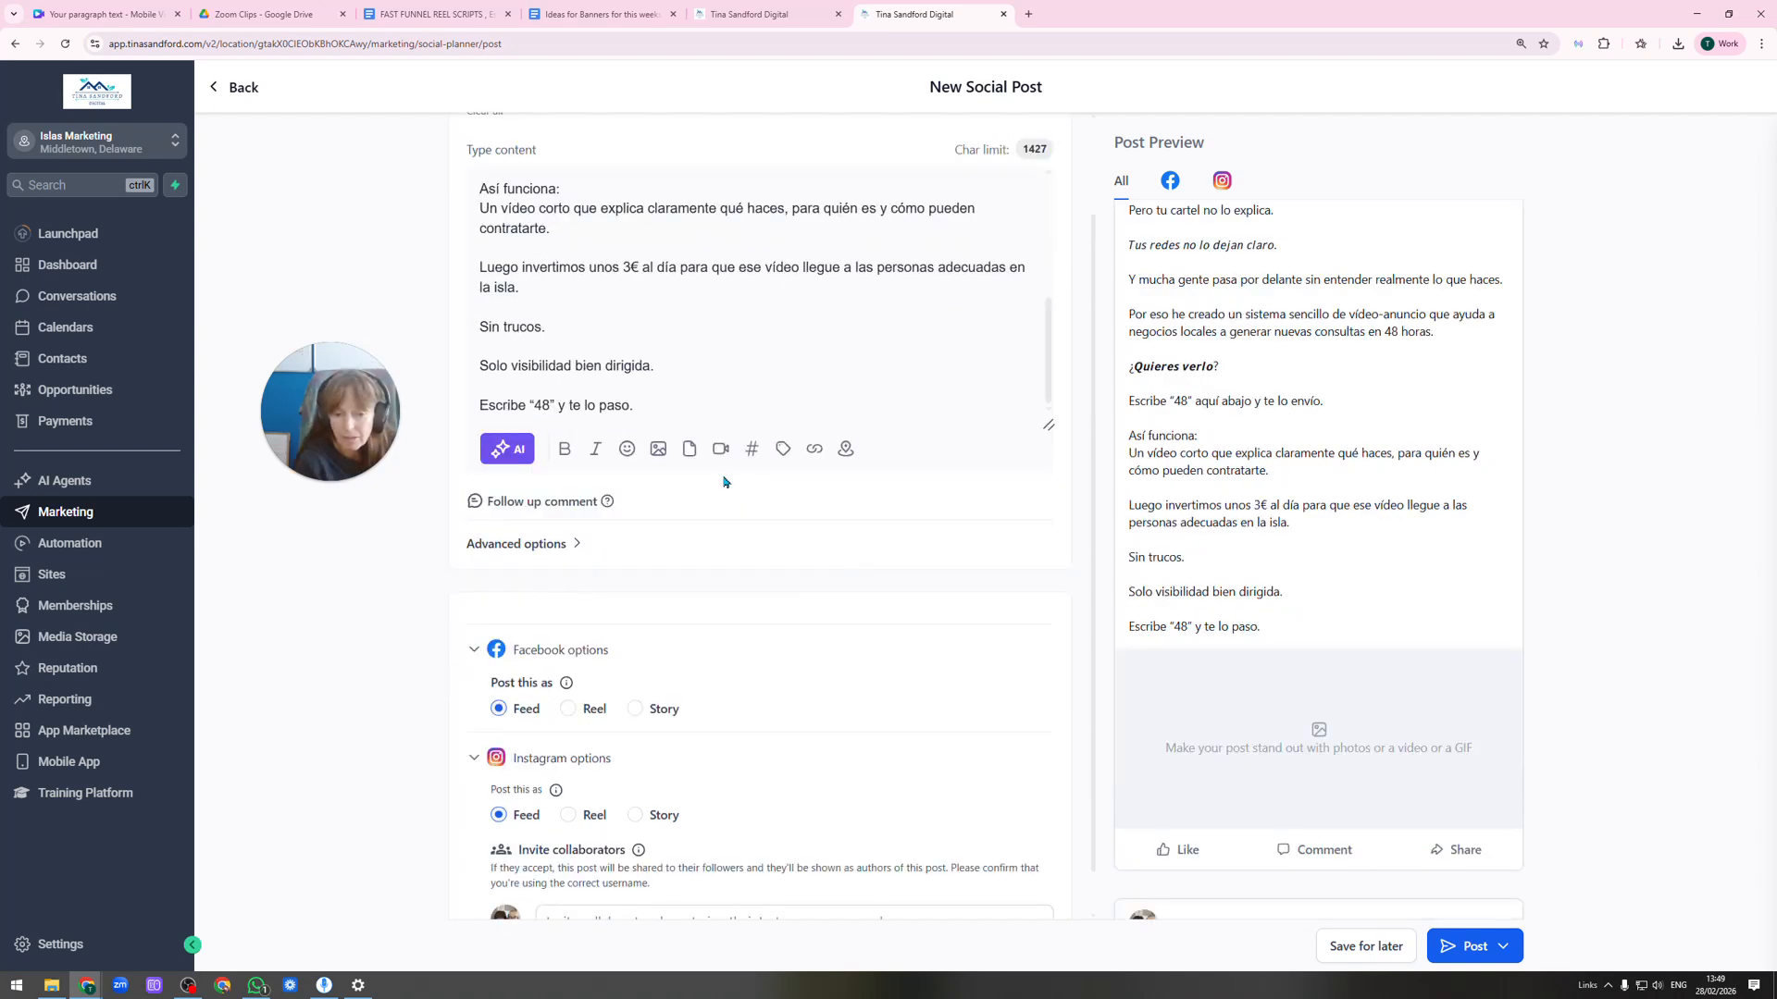
left_click(665, 393)
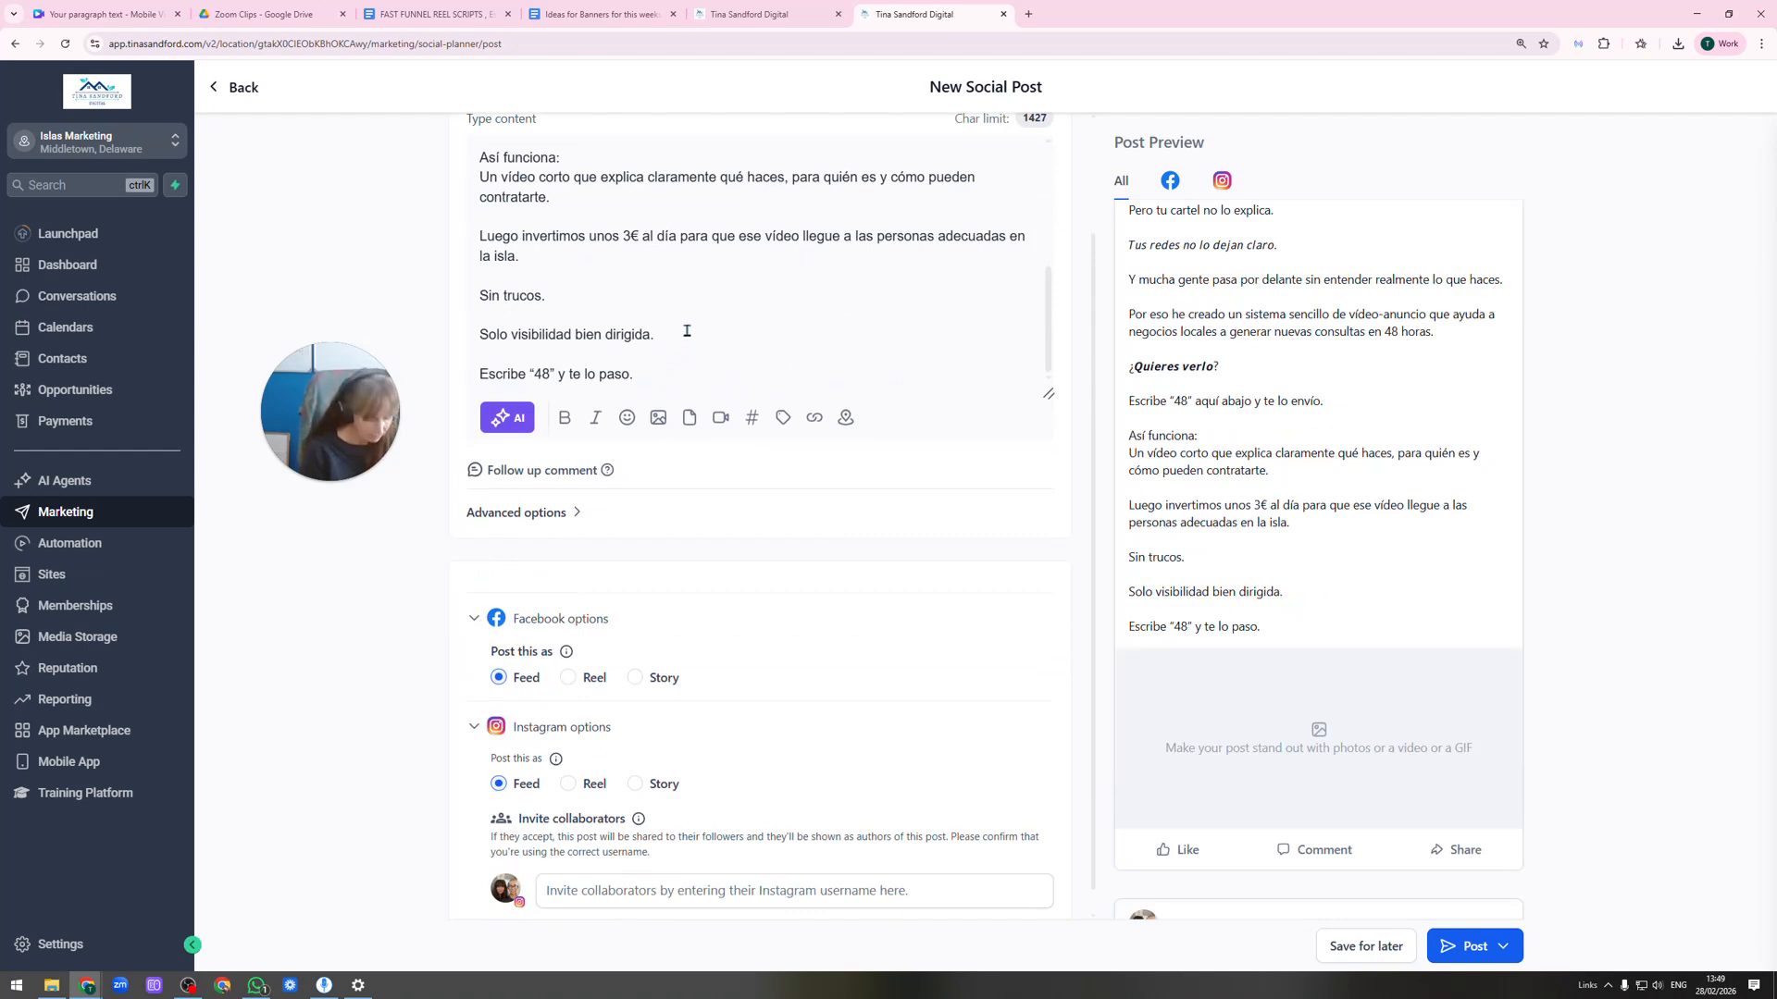
scroll(774, 326, "up", 2)
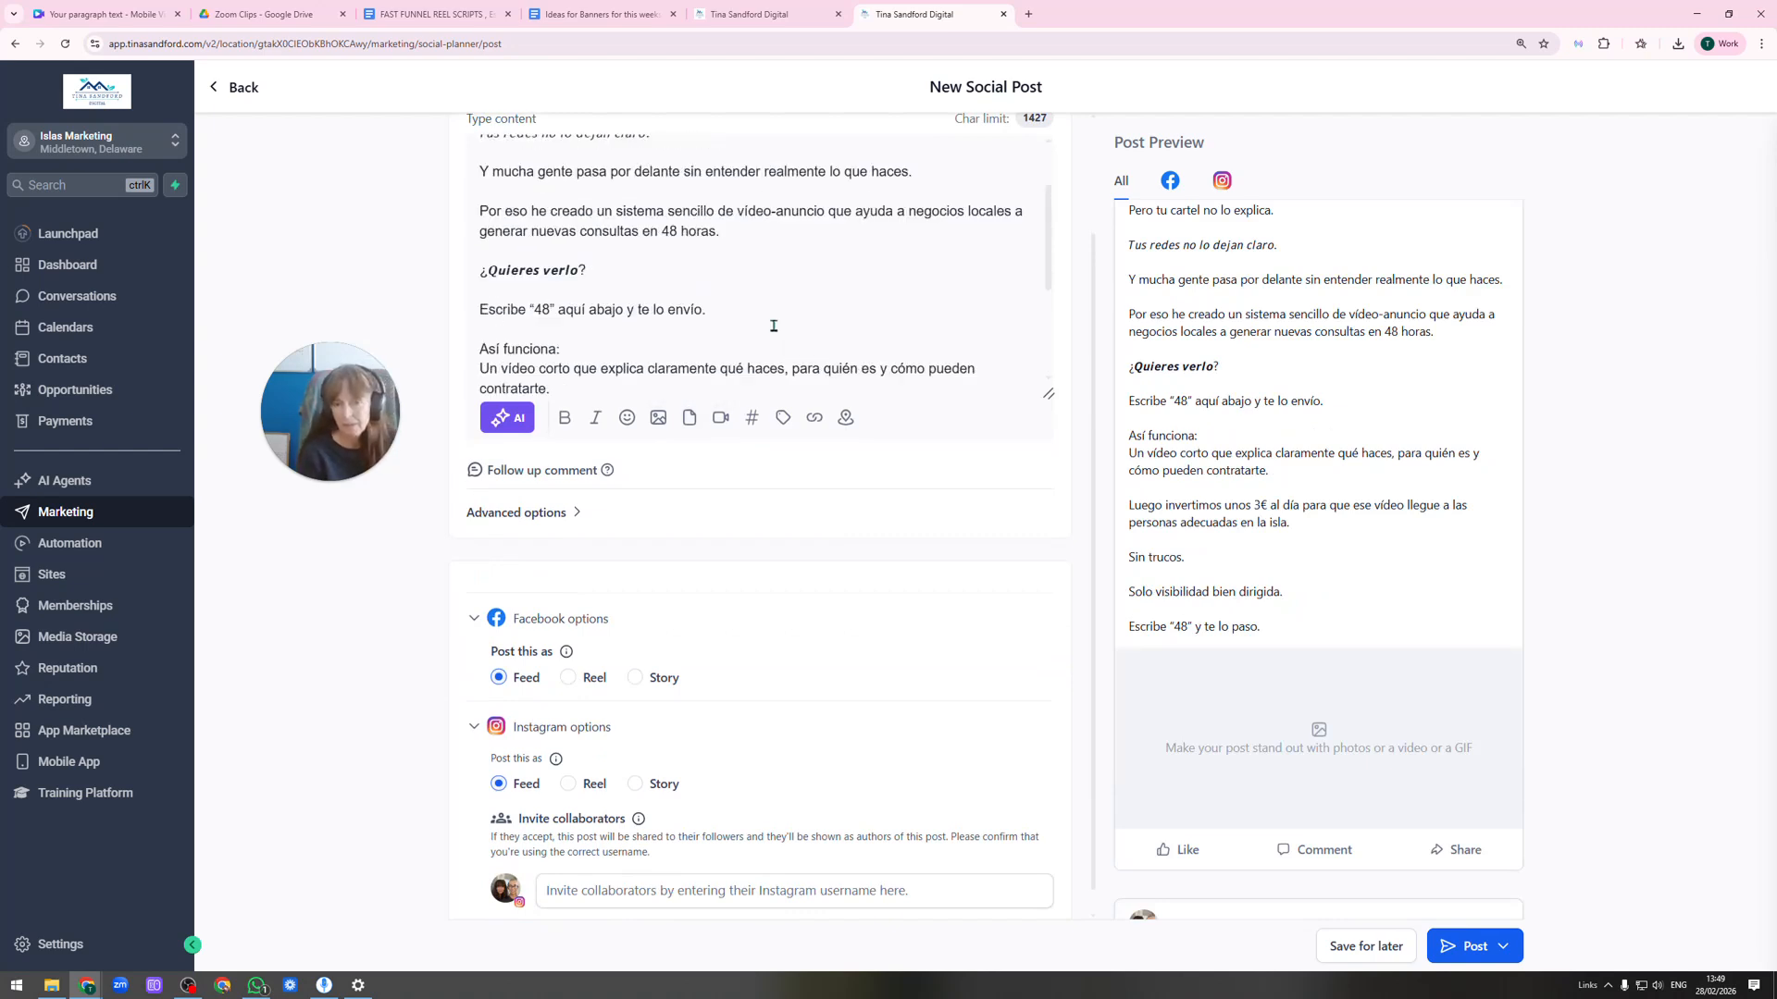
scroll(773, 326, "up", 3)
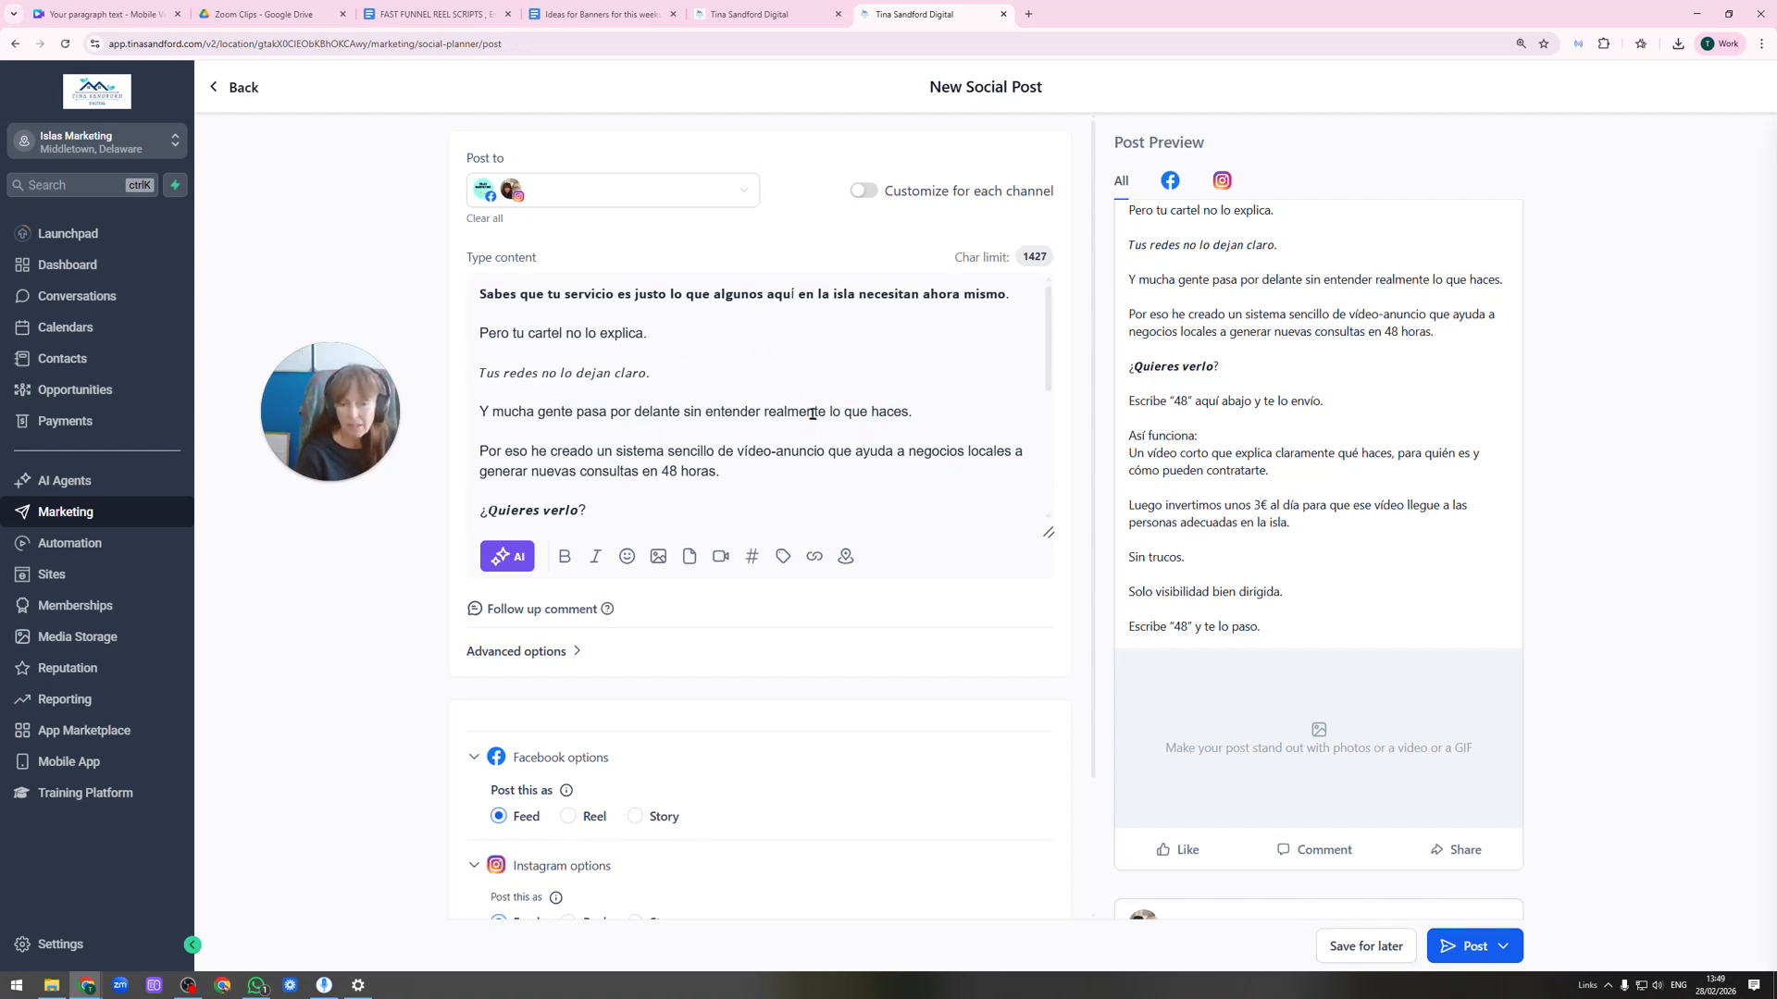
scroll(898, 467, "down", 1)
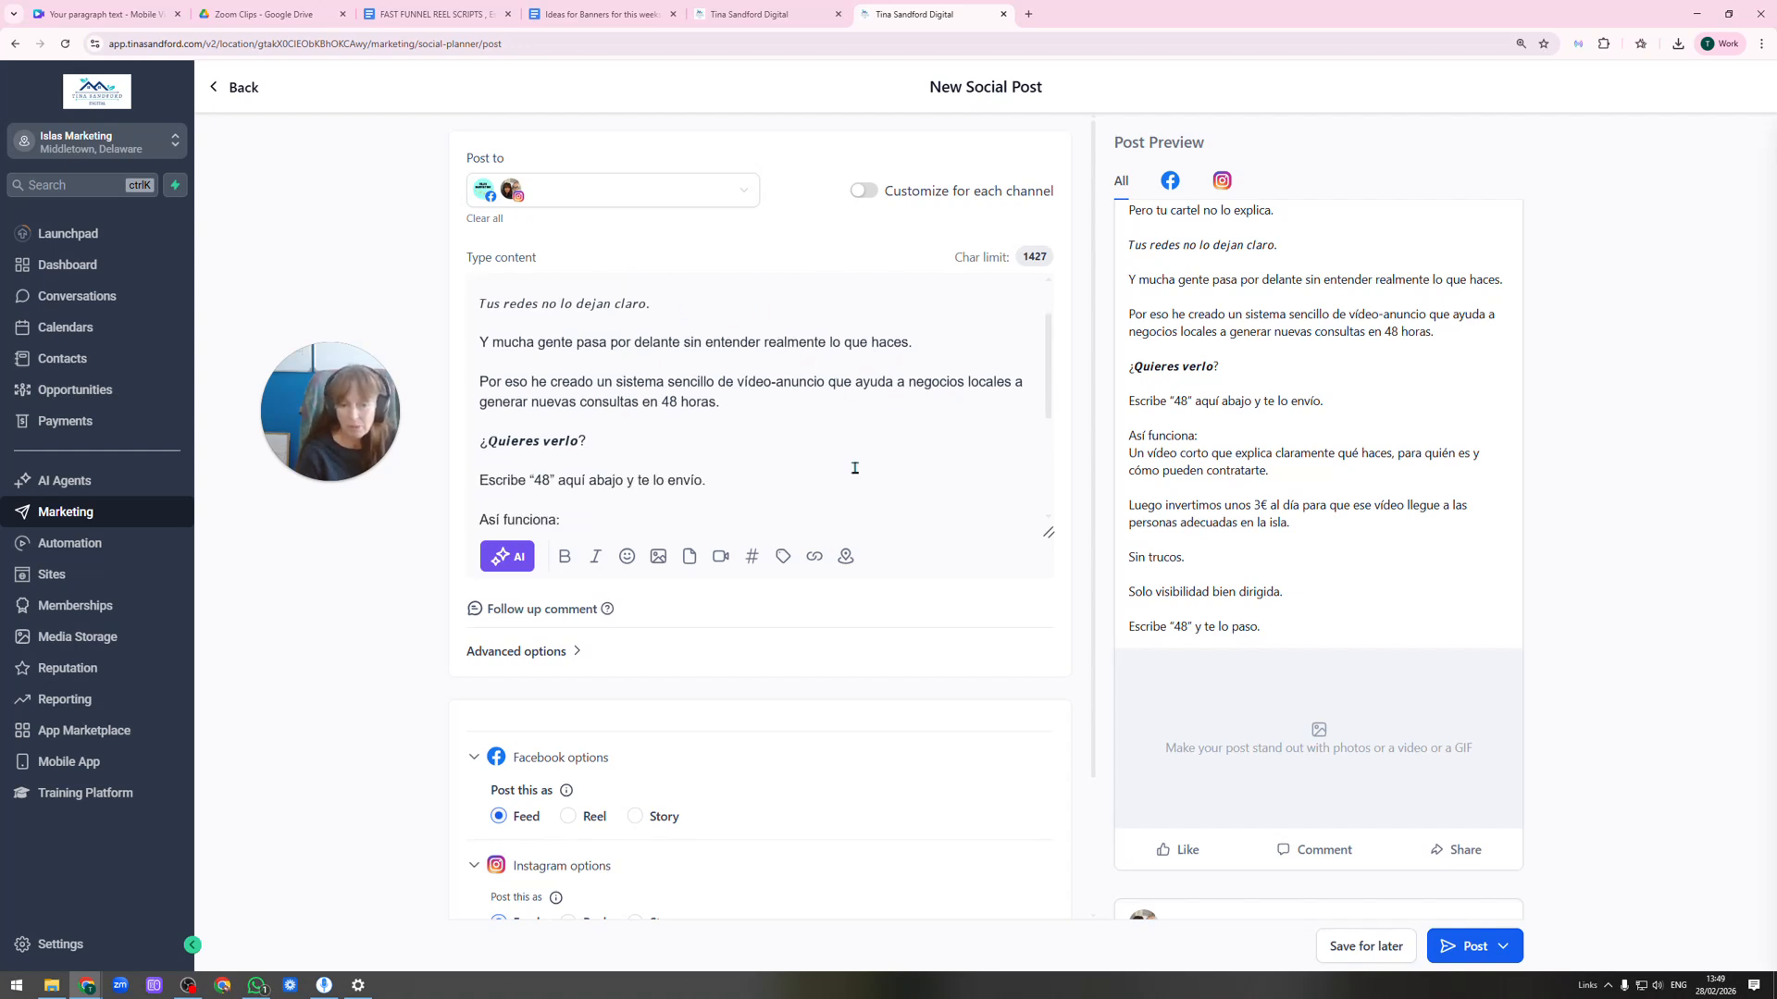
scroll(859, 419, "down", 3)
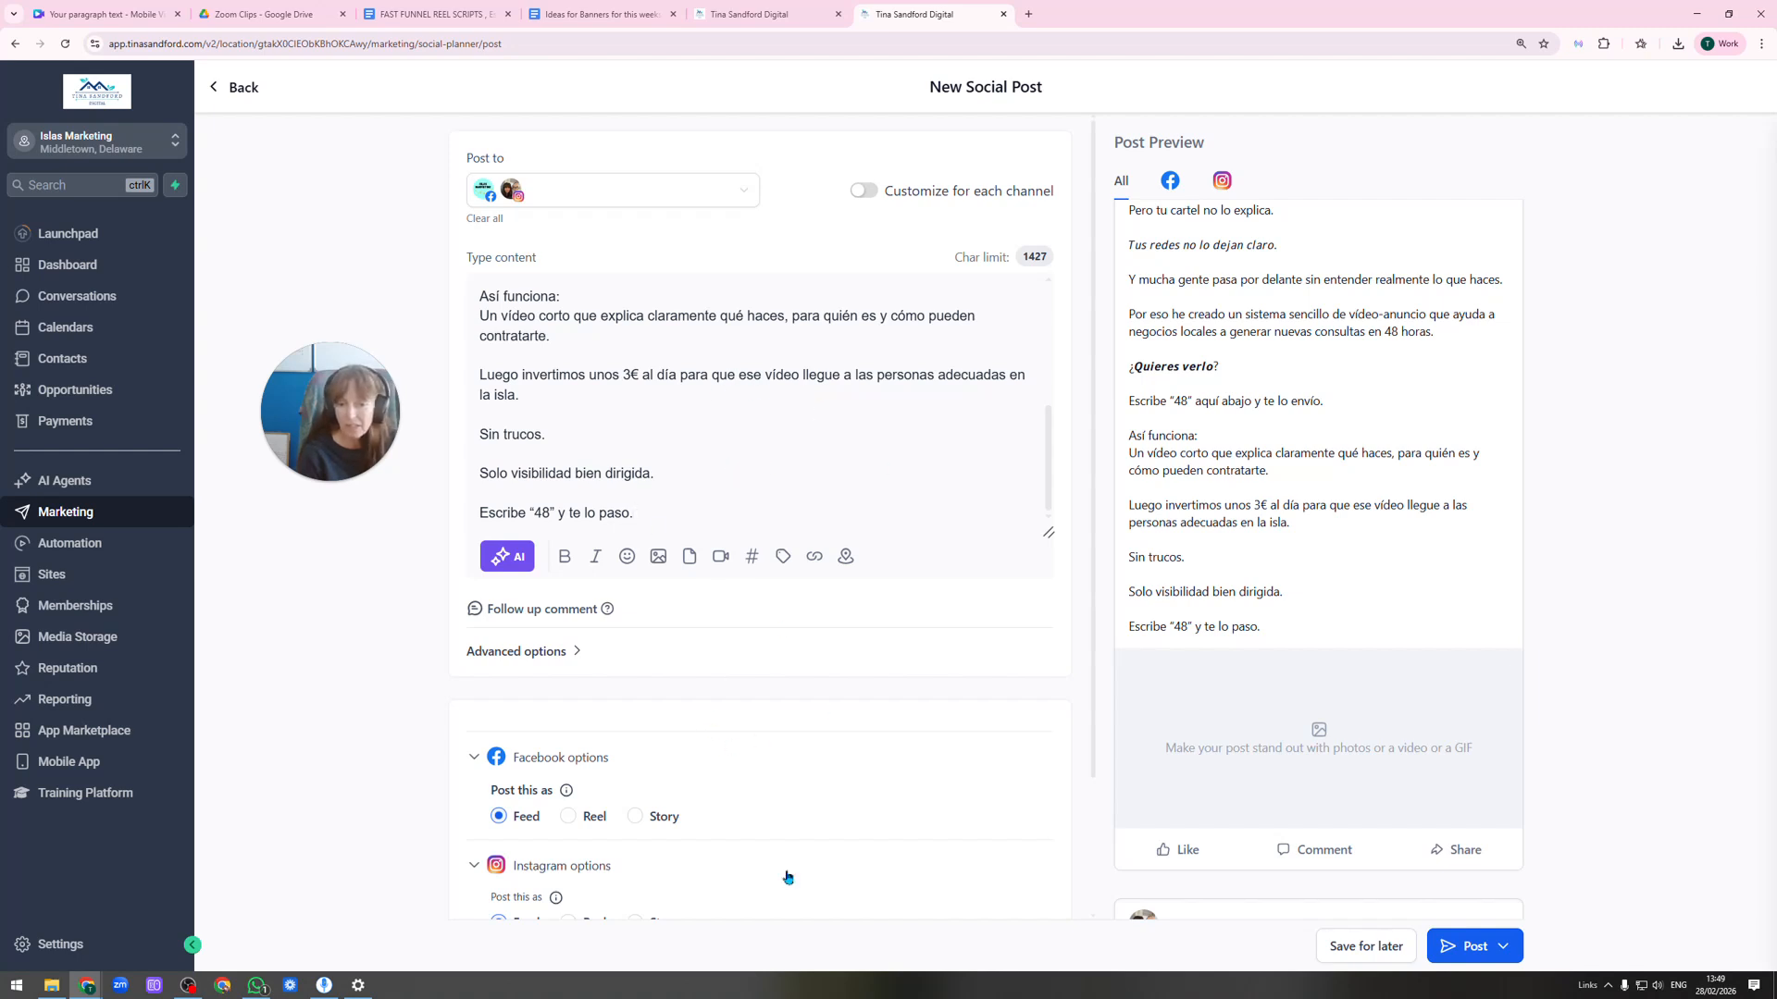
Upload the MP4 dated 27-2-26 from the Islas Marketing folder's "CM March 26" subfolder on Google Drive and attach it to the post.
left_click(720, 560)
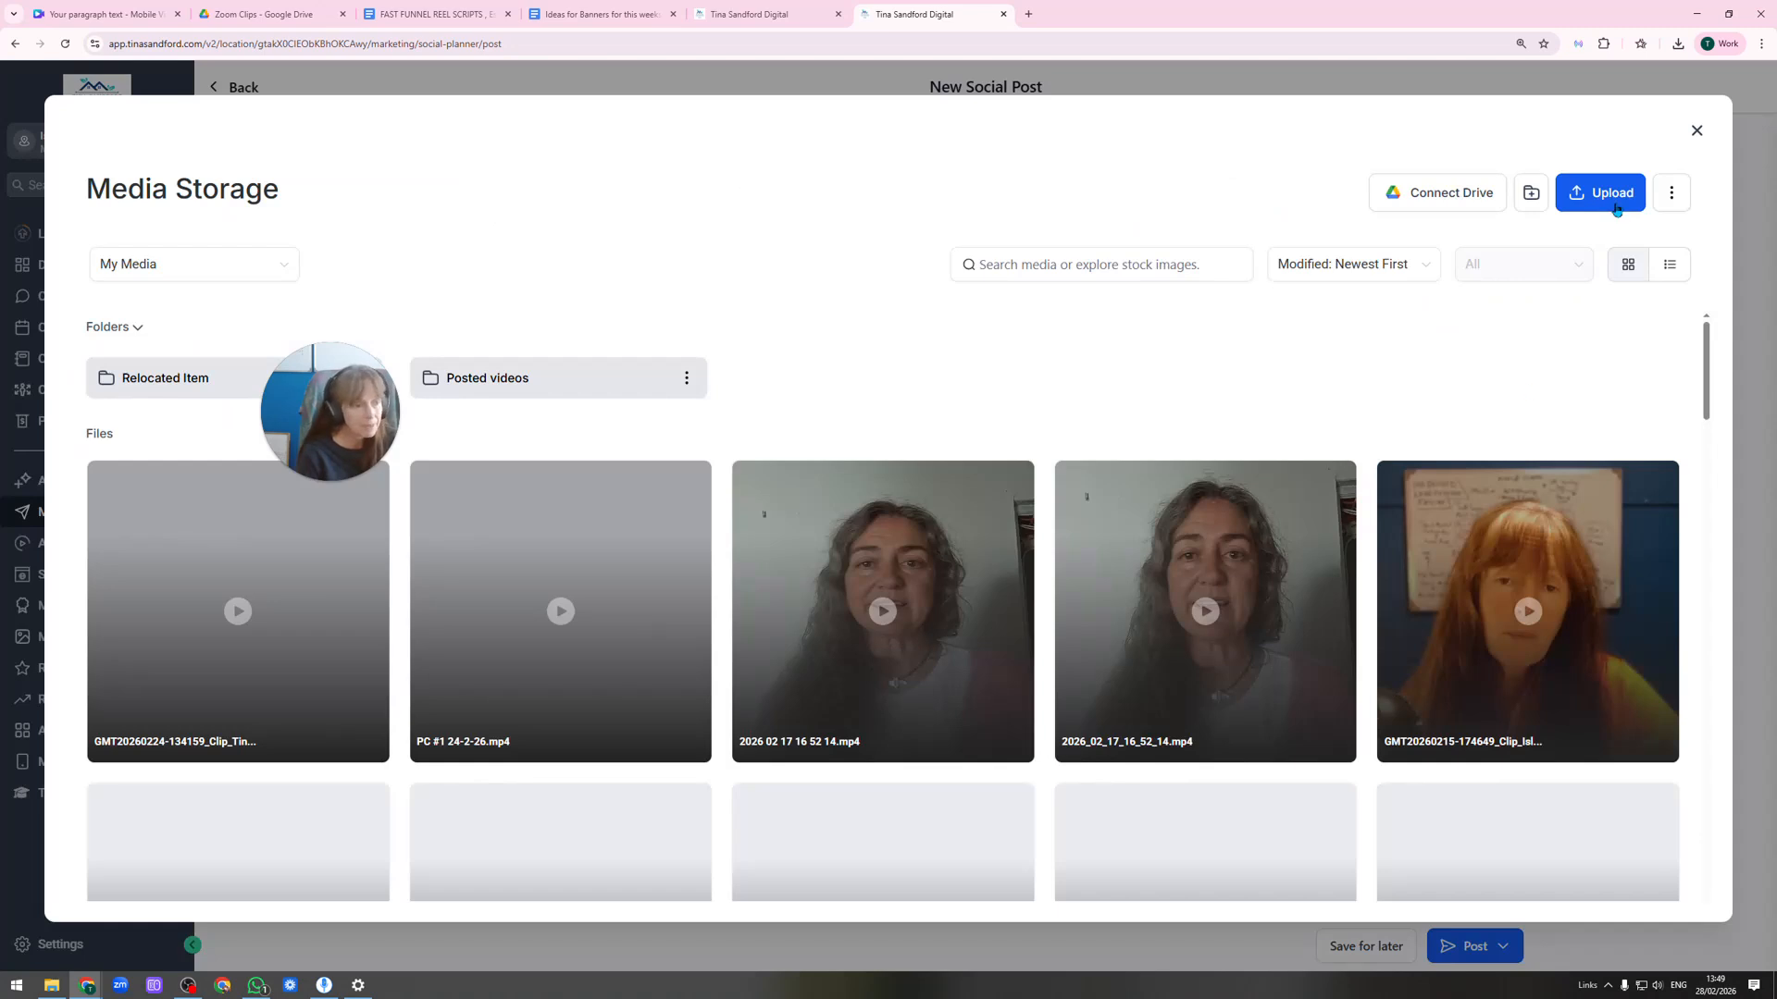
left_click(1612, 201)
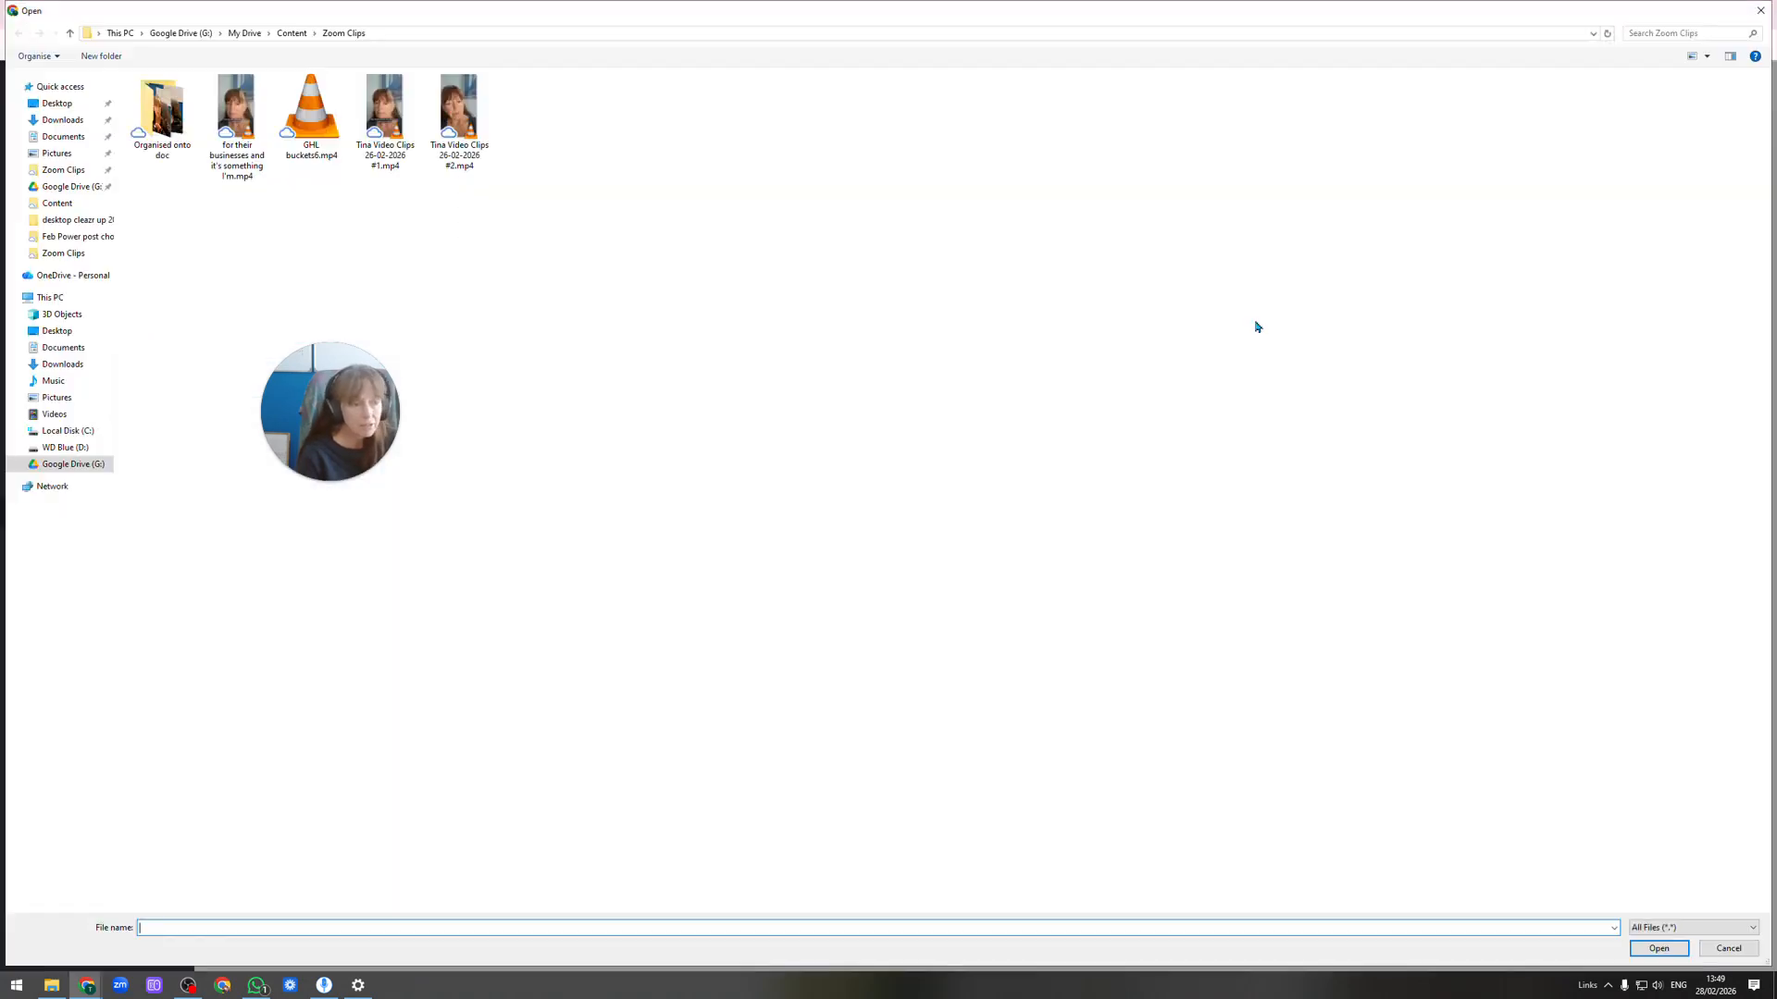
left_click(291, 33)
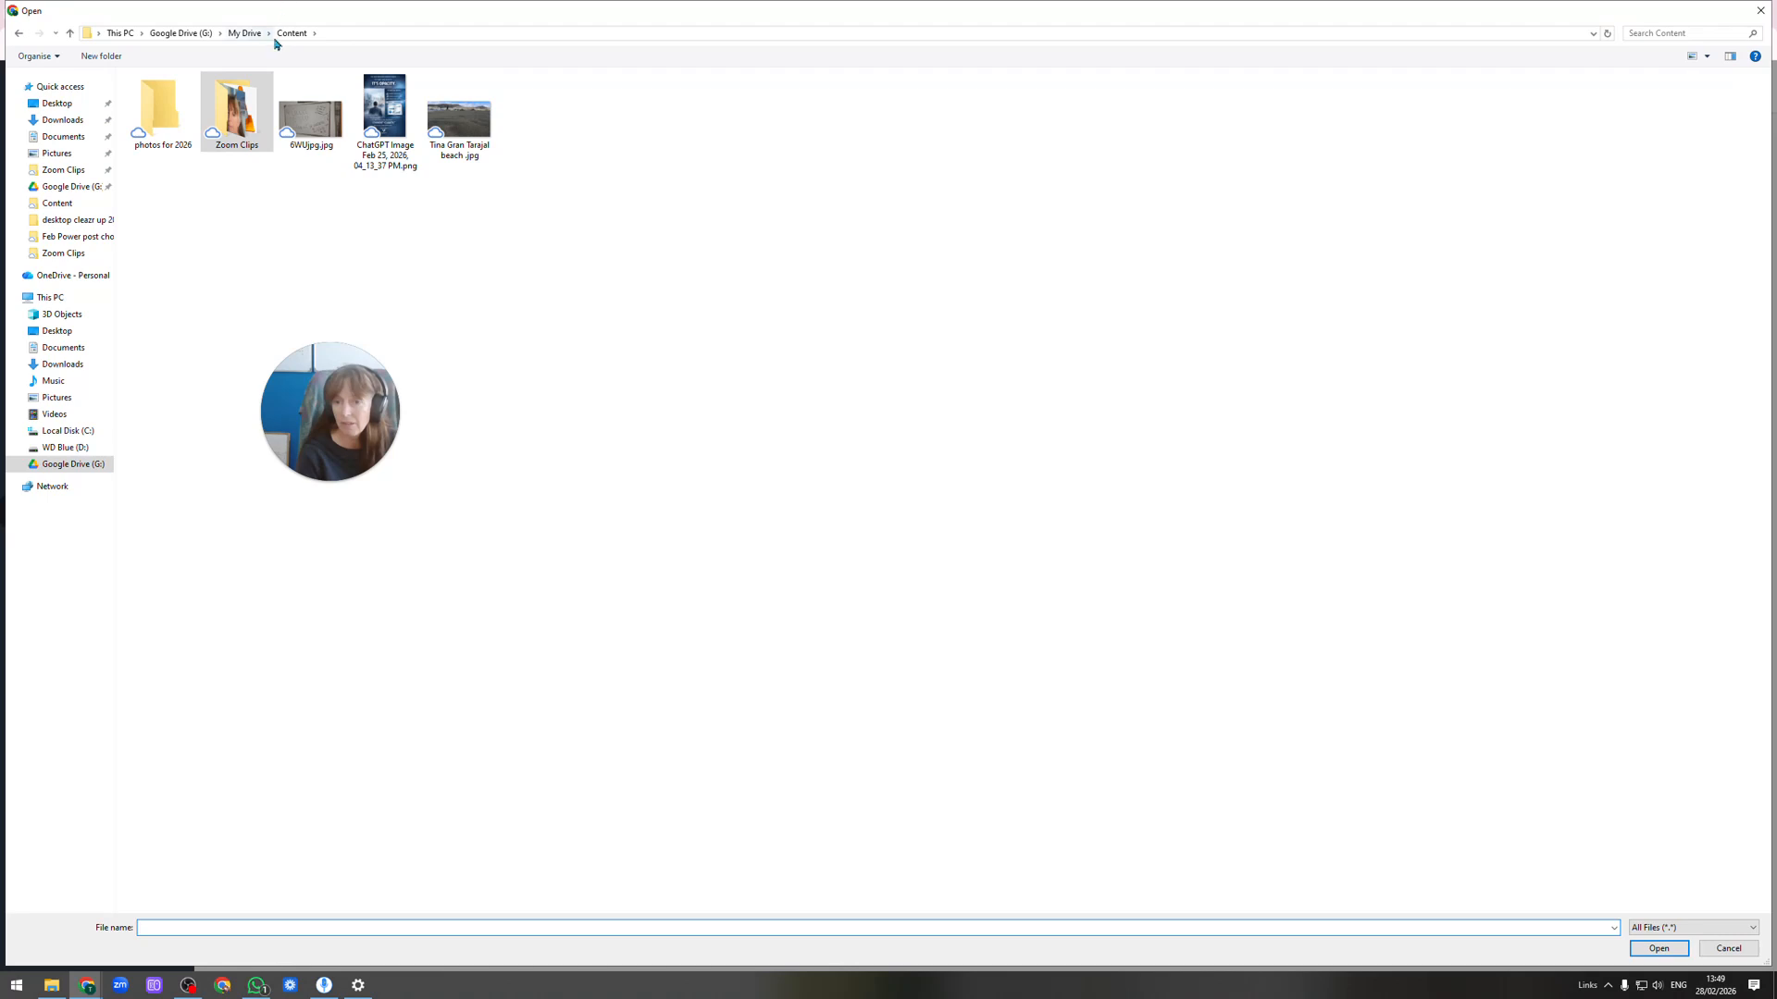
left_click(245, 33)
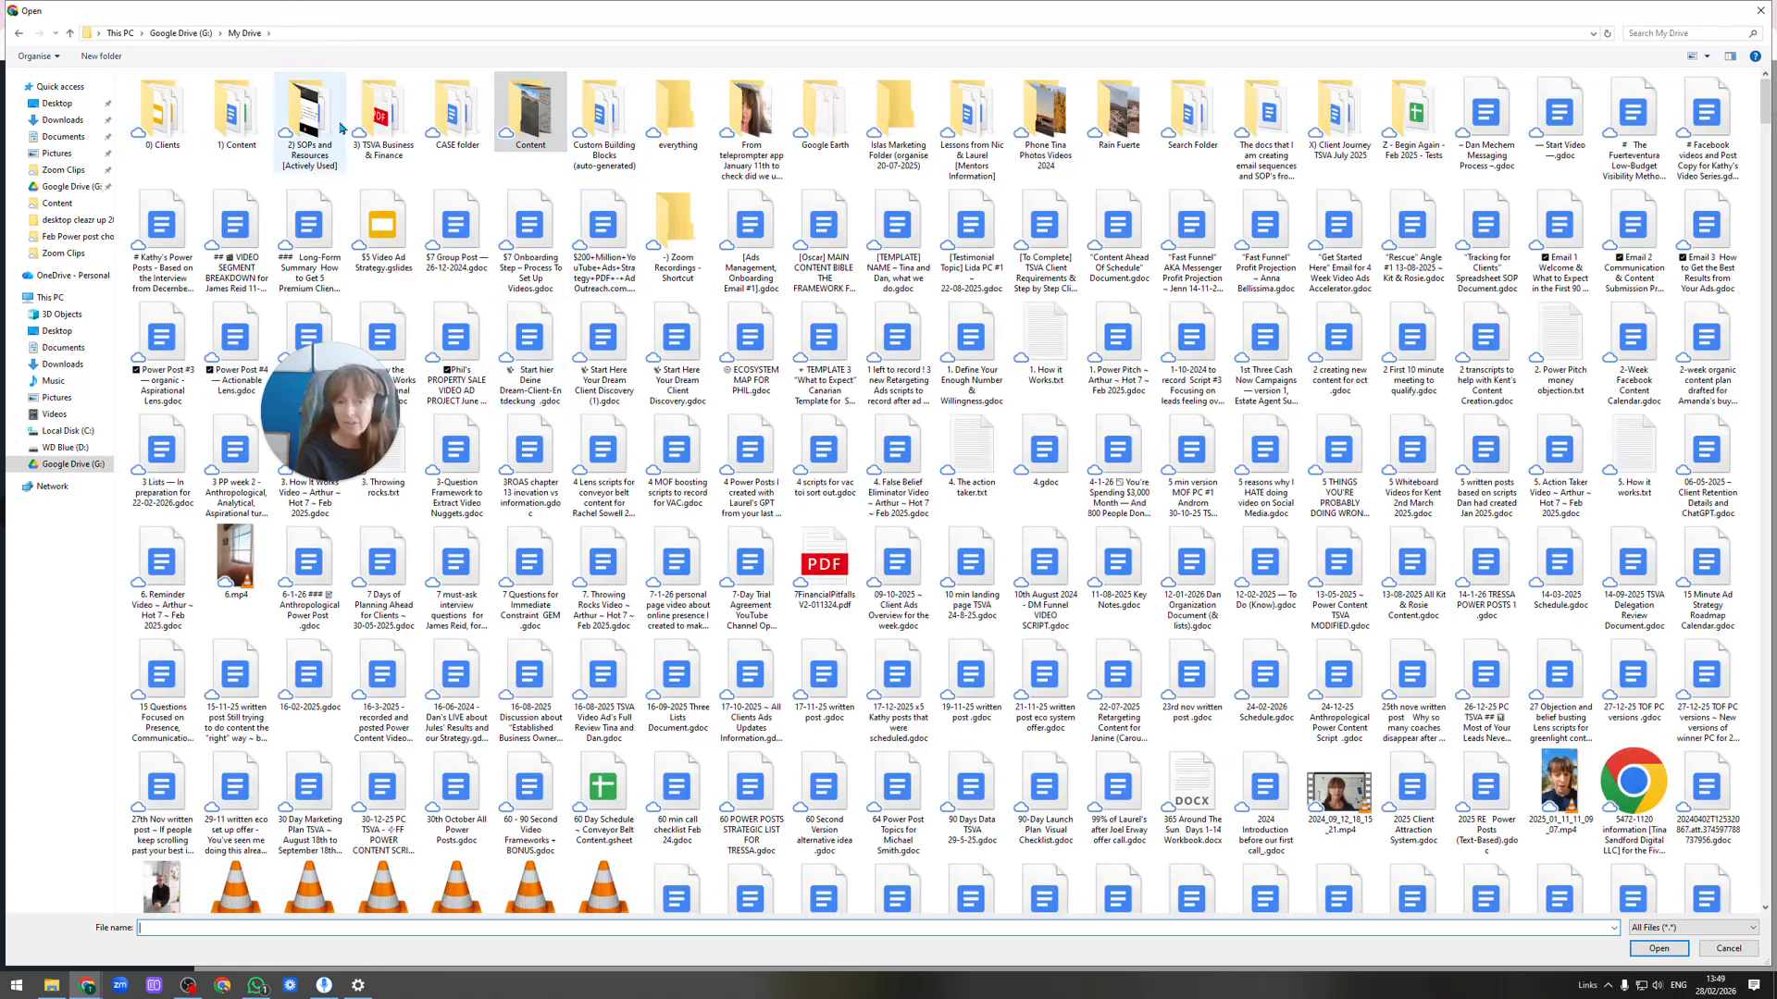
double_click(888, 120)
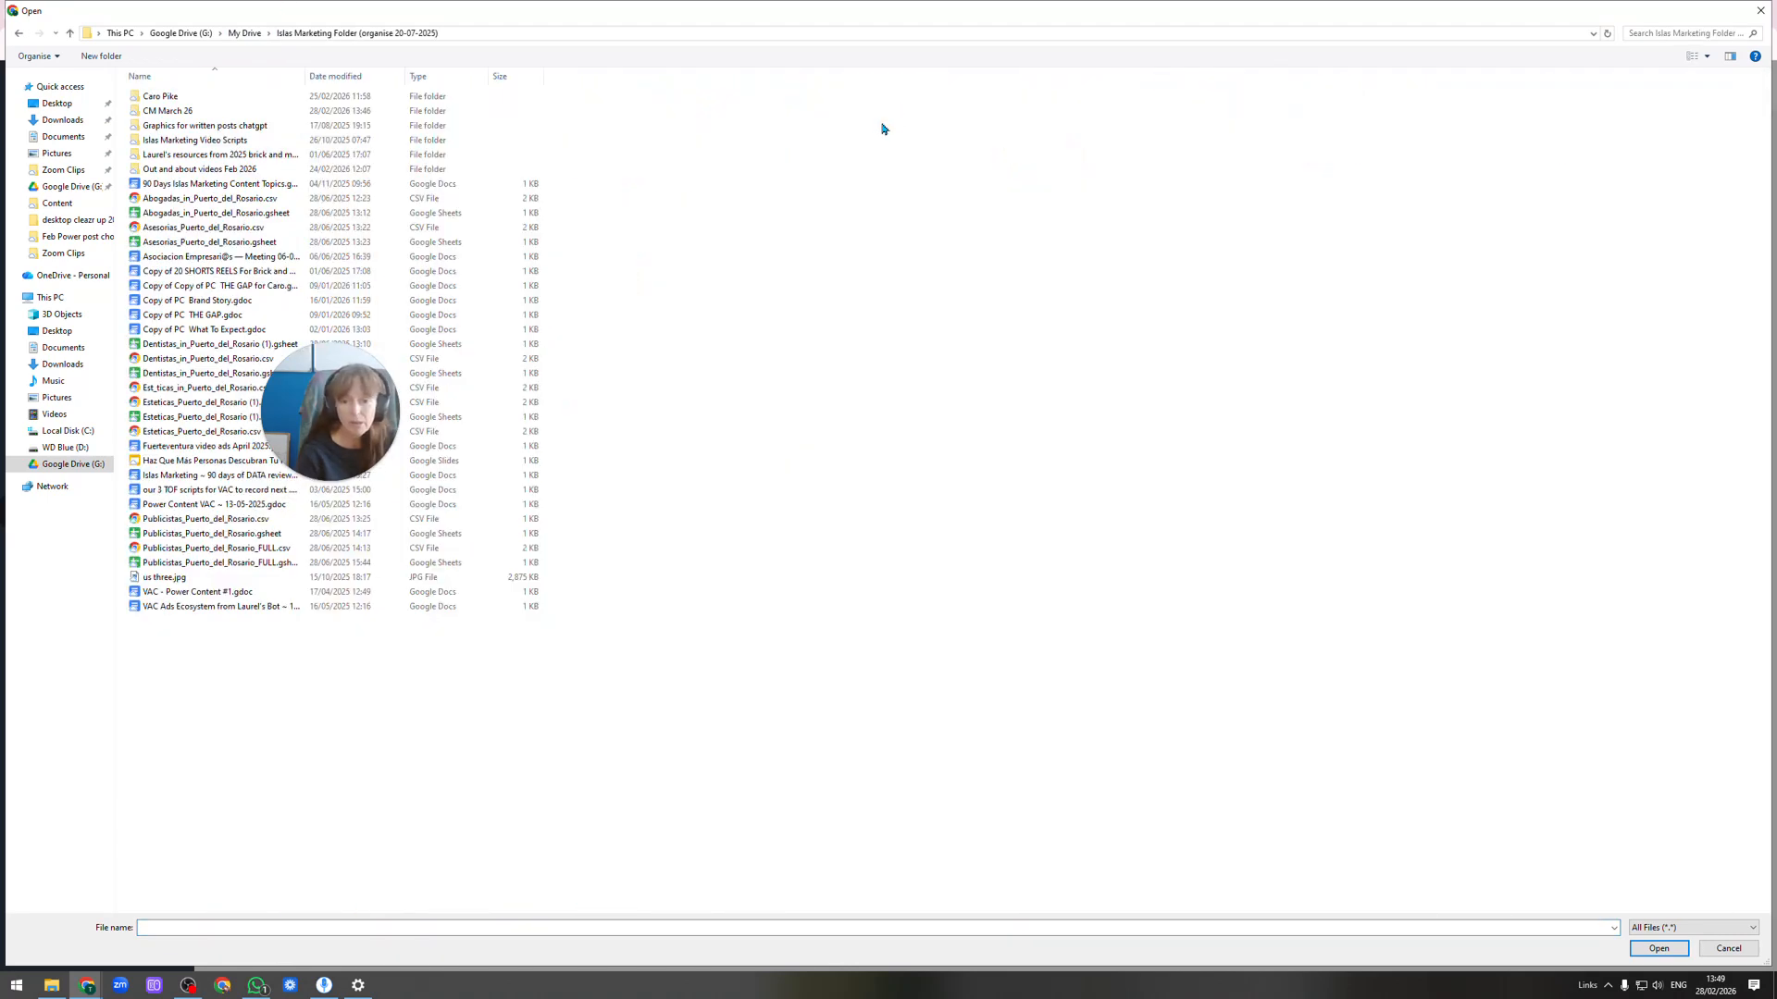
double_click(174, 111)
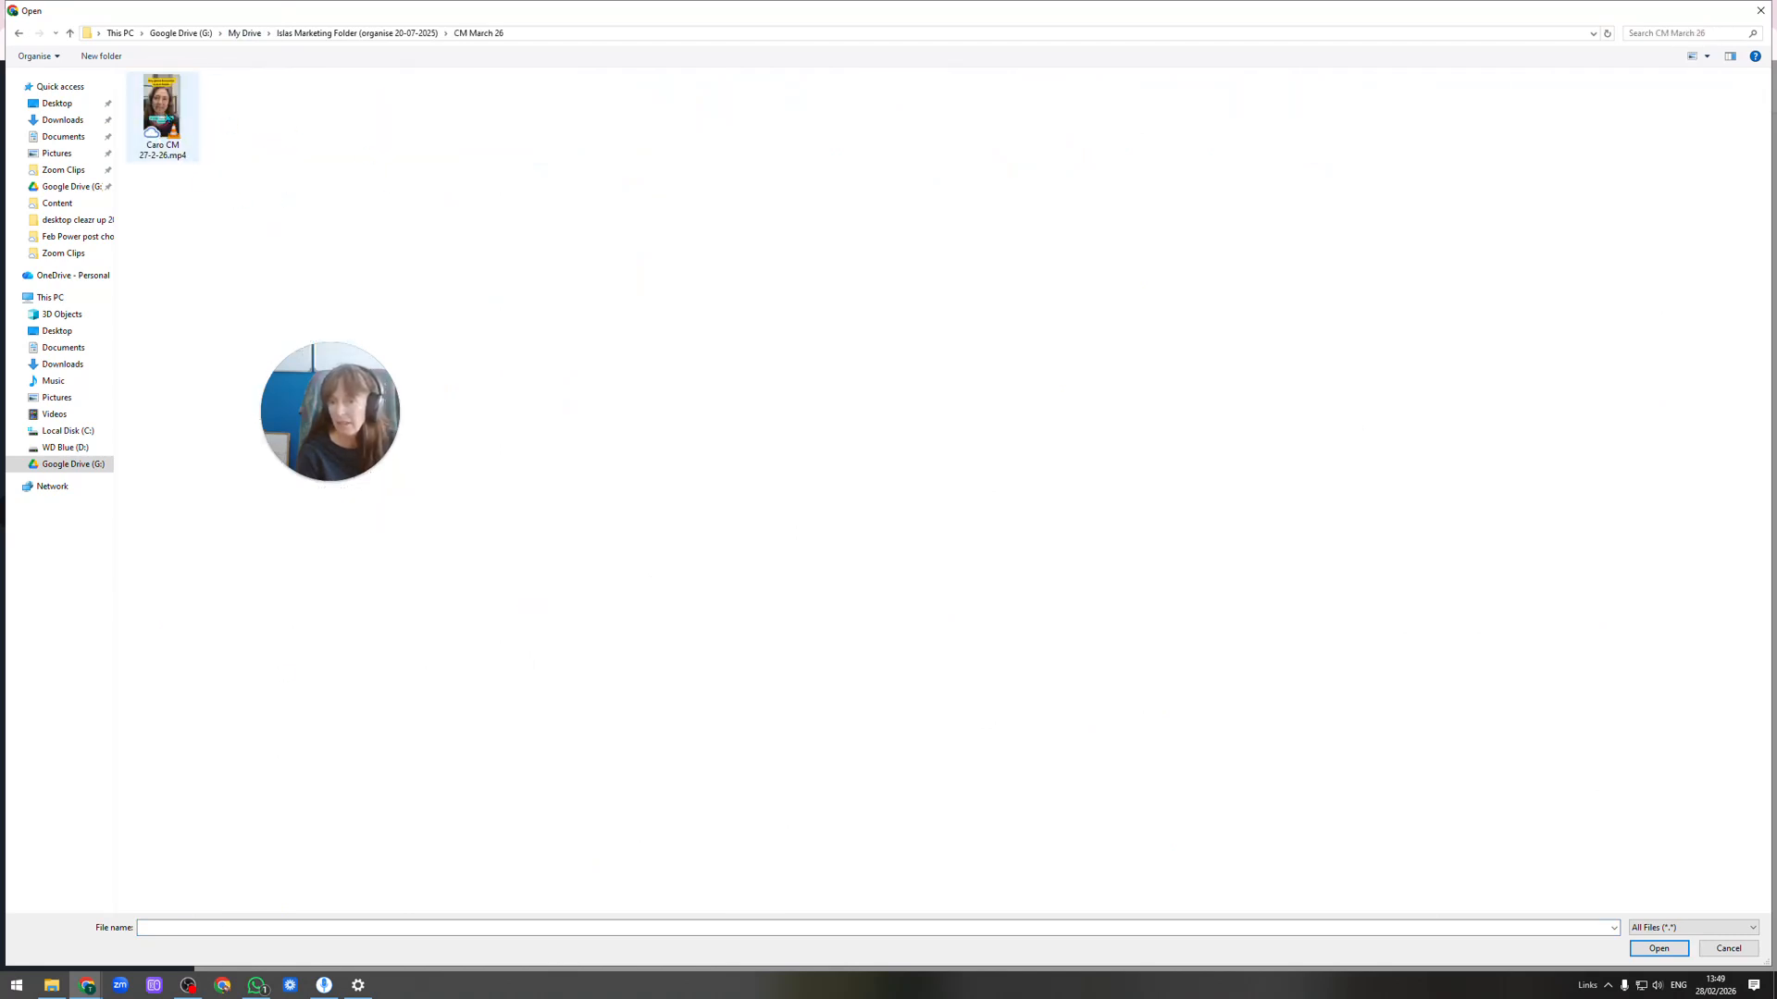
double_click(162, 116)
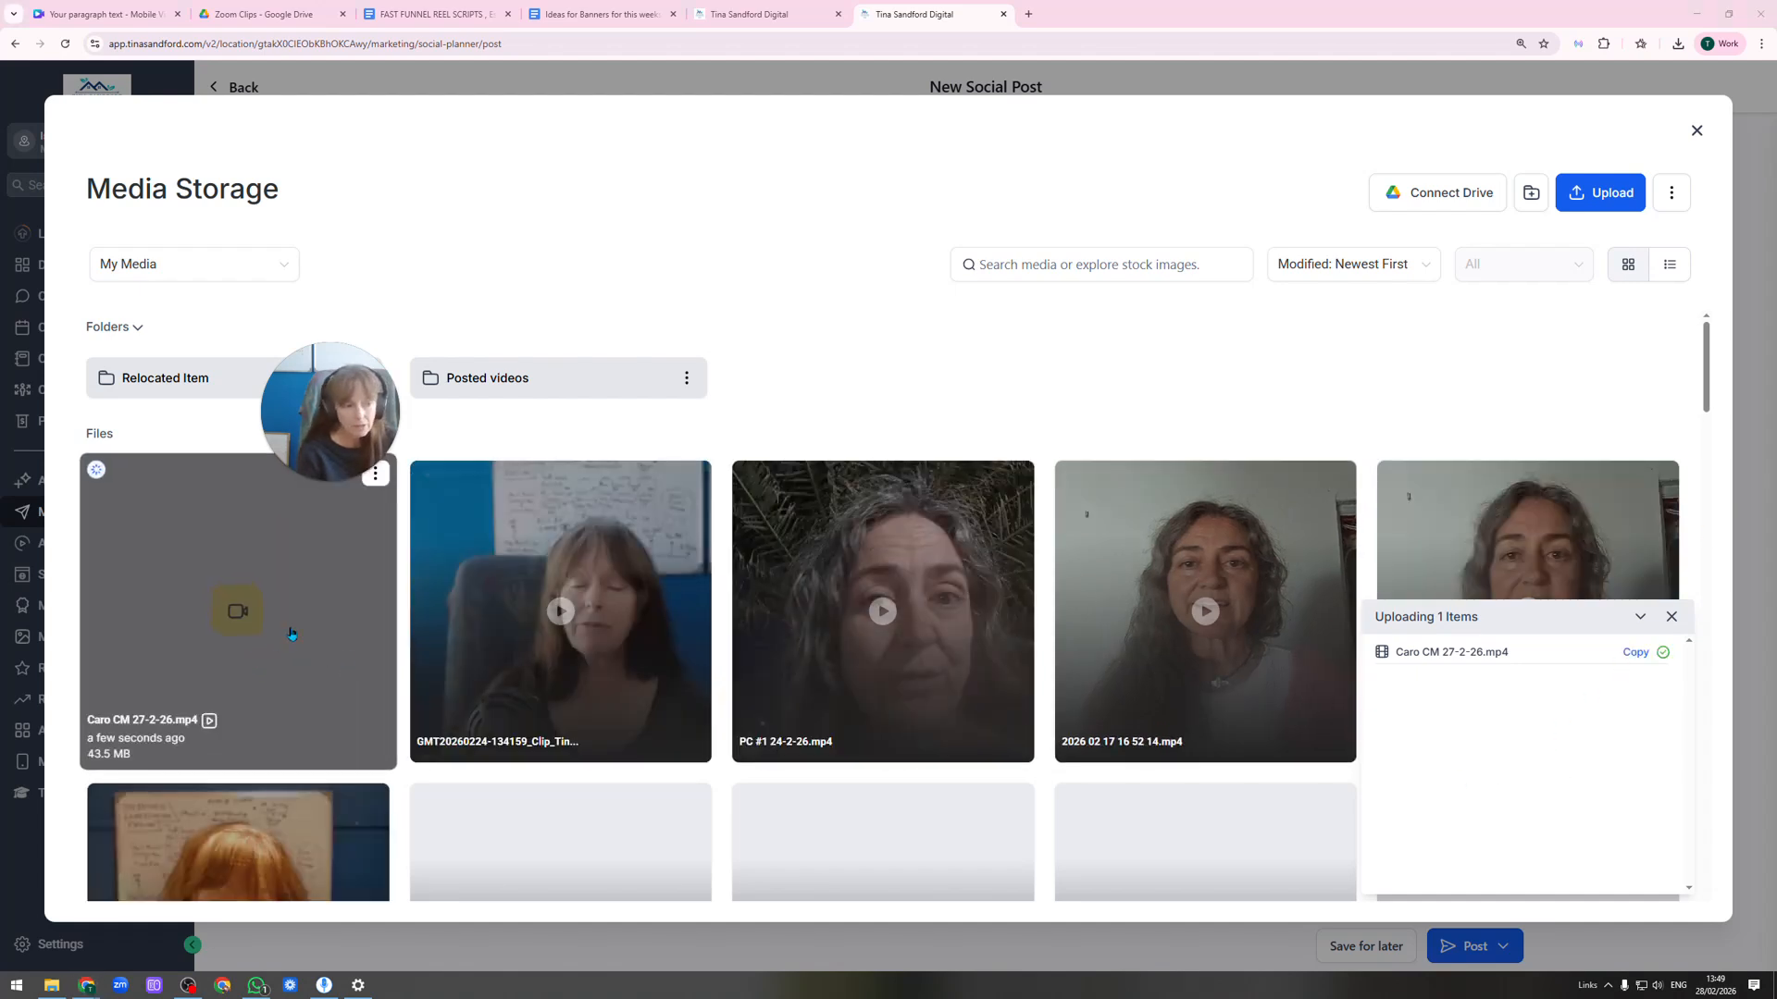
left_click(290, 633)
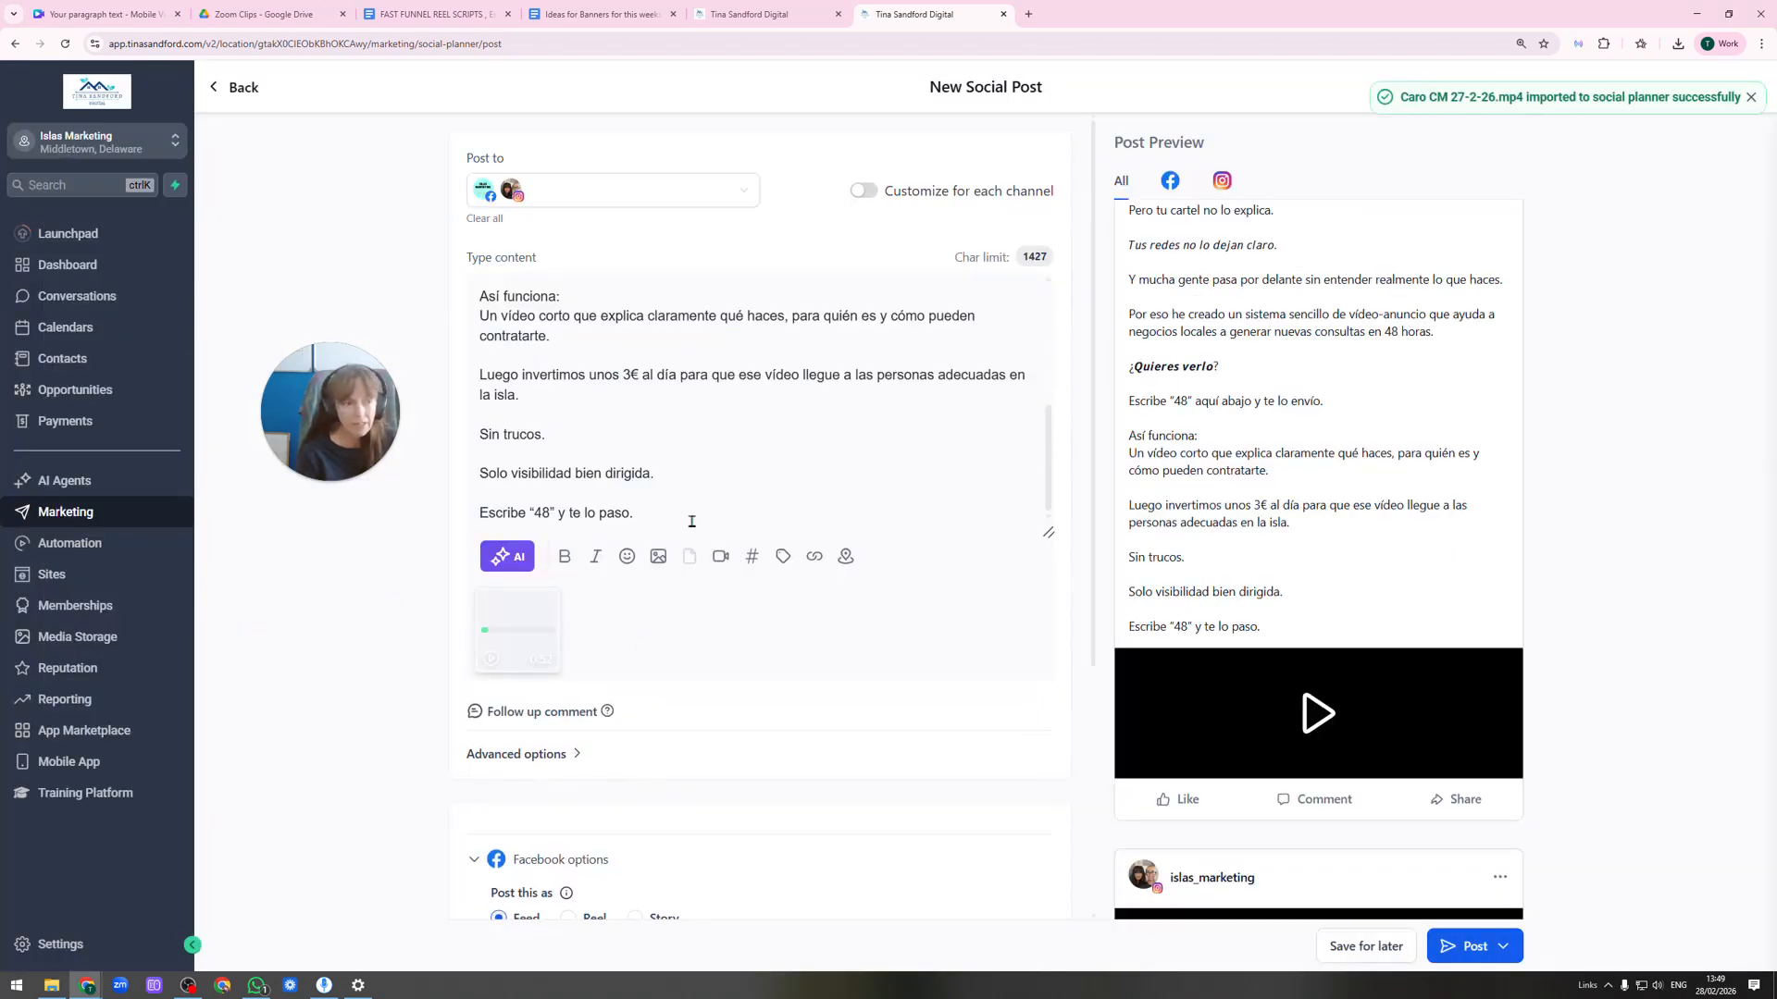
Preview the video post for Instagram and Facebook, and set both channels to publish it as a Reel.
left_click(1223, 183)
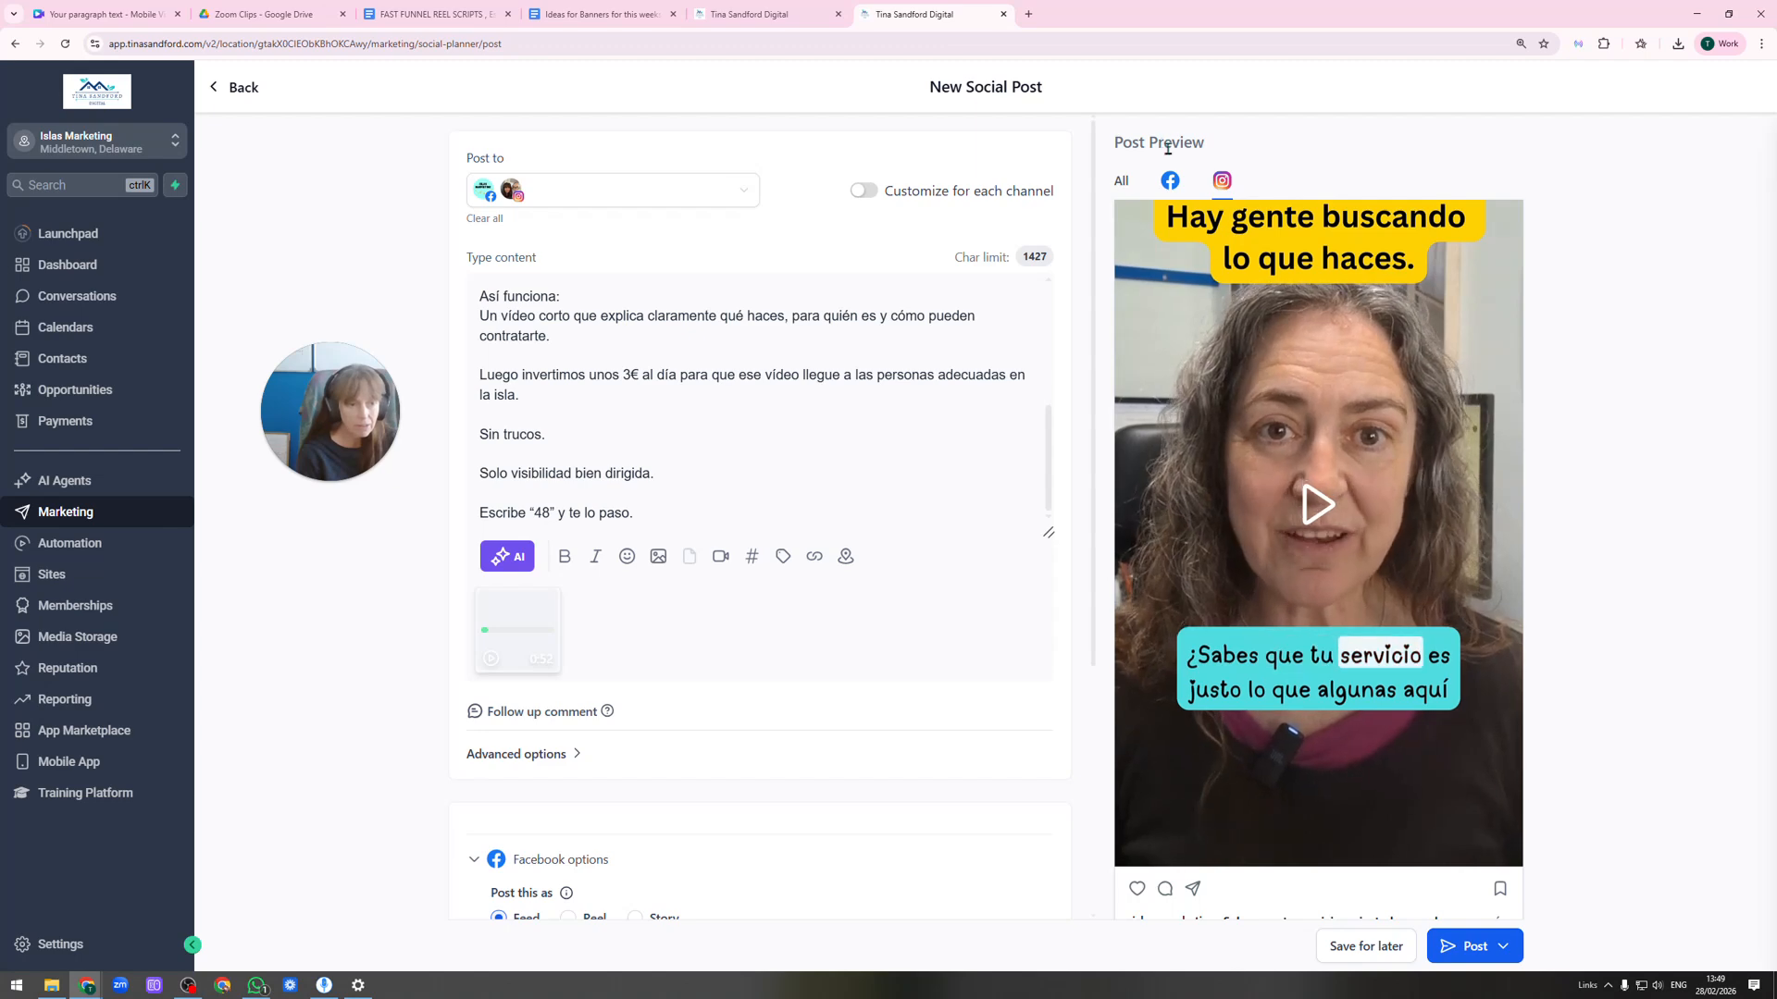
left_click(1171, 180)
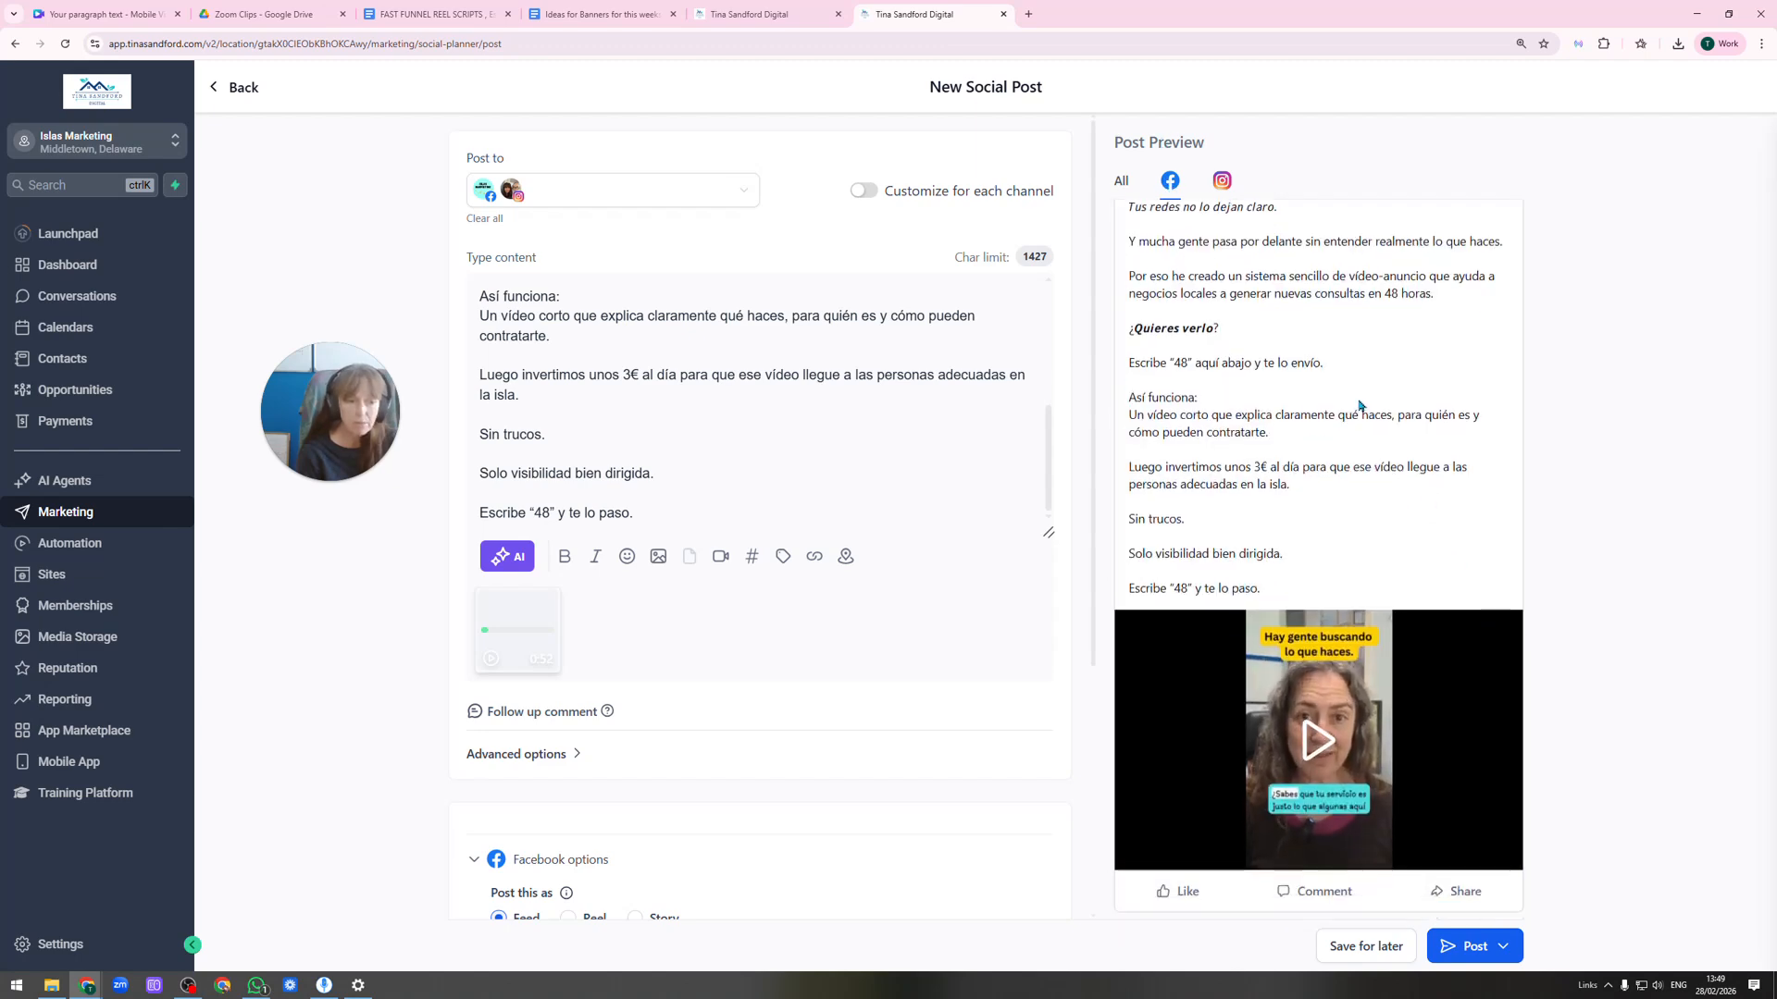
scroll(829, 684, "down", 4)
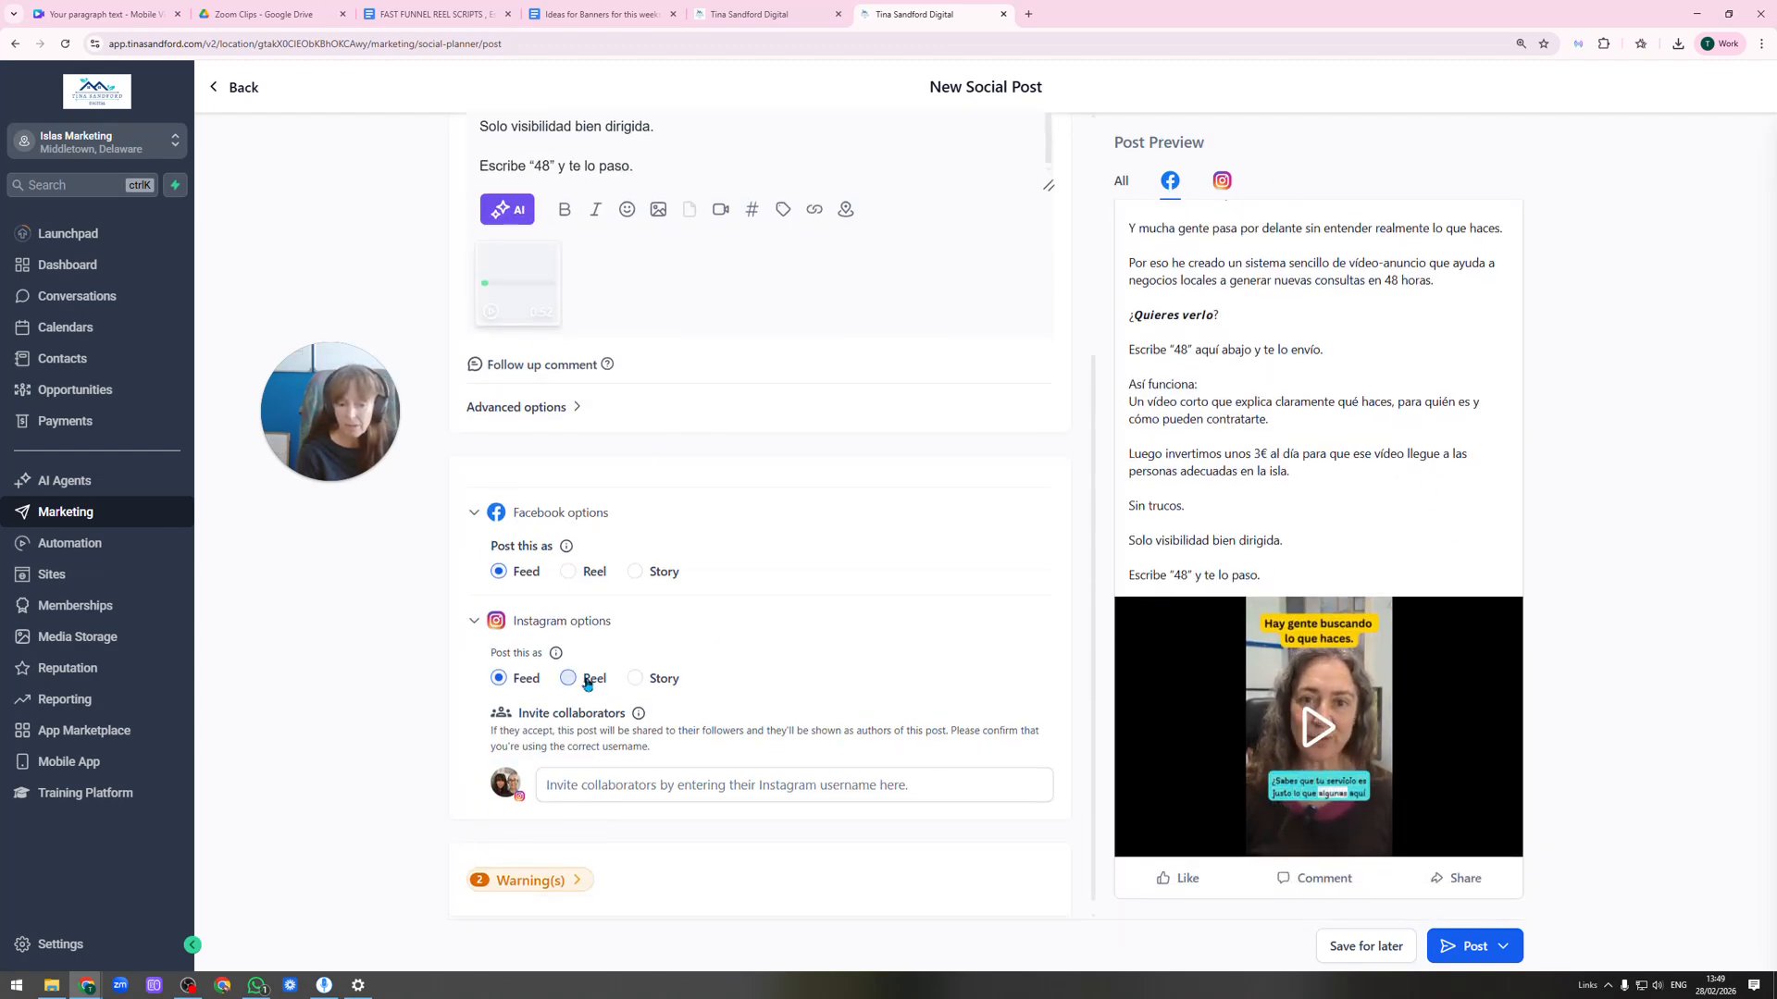
left_click(568, 571)
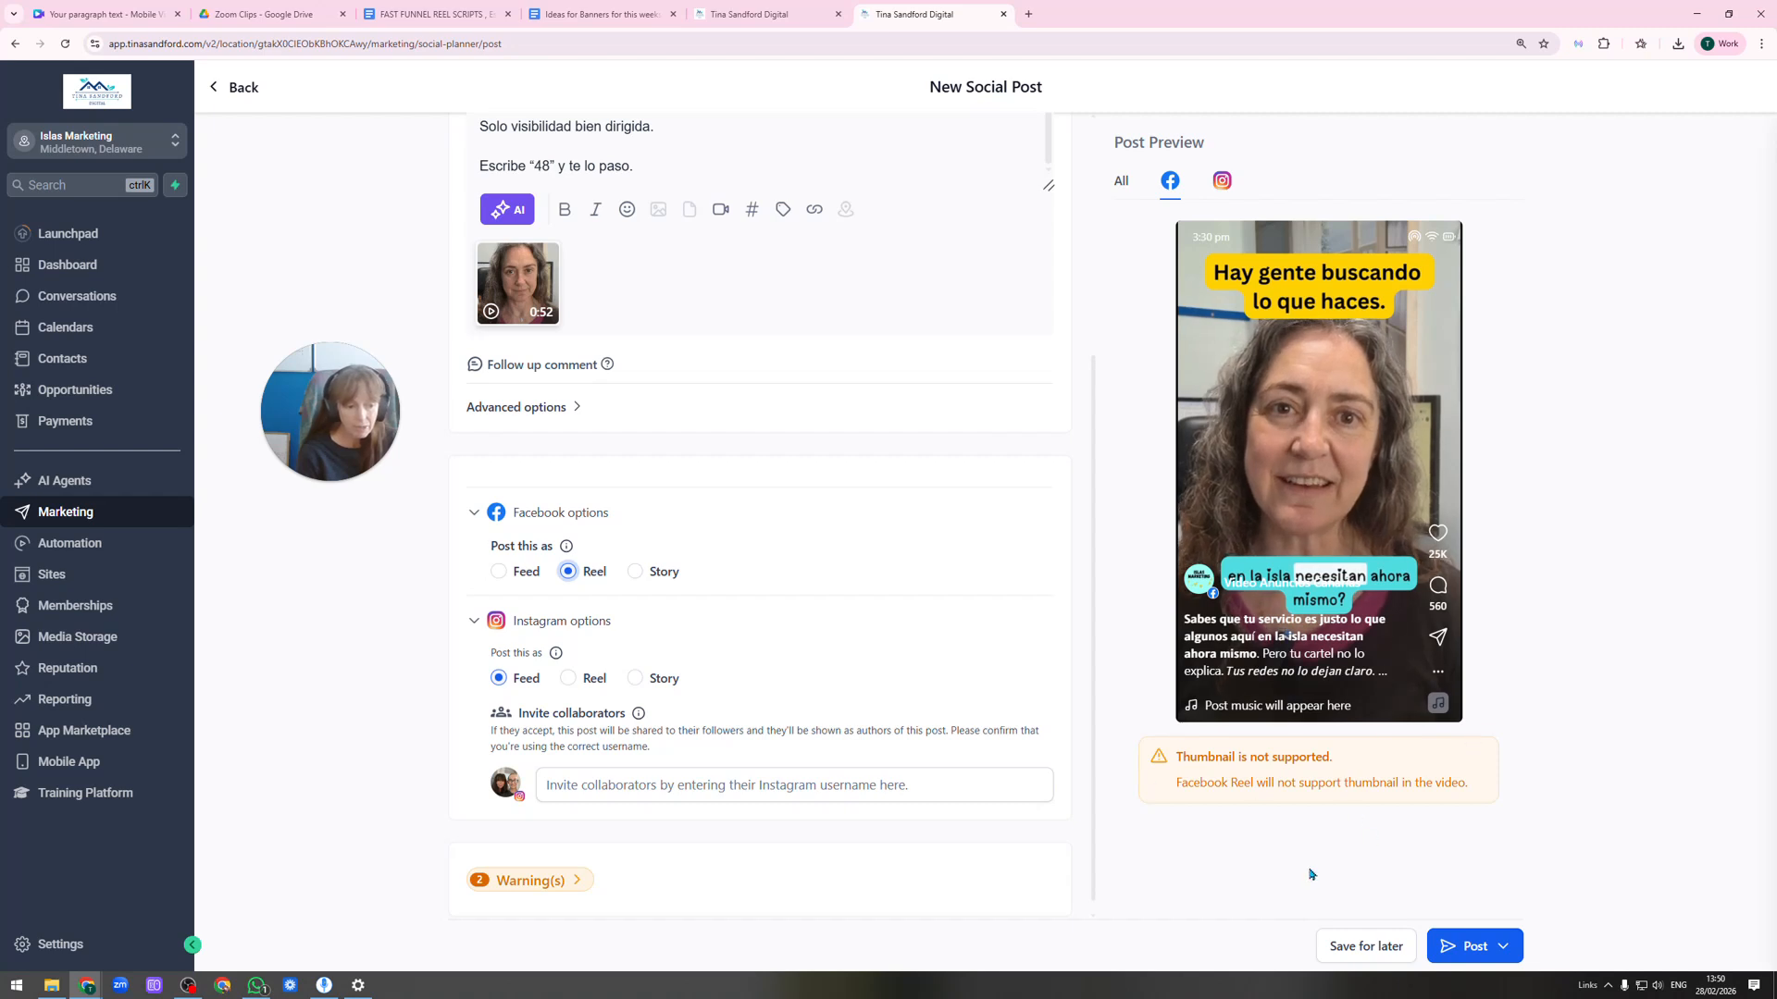
left_click(568, 680)
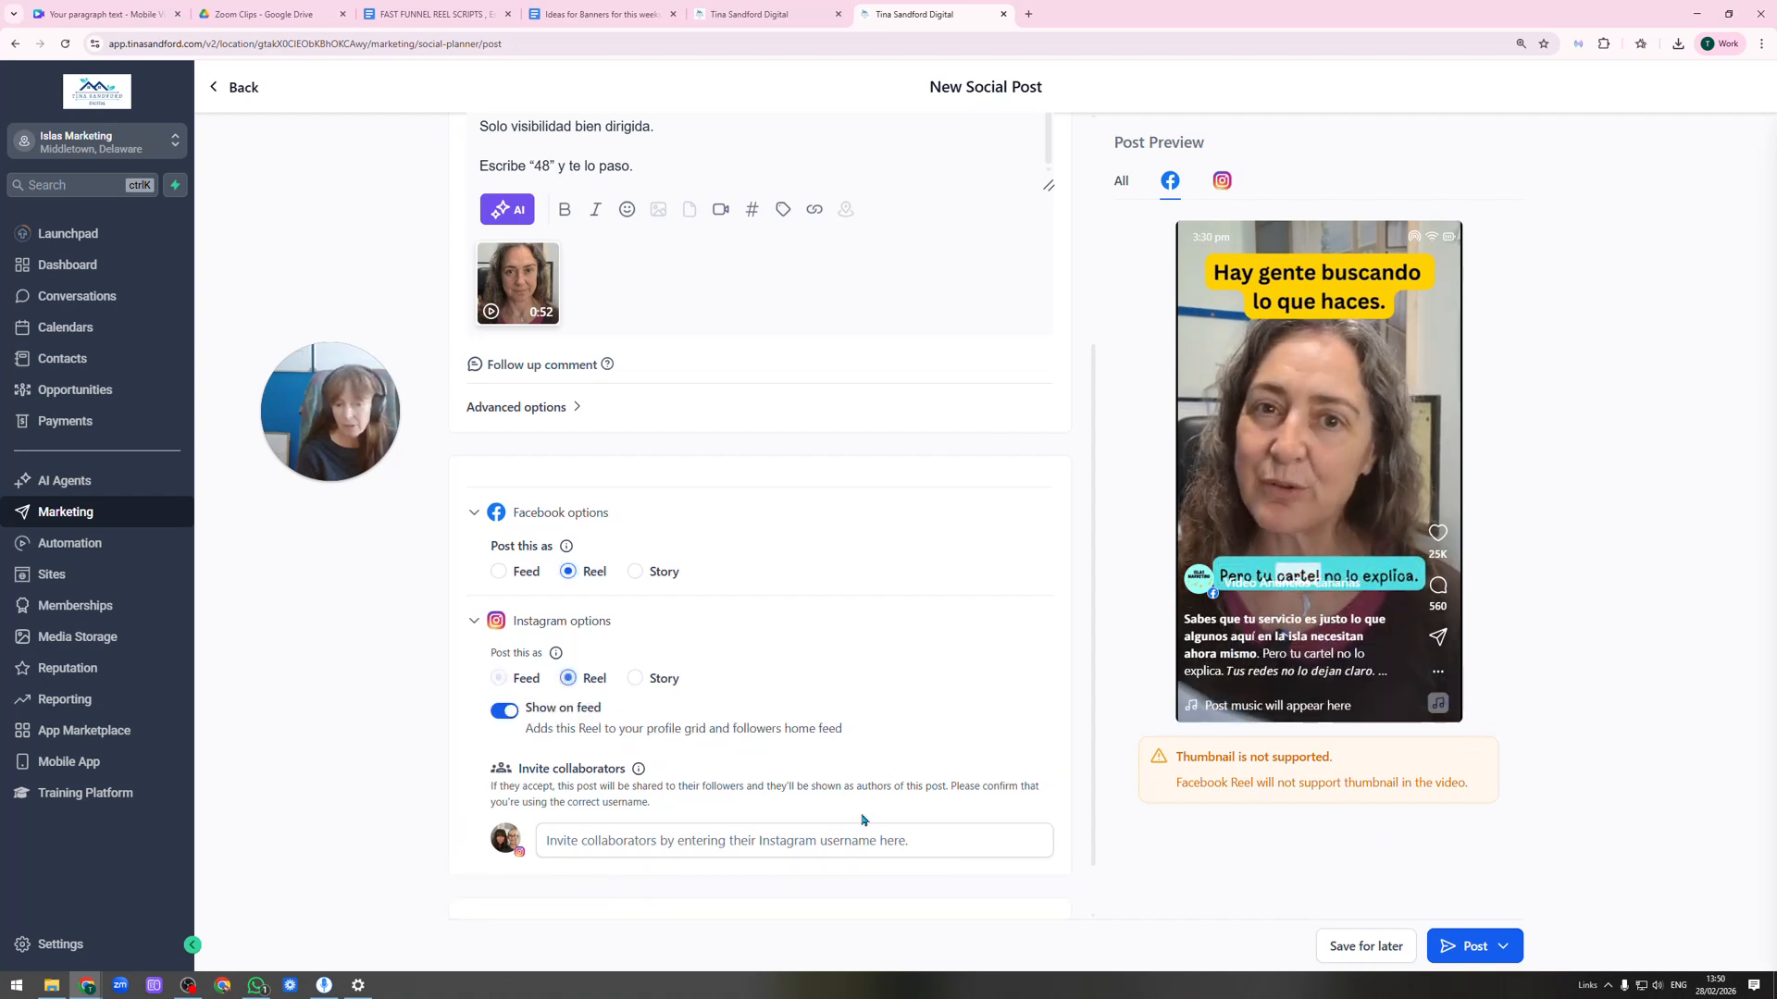
Examine how the Reel and its caption look in the Instagram and Facebook previews.
left_click(1225, 182)
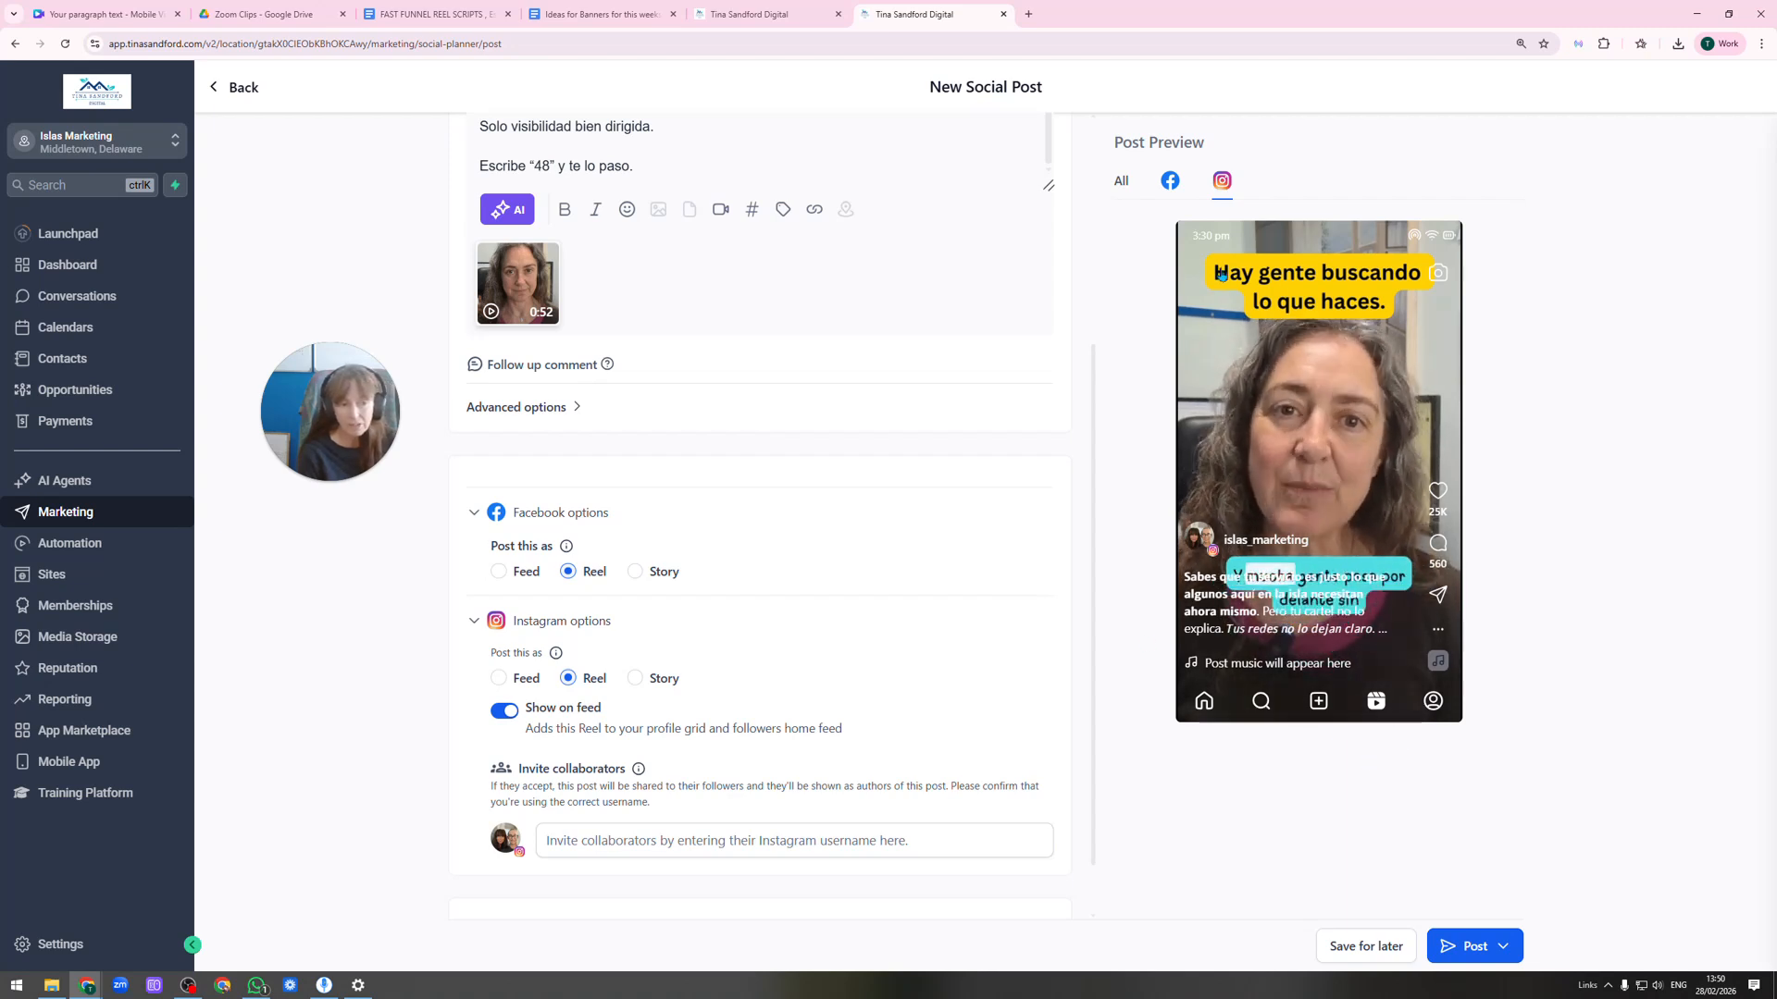
left_click(1168, 183)
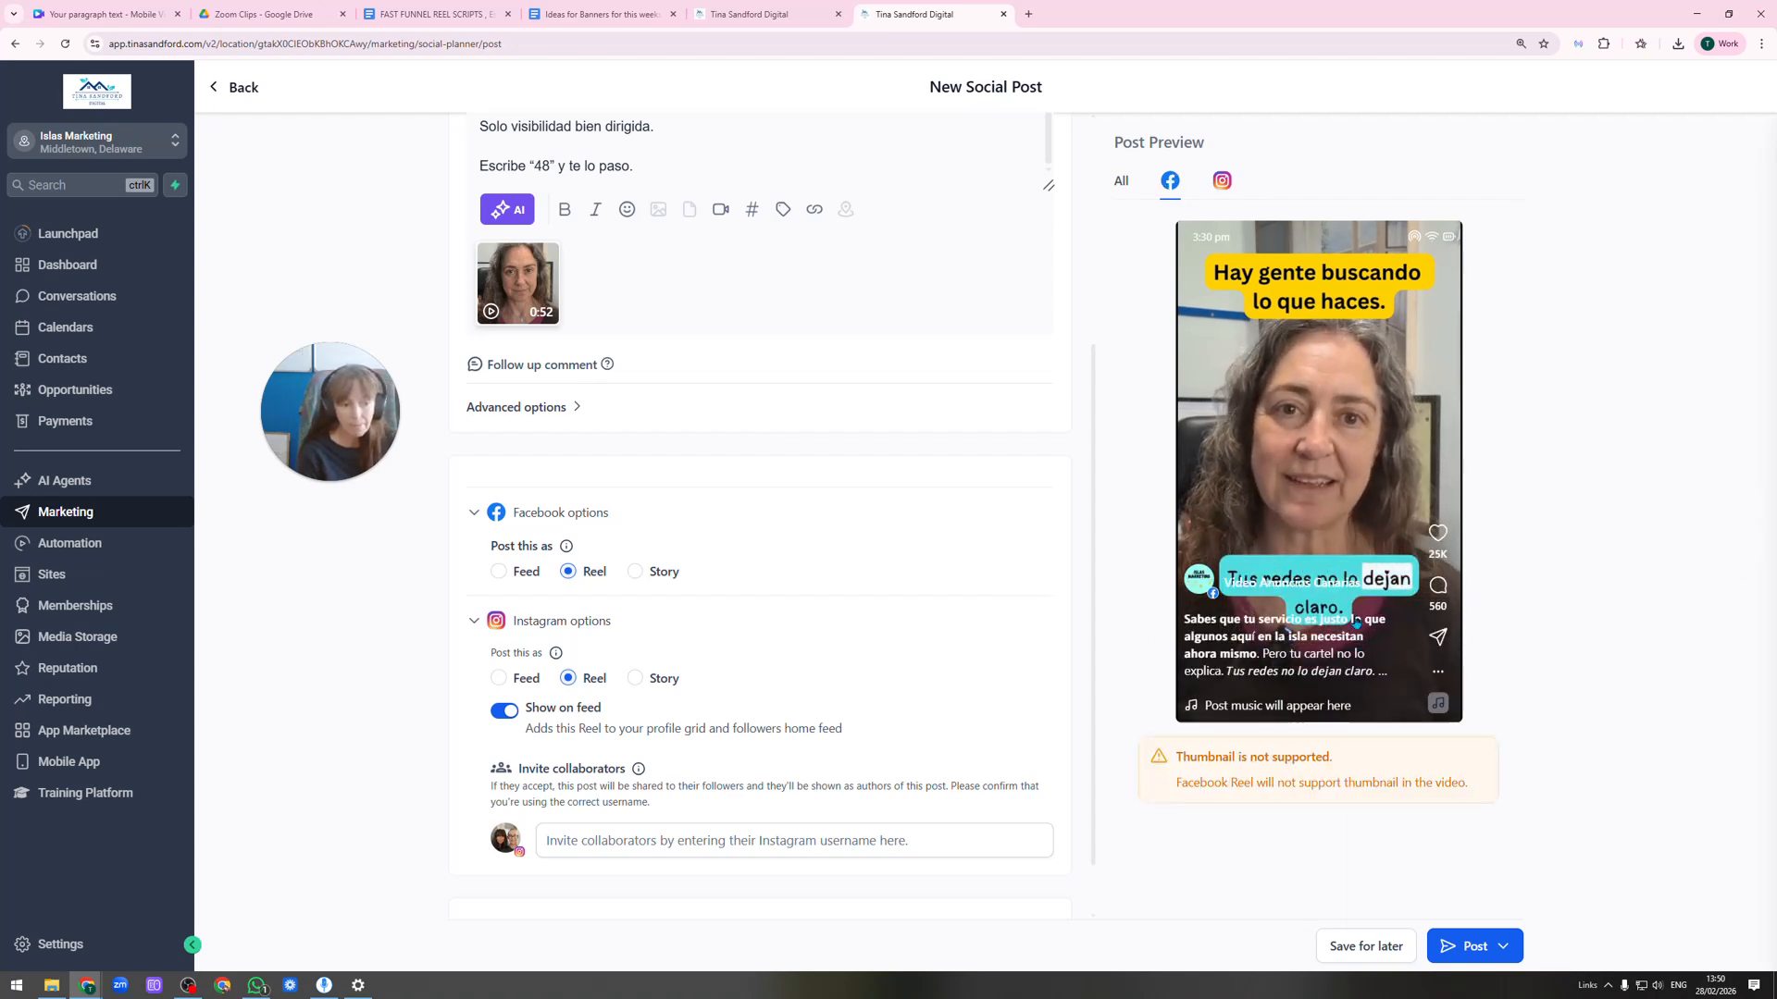
scroll(1019, 446, "up", 8)
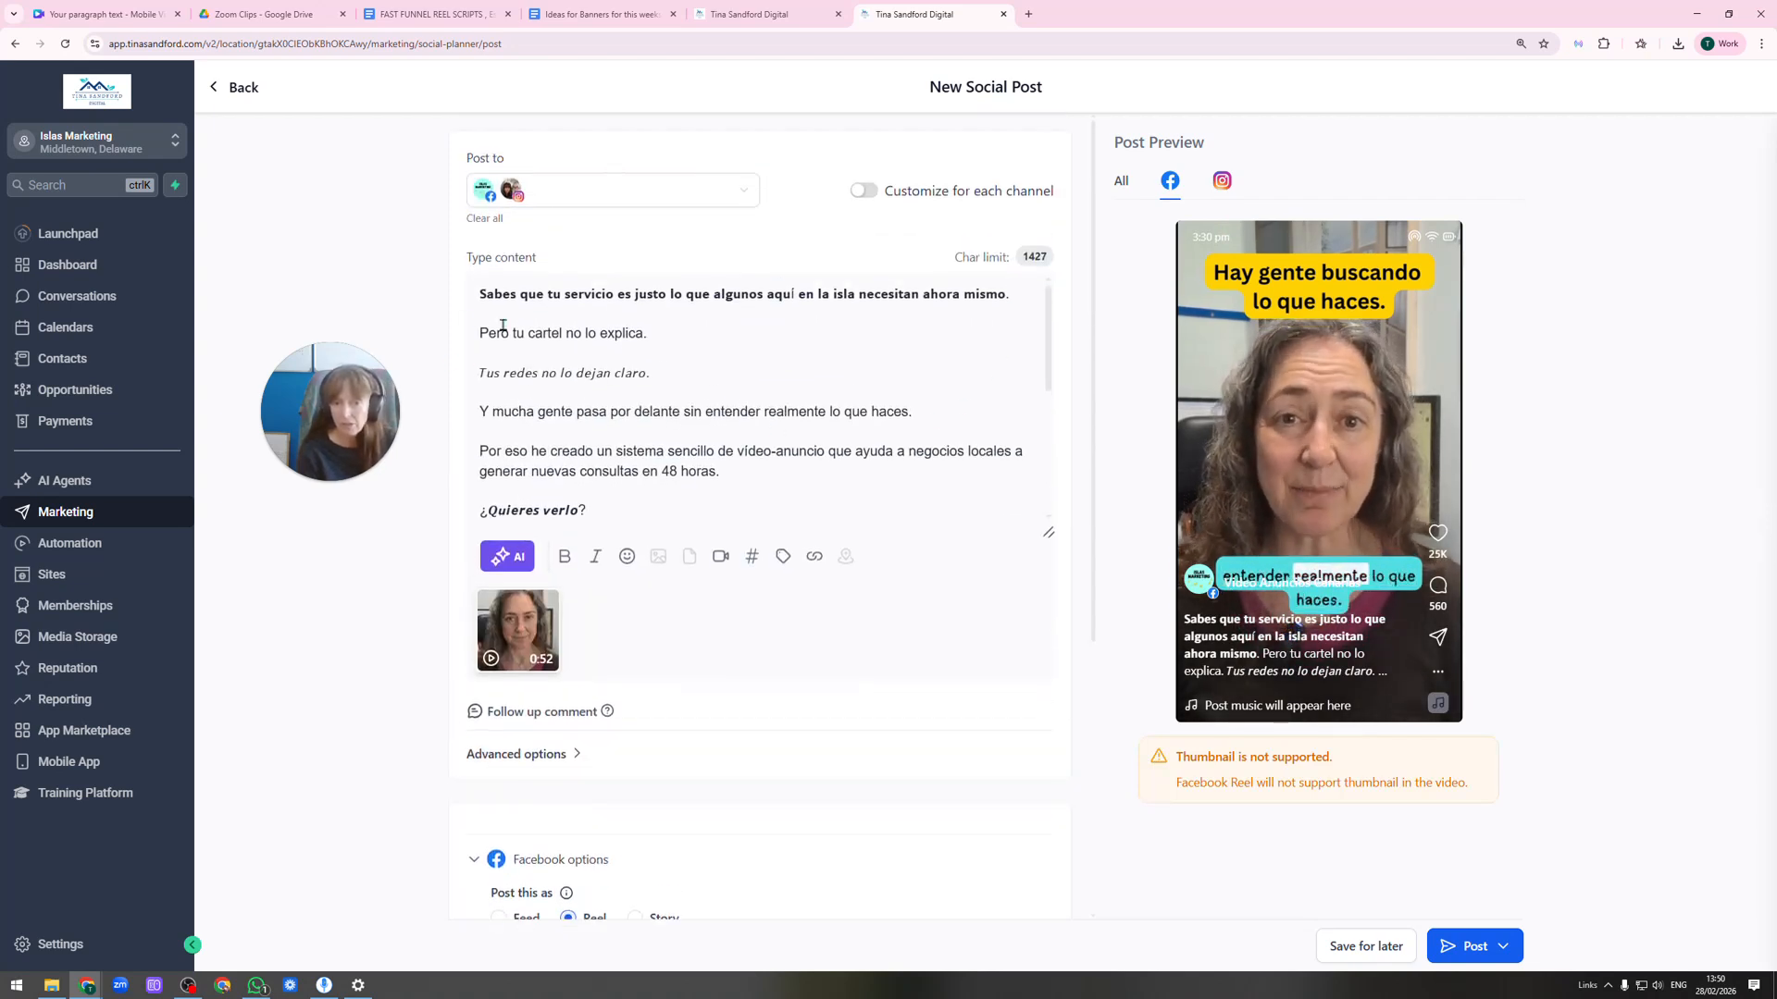
left_click_drag(478, 332, 812, 610)
key("BackSpace")
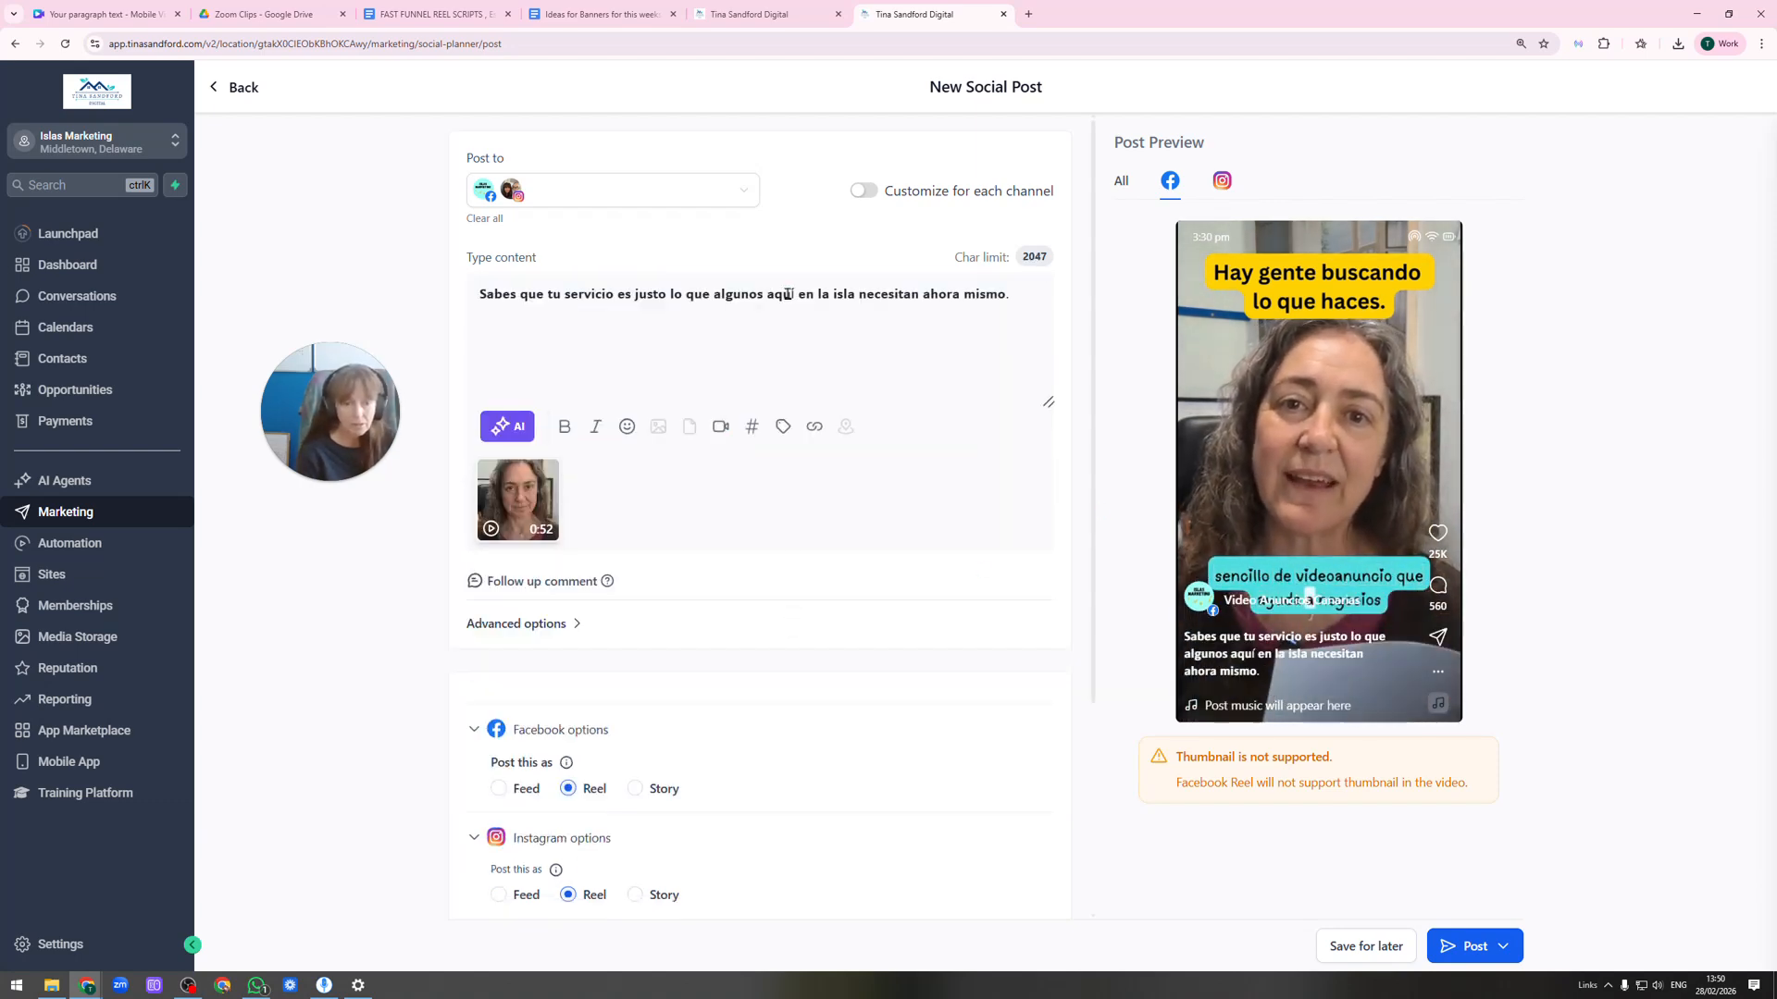
key("ctrl+z")
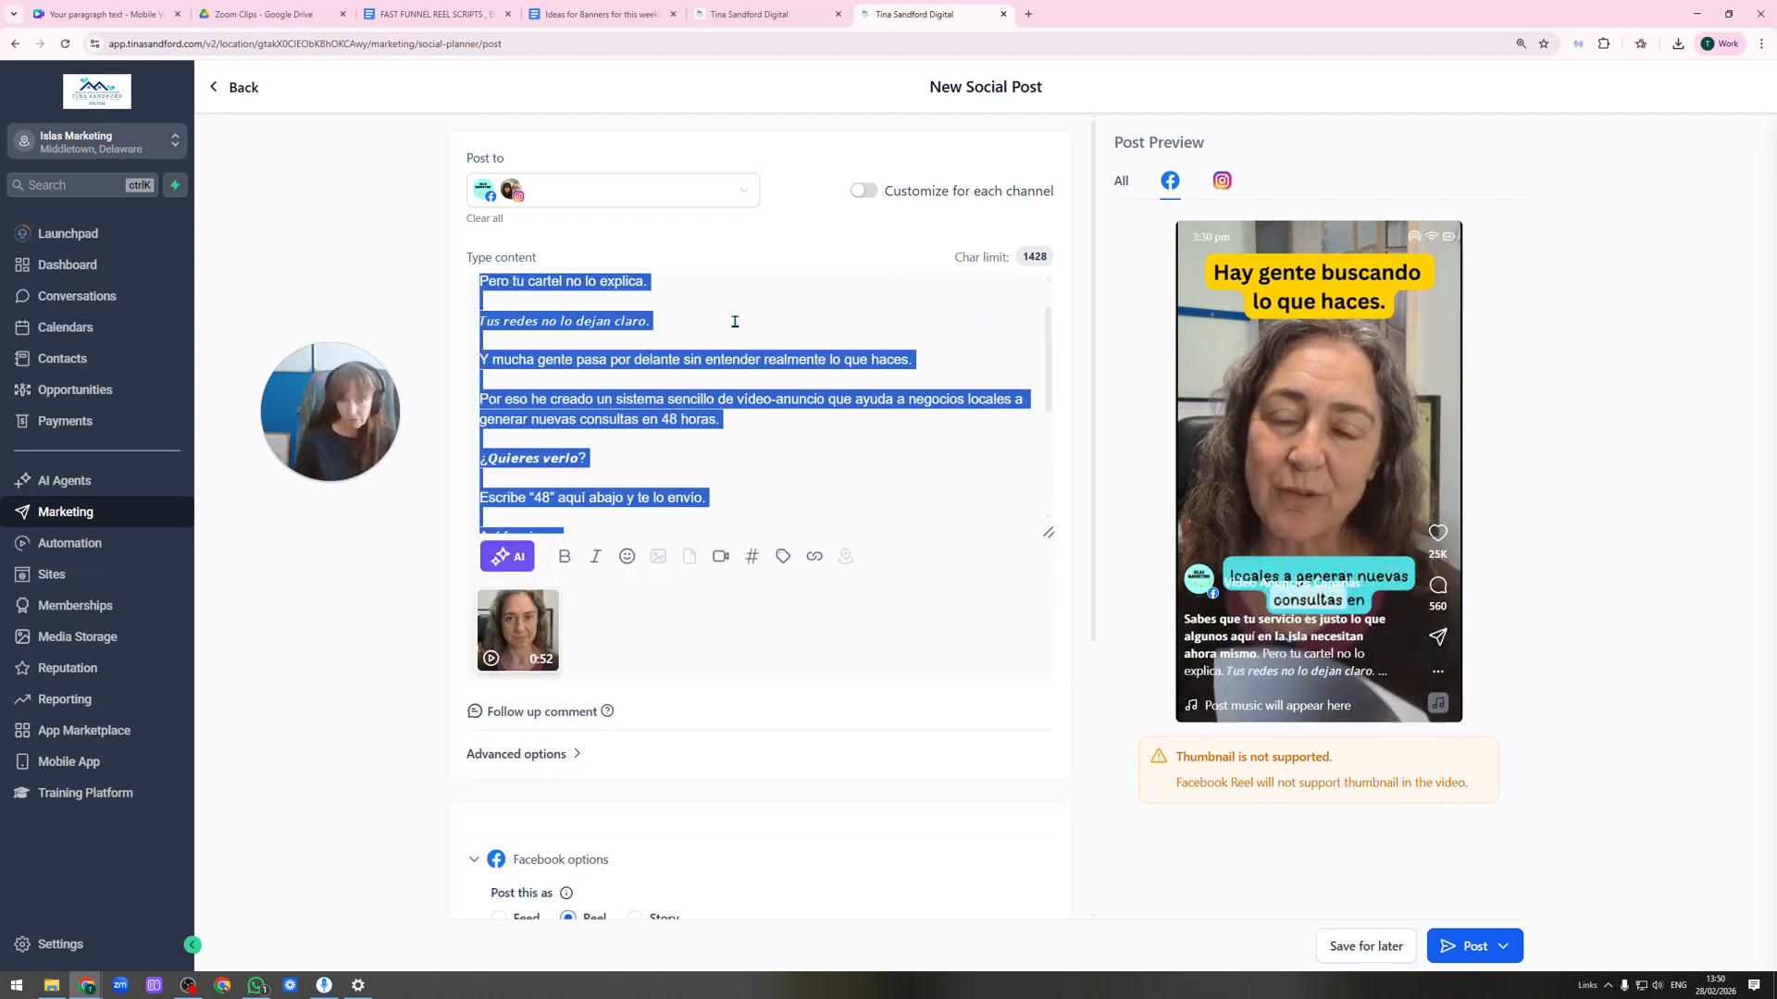
Cut the post text down to only the closing line "Escribe “48” y te lo paso." and check it in the Instagram and Facebook previews.
scroll(639, 416, "down", 3)
scroll(640, 416, "down", 5)
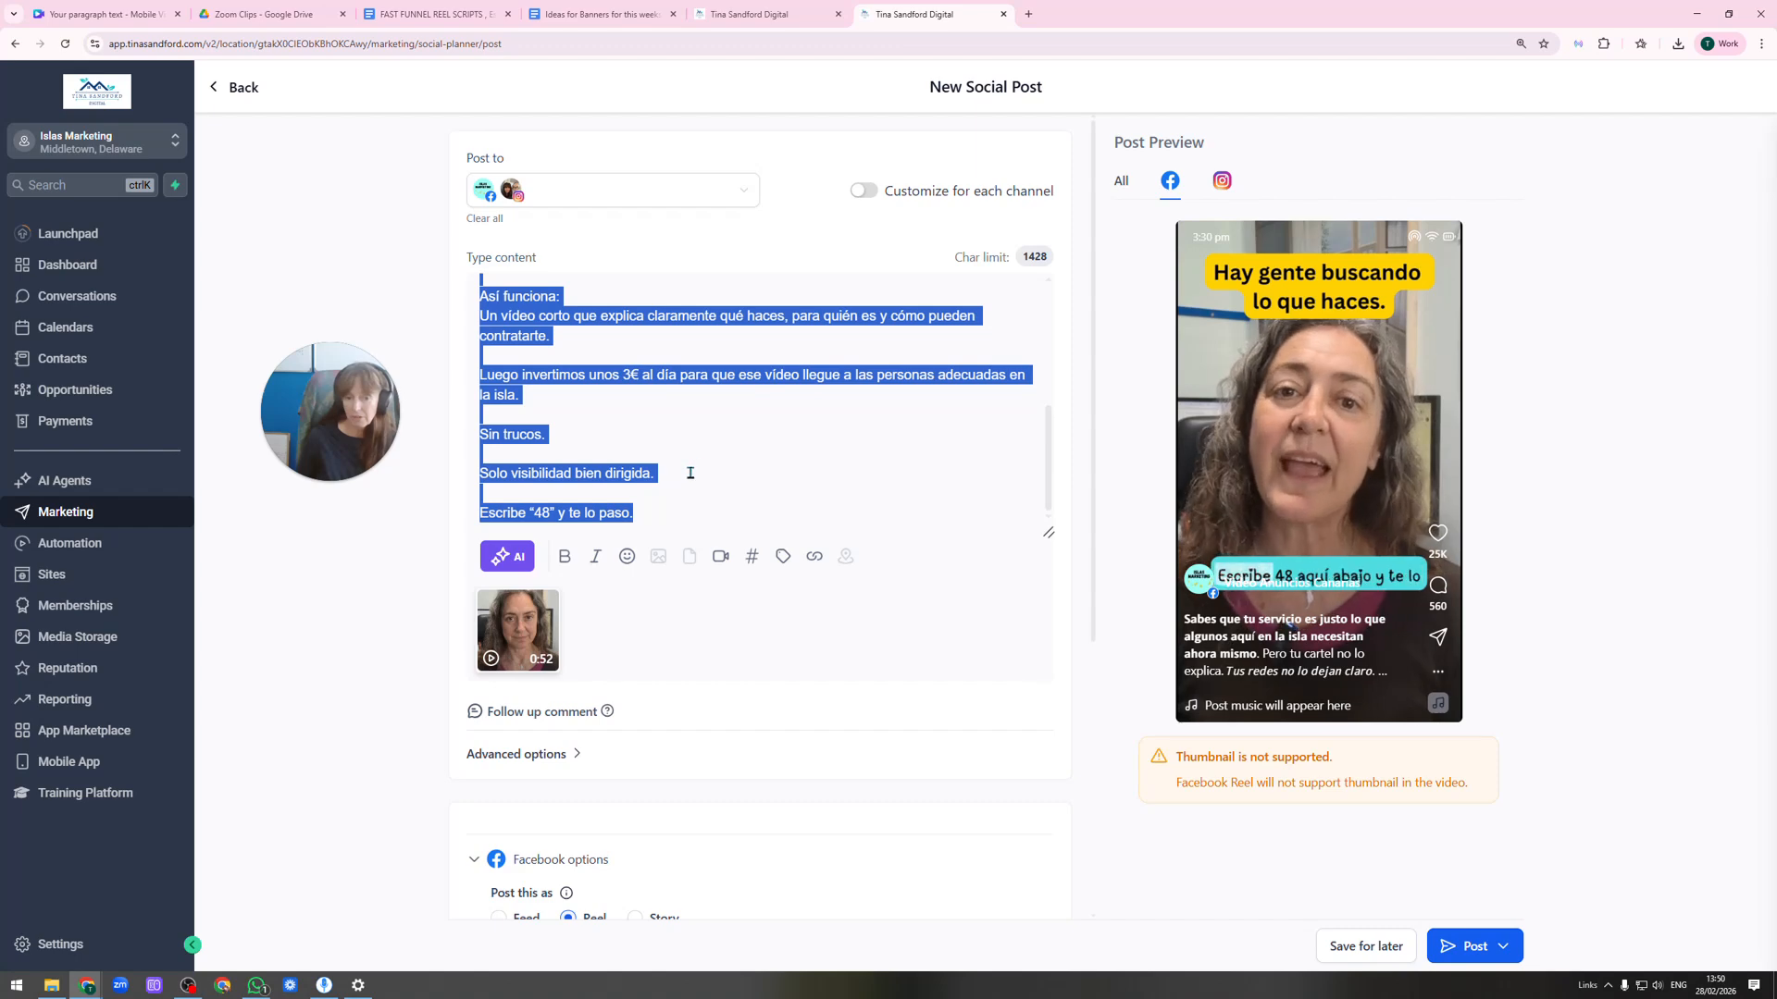
left_click_drag(682, 476, 438, 242)
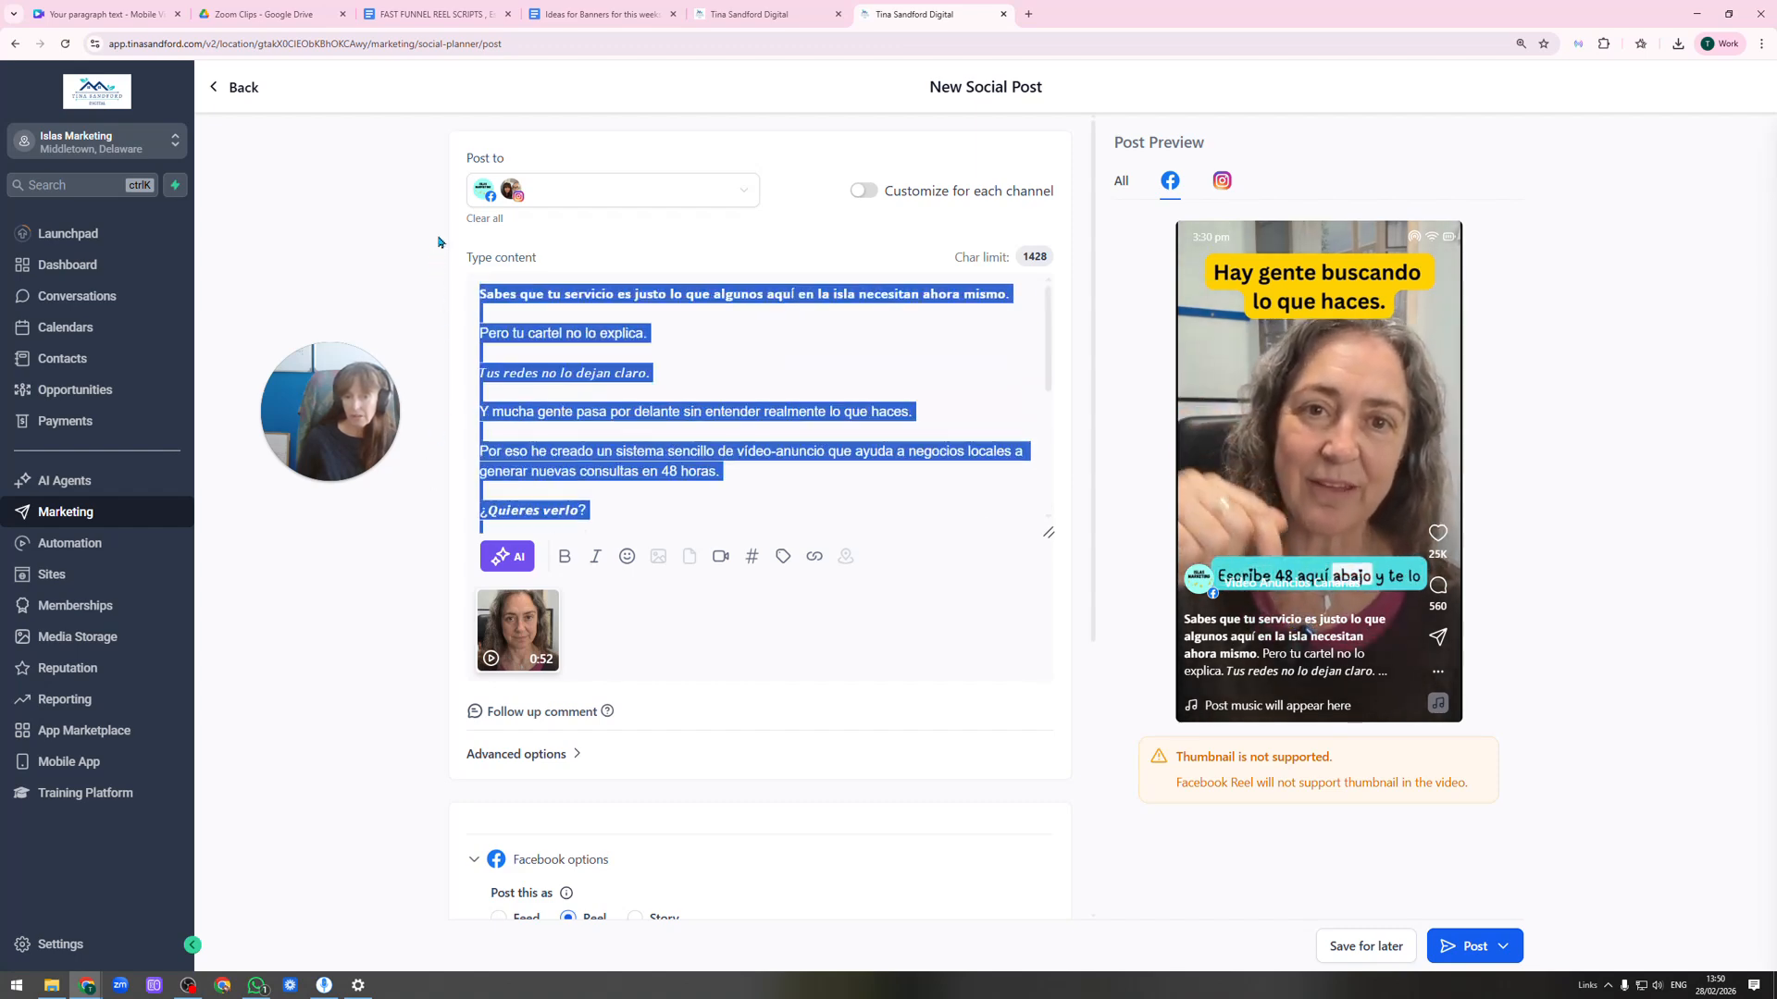
key("BackSpace")
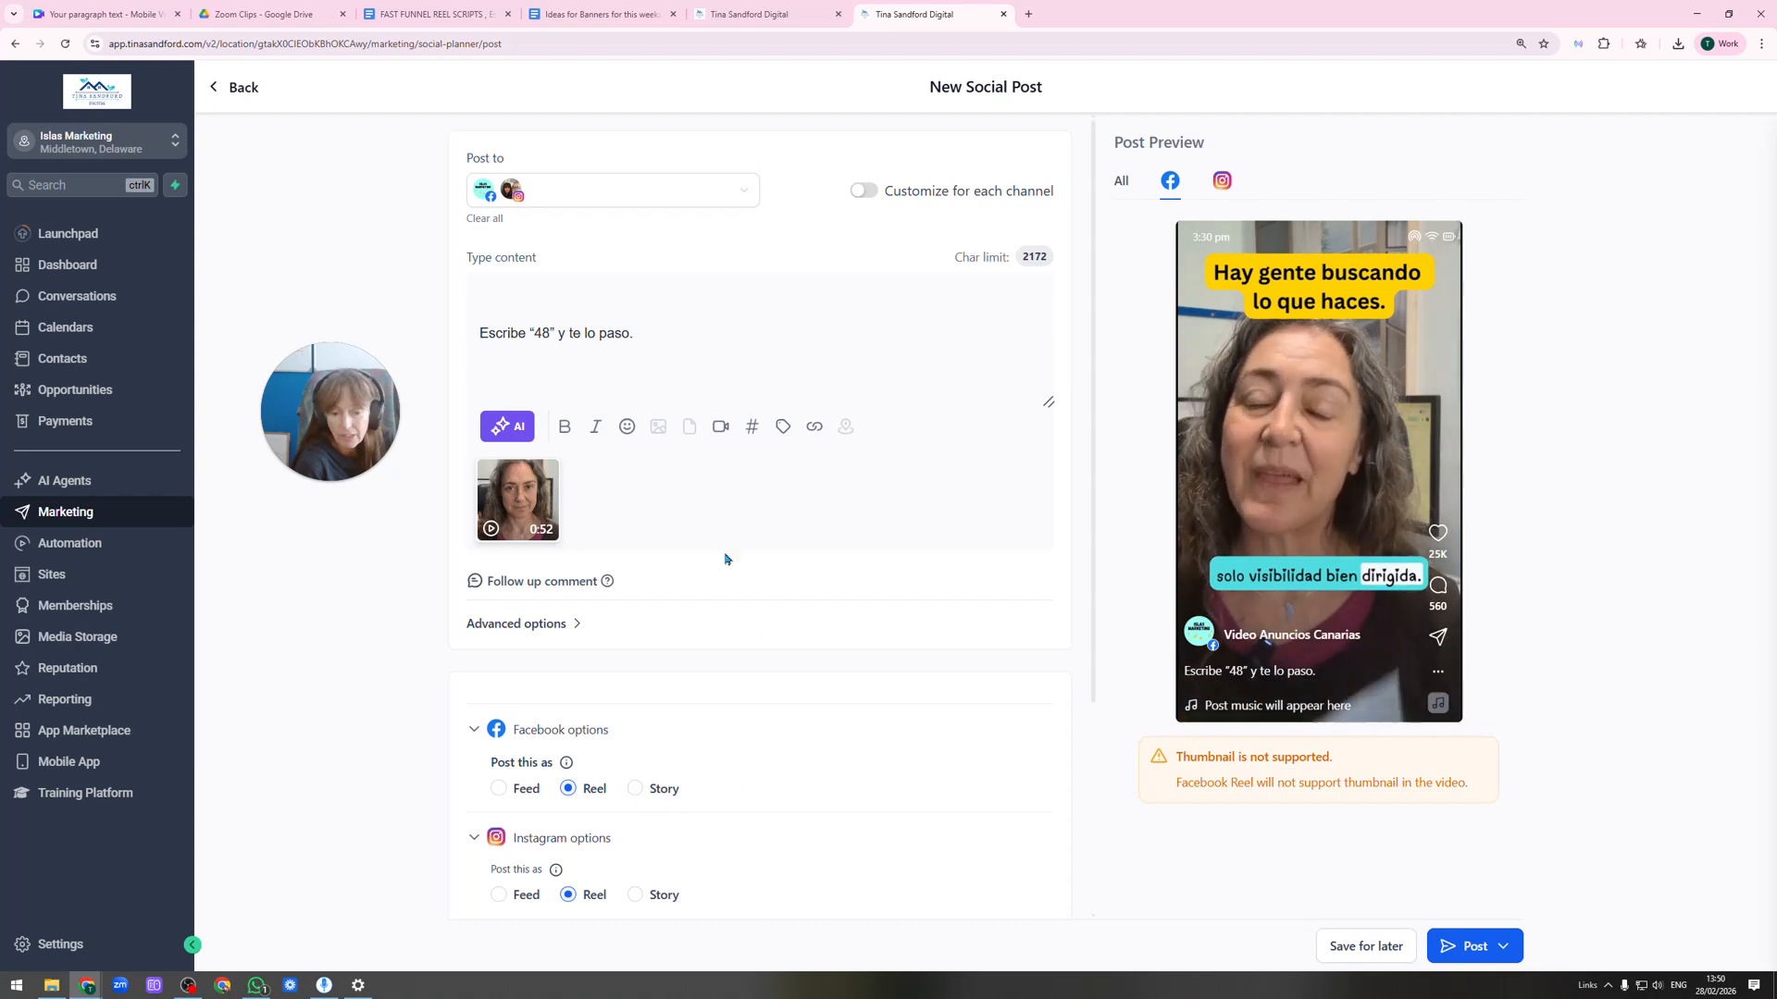
left_click(1222, 181)
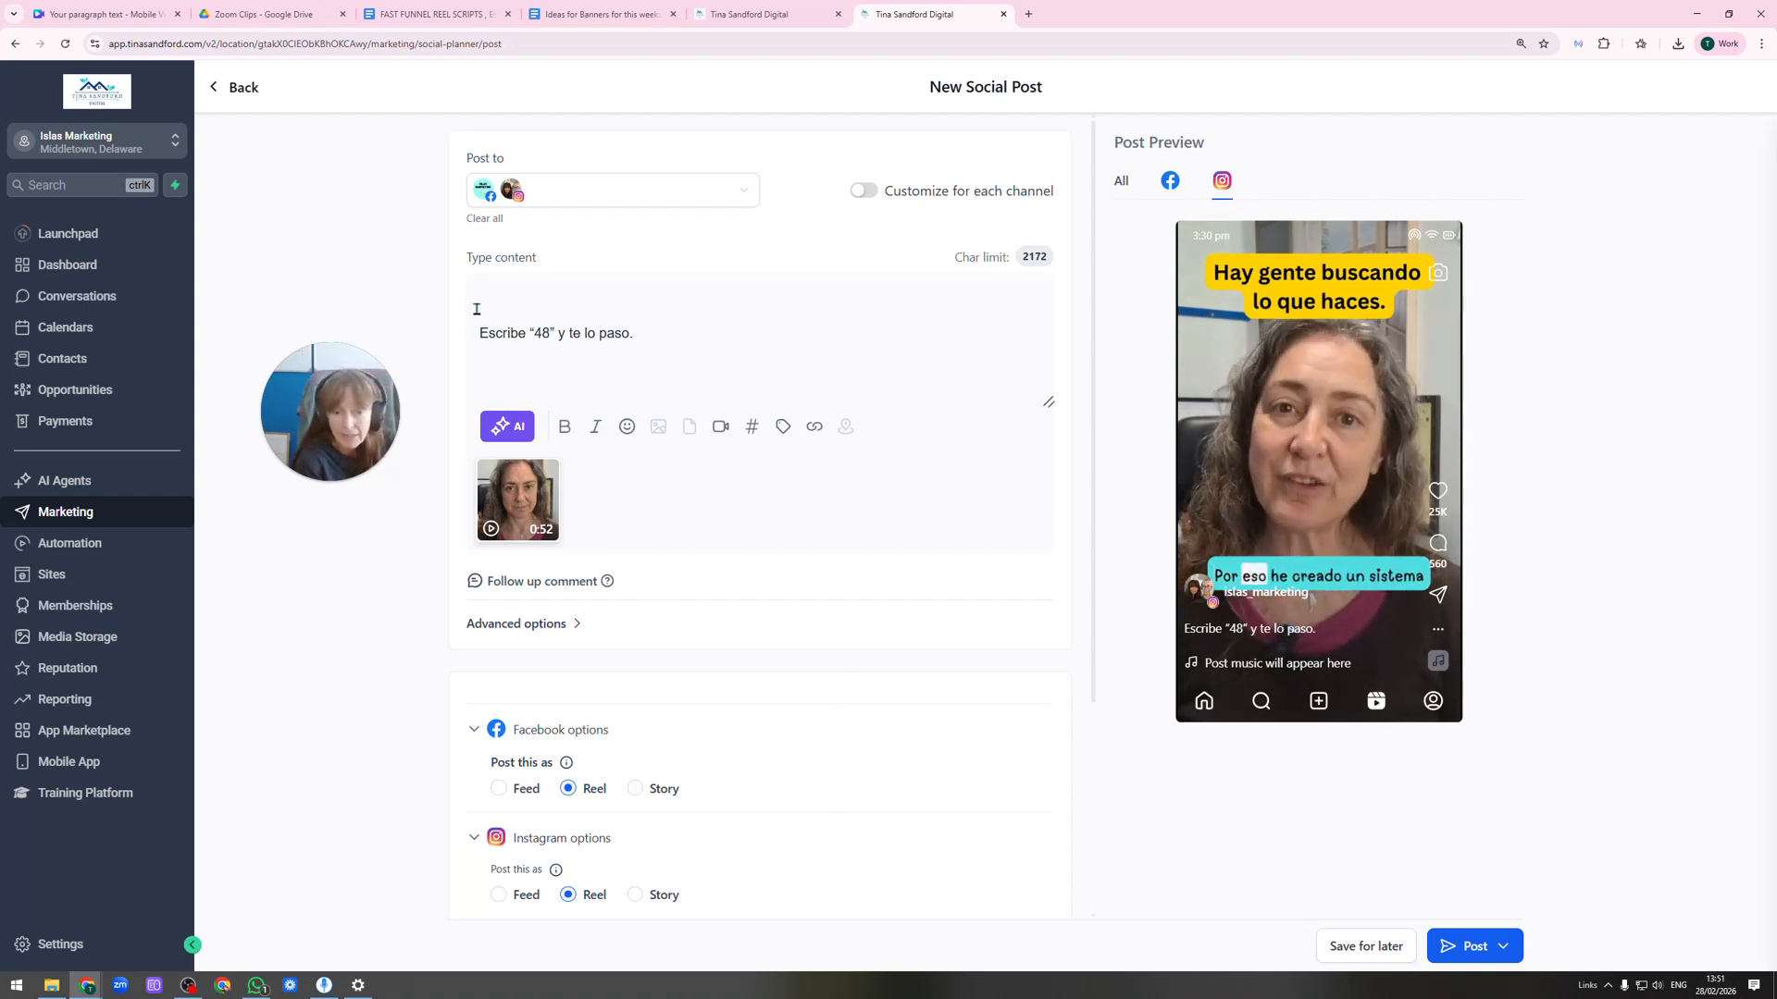
key("Delete")
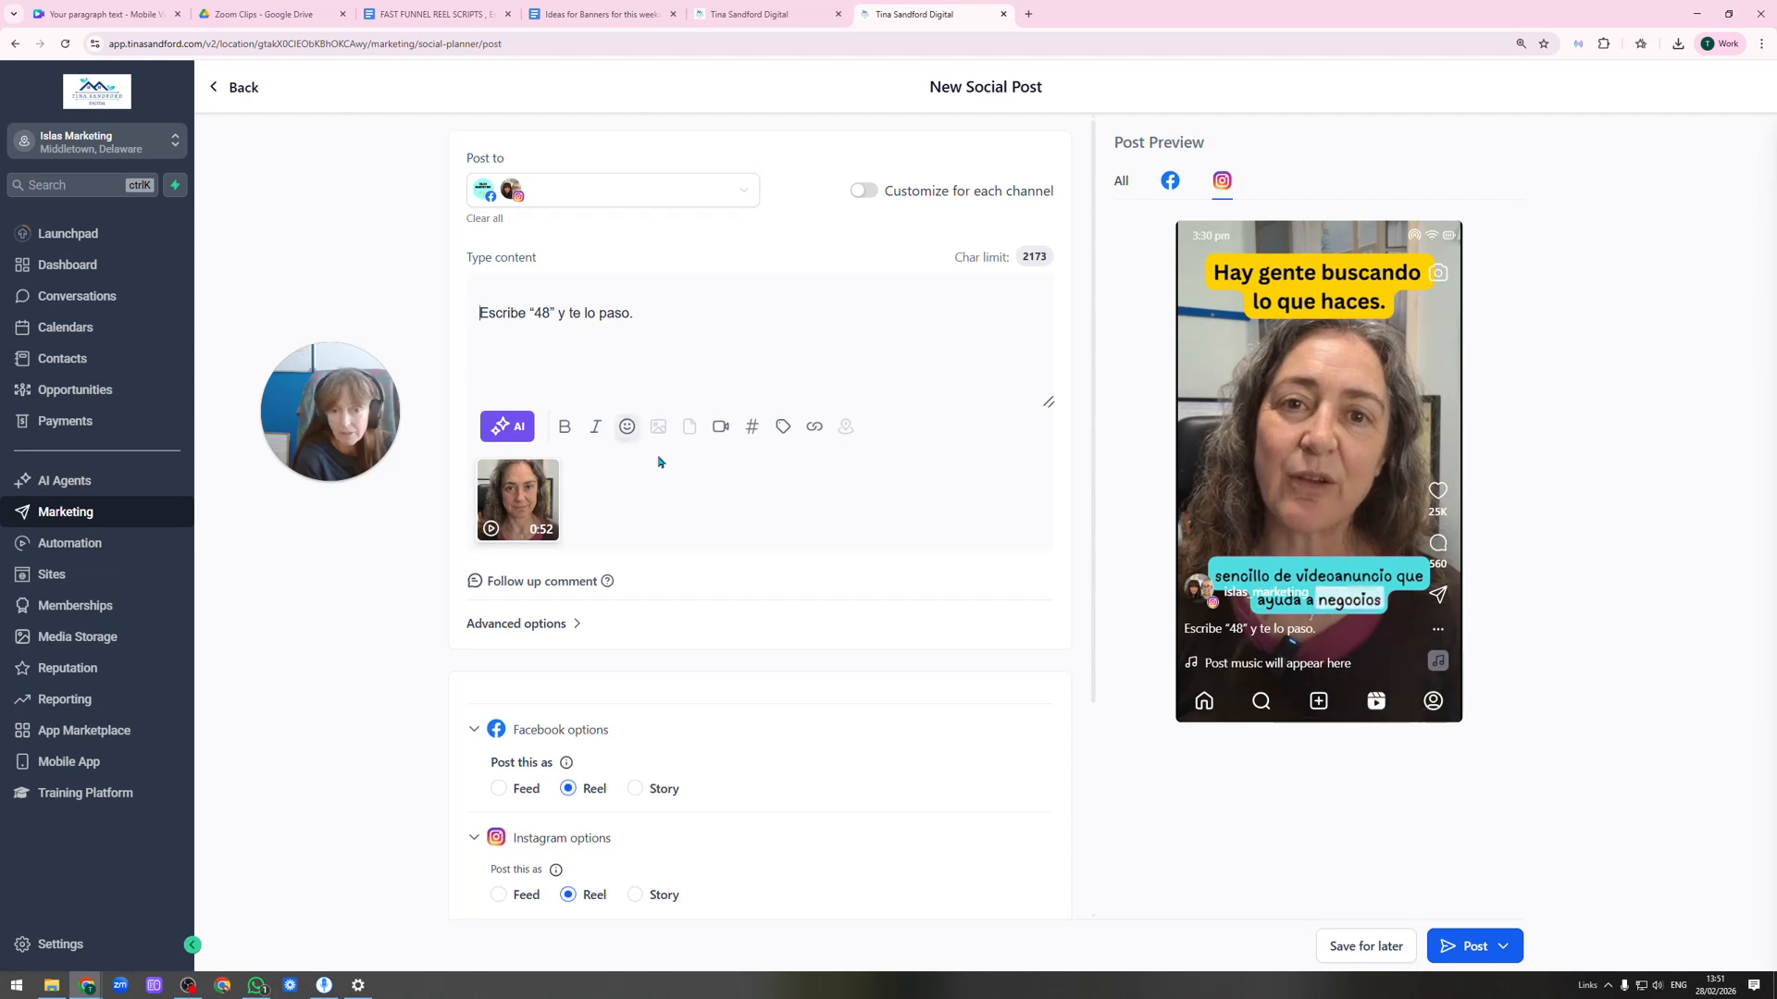
key("Delete")
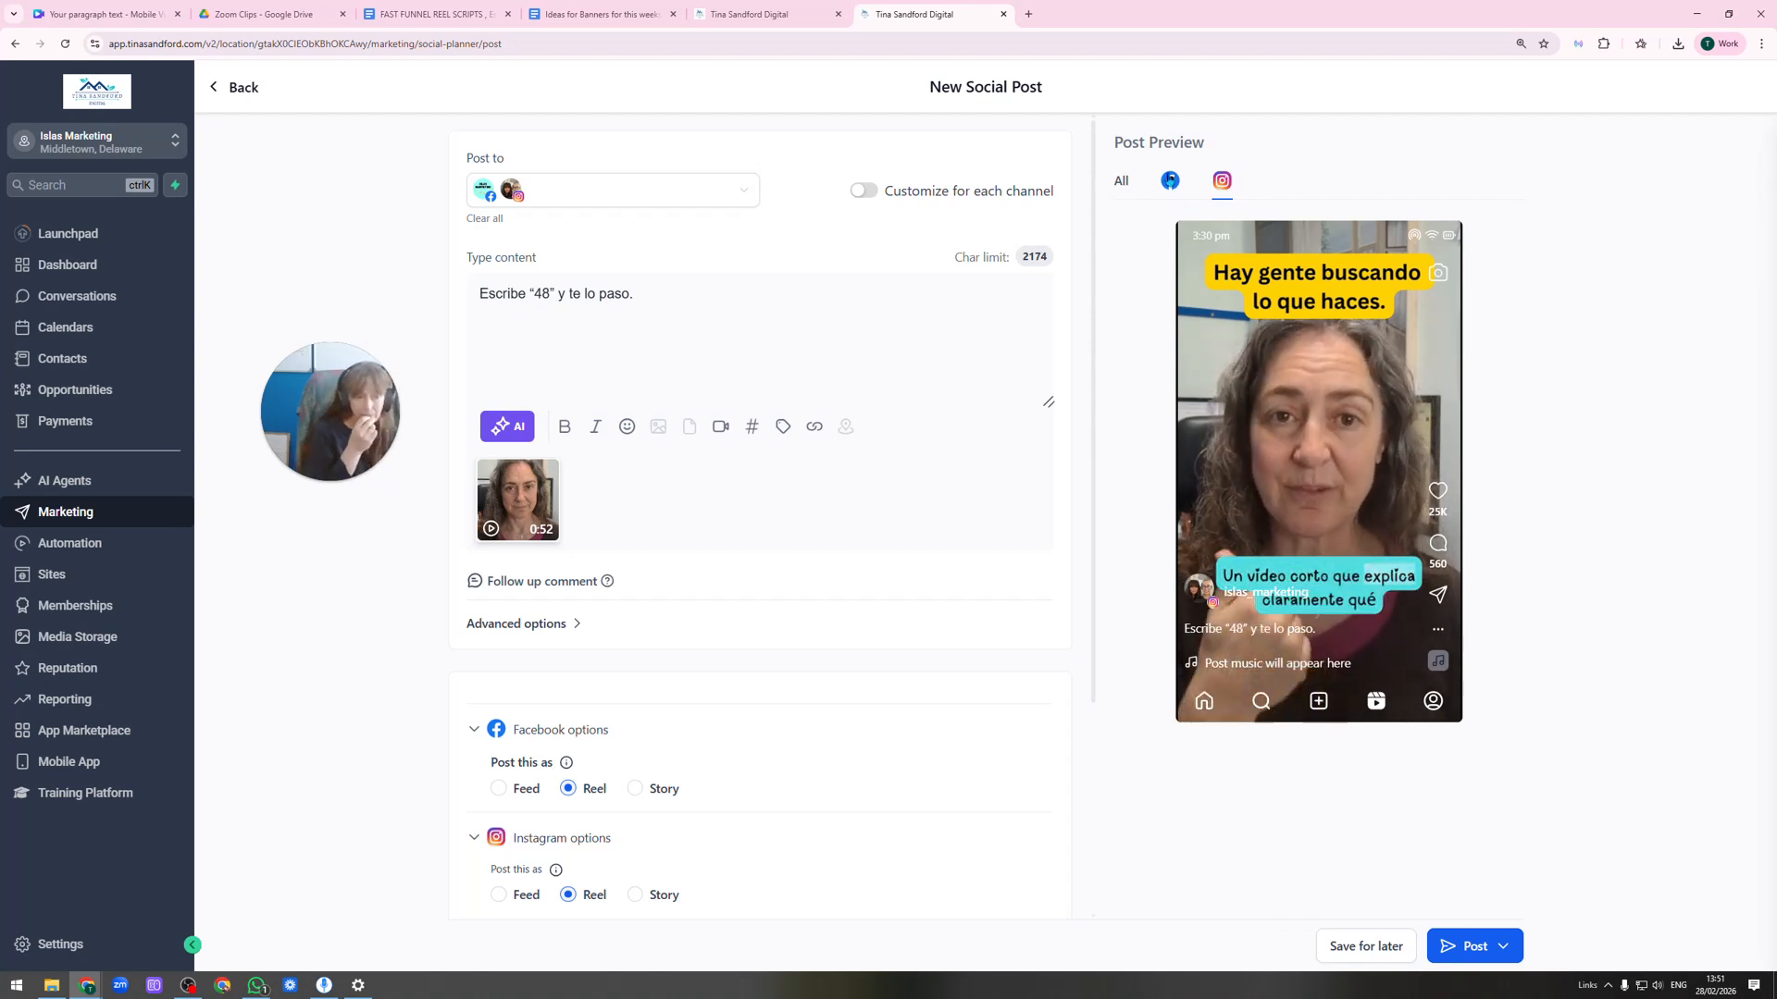
left_click(1170, 180)
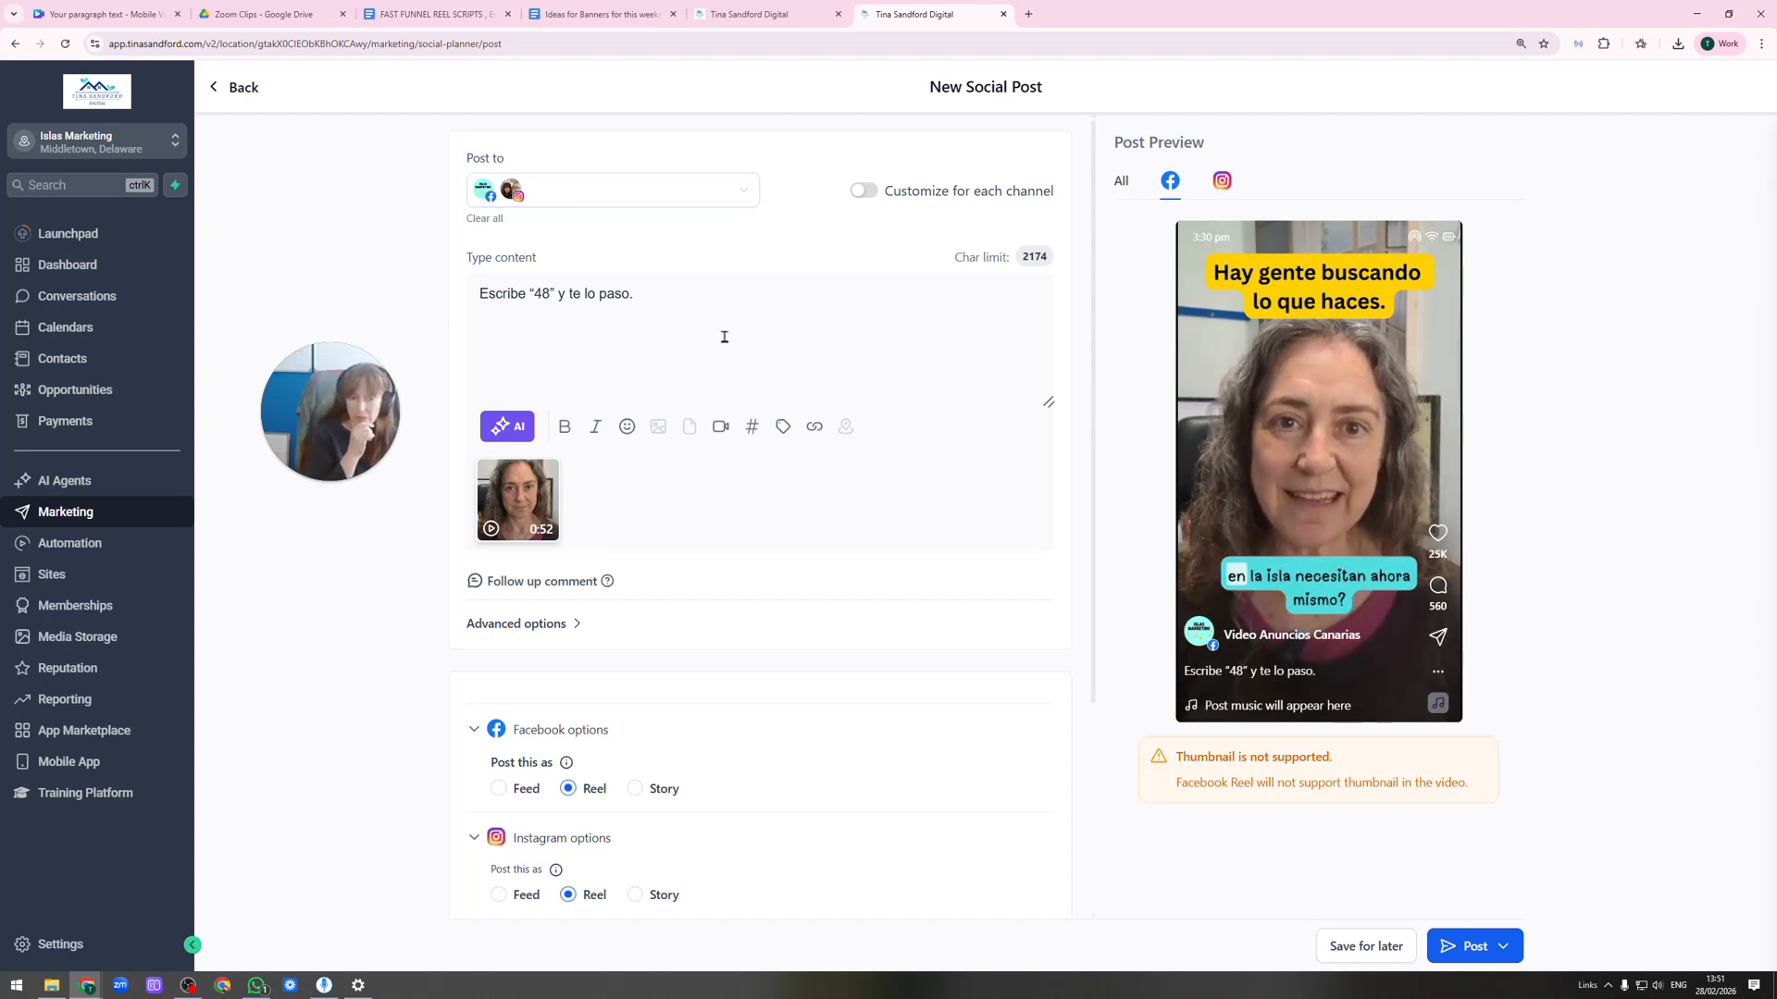
scroll(1022, 583, "down", 3)
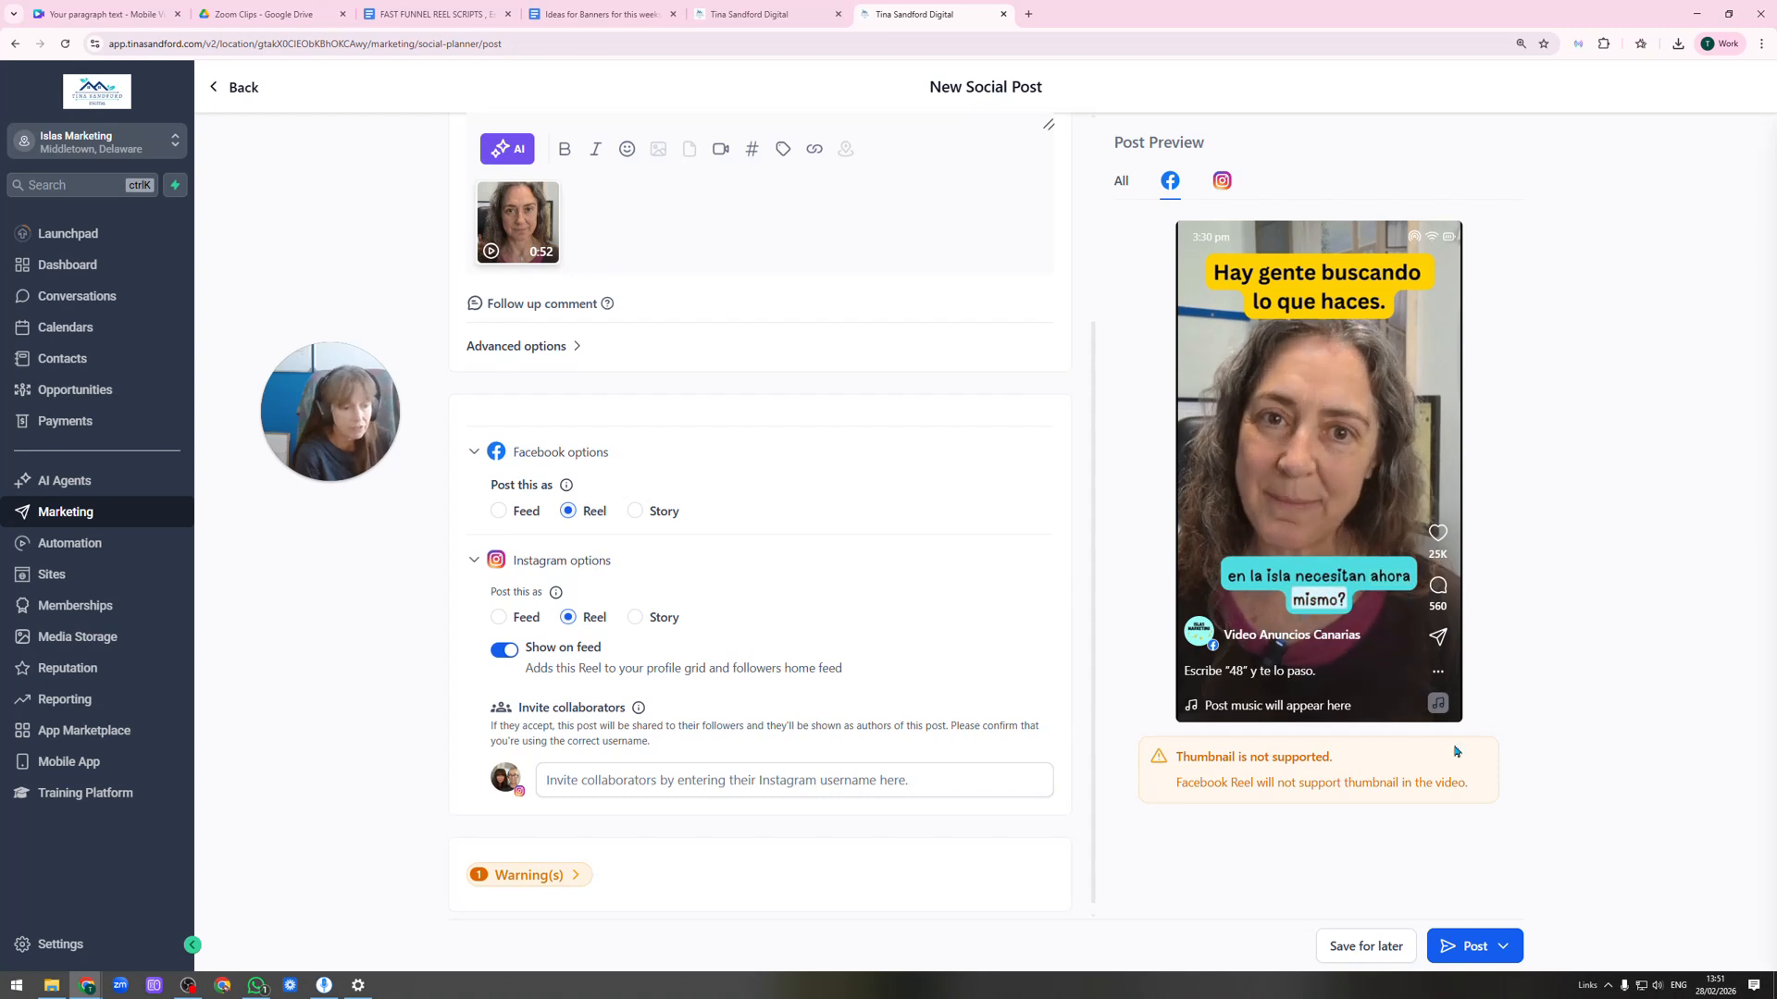
left_click(1469, 950)
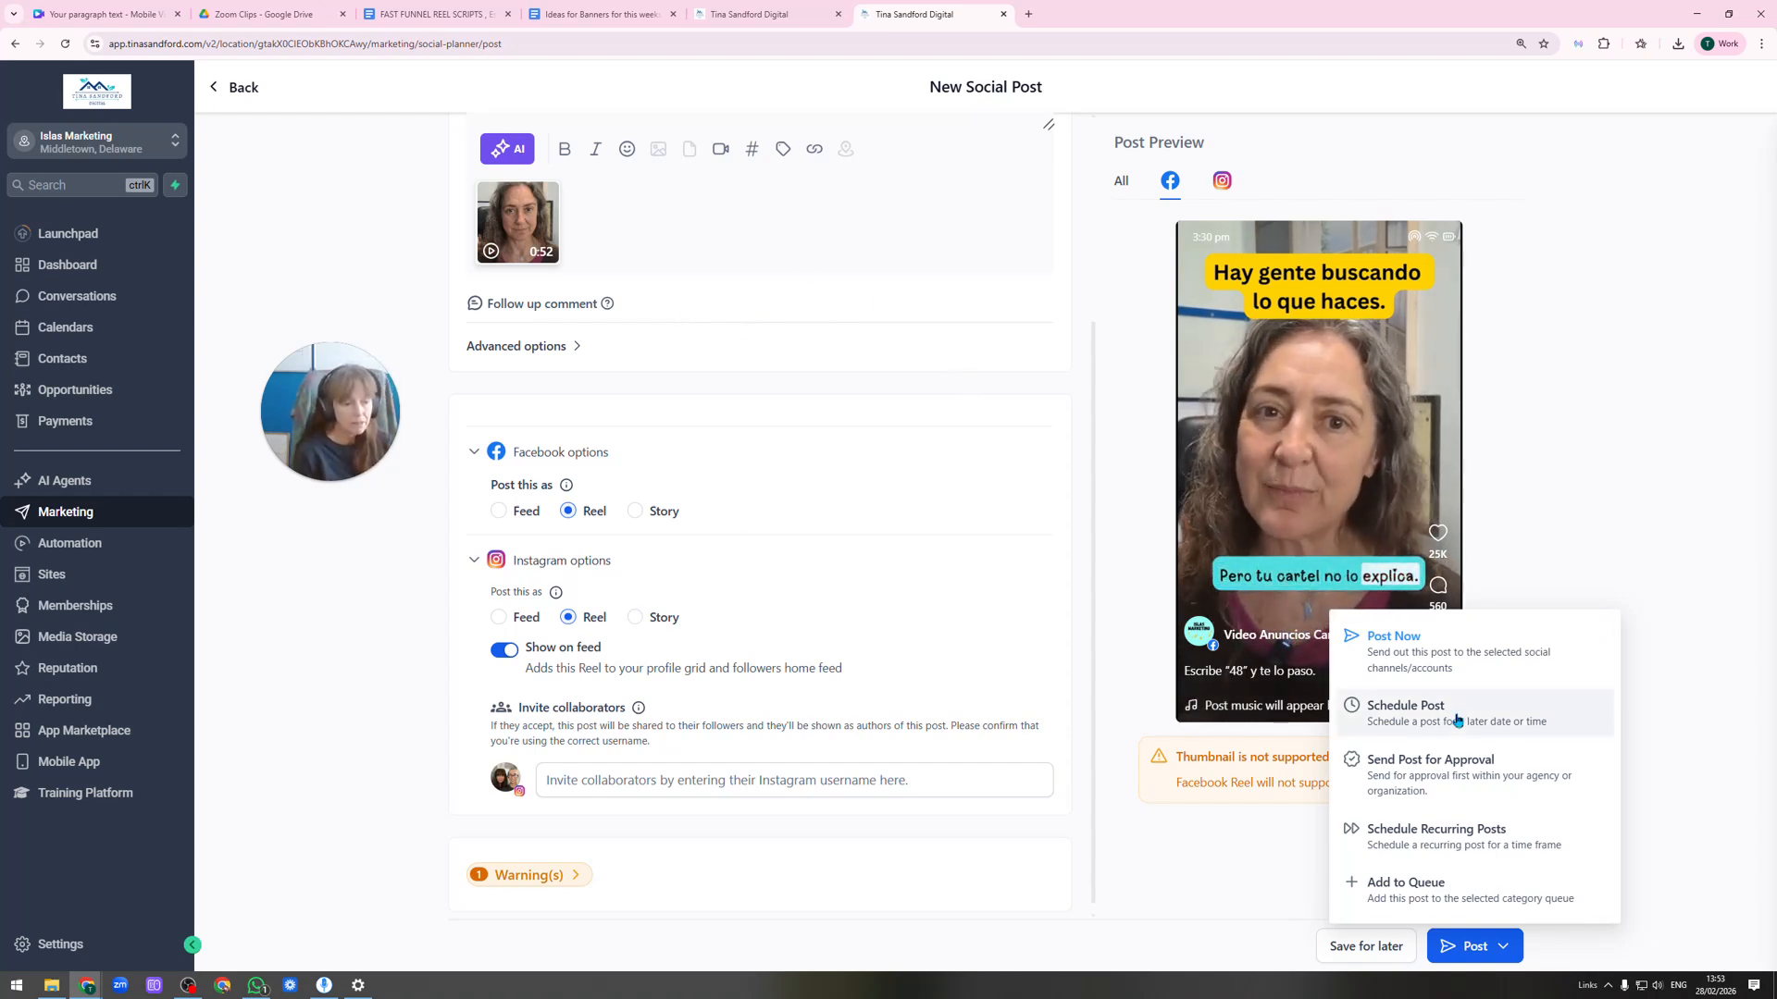
left_click(1408, 726)
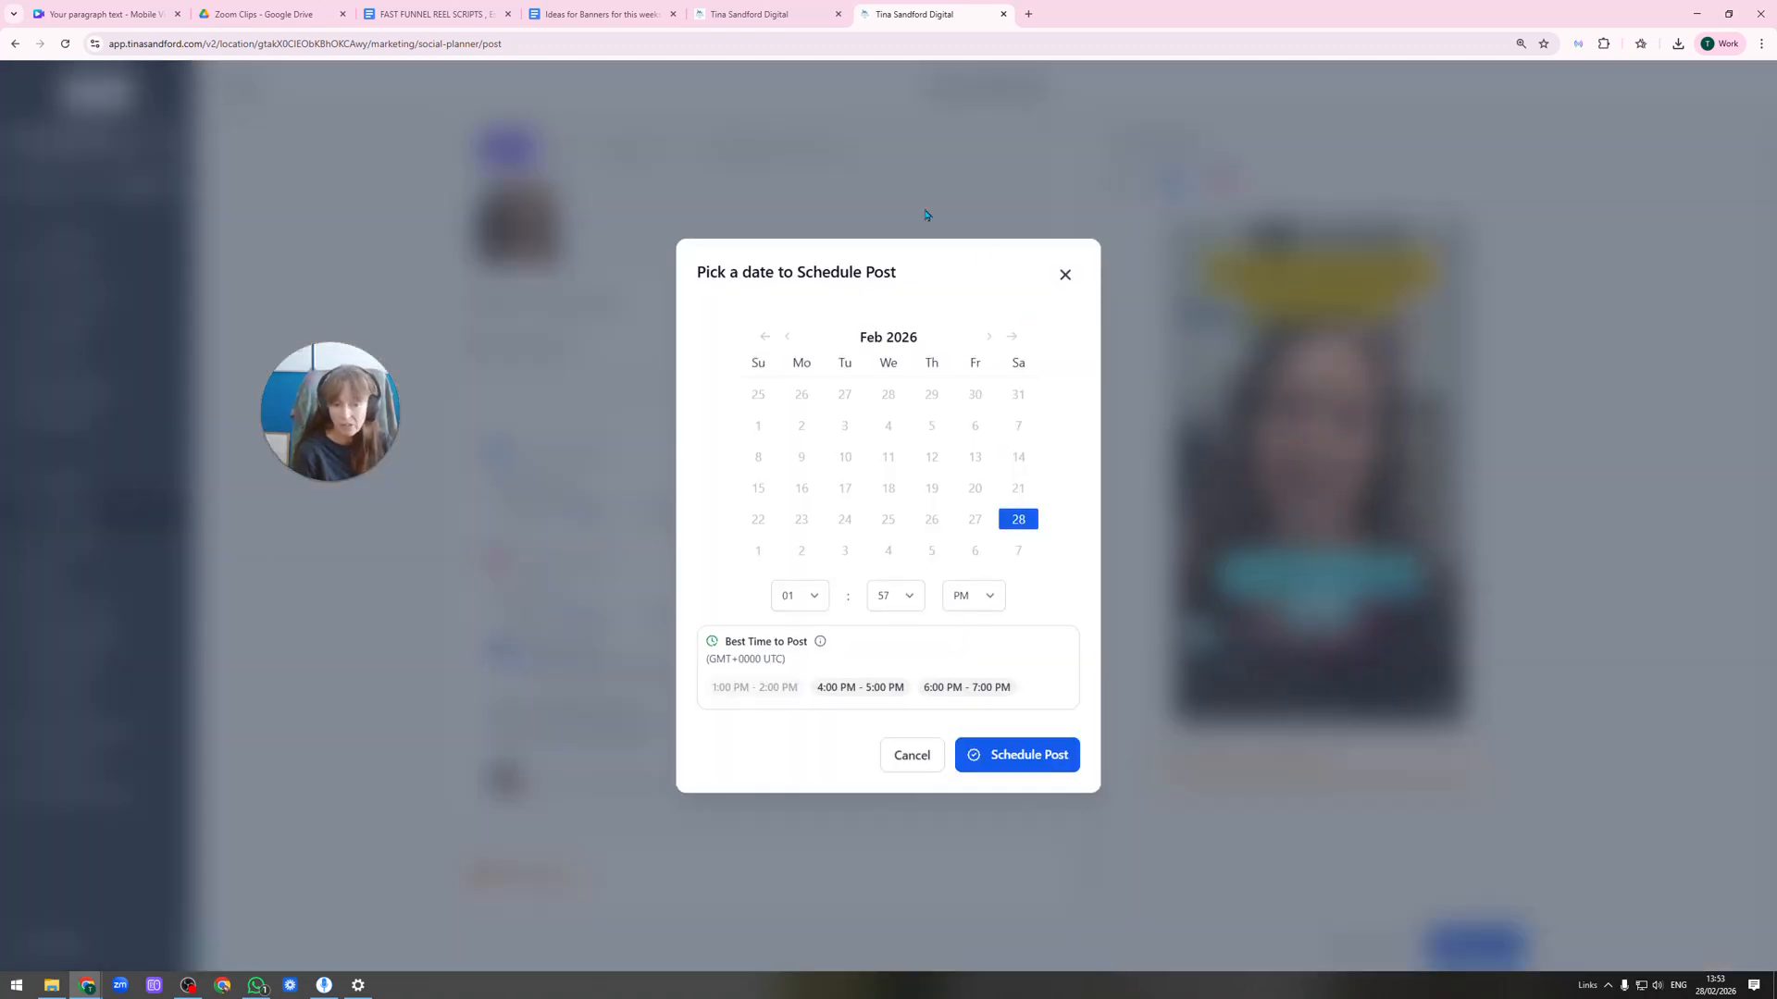
left_click(988, 337)
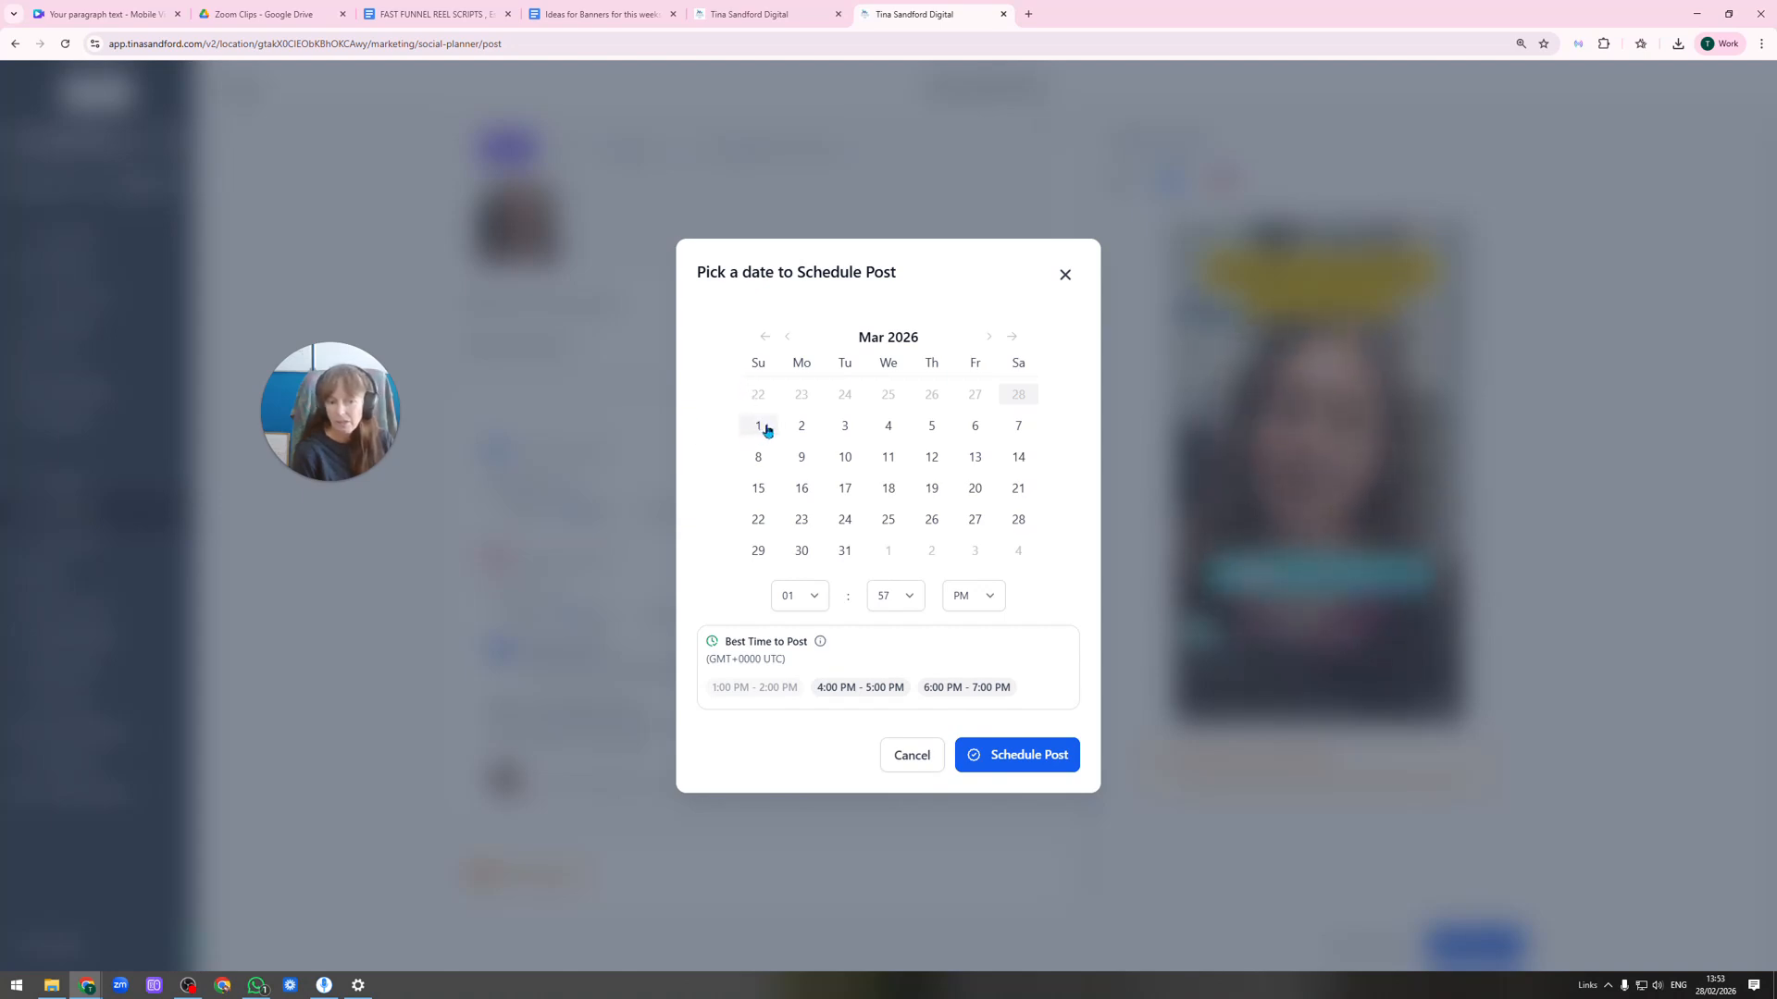
left_click(892, 427)
left_click(815, 596)
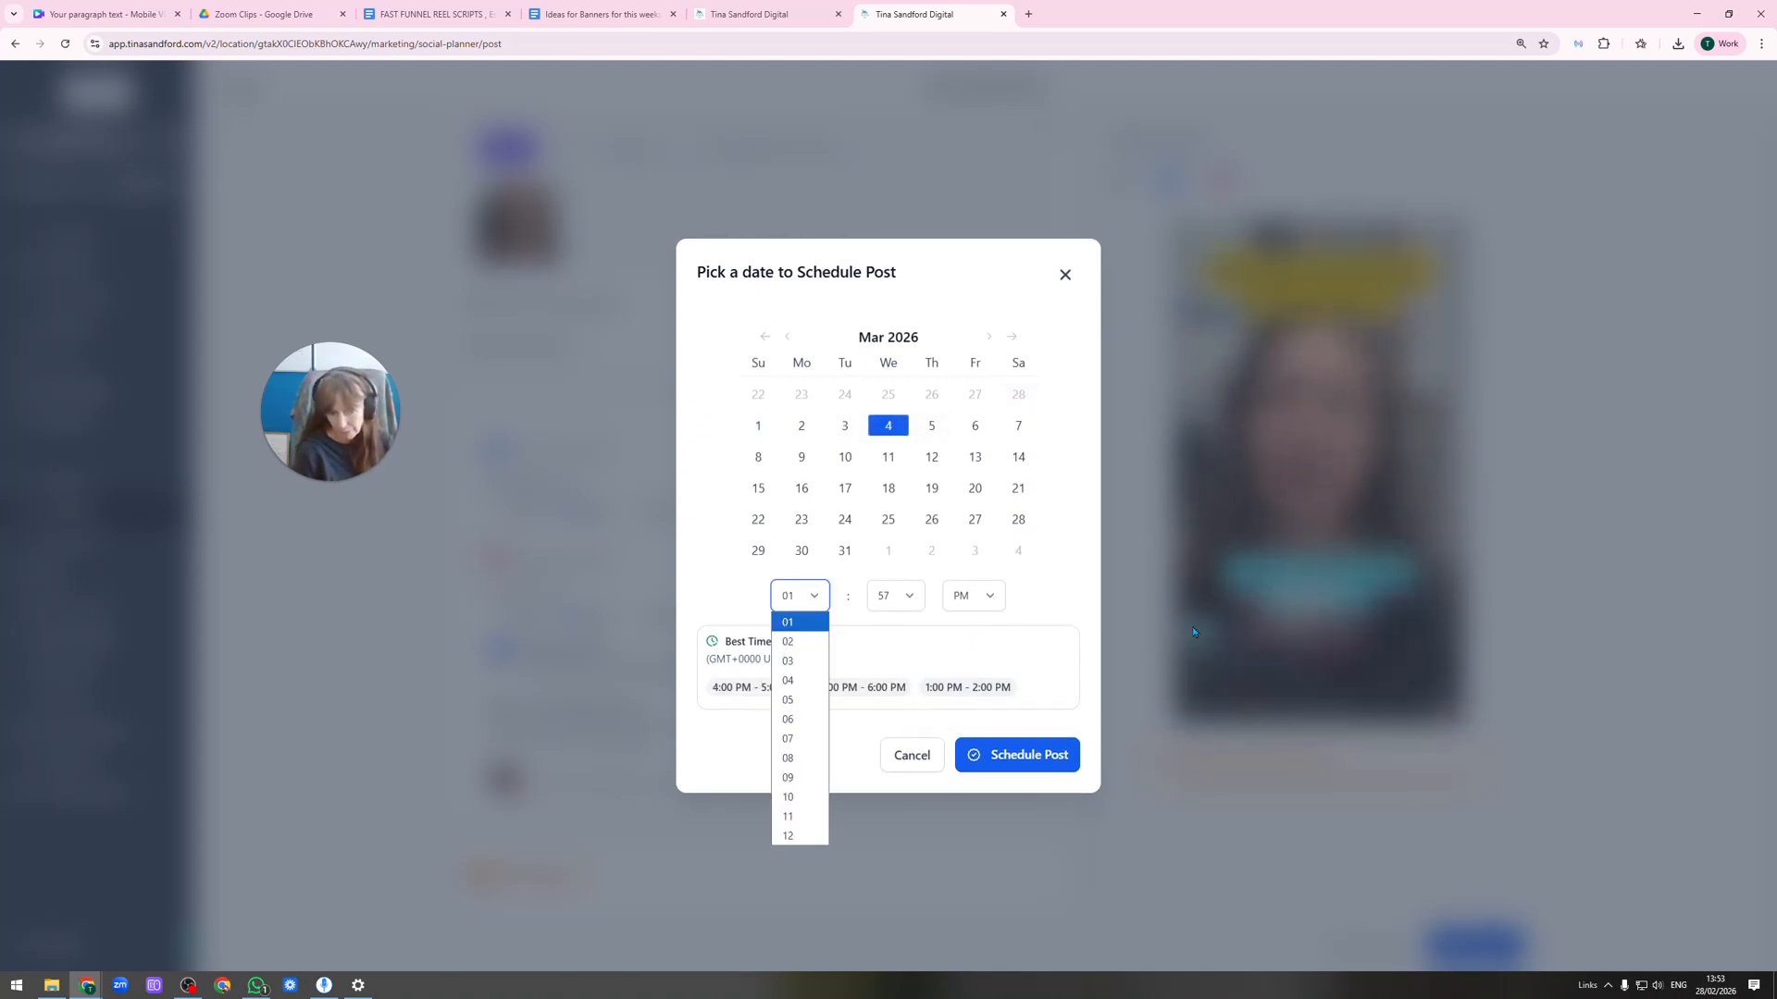
left_click(915, 755)
Publish the Reel immediately to both channels and look over the planner's February posts in the calendar view.
left_click(1466, 950)
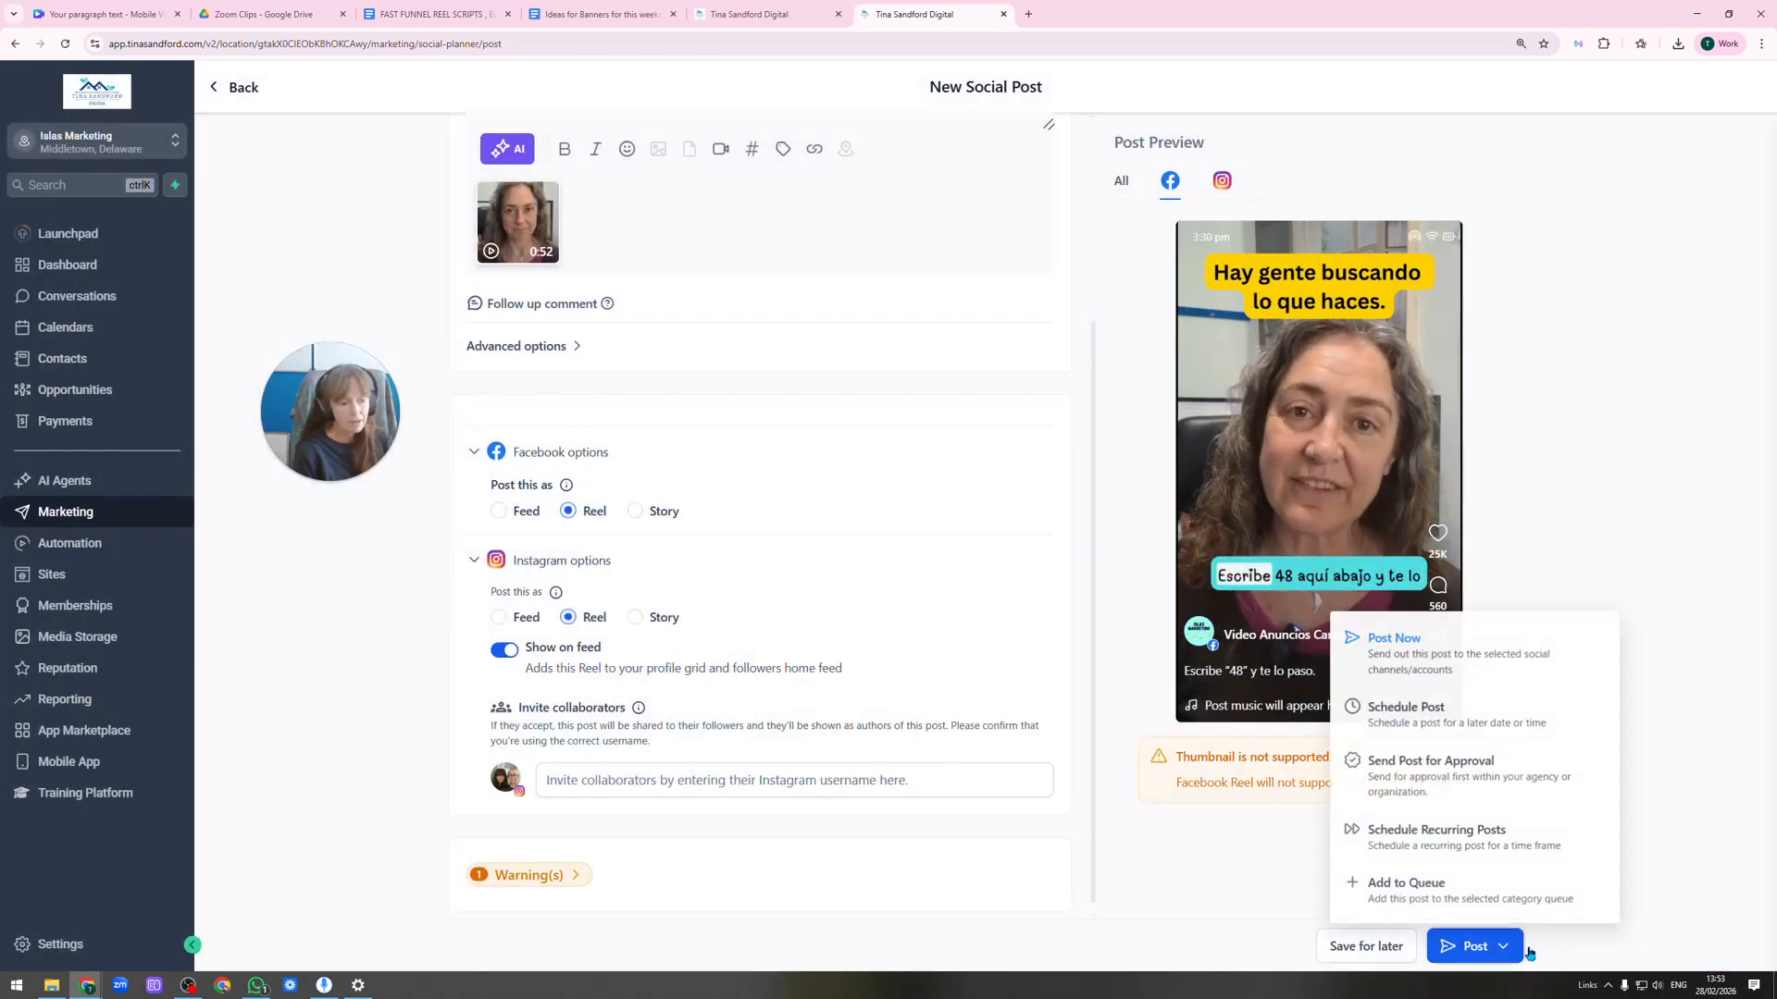
left_click(1395, 644)
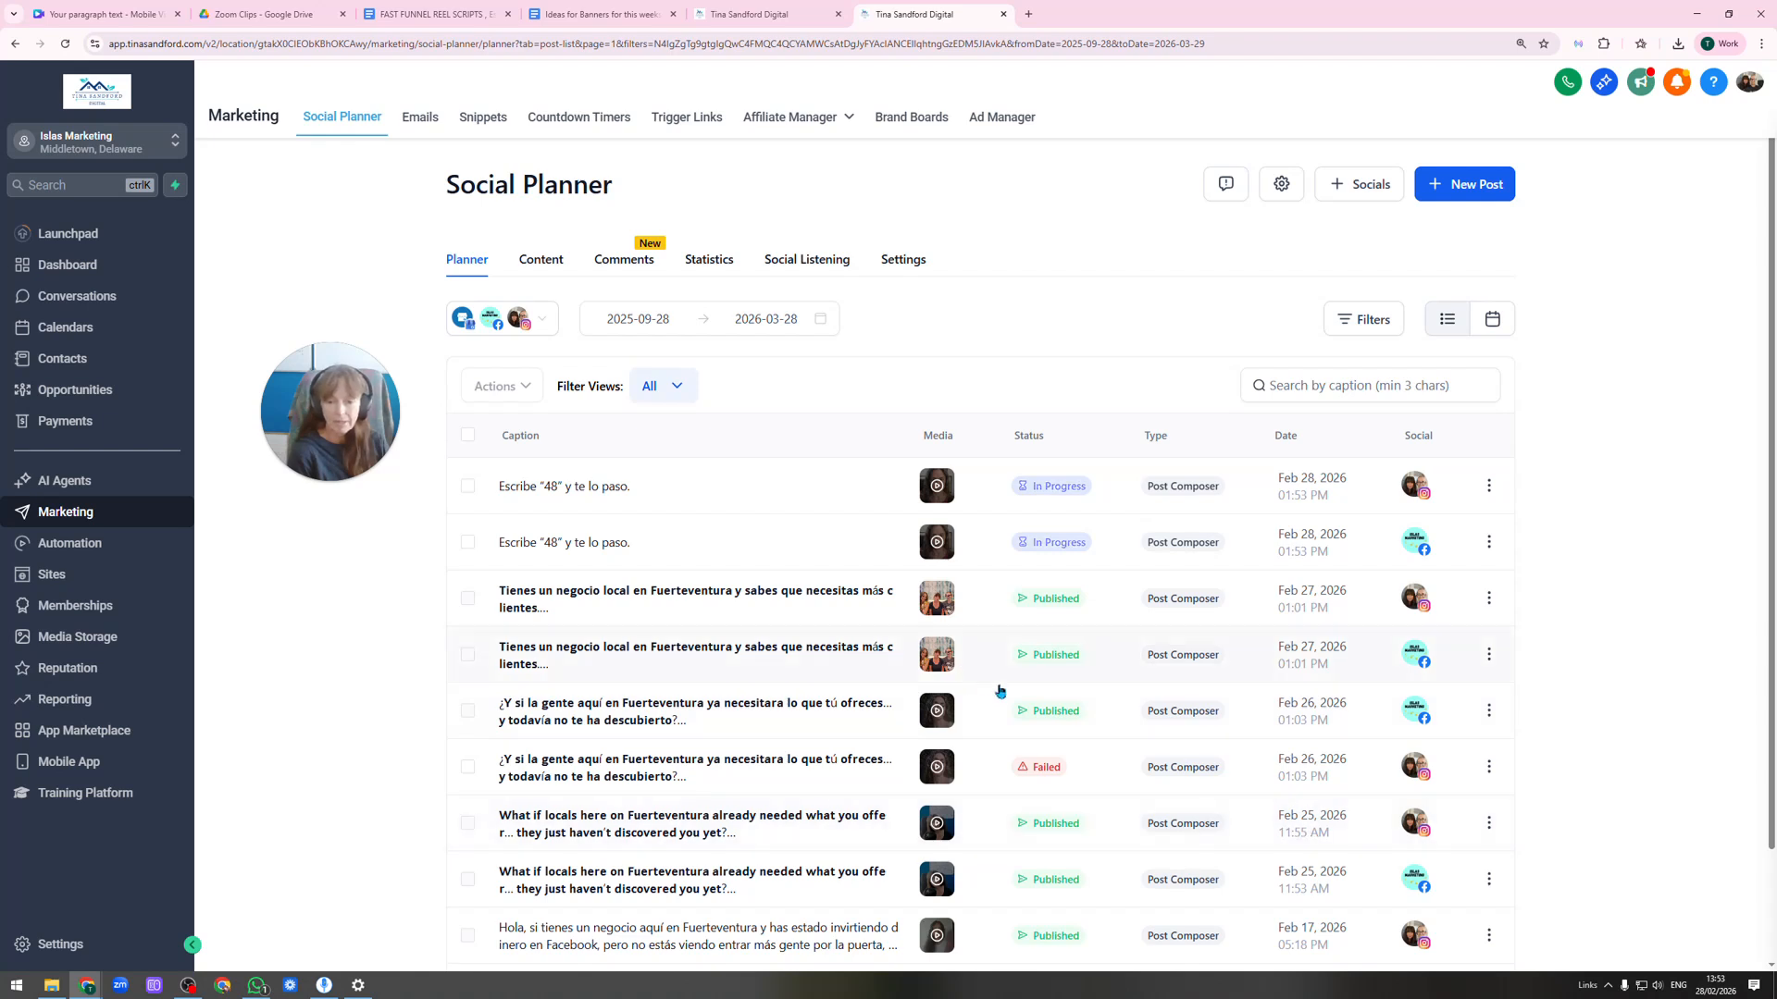
left_click(1500, 326)
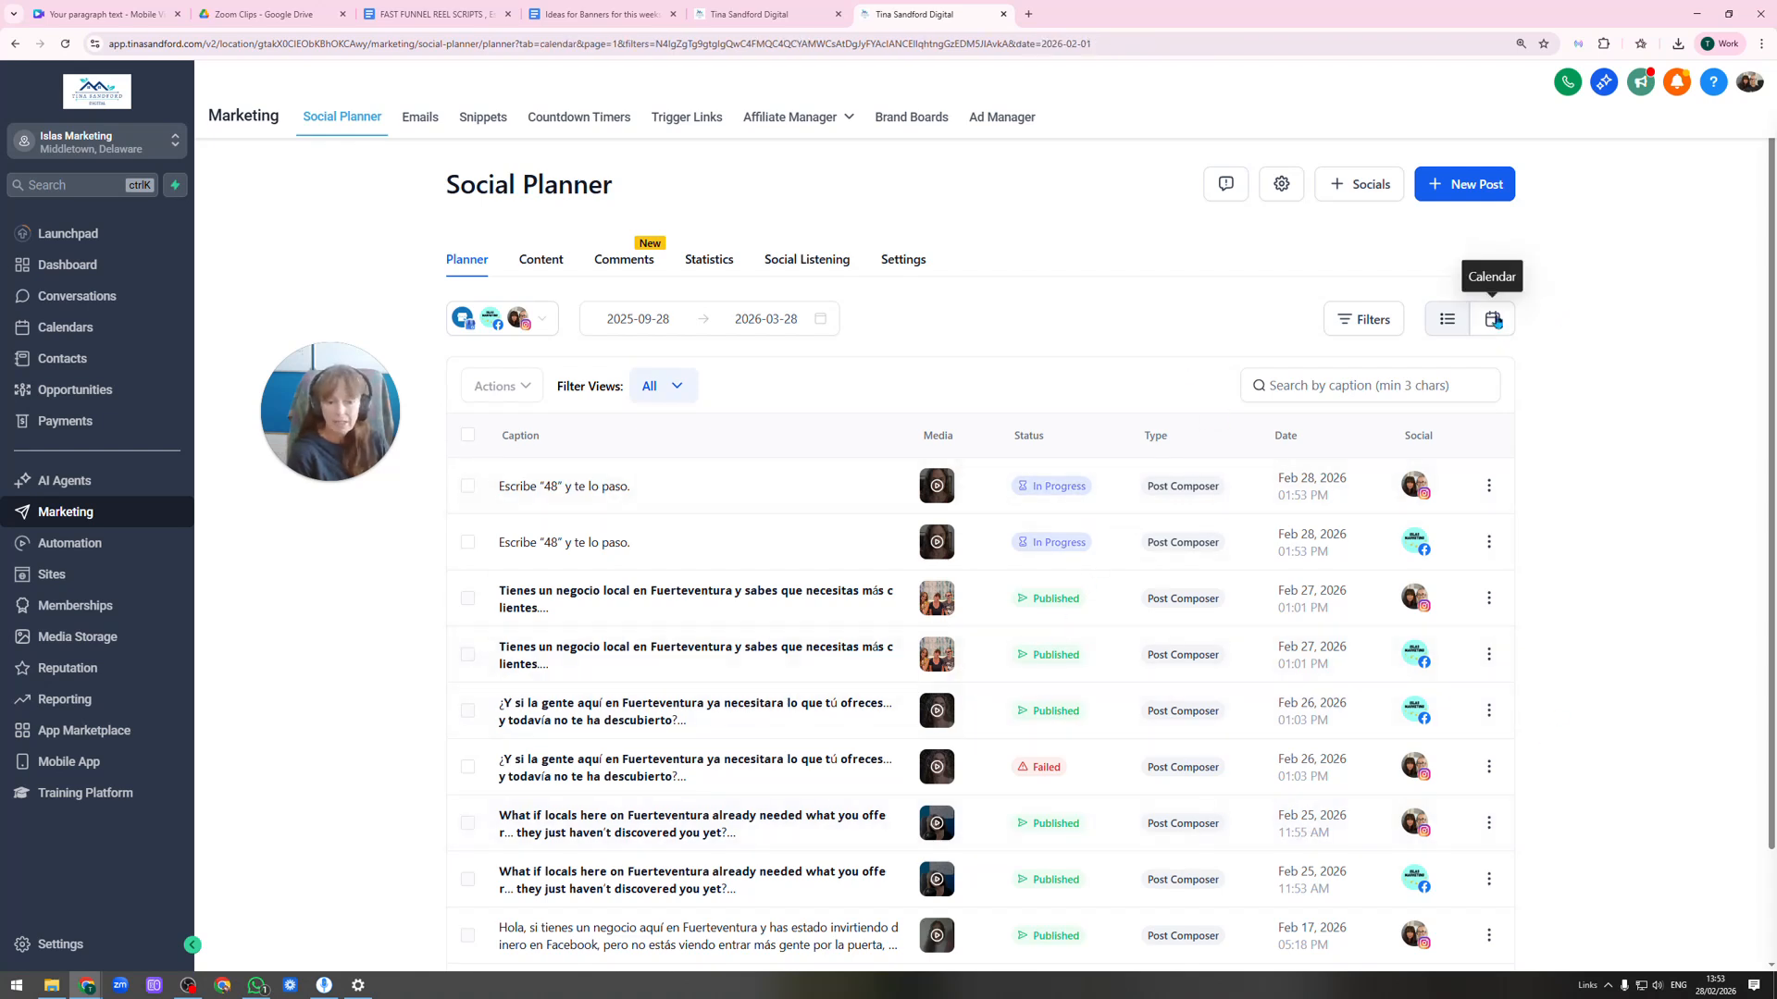
scroll(1174, 595, "down", 4)
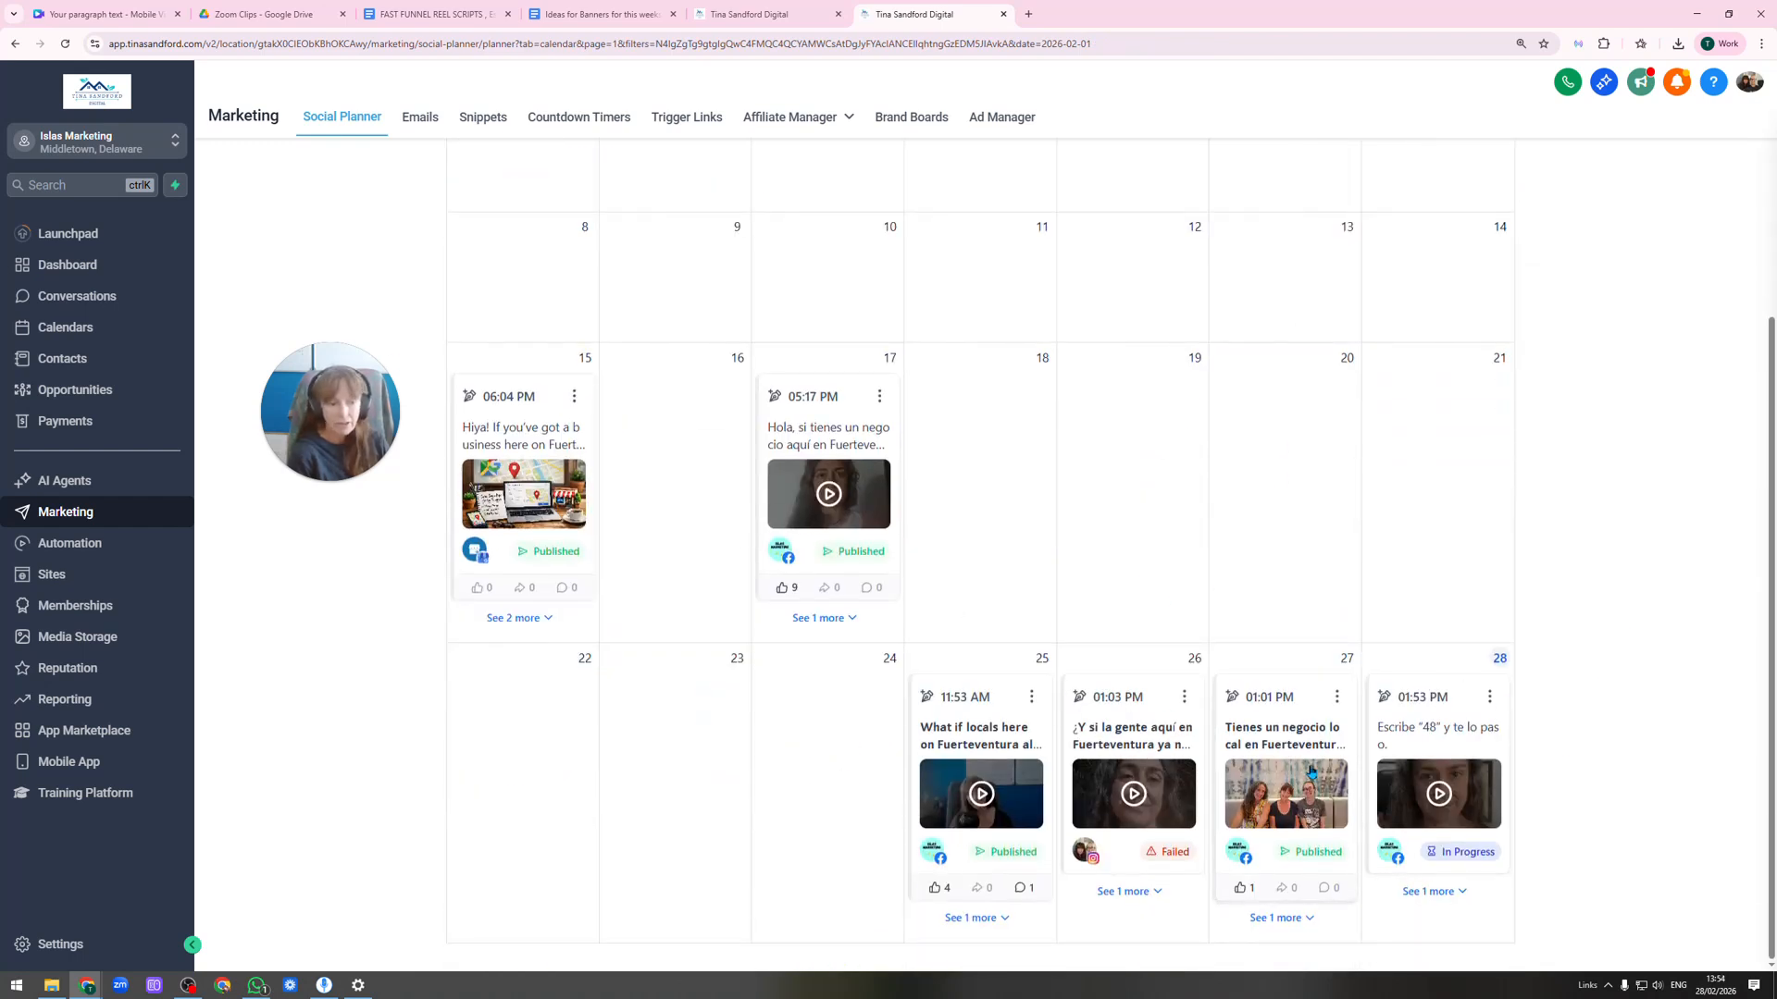
scroll(1505, 616, "up", 4)
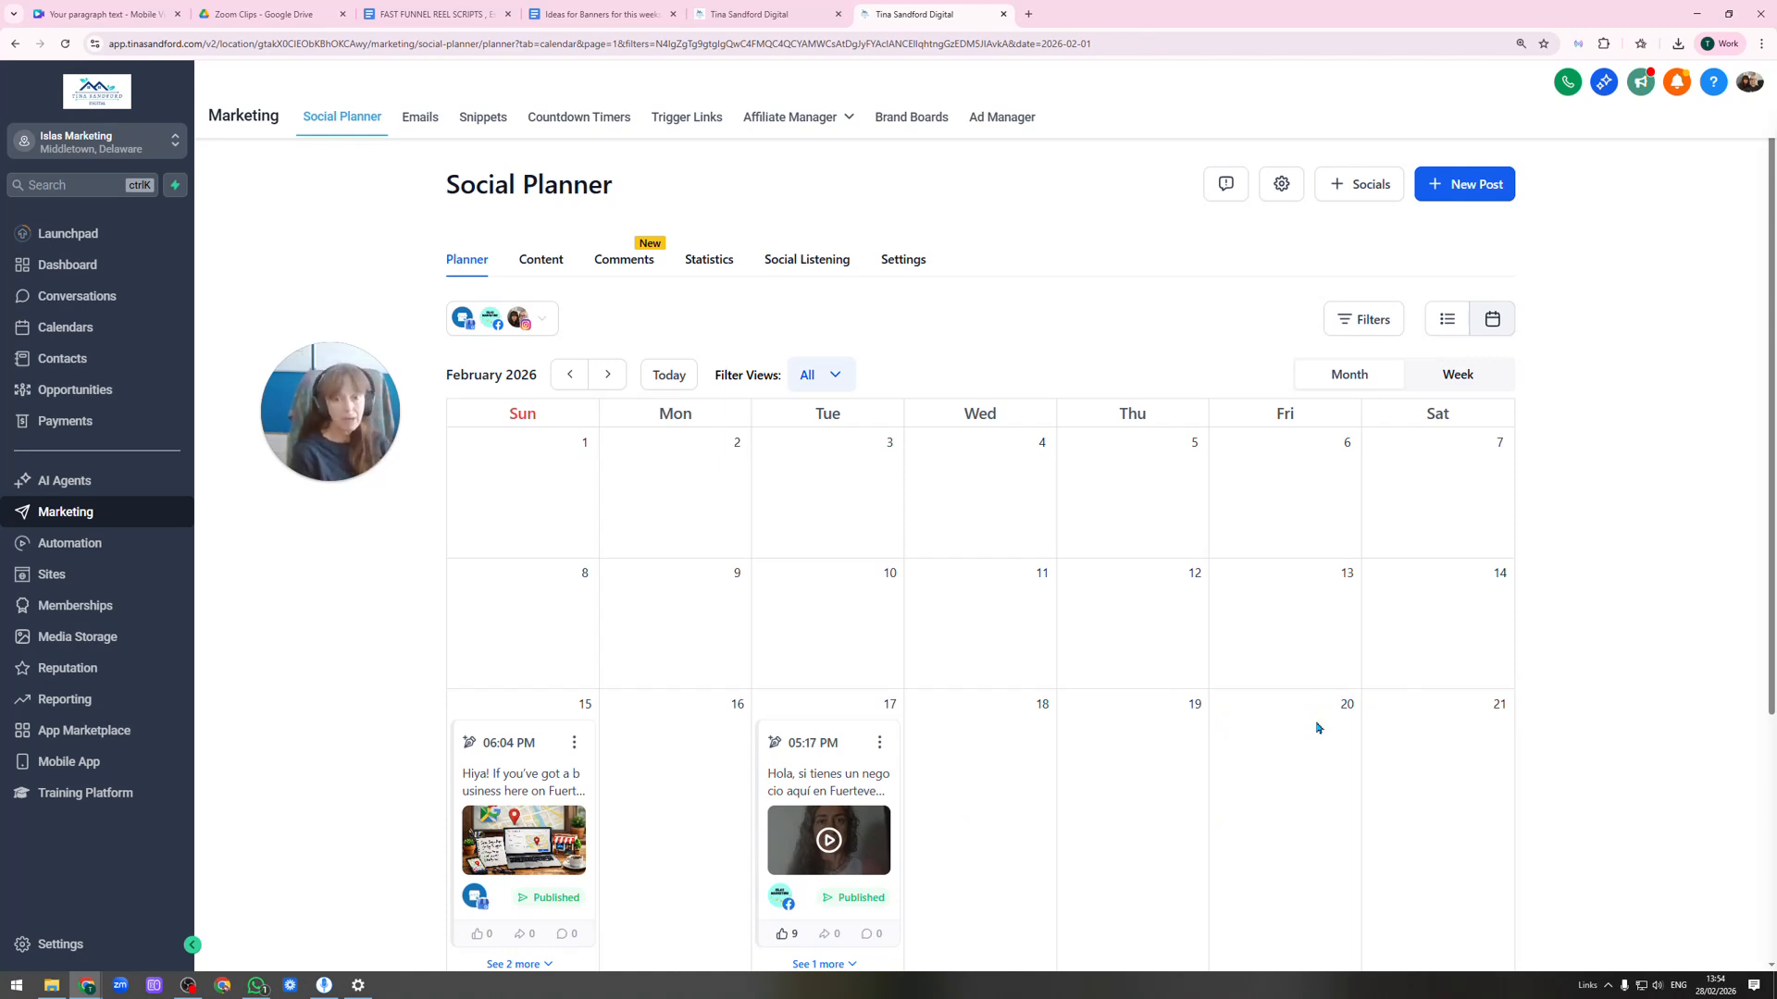
Clone the failed 26 February Instagram post from the planner calendar and publish the copy immediately.
scroll(1222, 625, "down", 1)
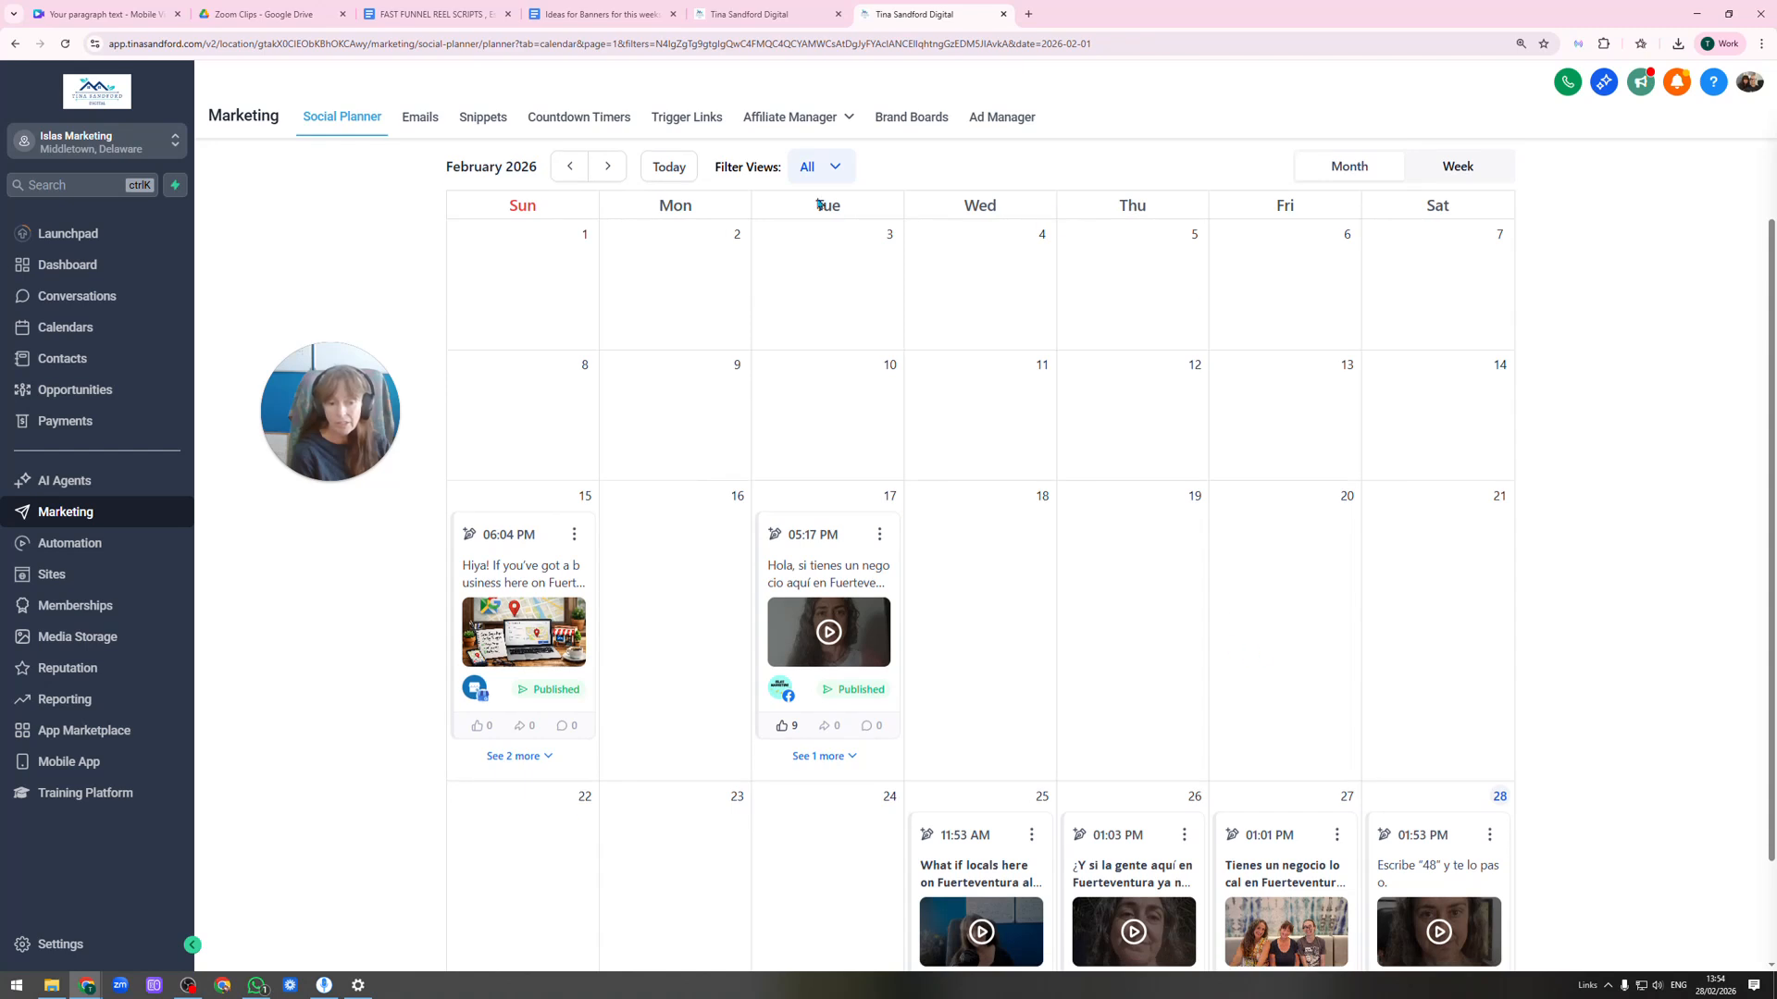
scroll(1287, 633, "down", 2)
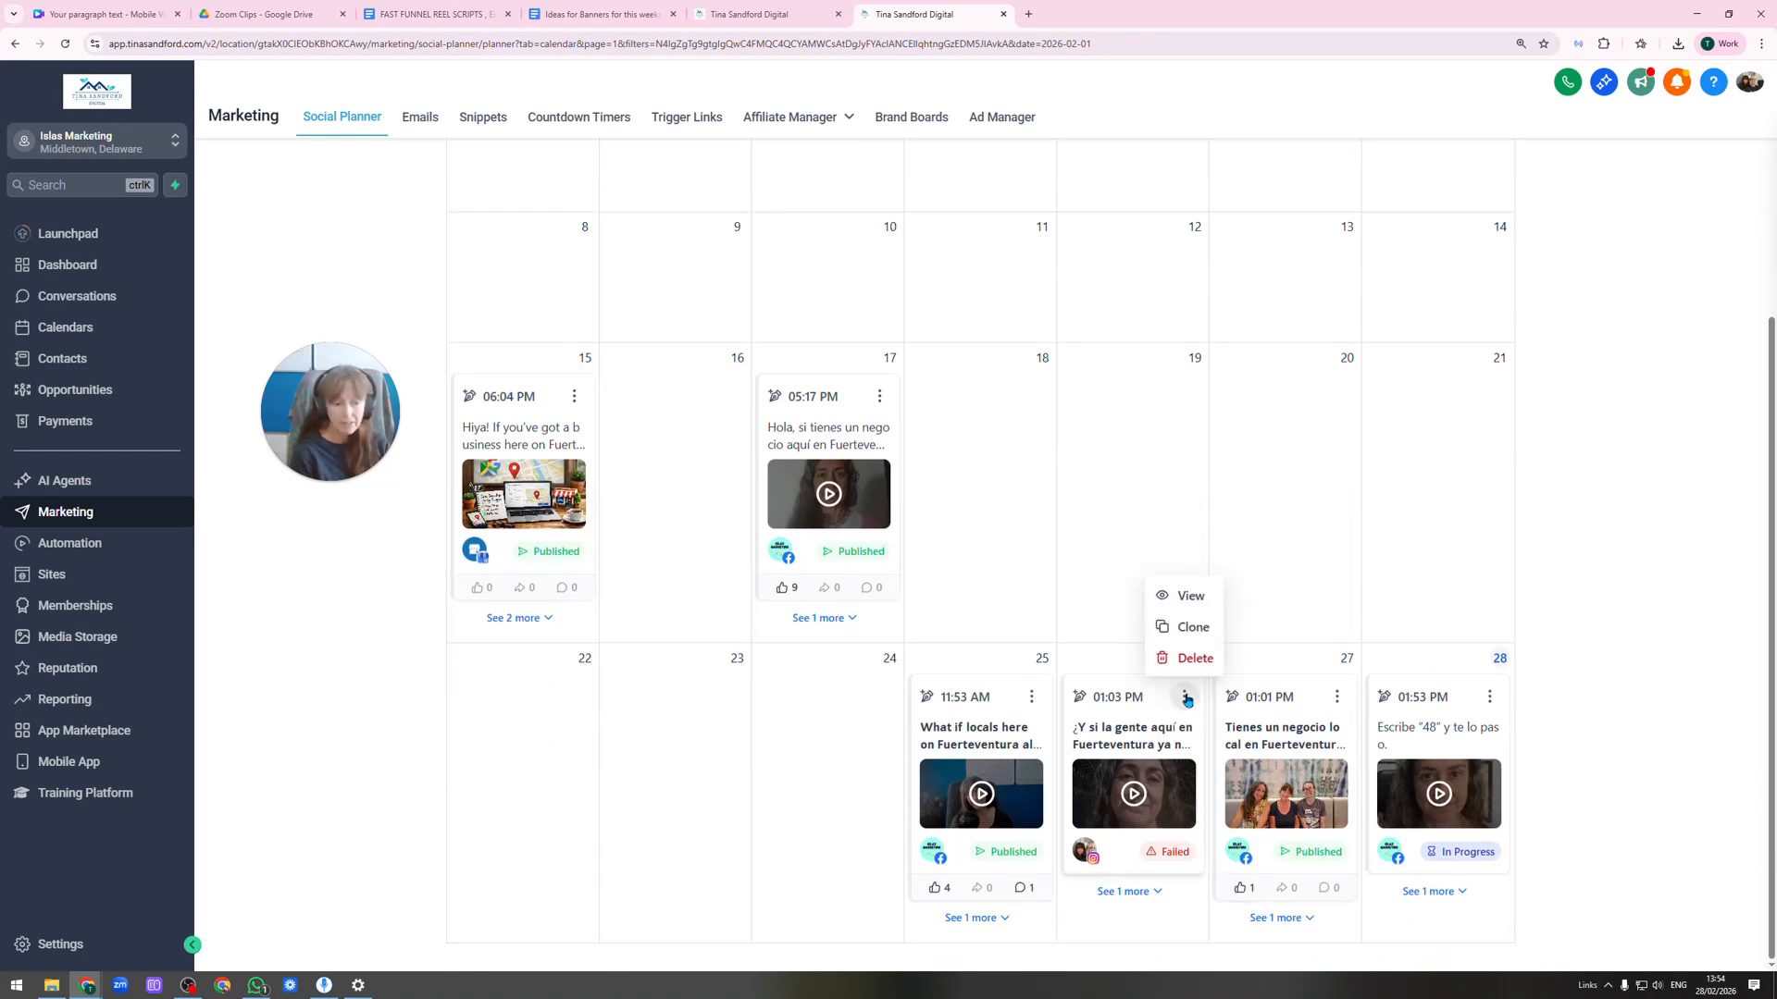
mouse_move(1184, 699)
left_click(1188, 631)
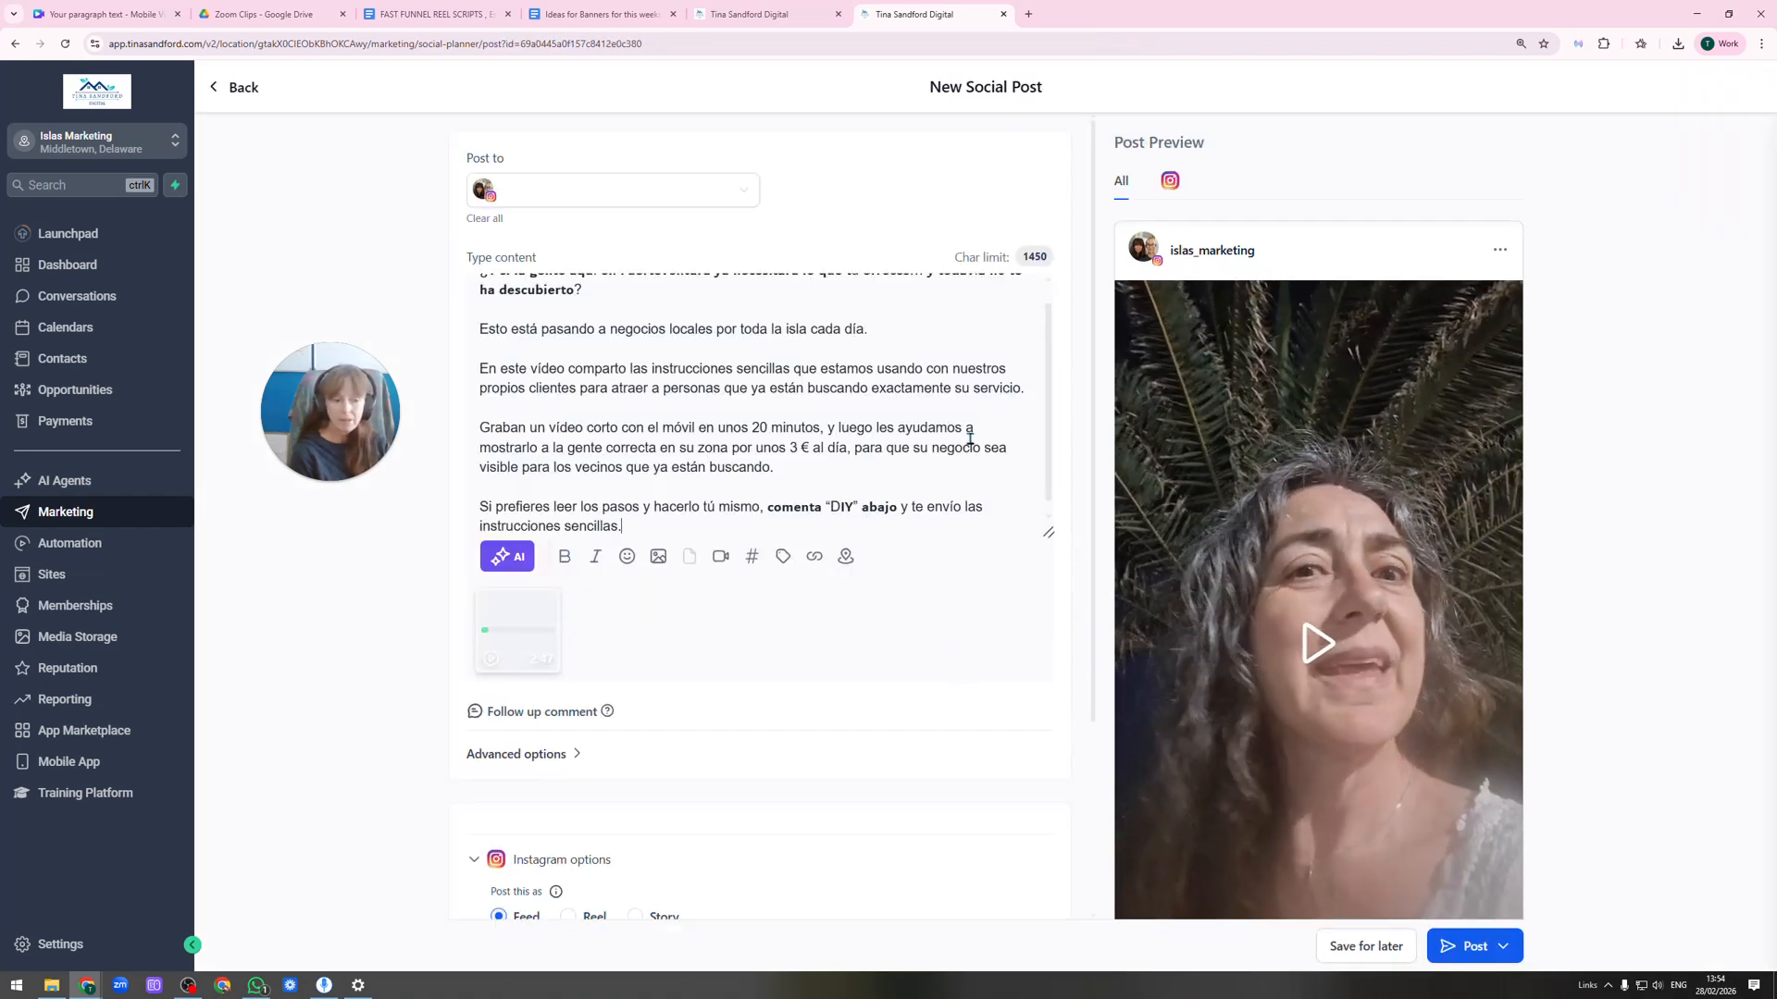
left_click(1503, 945)
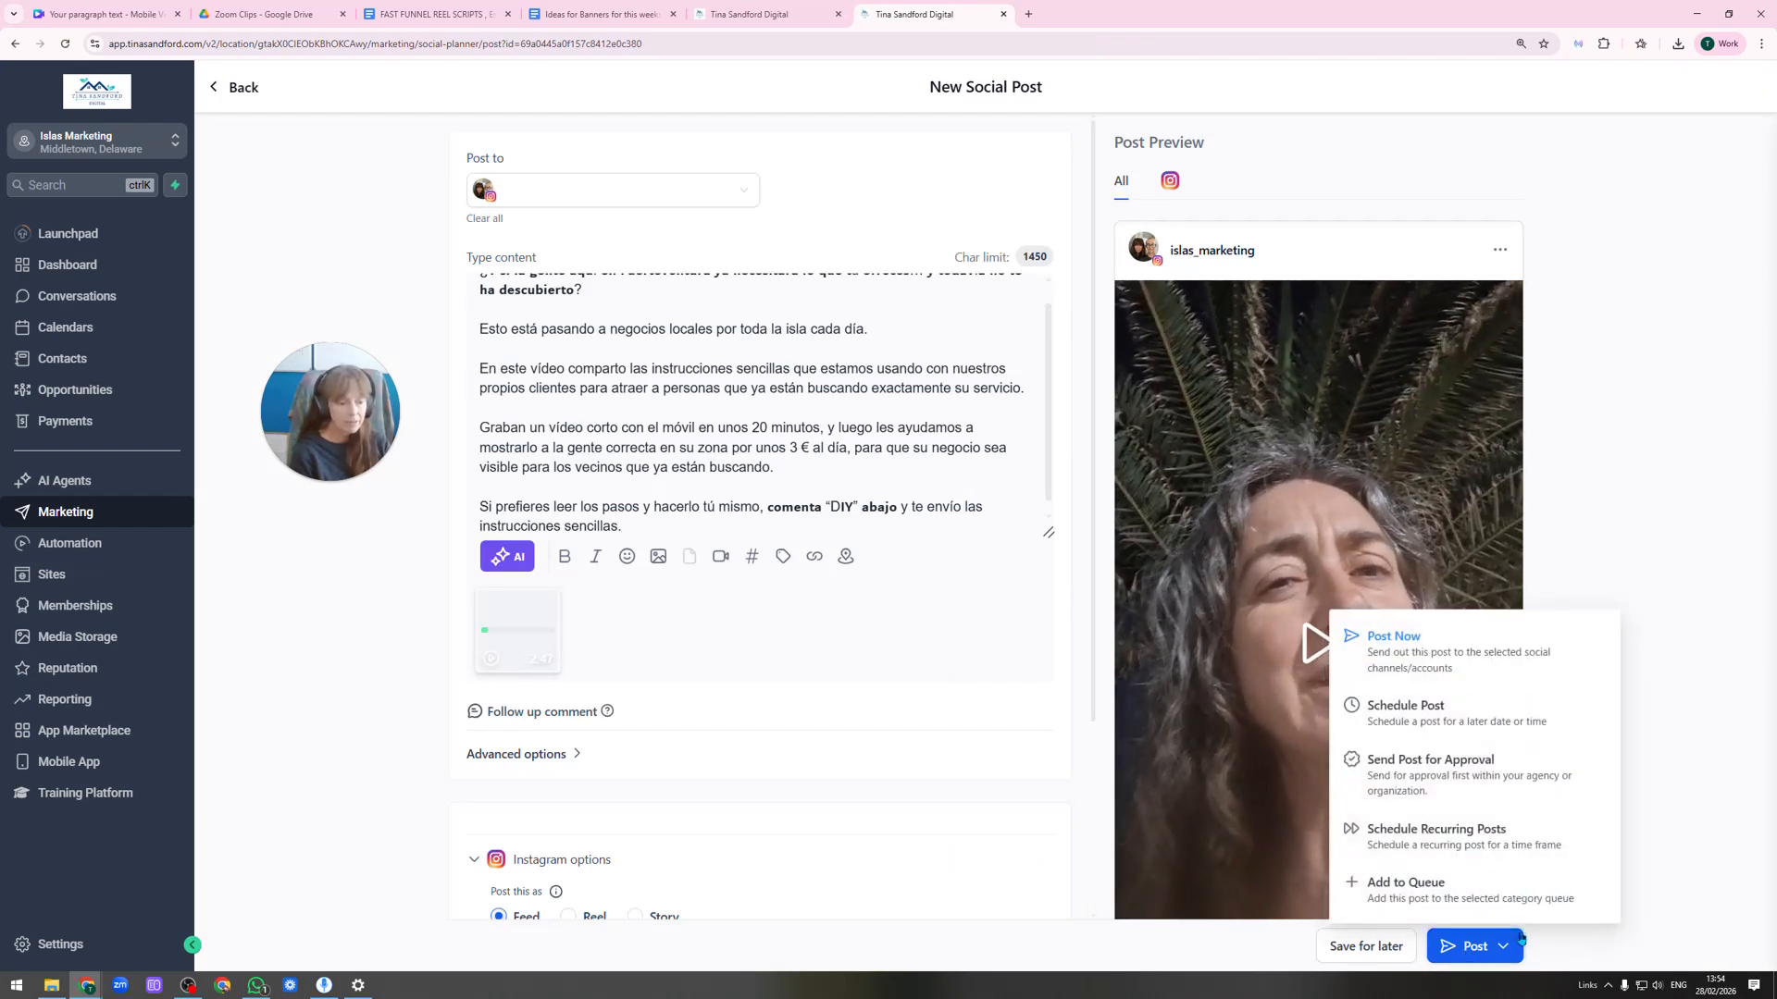
left_click(1434, 645)
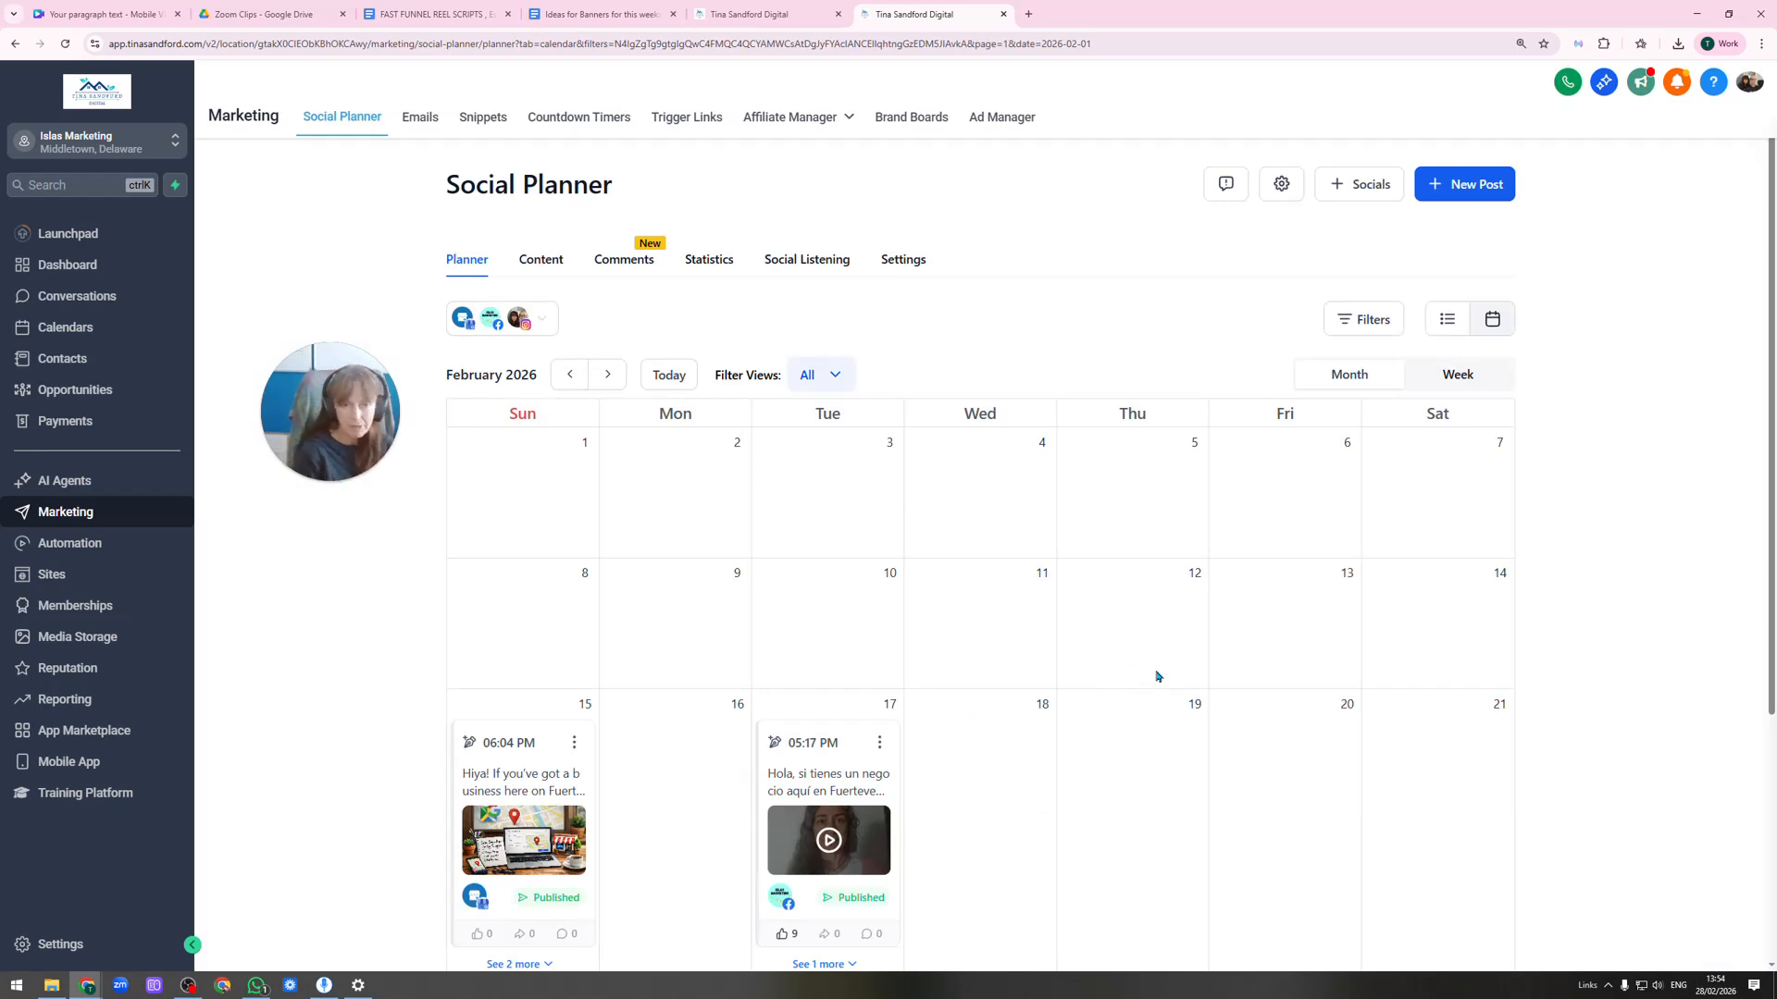
Switch to Facebook in a new tab, act as the Islas Marketing page, and view the newly published Reel on its timeline.
left_click(1028, 14)
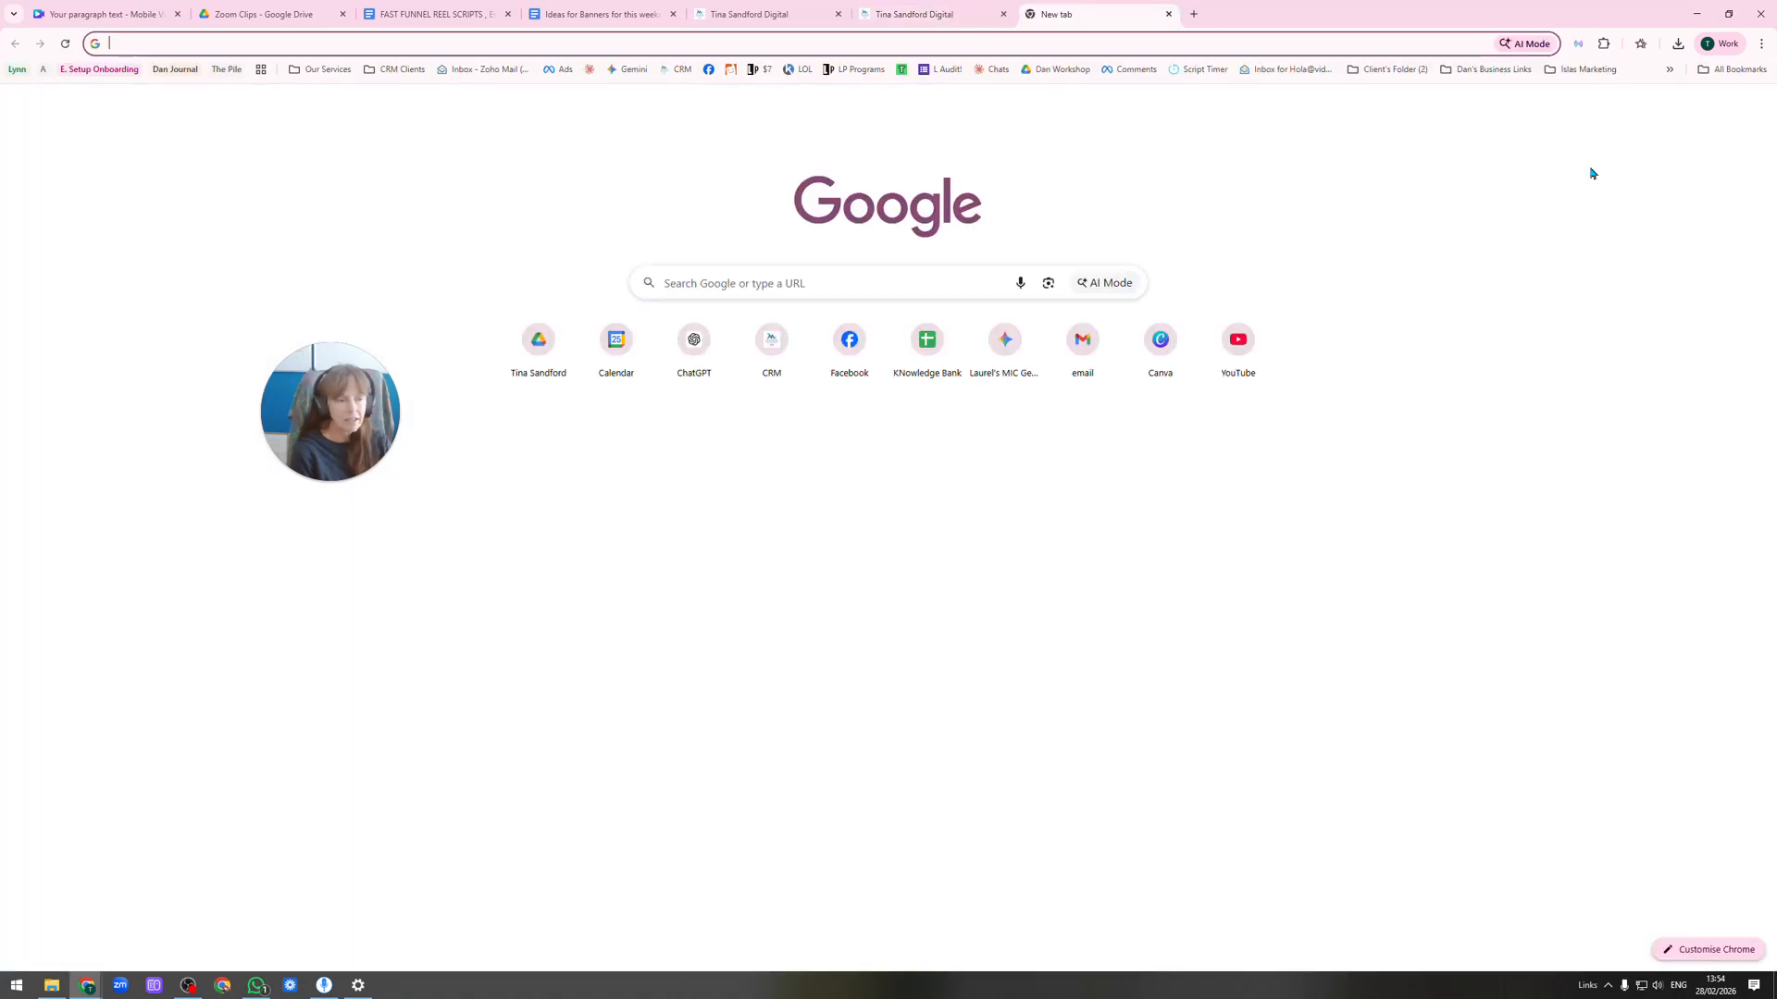
left_click(856, 372)
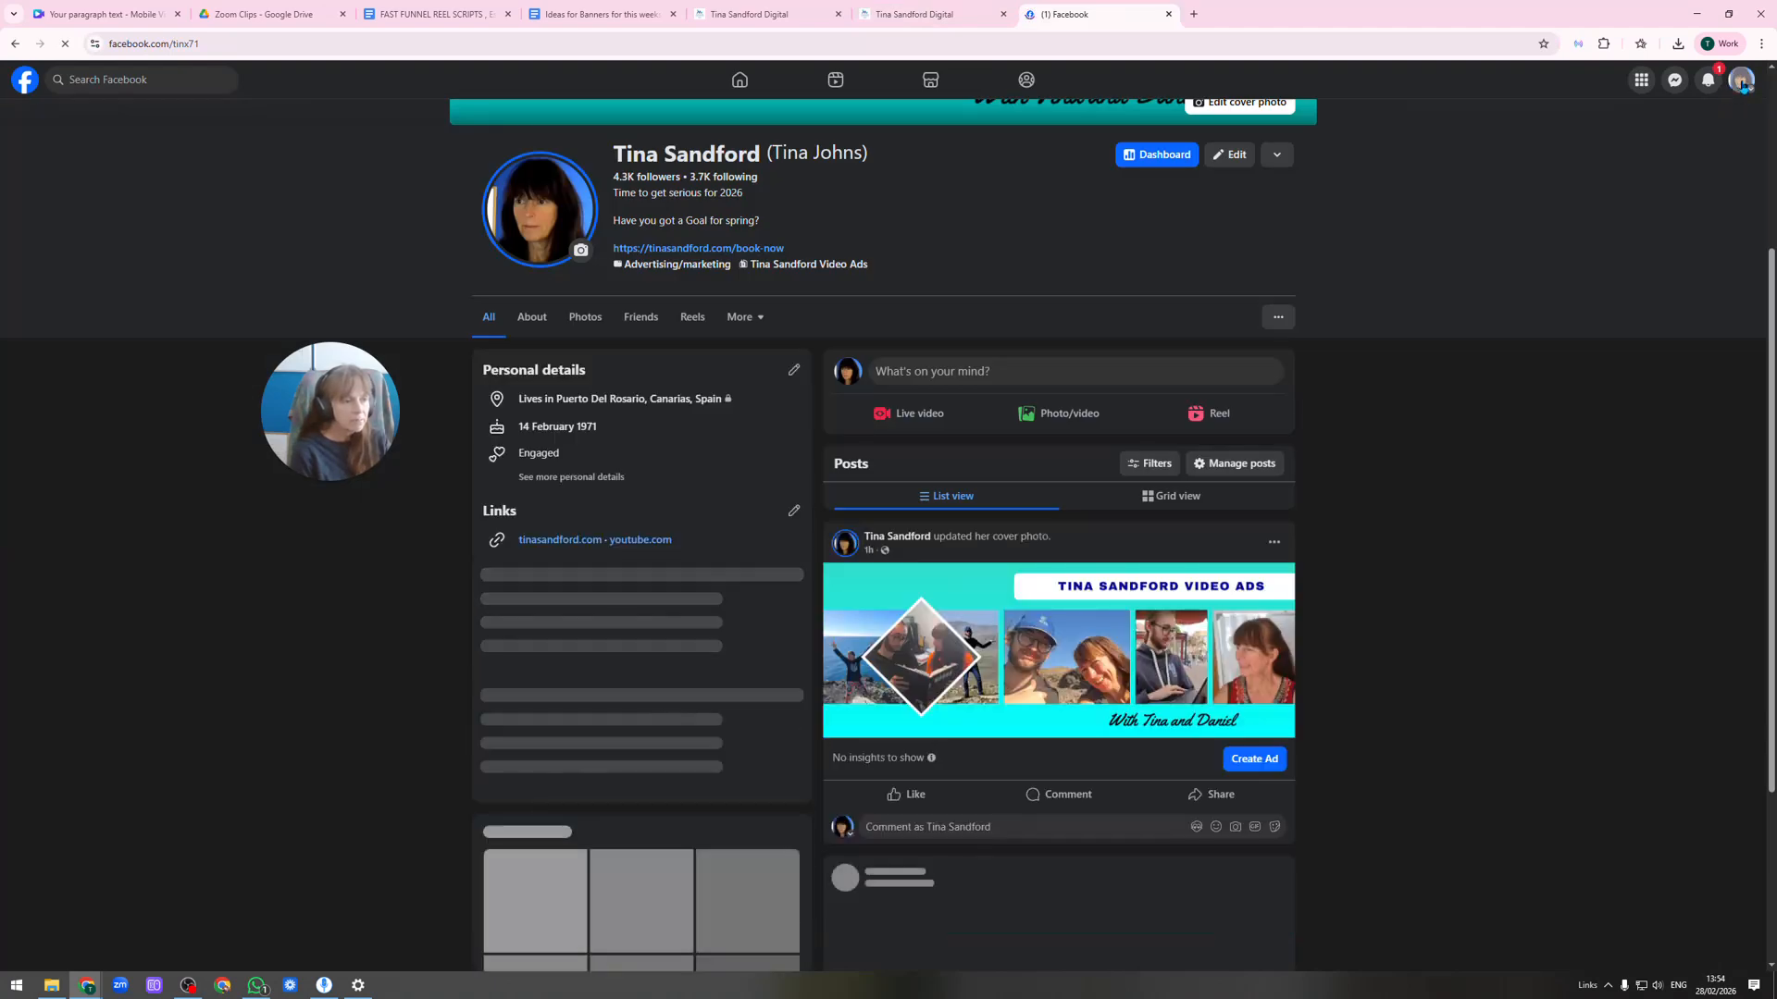
left_click(1741, 79)
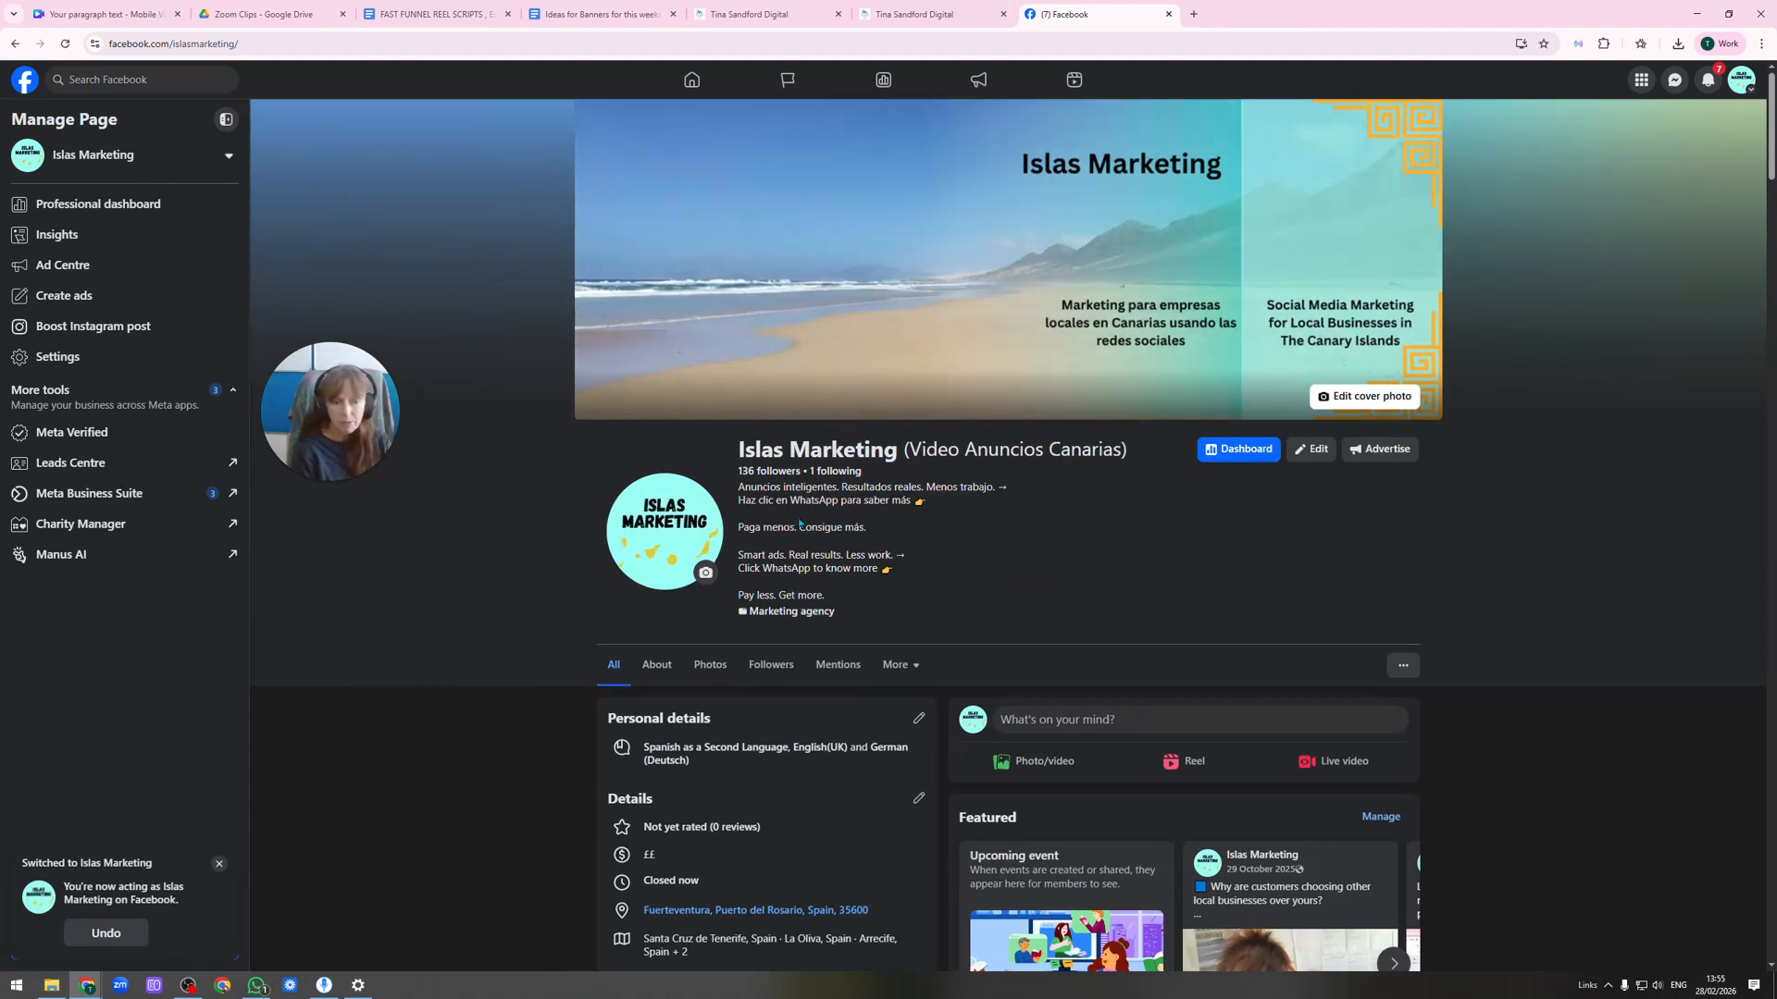
scroll(1451, 700, "down", 8)
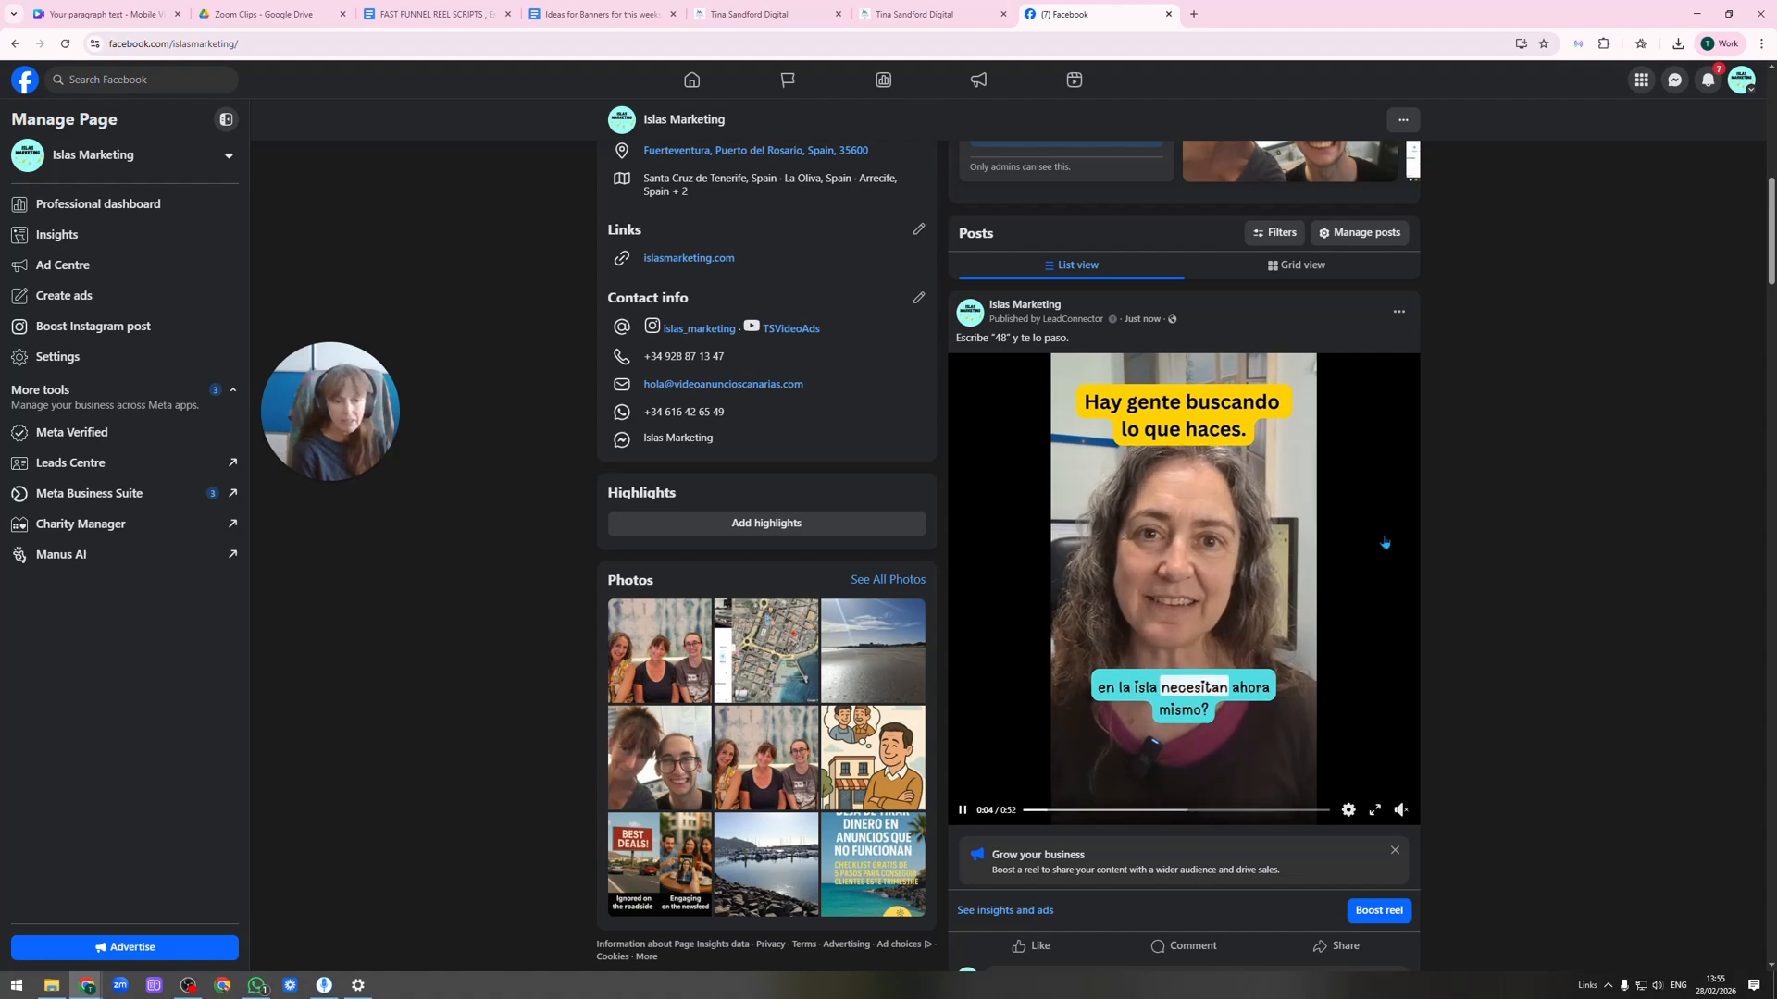
scroll(1372, 560, "down", 3)
Expand the page's group-photo post beginning "Tienes un negocio local en Fuerteventura" and read its full text.
scroll(1372, 561, "down", 2)
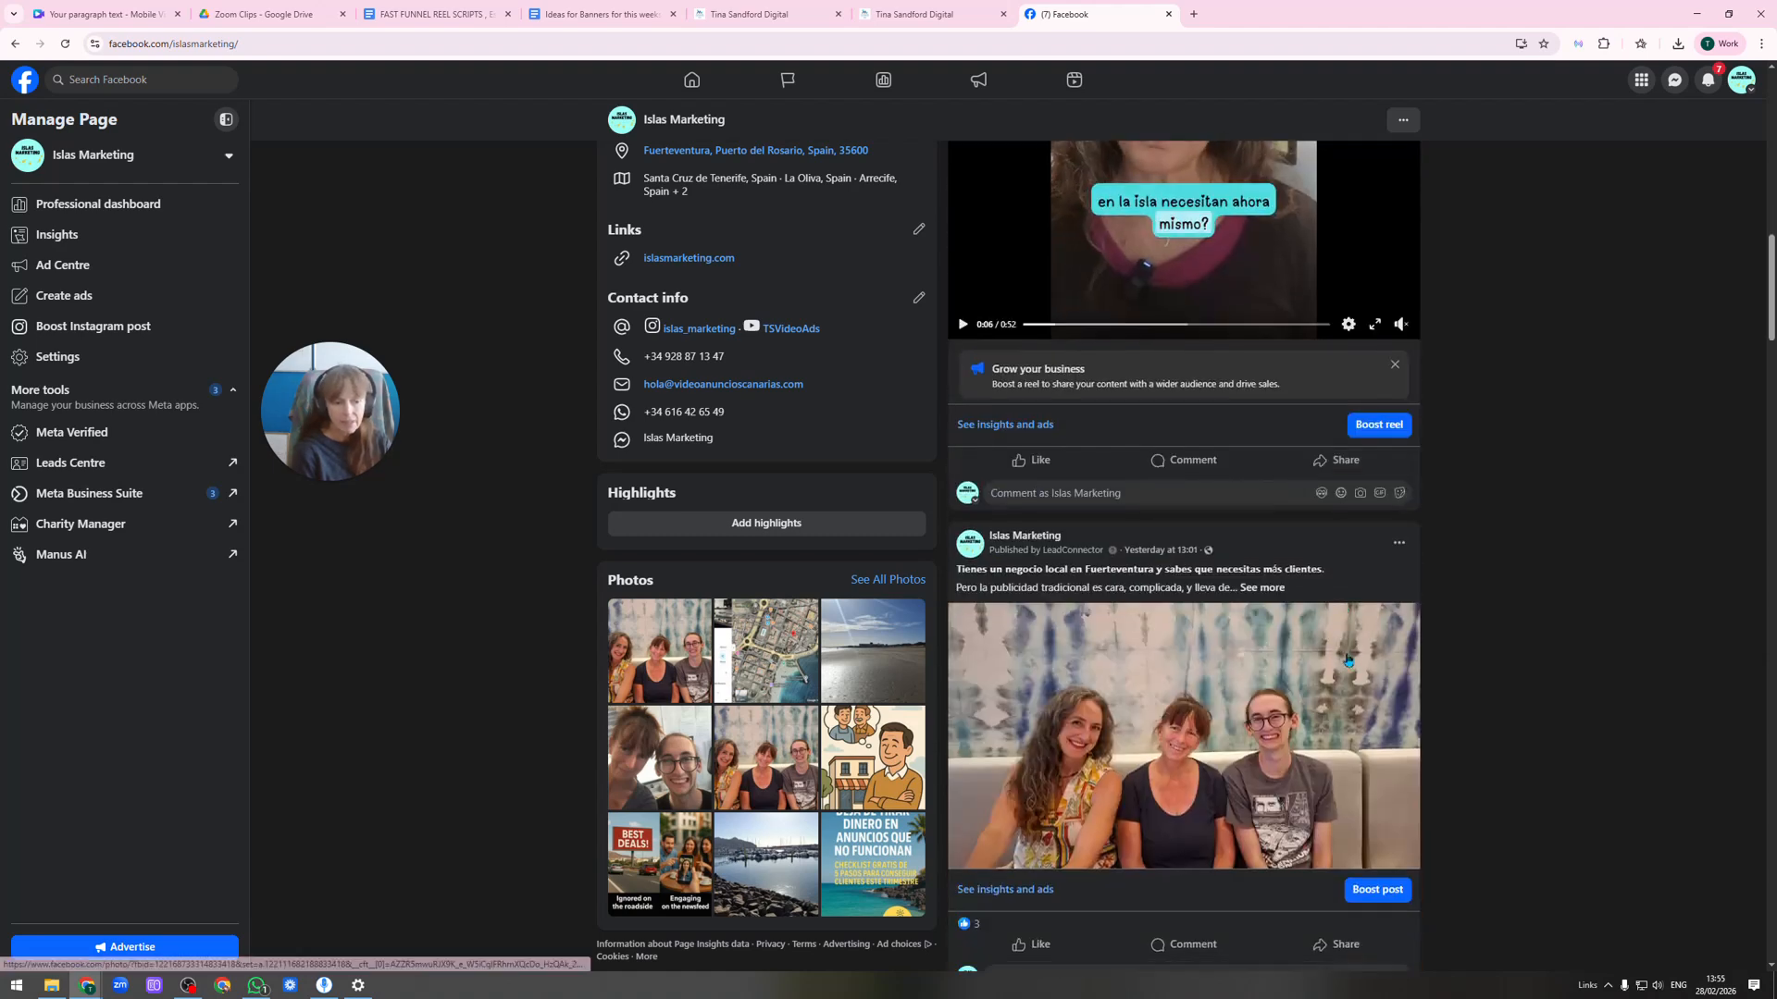
left_click(1262, 589)
scroll(1382, 669, "down", 4)
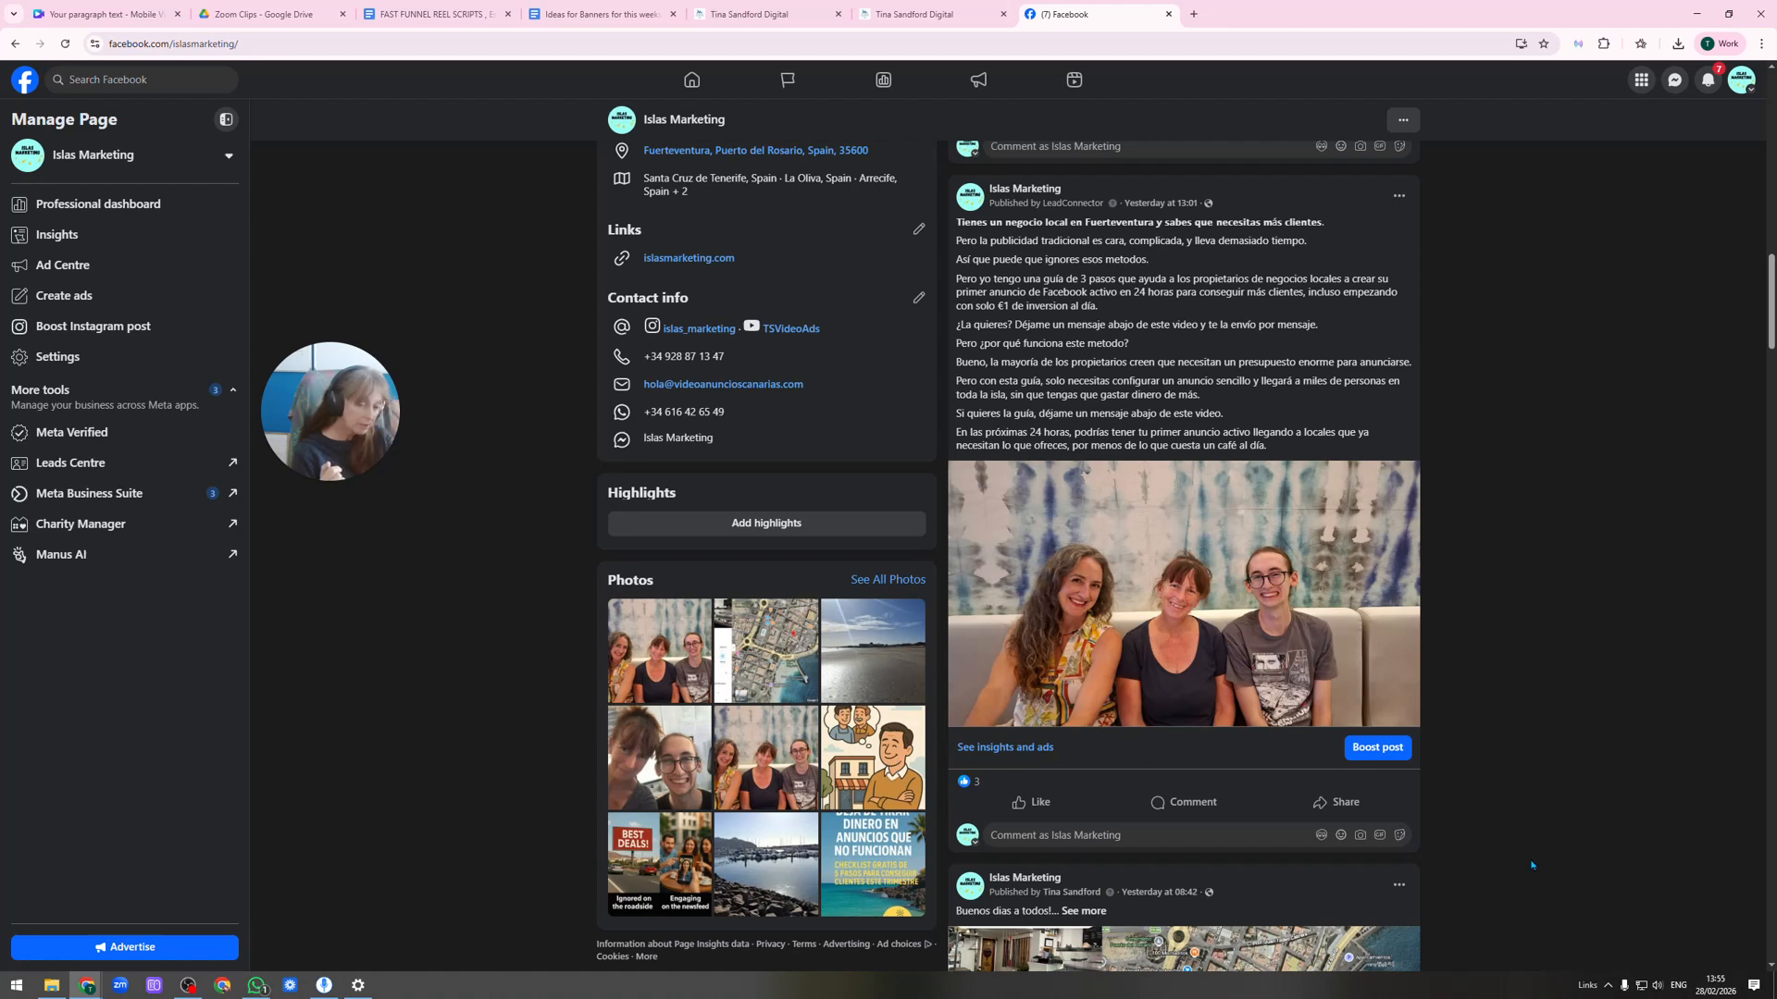
scroll(1206, 599, "down", 3)
Expand and read the "Buenos dias a todos!" map post and the 26 February video post further down the page.
scroll(1206, 598, "down", 4)
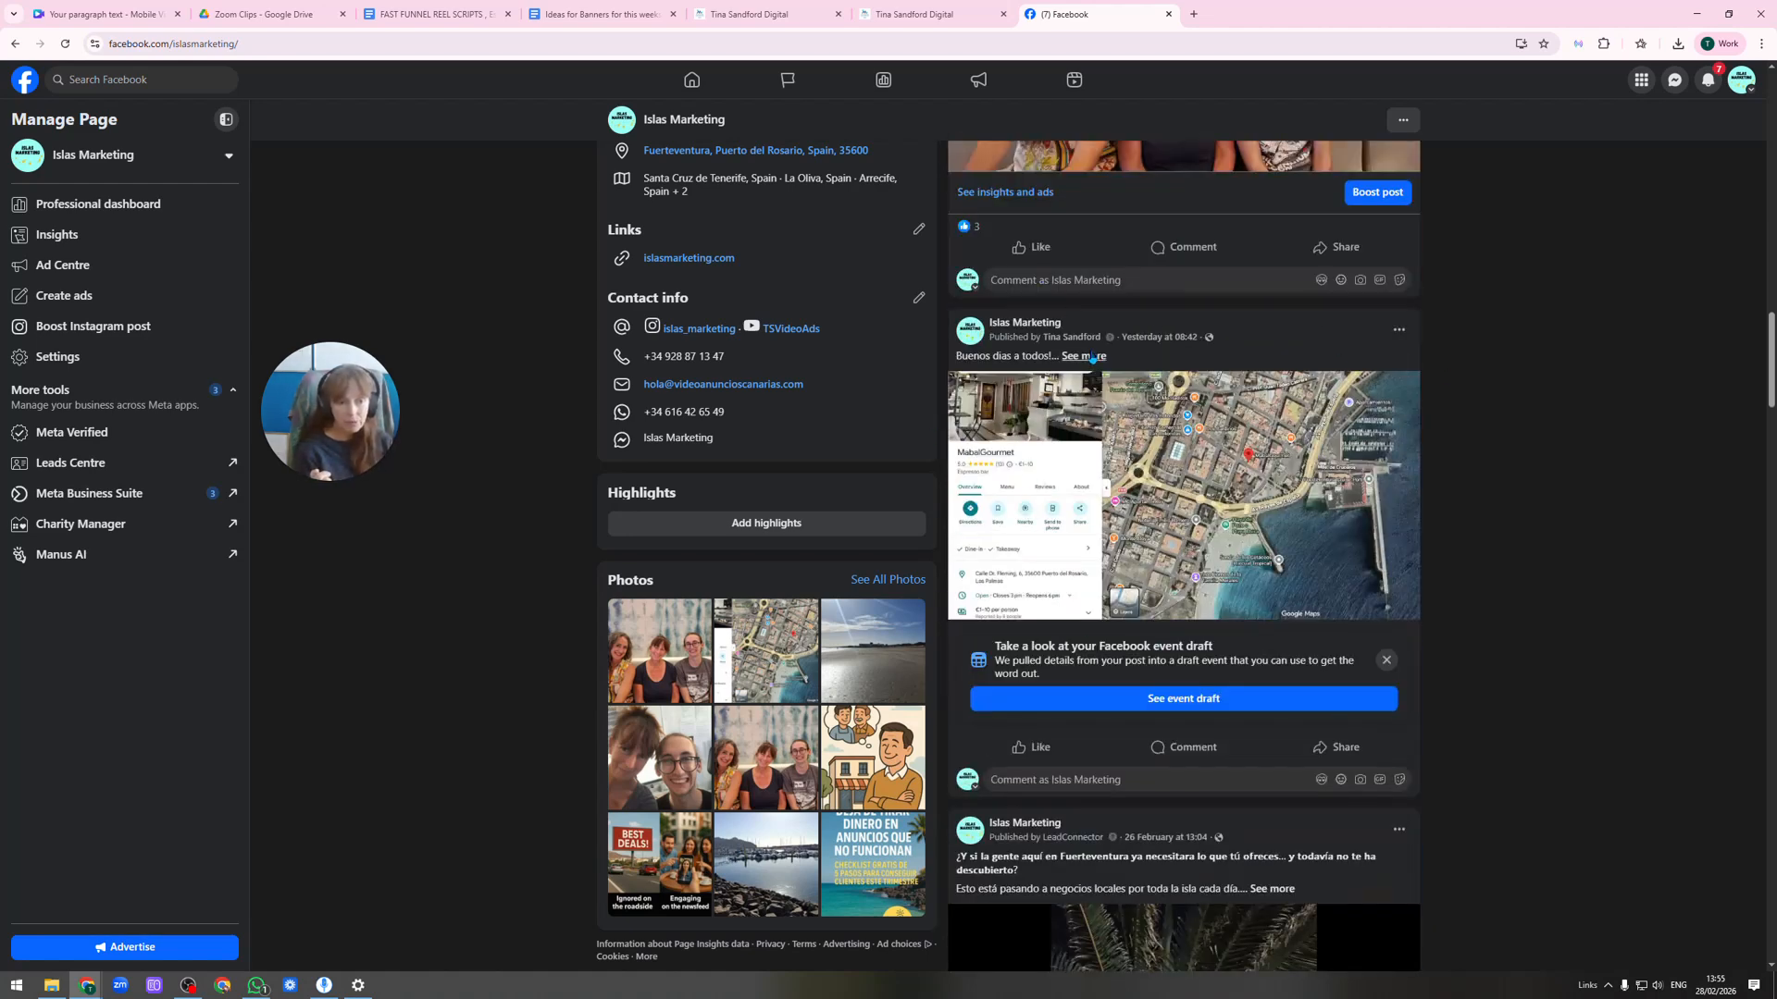
left_click(1093, 358)
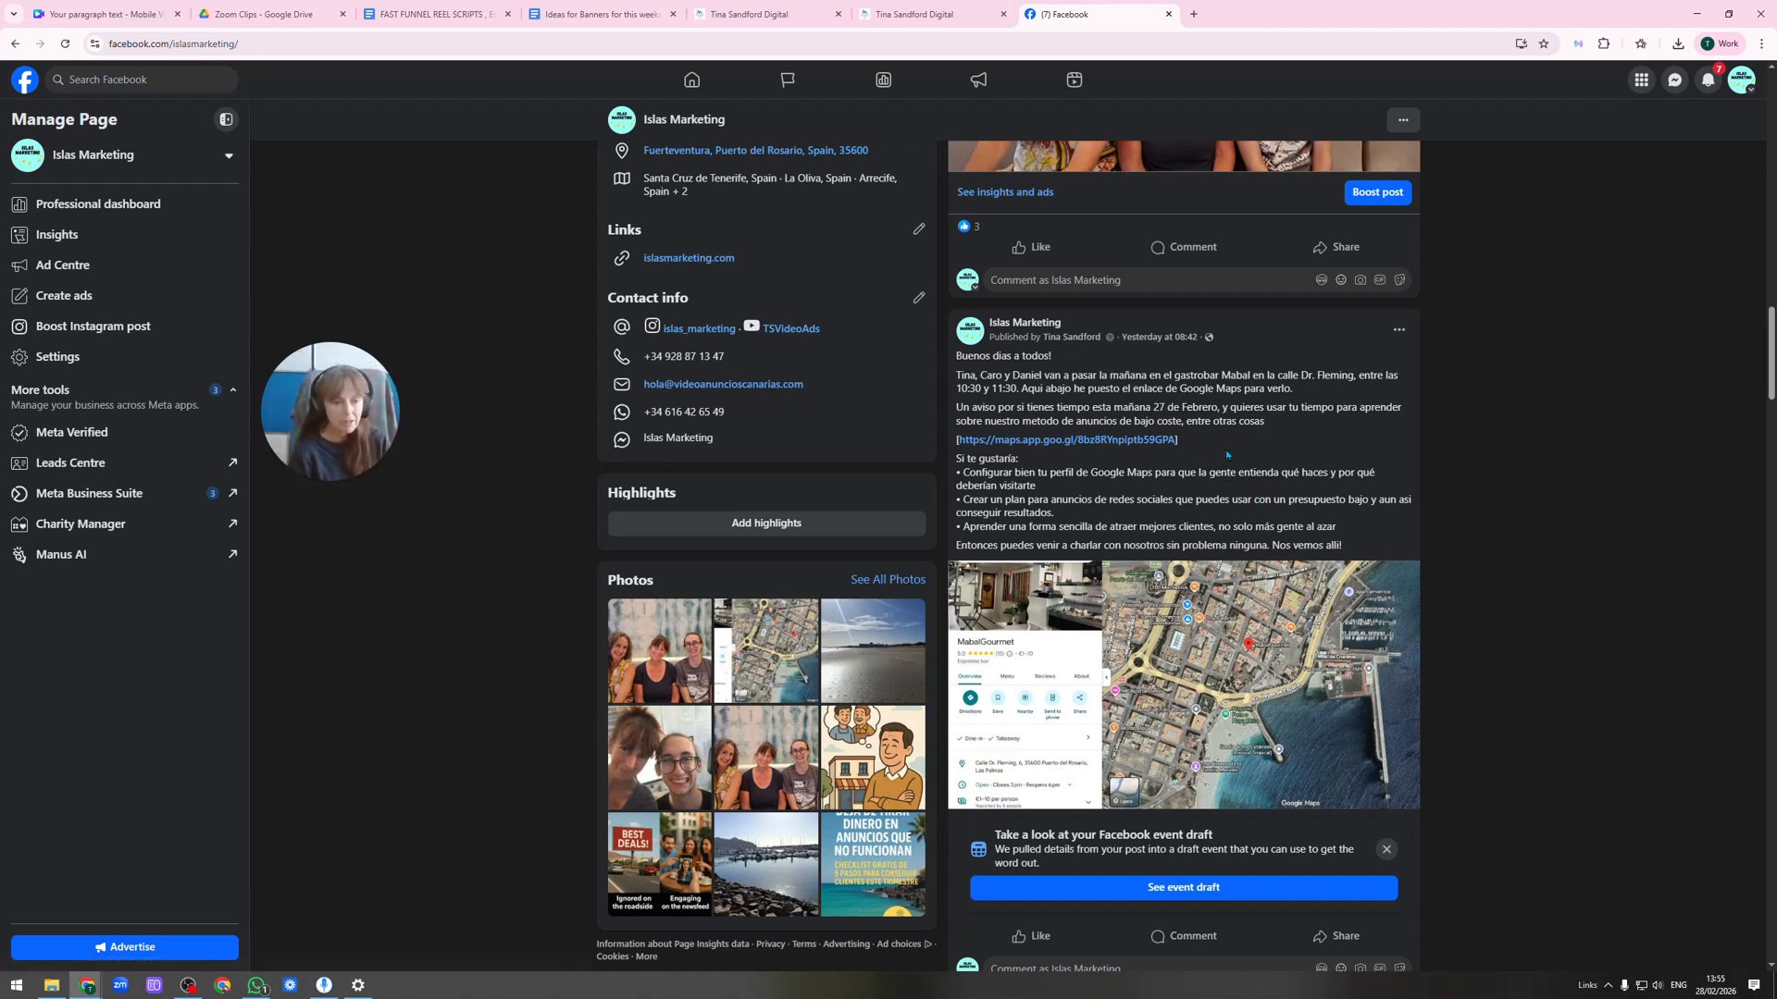
scroll(1227, 455, "down", 4)
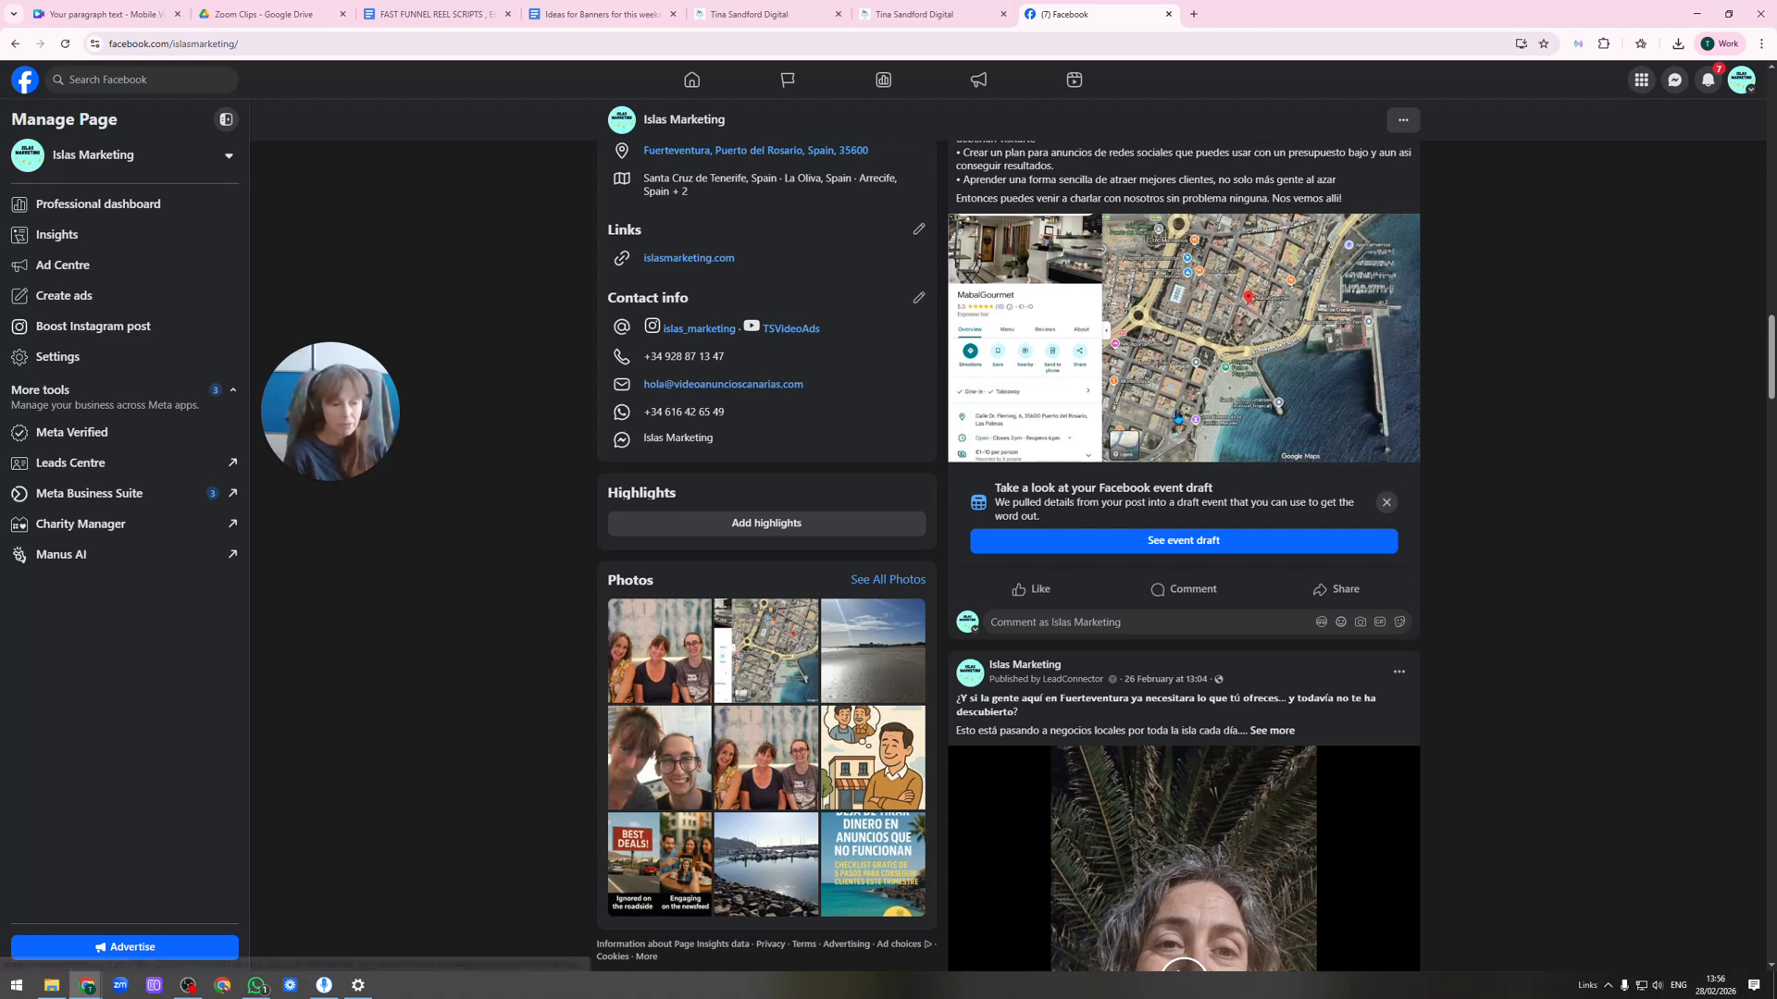
scroll(1262, 601, "down", 2)
left_click(1263, 594)
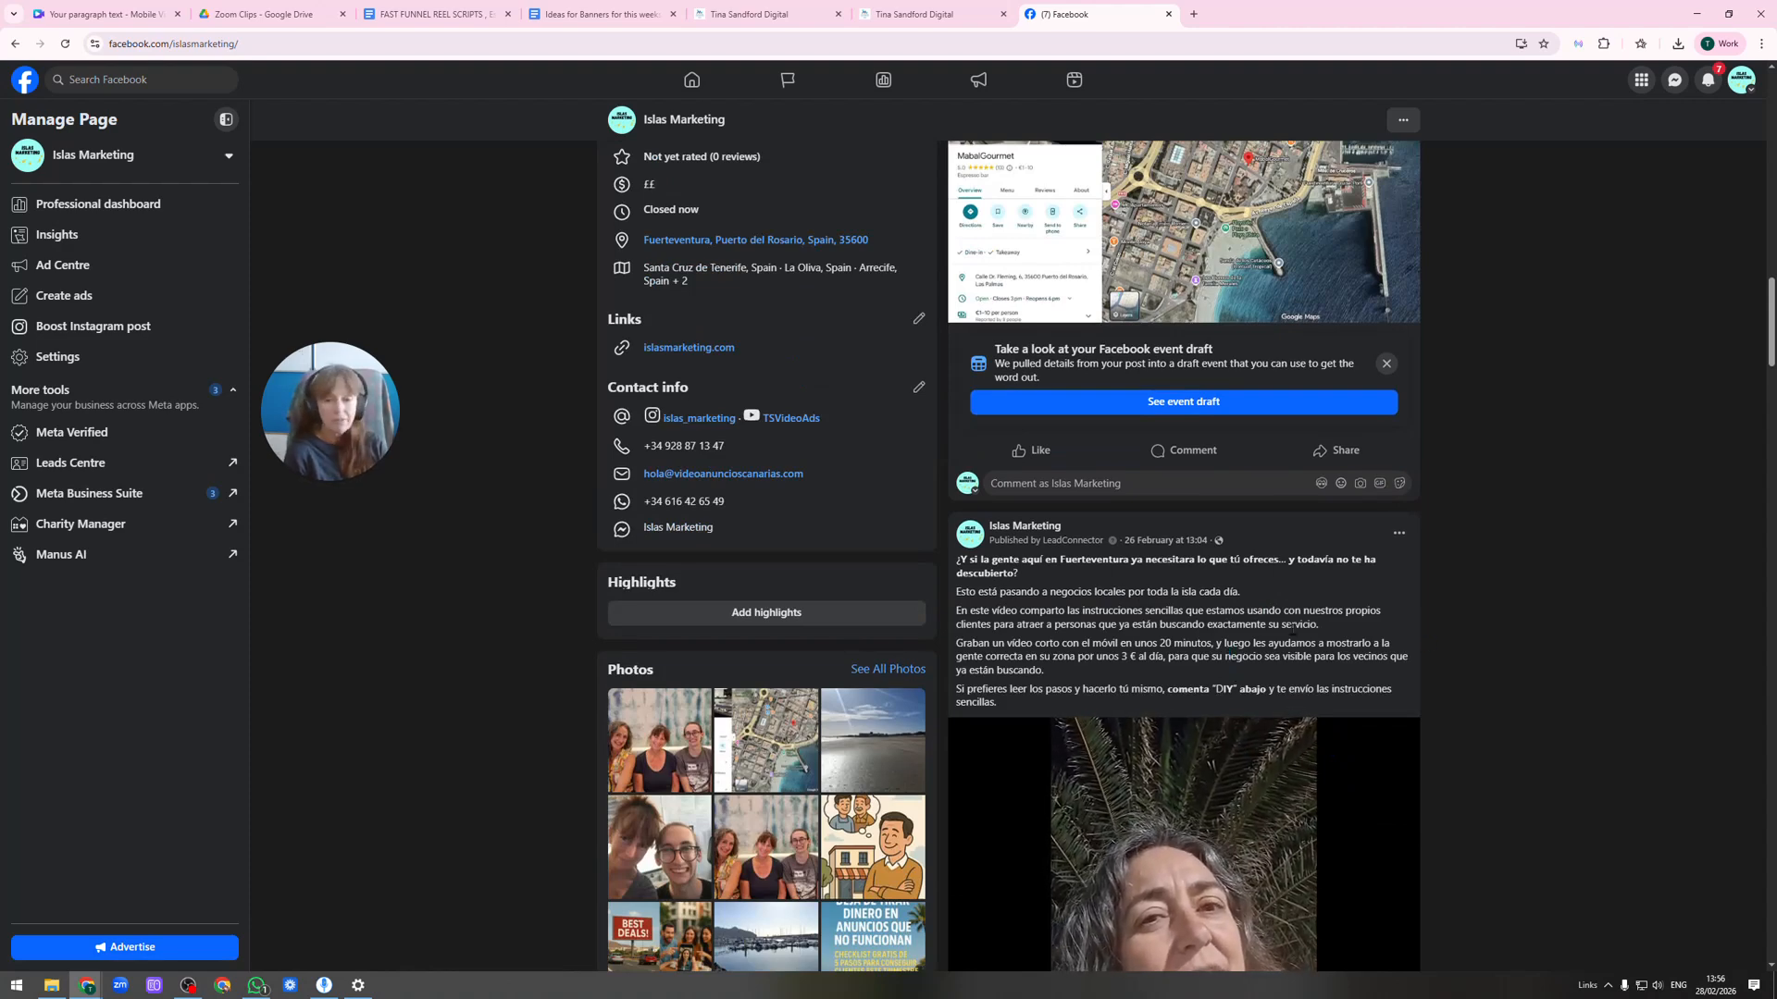
scroll(1331, 639, "down", 1)
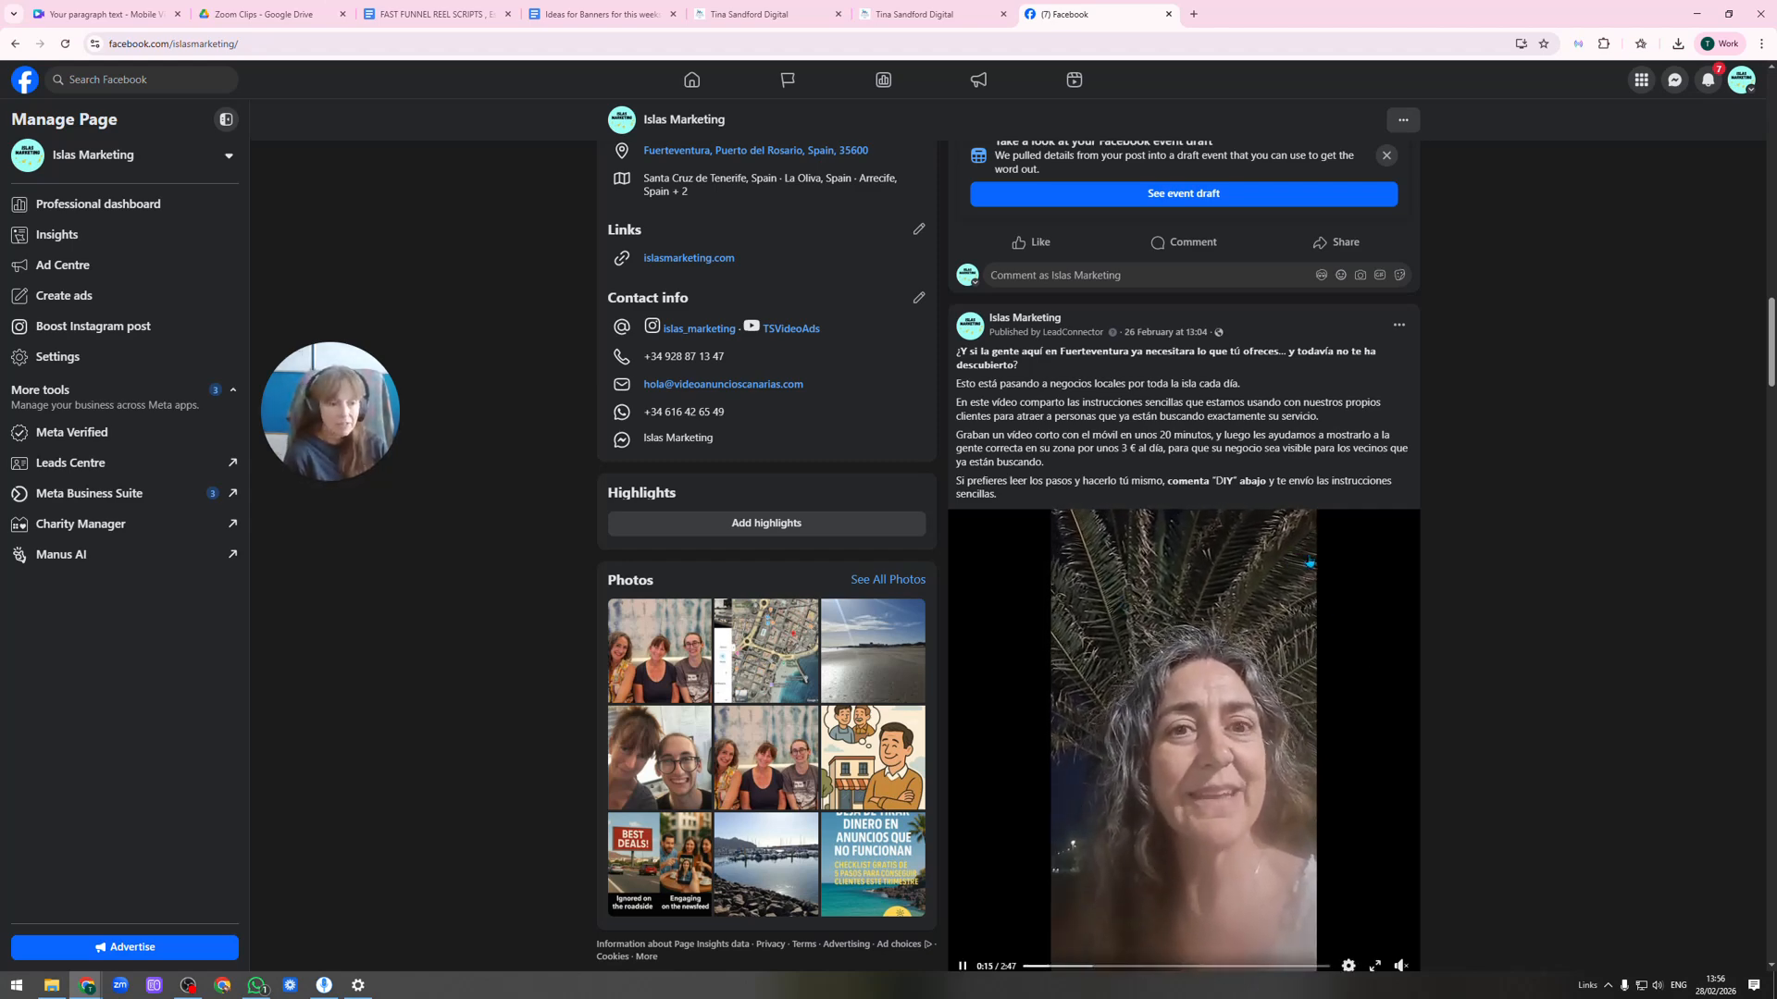
Look through the page's older video posts from February and return to the page header.
scroll(1203, 615, "down", 3)
scroll(1315, 631, "down", 7)
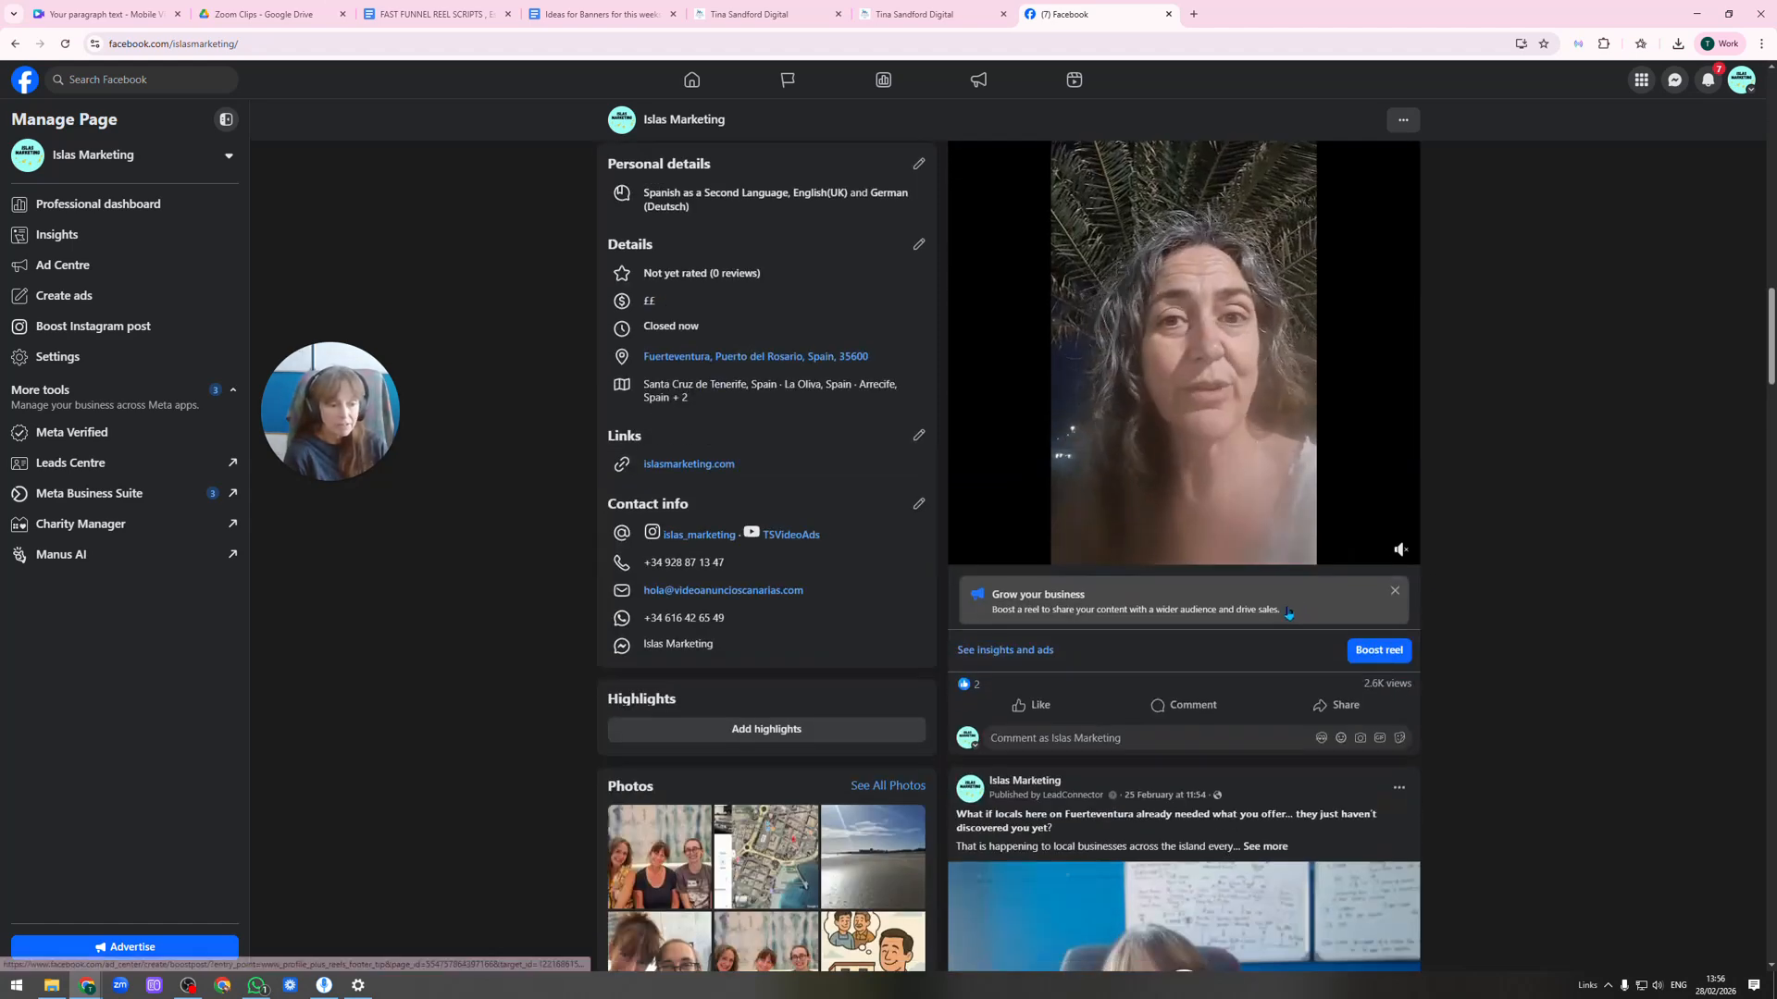
scroll(1336, 484, "down", 7)
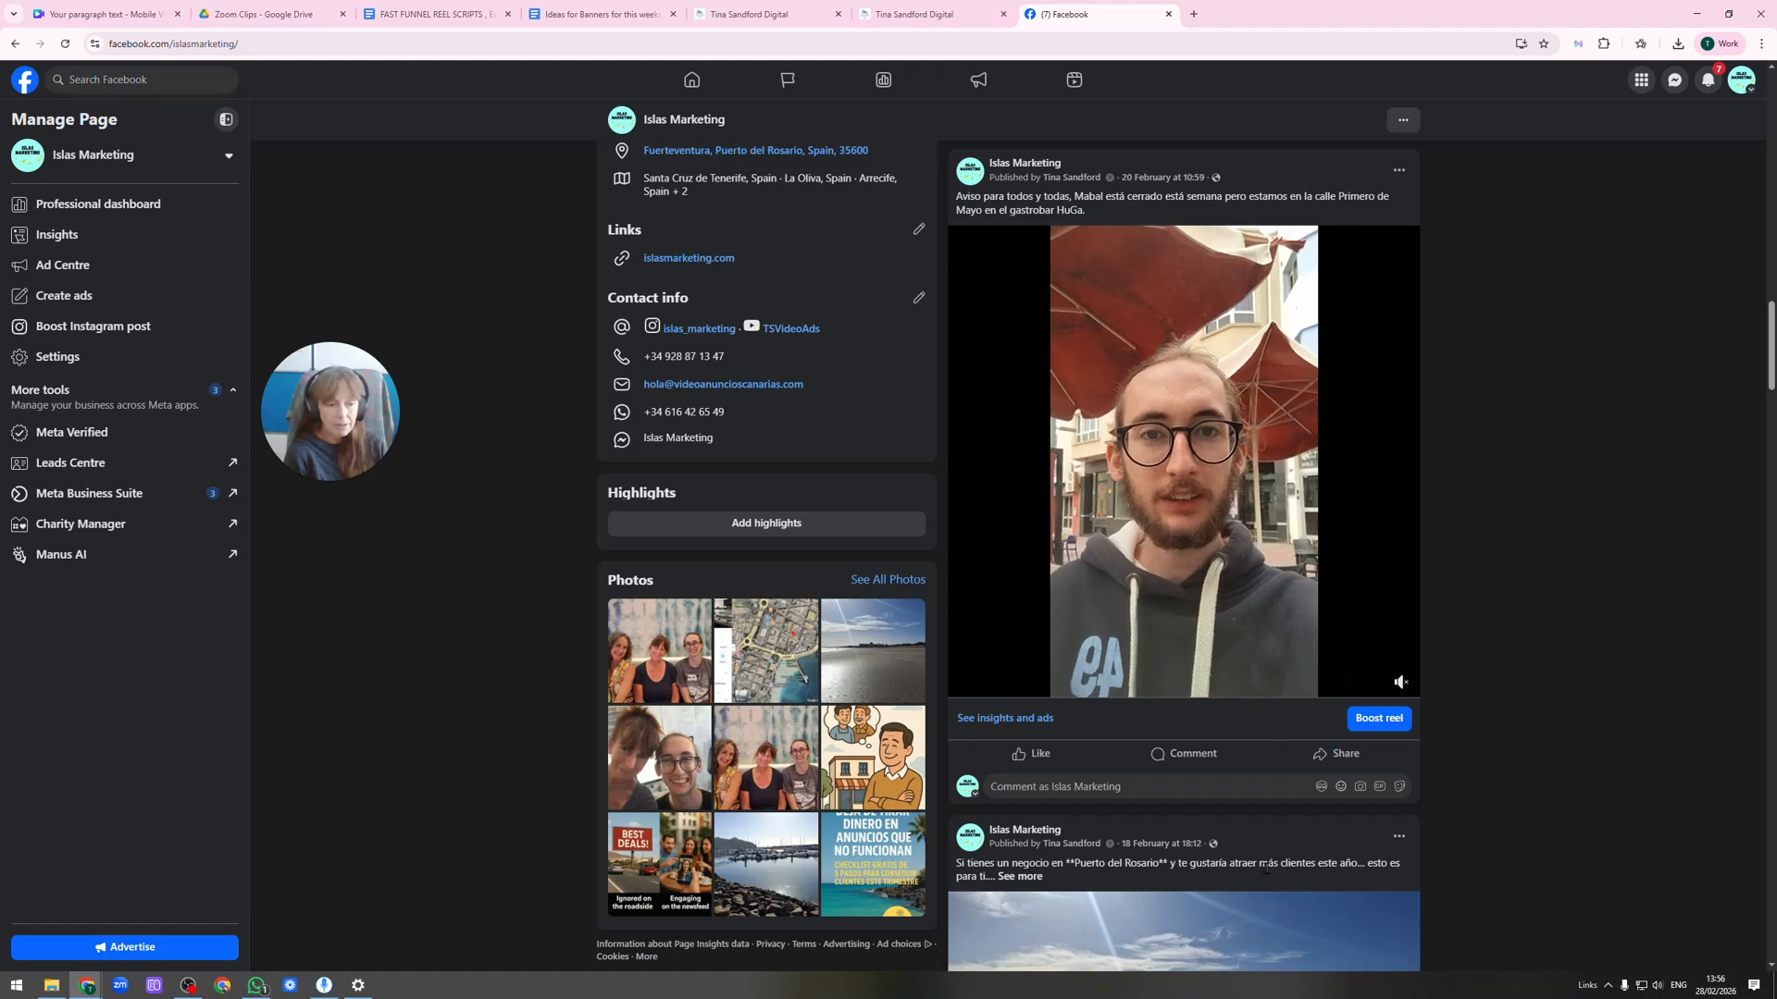
scroll(1322, 648, "up", 10)
scroll(1315, 556, "up", 15)
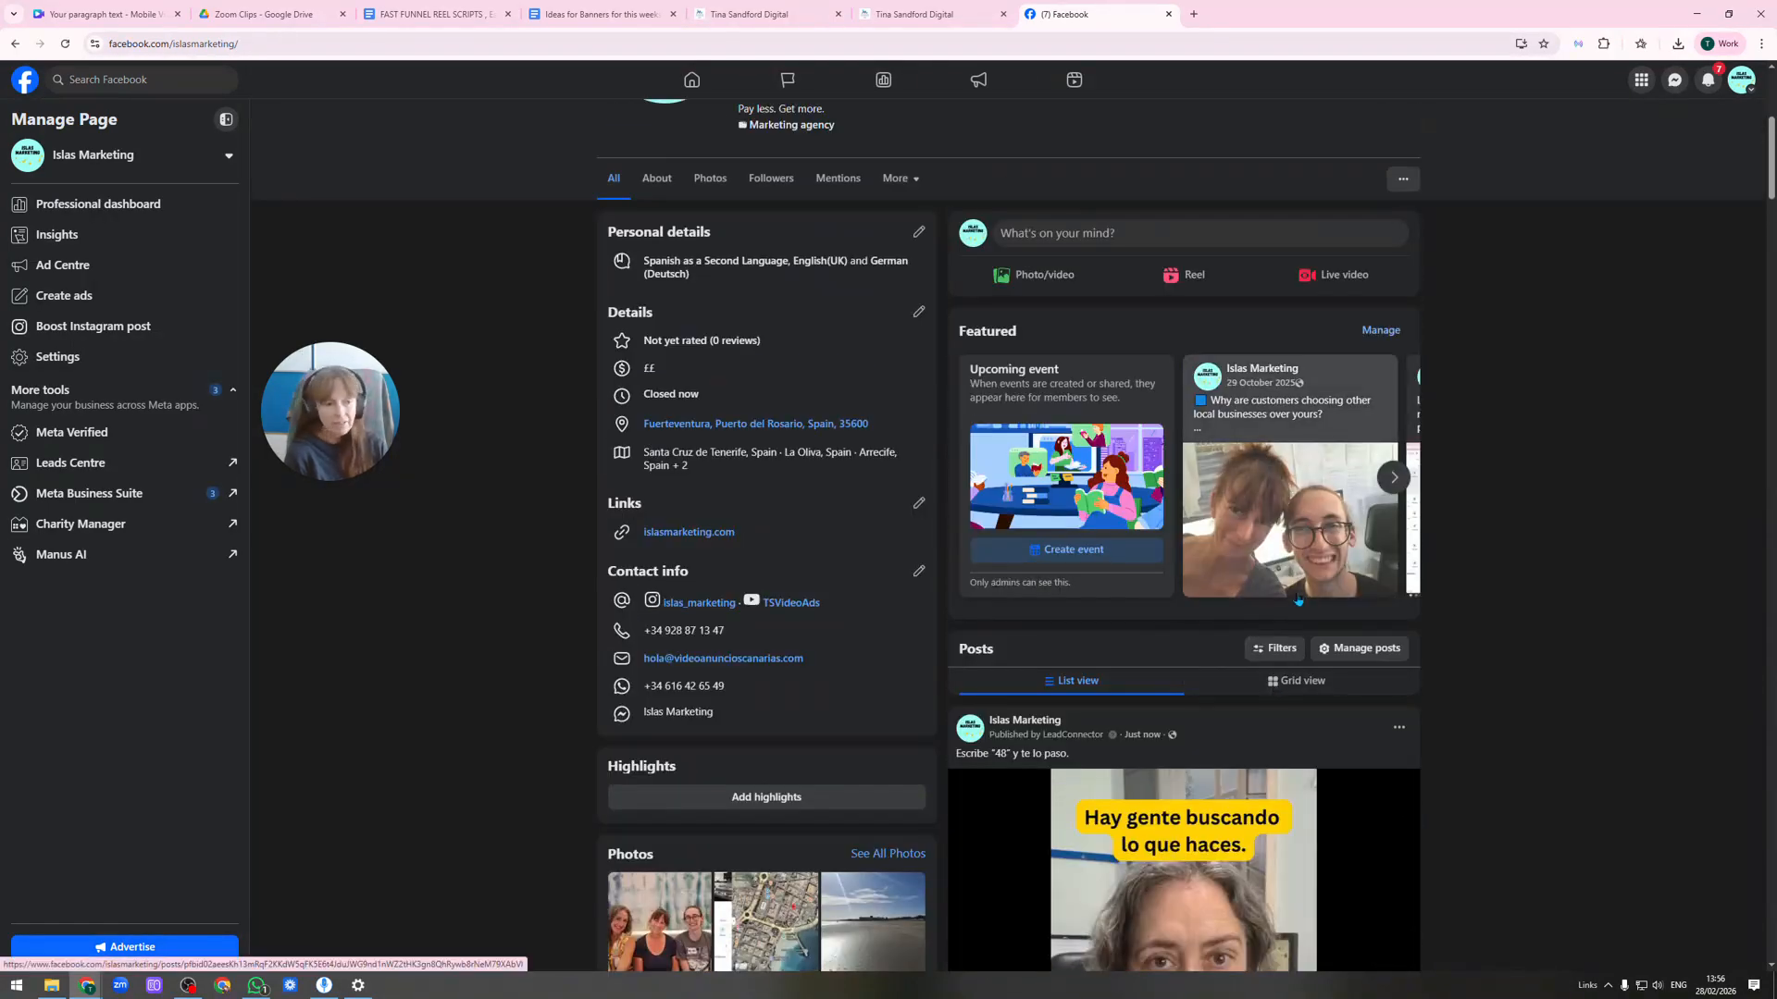
scroll(1342, 601, "up", 5)
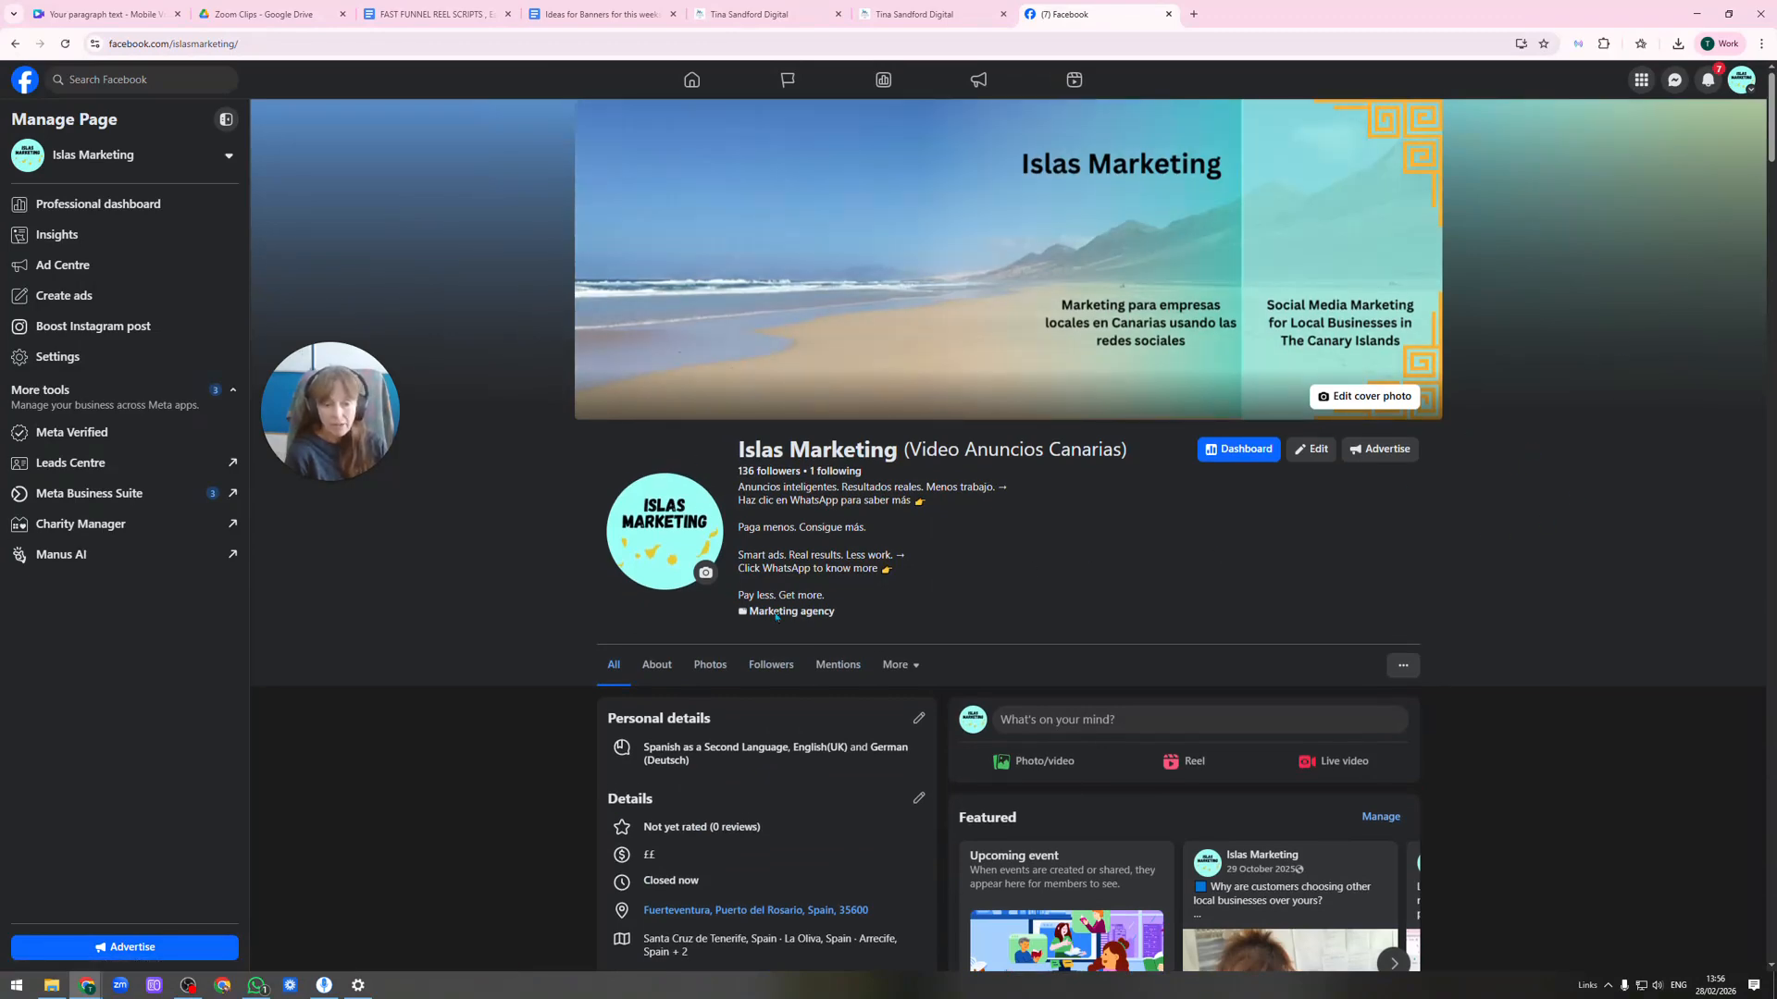
Review the page's details and contact info, view the linked islasmarketing.com website, and return to the Facebook page.
scroll(1065, 584, "down", 3)
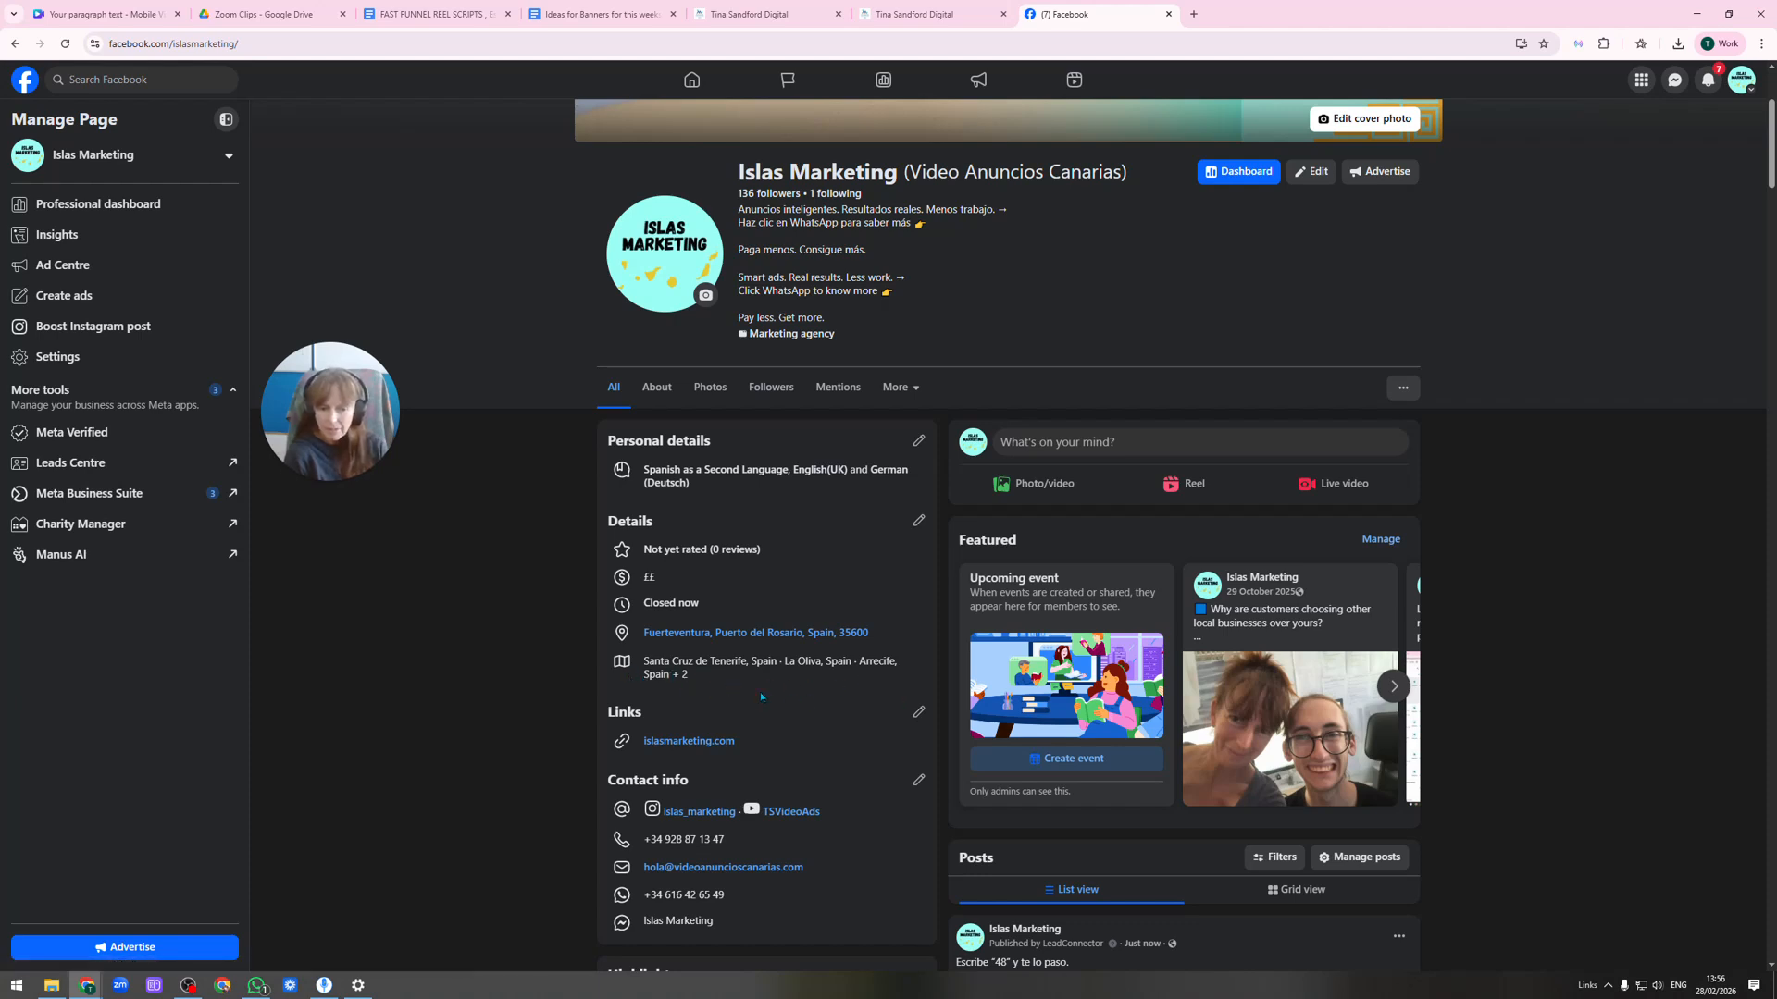
scroll(798, 667, "down", 2)
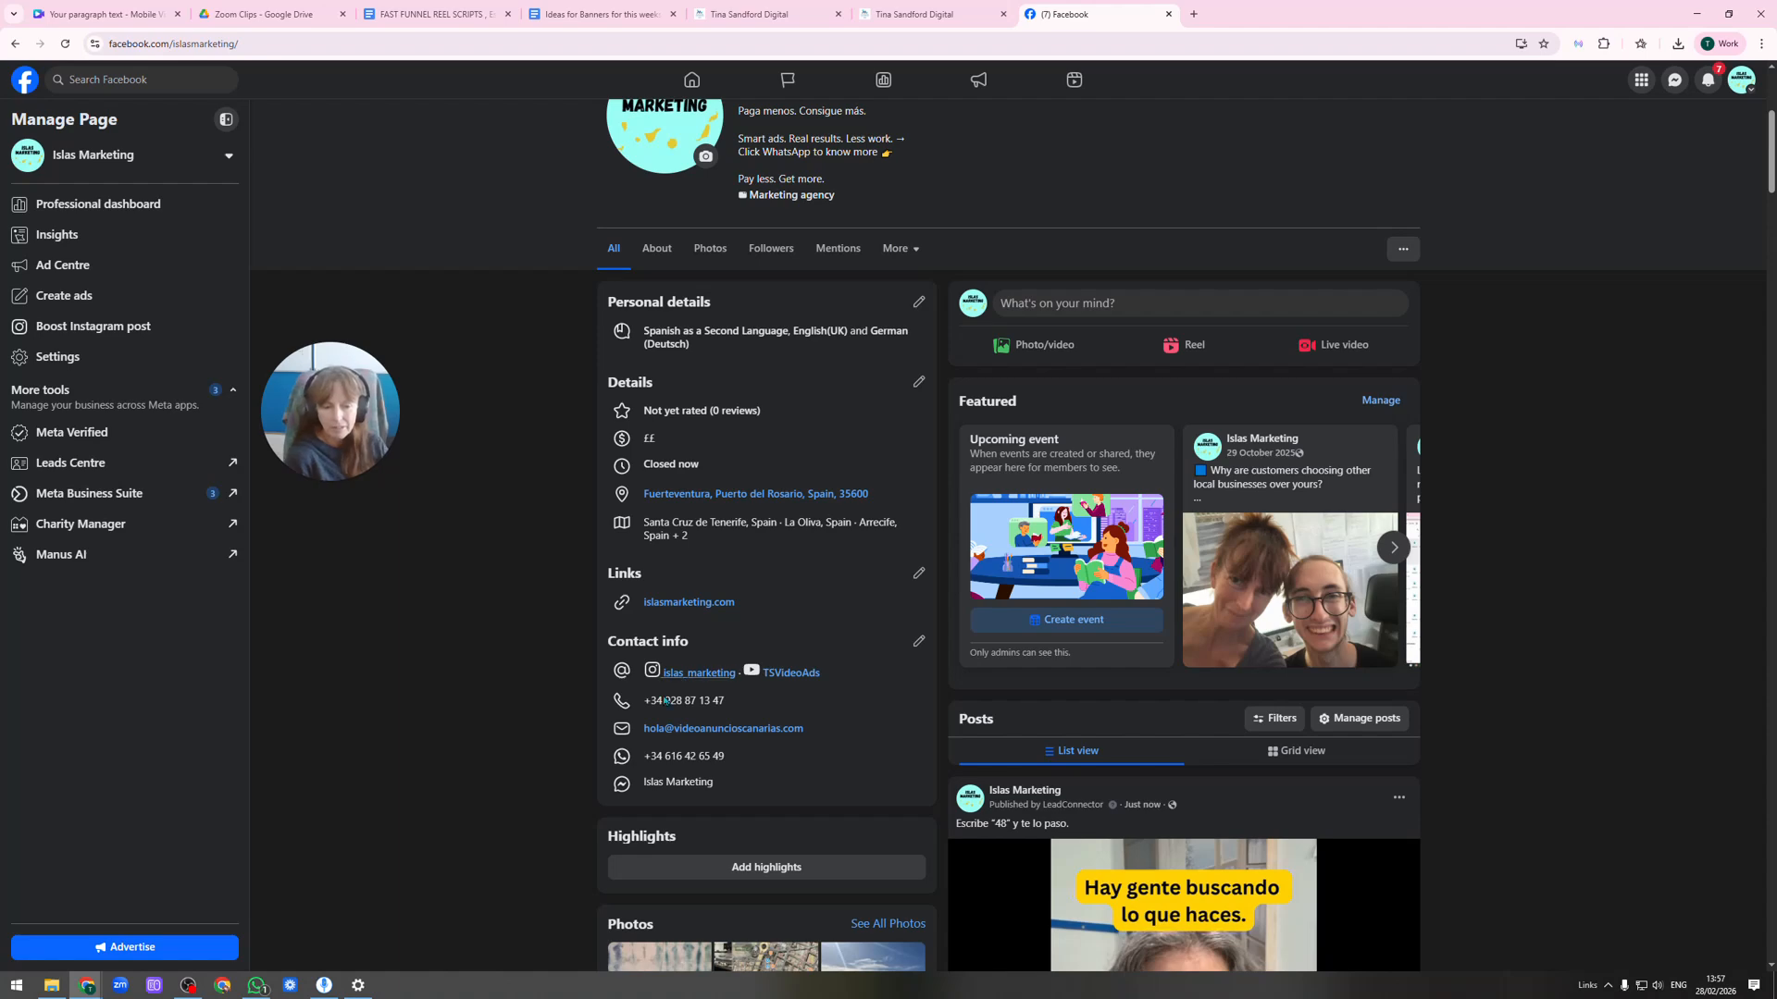
left_click(713, 604)
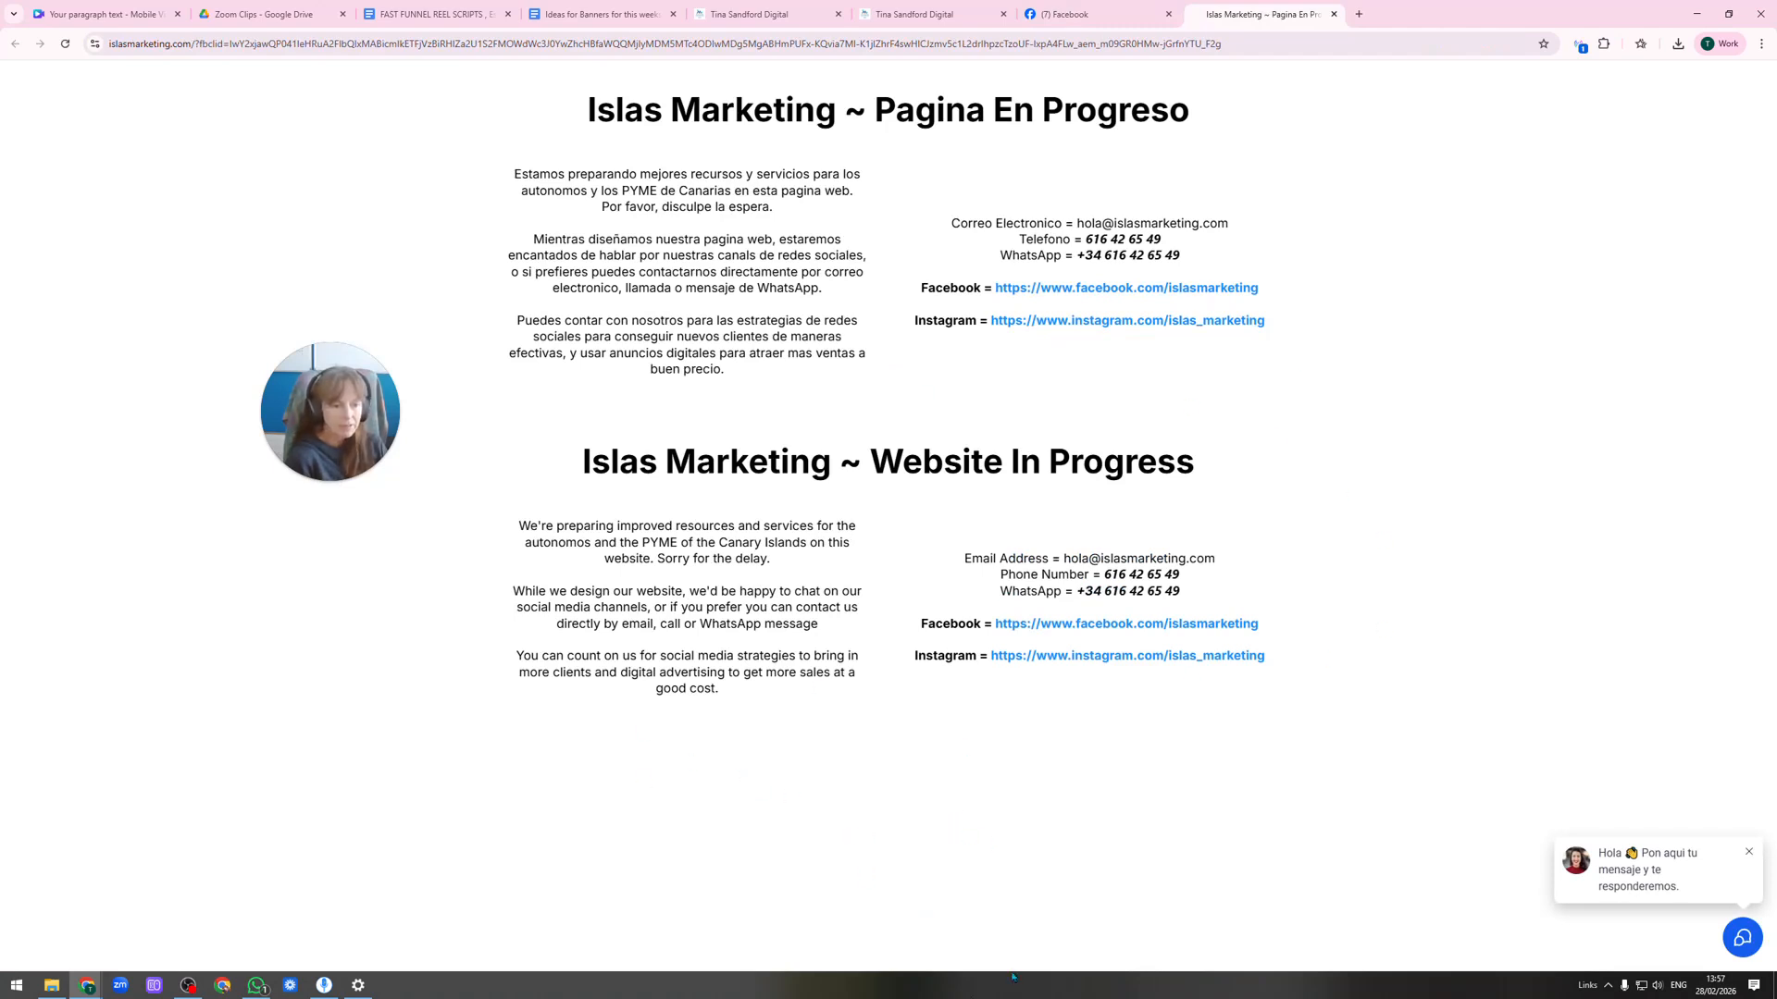
left_click(1077, 16)
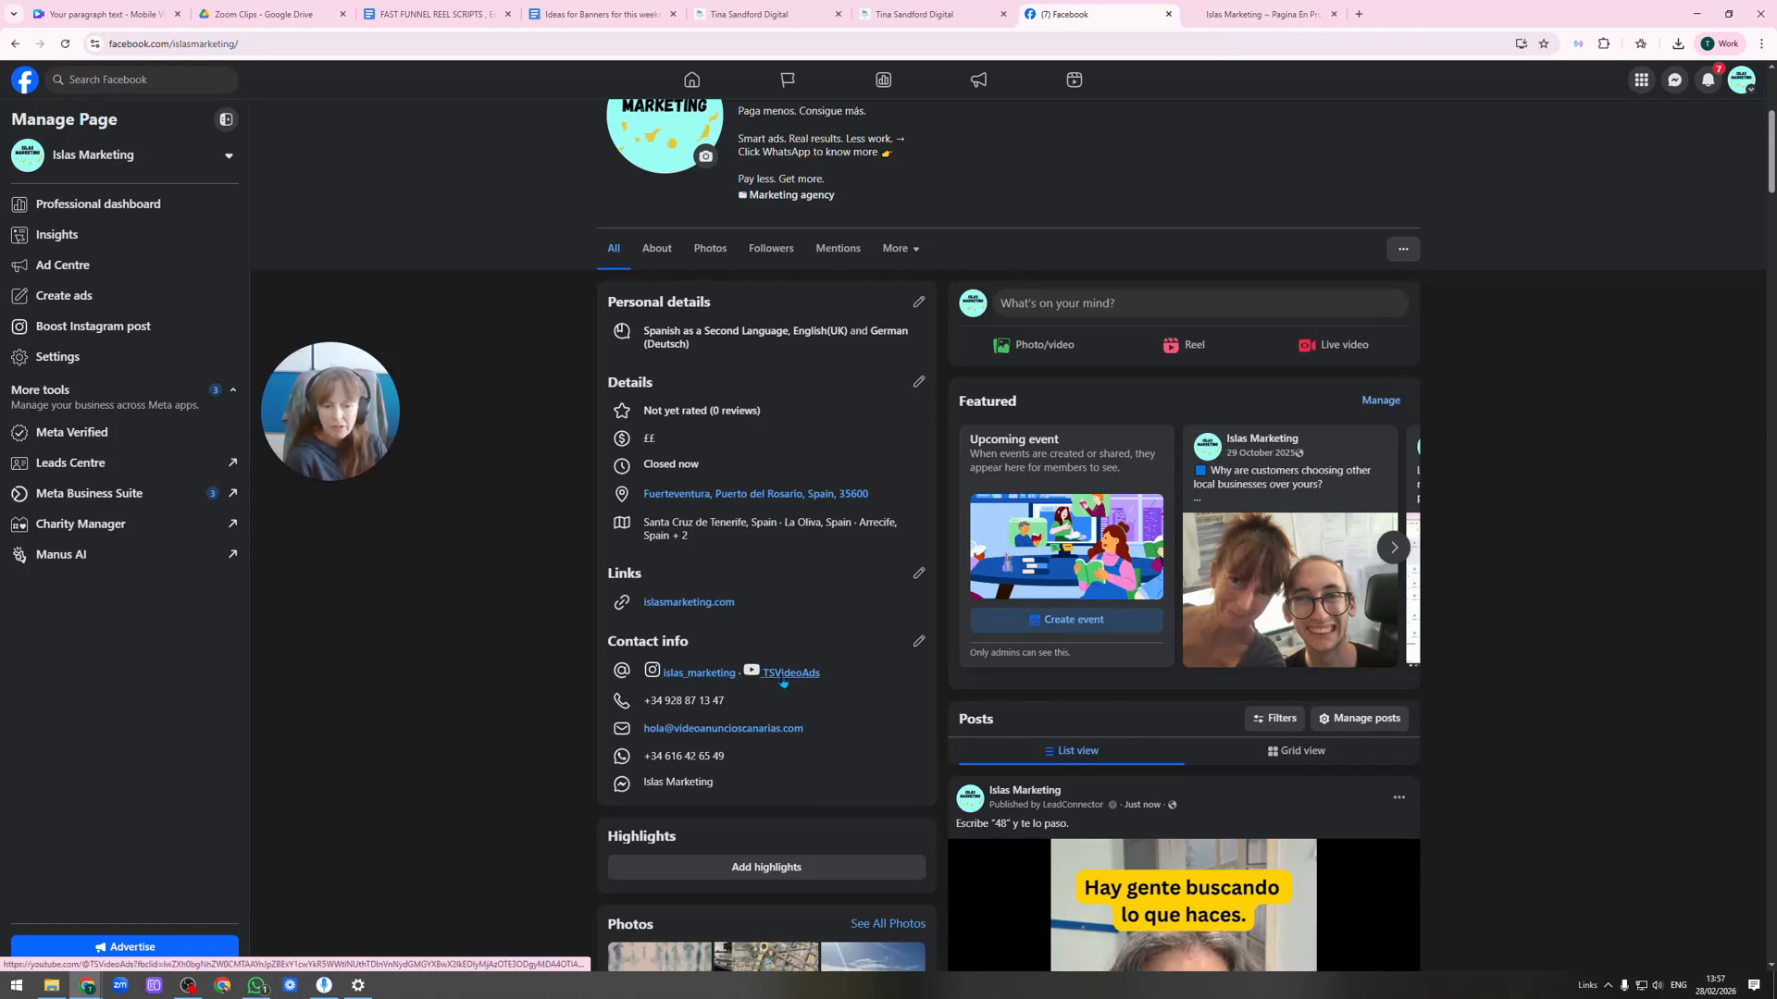
View the linked TSVideoAds YouTube channel, look through its list of videos, and close it.
left_click(784, 678)
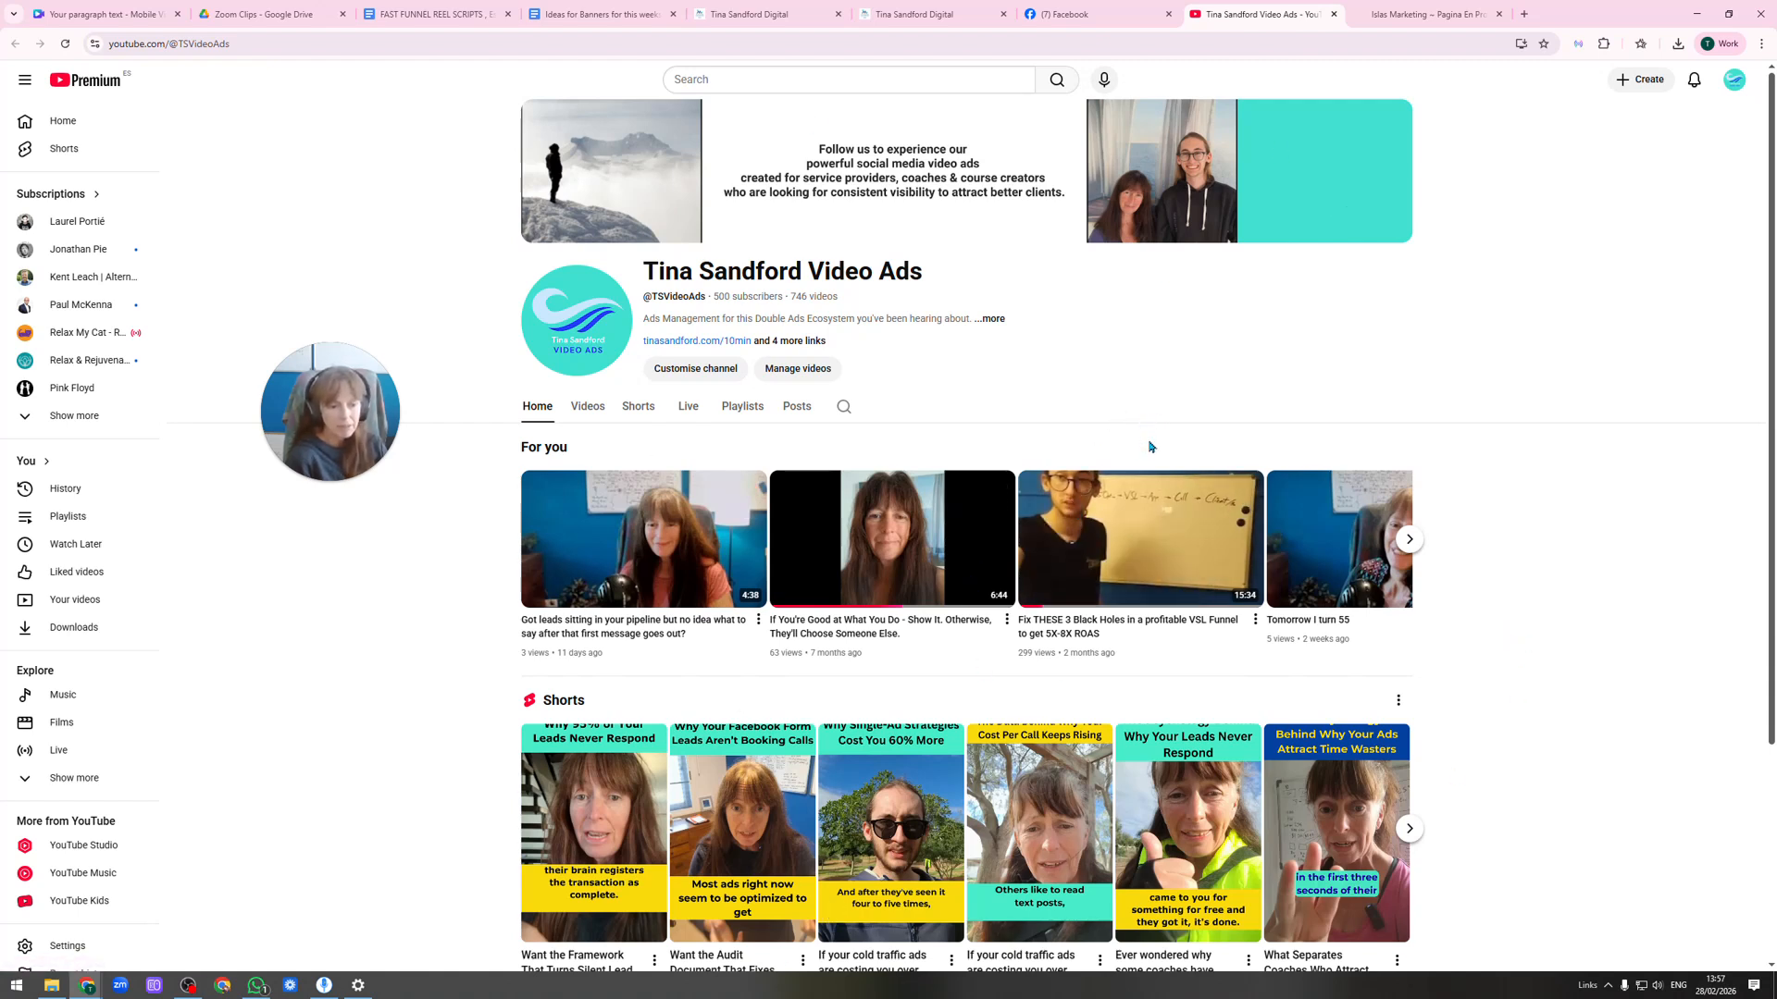
scroll(1145, 447, "down", 3)
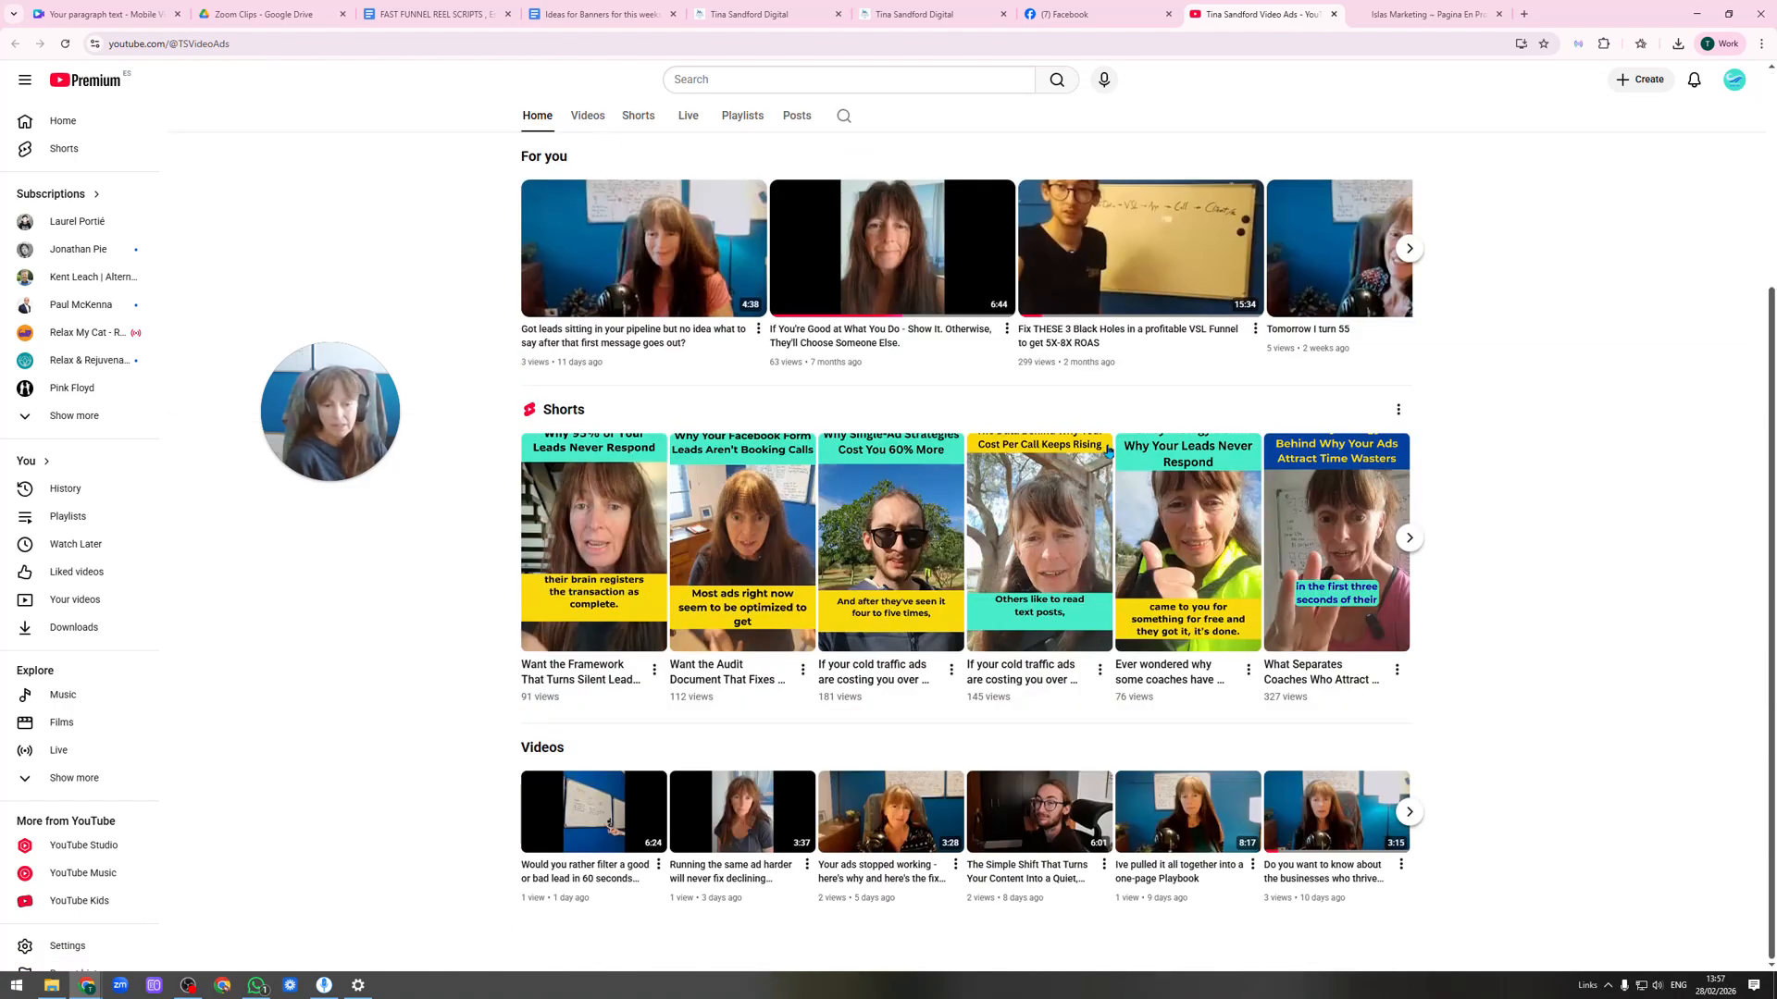
scroll(1022, 664, "up", 3)
left_click(588, 405)
scroll(1072, 427, "down", 9)
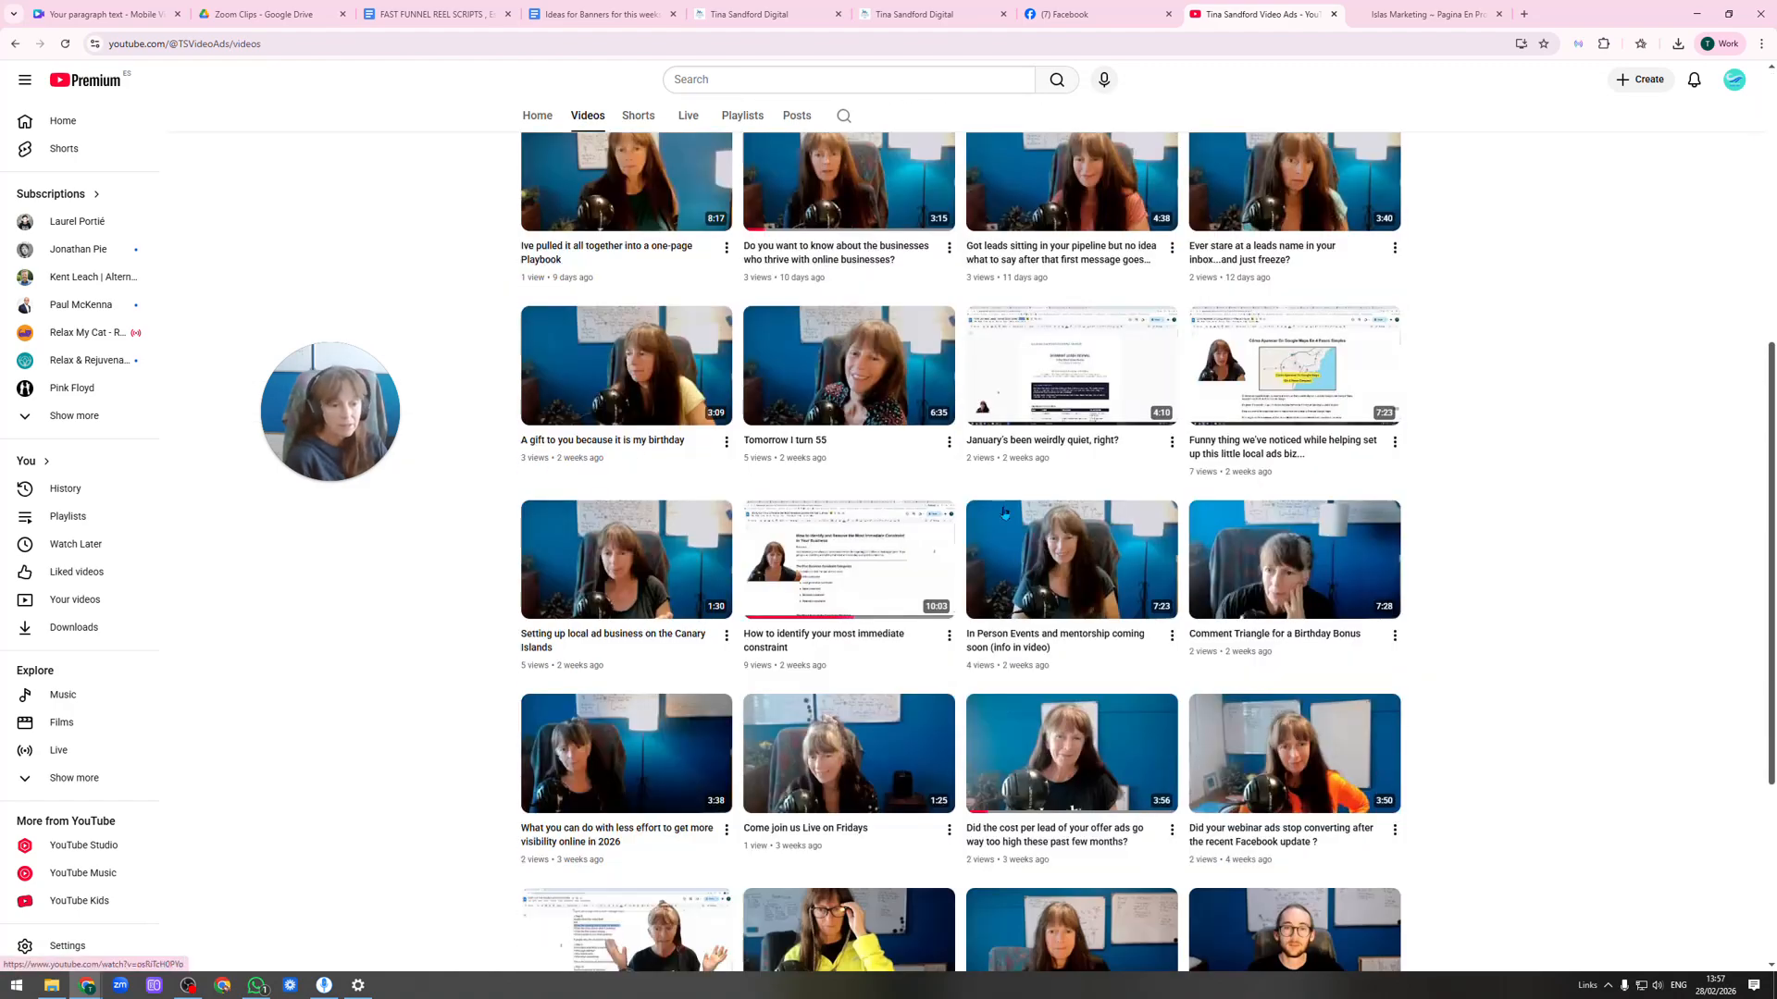
scroll(1070, 427, "up", 7)
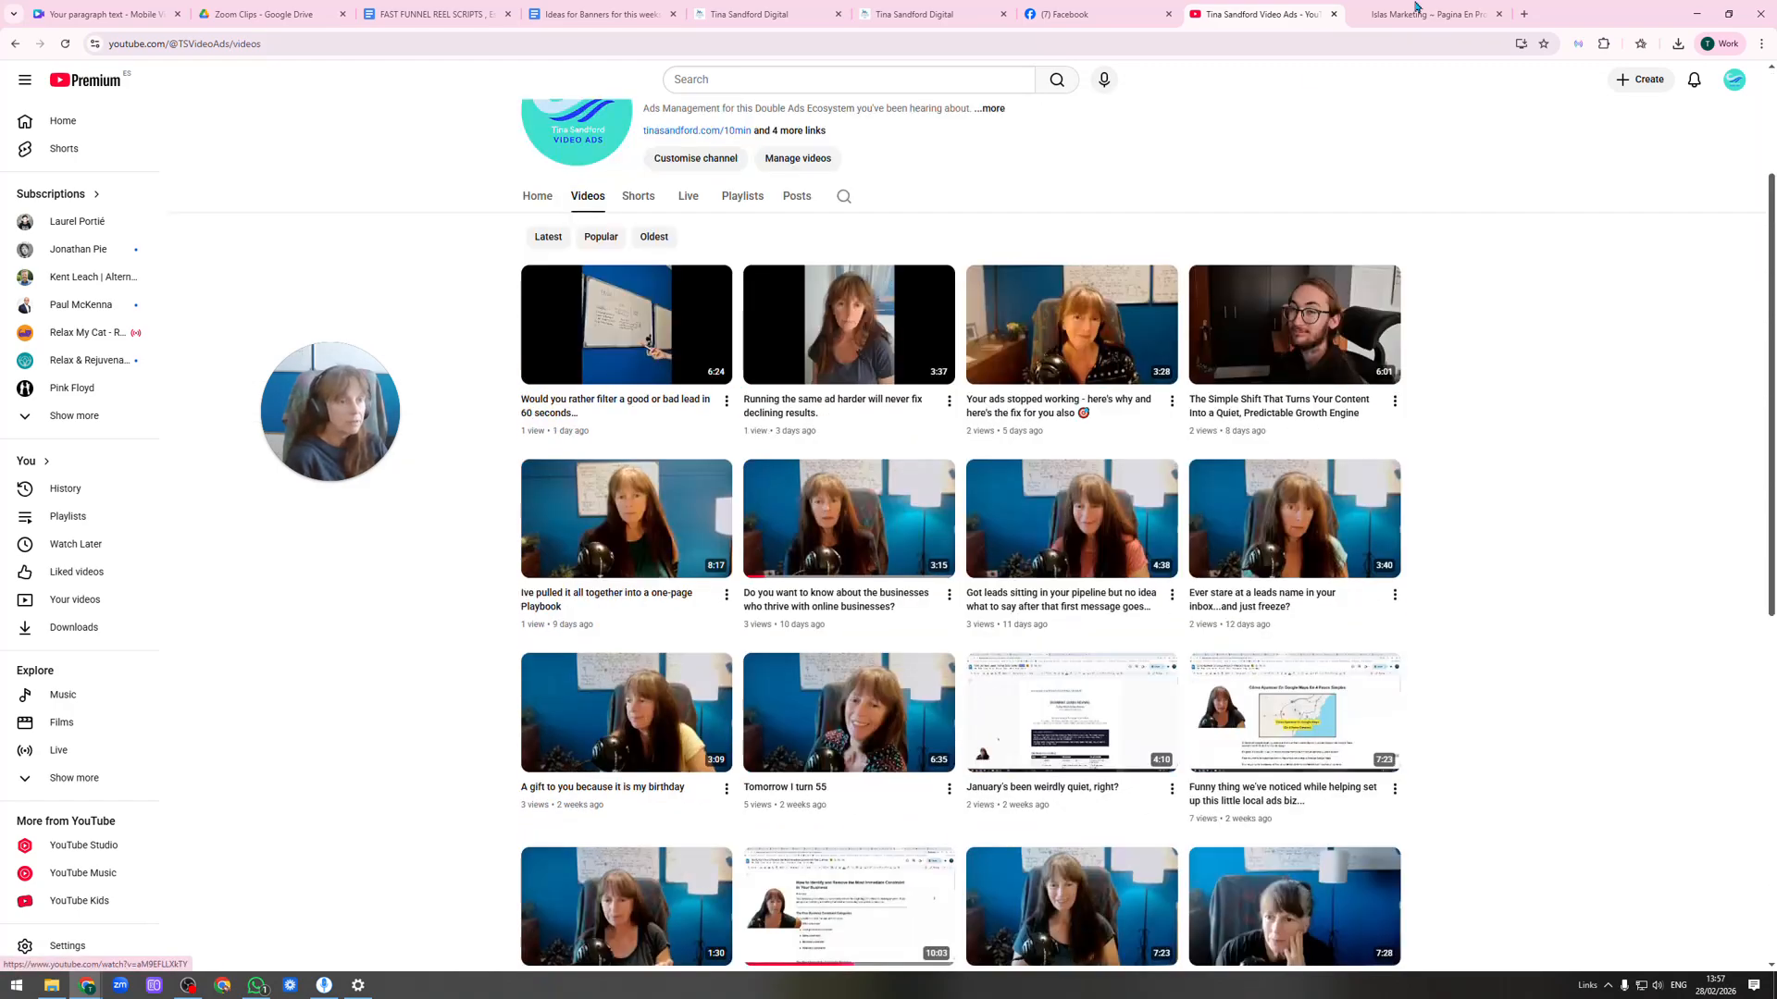
left_click(1329, 15)
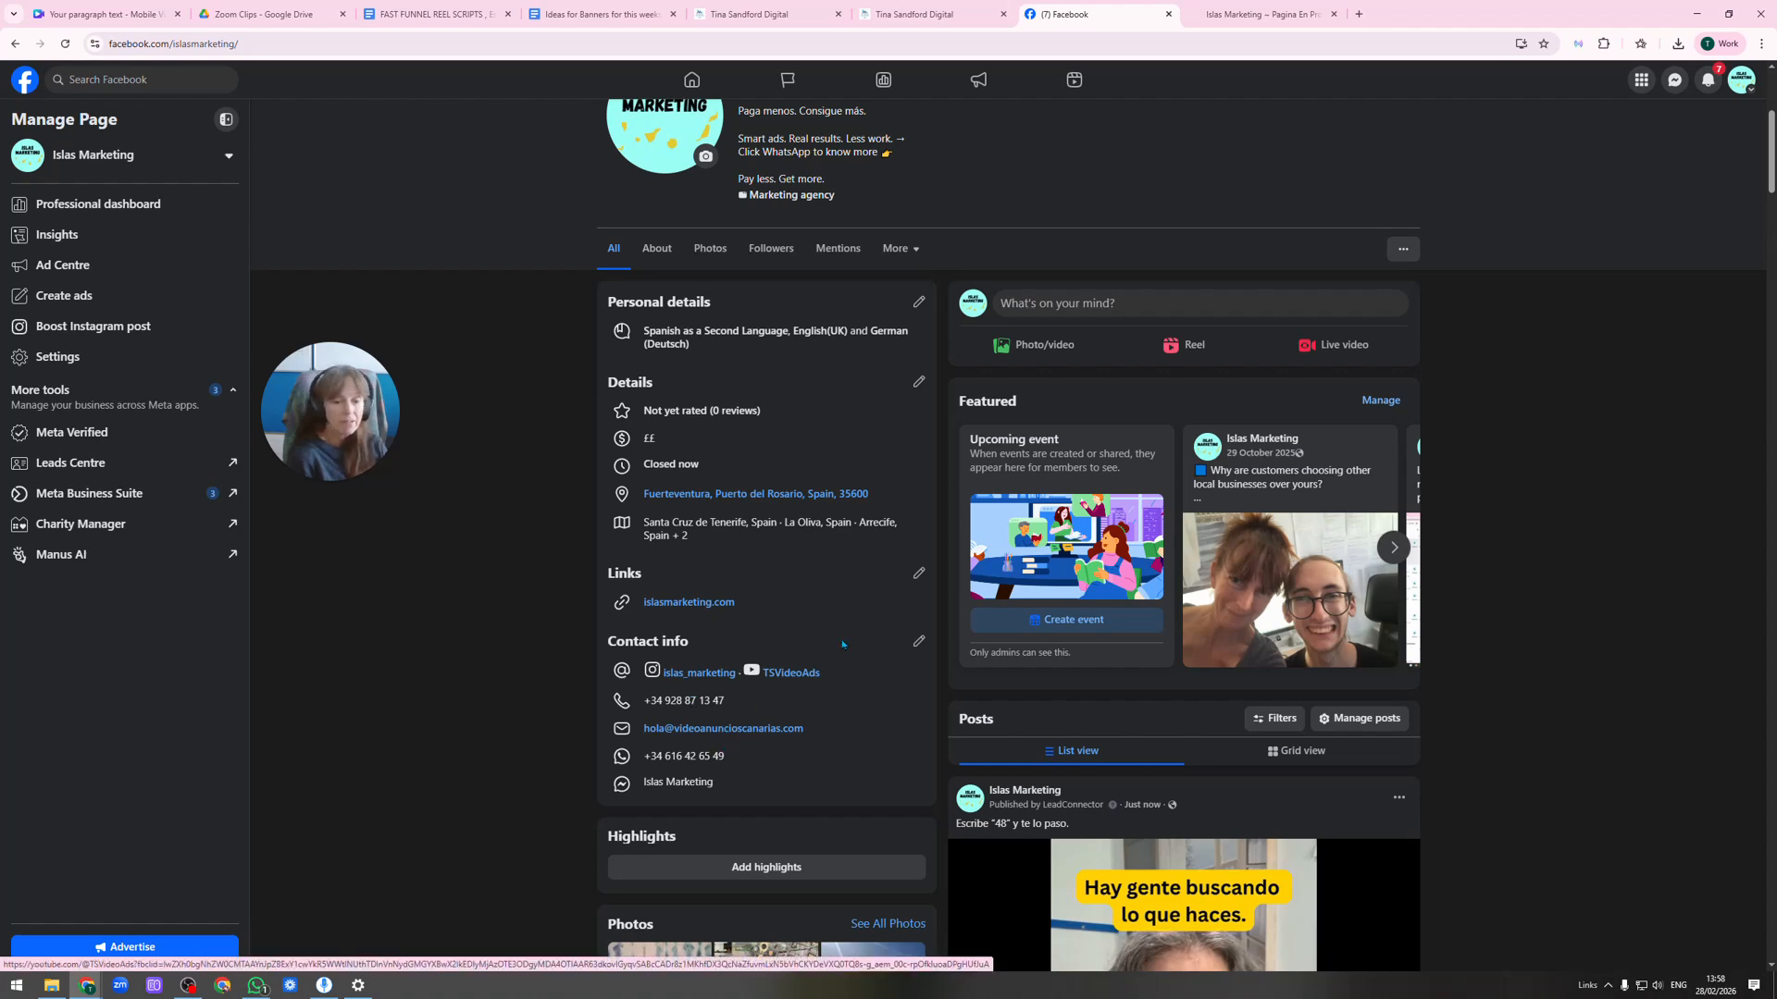
Go back to the page's bio and highlight the line "Click WhatsApp to know more".
scroll(629, 583, "down", 2)
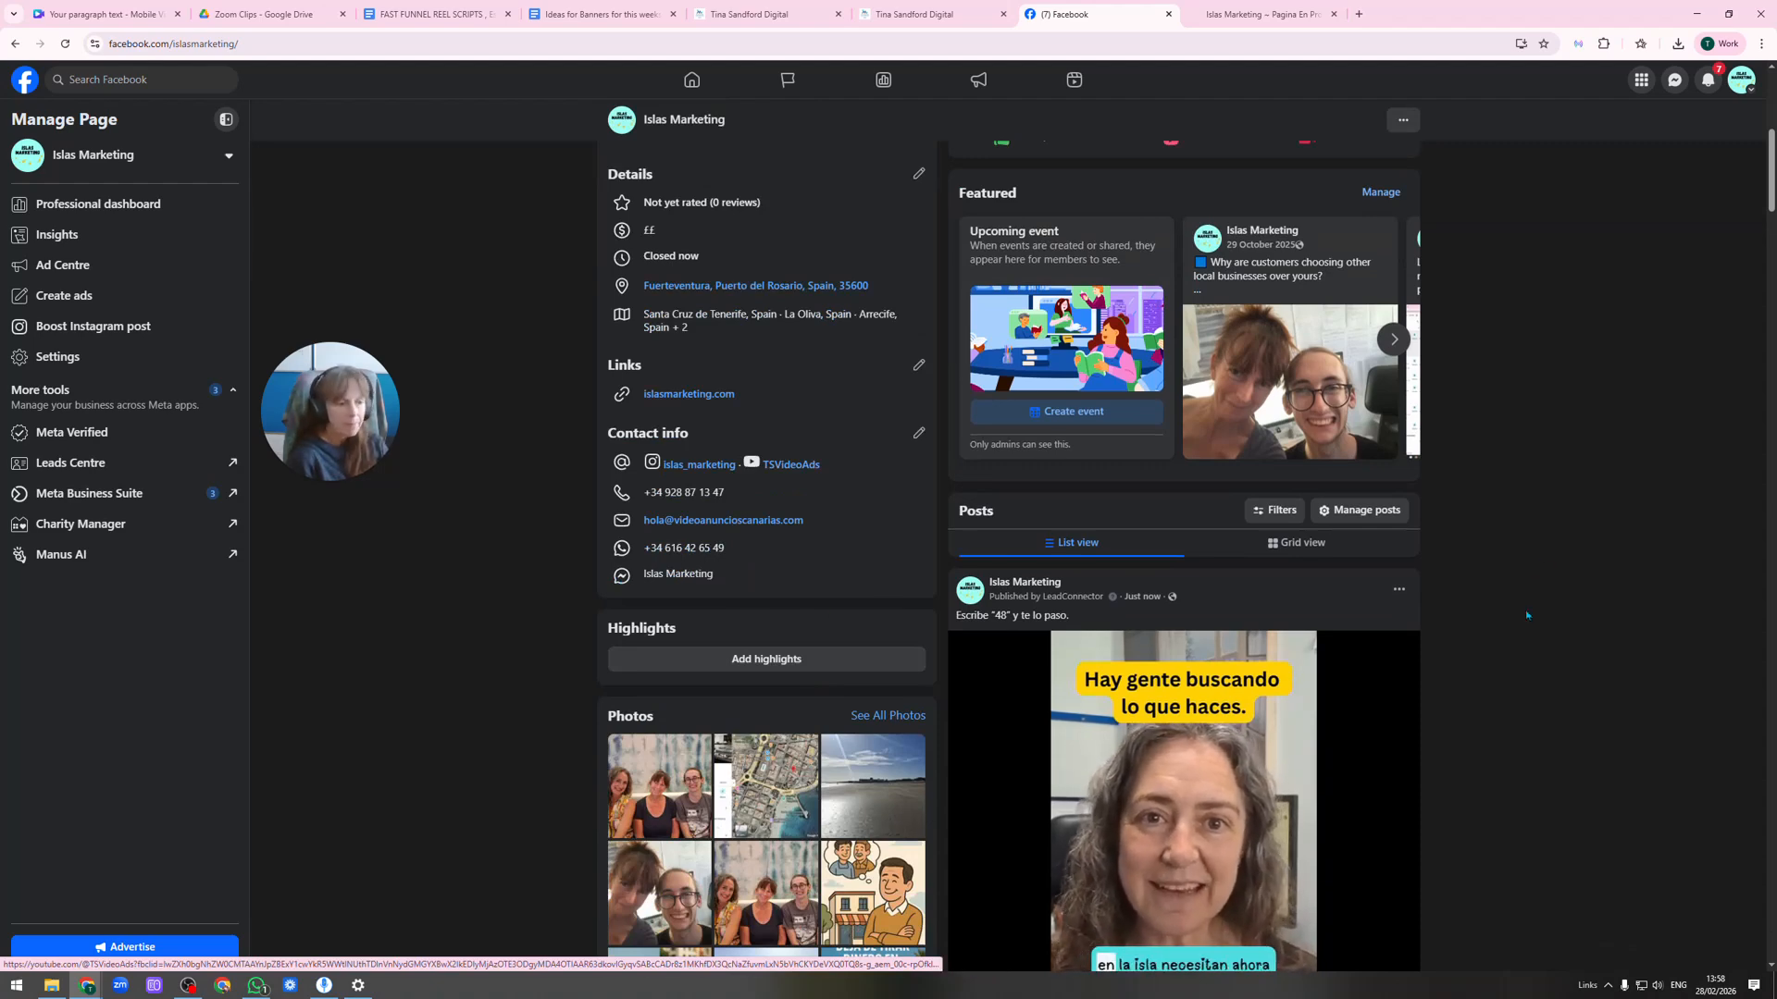
scroll(1345, 481, "up", 7)
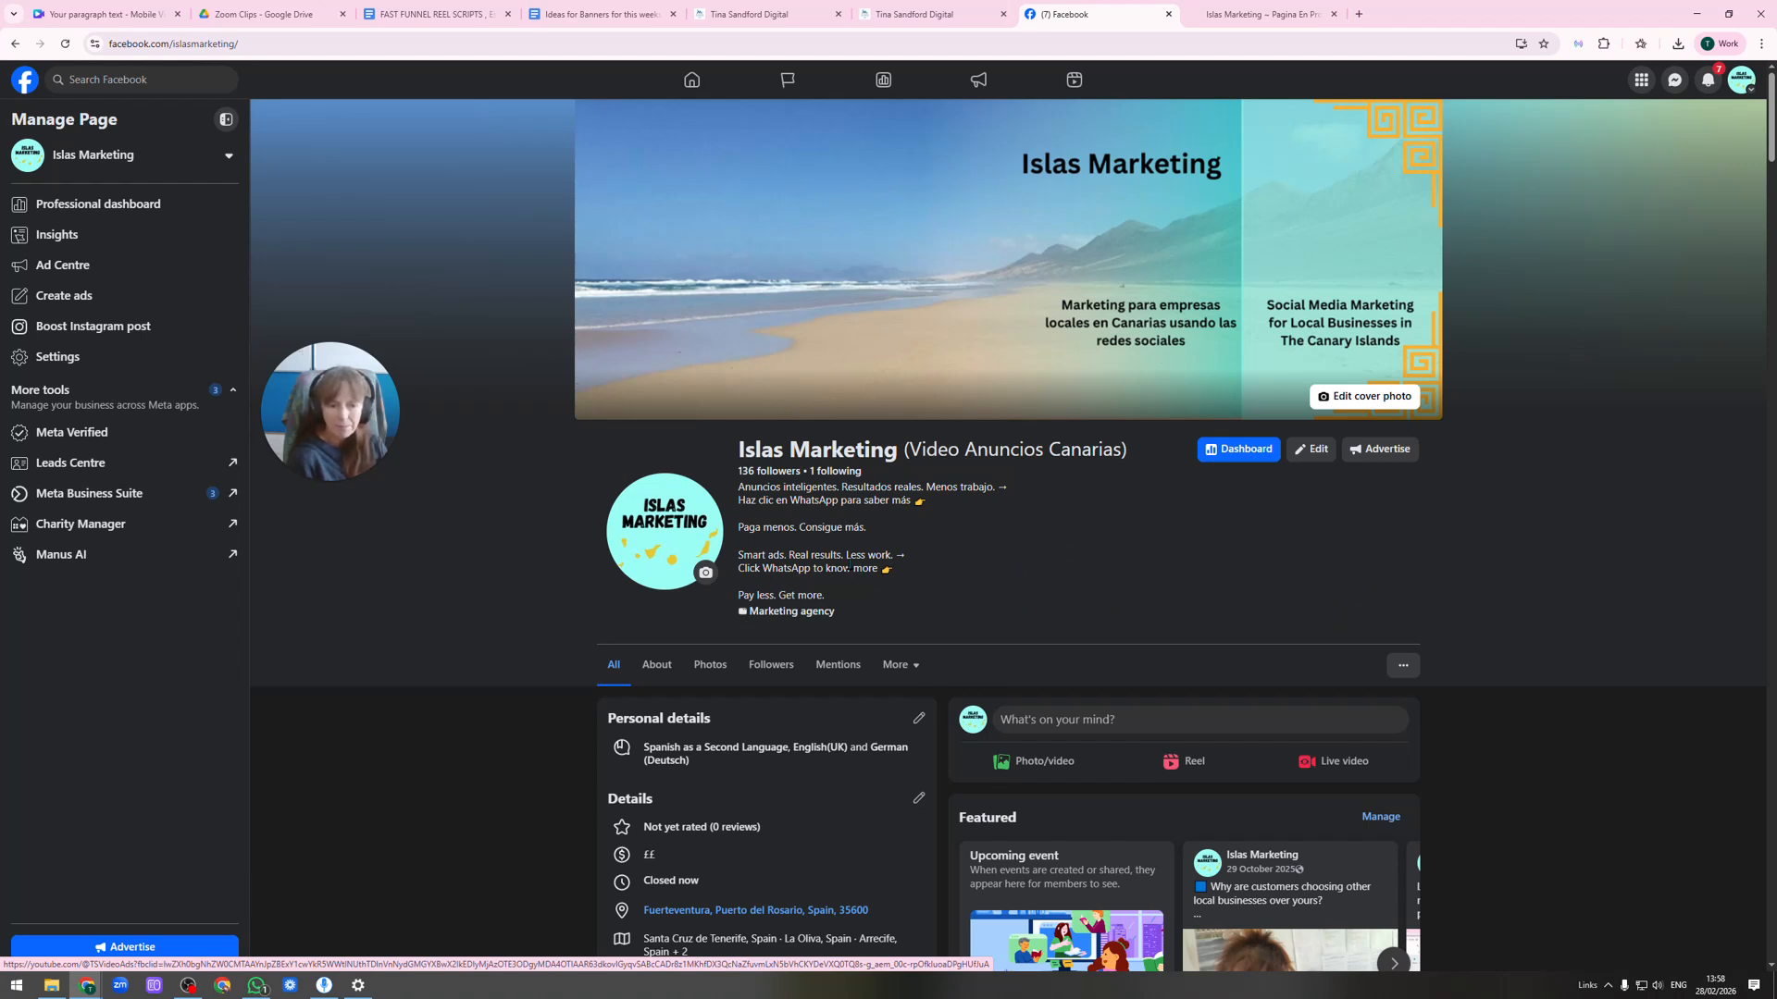
left_click_drag(739, 577, 902, 574)
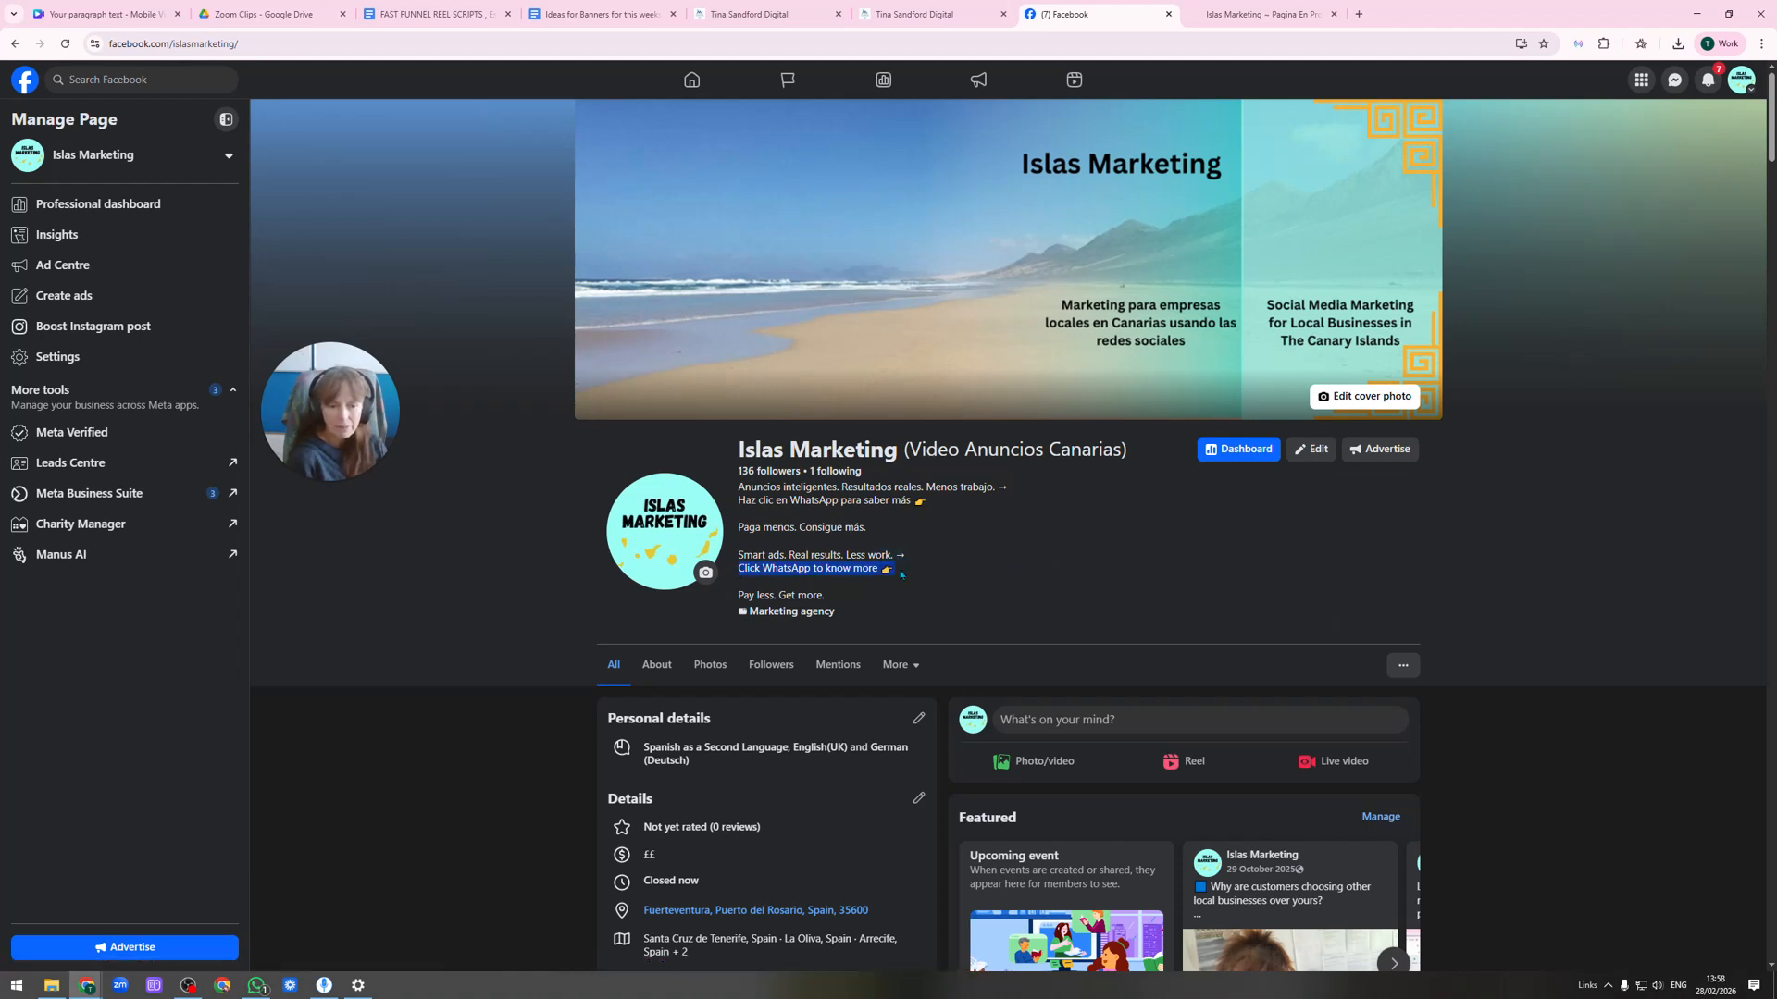
Set the Facebook page's action button to Send WhatsApp message, connected to the Islas Marketing WhatsApp account, and save it.
left_click(1311, 449)
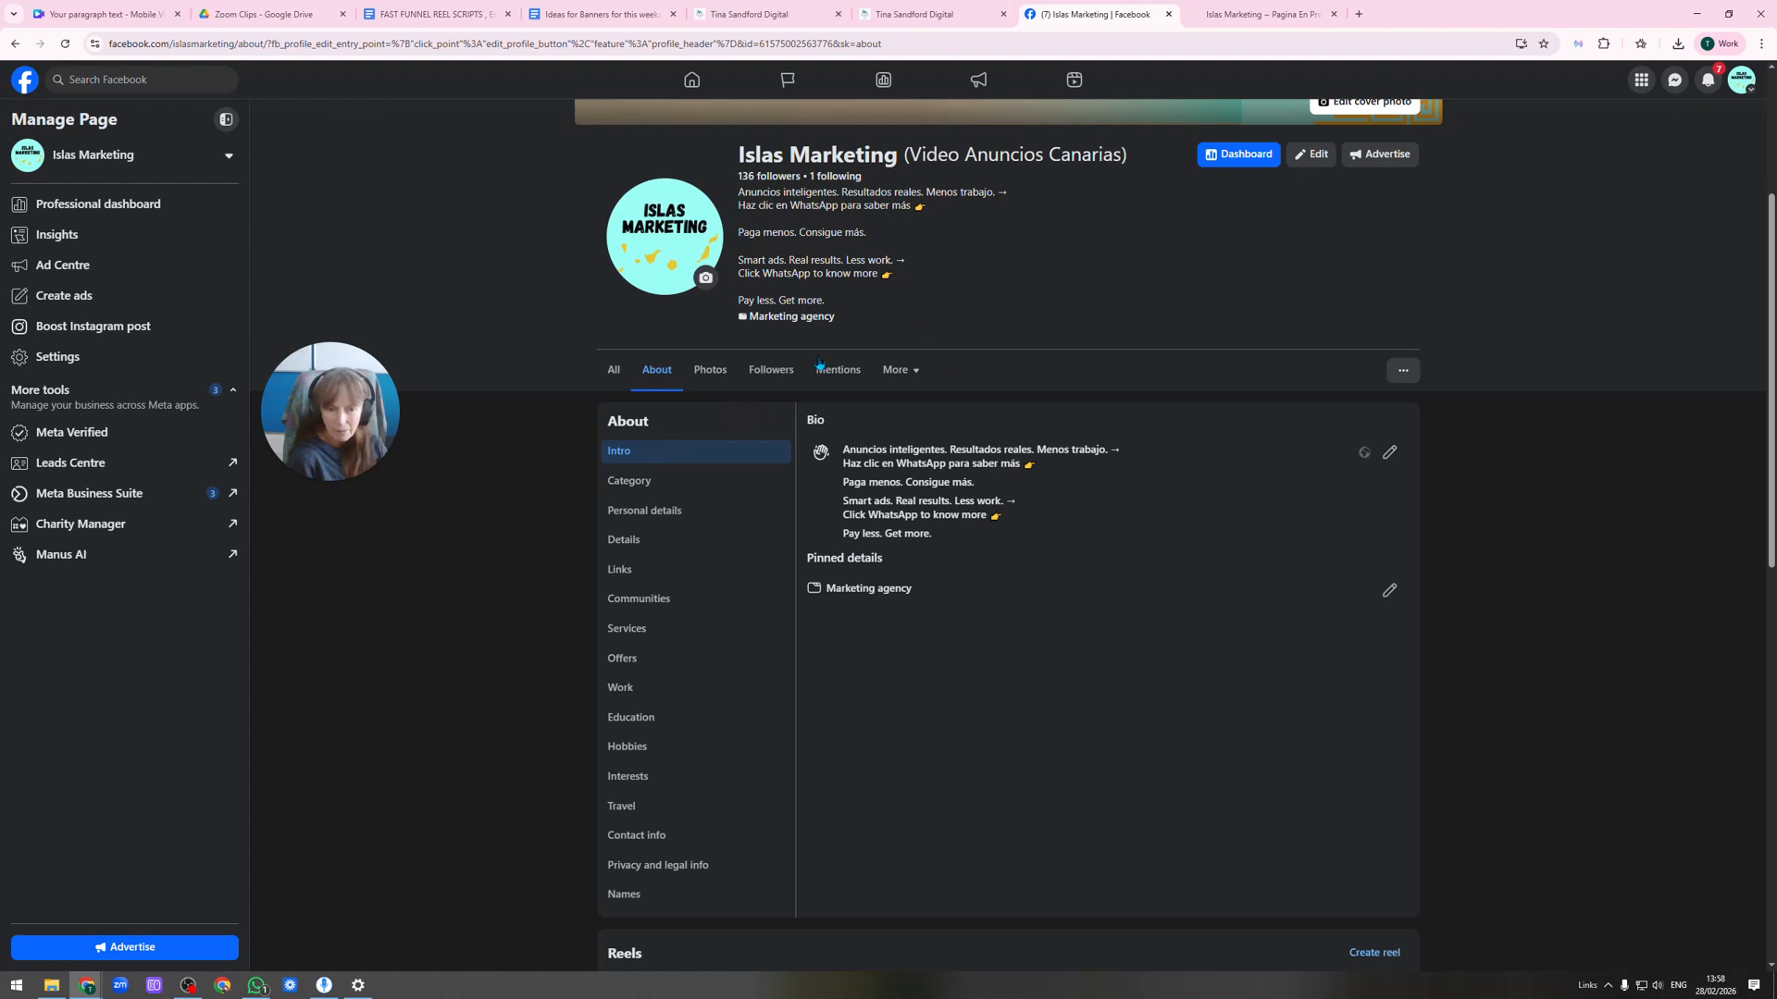
scroll(703, 661, "down", 3)
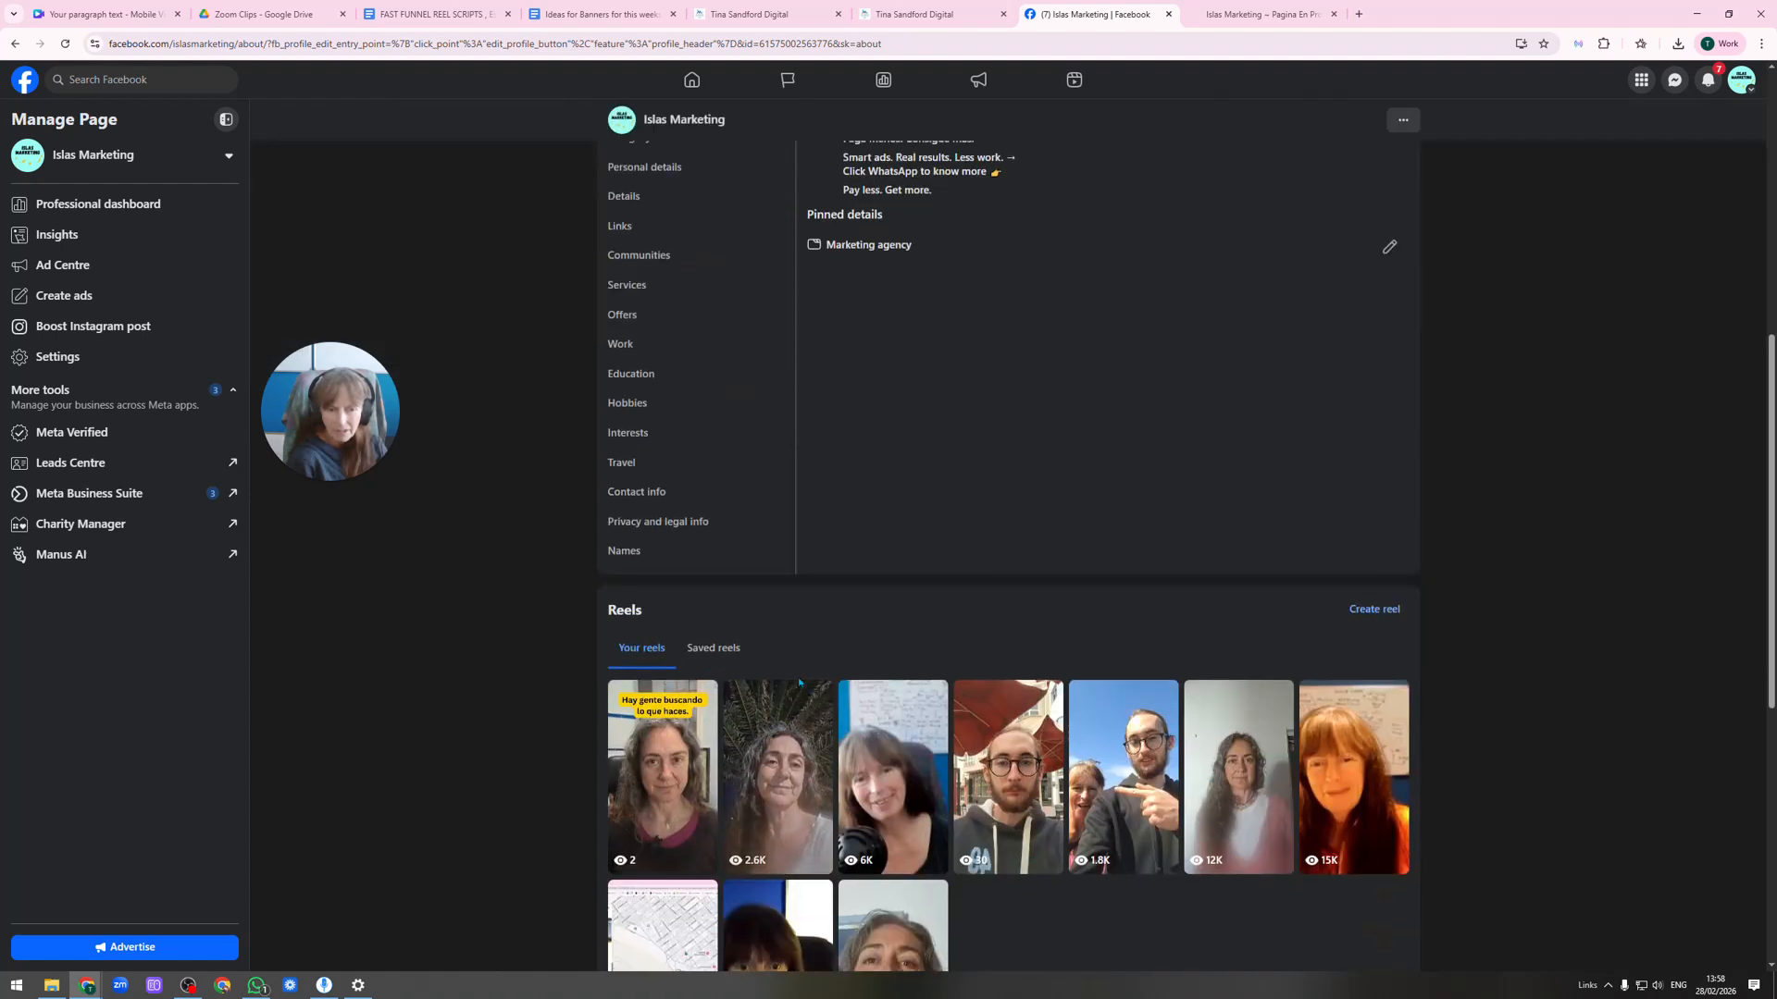
scroll(799, 682, "up", 6)
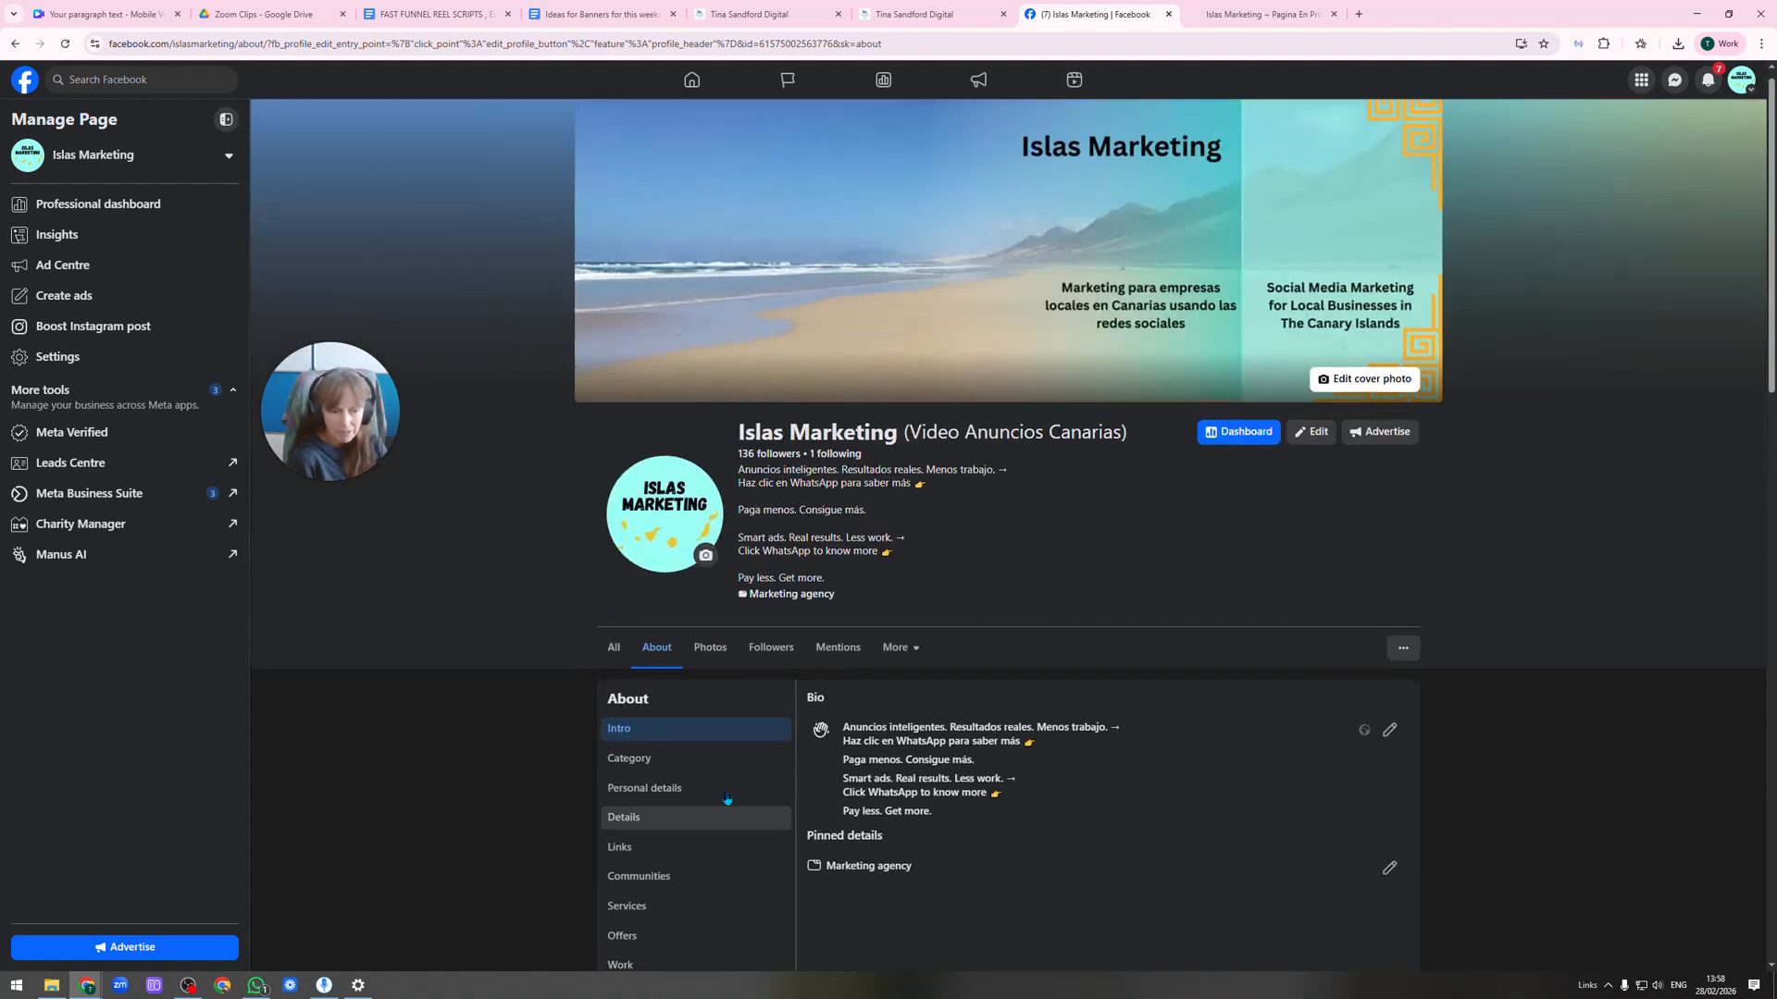
left_click(1413, 655)
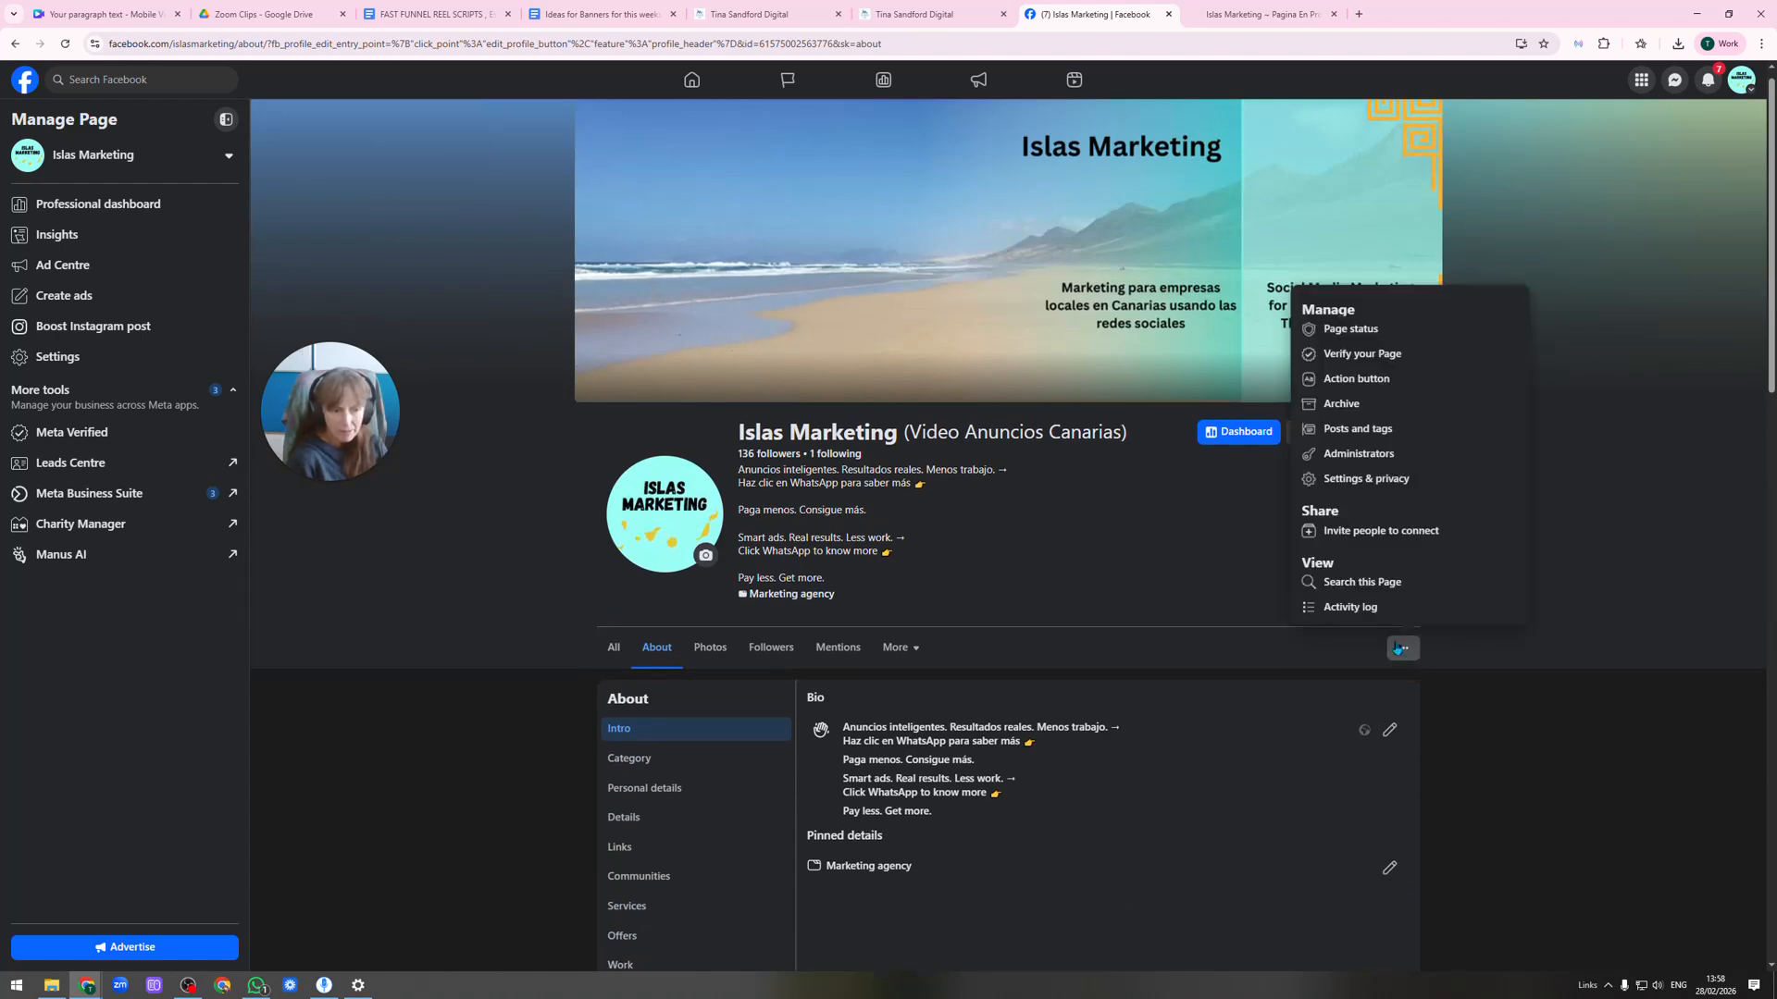
left_click(1358, 380)
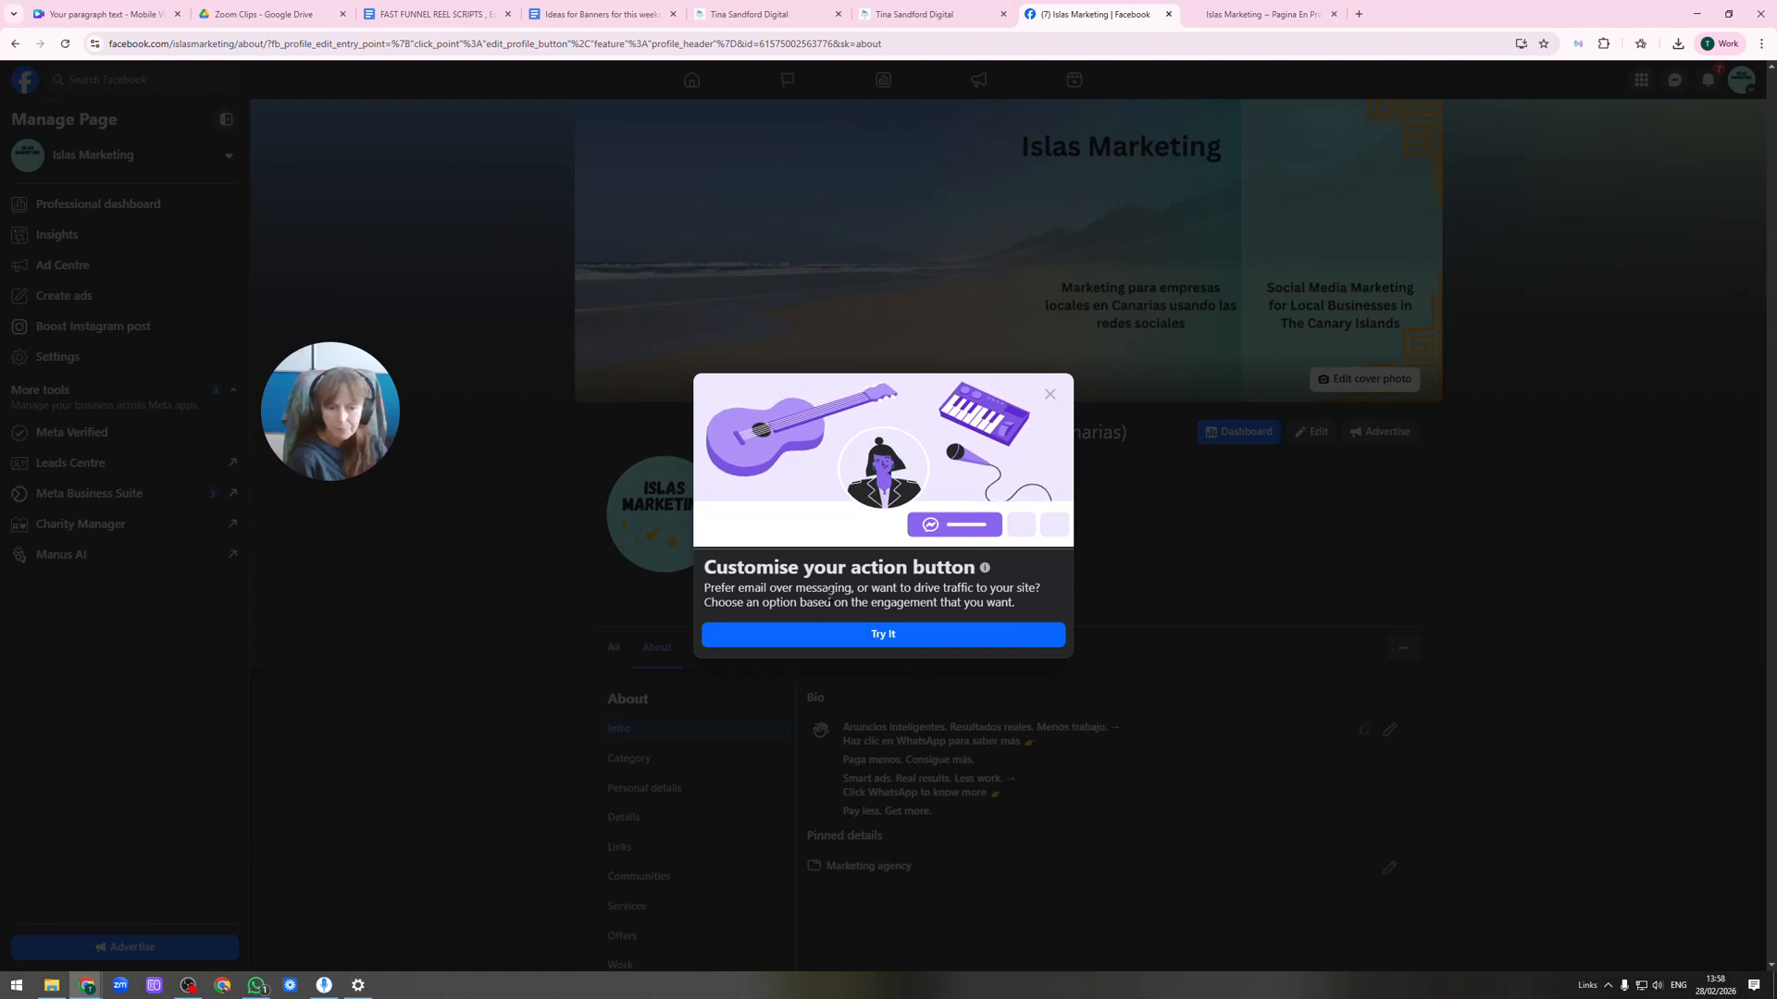
left_click(880, 637)
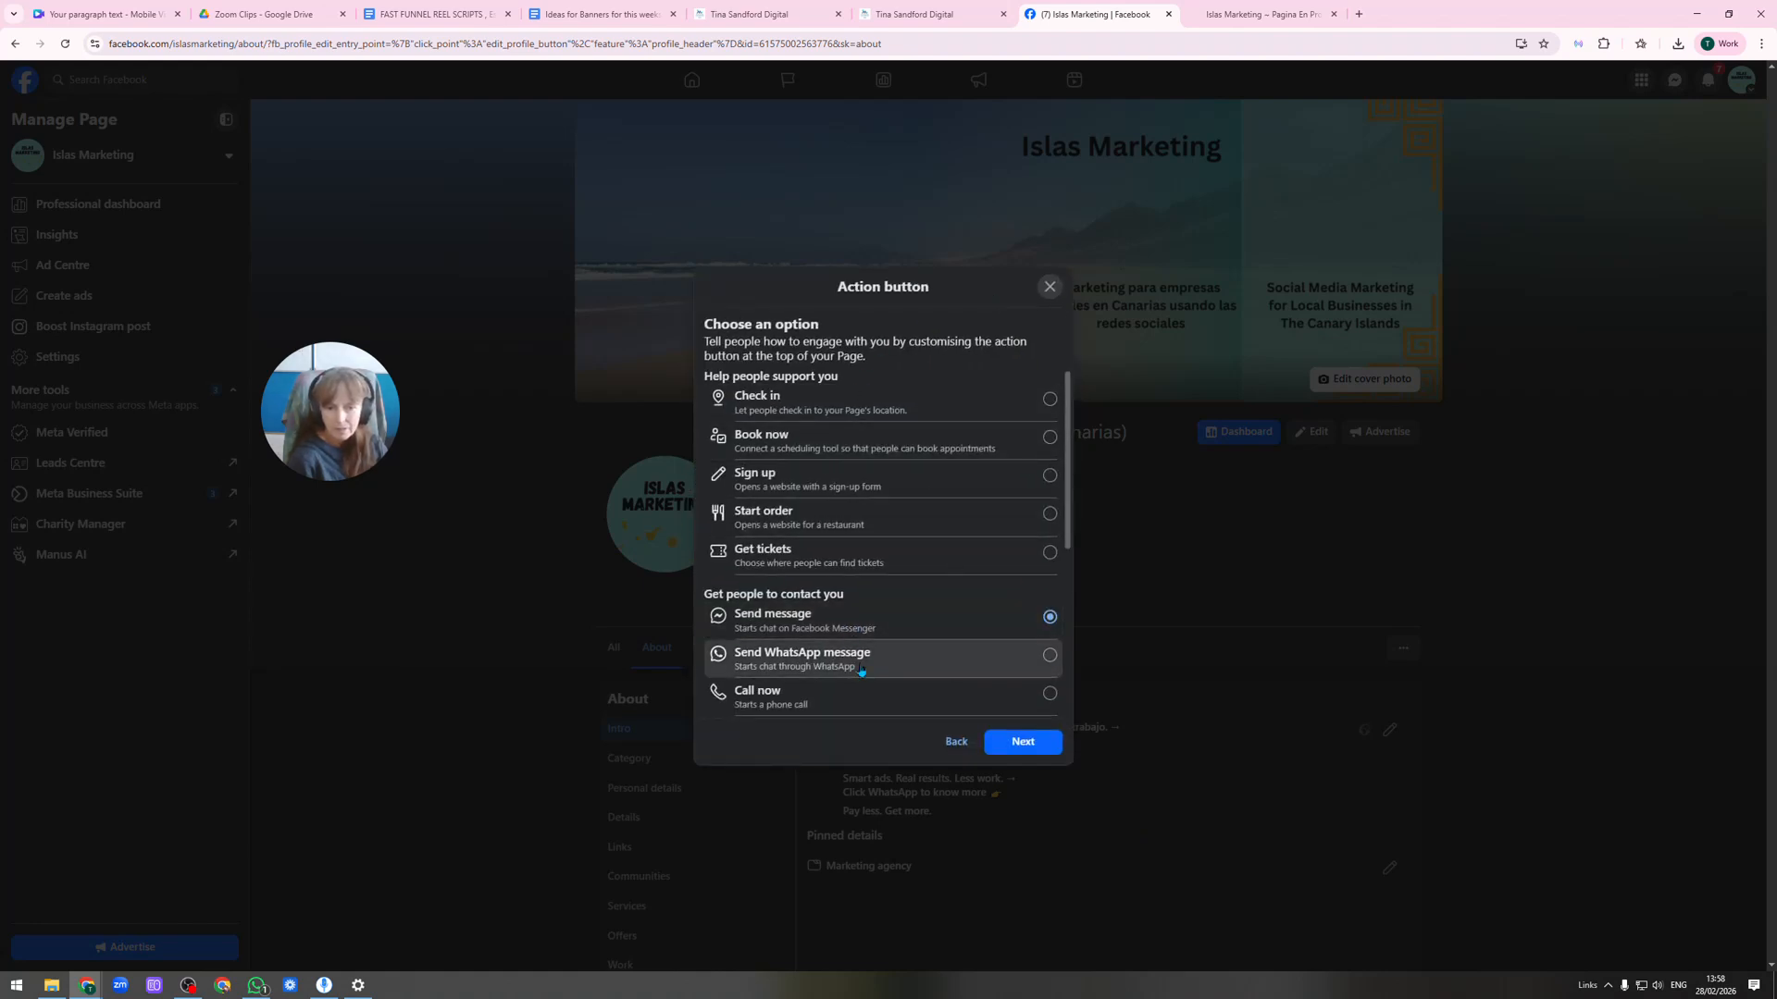
left_click(822, 660)
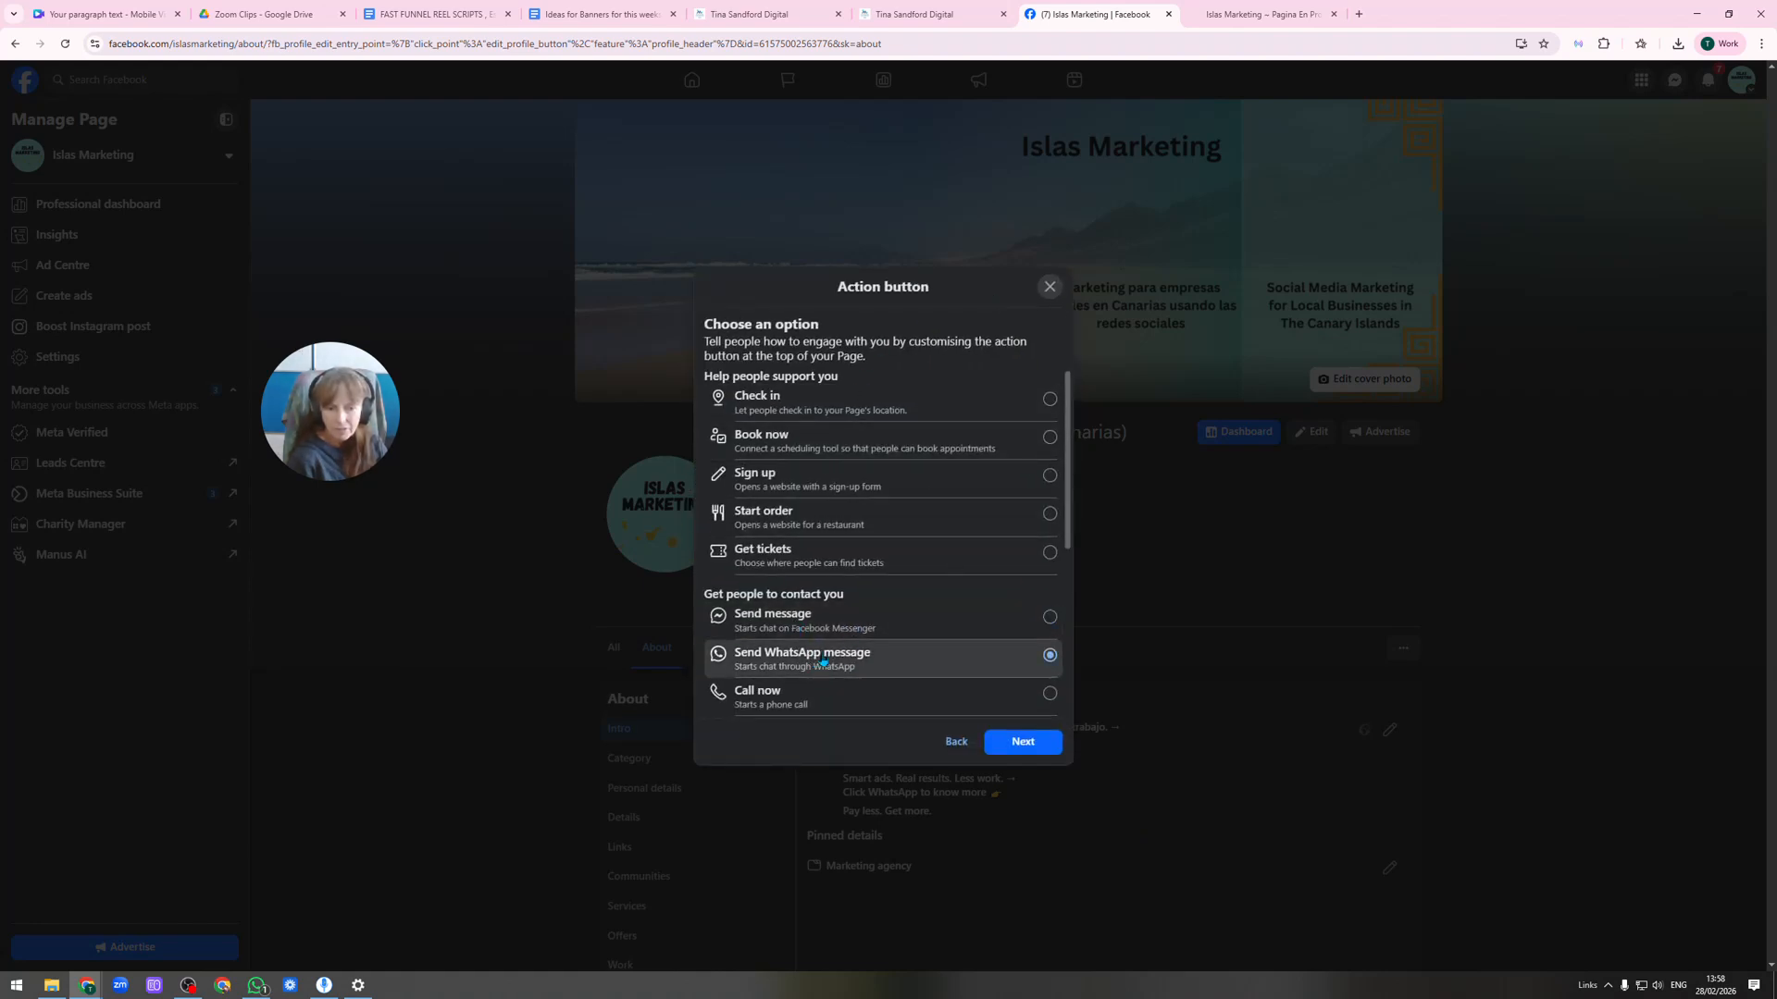
left_click(1023, 741)
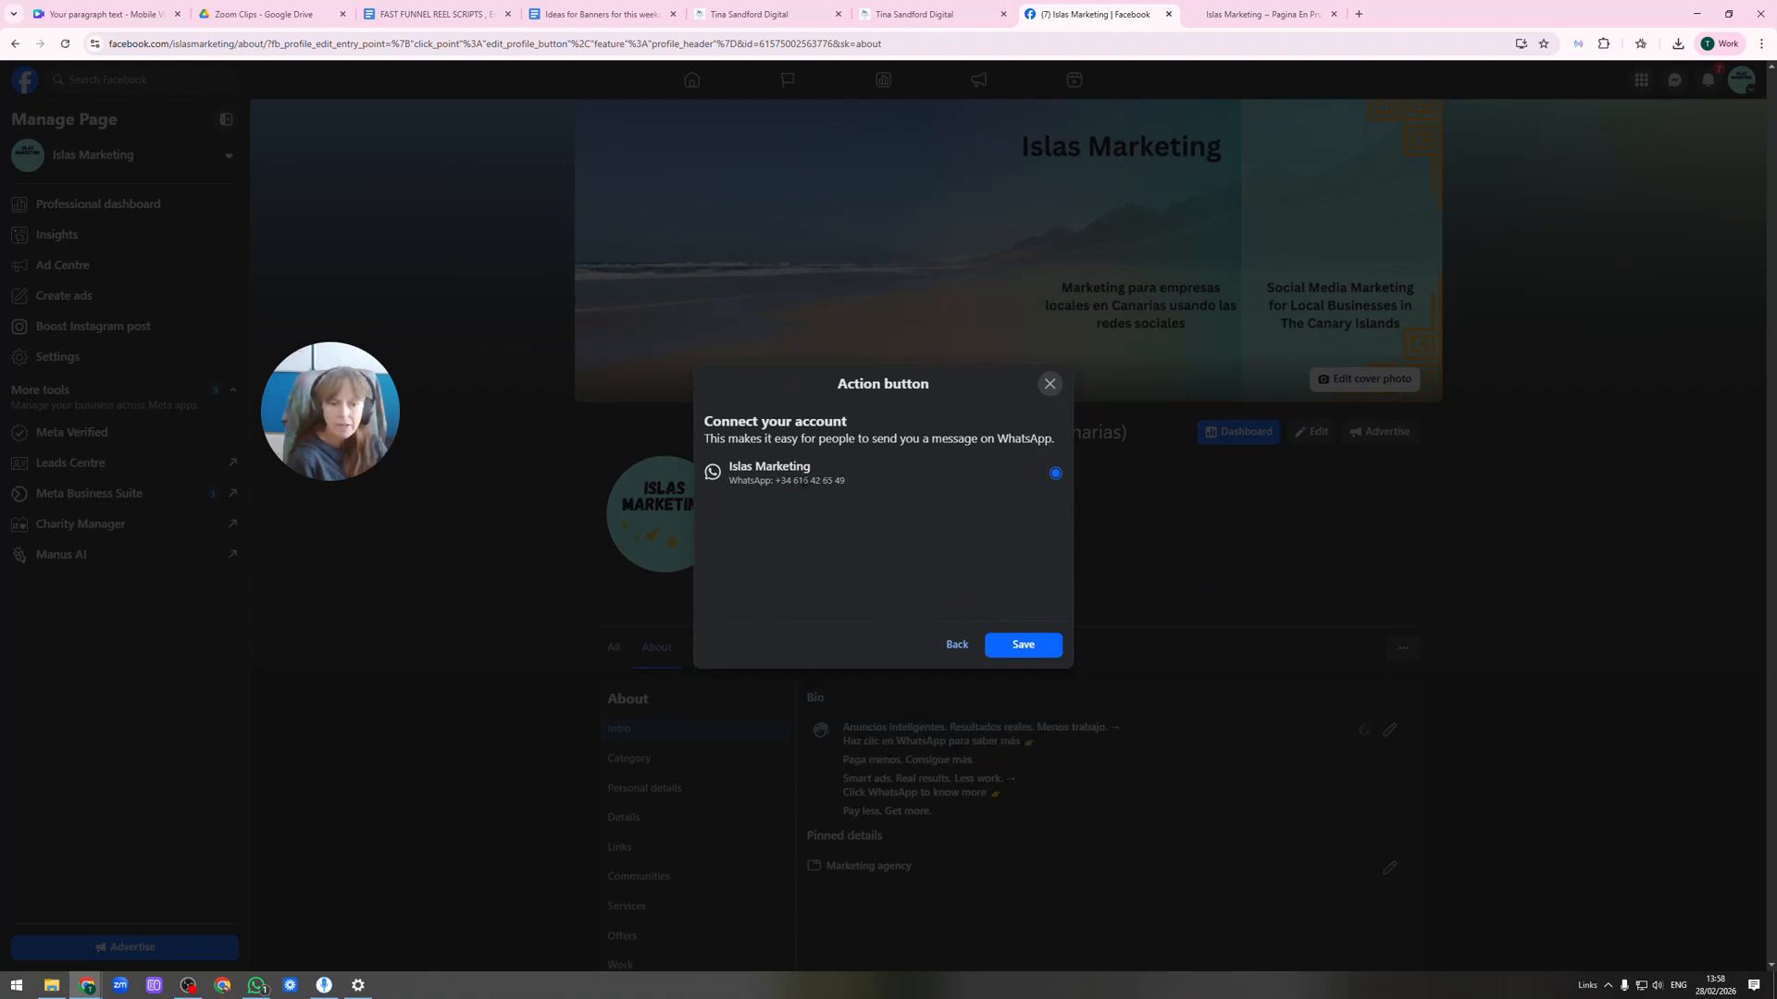
left_click(1023, 645)
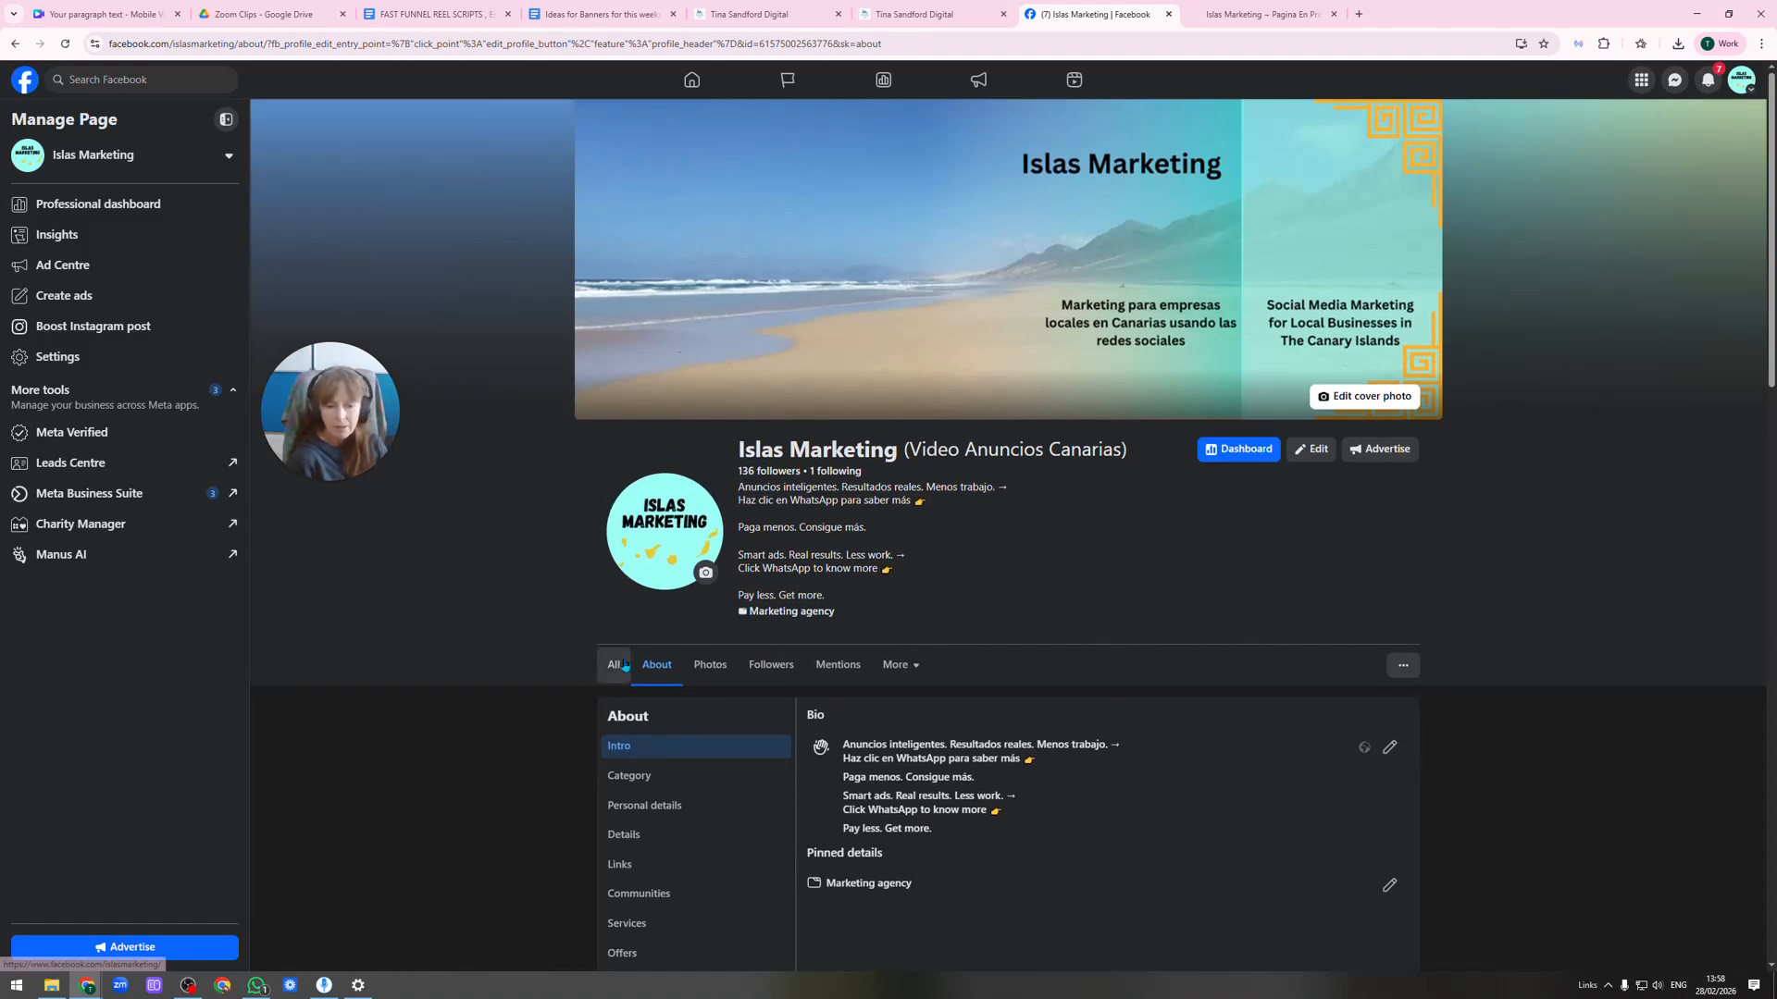
Return to the page's main view and reload it to check the action button.
left_click(613, 646)
scroll(1147, 546, "up", 4)
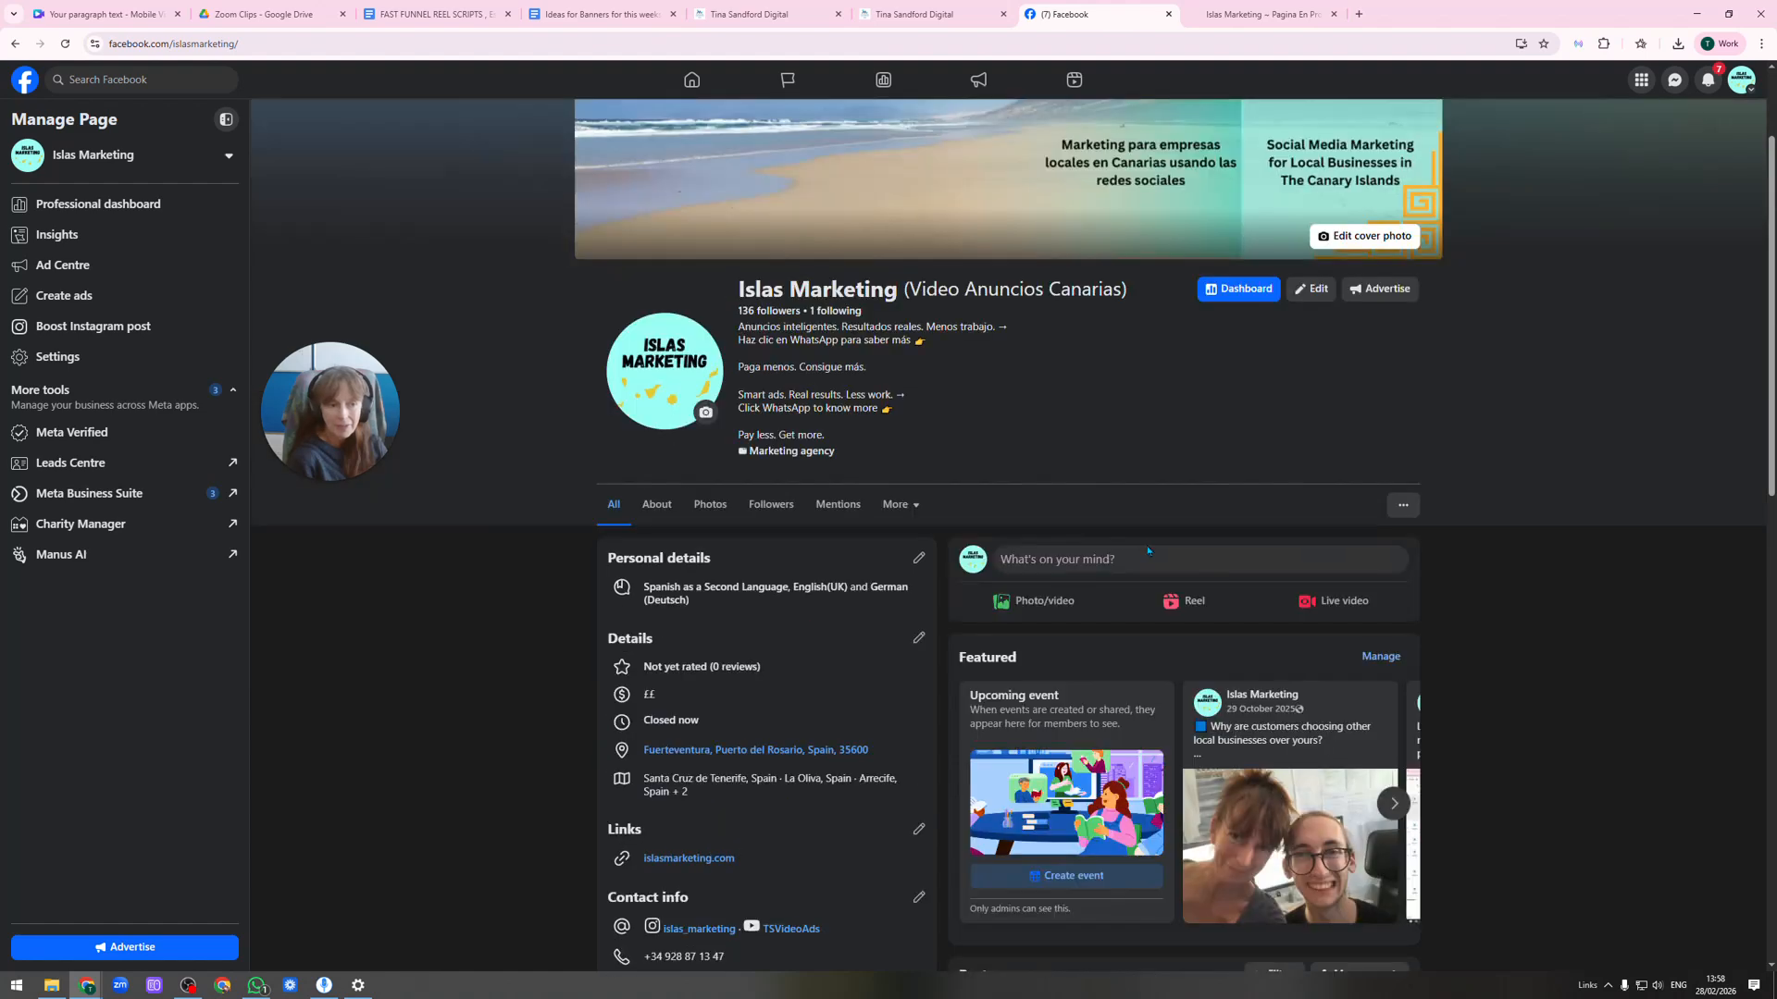
left_click(65, 43)
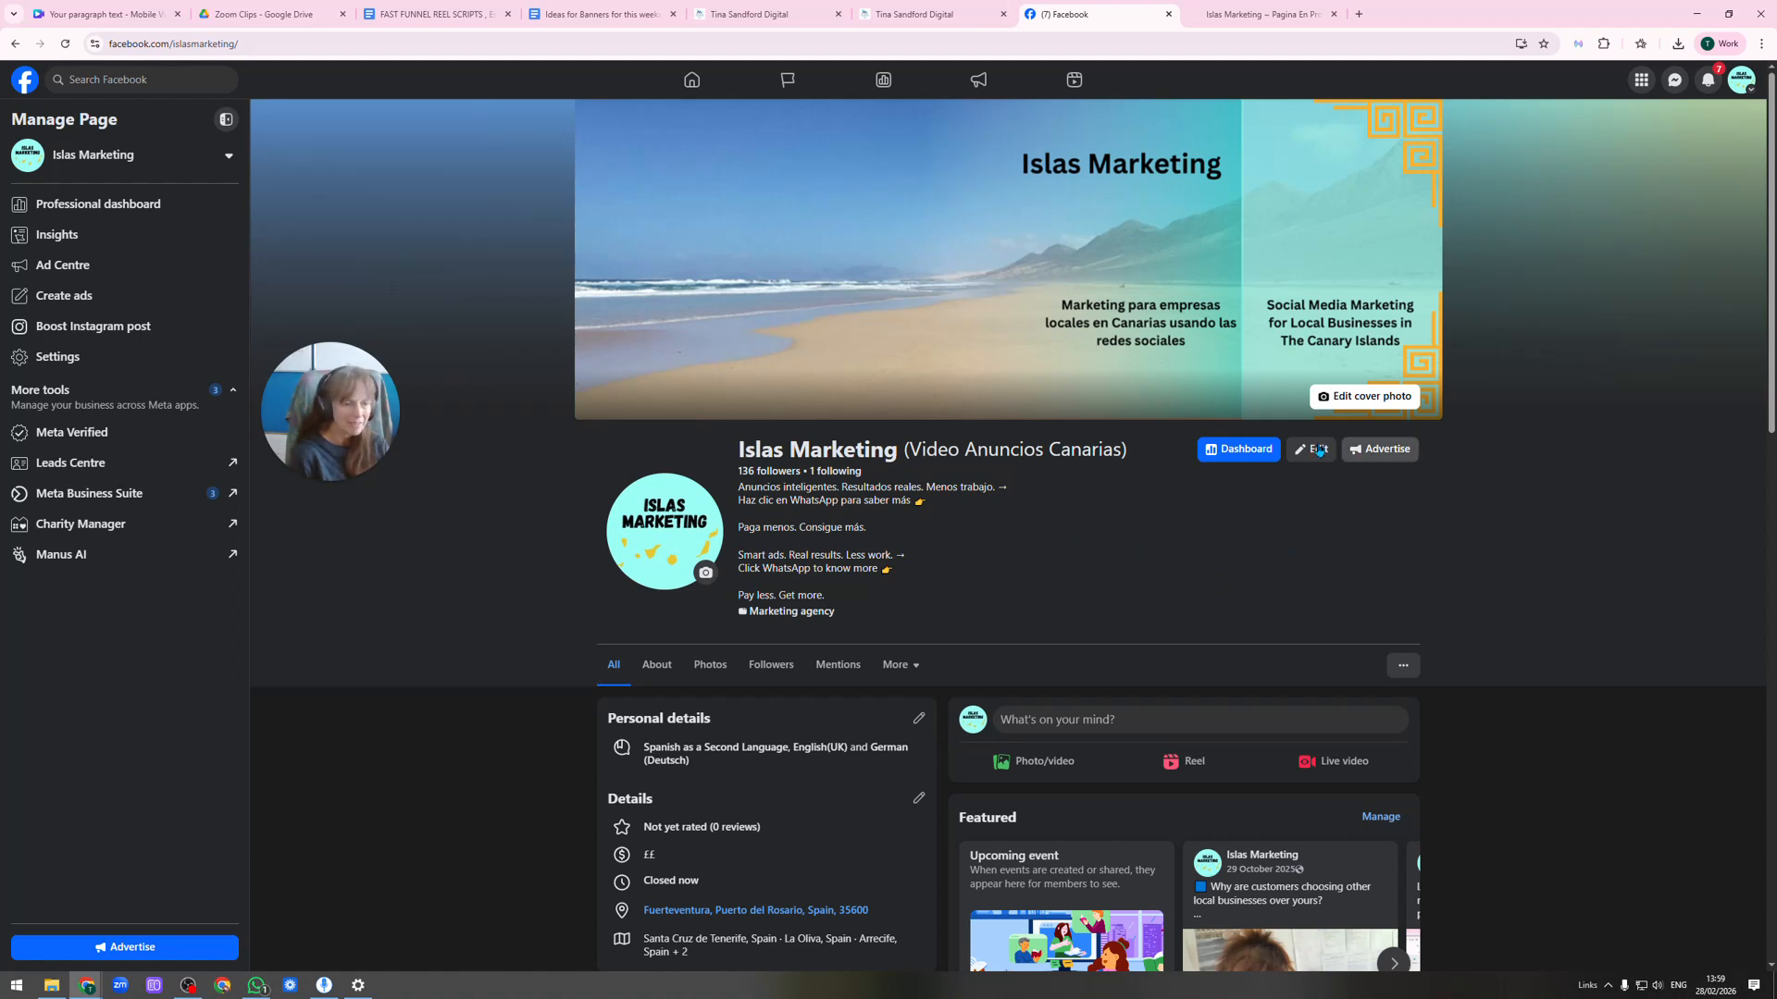
Reopen the page's action button settings to check the connected WhatsApp number, and leave them without making changes.
left_click(1320, 452)
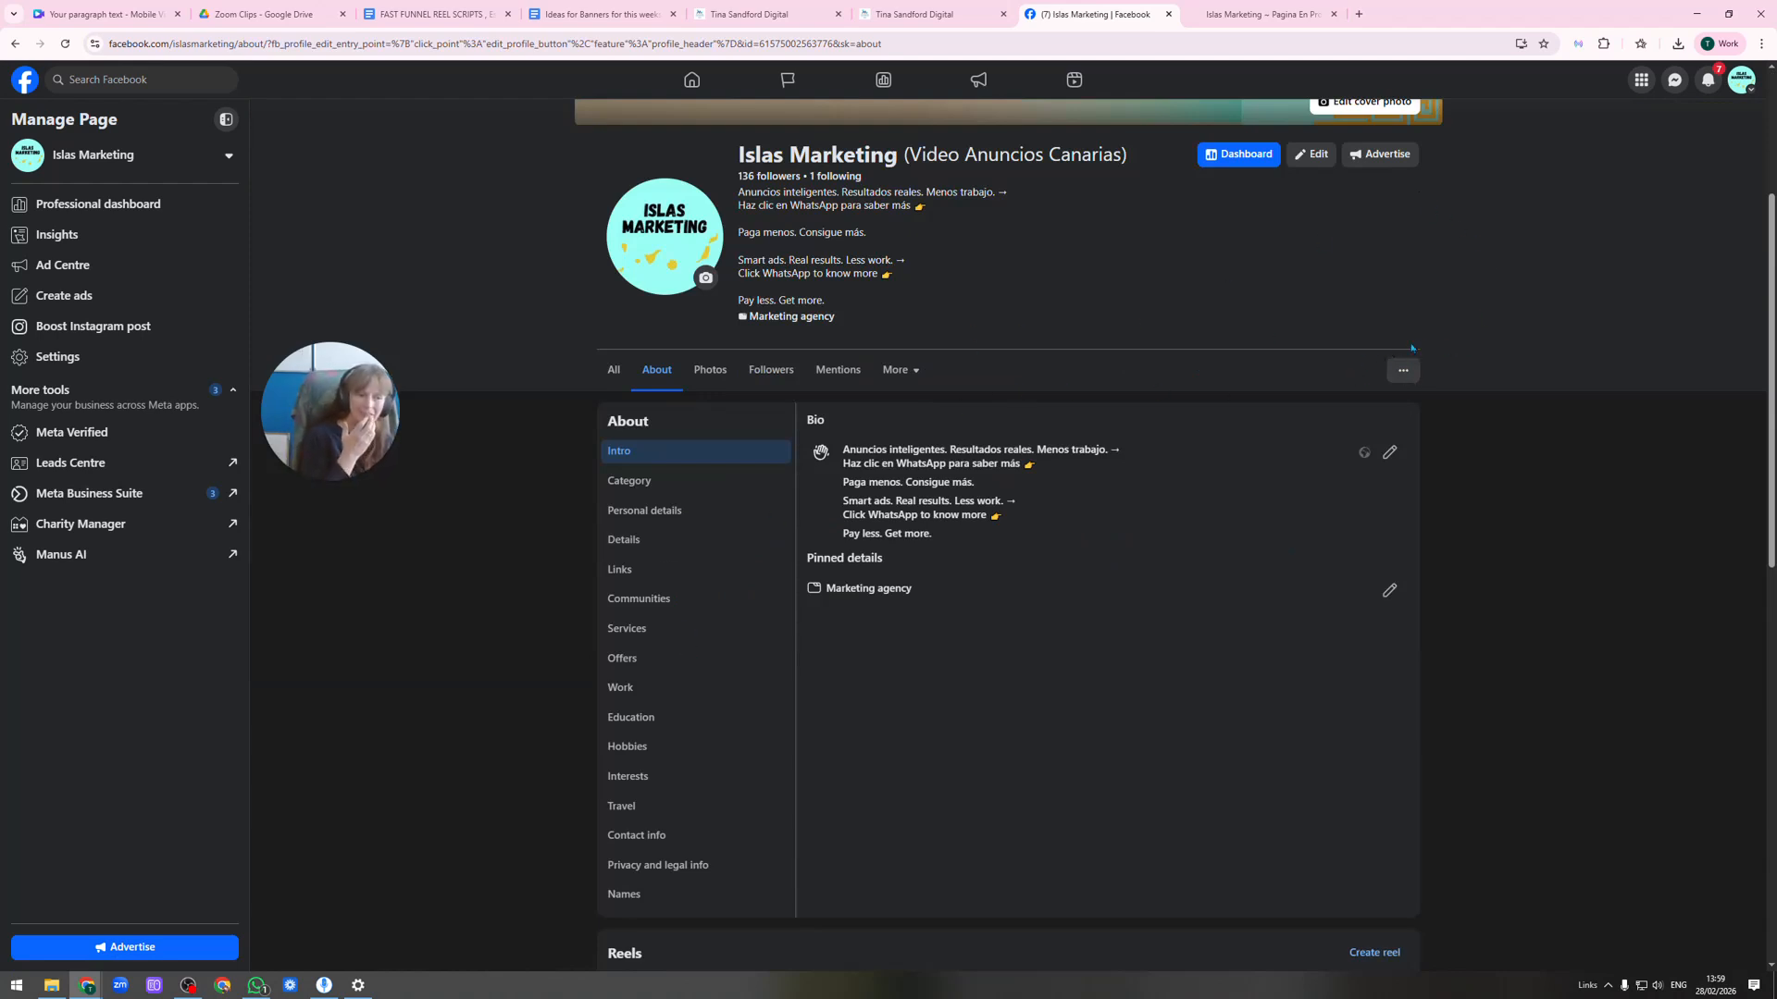
left_click(1403, 371)
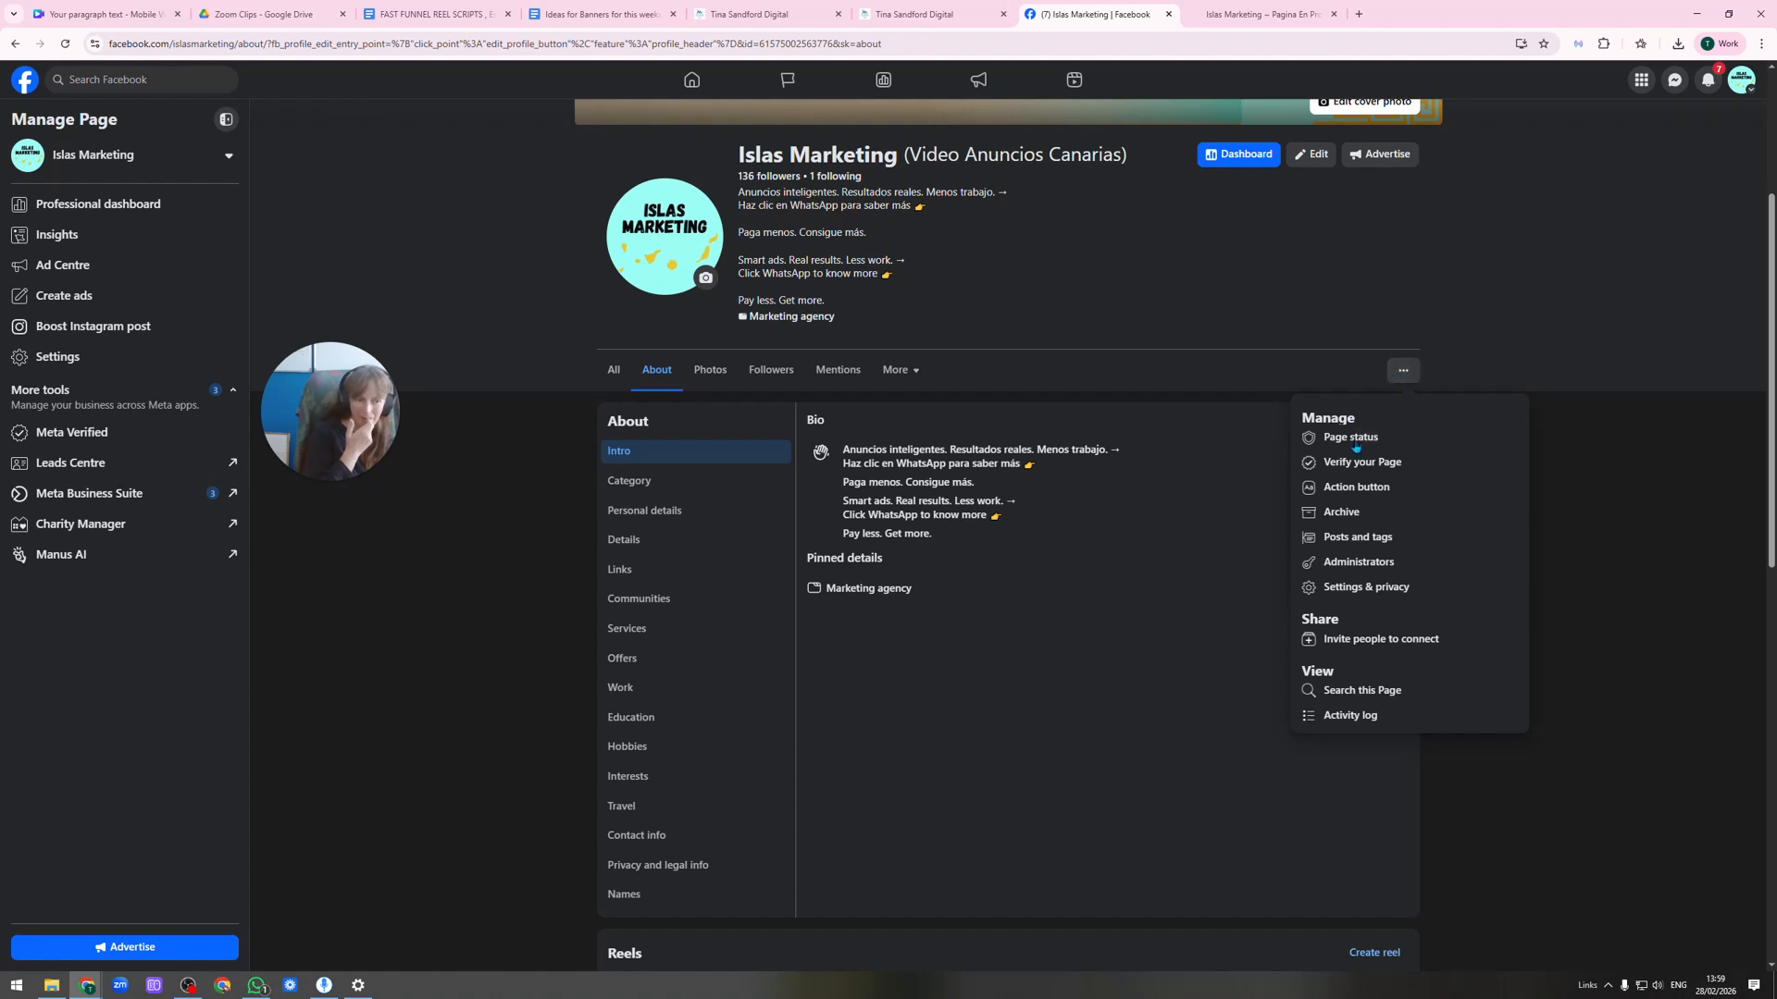
left_click(1372, 489)
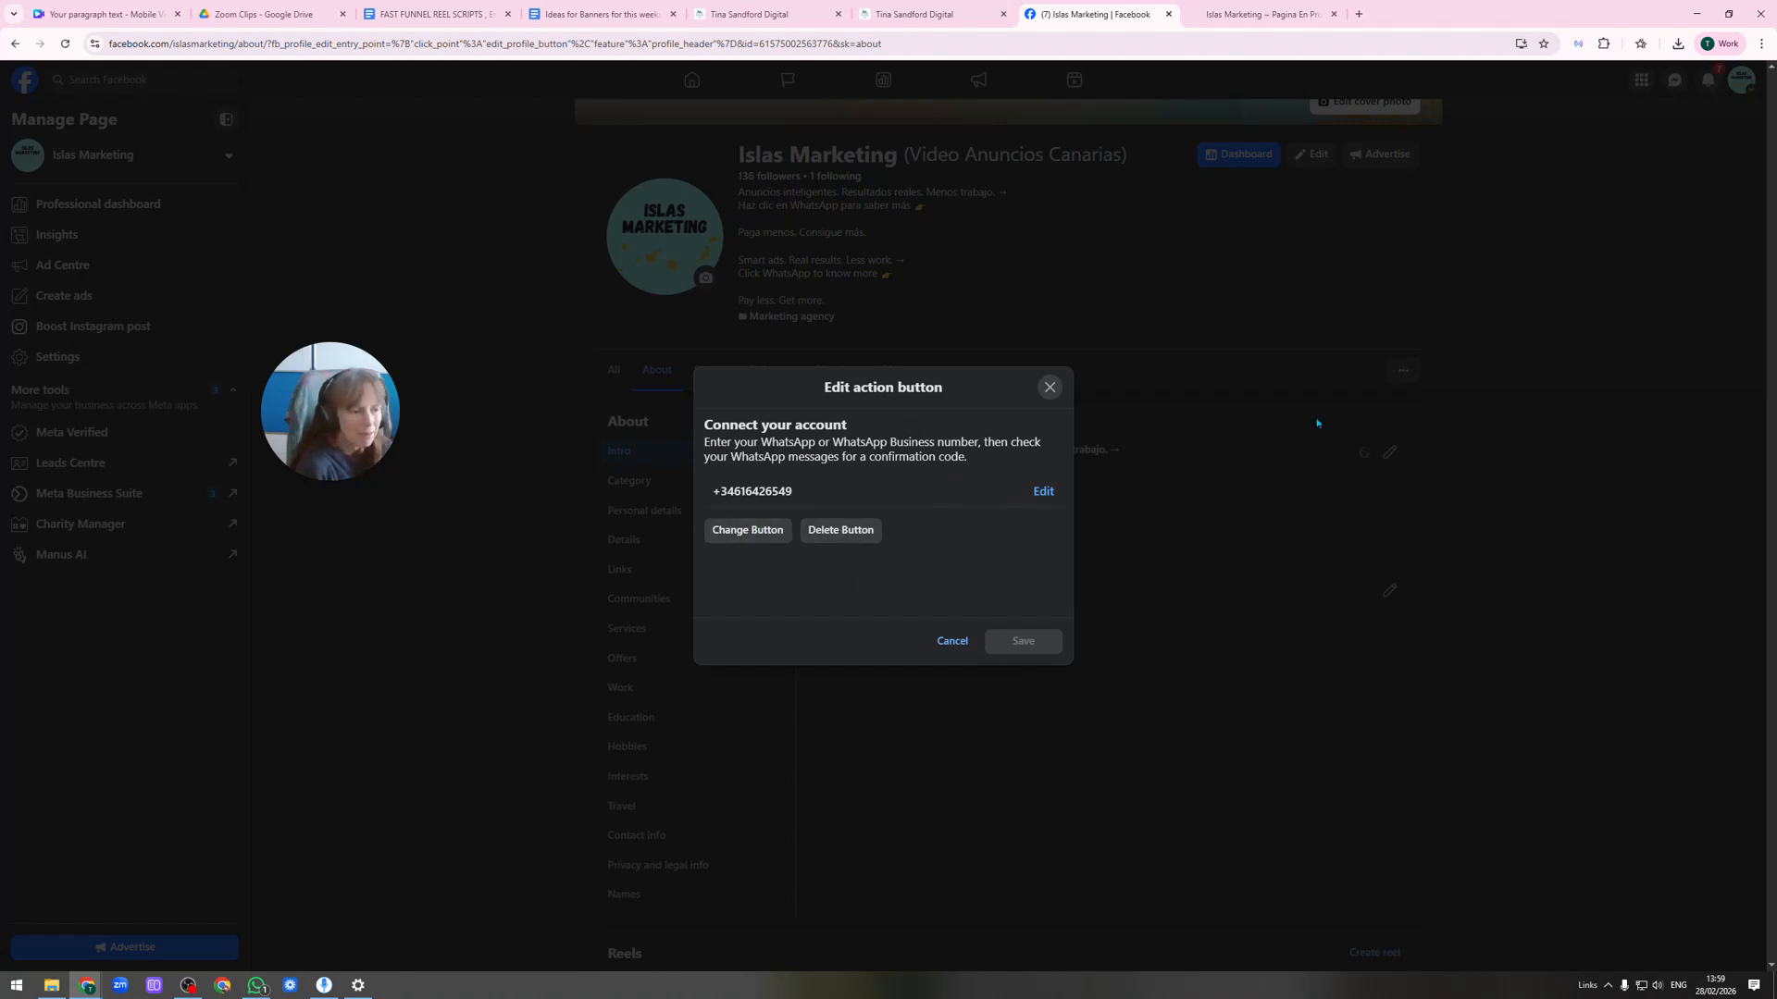
left_click(952, 643)
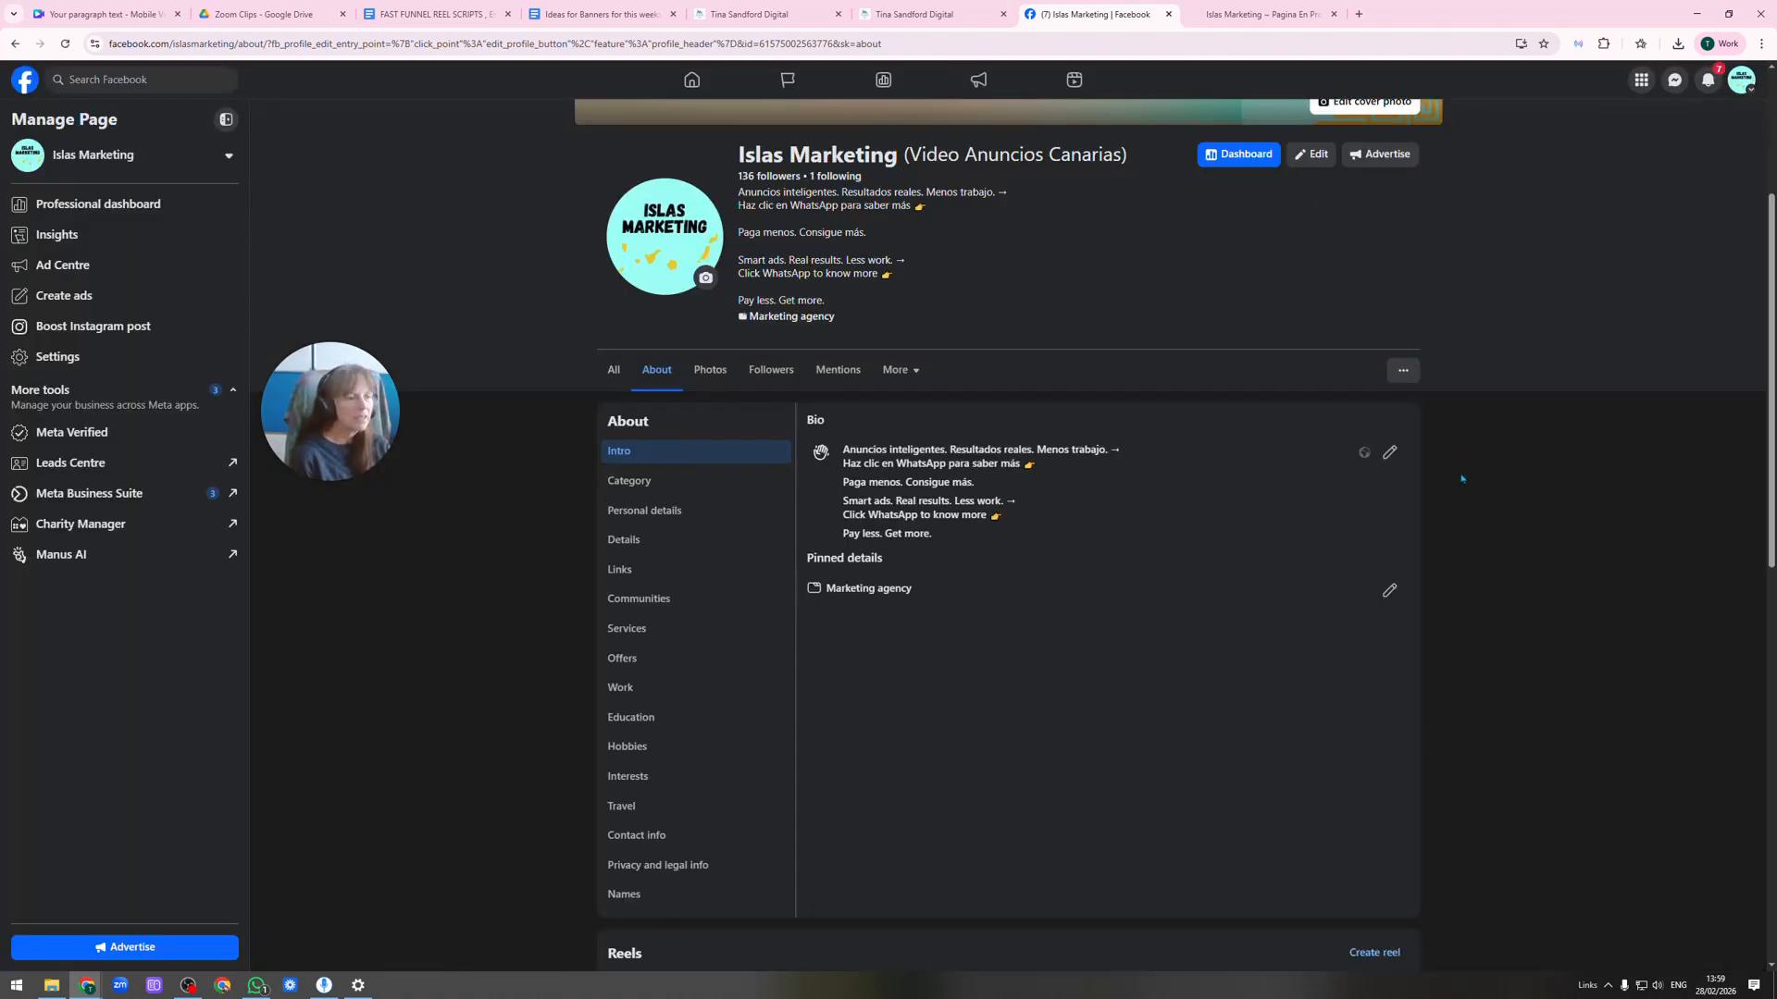
scroll(1236, 591, "up", 3)
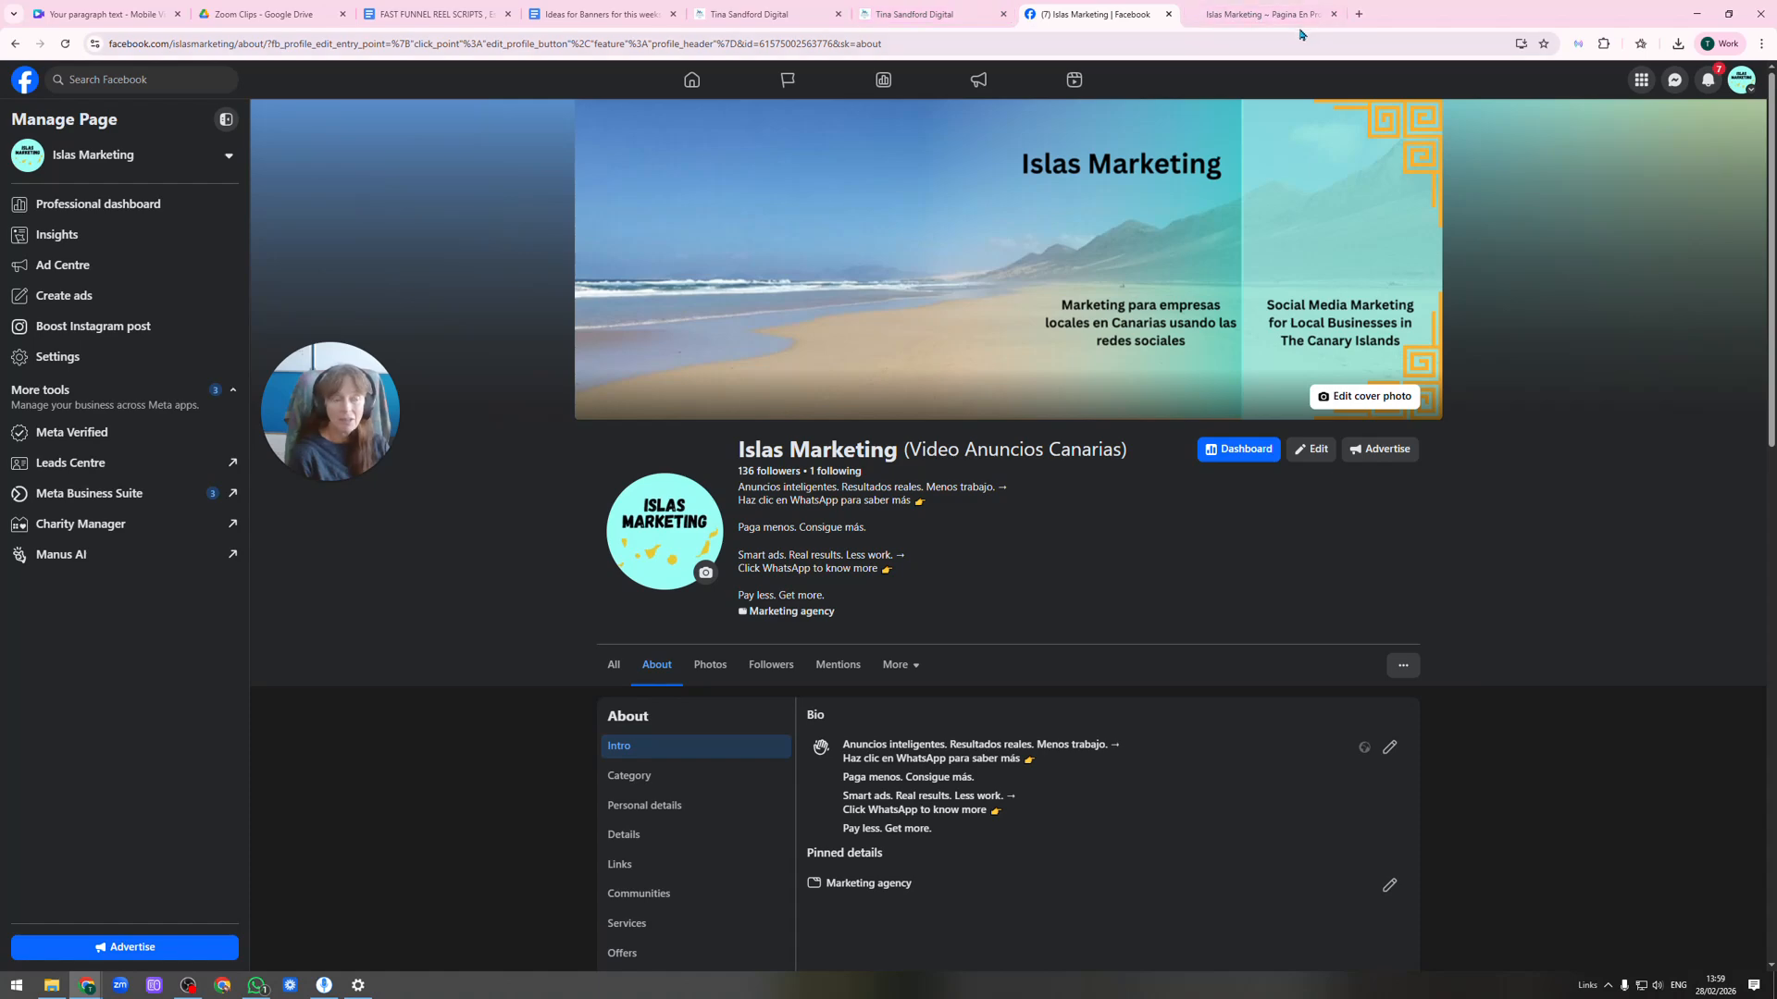
Switch to the Social Planner and review the February 2026 calendar, including the posts on the 28th.
key("ctrl+shift+Tab")
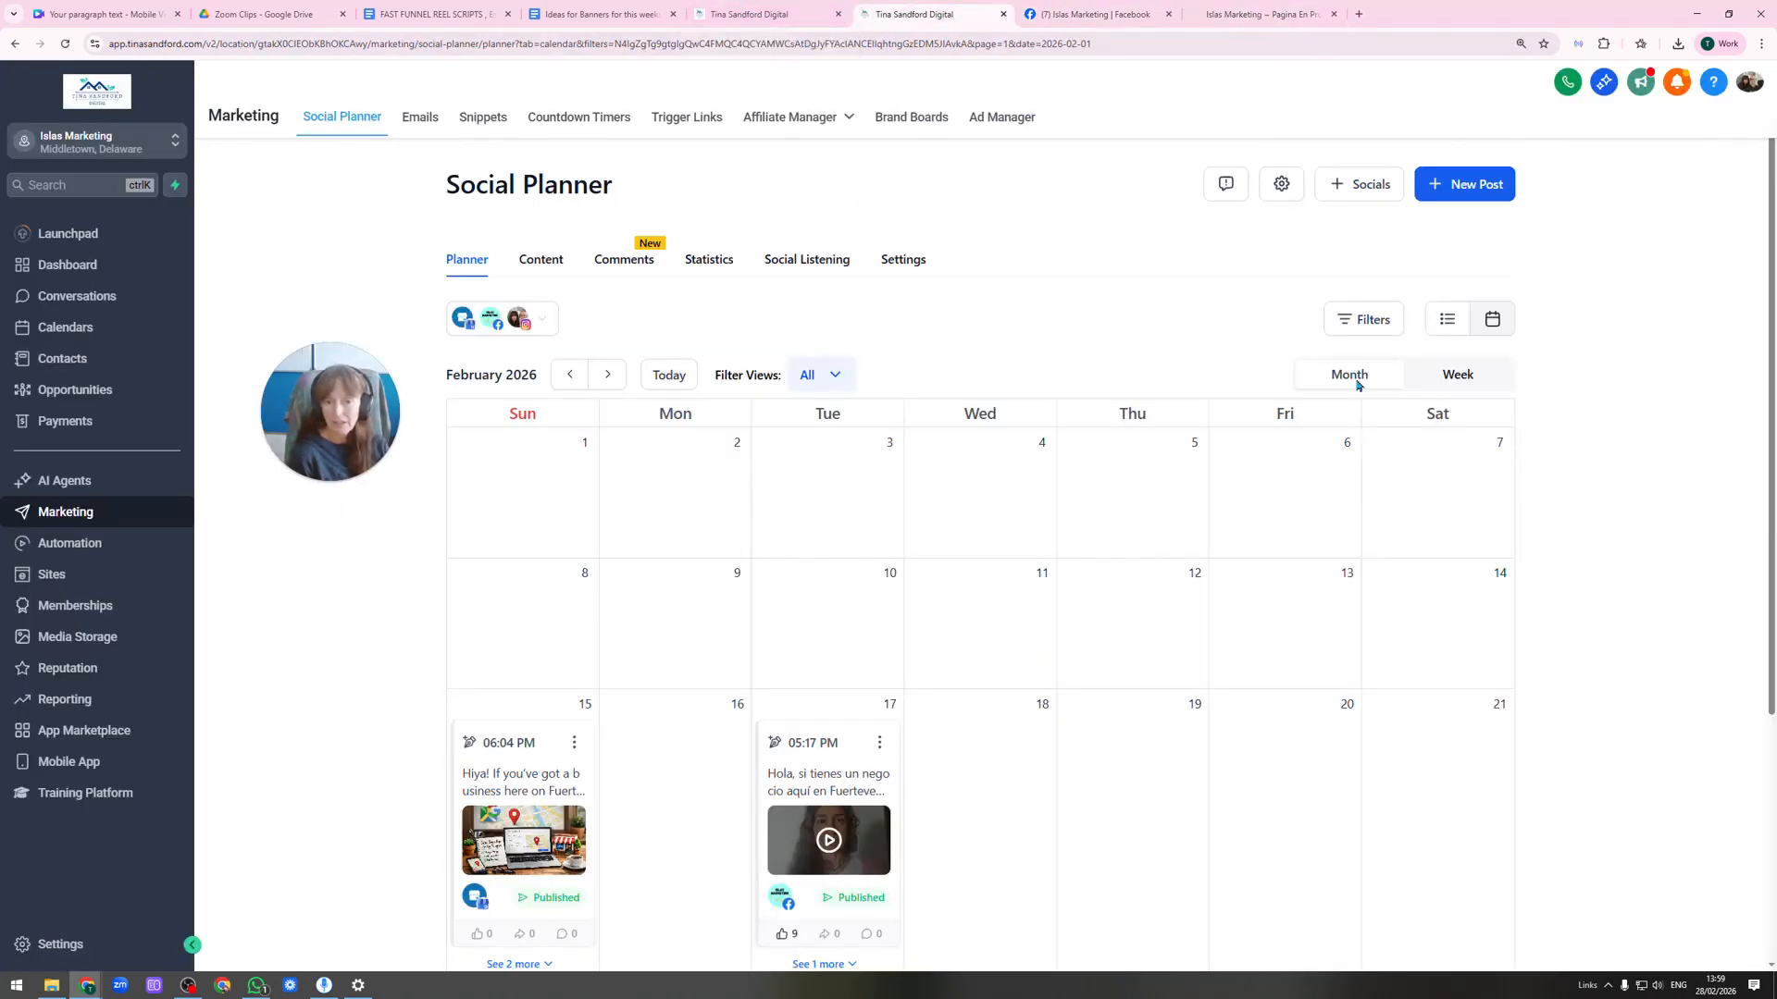
scroll(1104, 596, "down", 4)
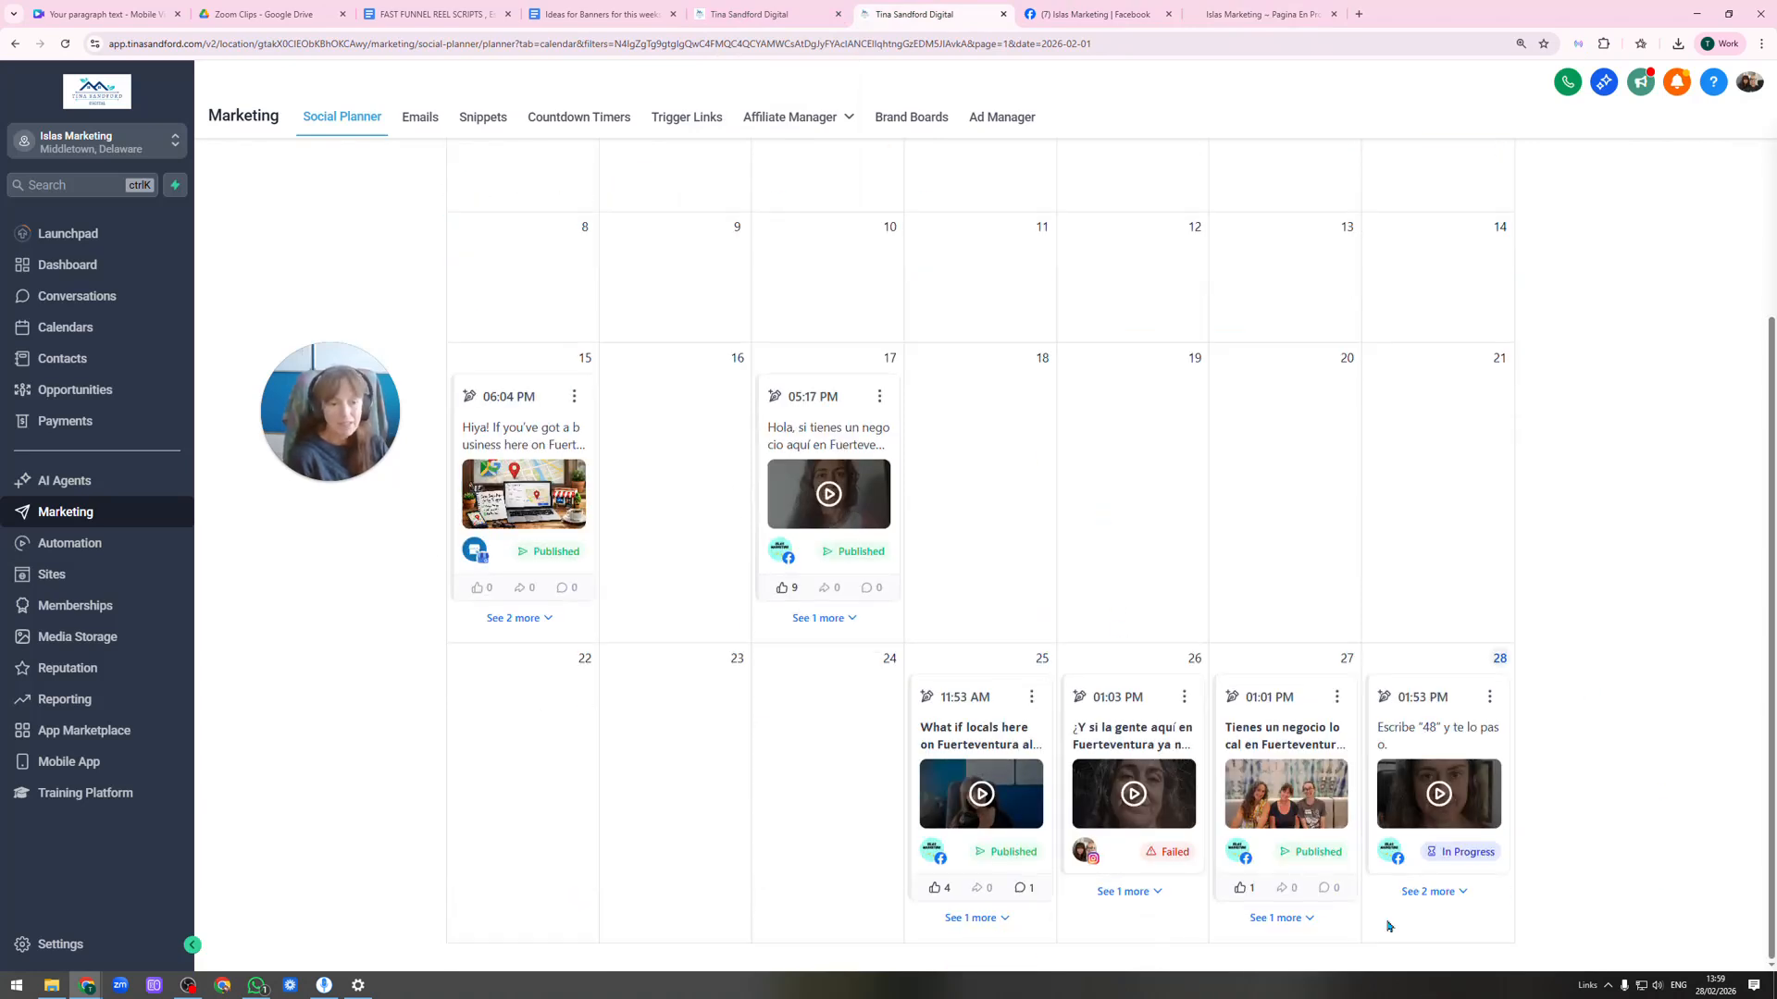
scroll(1075, 536, "up", 4)
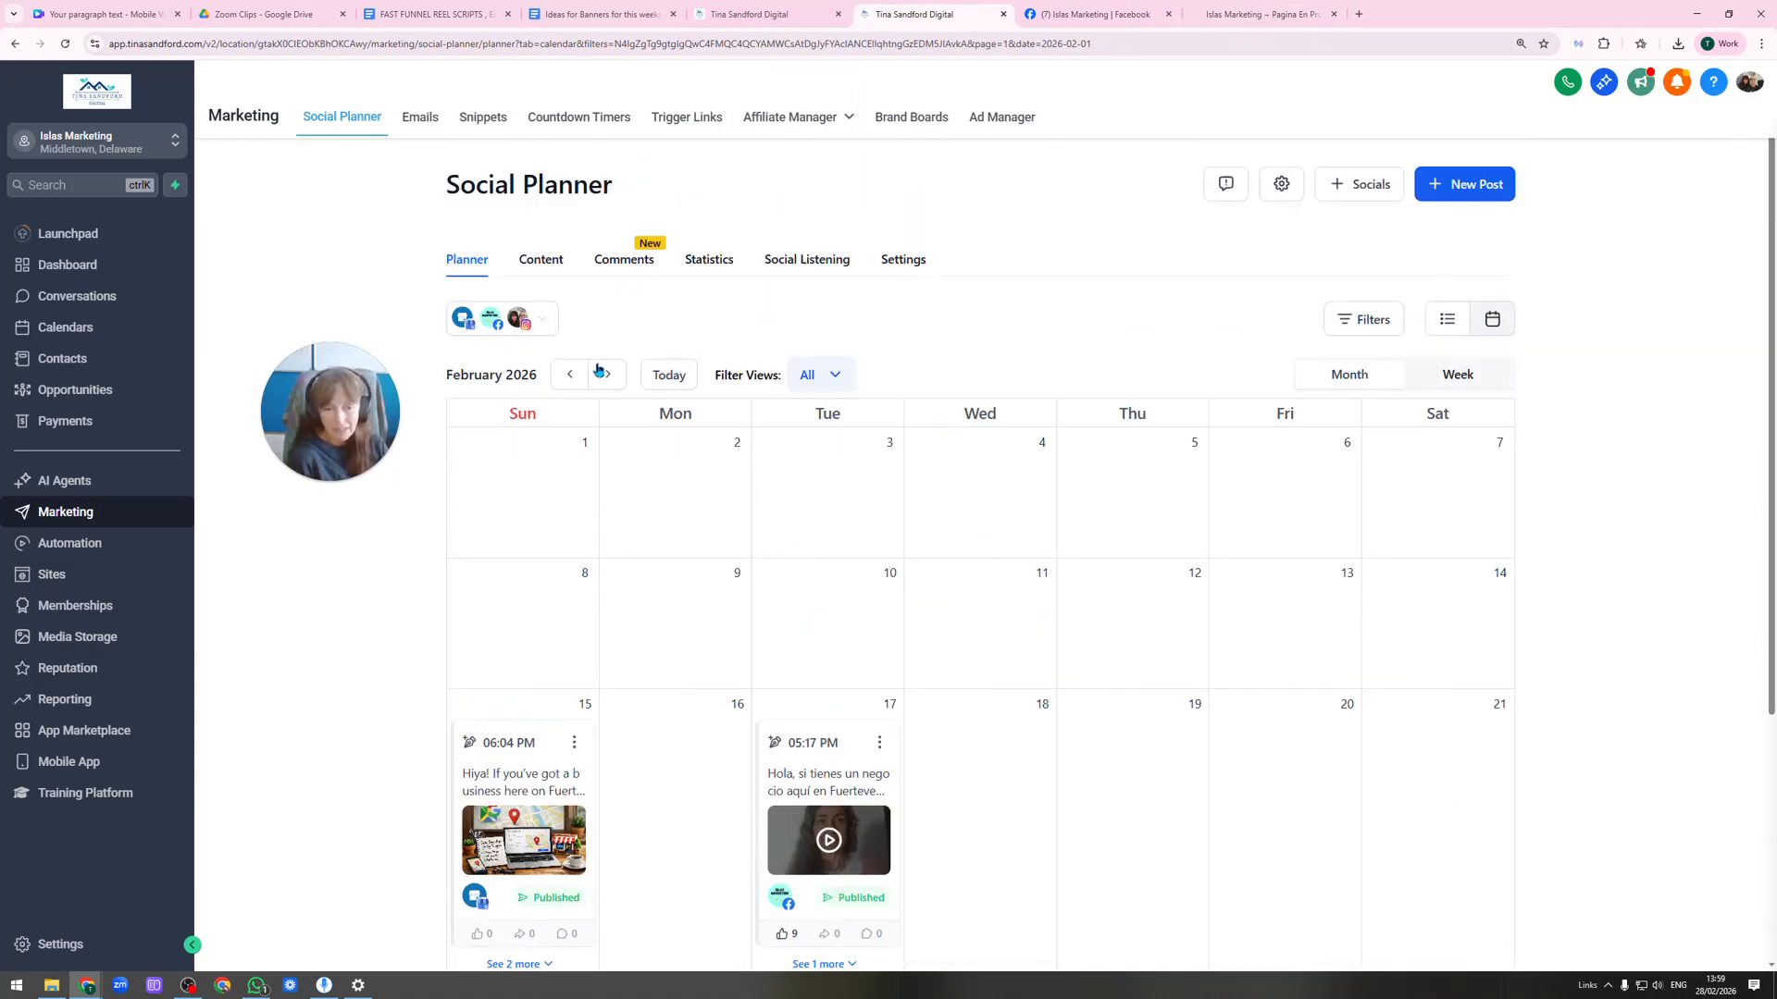
Go back month by month in the Social Planner calendar to August 2025 and review that month's posts.
left_click(572, 375)
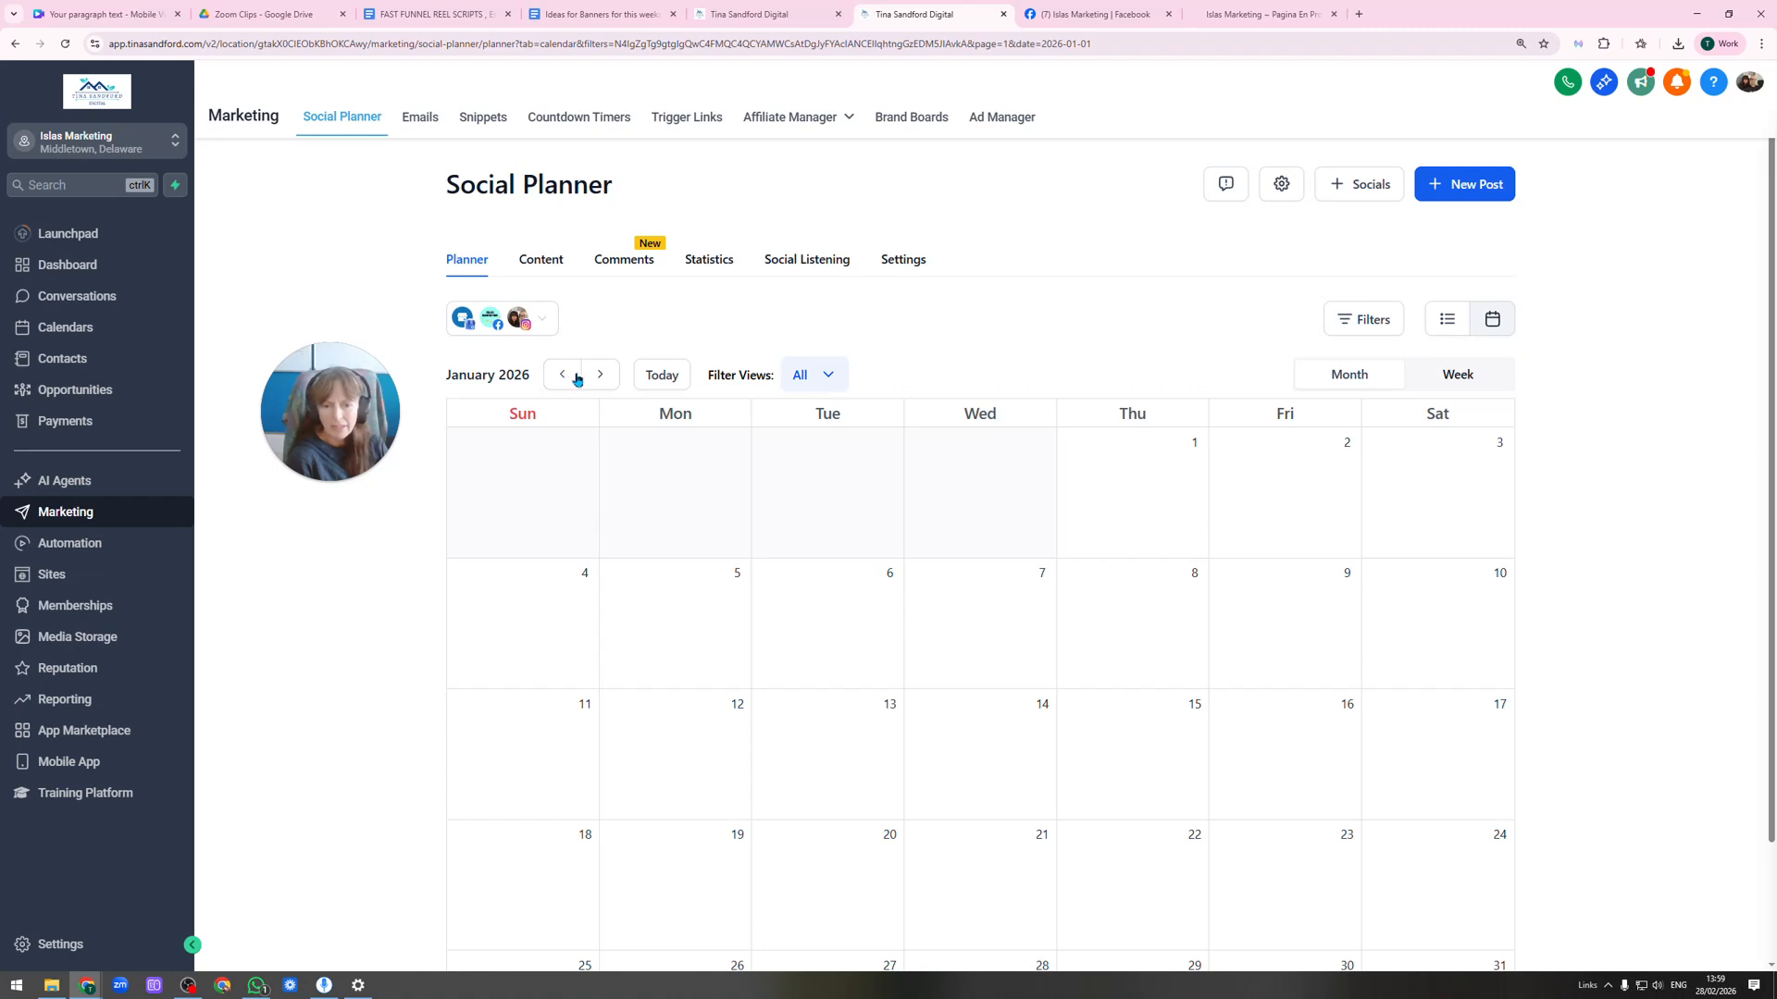
left_click(576, 375)
left_click(577, 376)
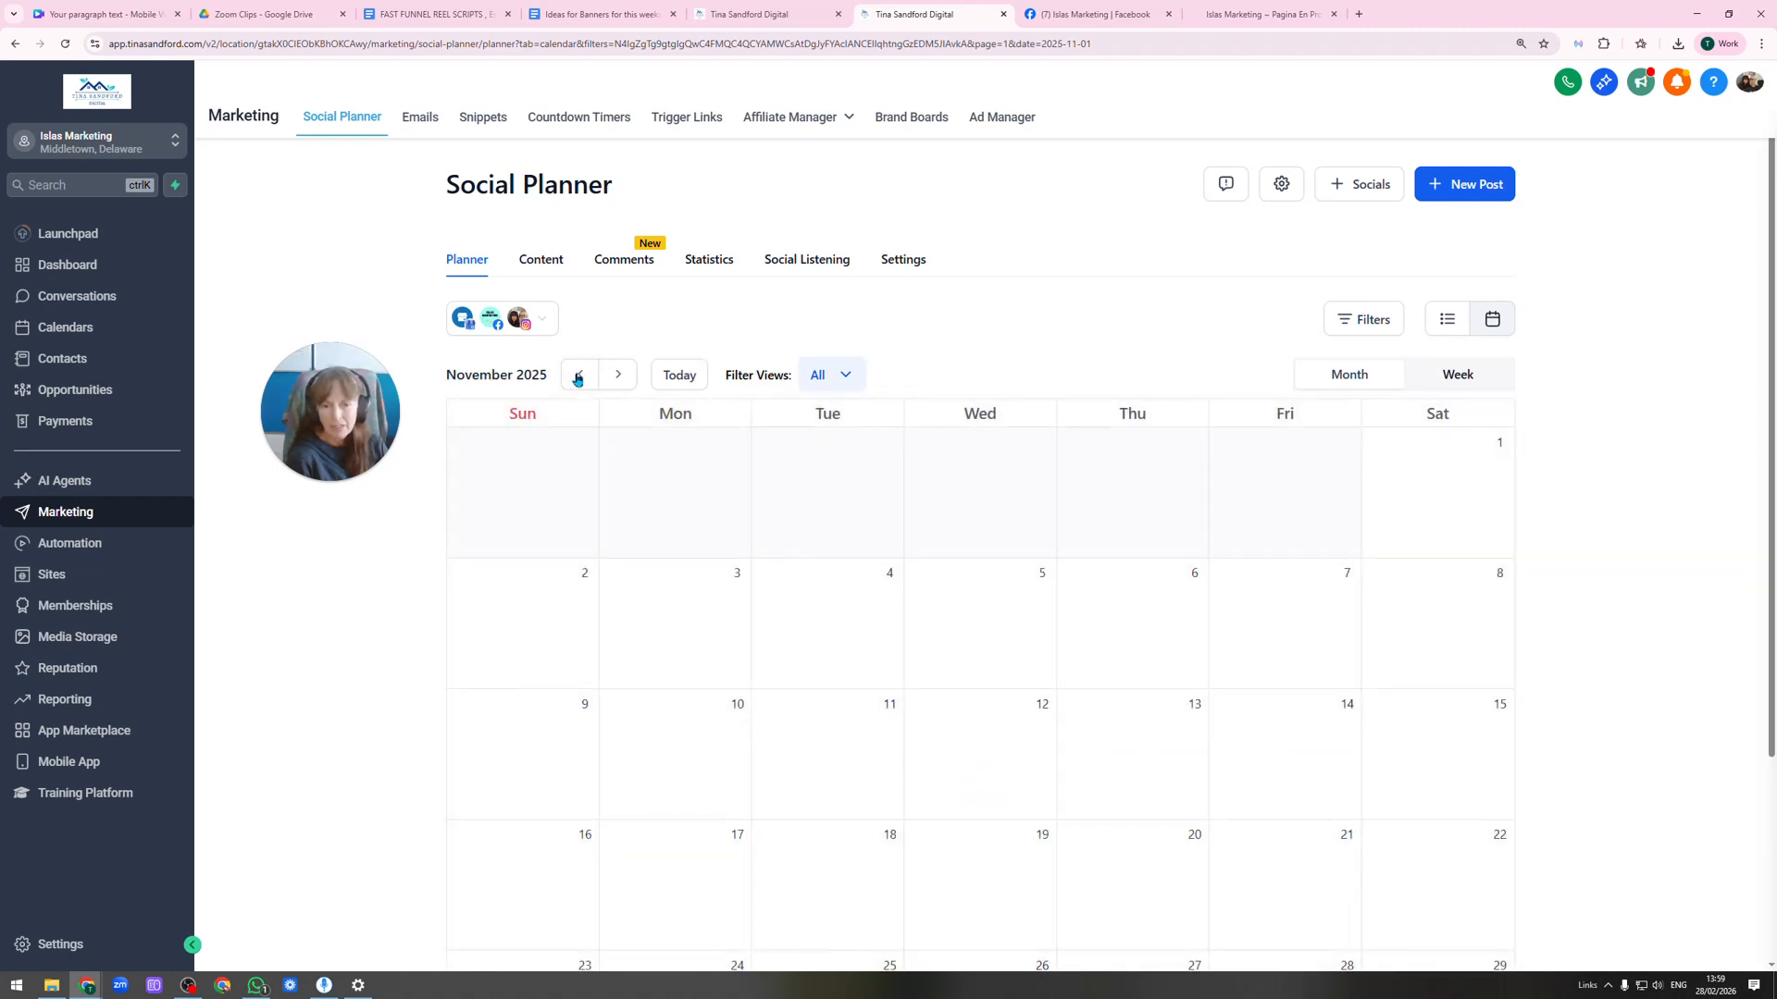
left_click(578, 376)
left_click(577, 376)
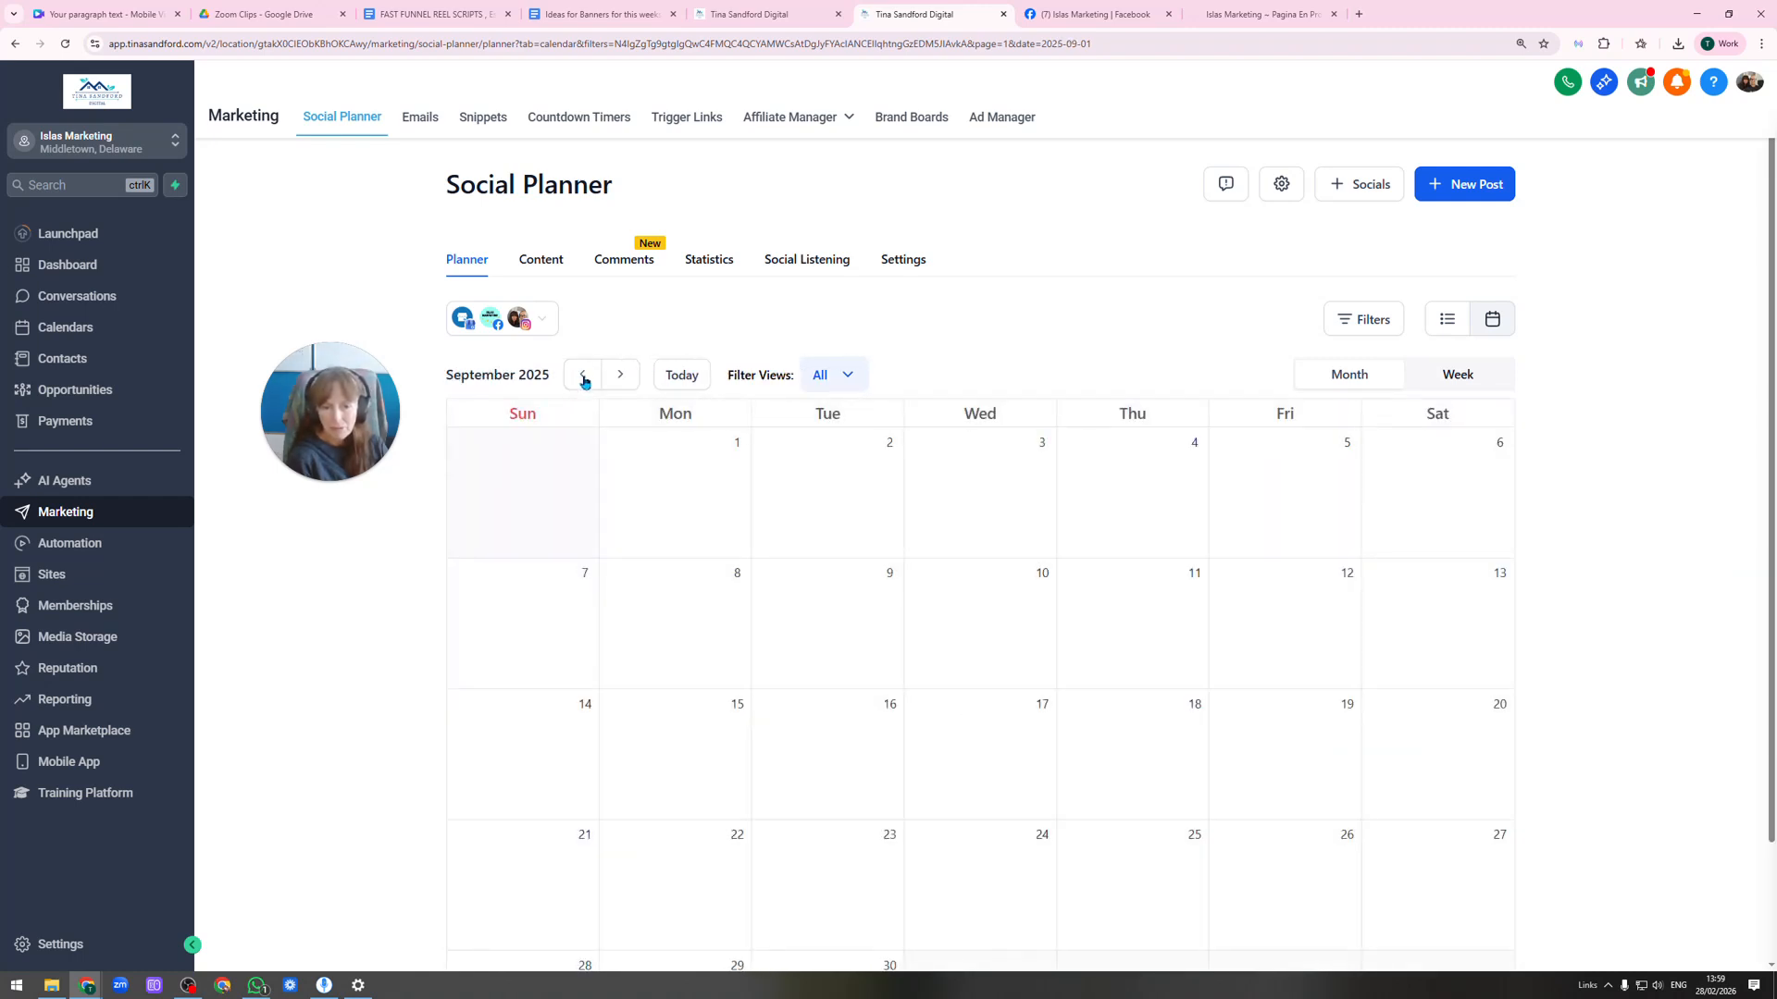
left_click(585, 378)
scroll(1011, 686, "down", 5)
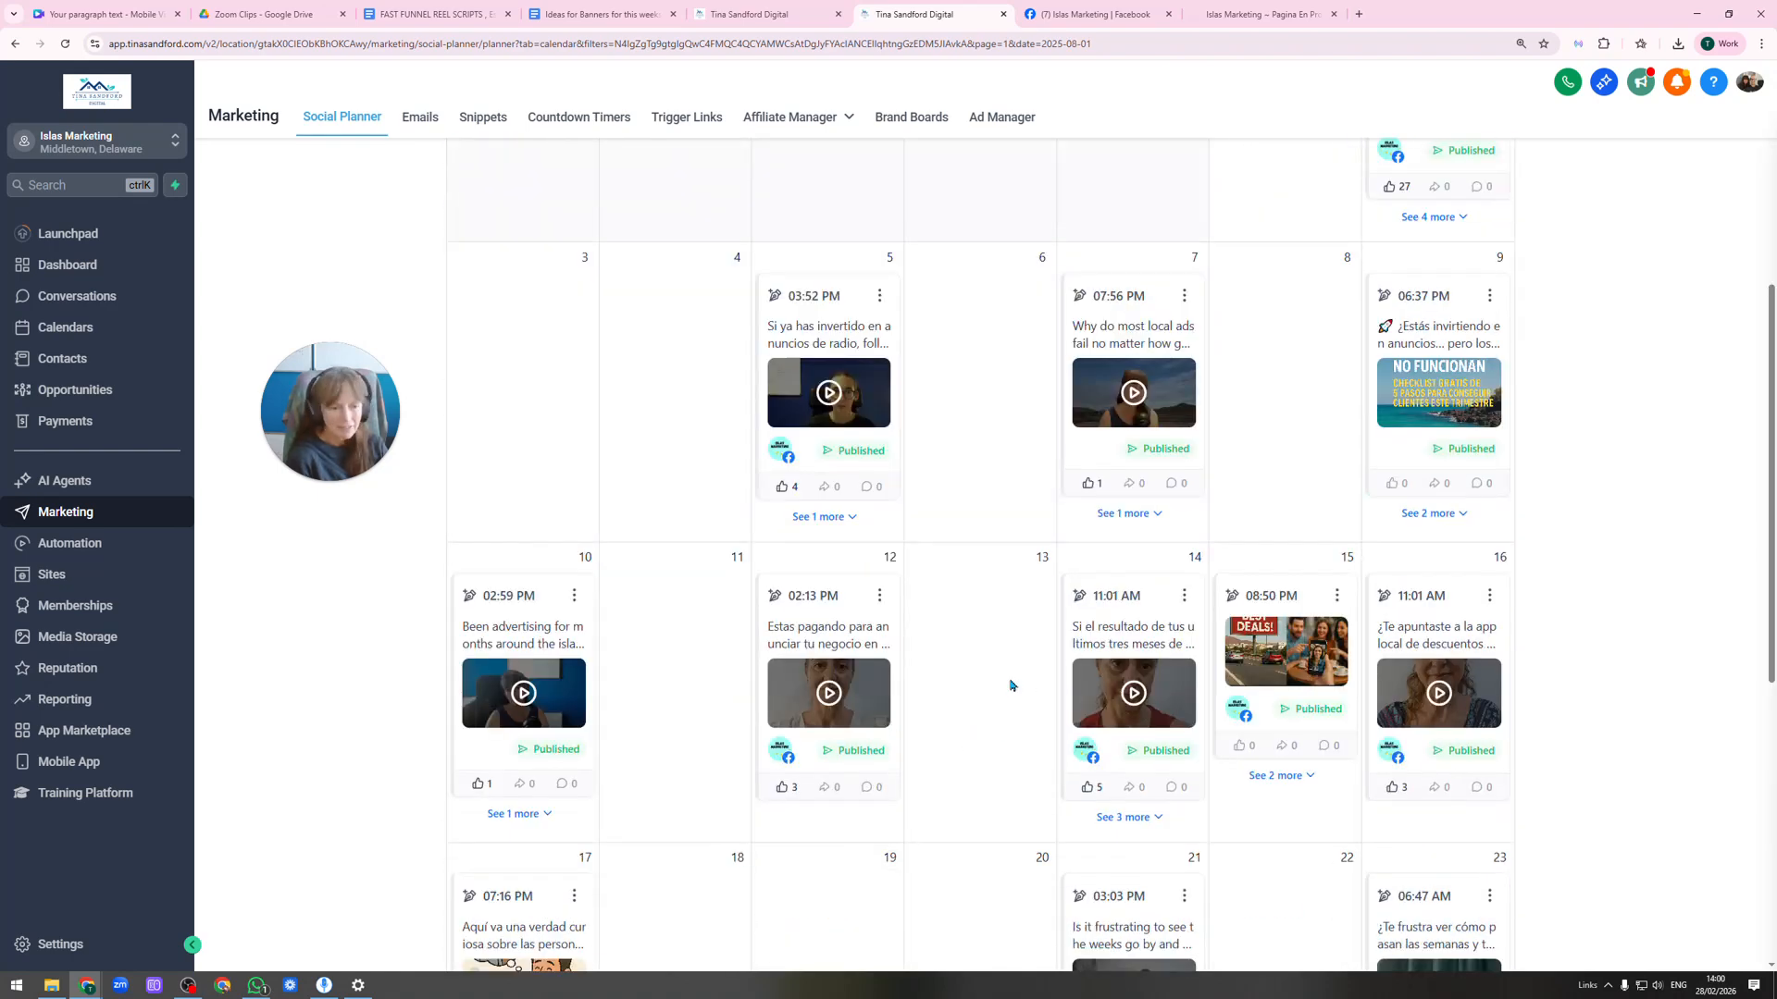
scroll(988, 673, "down", 7)
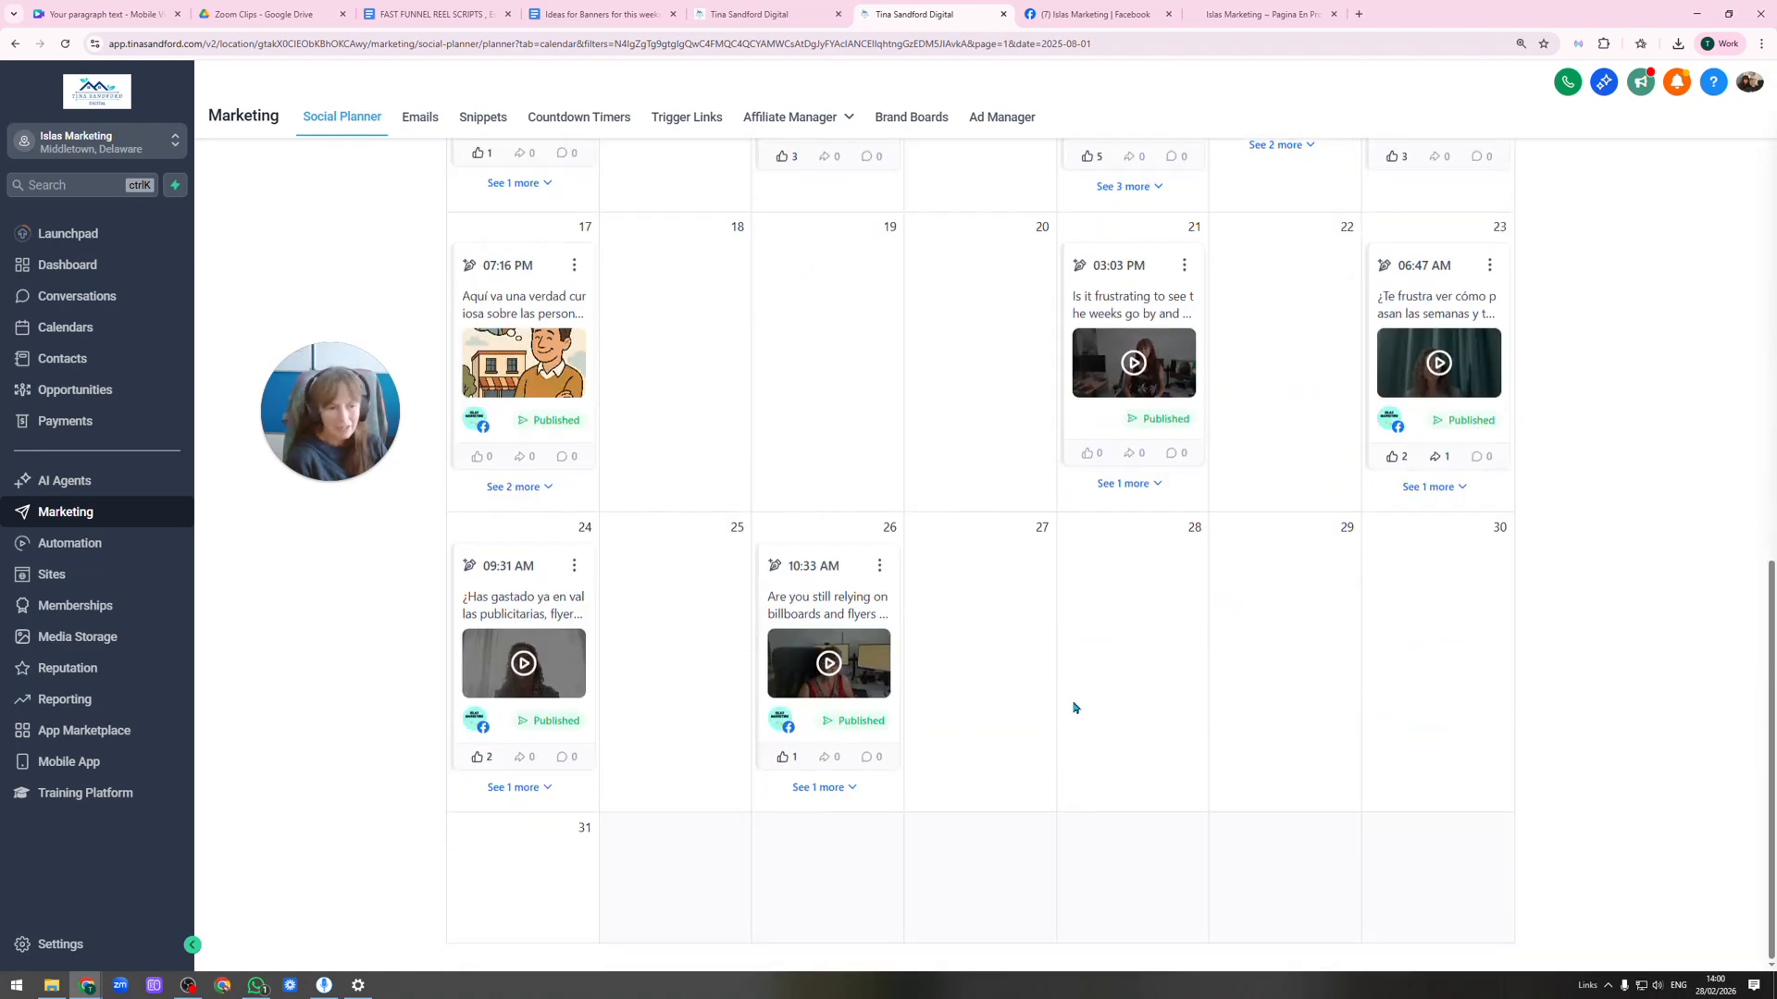
scroll(1059, 598, "up", 12)
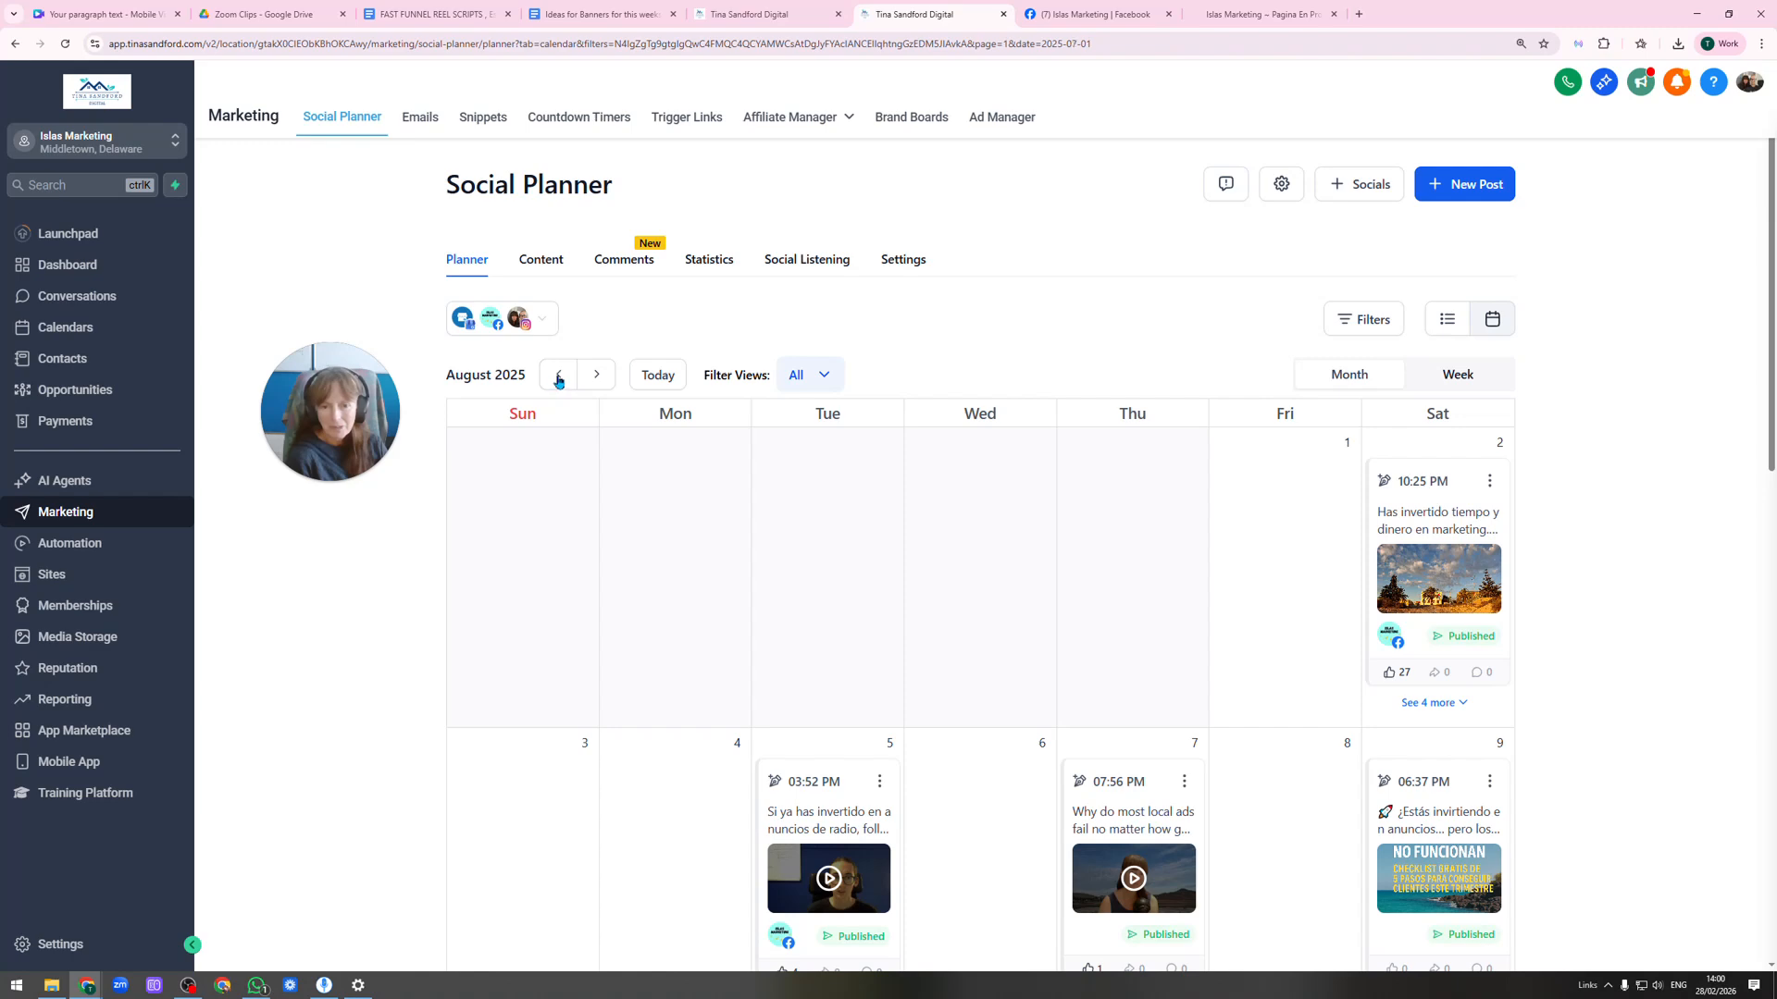
Show the July 2025 calendar and look through the posts of that month.
left_click(558, 375)
scroll(1212, 564, "down", 3)
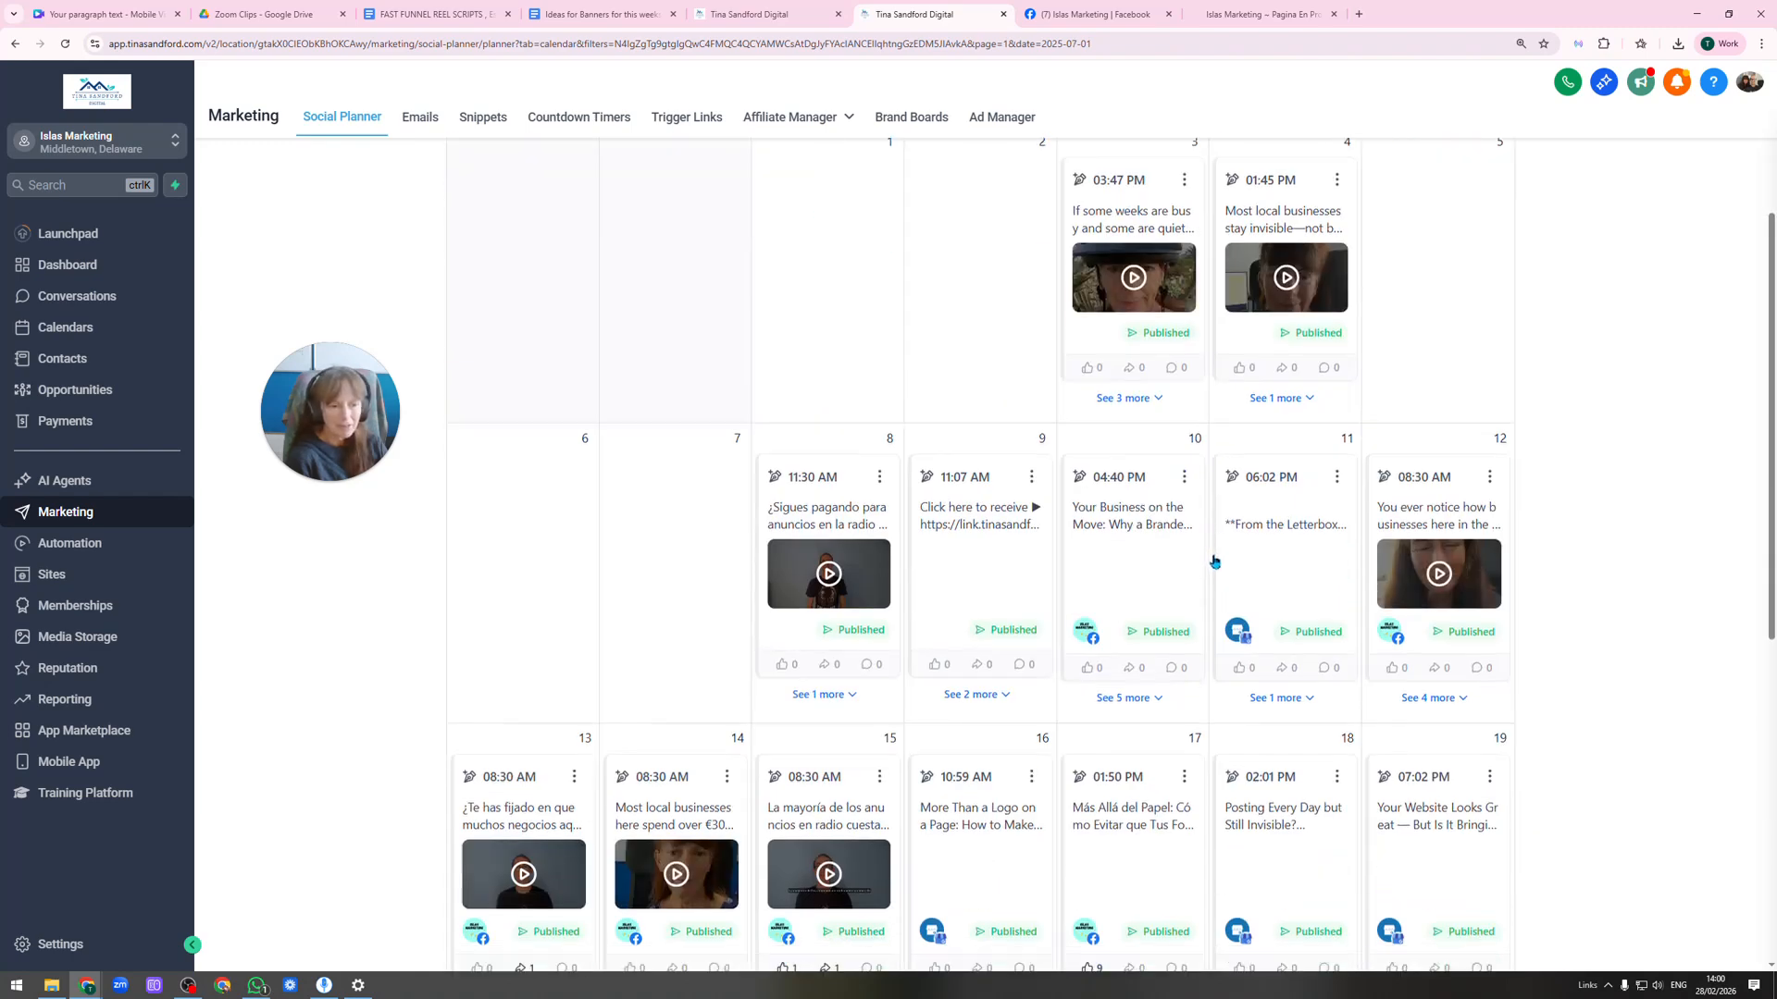
scroll(1215, 562, "down", 3)
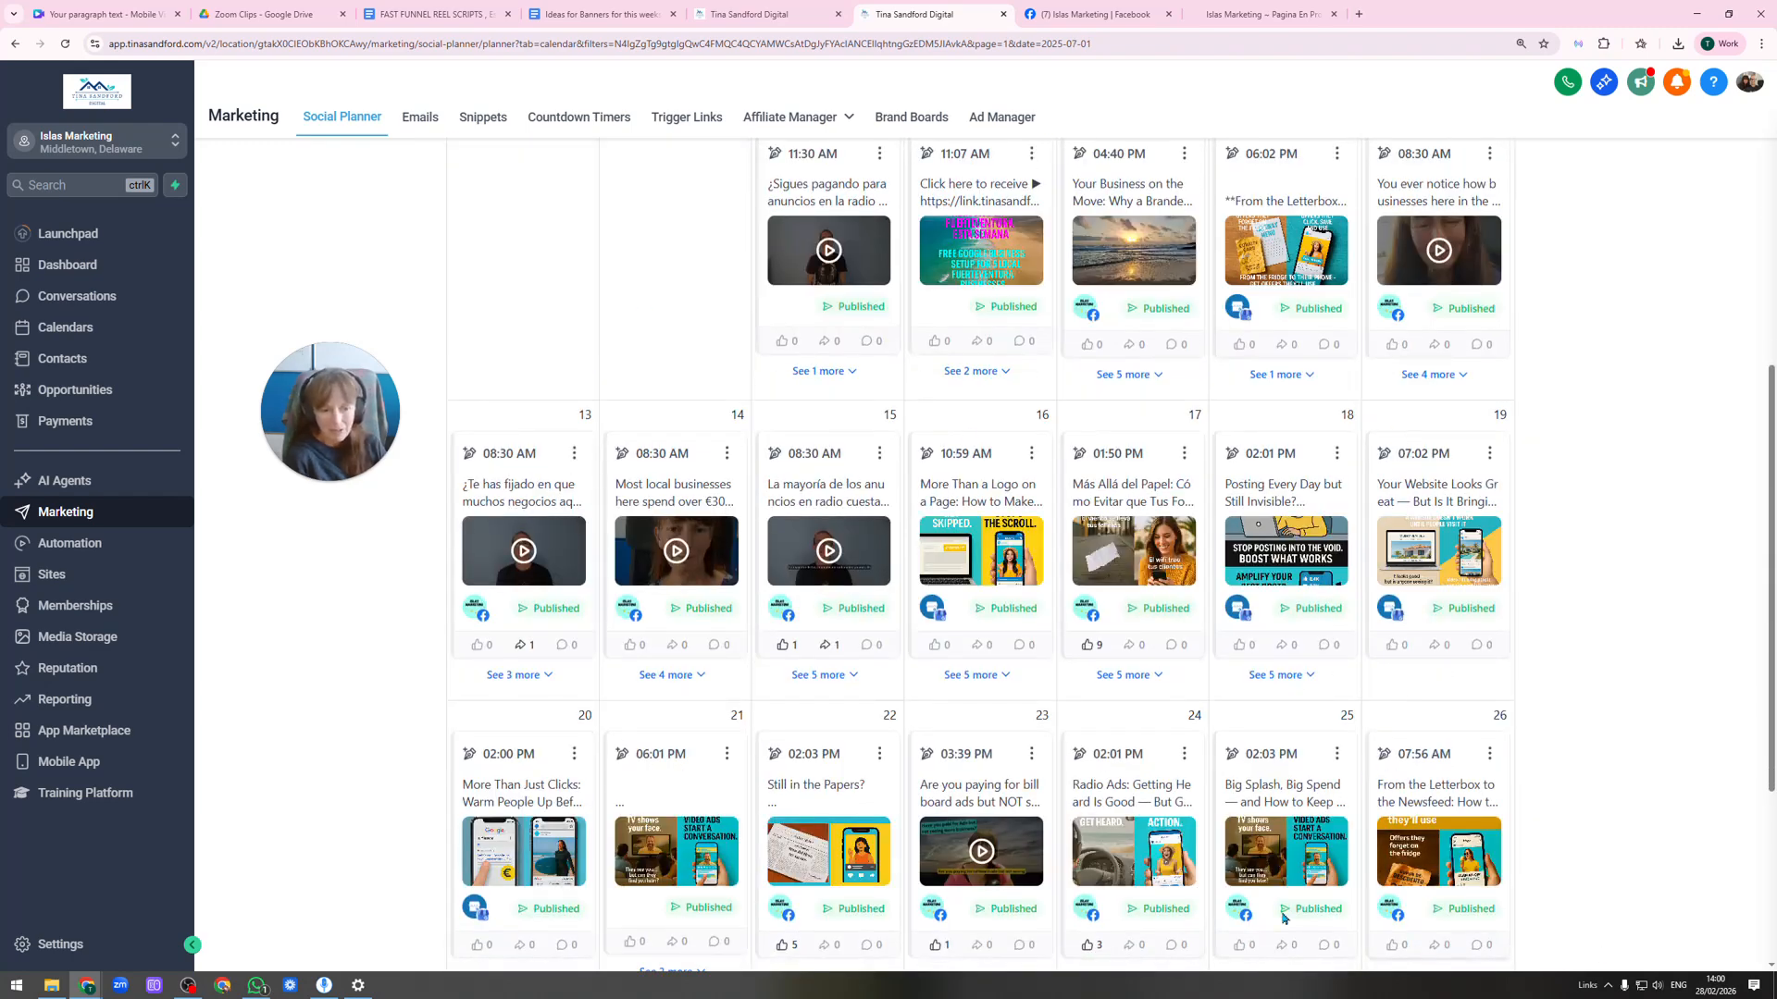
scroll(1039, 742, "up", 6)
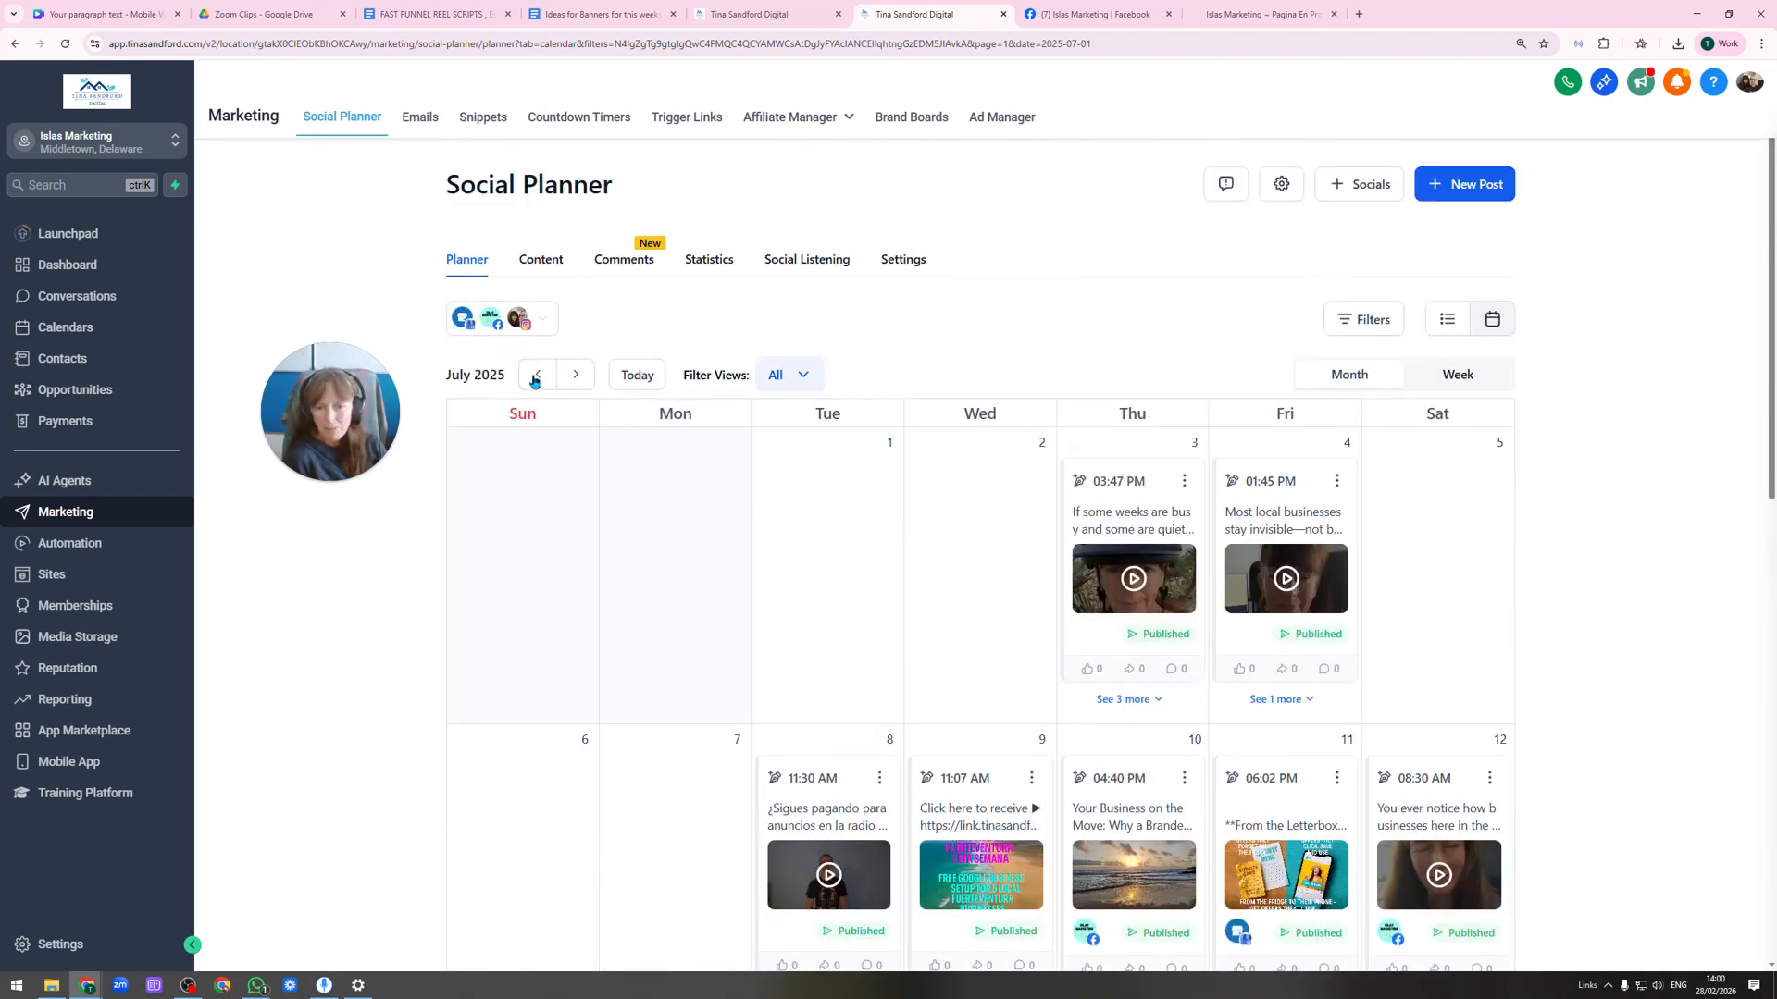
Continue back to the June and May 2025 calendars and examine the posts in each month.
left_click(536, 375)
scroll(1437, 637, "down", 3)
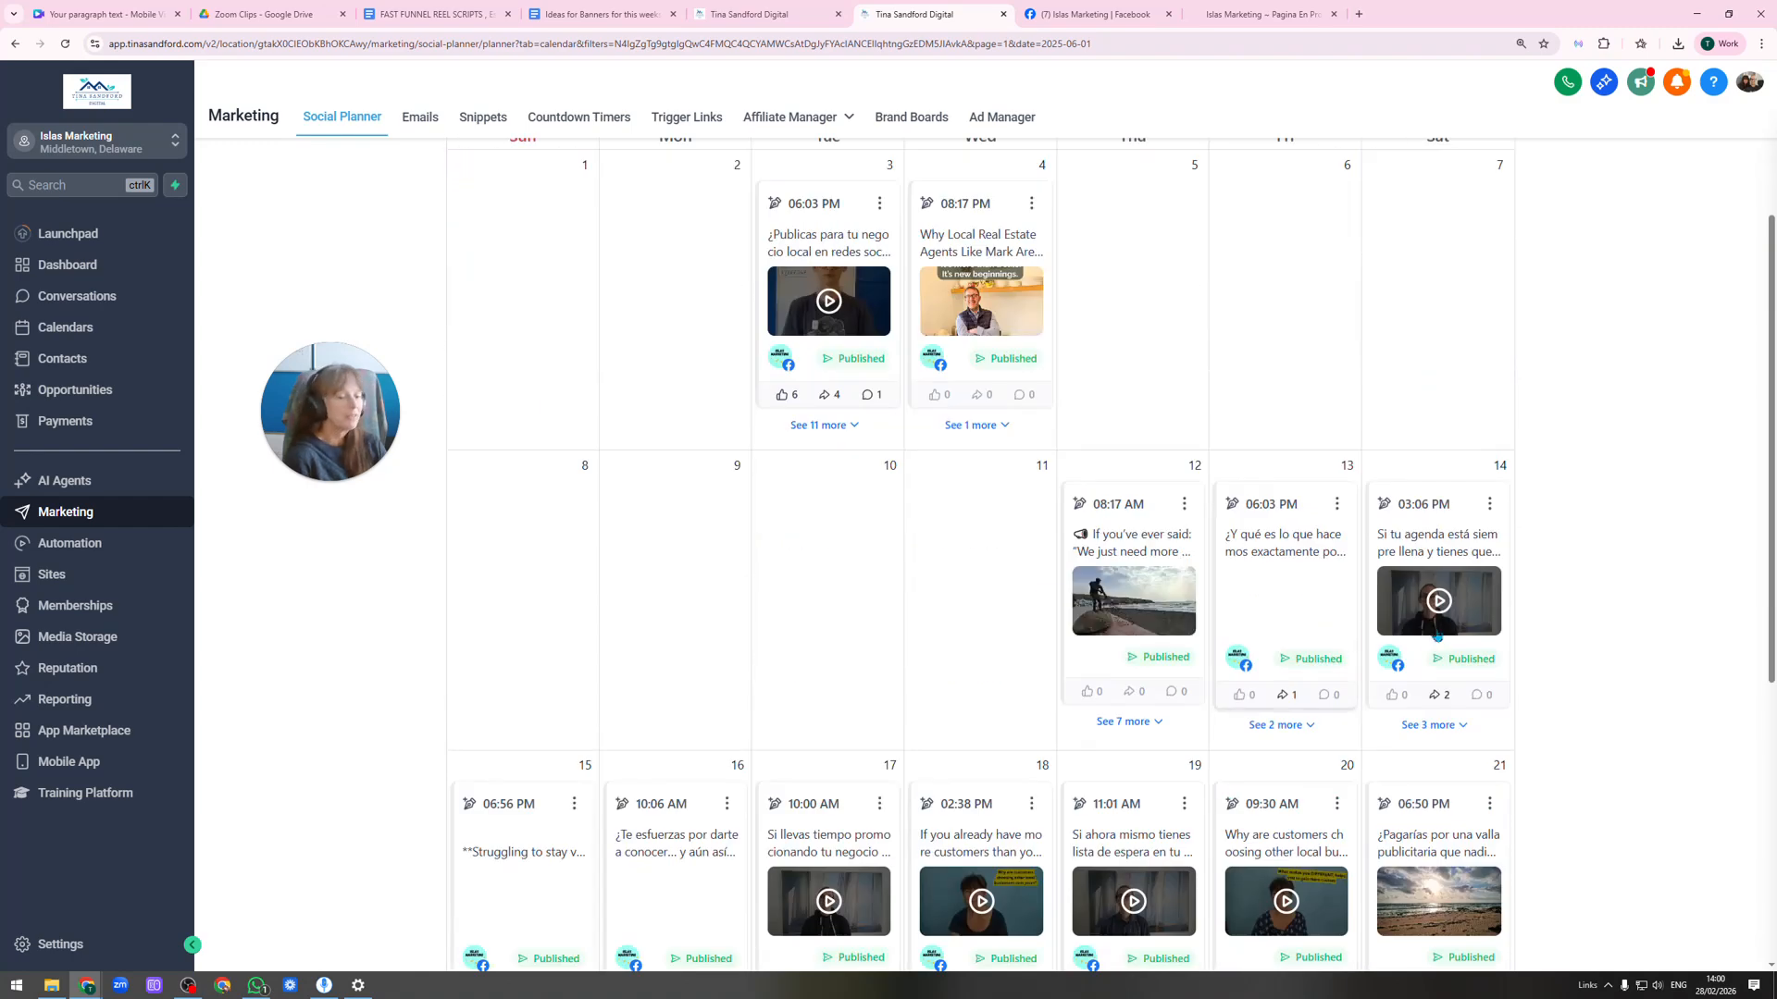
scroll(1438, 637, "down", 5)
scroll(955, 527, "up", 4)
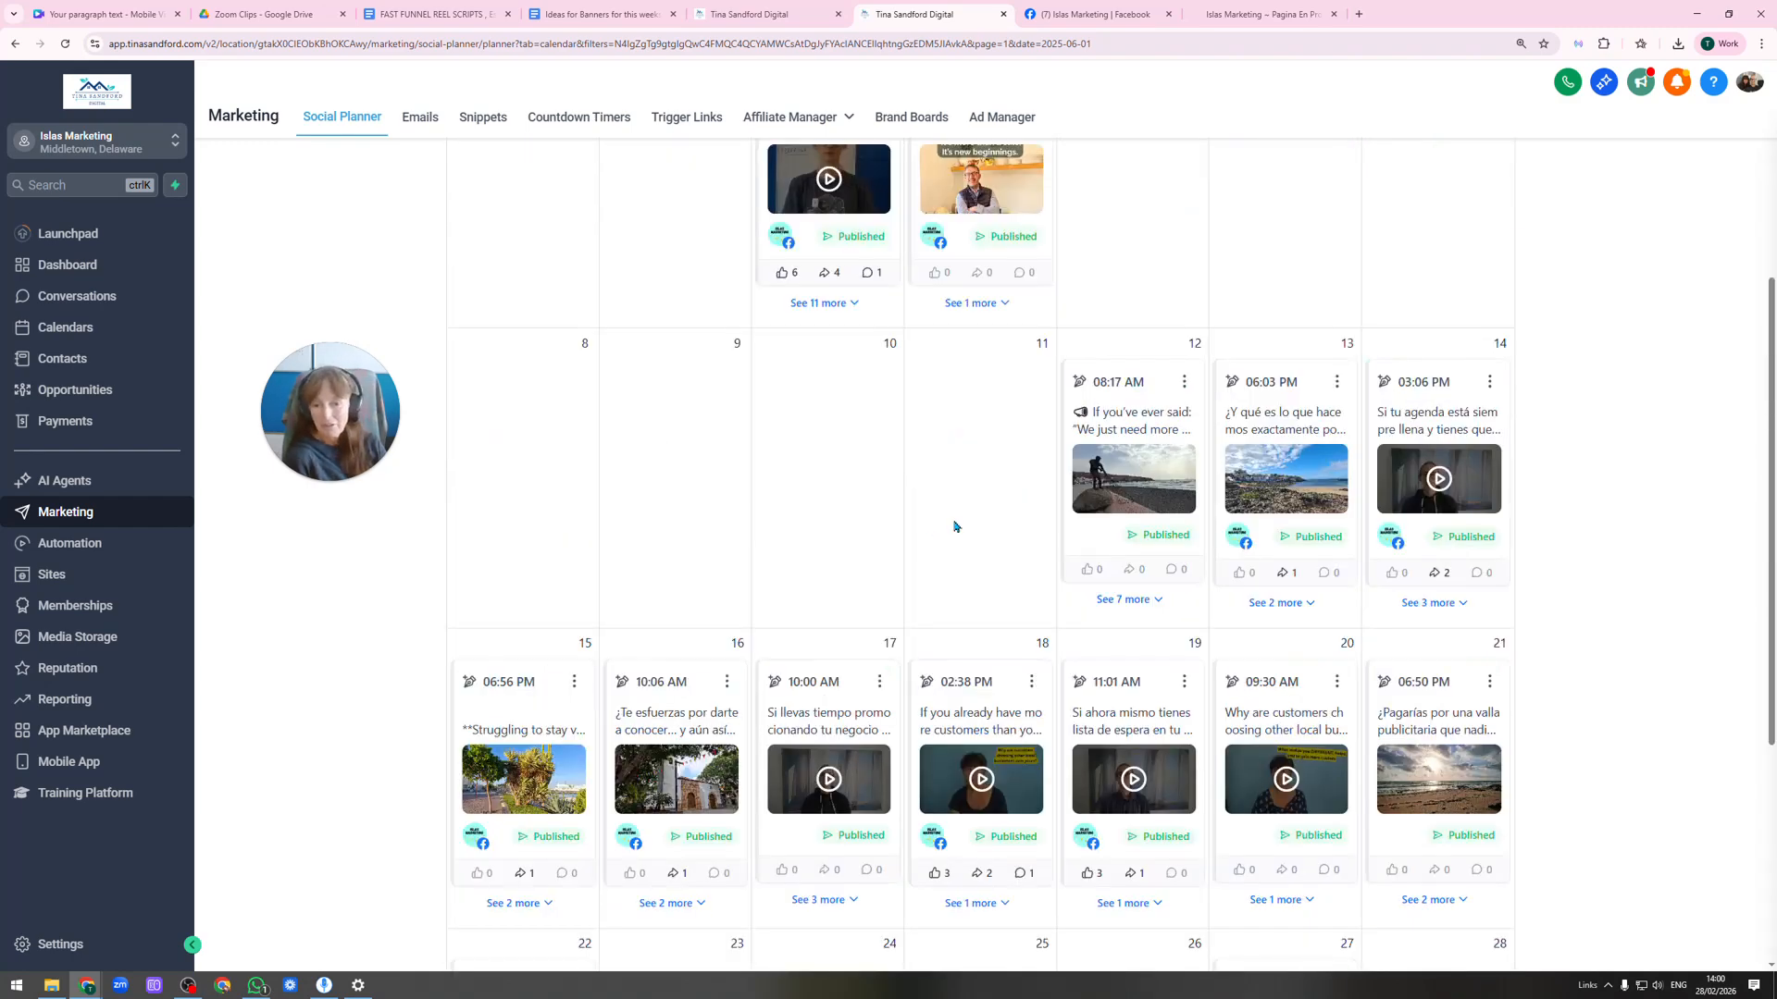
scroll(955, 526, "up", 5)
left_click(544, 384)
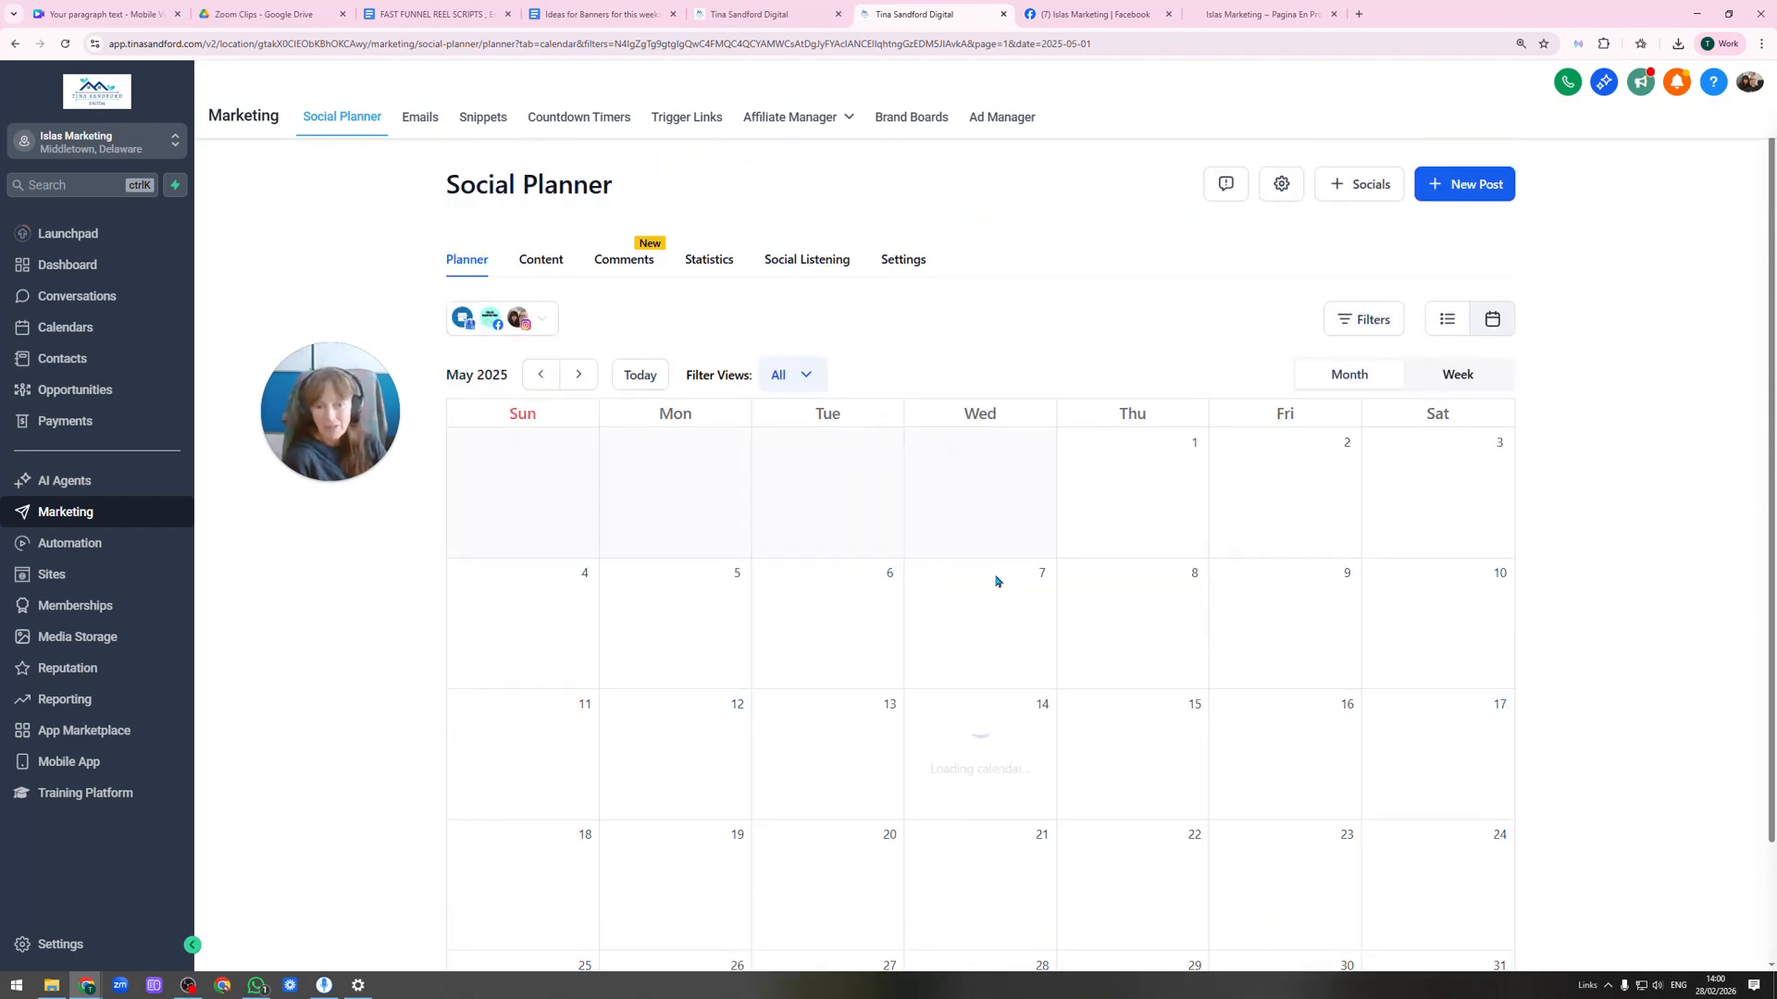
scroll(1253, 555, "down", 5)
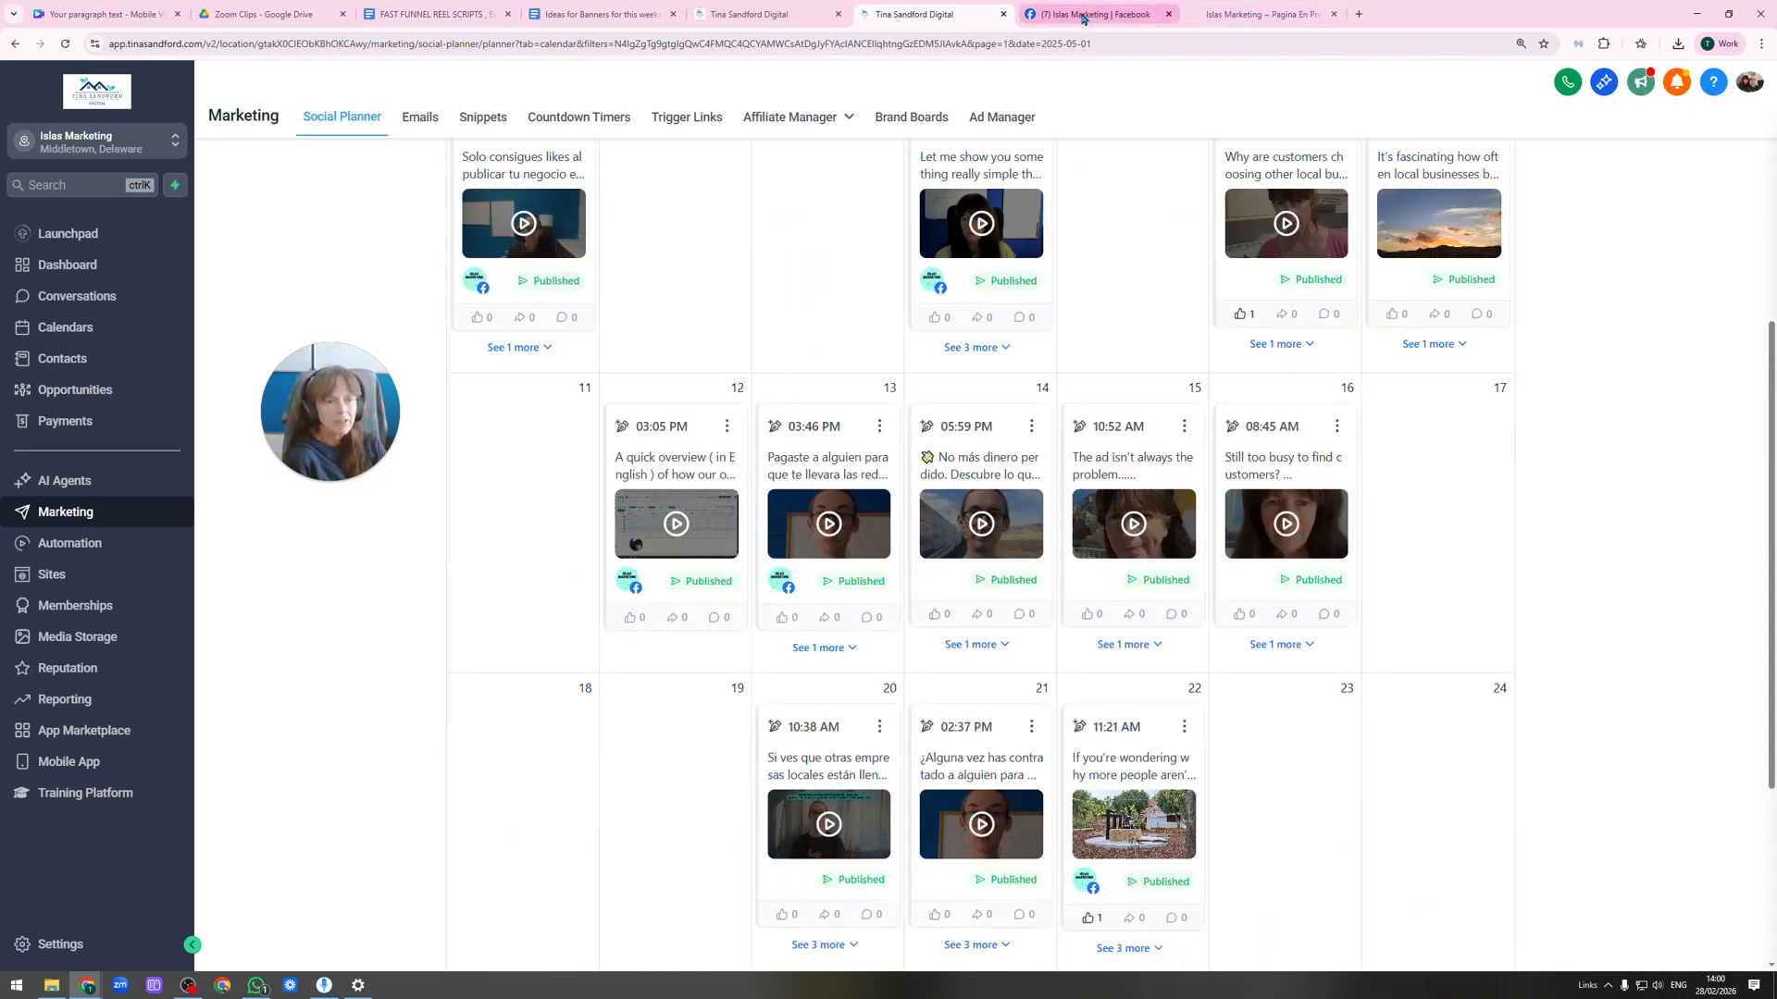
Switch to the Islas Marketing Facebook page, show its full timeline, and review the older posts back to August 2025.
left_click(1084, 18)
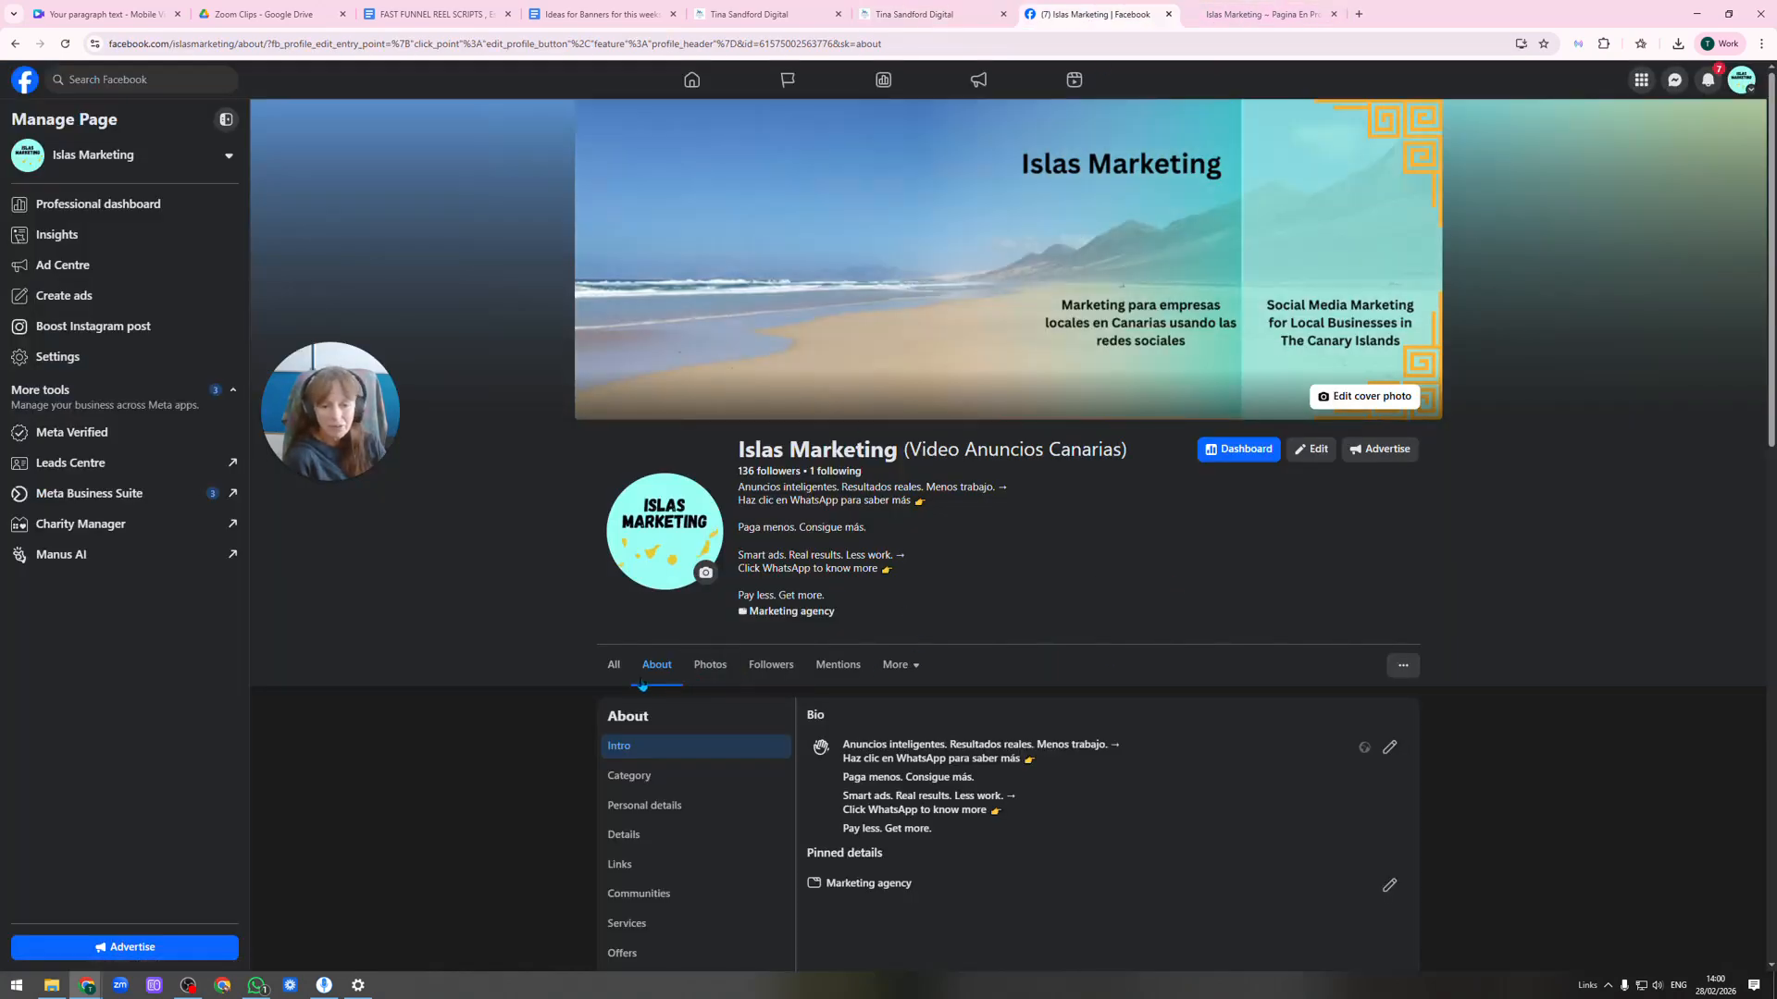
left_click(613, 666)
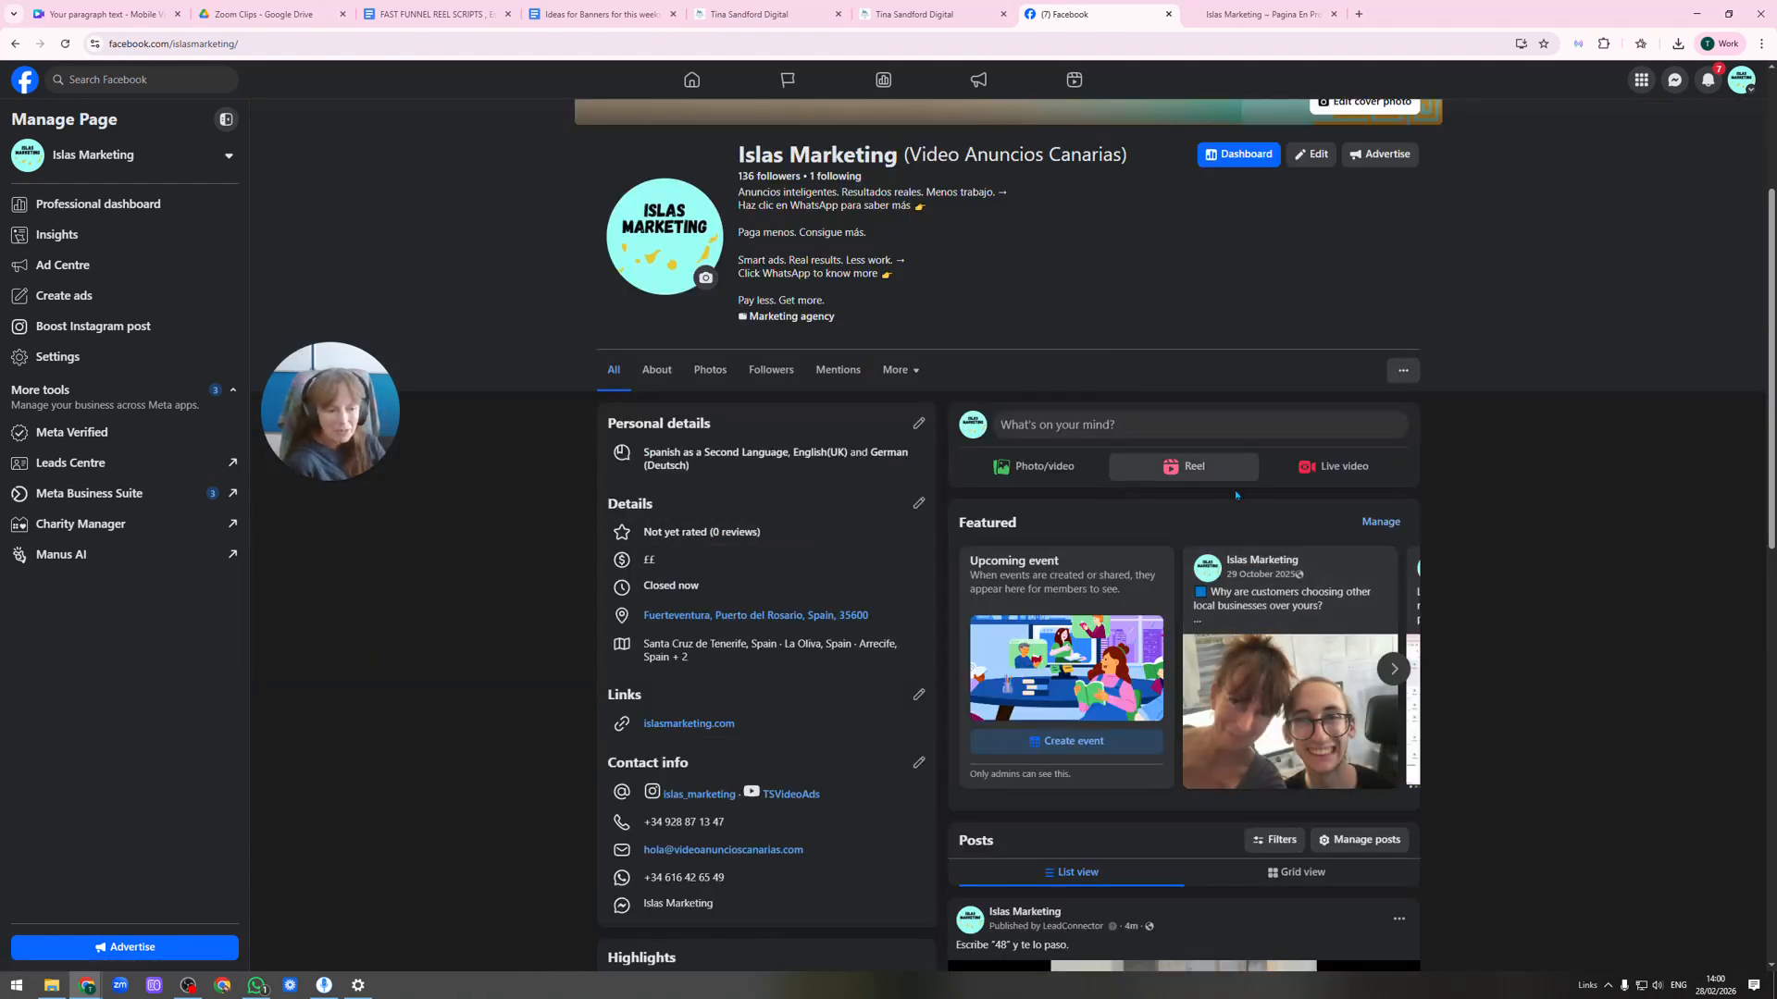
scroll(1268, 555, "down", 5)
scroll(1268, 556, "down", 20)
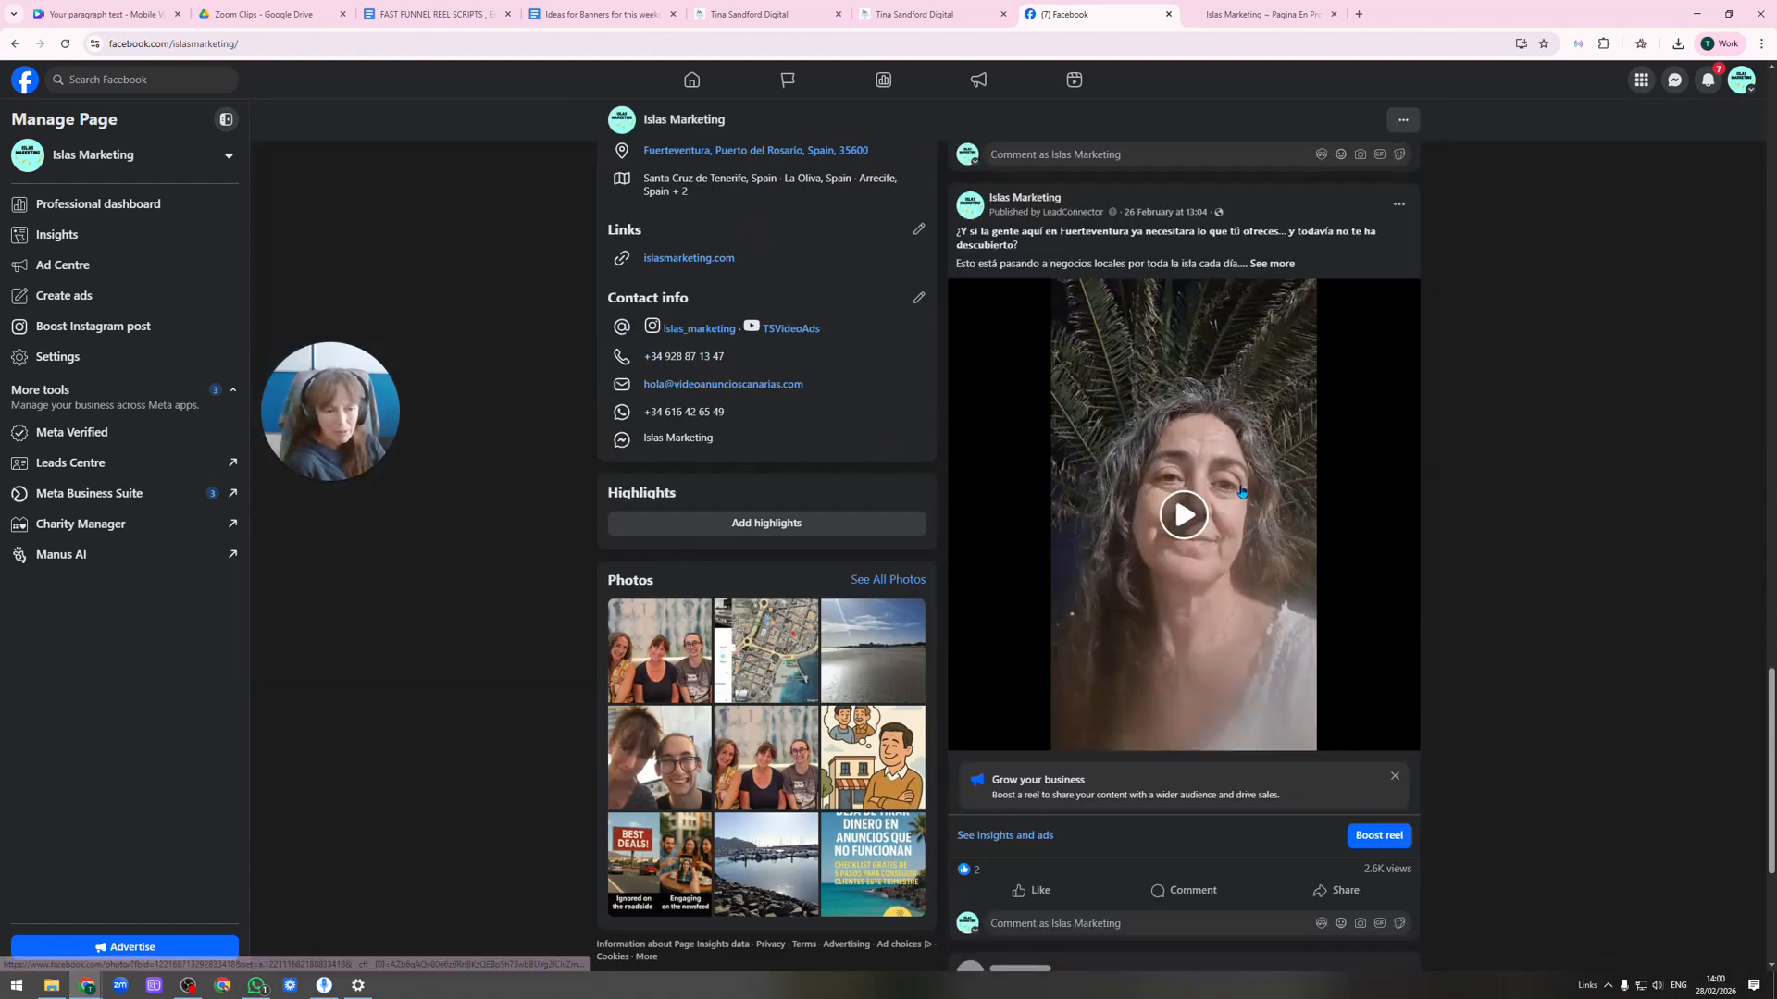
scroll(1285, 654, "down", 20)
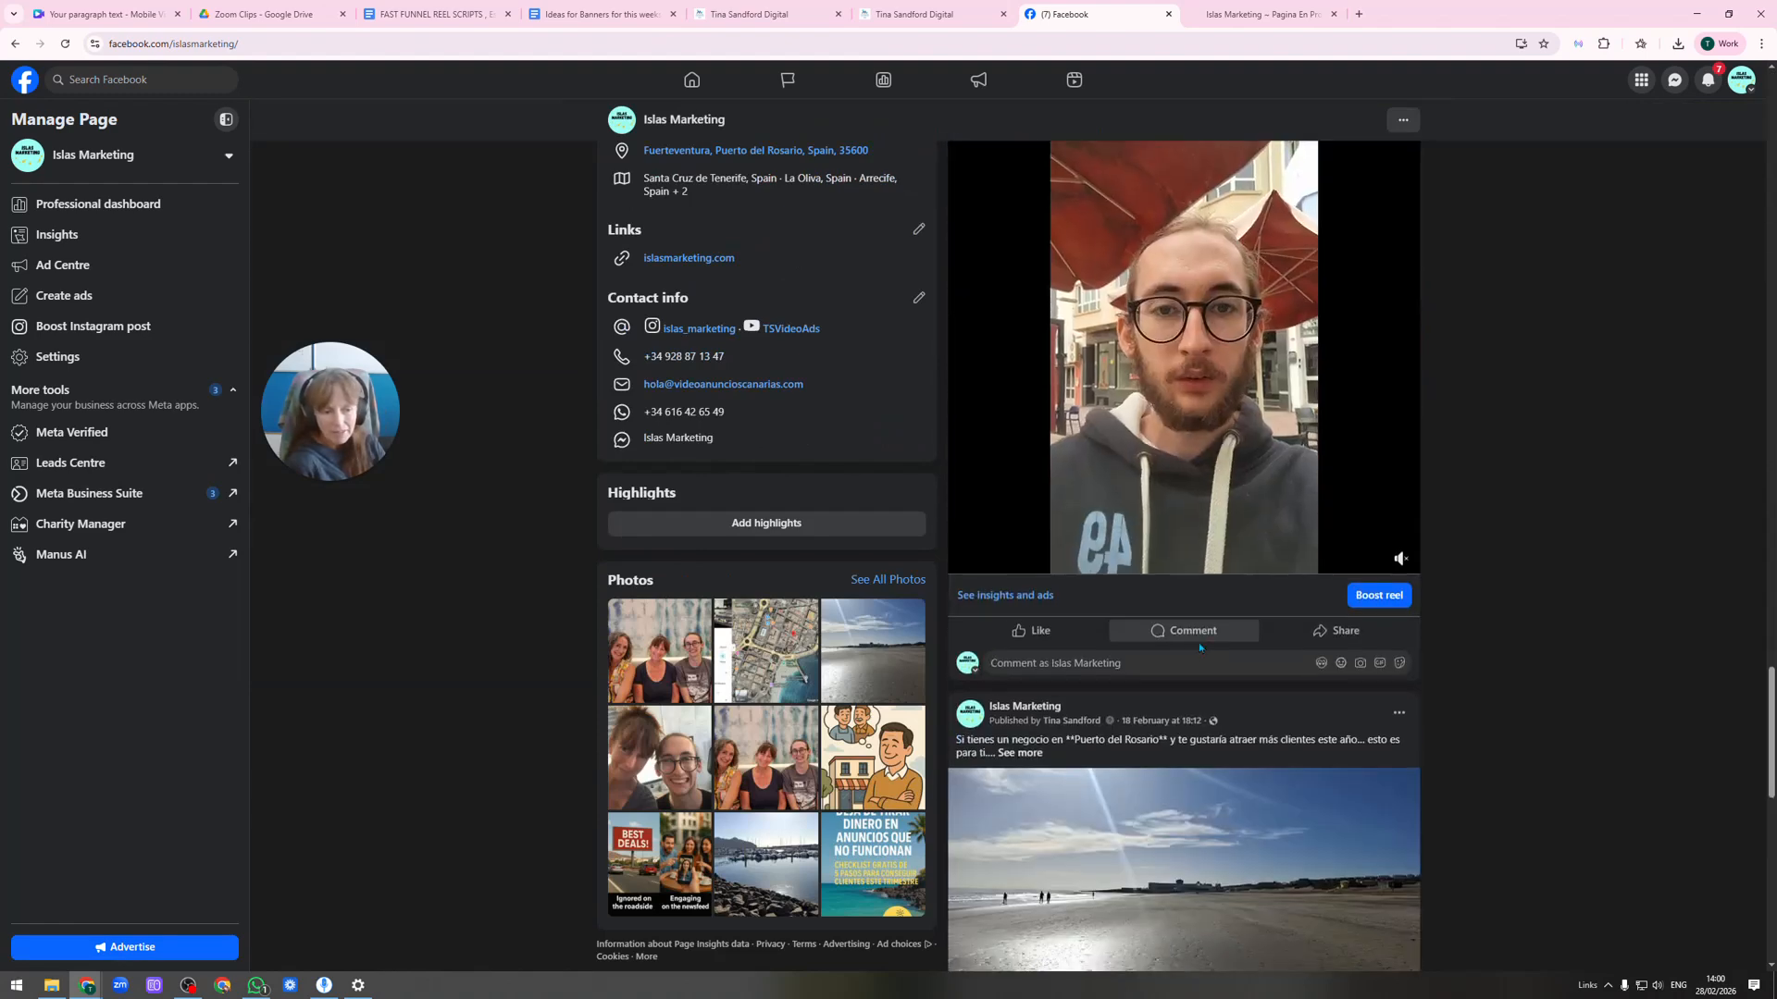
scroll(1259, 682, "down", 15)
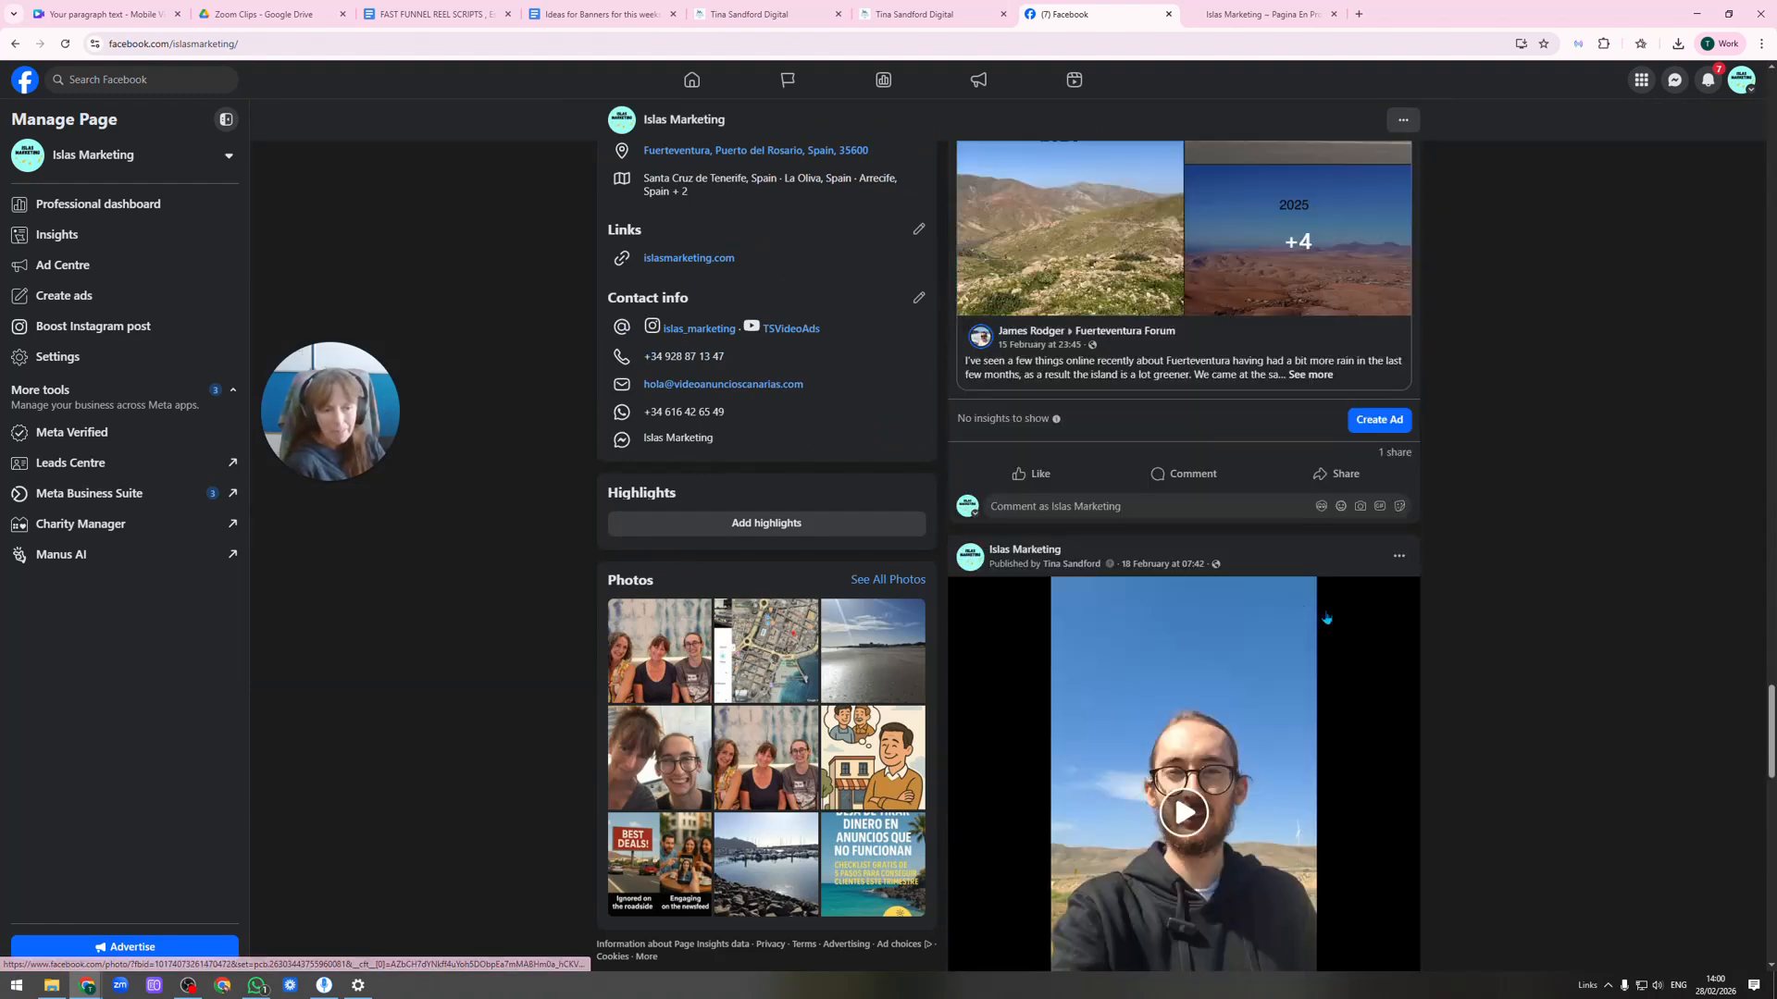
scroll(1210, 600, "down", 20)
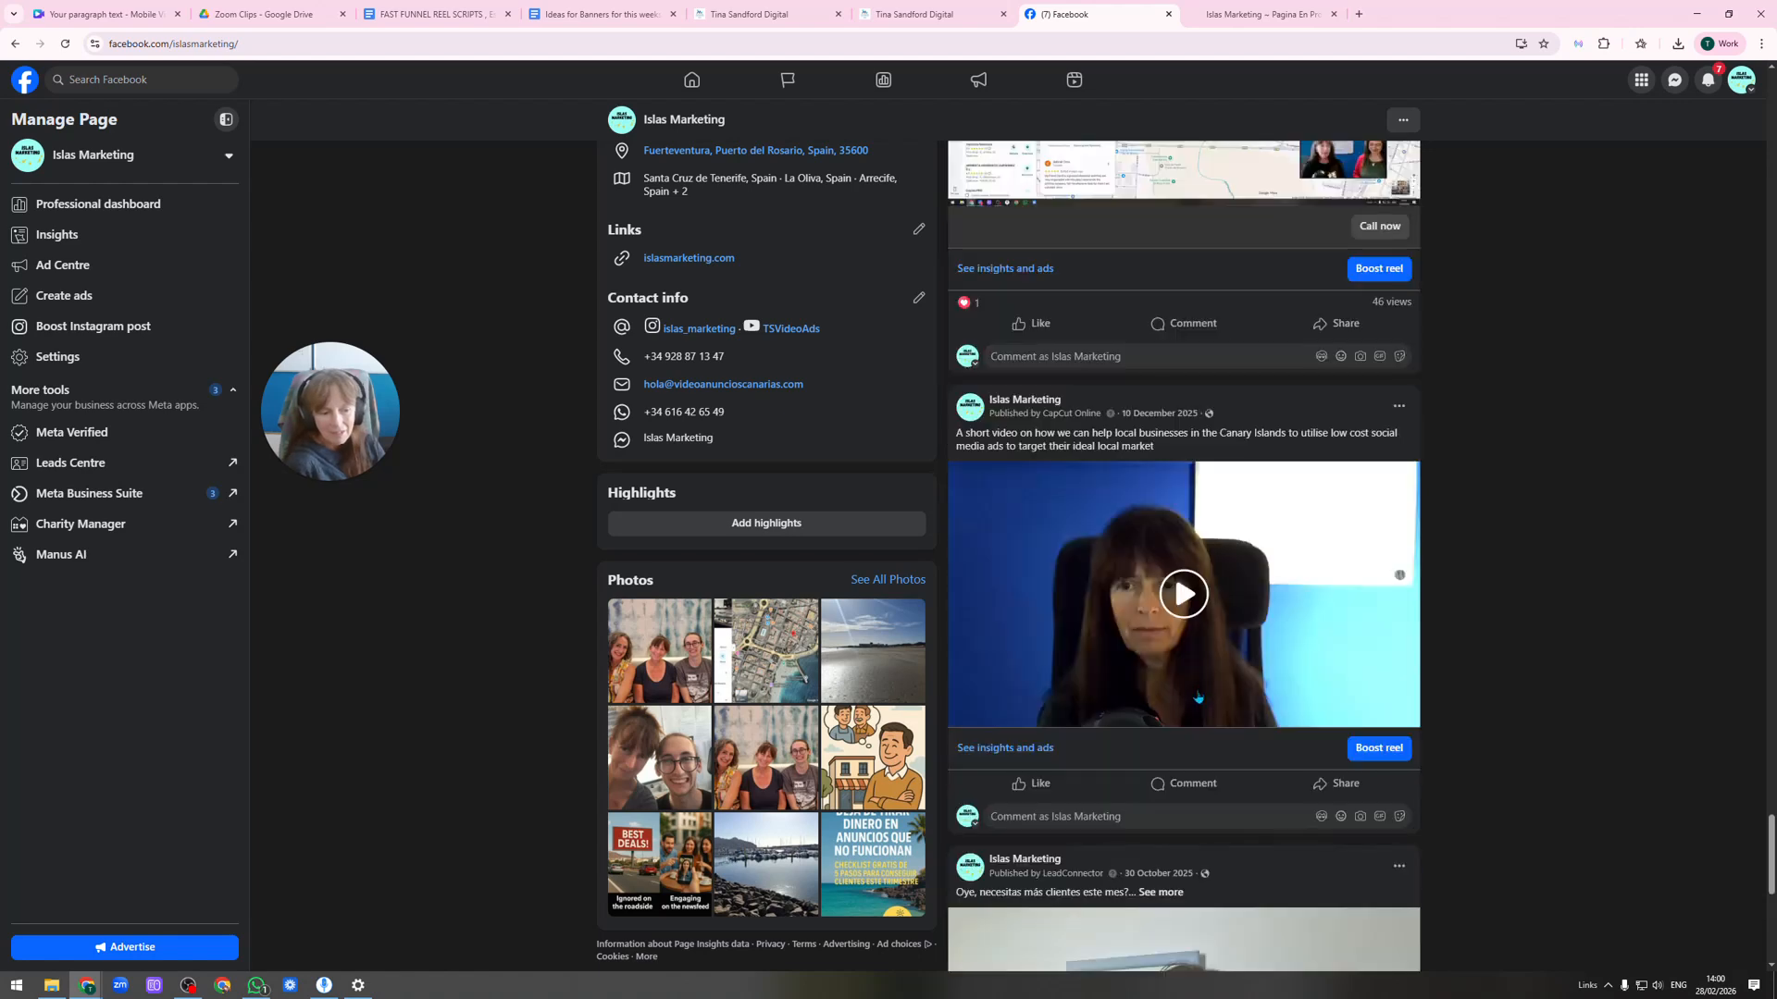
scroll(1211, 600, "down", 15)
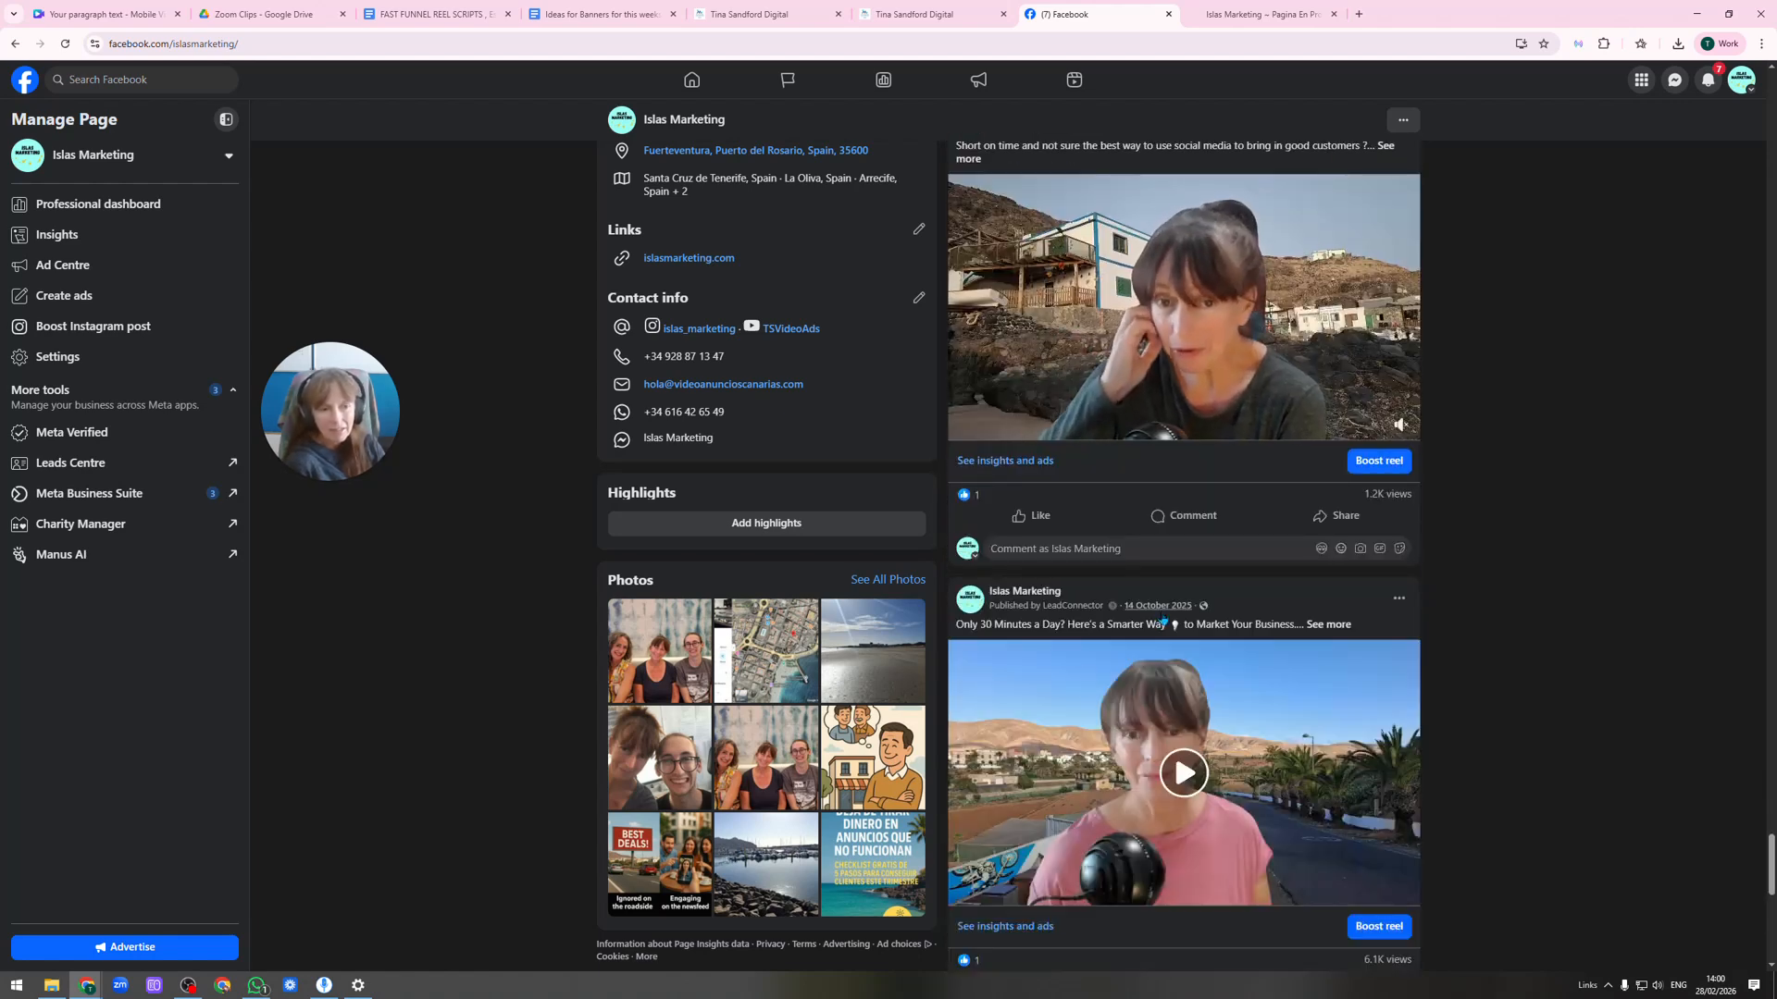
scroll(1077, 600, "down", 7)
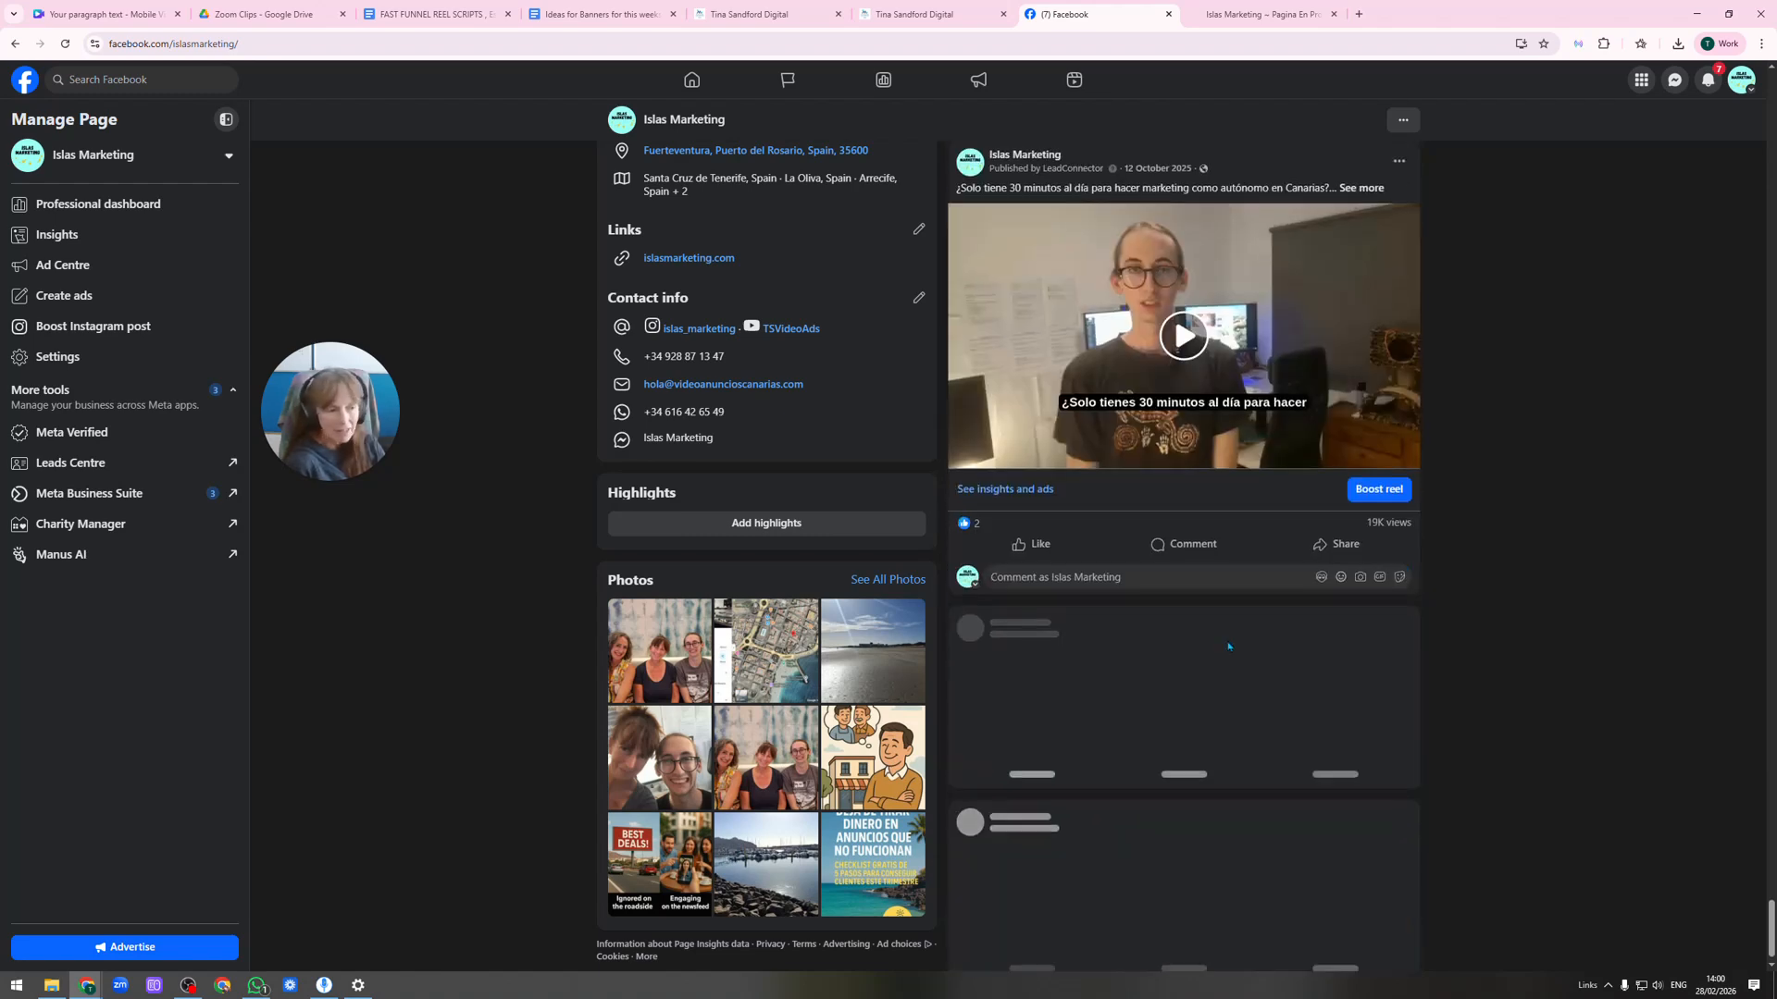
scroll(1207, 647, "down", 5)
scroll(1207, 647, "down", 3)
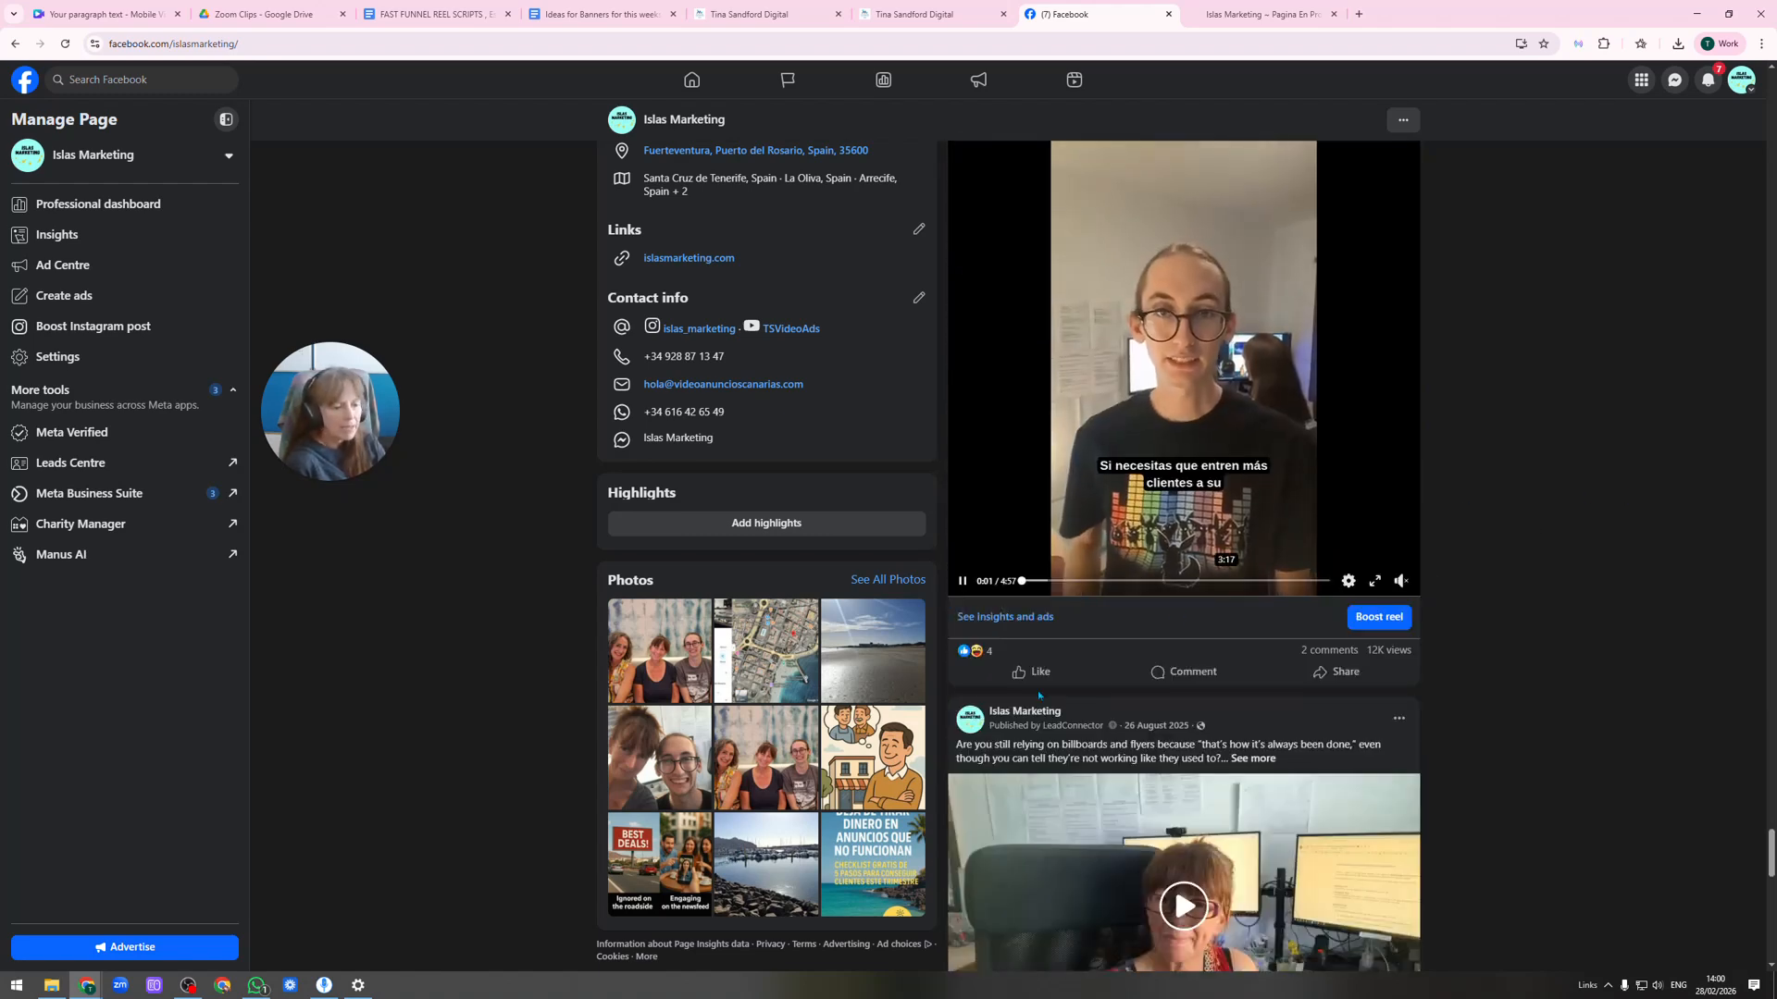
scroll(1130, 624, "up", 12)
scroll(1126, 618, "up", 6)
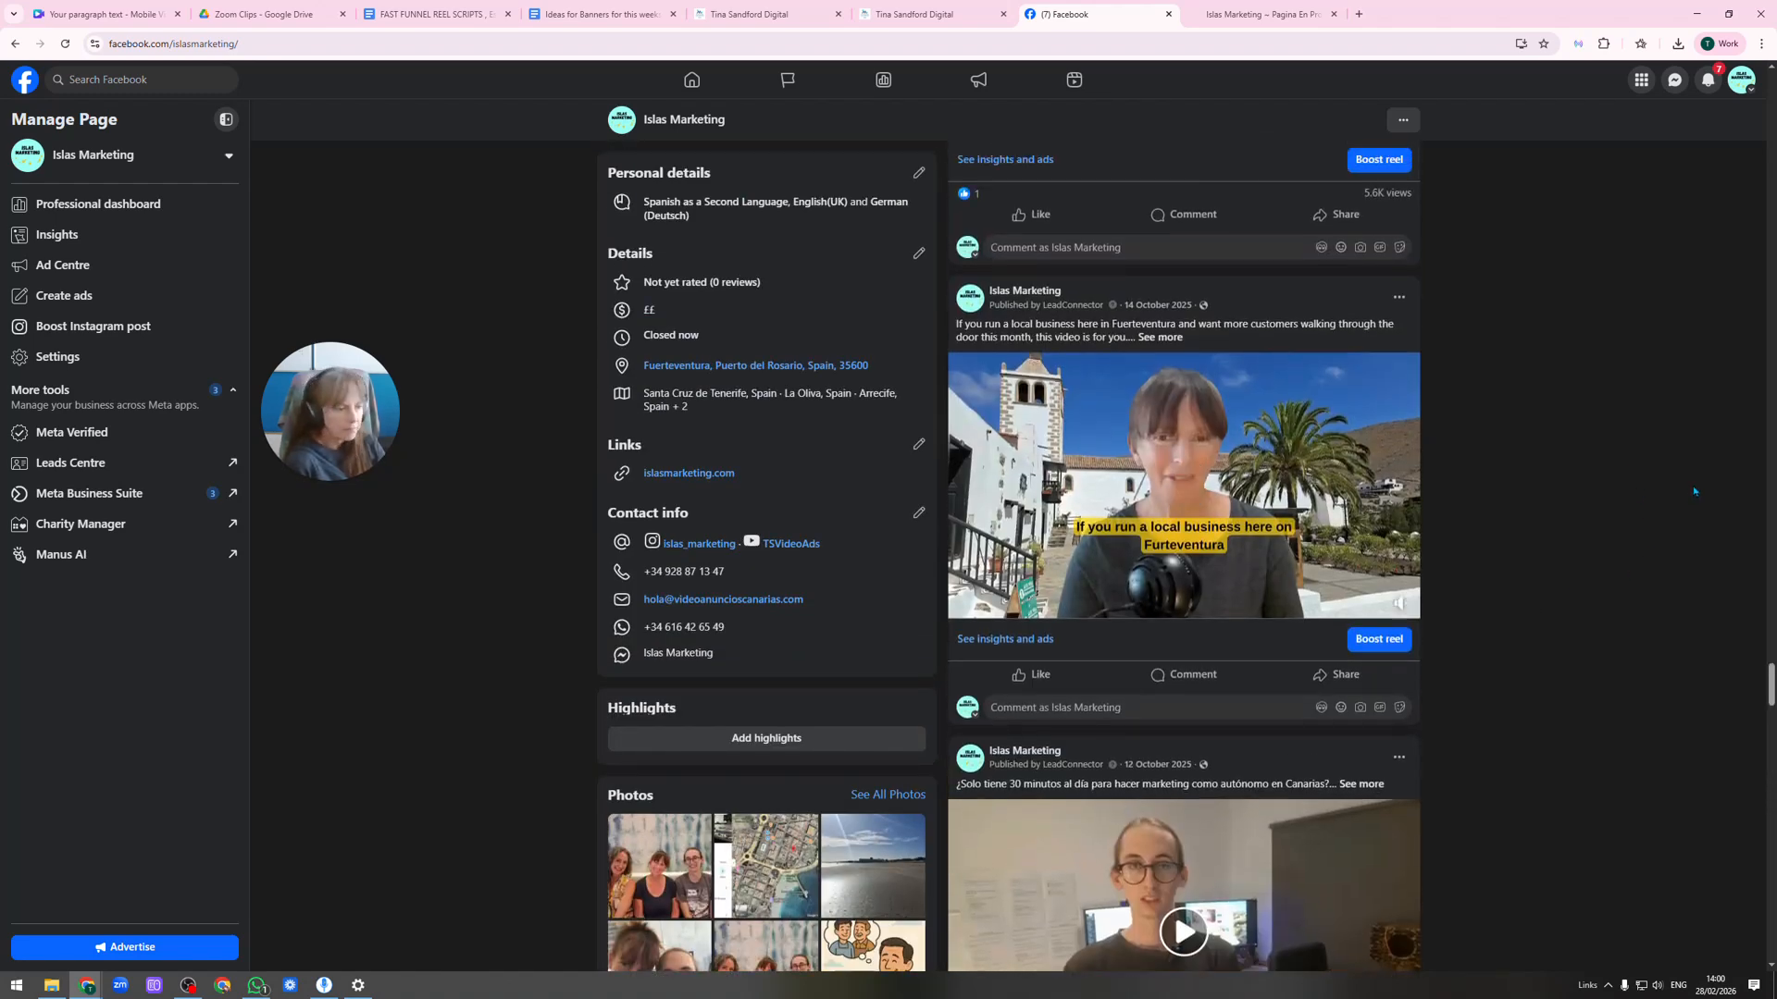